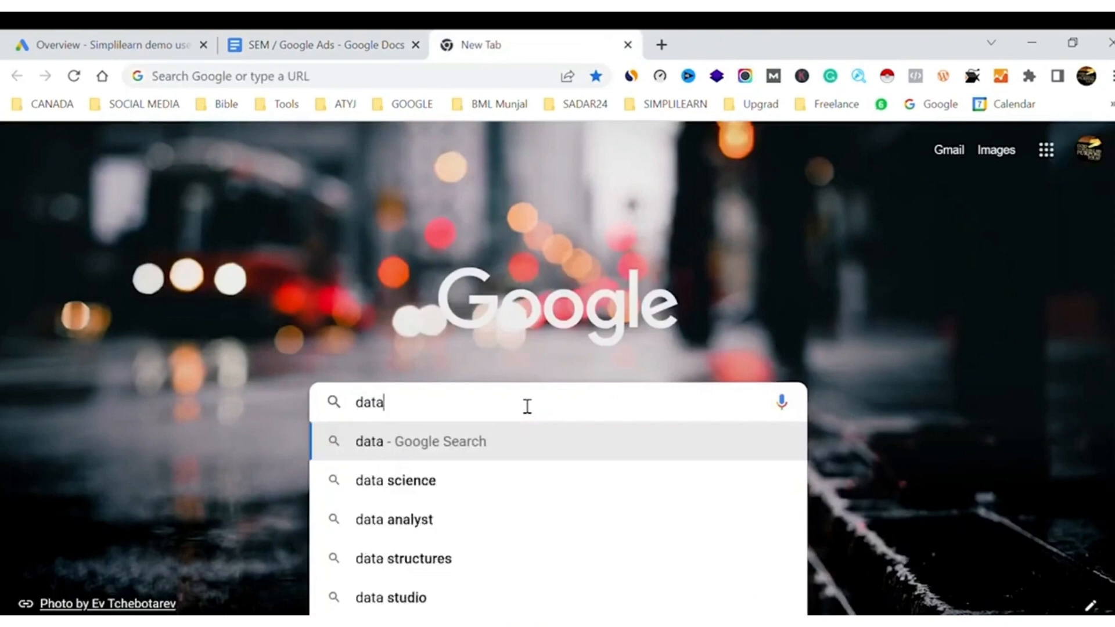
Search Google for "data analytics courses"
type("na")
key("BackSpace")
key("BackSpace")
key("BackSpace")
type("a")
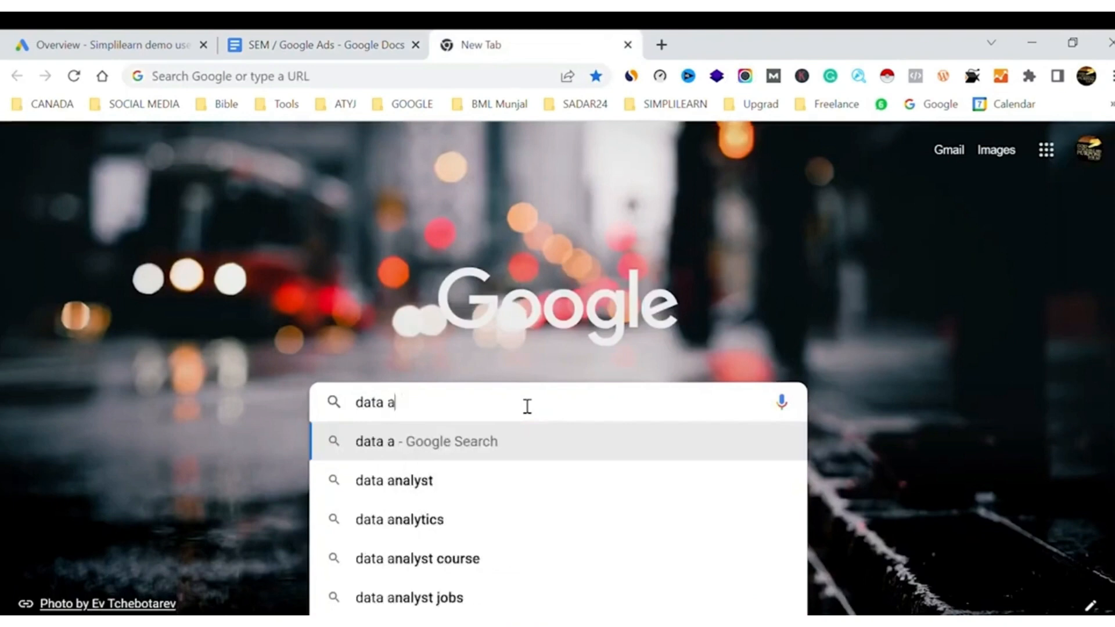
type("nalytics")
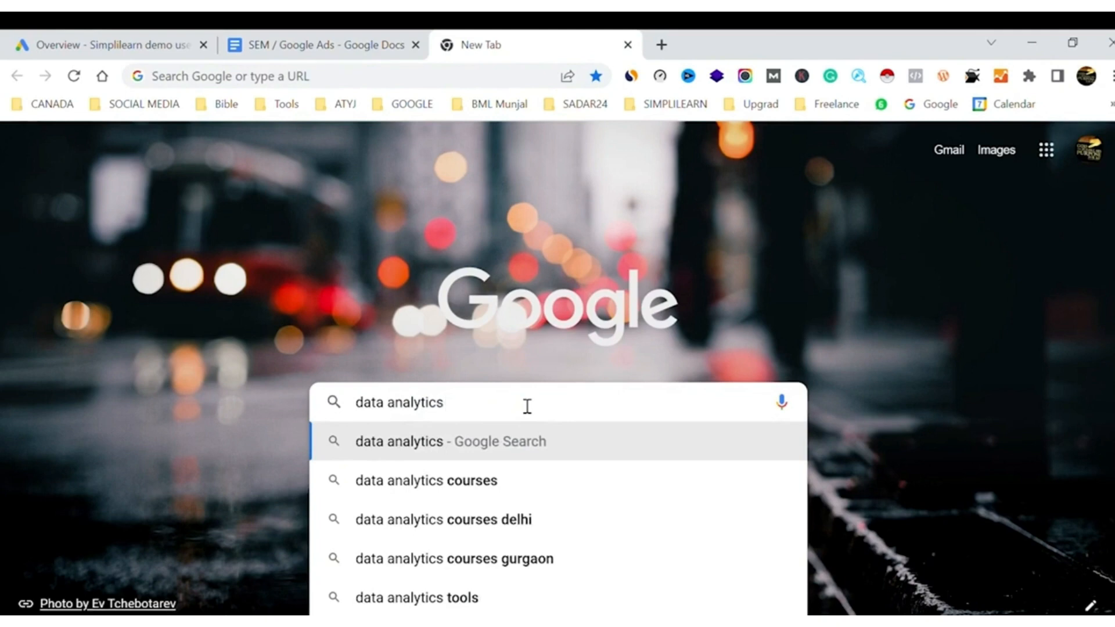
left_click(463, 480)
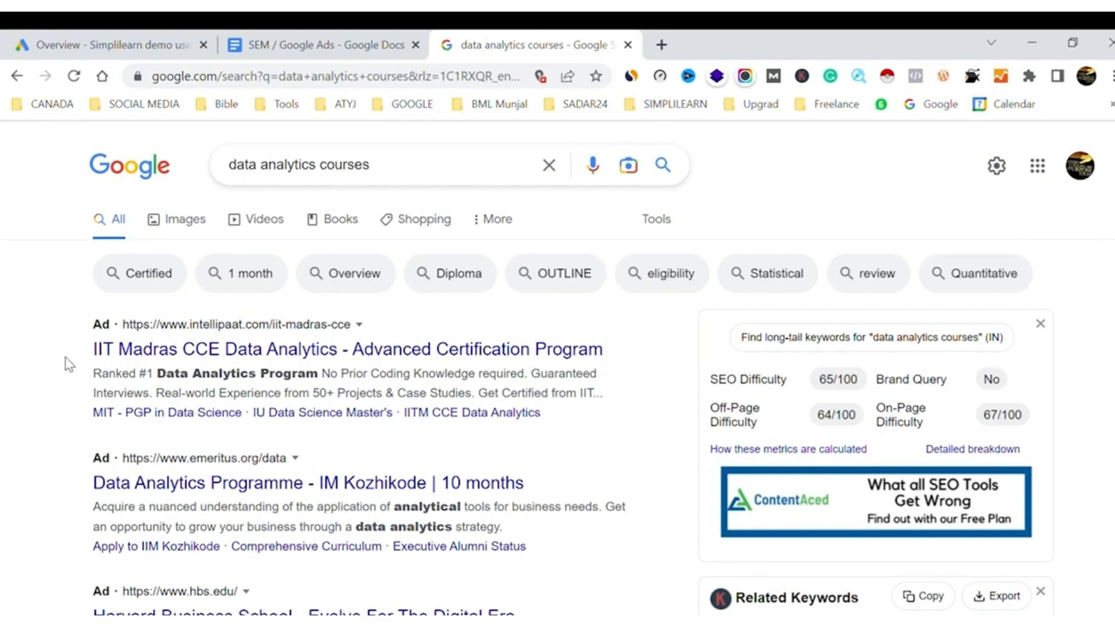
Search Google for "buy winter jackets online" and examine the shopping and text ads in the results
triple_click(356, 174)
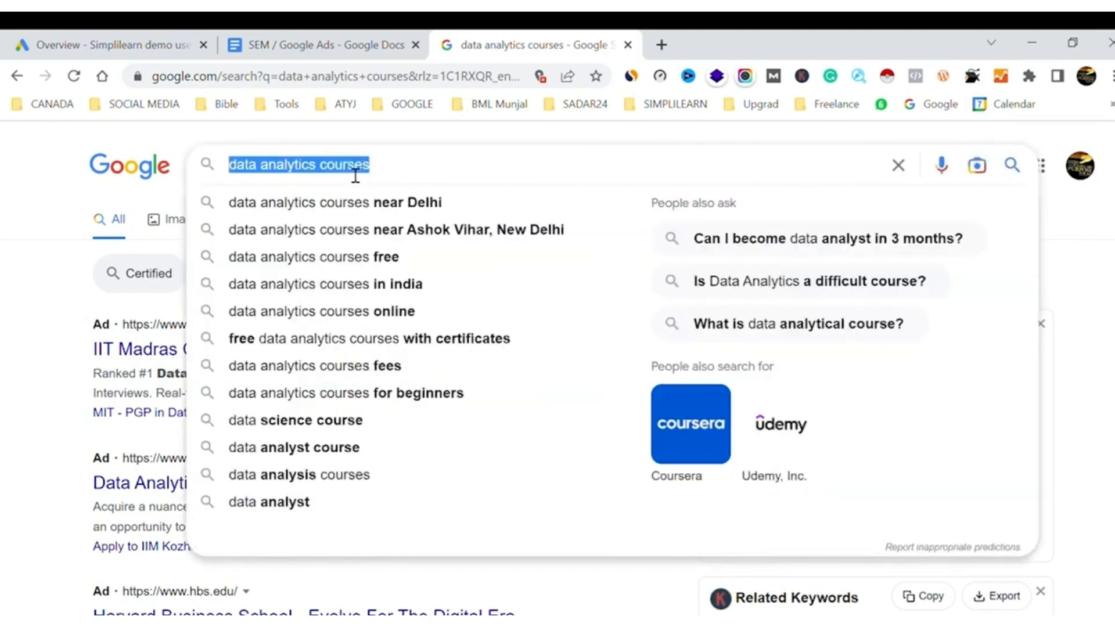
type("buy ")
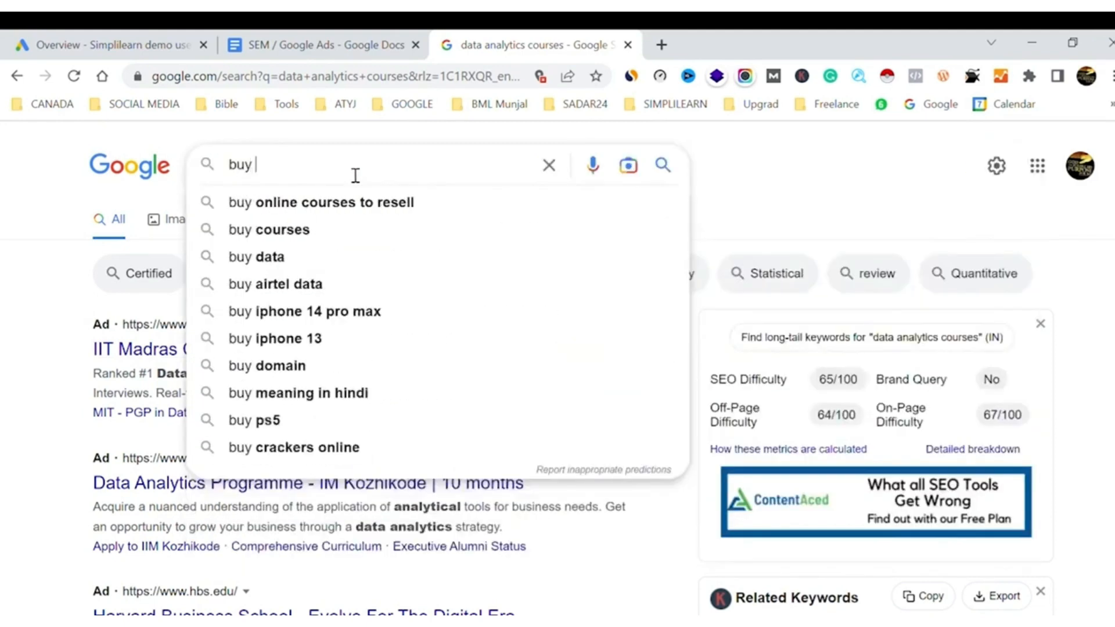
type("winter")
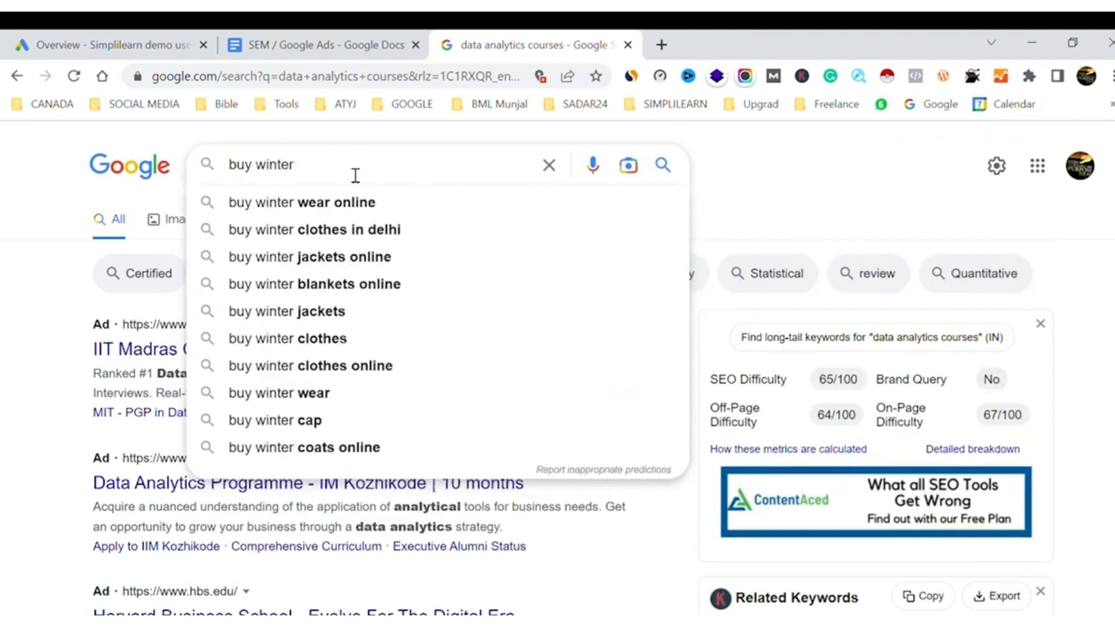
type(" ja")
key("BackSpace")
type("jacket")
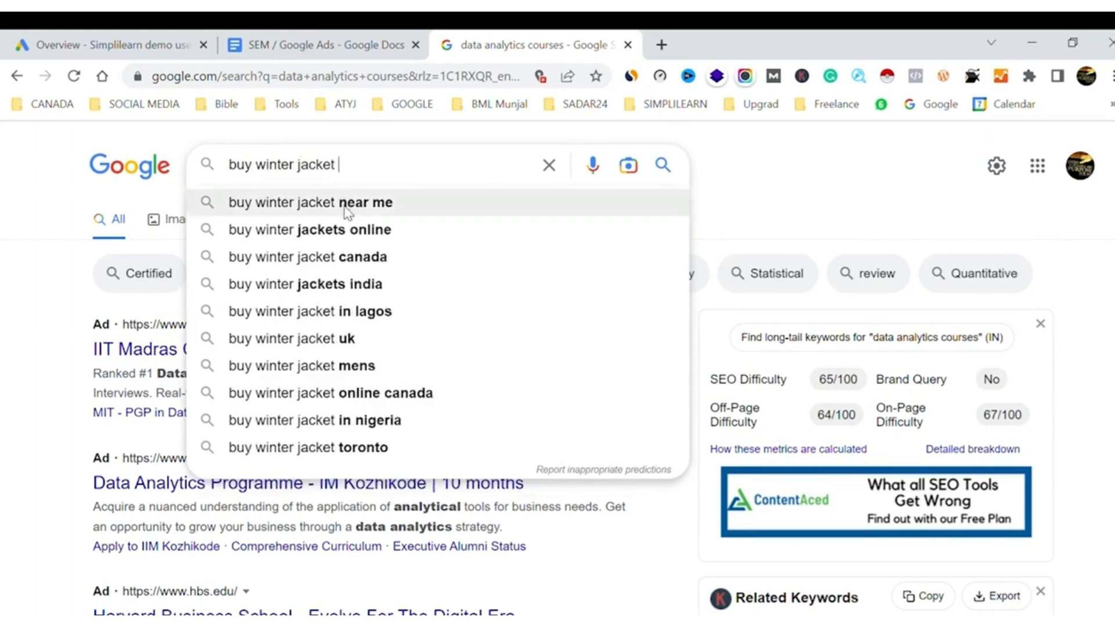
left_click(344, 231)
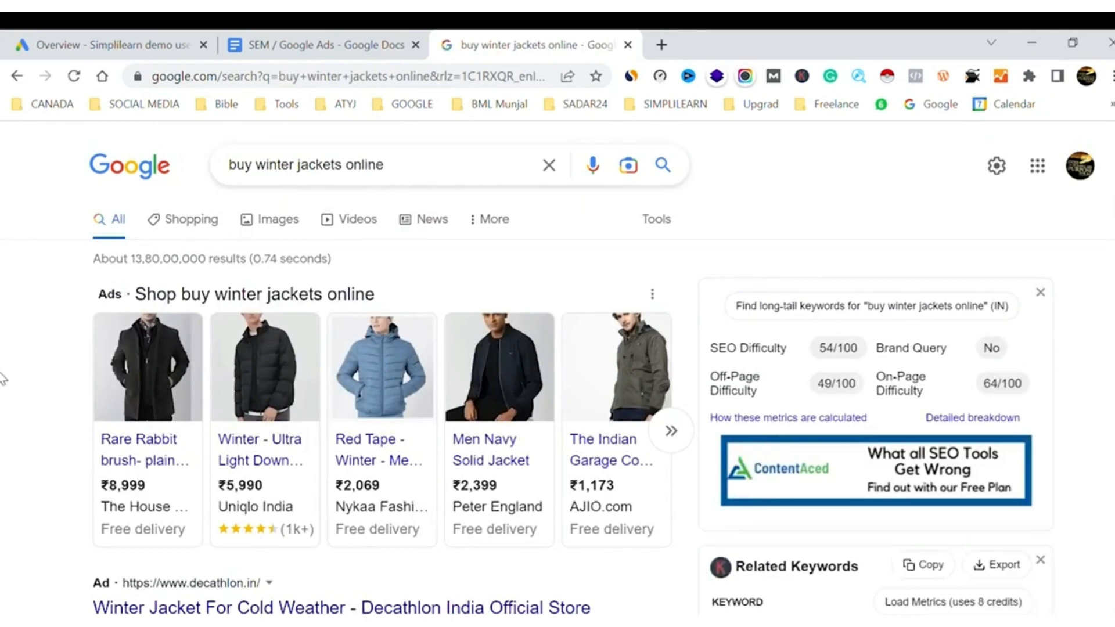
scroll(51, 503, "down", 2)
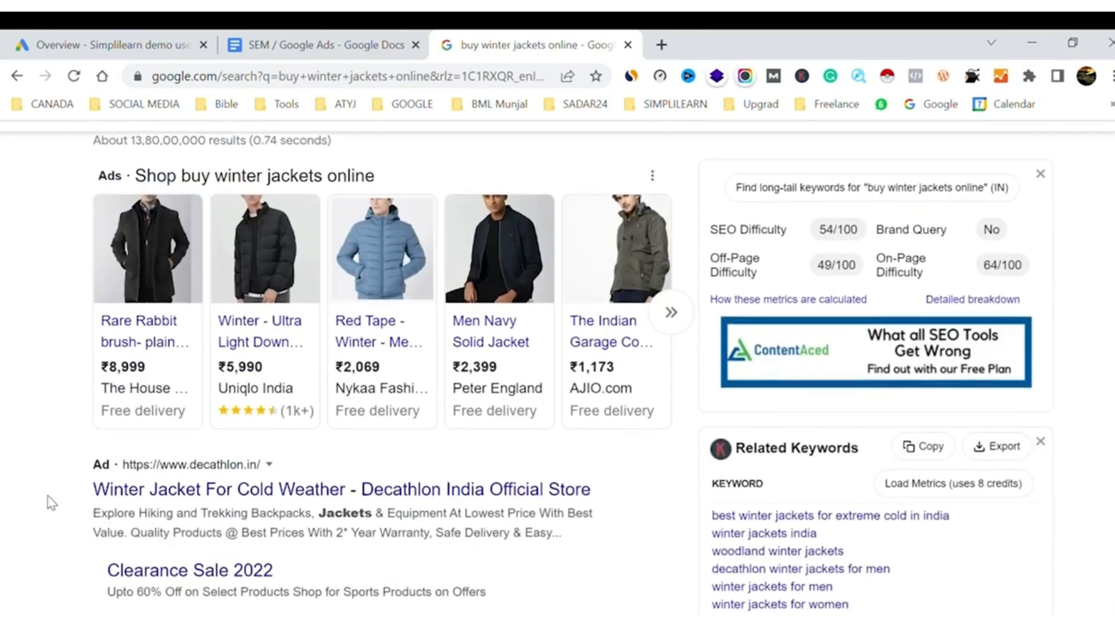
scroll(51, 503, "down", 1)
scroll(35, 398, "up", 3)
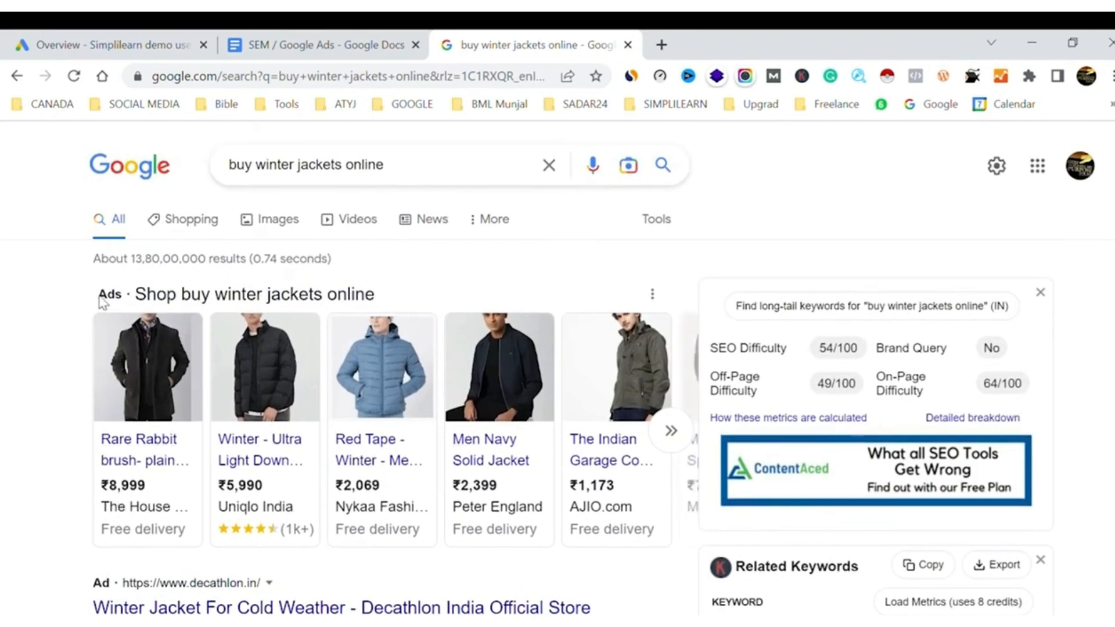
mouse_move(147, 498)
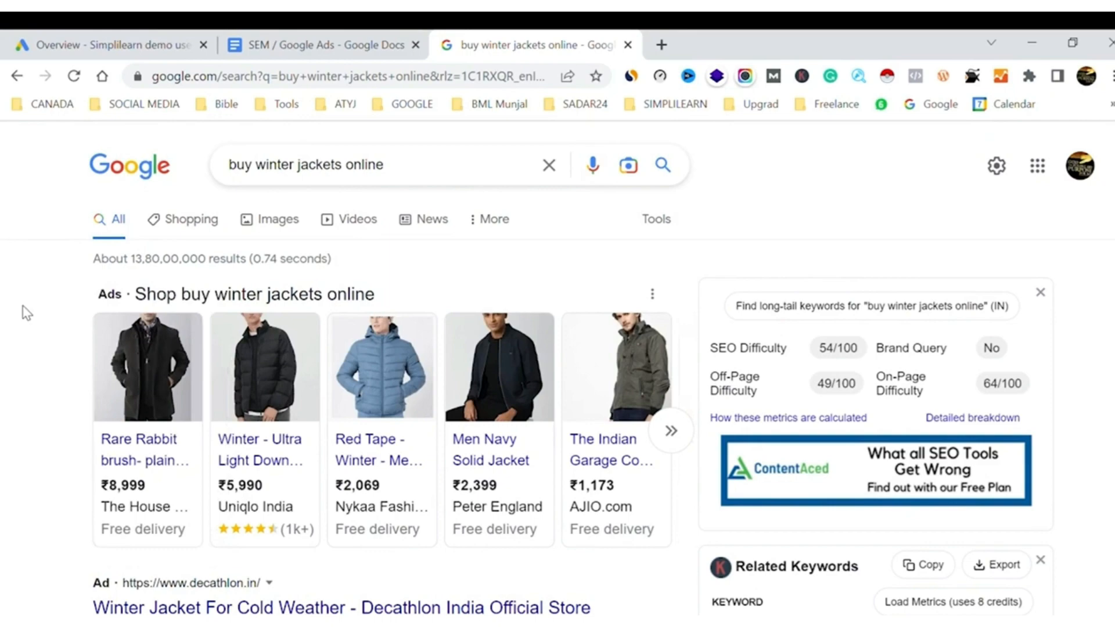
Search for "speed test" in a new browser tab and open the Speedtest by Ookla website from the results
left_click(662, 45)
left_click(368, 90)
type("speed")
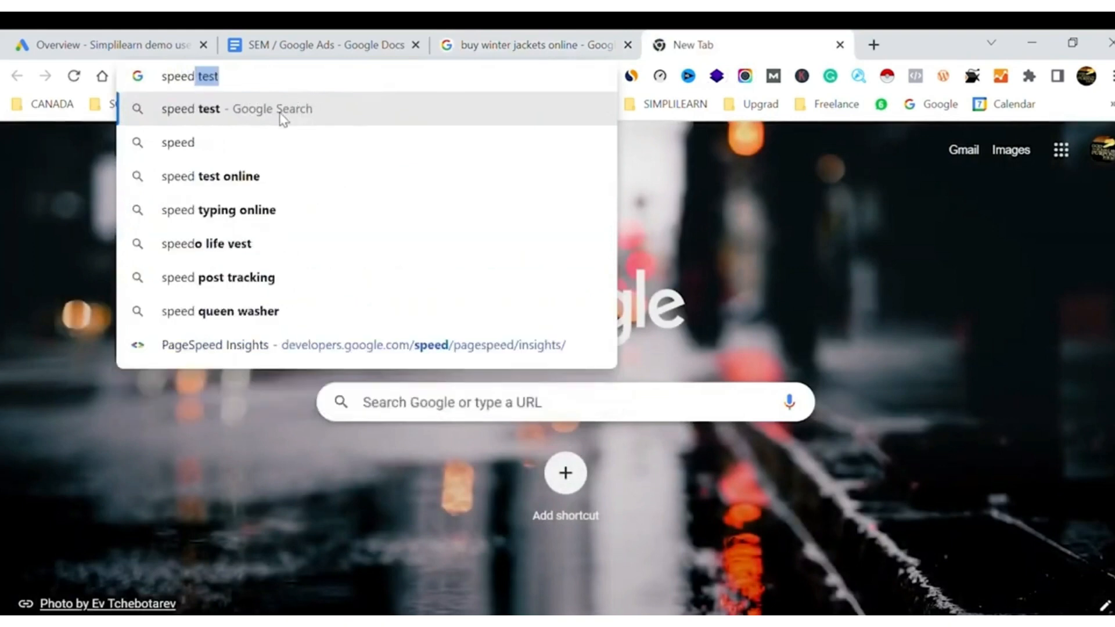
left_click(281, 113)
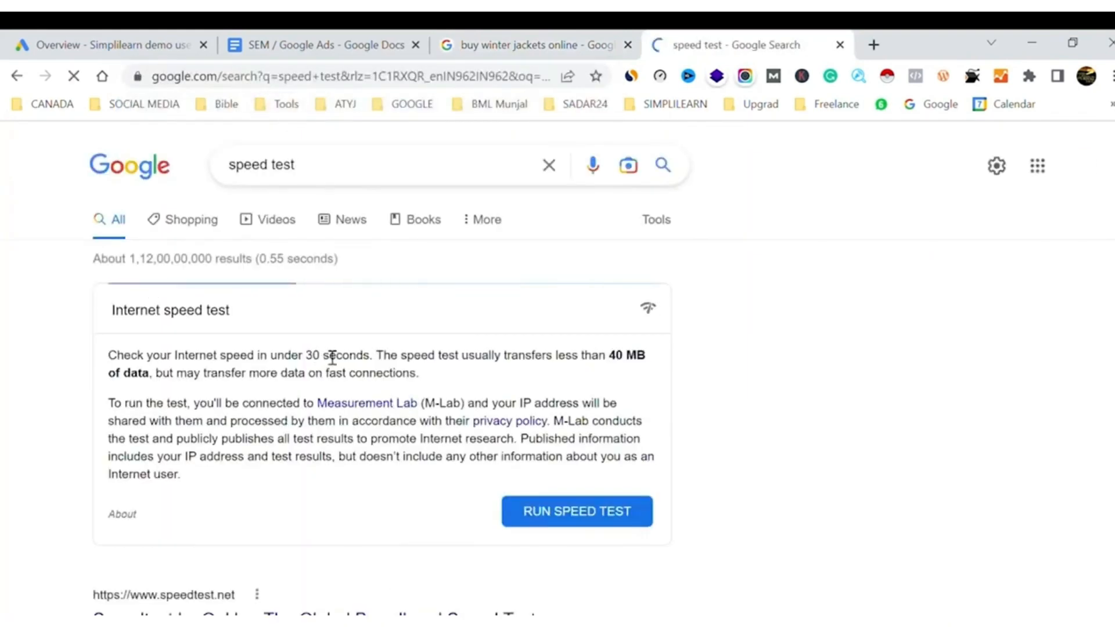
scroll(331, 356, "down", 4)
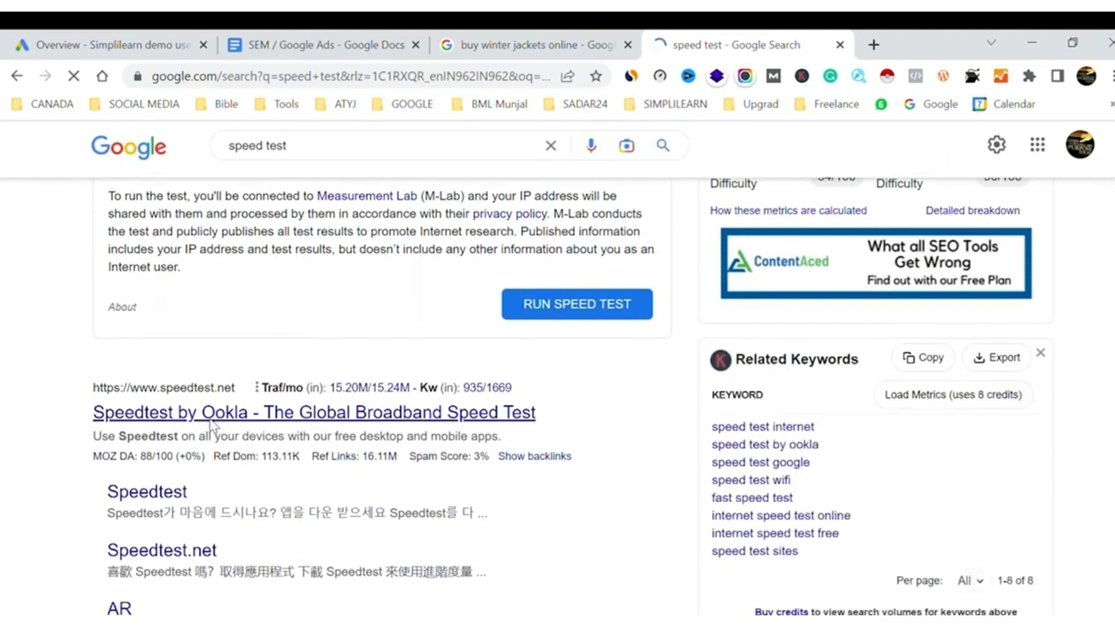
left_click(218, 426)
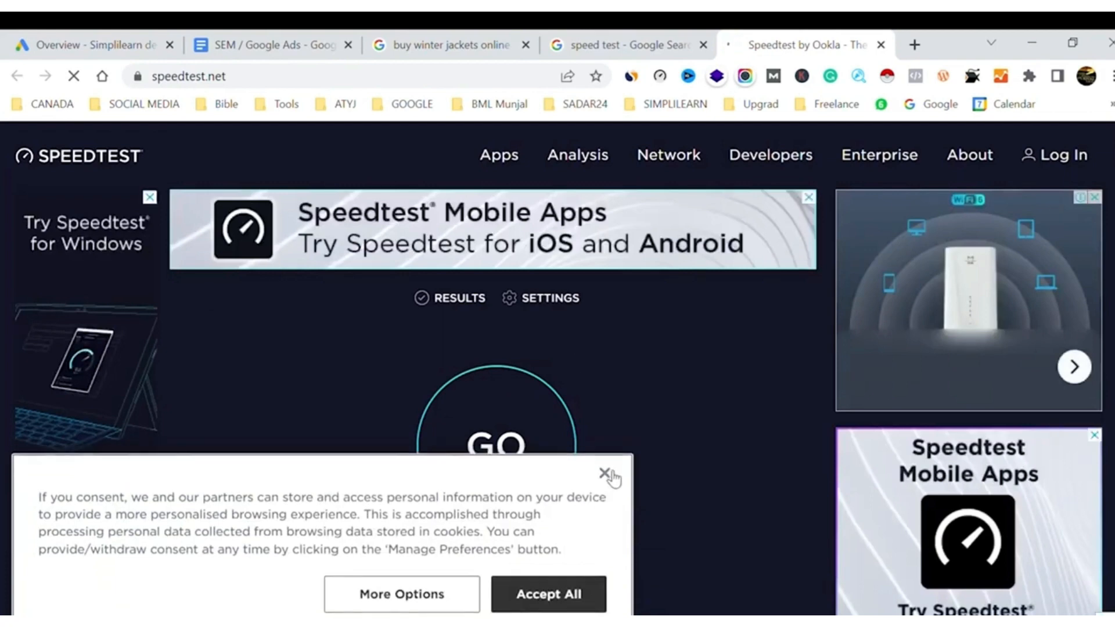
Dismiss the cookie consent notice and look over the display ads on the Speedtest page
left_click(604, 474)
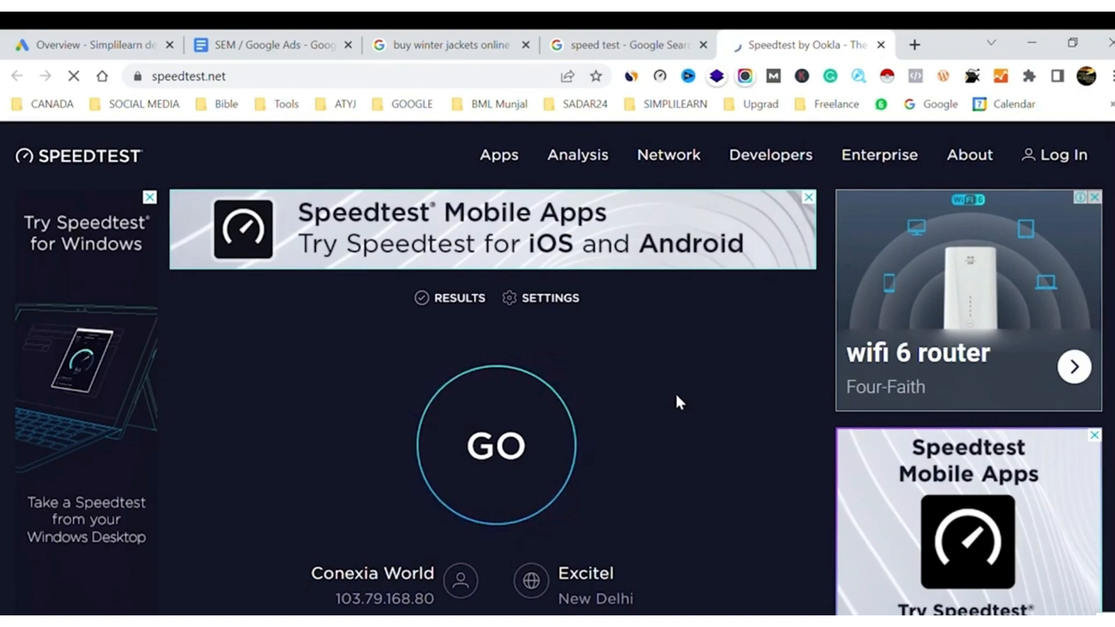
scroll(677, 396, "down", 5)
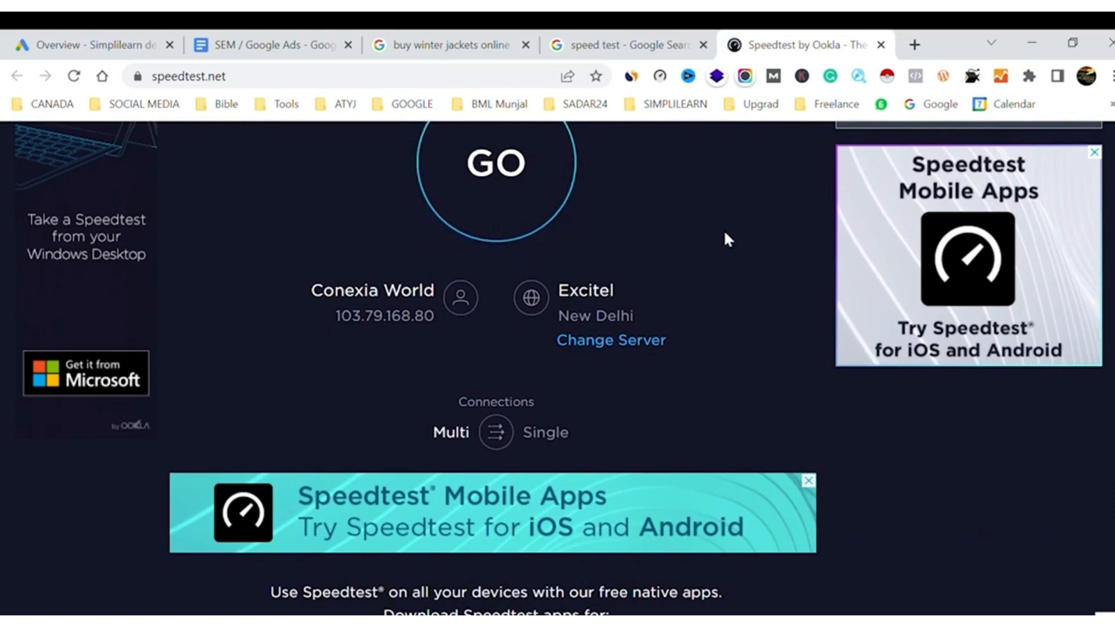
scroll(718, 234, "up", 5)
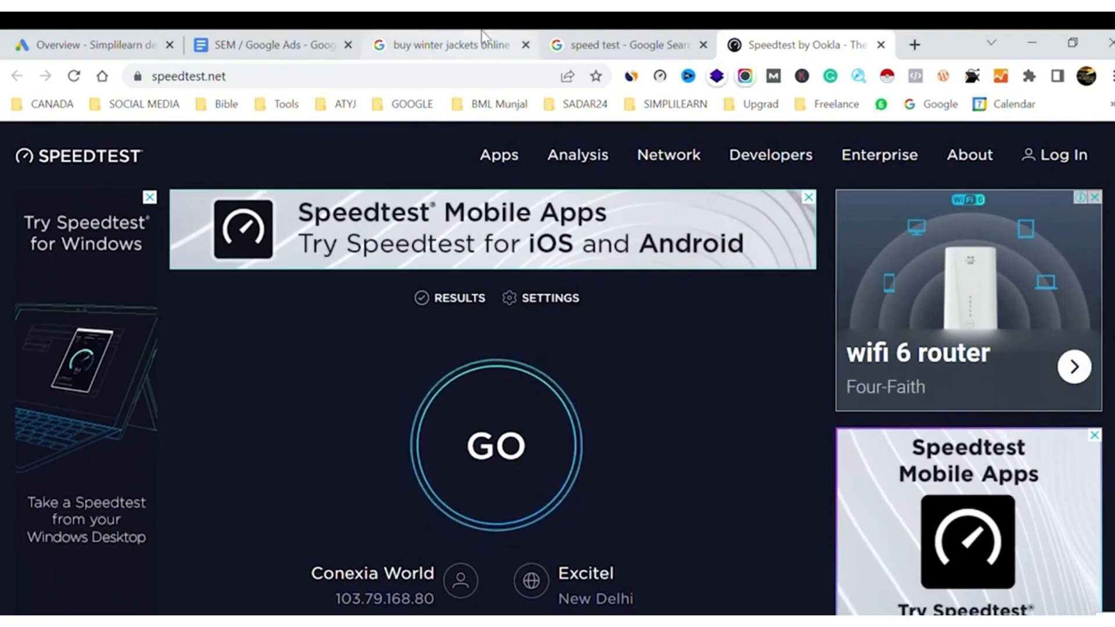
Return the winter jackets search to the "data analytics courses" results and view the account structure diagram in the SEM / Google Ads document
left_click(440, 41)
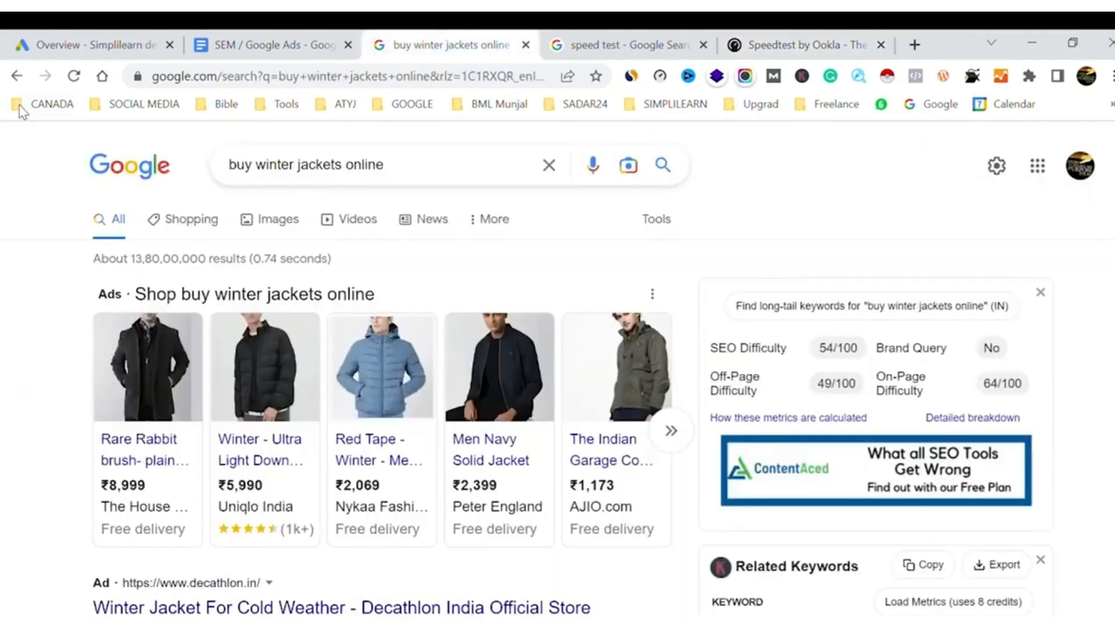
left_click(17, 76)
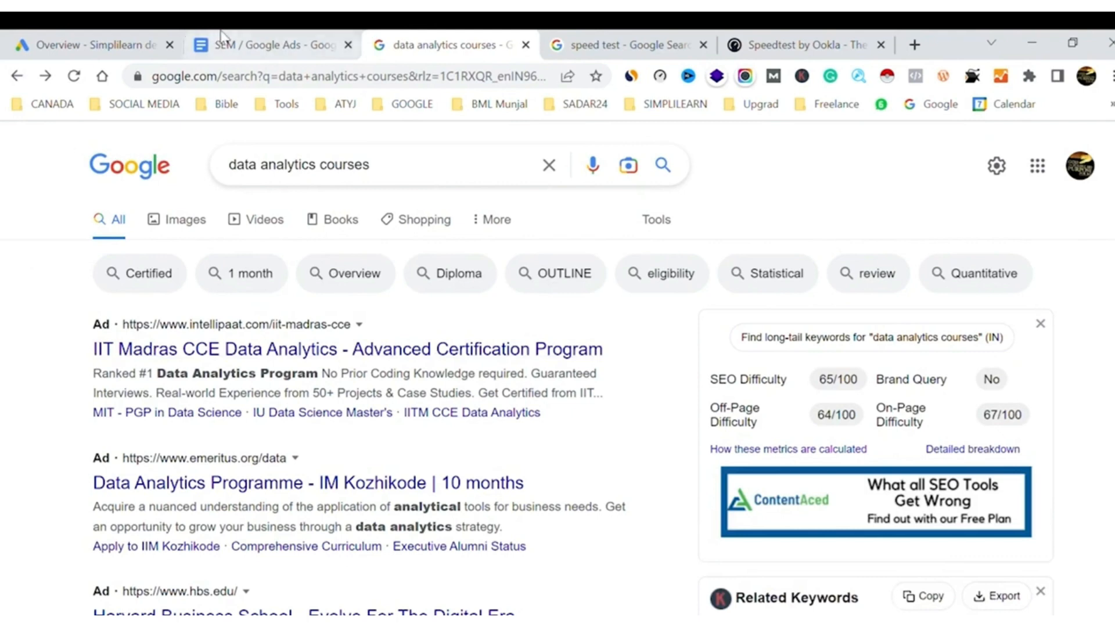
left_click(243, 44)
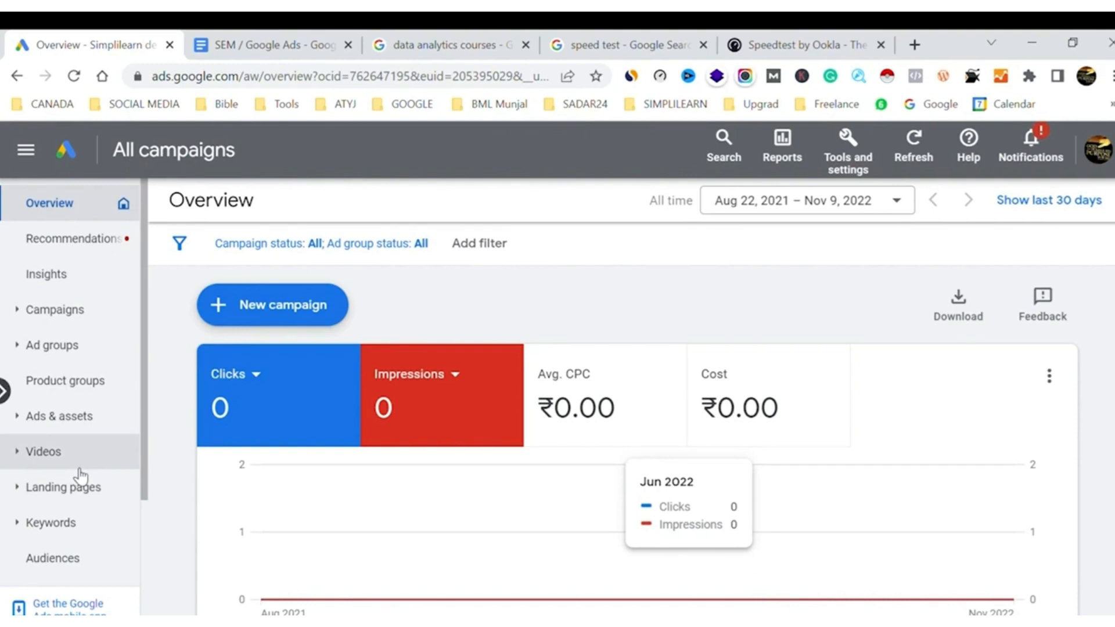
left_click(285, 44)
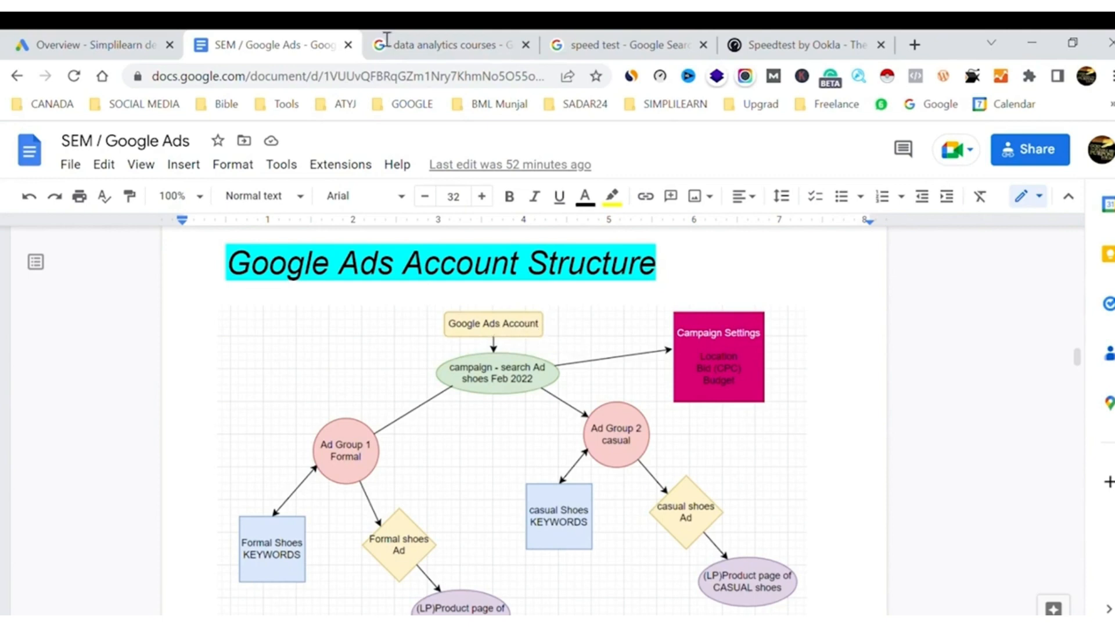
Go back to the "data analytics courses" results and examine the ads and organic listings down the page
left_click(421, 47)
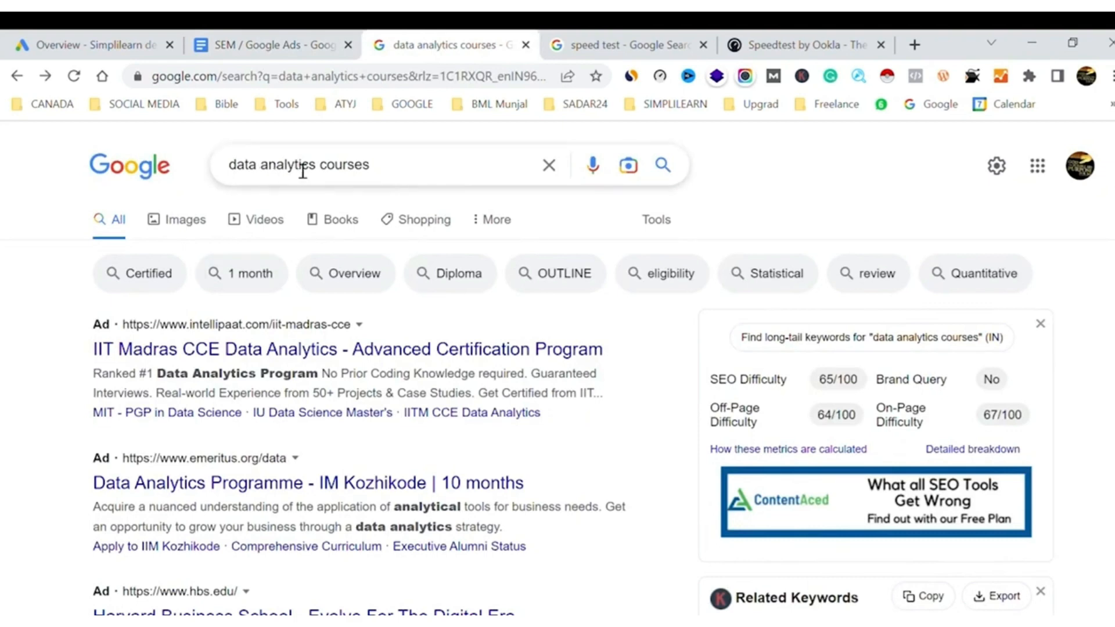
scroll(21, 401, "down", 4)
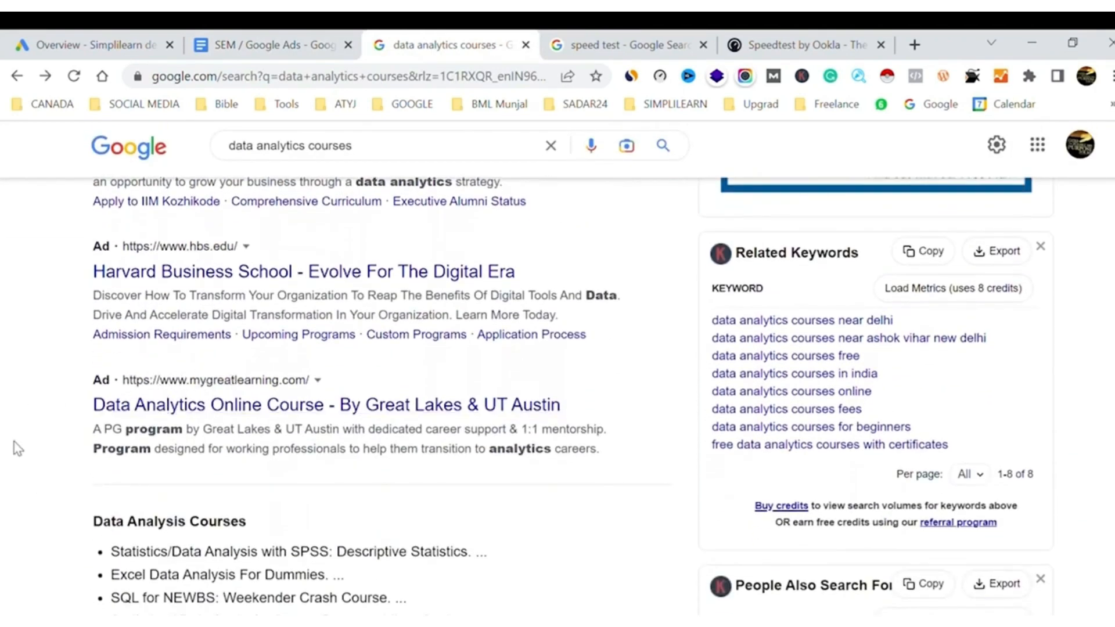
scroll(17, 449, "down", 20)
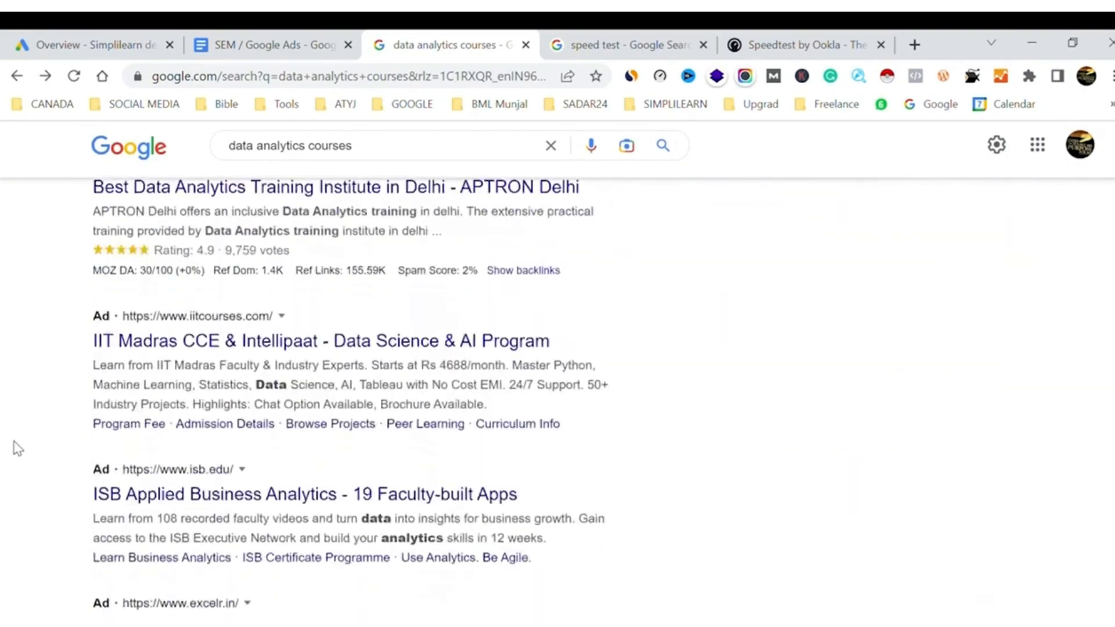
scroll(17, 448, "down", 7)
scroll(18, 449, "up", 6)
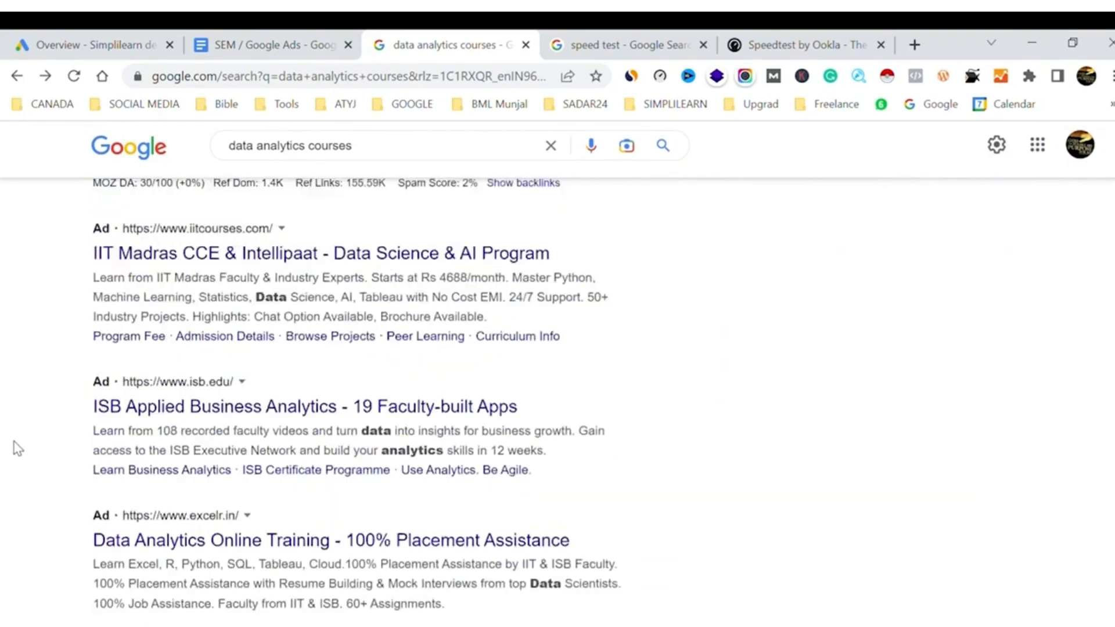
scroll(18, 448, "up", 15)
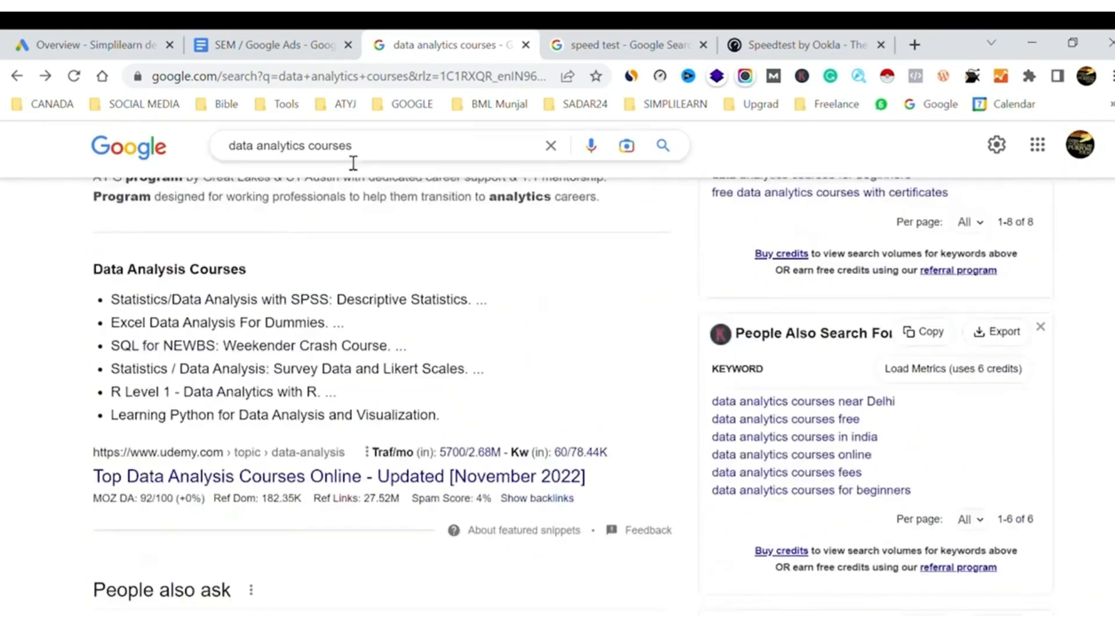
Search Google for "data analytics courses india" and review the ads and organic listings through the end of the first results page
left_click(380, 152)
type("in")
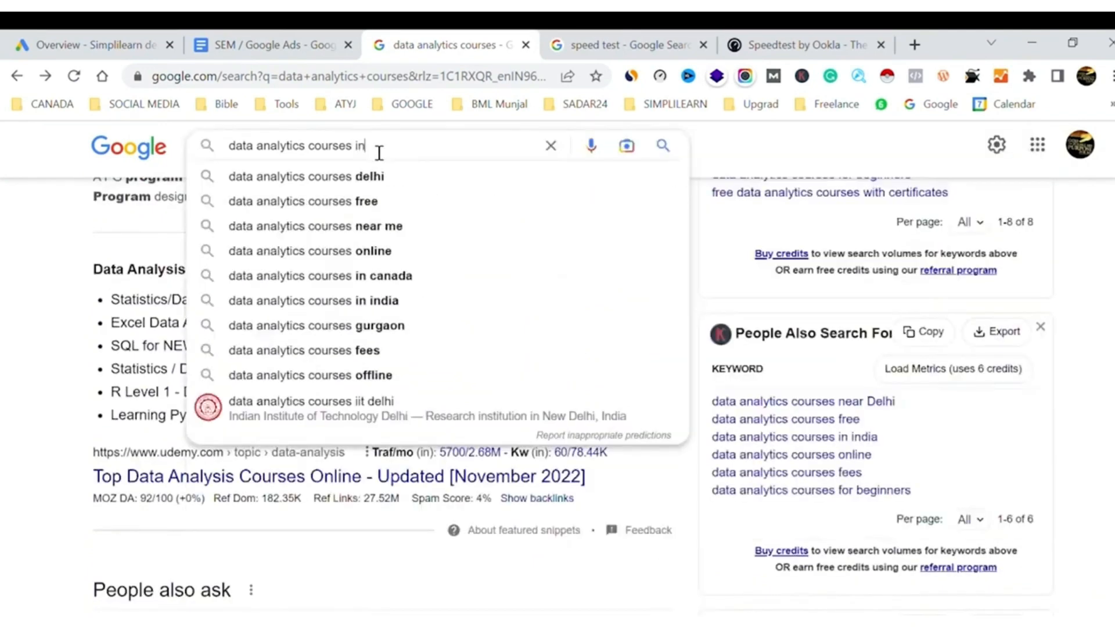
type("dia")
key("Return")
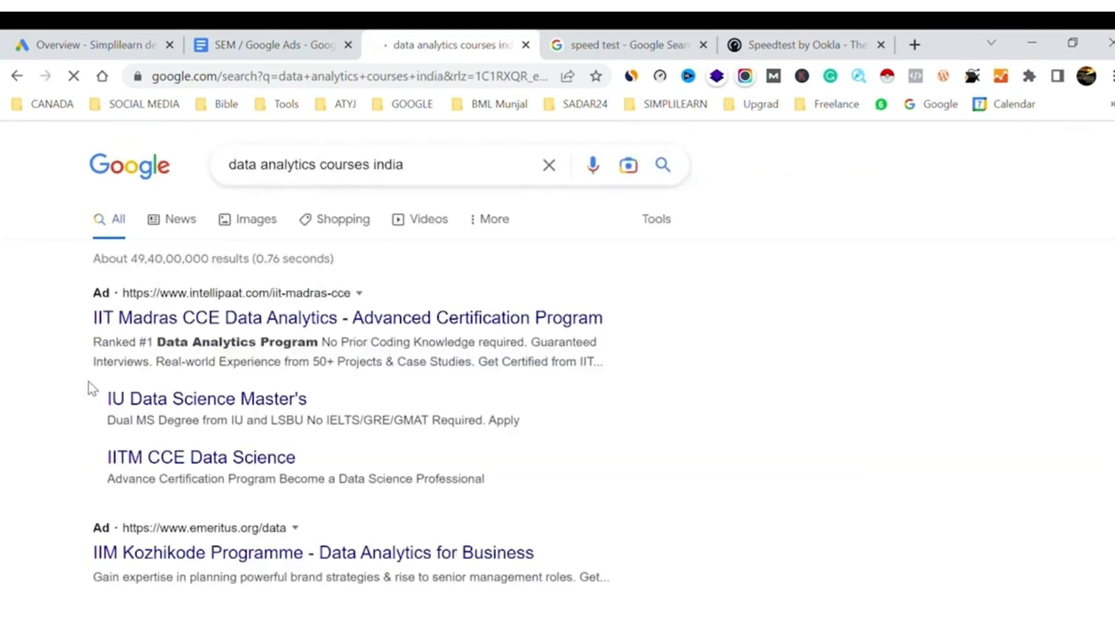
scroll(91, 388, "down", 15)
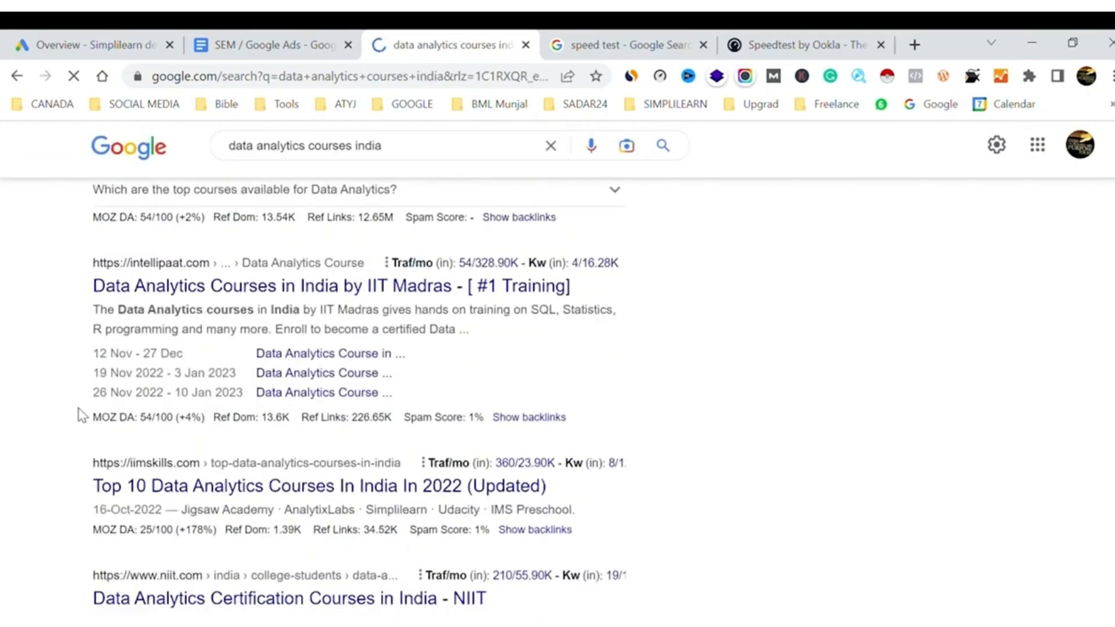
scroll(82, 415, "down", 20)
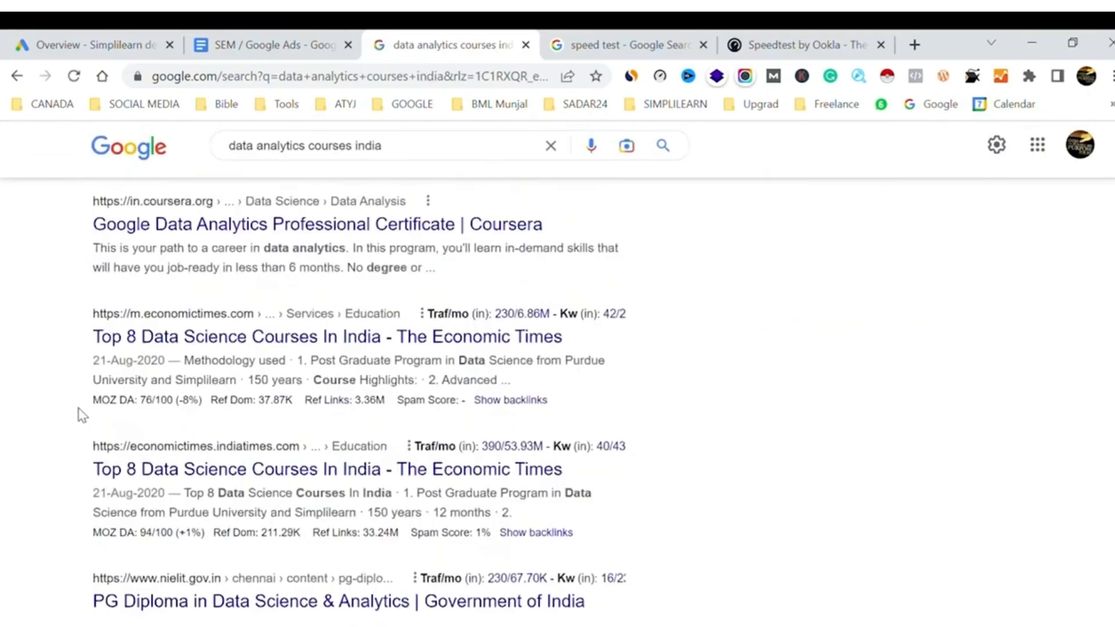
scroll(82, 415, "down", 20)
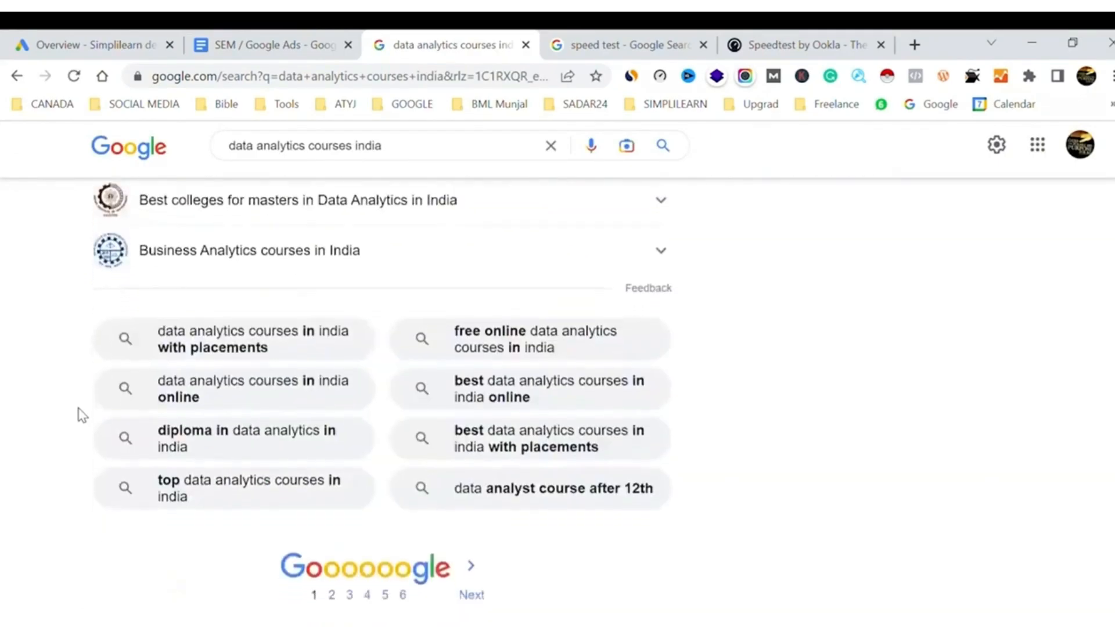
scroll(82, 415, "up", 10)
scroll(82, 415, "up", 10)
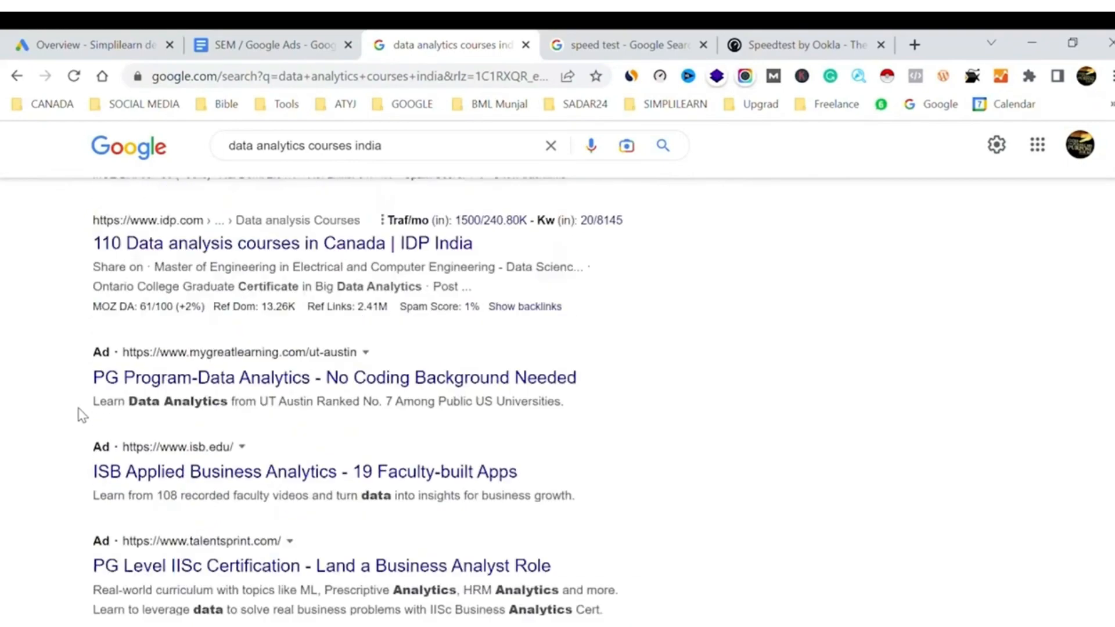
scroll(83, 415, "up", 10)
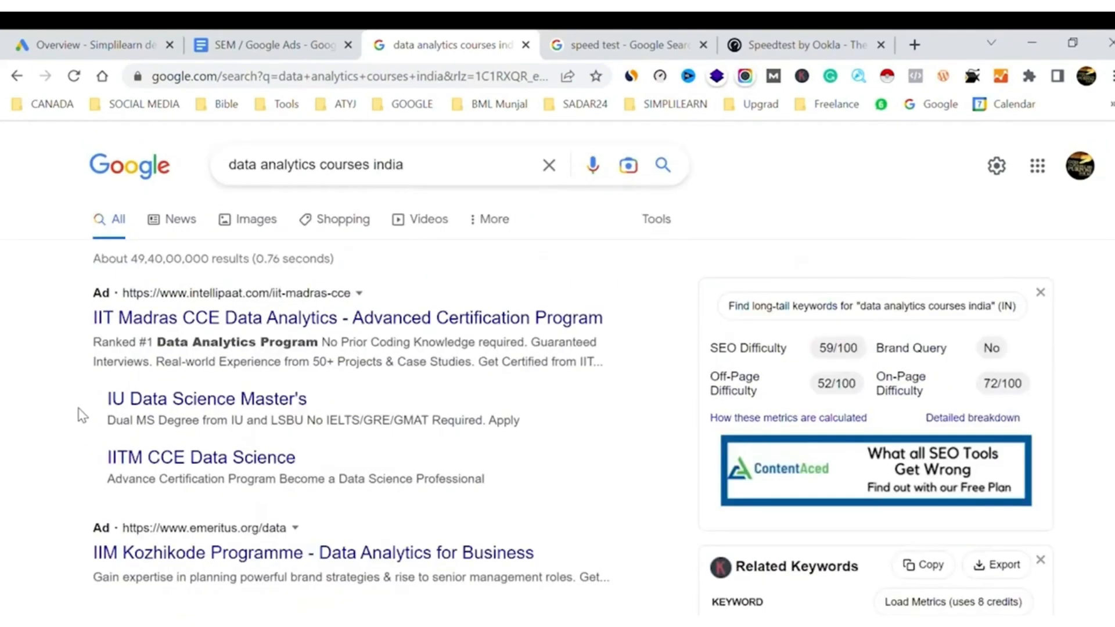
Search Google for "data analytics course simplilearn" using the matching suggestion
double_click(398, 167)
type("si")
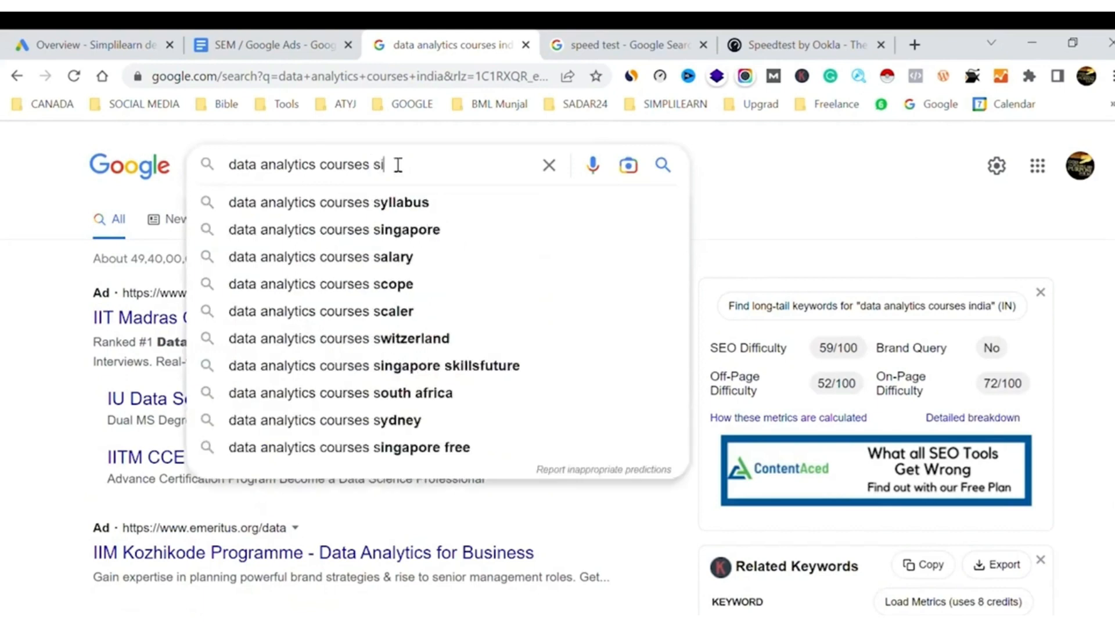
type("mpli")
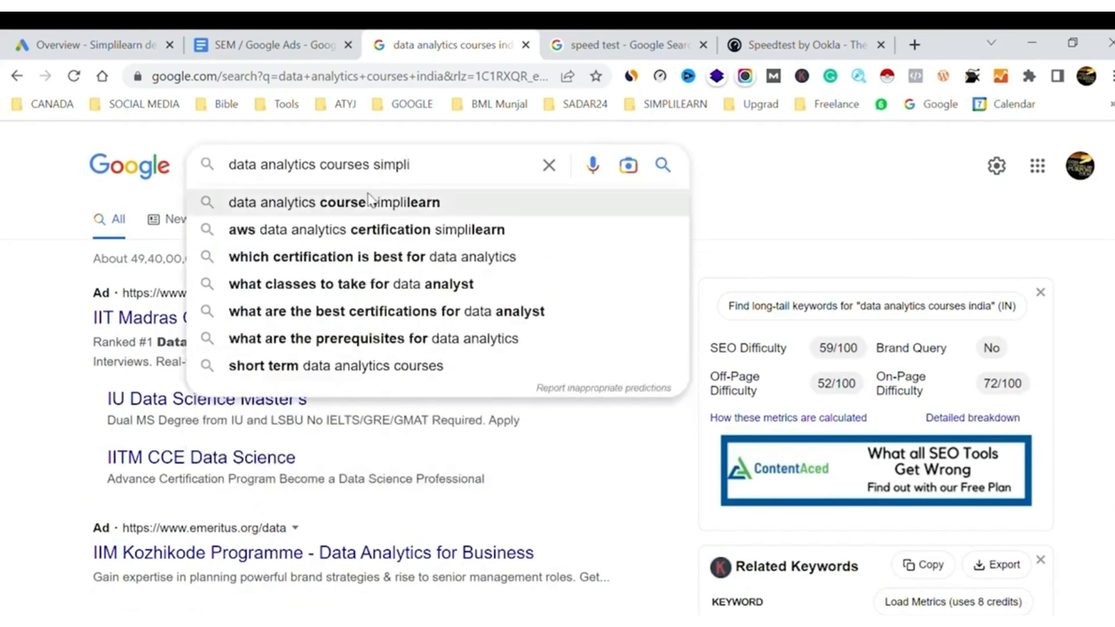
left_click(368, 203)
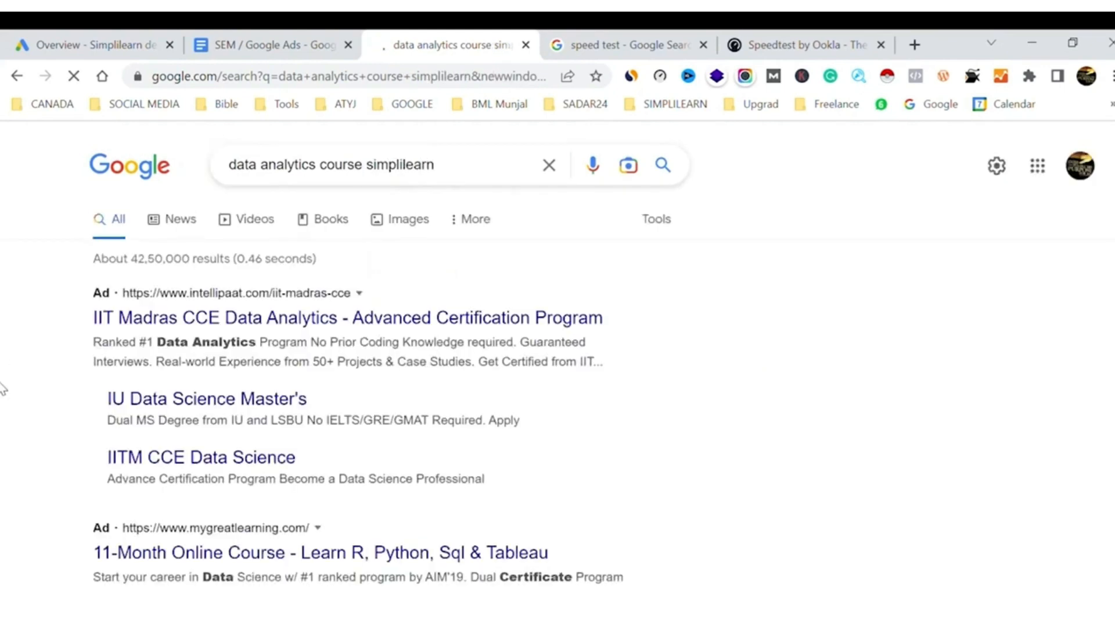
Examine the competitor ads and organic Simplilearn listings throughout the data analytics course results page
scroll(2, 388, "down", 10)
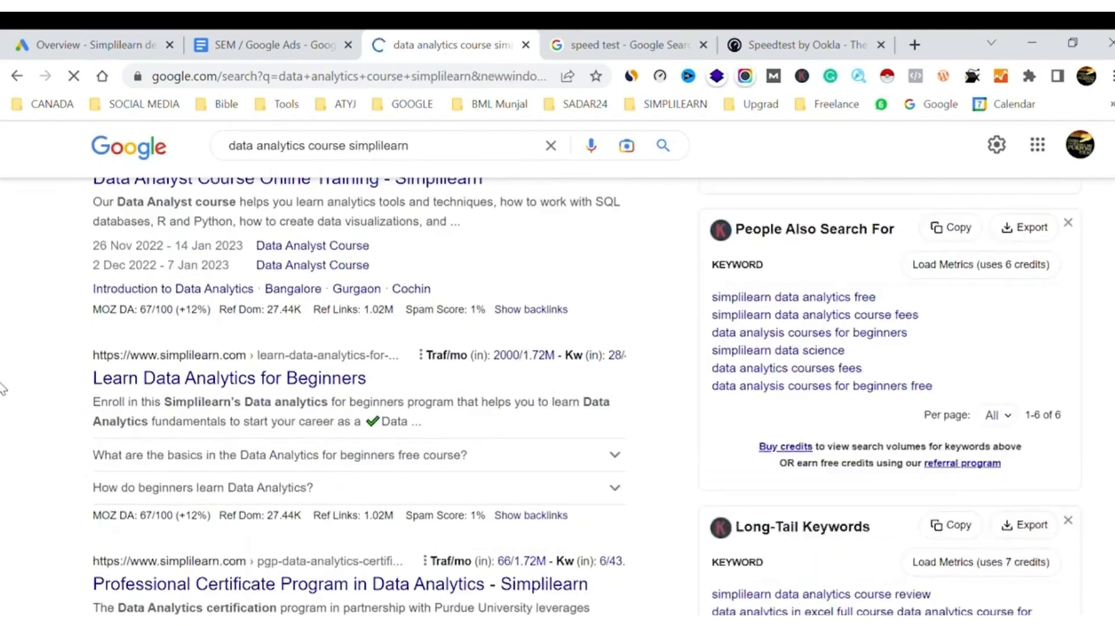
scroll(2, 389, "up", 4)
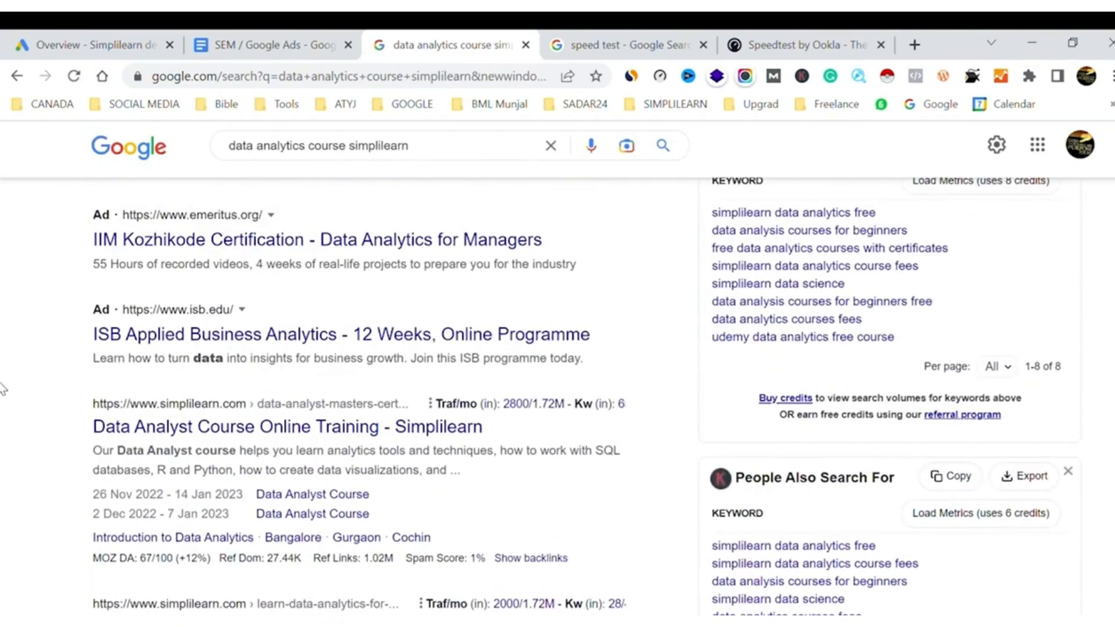
scroll(3, 390, "down", 15)
scroll(2, 389, "down", 20)
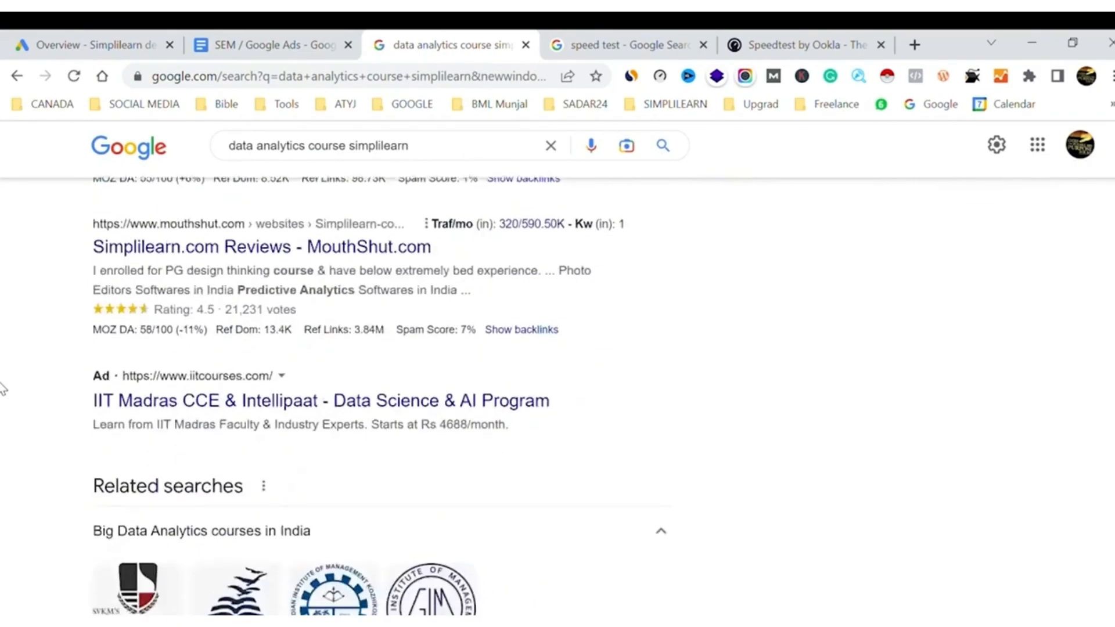
scroll(2, 388, "up", 10)
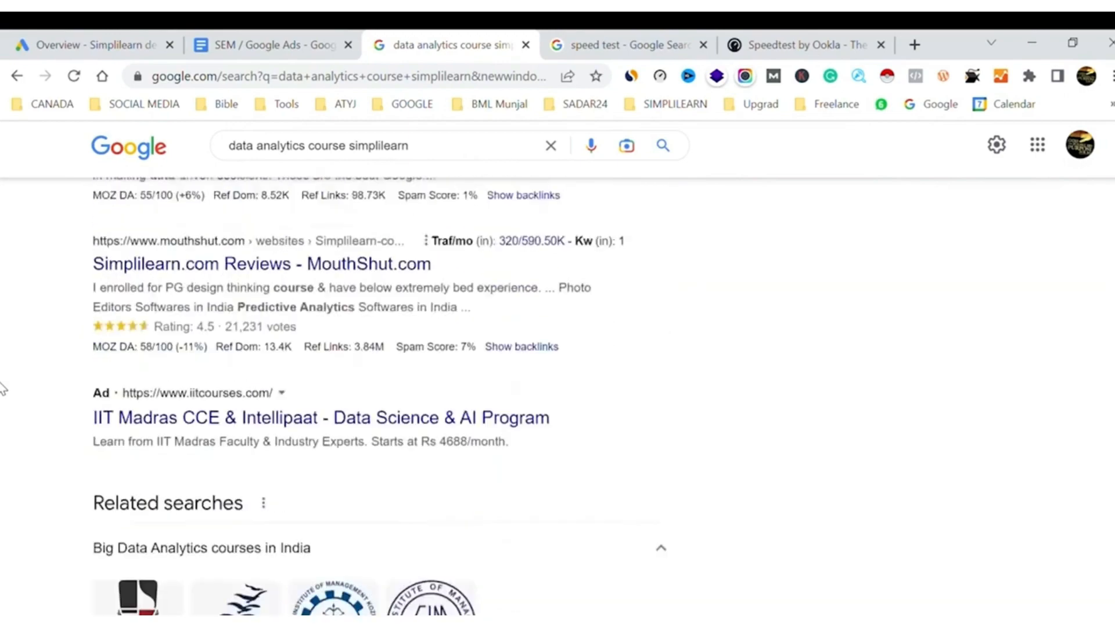
scroll(3, 389, "up", 2)
scroll(3, 387, "up", 15)
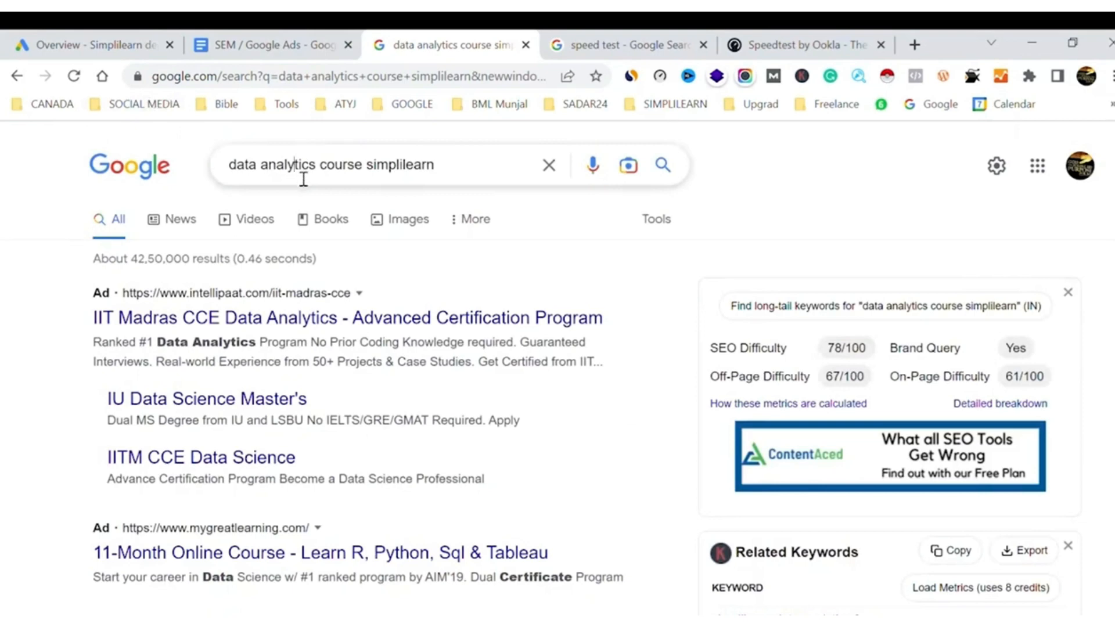
Replace "data analytics" in the query and search Google for "digital marketing course simplilearn"
left_click(303, 180)
double_click(303, 179)
key("BackSpace")
key("BackSpace")
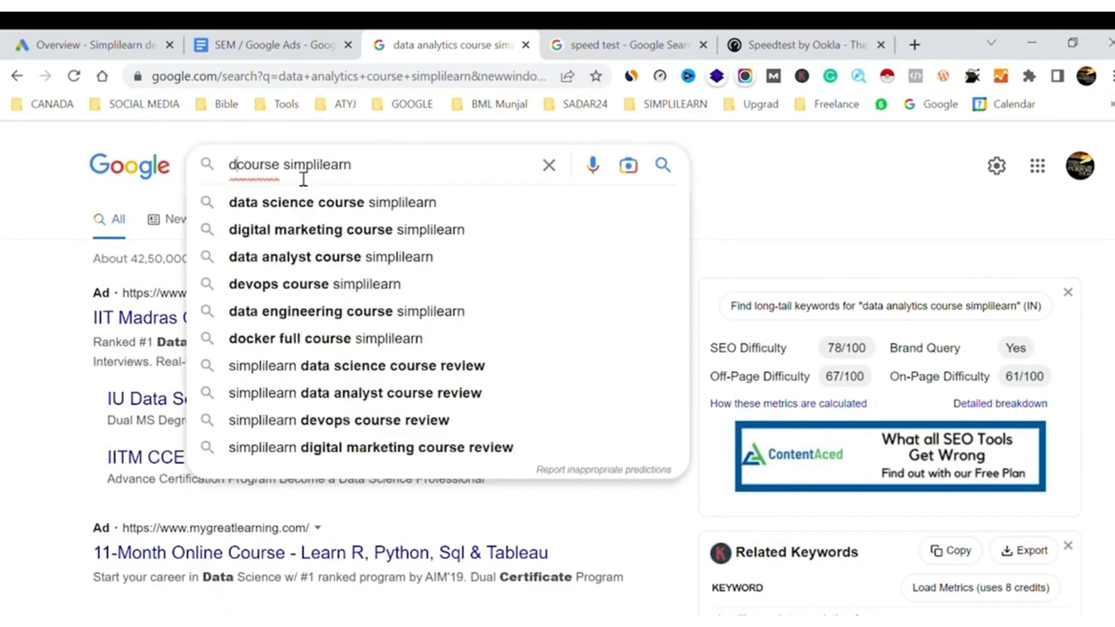
type("igital mark")
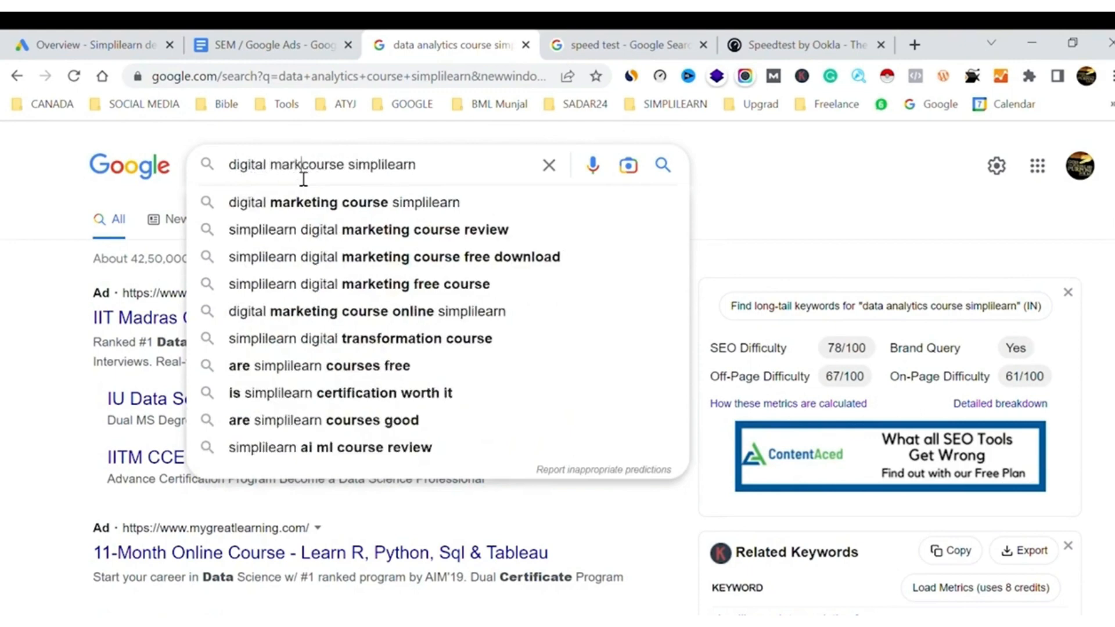
type("eting")
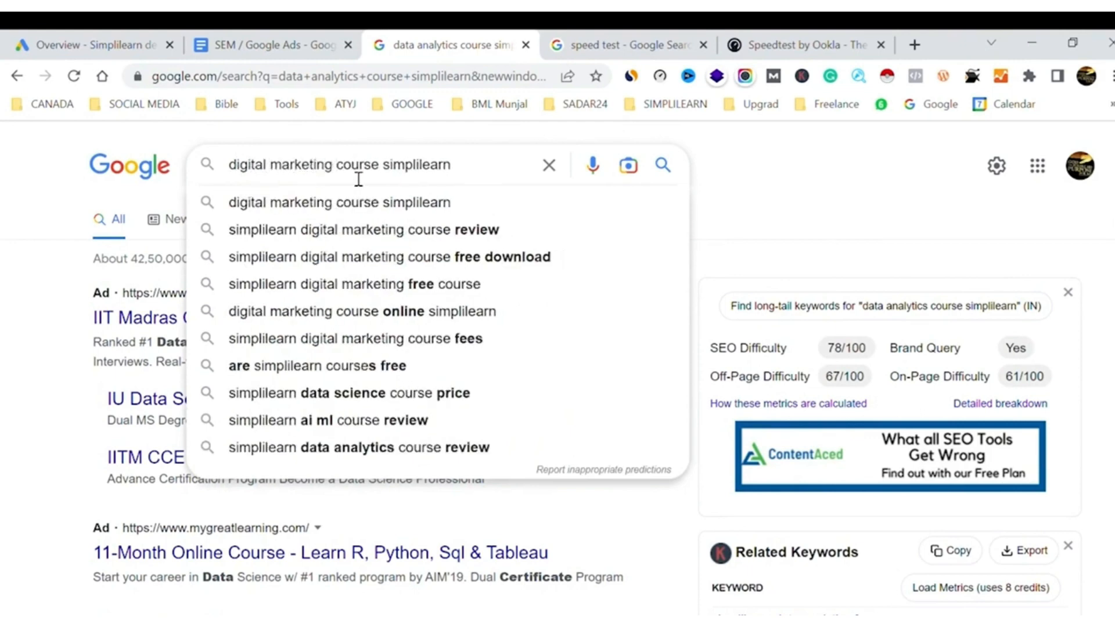
key("Return")
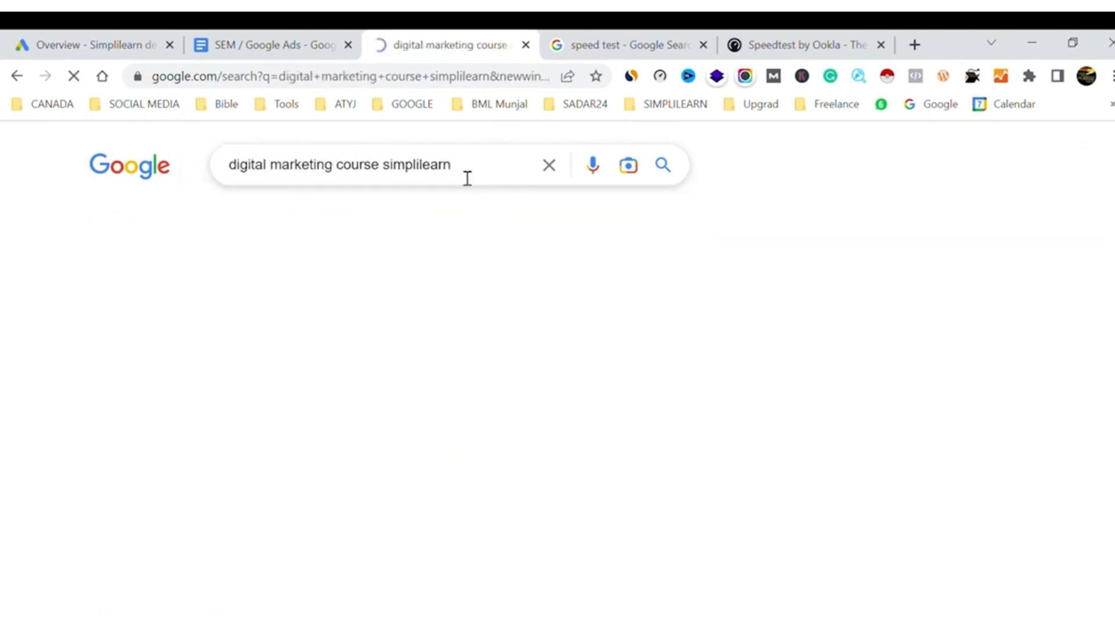
Review the ads and organic listings in the digital marketing course results and switch to the Google Ads account overview
scroll(54, 493, "down", 10)
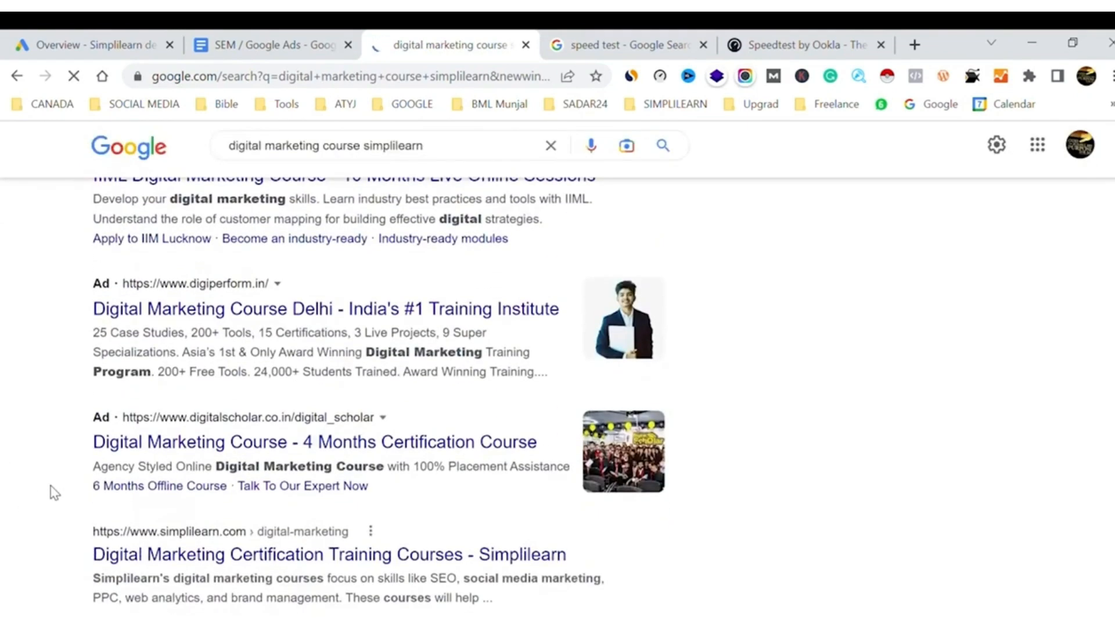
scroll(54, 493, "down", 20)
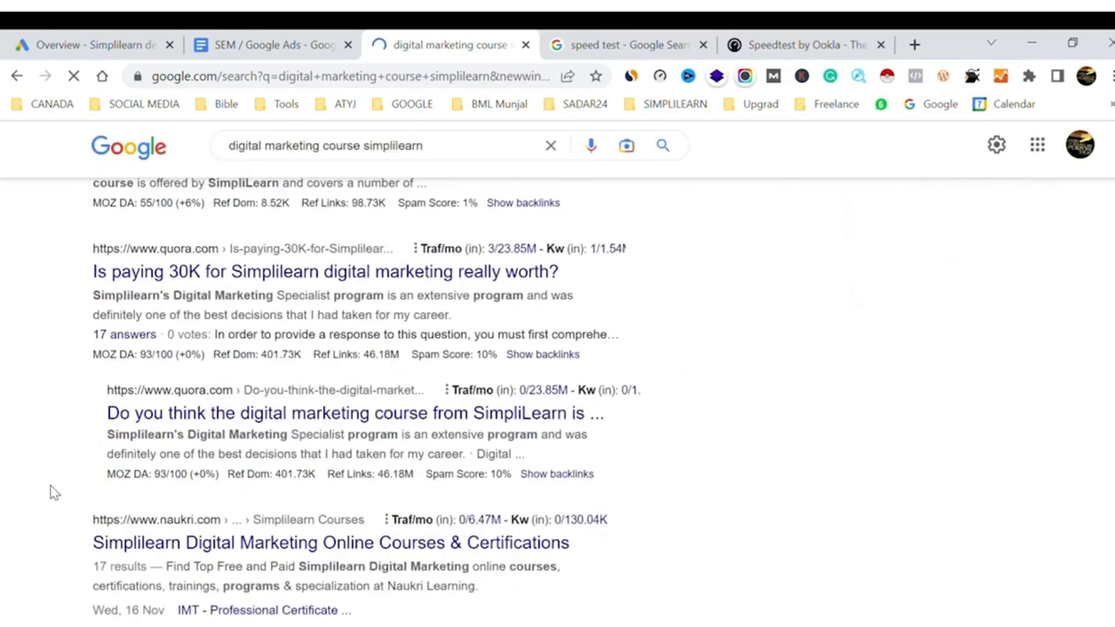
scroll(54, 493, "down", 14)
scroll(54, 493, "up", 10)
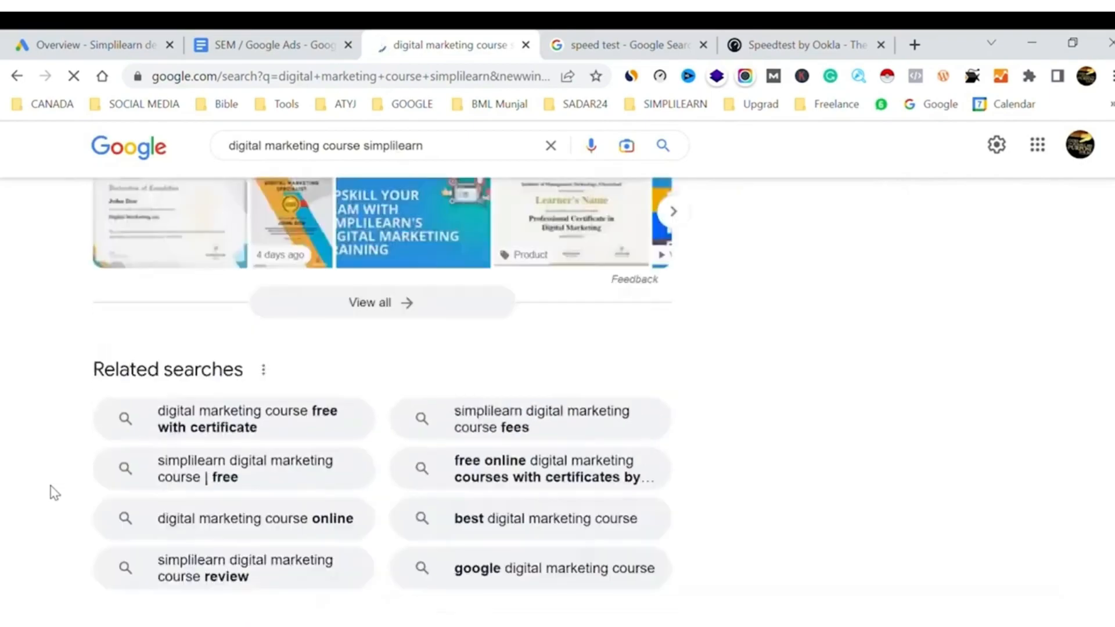
scroll(54, 493, "down", 10)
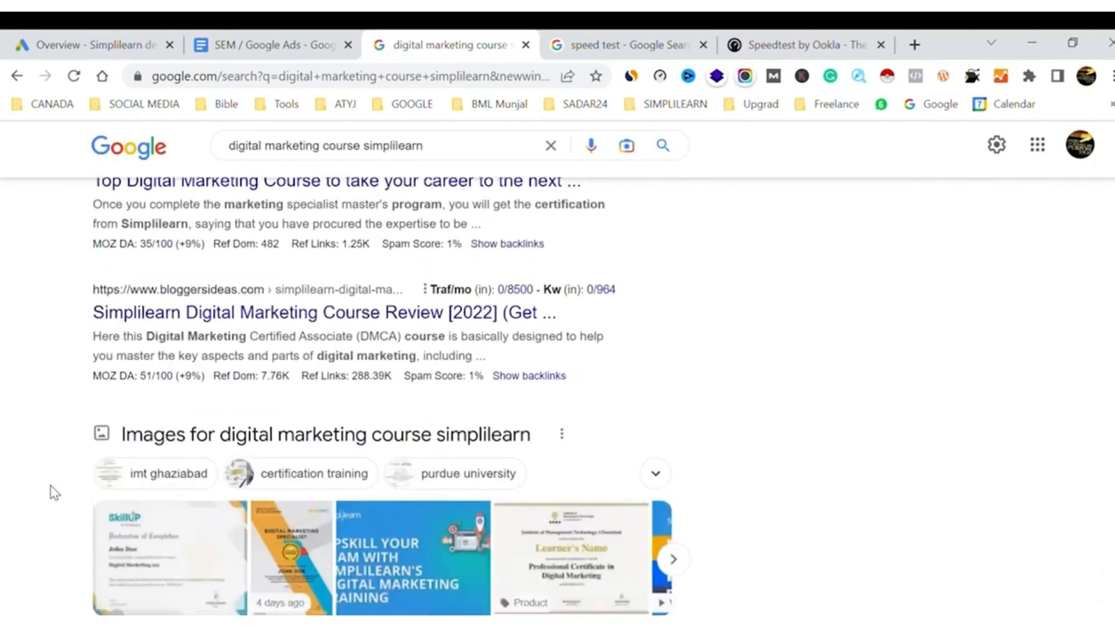
scroll(54, 493, "up", 20)
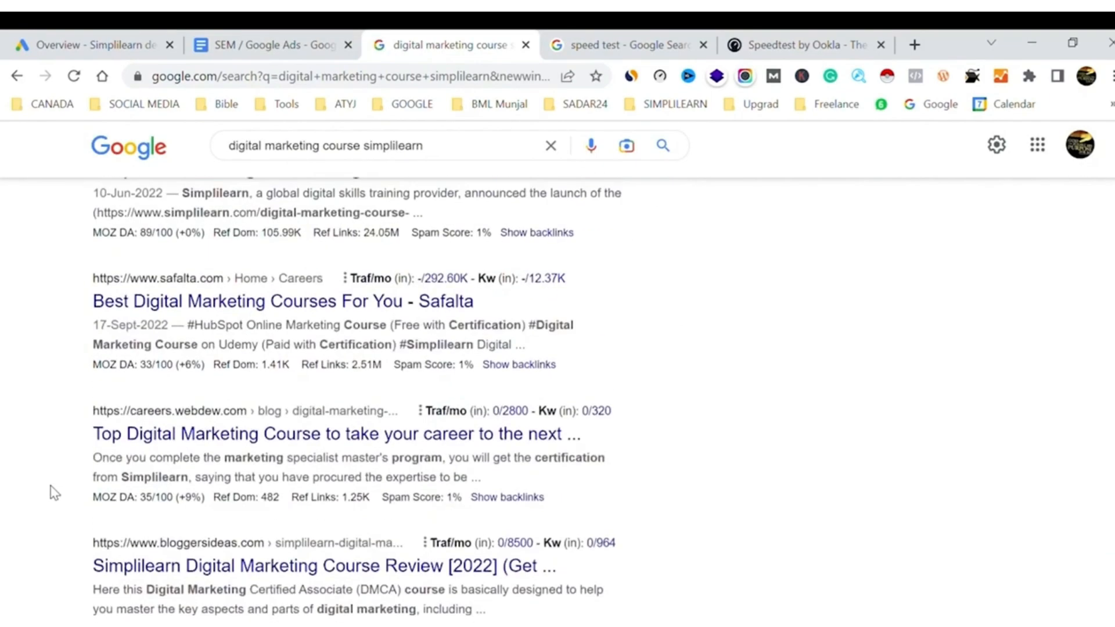
scroll(54, 492, "up", 15)
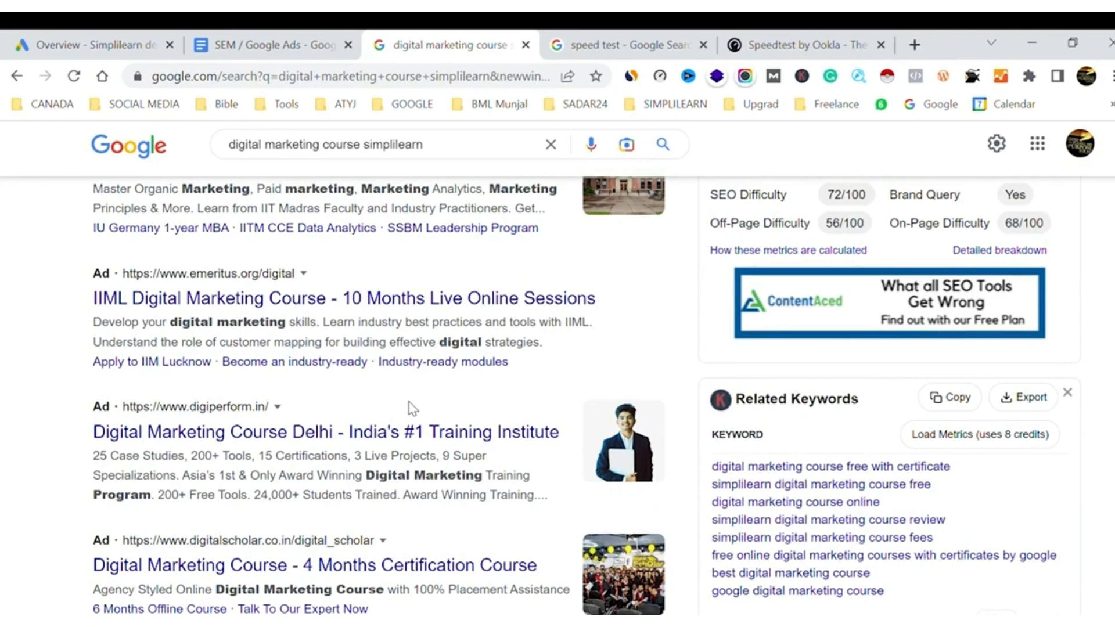
left_click(58, 38)
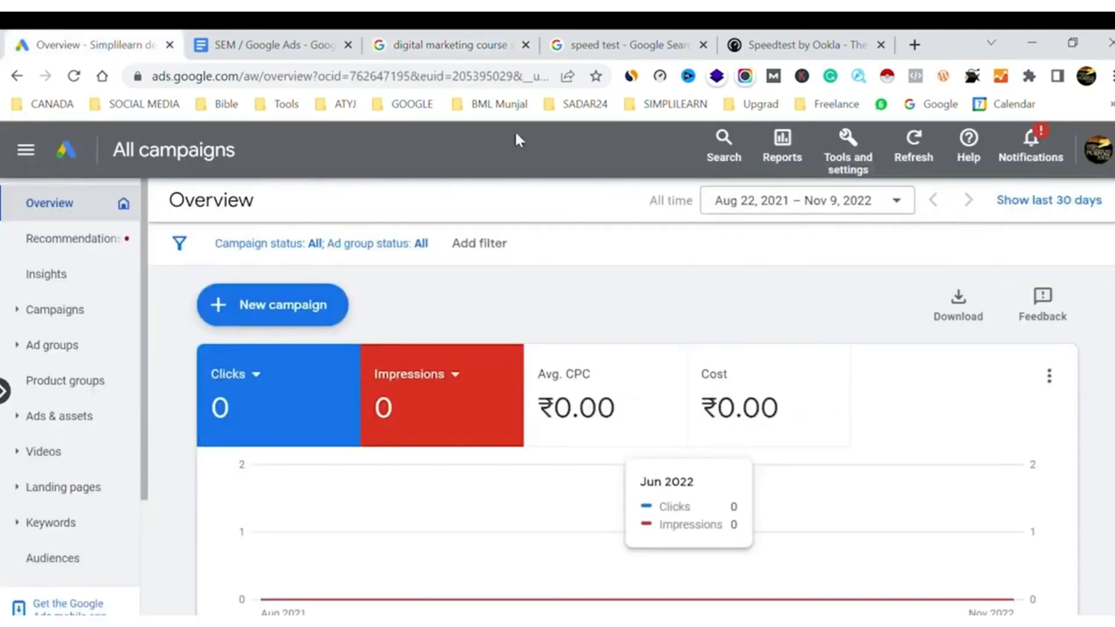
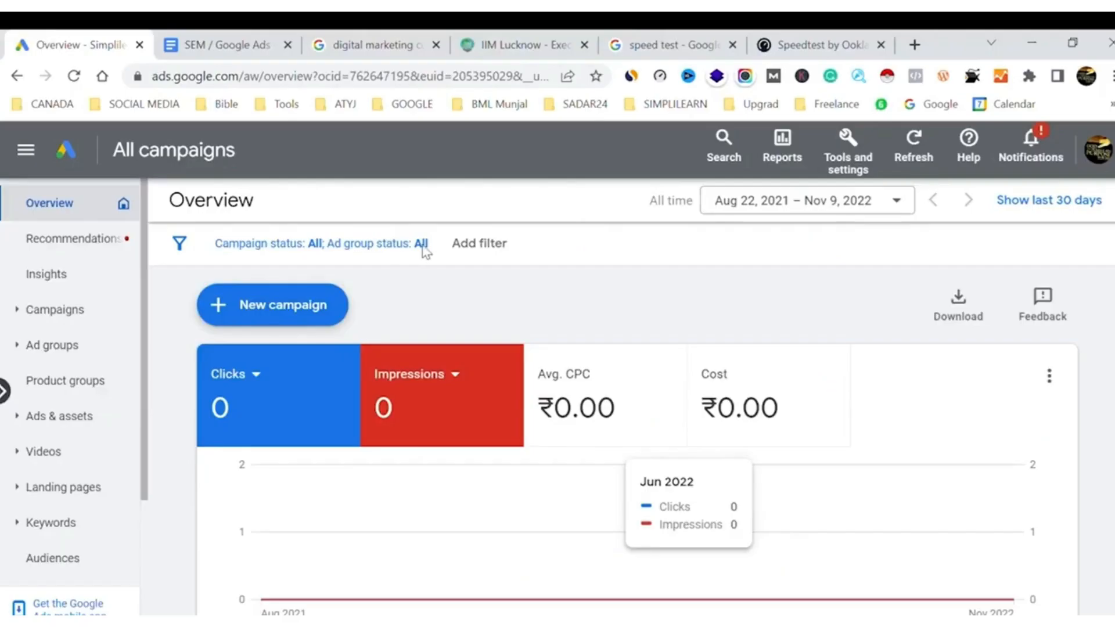
Open Keyword Planner and start discovering new keywords from products or services
left_click(862, 162)
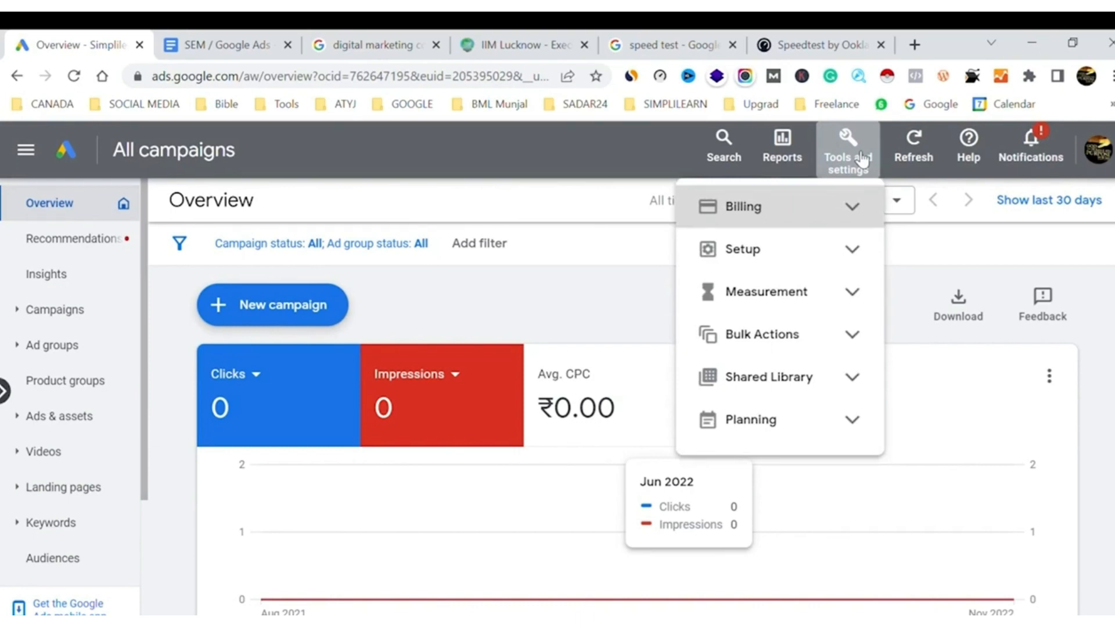
left_click(864, 422)
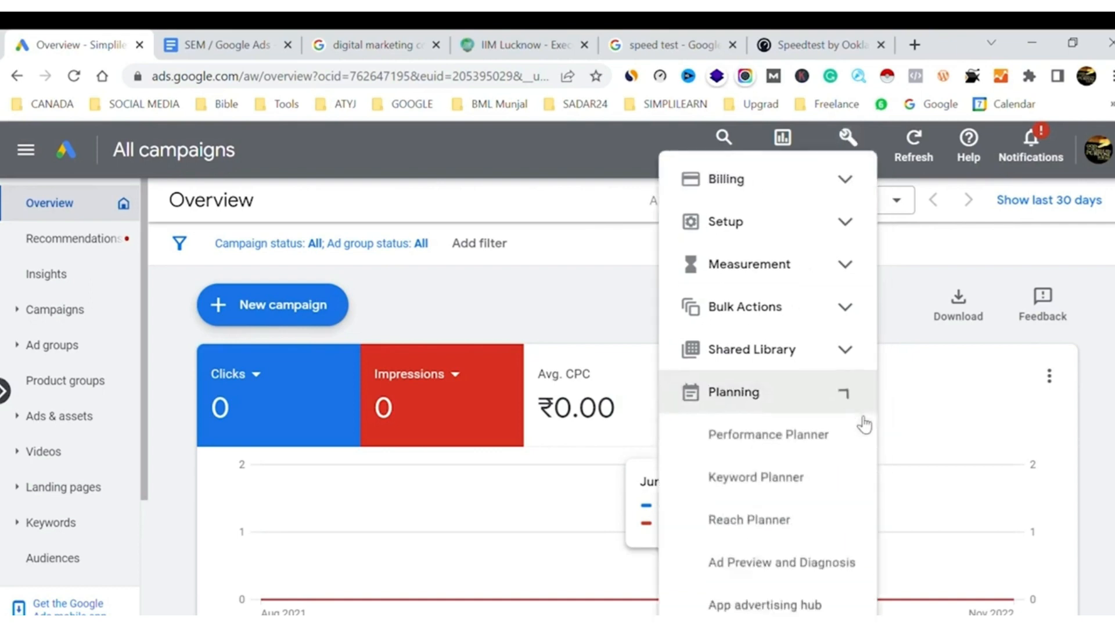
left_click(783, 477)
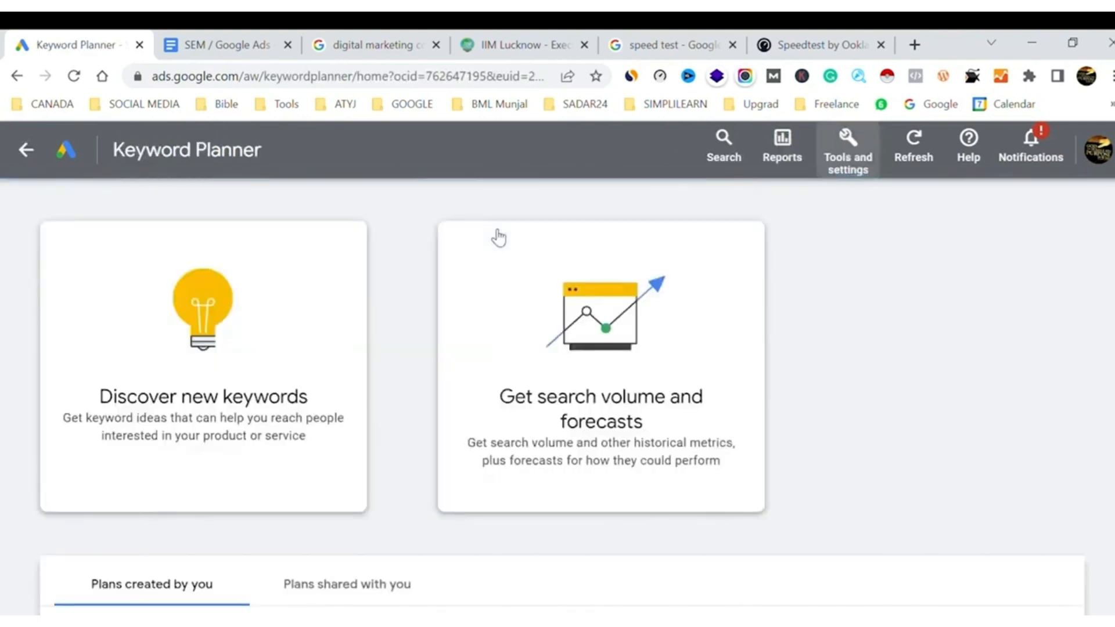
left_click(282, 324)
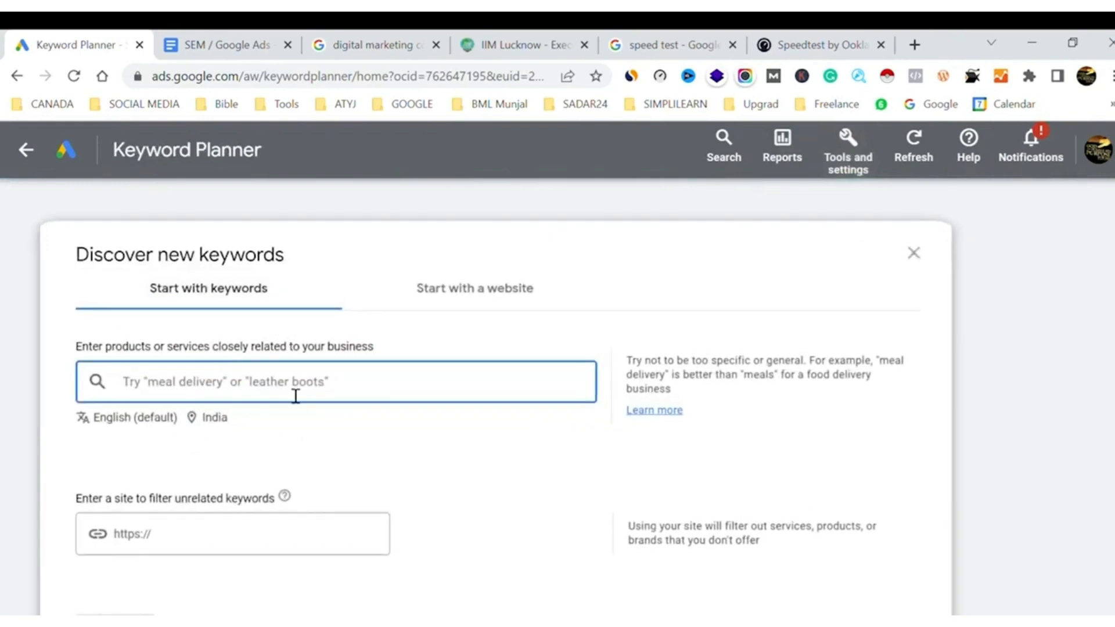
Enter "data analytics course" as the seed keyword for discovering new keywords
type("daga")
key("BackSpace")
key("BackSpace")
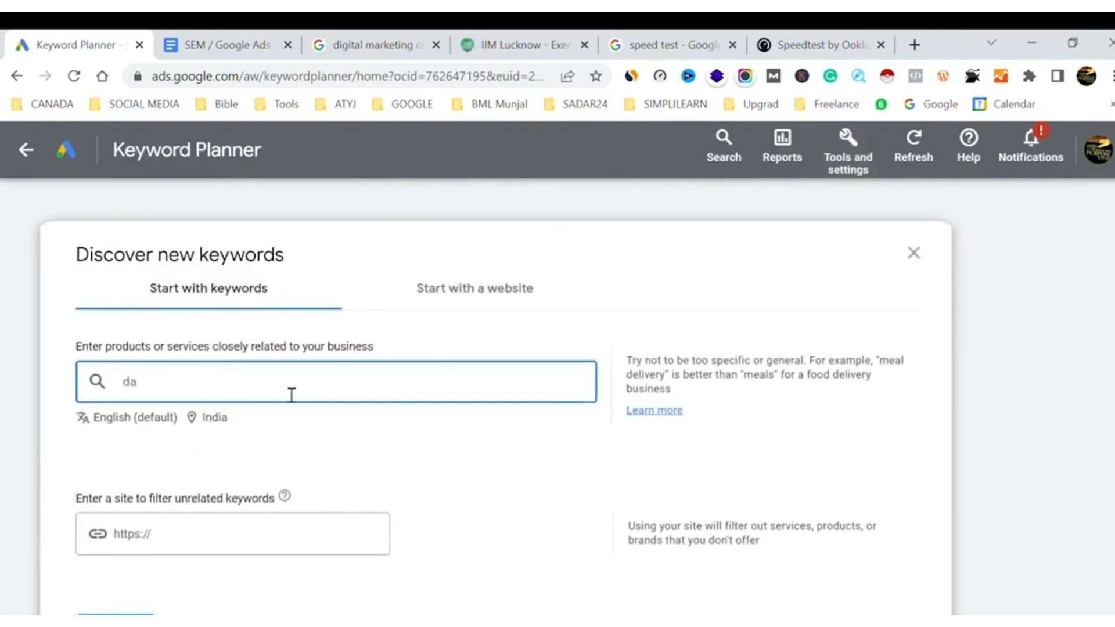
type("ta analytics course")
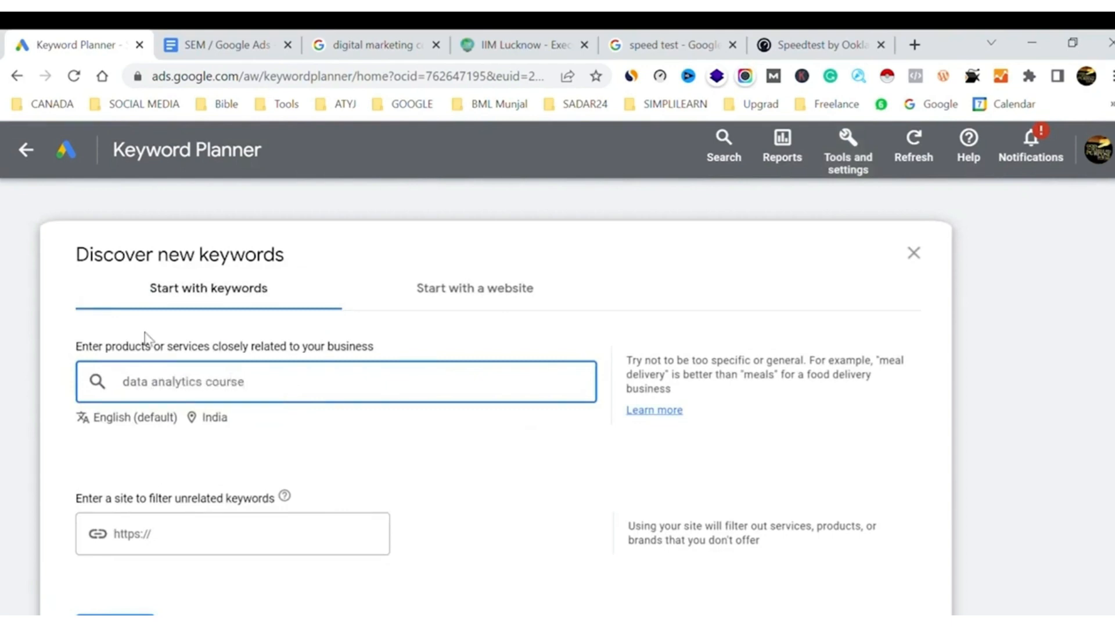
Replace "data analytics" with "digital marketing" in the seed keyword and get the keyword ideas for "digital marketing course"
double_click(144, 394)
key("shift+Right")
key("shift+Right")
key("shift+Right")
key("shift+Right")
key("shift+Right")
key("shift+Right")
key("shift+Right")
key("shift+Right")
key("shift+Right")
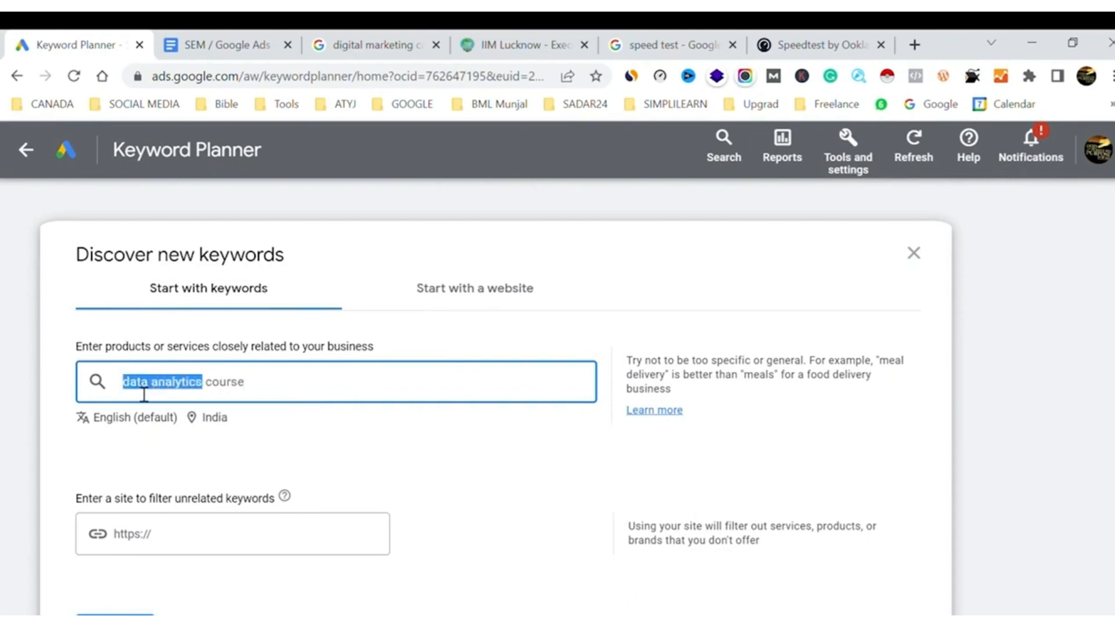
type("digi")
type("tal")
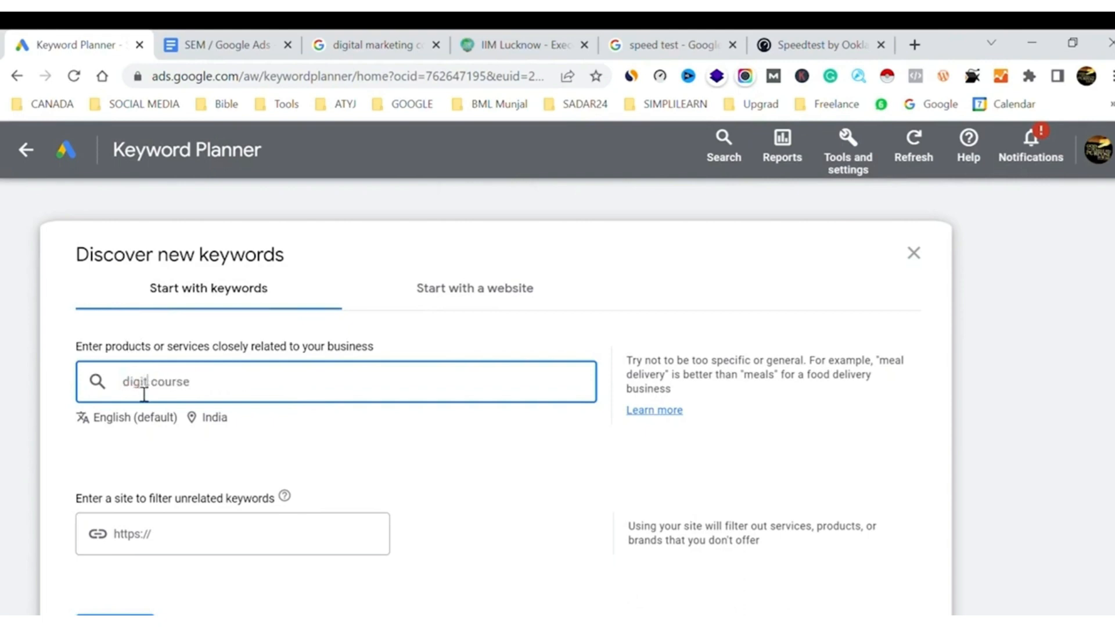
type(" marketing")
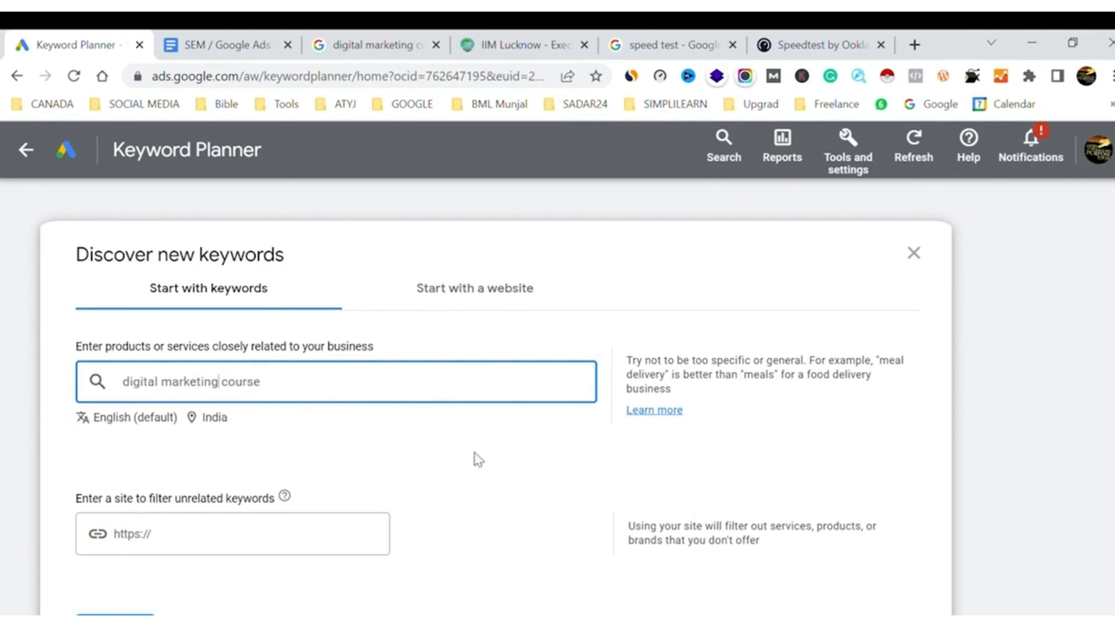
scroll(475, 459, "down", 5)
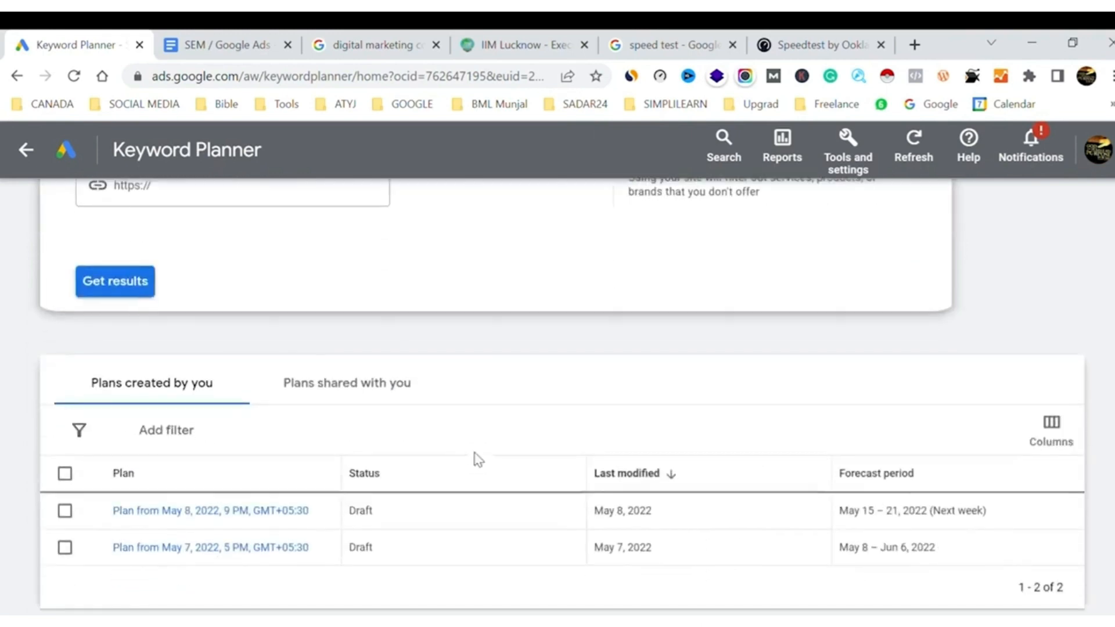
left_click(143, 290)
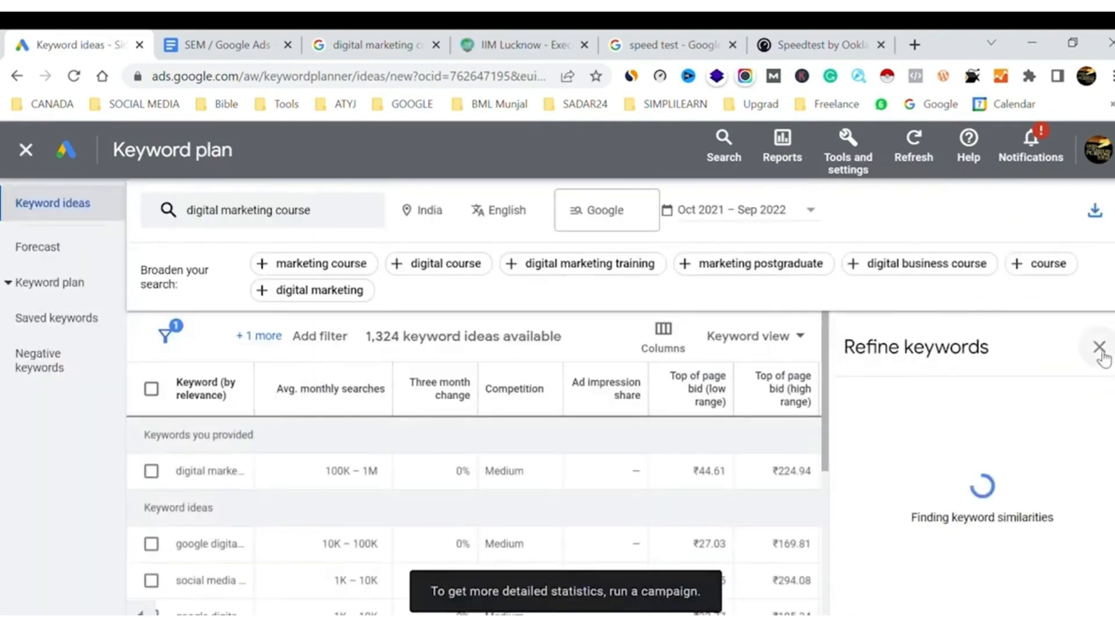
Close the keyword refinement pane and widen the Keyword column to review the full keyword ideas
left_click(1100, 349)
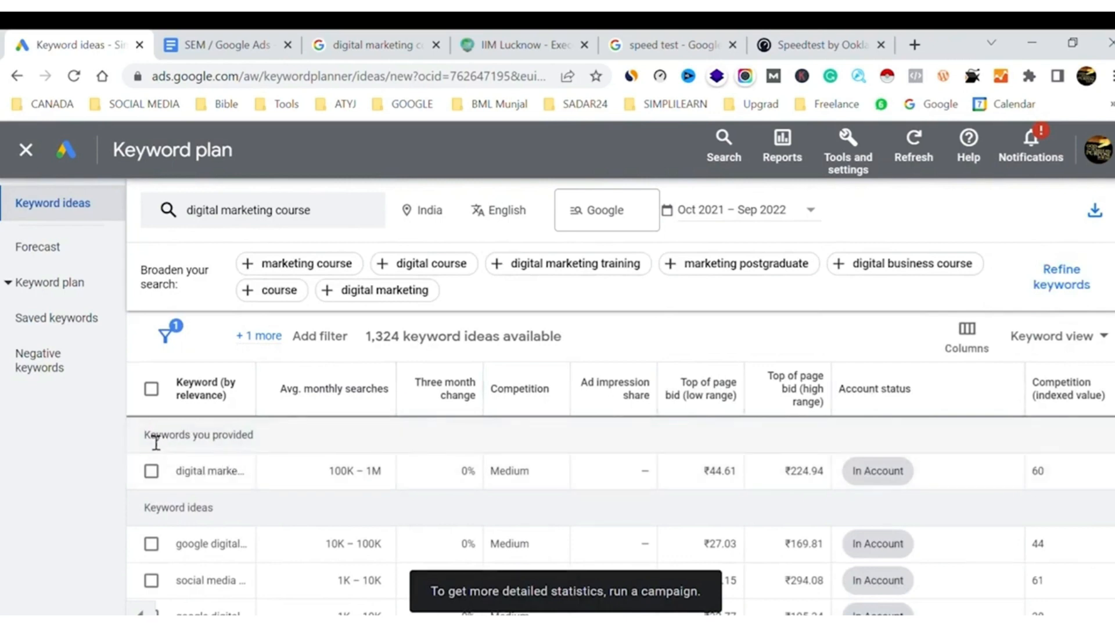
left_click_drag(146, 436, 256, 438)
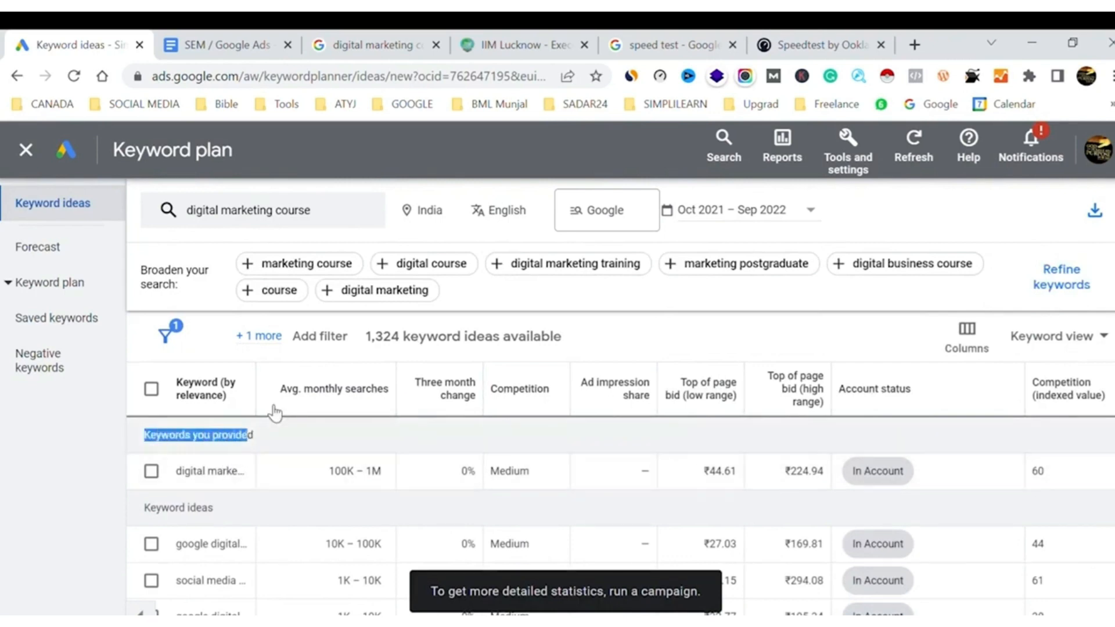
left_click_drag(257, 388, 353, 393)
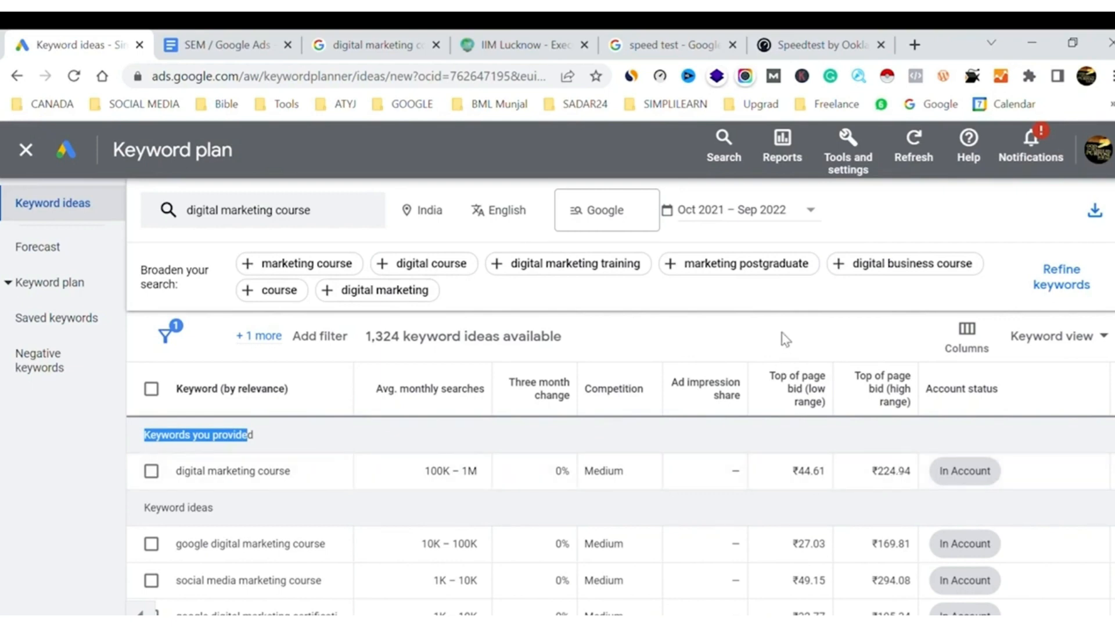
scroll(575, 485, "down", 2)
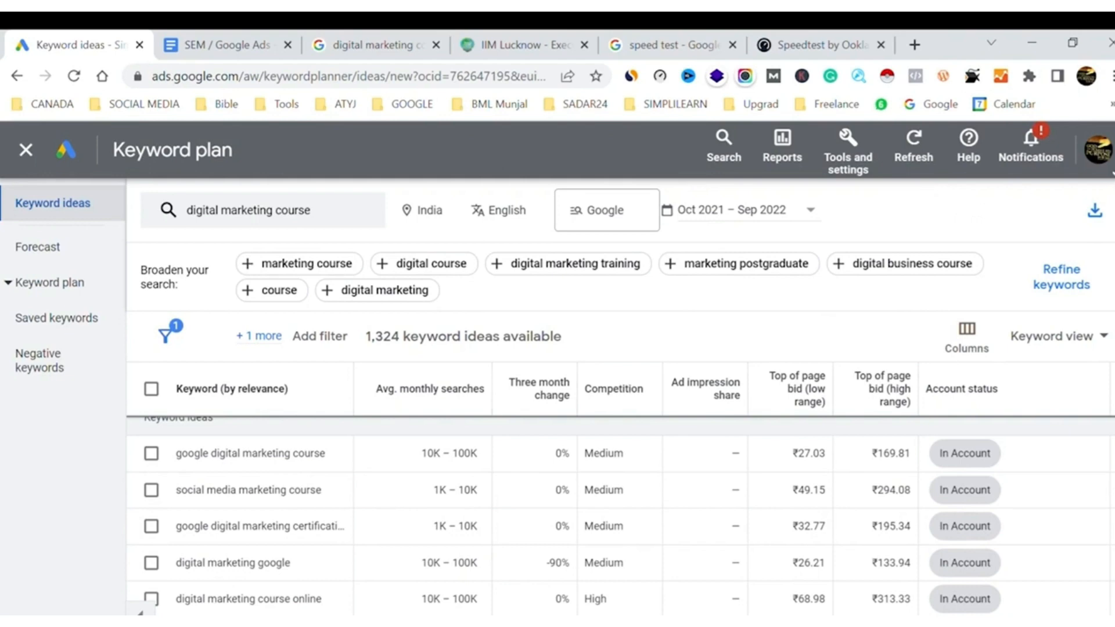
left_click(1103, 159)
scroll(1001, 418, "down", 5)
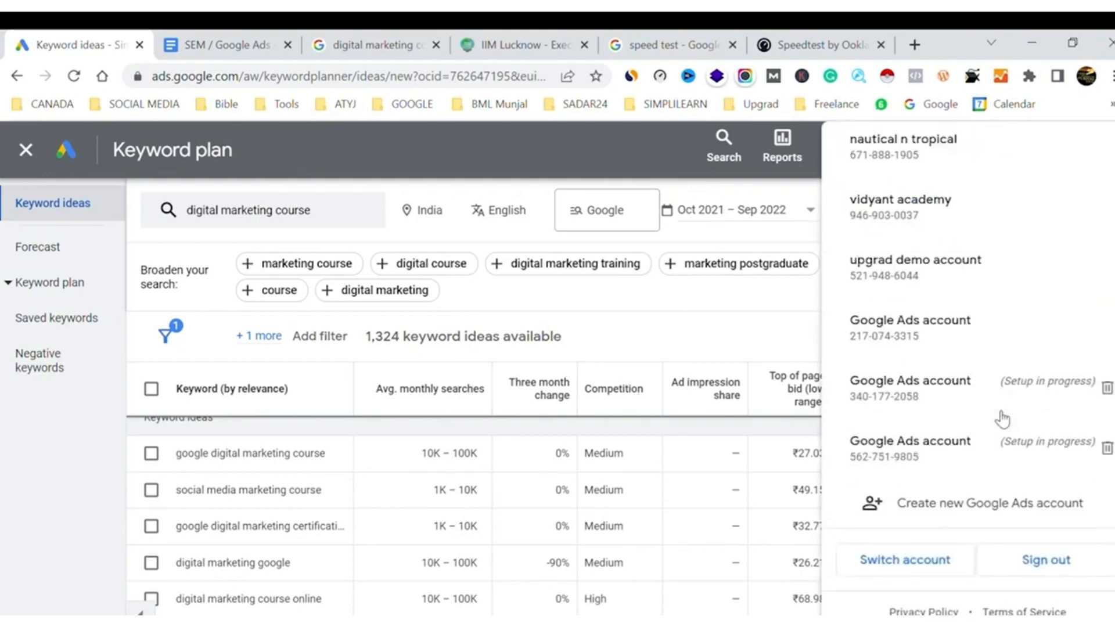
scroll(1001, 418, "up", 5)
left_click(759, 322)
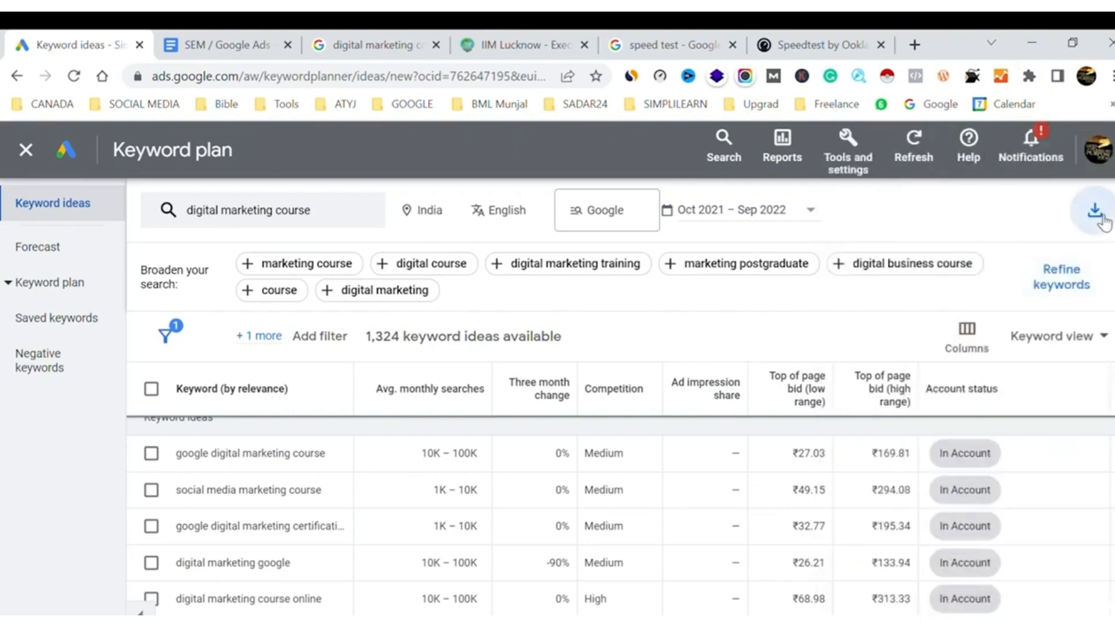
Download the keyword ideas as a CSV report and open the downloaded Keyword Stats file
left_click(1095, 210)
left_click(1061, 237)
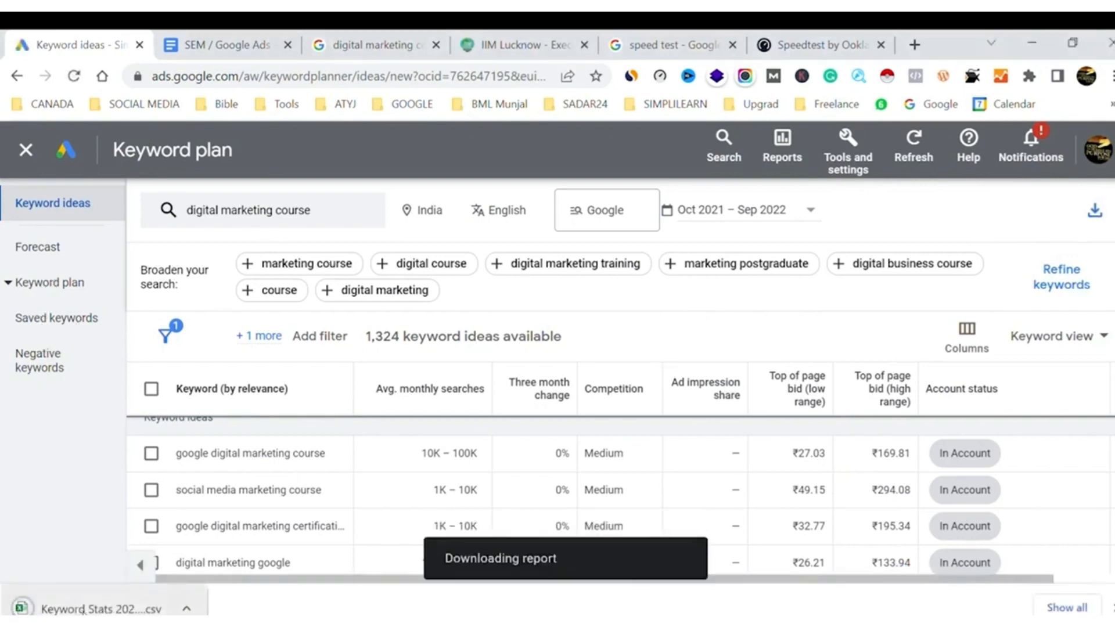
left_click(94, 610)
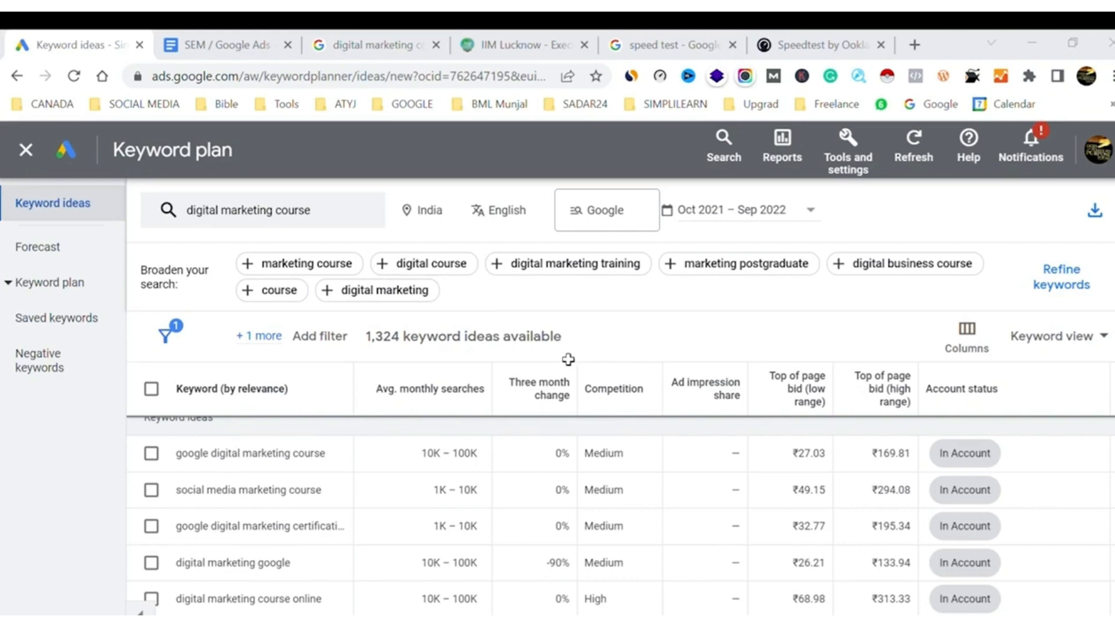
Examine the ads, organic listings and related searches in the Google results for "digital marketing course simplilearn"
left_click(416, 41)
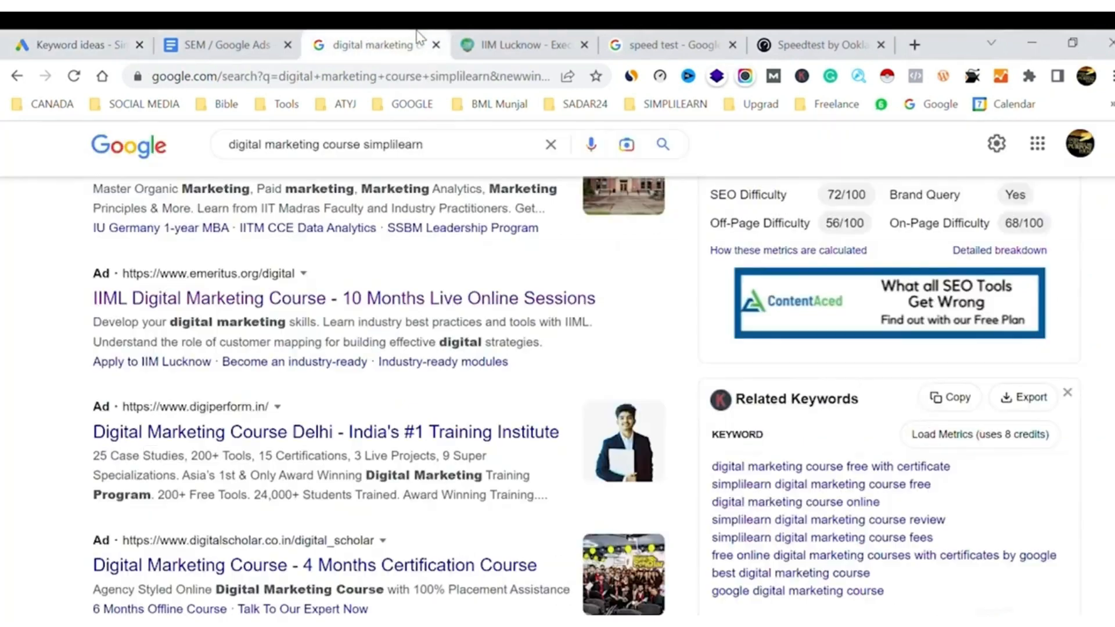
scroll(250, 382, "up", 3)
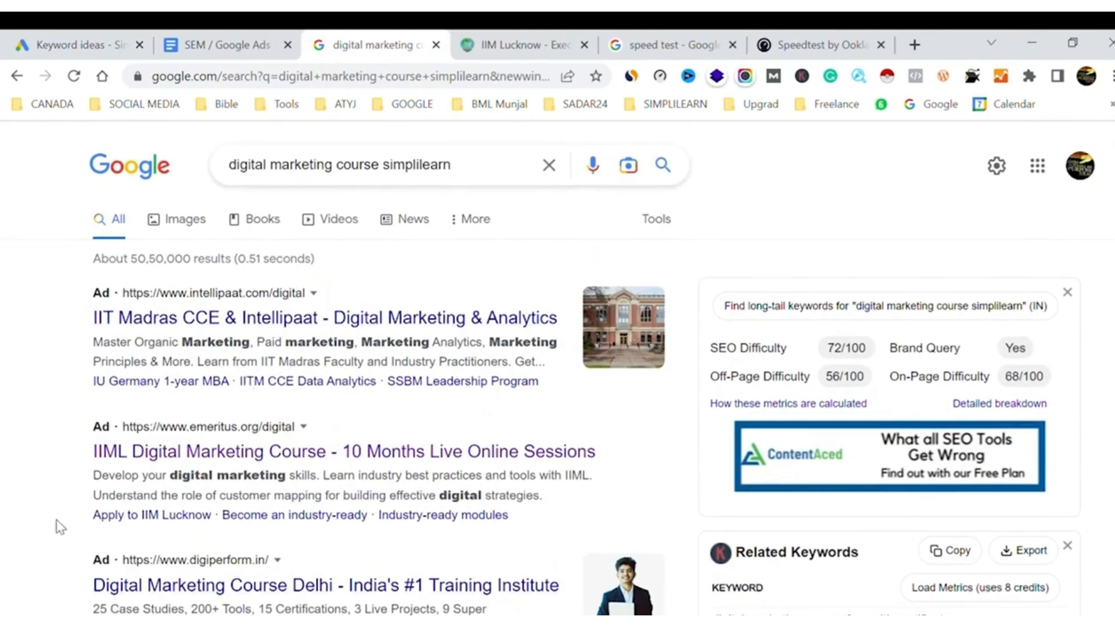
scroll(58, 526, "down", 4)
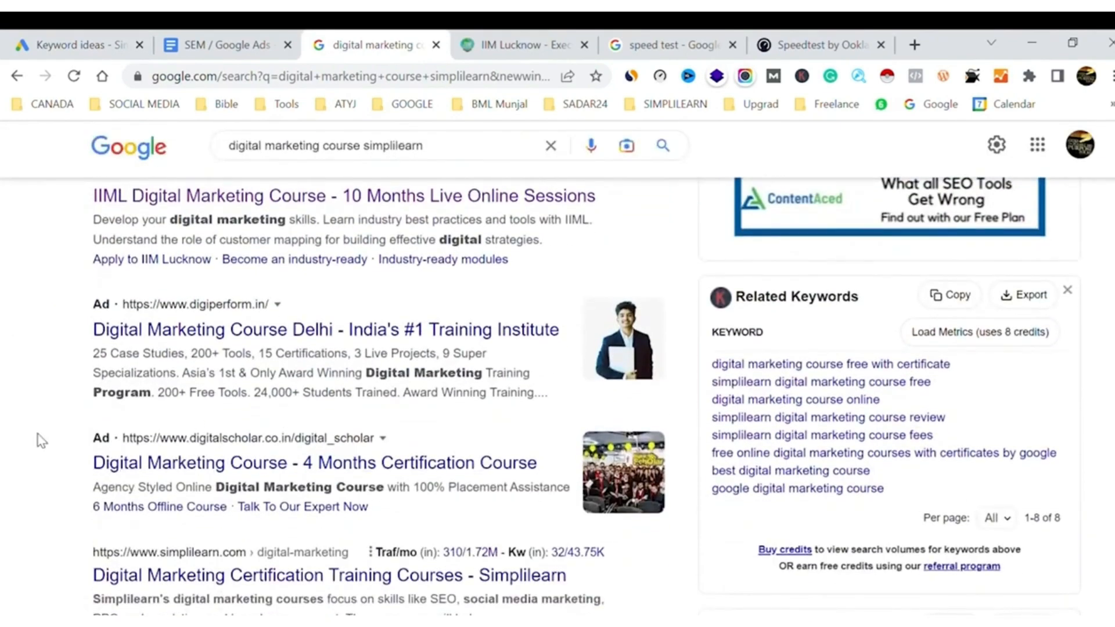
scroll(41, 440, "down", 20)
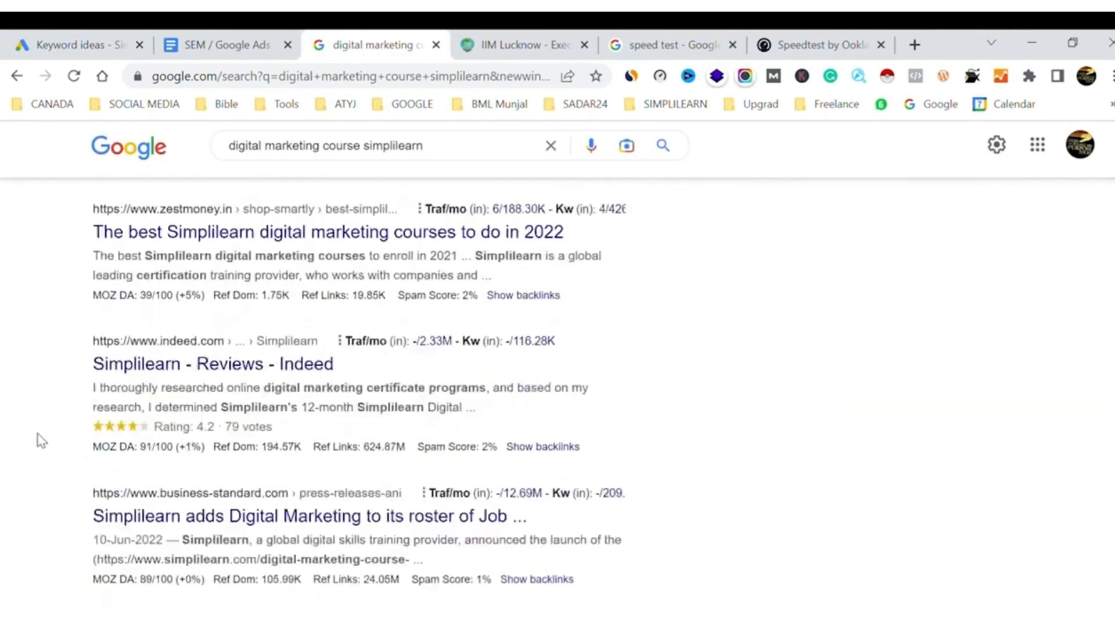
scroll(40, 441, "down", 15)
scroll(40, 441, "up", 8)
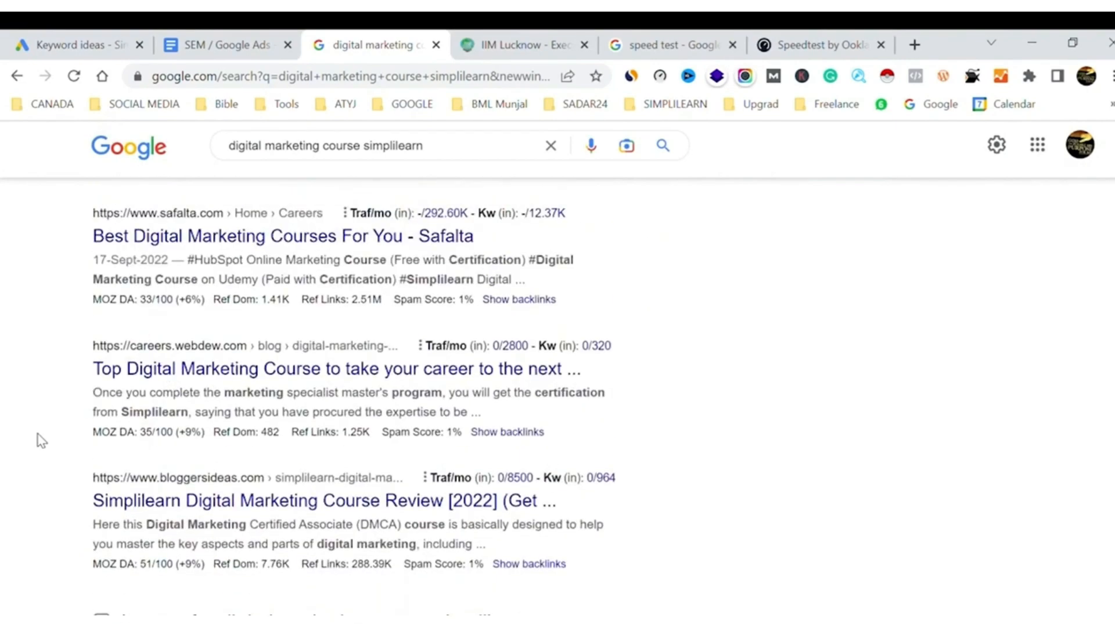
scroll(37, 437, "up", 1)
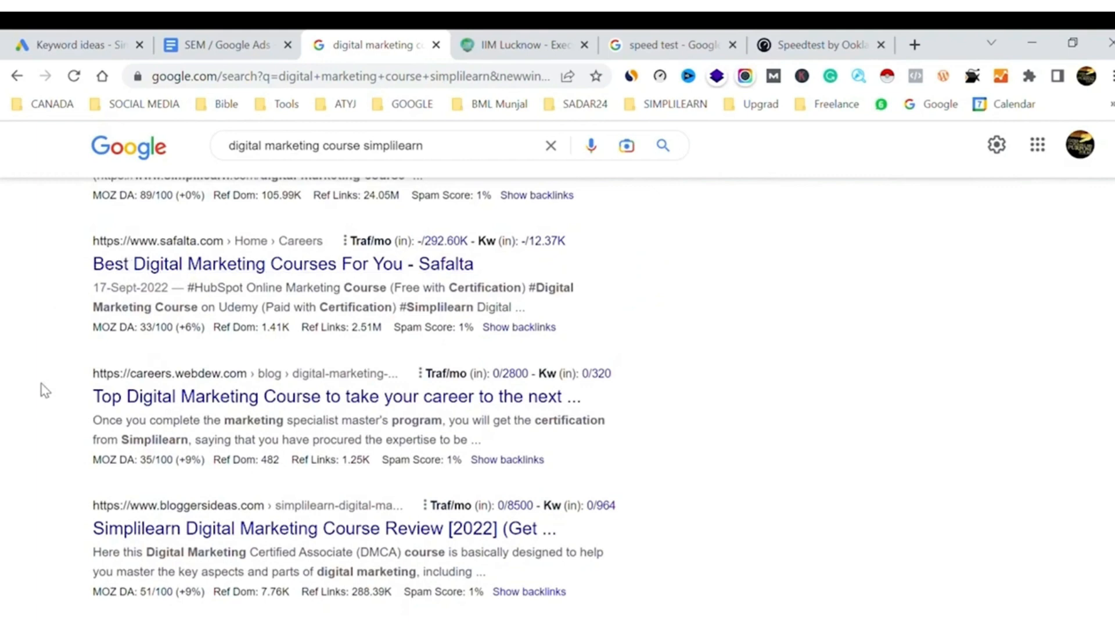
scroll(41, 390, "down", 9)
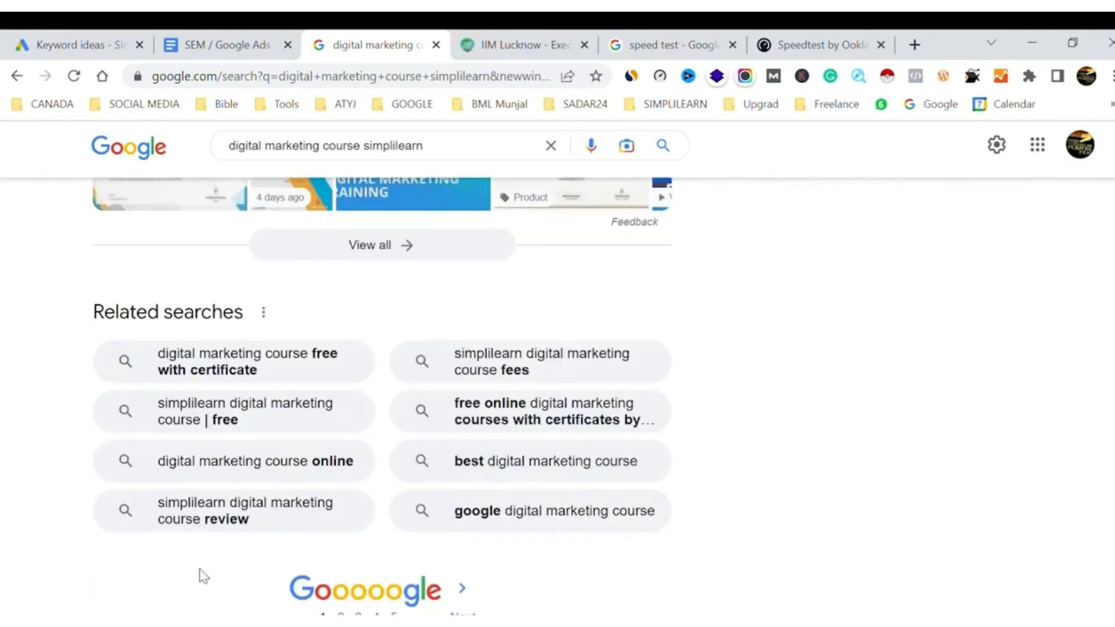
scroll(202, 575, "down", 2)
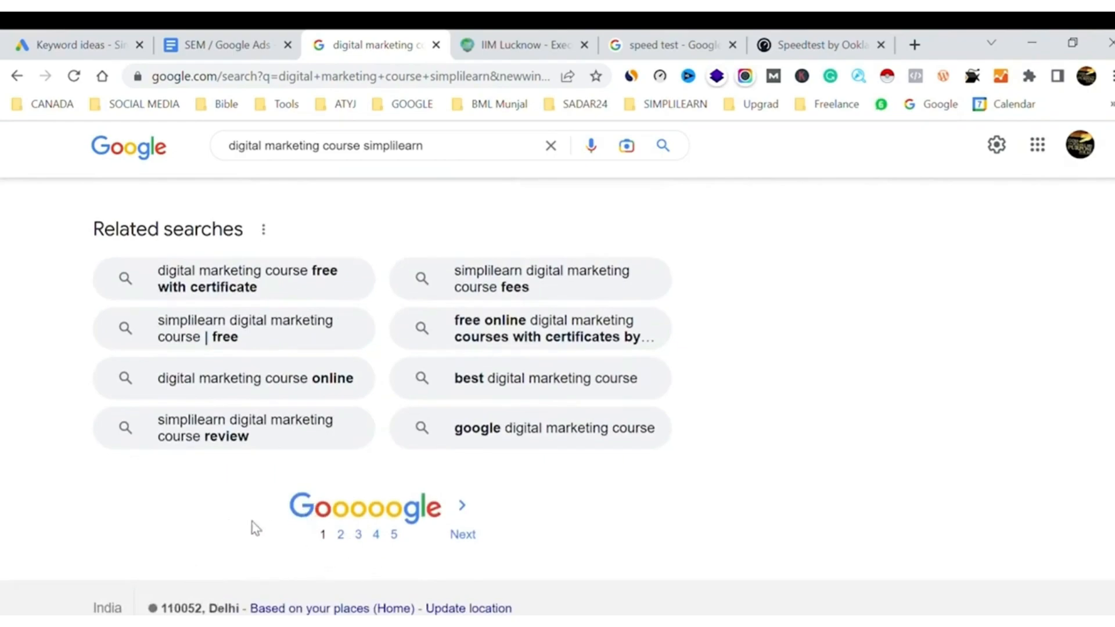
scroll(254, 528, "up", 2)
scroll(254, 528, "up", 15)
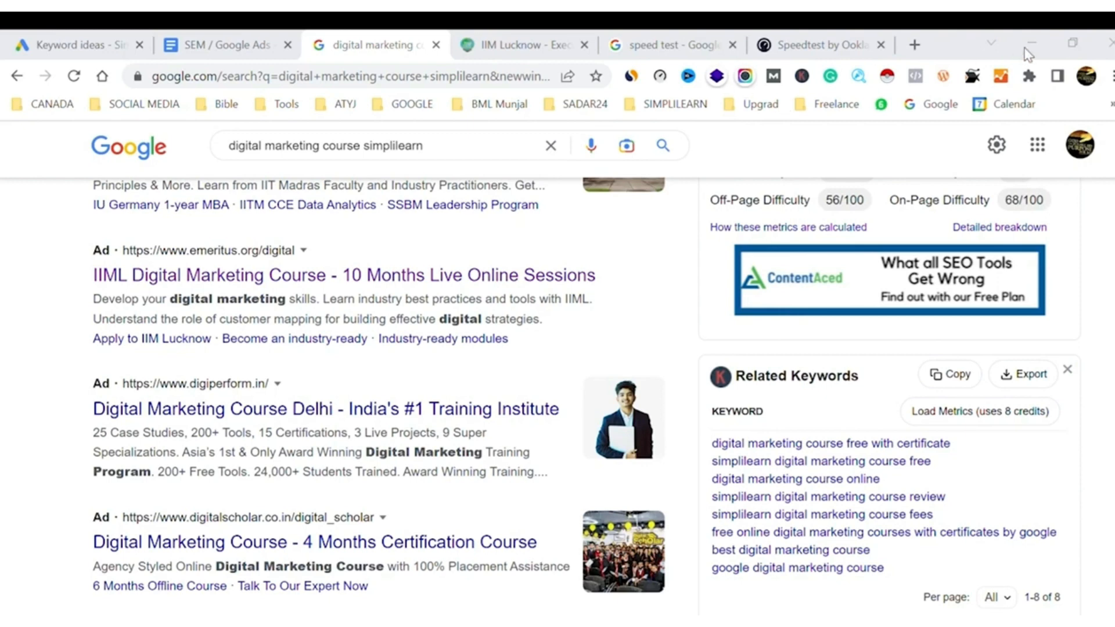
left_click(215, 40)
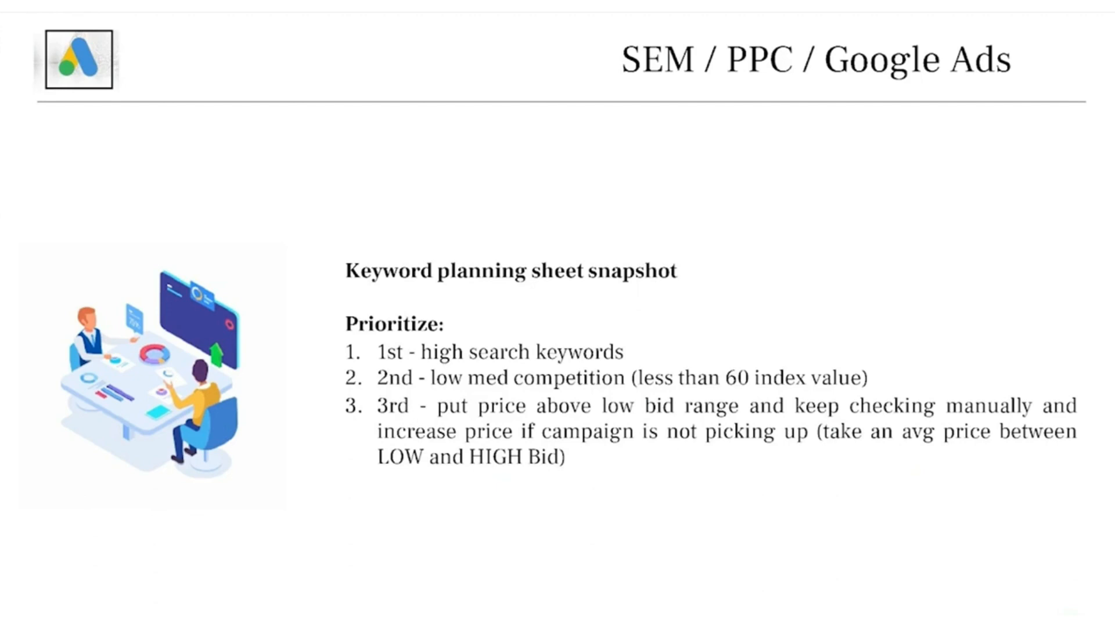
key("Right")
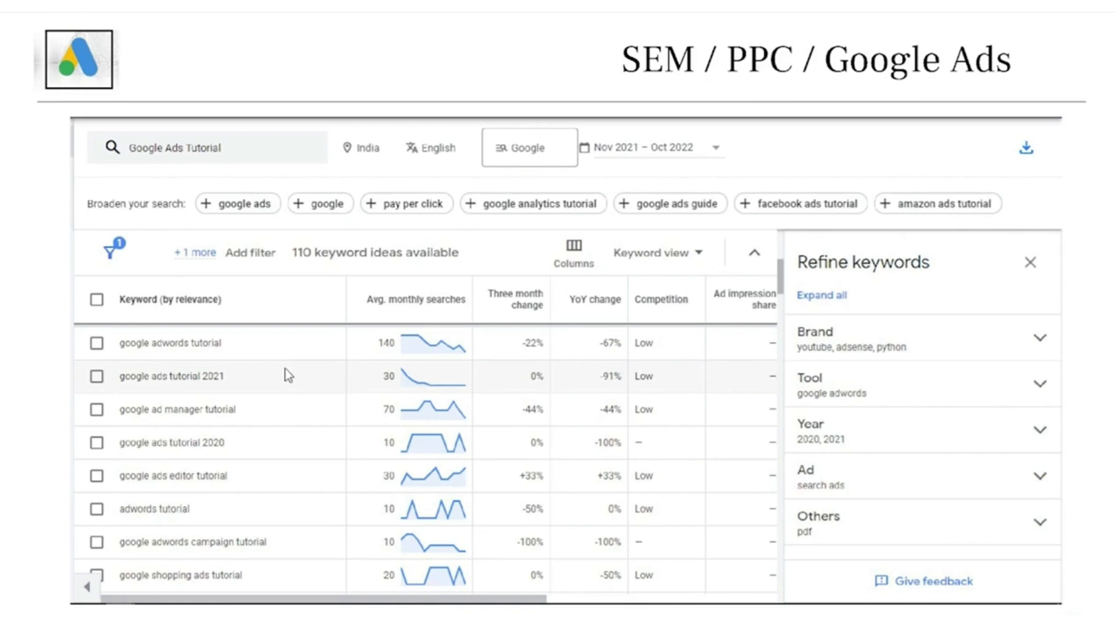
key("Right")
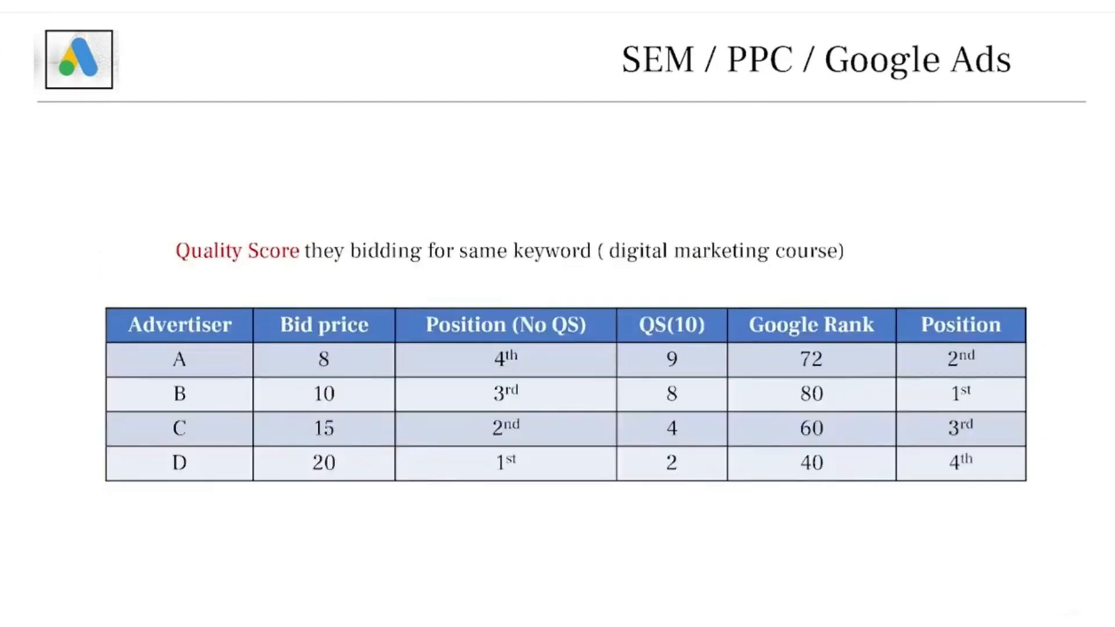
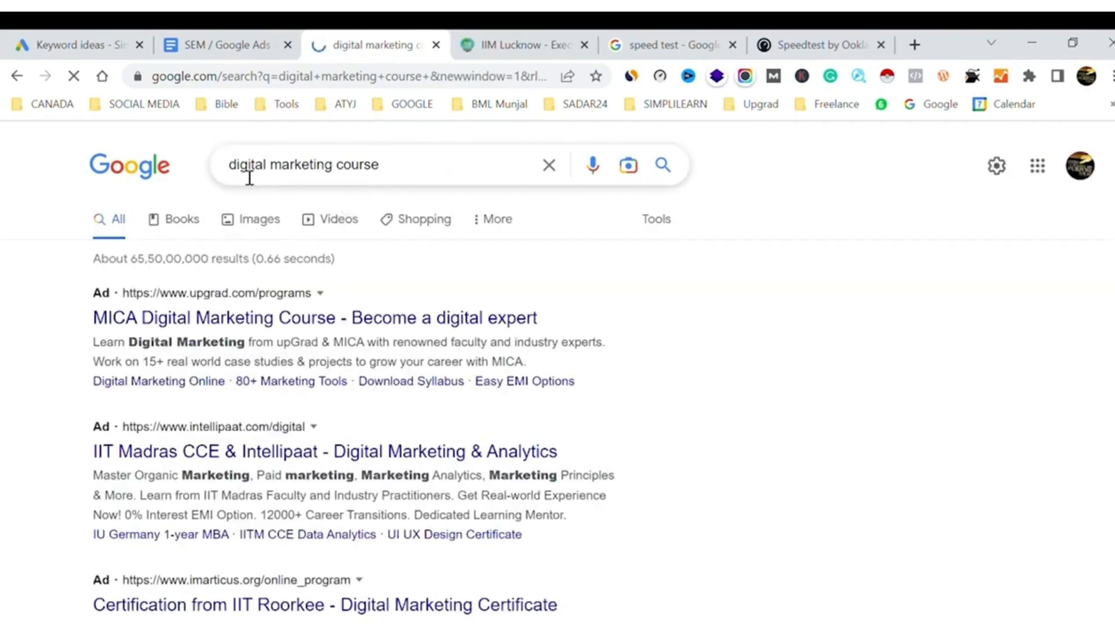
Compare the "digital marketing course" query with upGrad's MICA ad and the heading of its landing page, opened in a new tab
left_click_drag(237, 166, 381, 168)
left_click(406, 172)
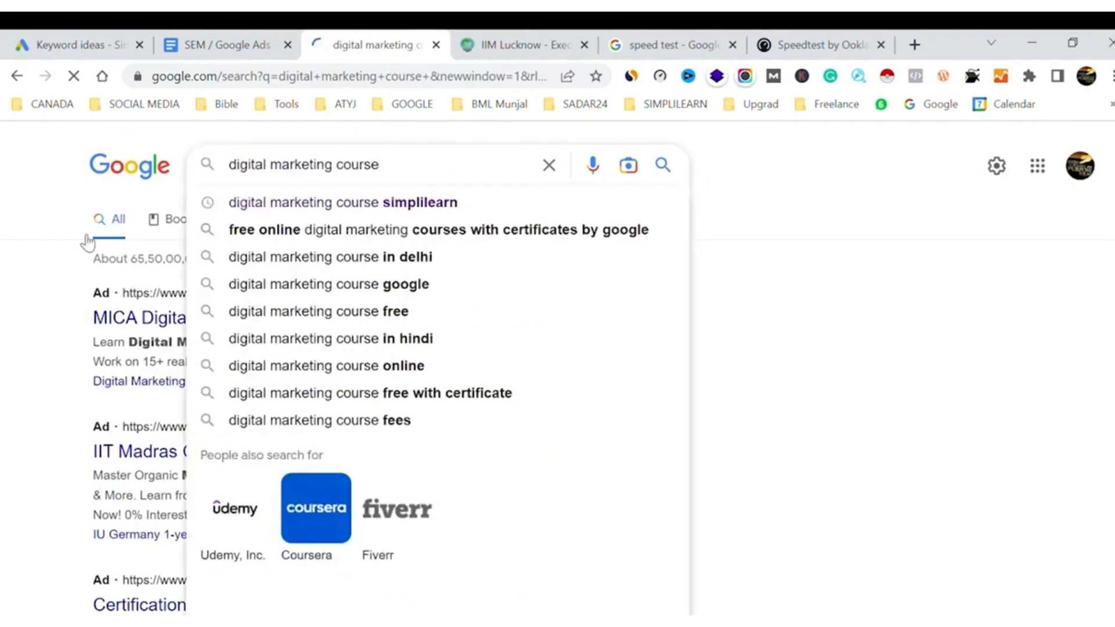
left_click(43, 272)
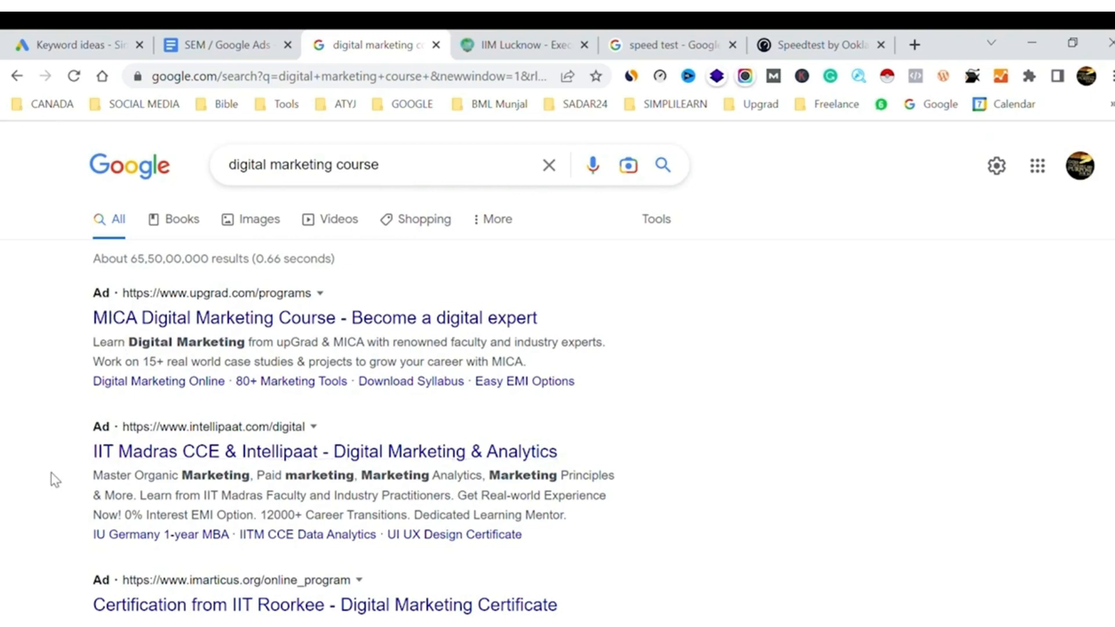
middle_click(329, 319)
left_click(565, 45)
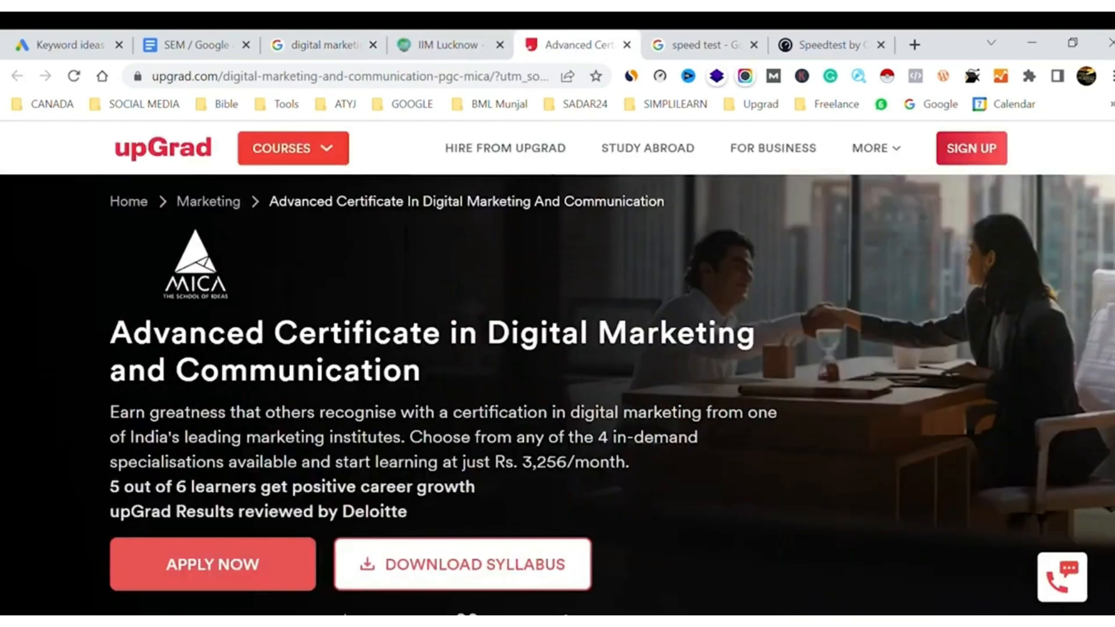
left_click_drag(490, 336, 574, 362)
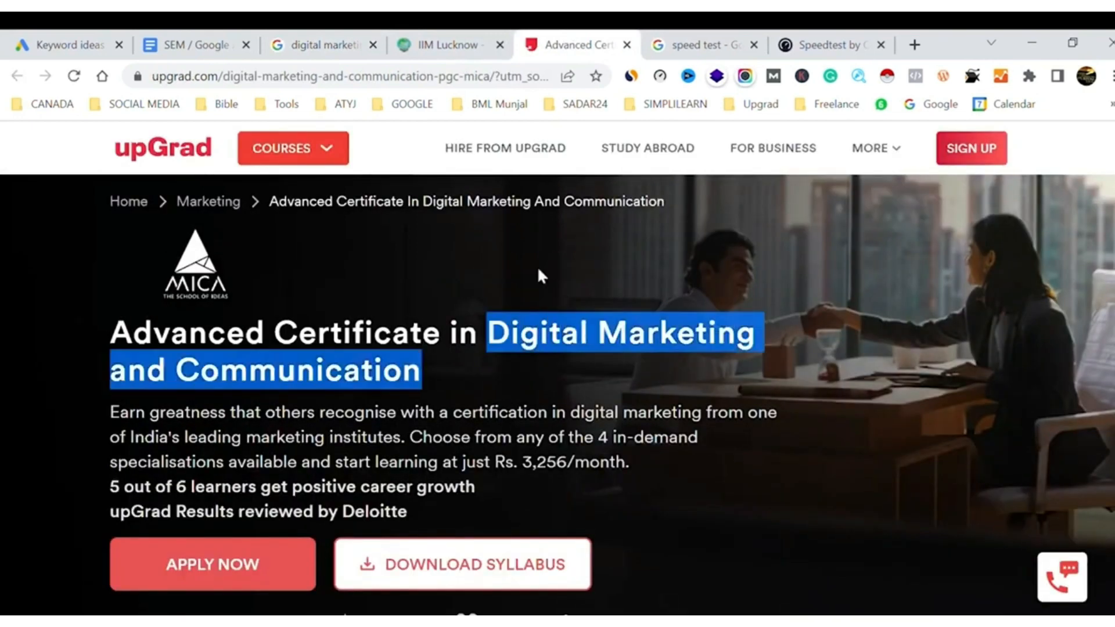
left_click(322, 44)
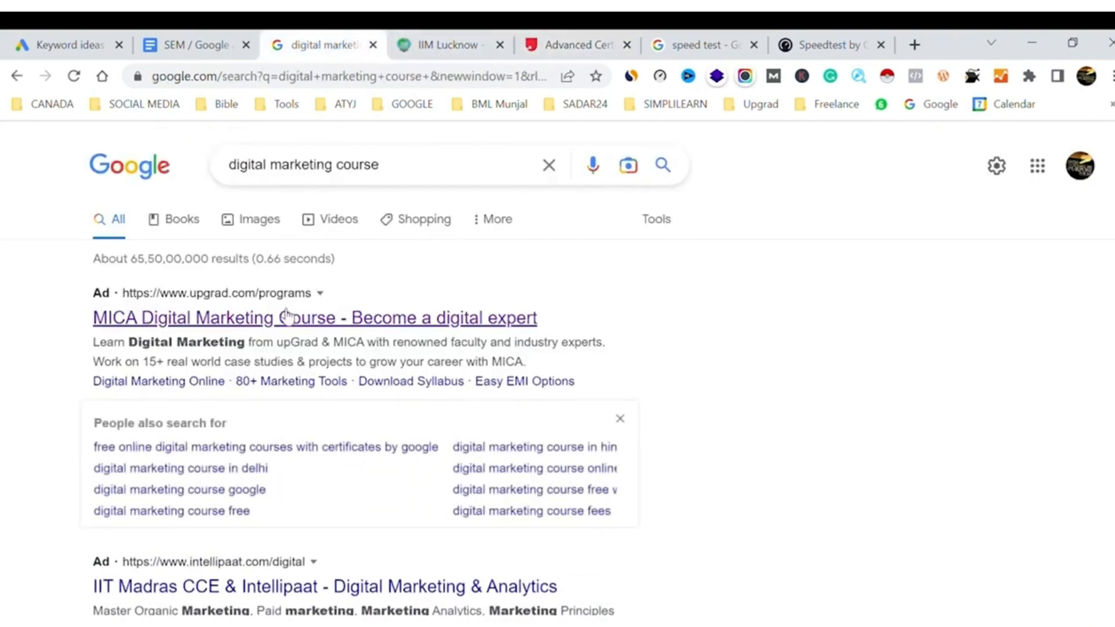
Dismiss the related-search suggestions under the MICA ad and review the paid listings for "digital marketing course"
left_click(620, 419)
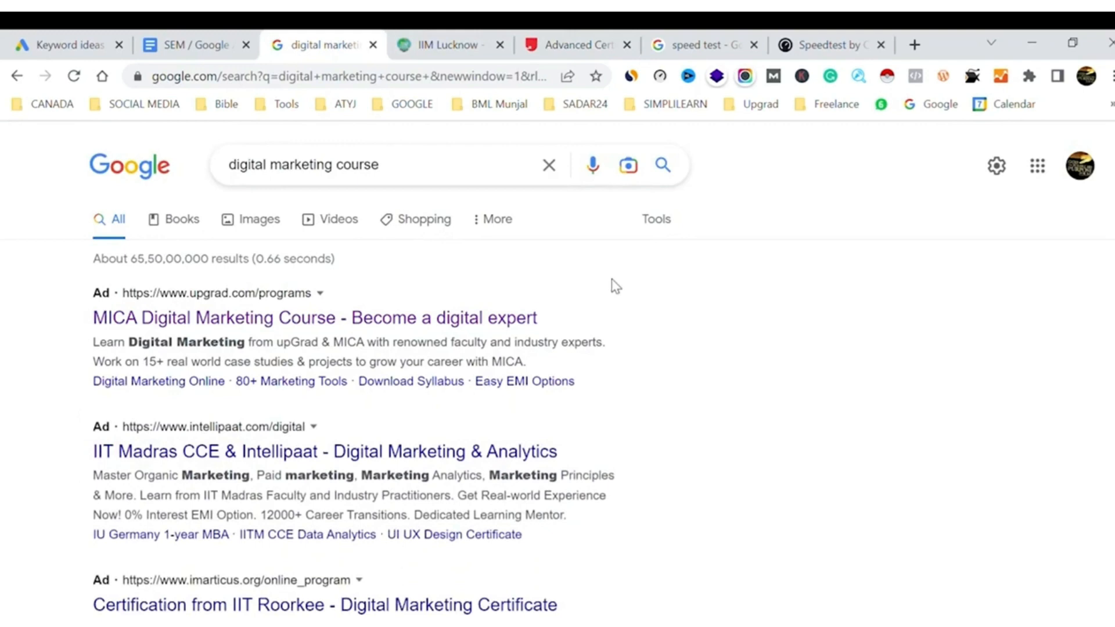
left_click(232, 42)
scroll(33, 470, "down", 1)
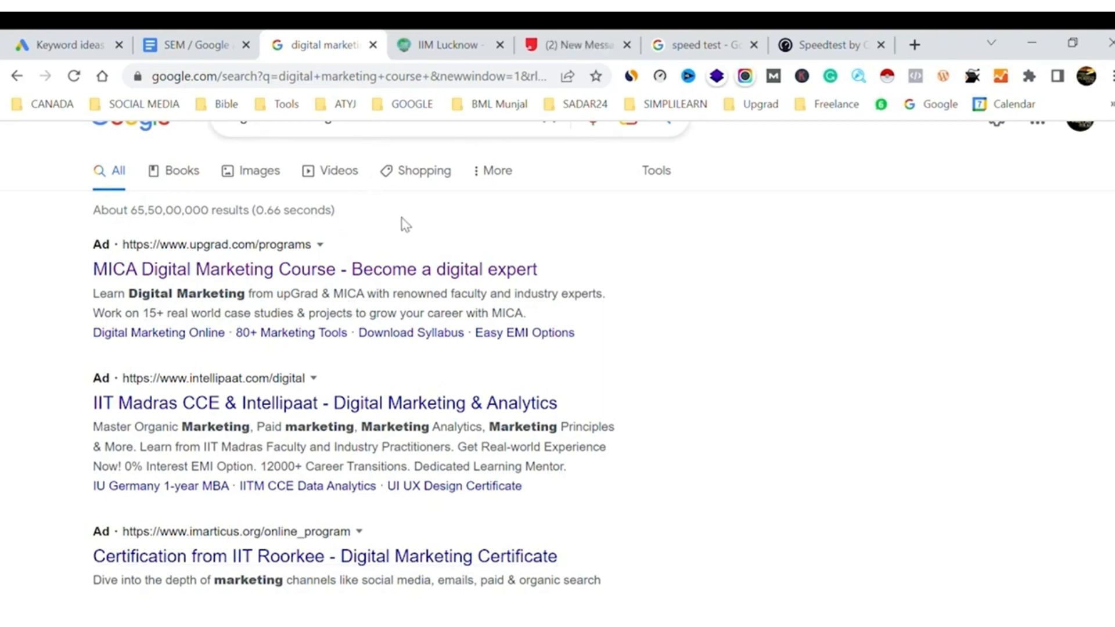
scroll(405, 224, "up", 1)
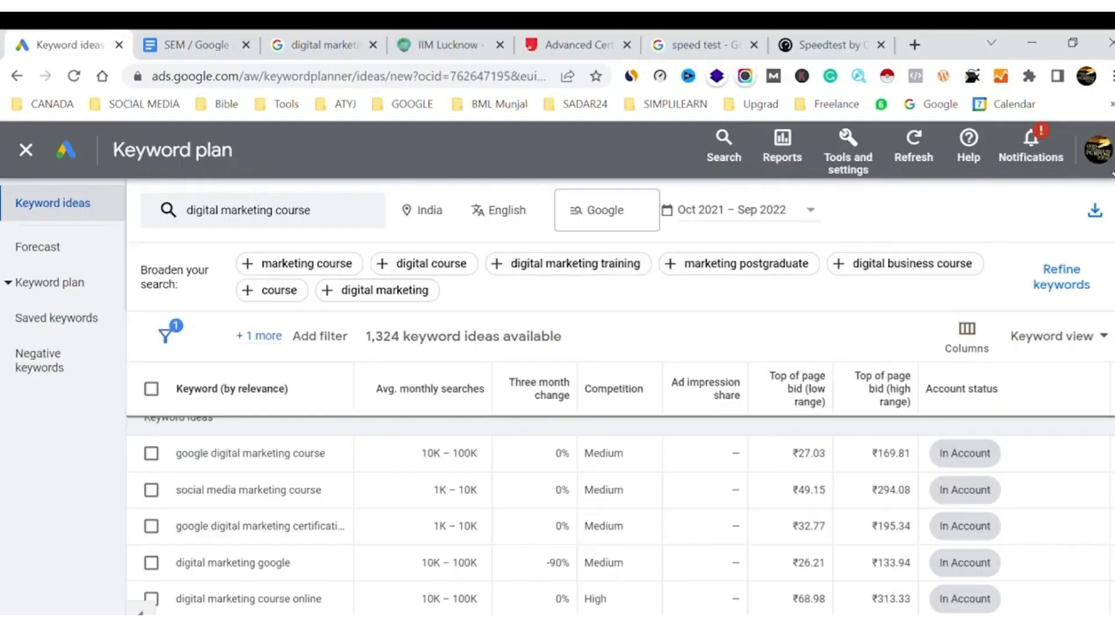
Switch Google Ads to another Google account, signing in with the account's e-mail and password
left_click(1098, 149)
scroll(923, 427, "down", 5)
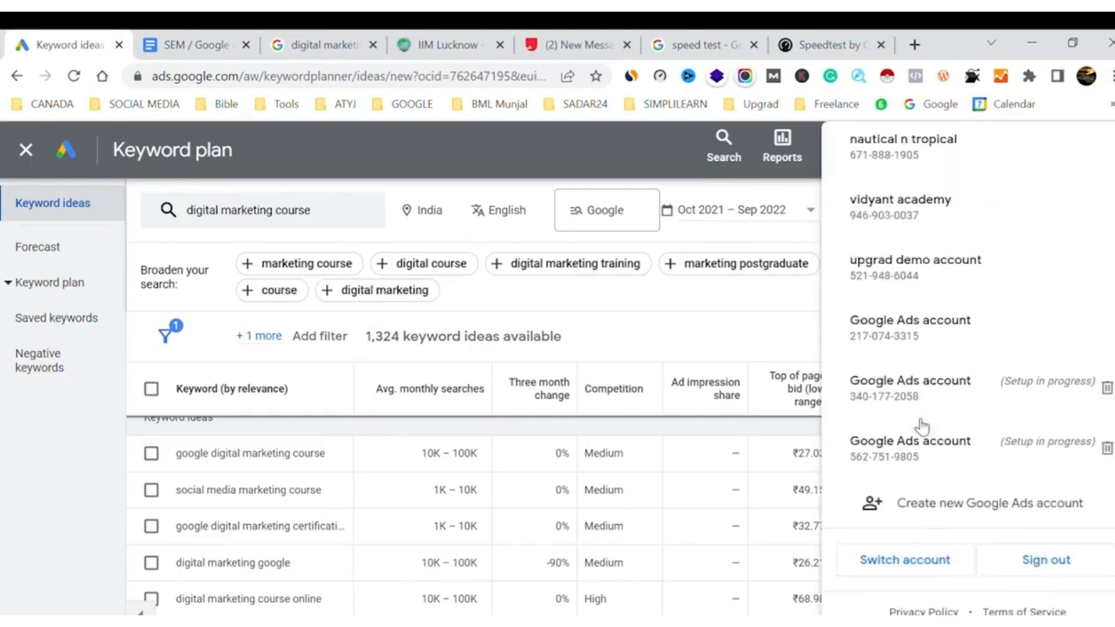
left_click(945, 562)
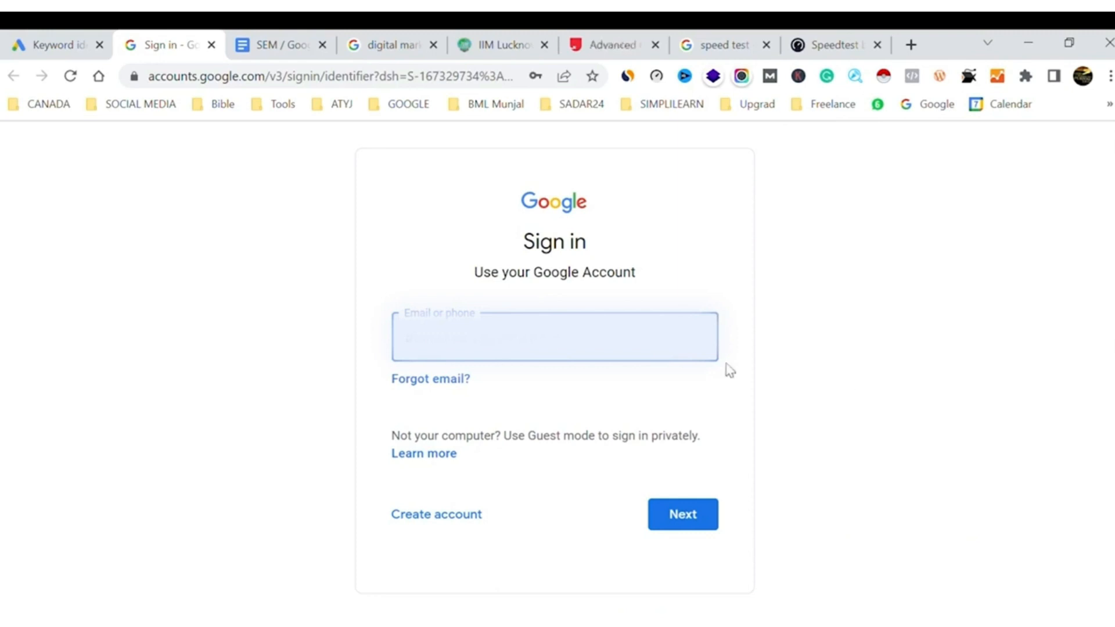
left_click(687, 516)
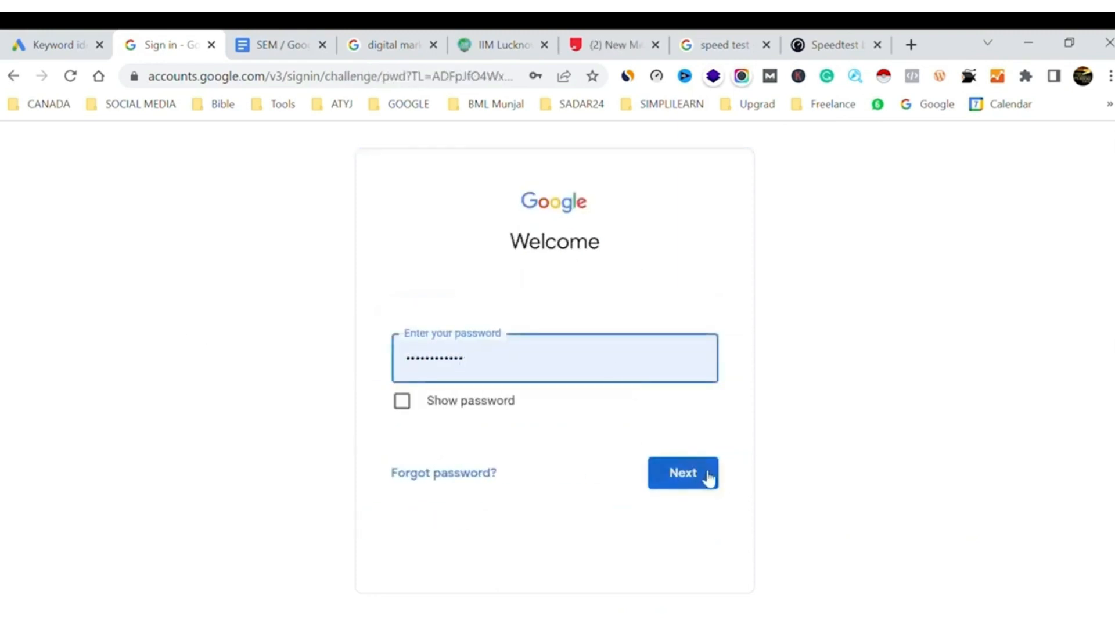
left_click(708, 476)
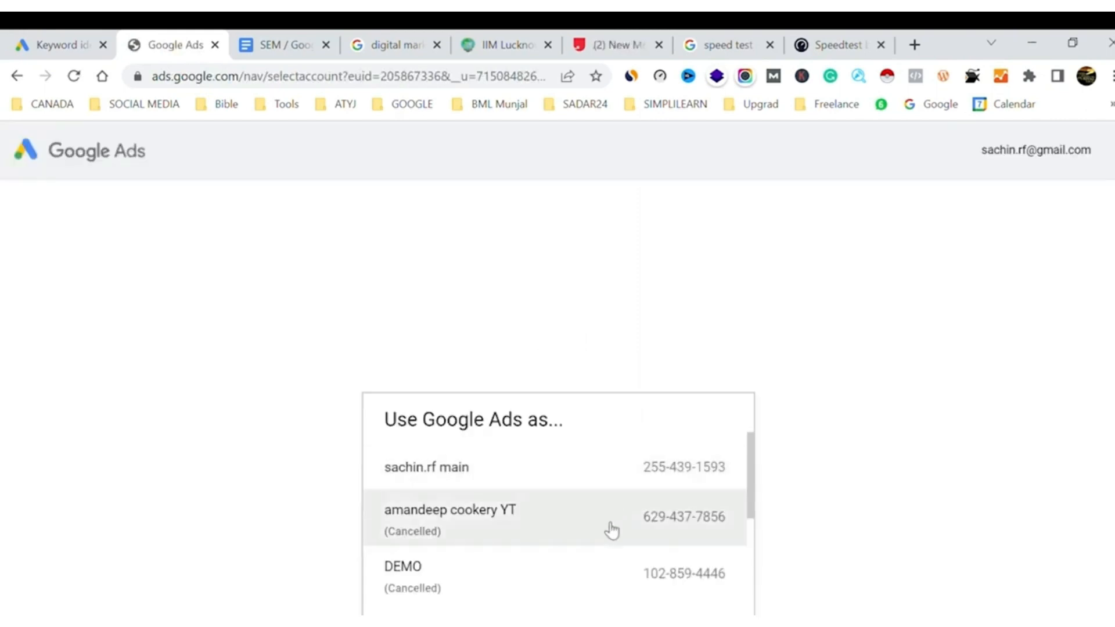
Open the Ebabykart India ads account and switch its workspace to Search campaigns
scroll(606, 542, "down", 1)
scroll(604, 542, "down", 5)
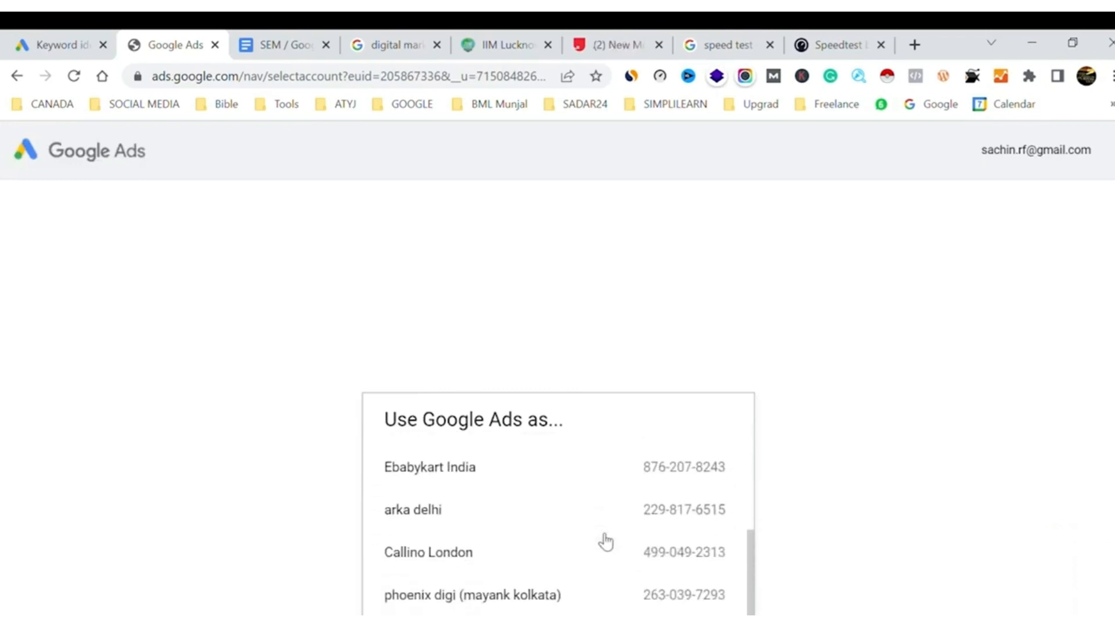
left_click(535, 440)
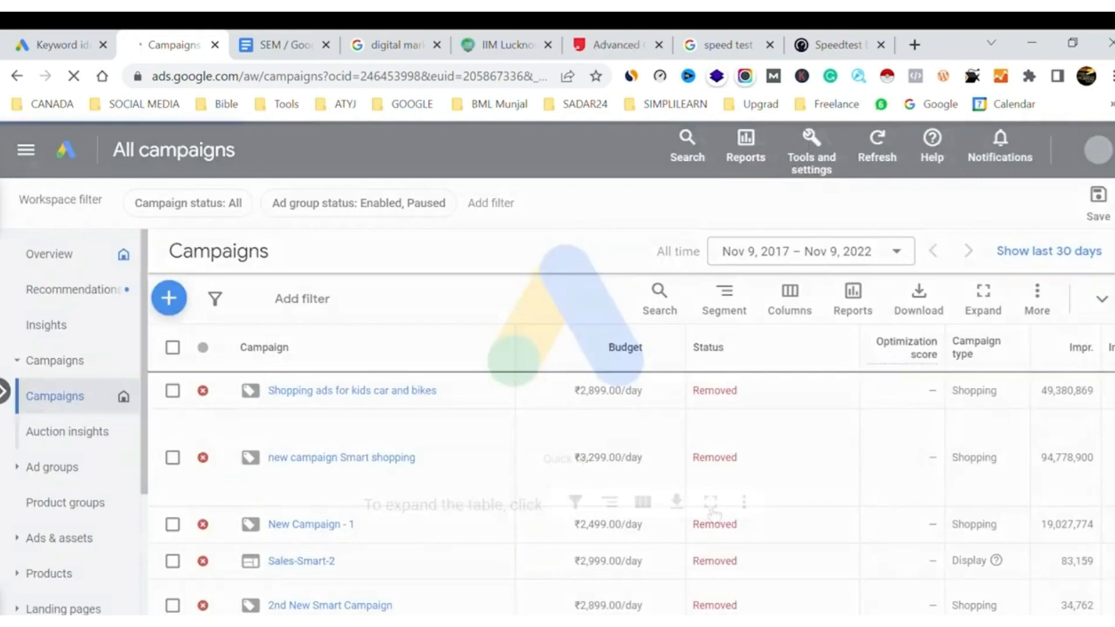
left_click(26, 151)
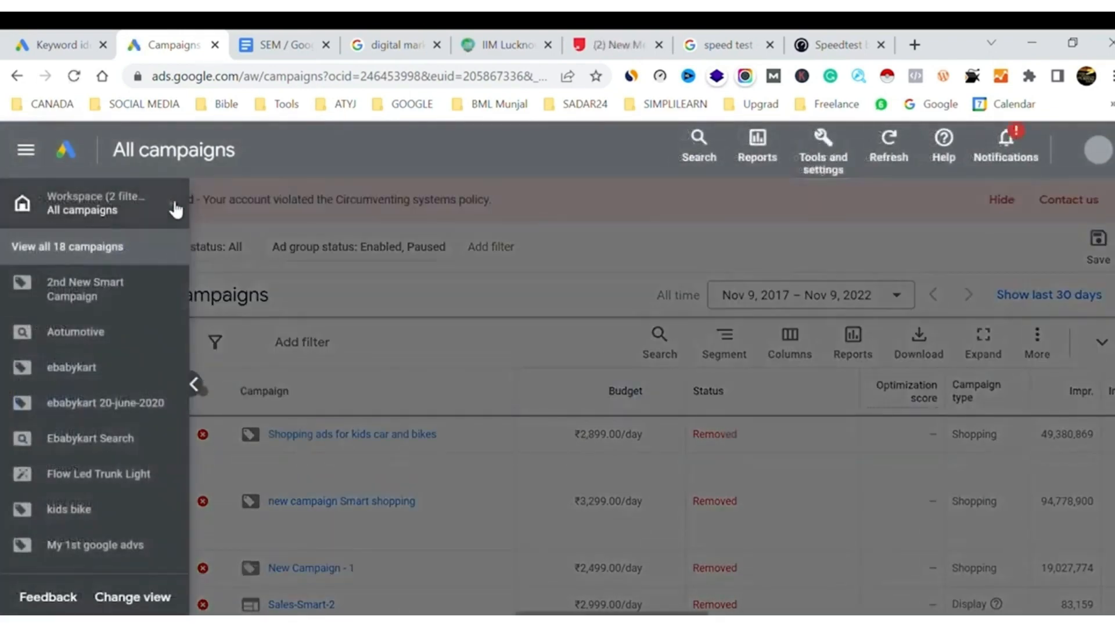
left_click(176, 209)
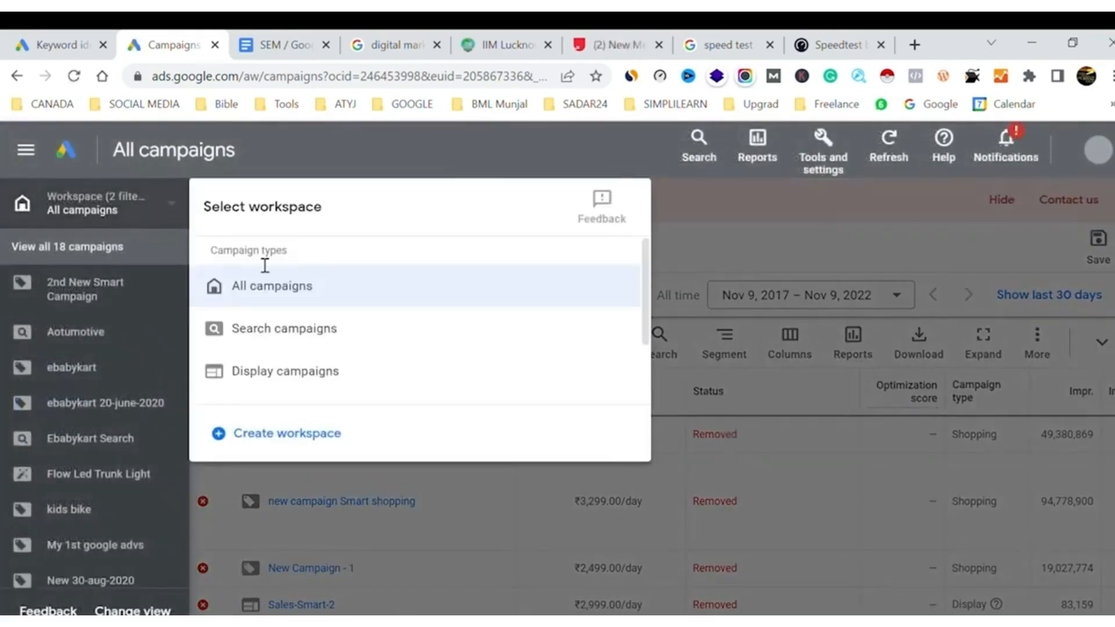
left_click(304, 330)
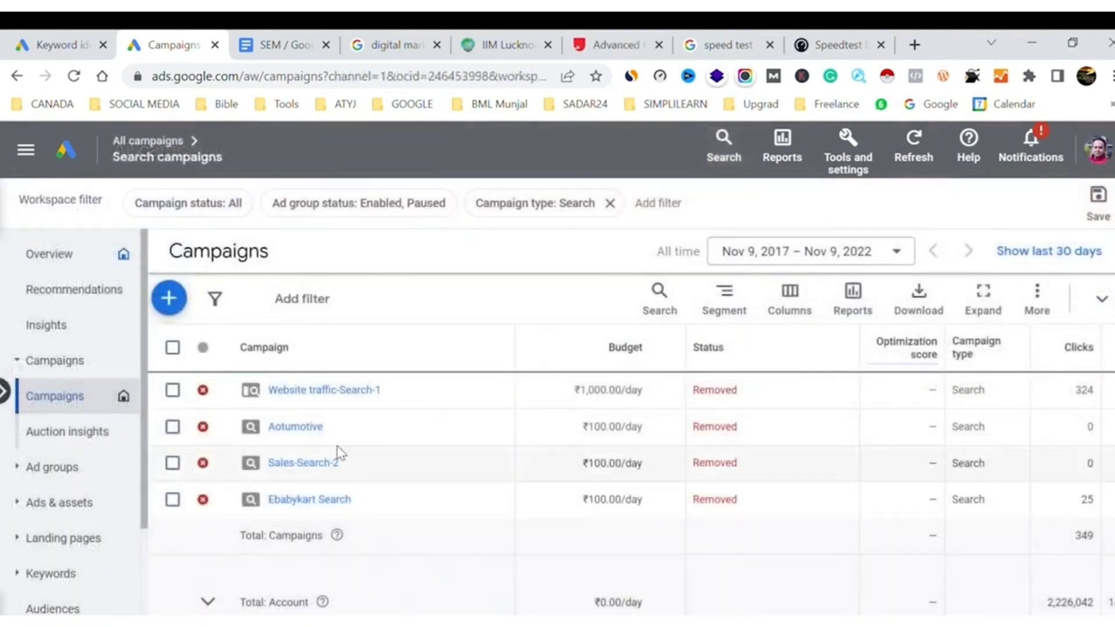
Open the Website traffic-Search-1 campaign and examine its ad group's clicks, CTR, cost and conversion figures
left_click(309, 394)
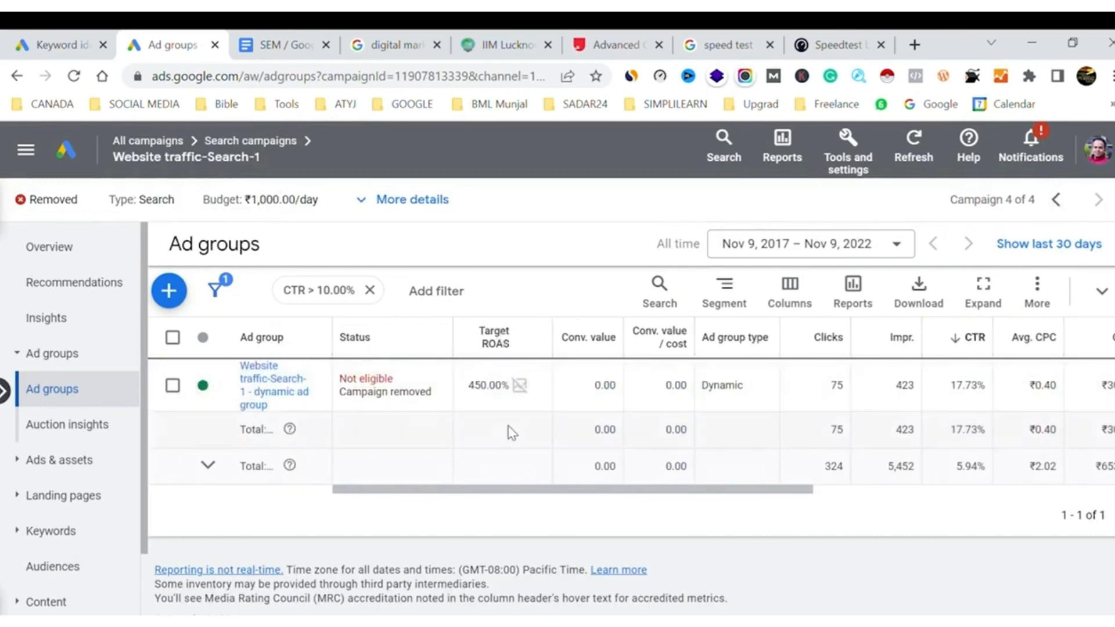
scroll(511, 433, "right", 5)
scroll(511, 432, "left", 5)
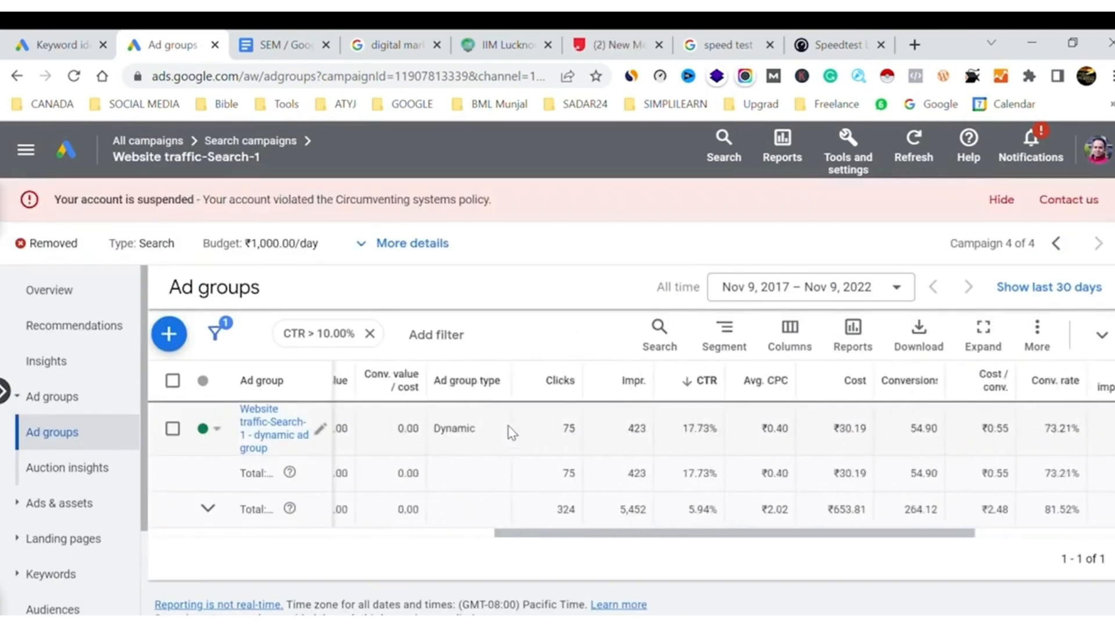
scroll(512, 433, "right", 3)
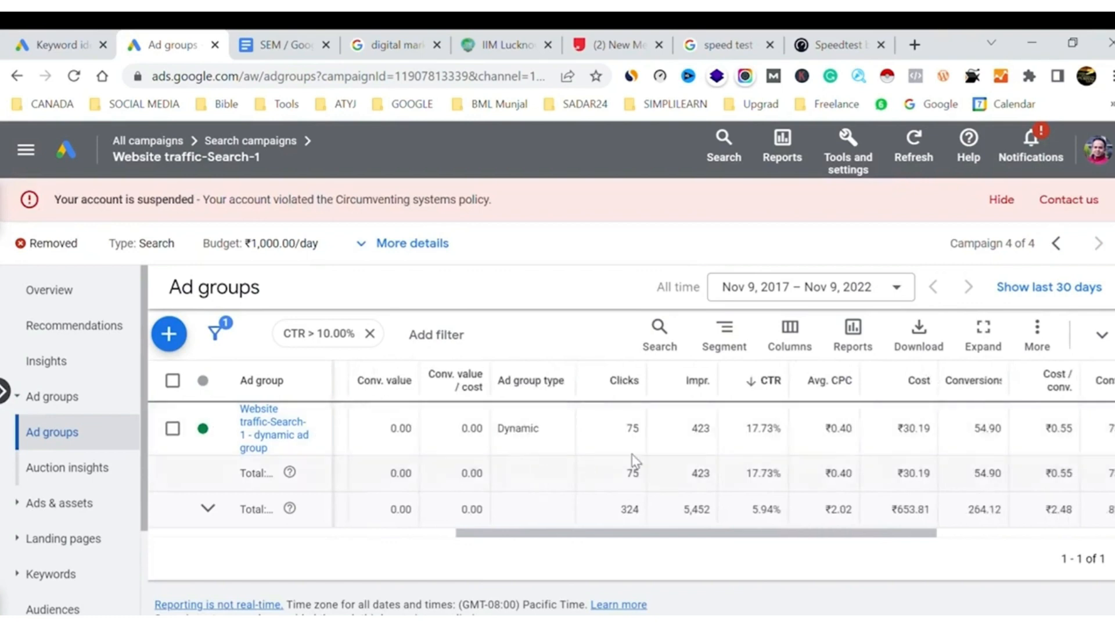
scroll(823, 444, "right", 5)
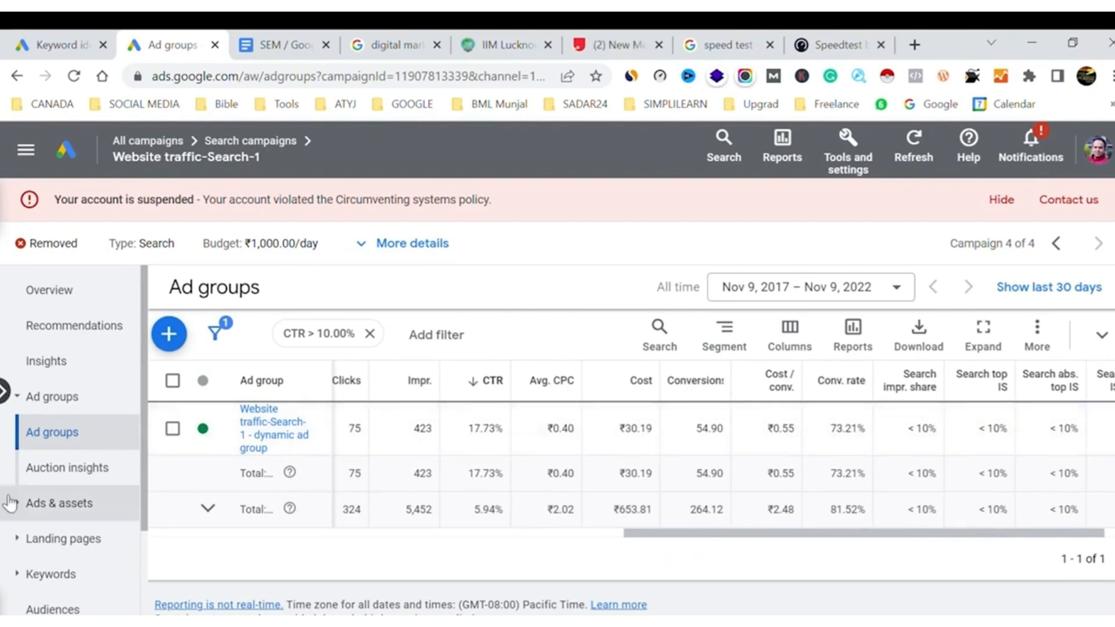
Show the campaign's search keywords and hide the account suspension notice
scroll(56, 494, "down", 1)
scroll(57, 494, "down", 2)
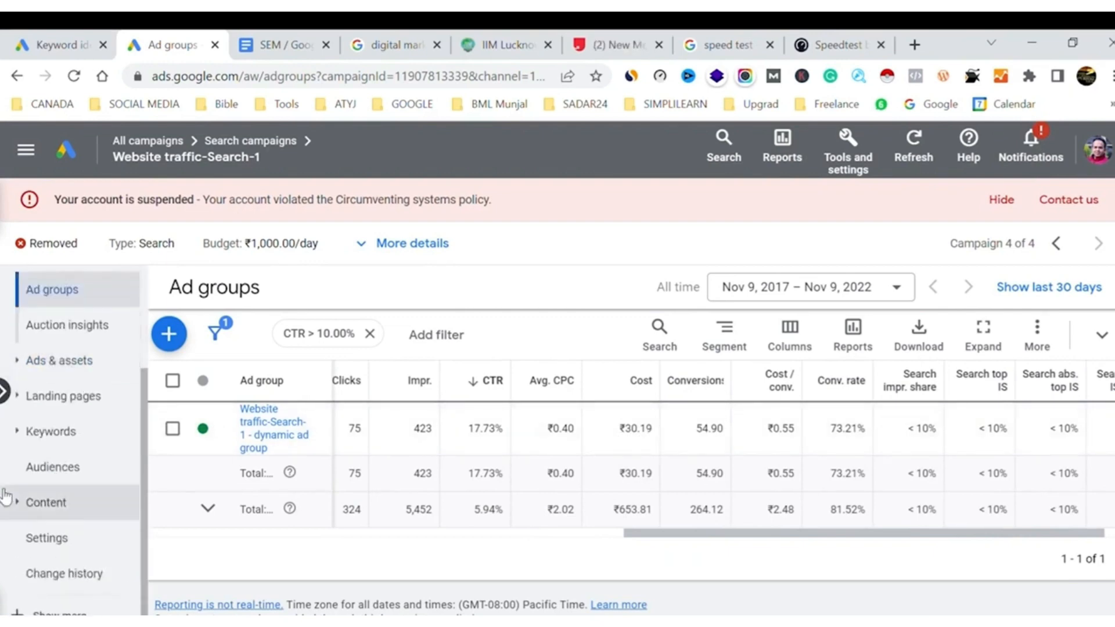
left_click(22, 437)
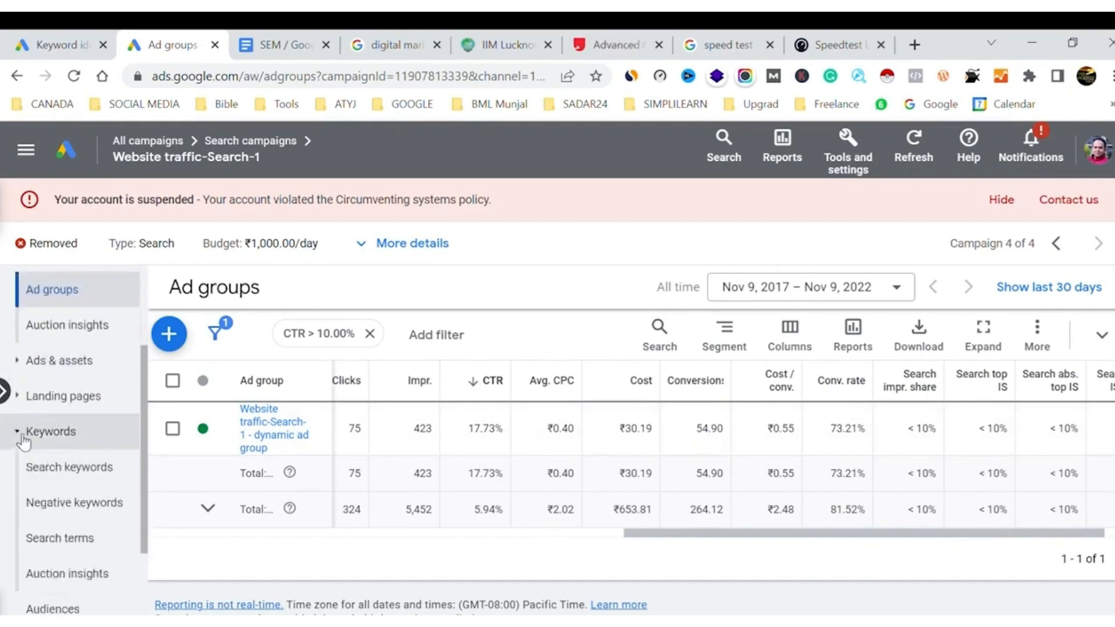
left_click(74, 470)
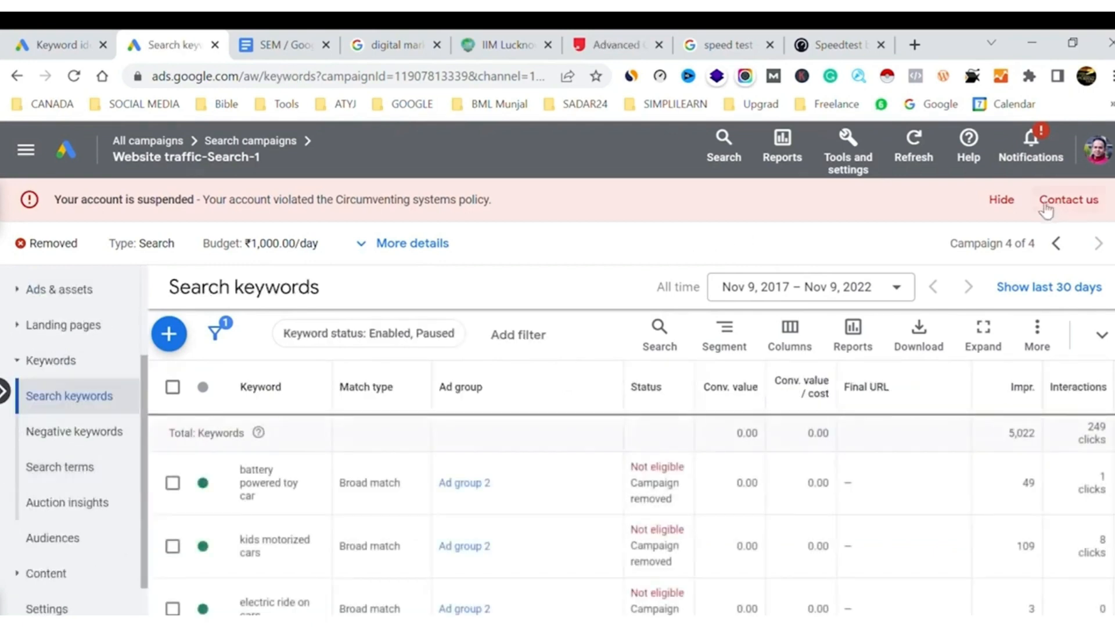
left_click(1006, 199)
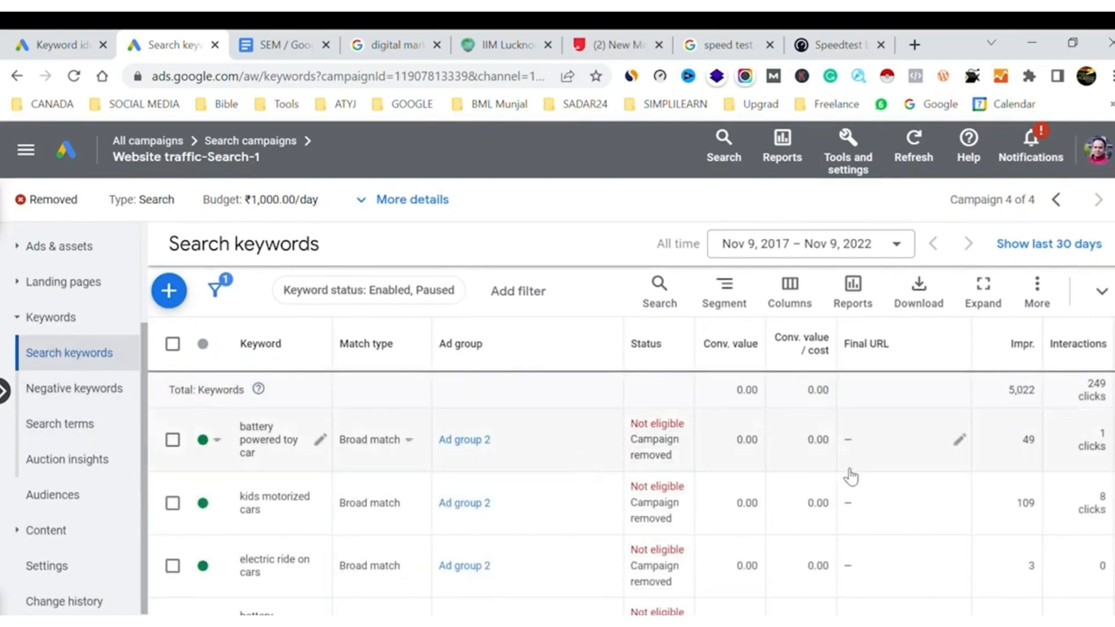
Review the keywords' cost and historical Quality Score columns, selecting all listed keywords briefly to check their count
scroll(849, 474, "right", 5)
scroll(852, 474, "right", 5)
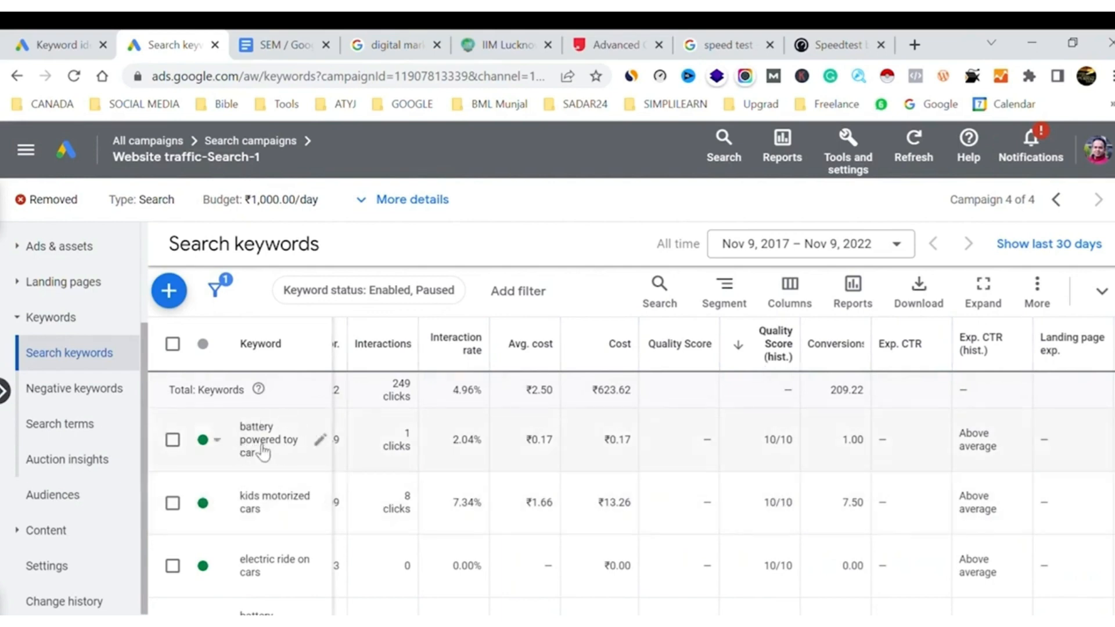
left_click(173, 346)
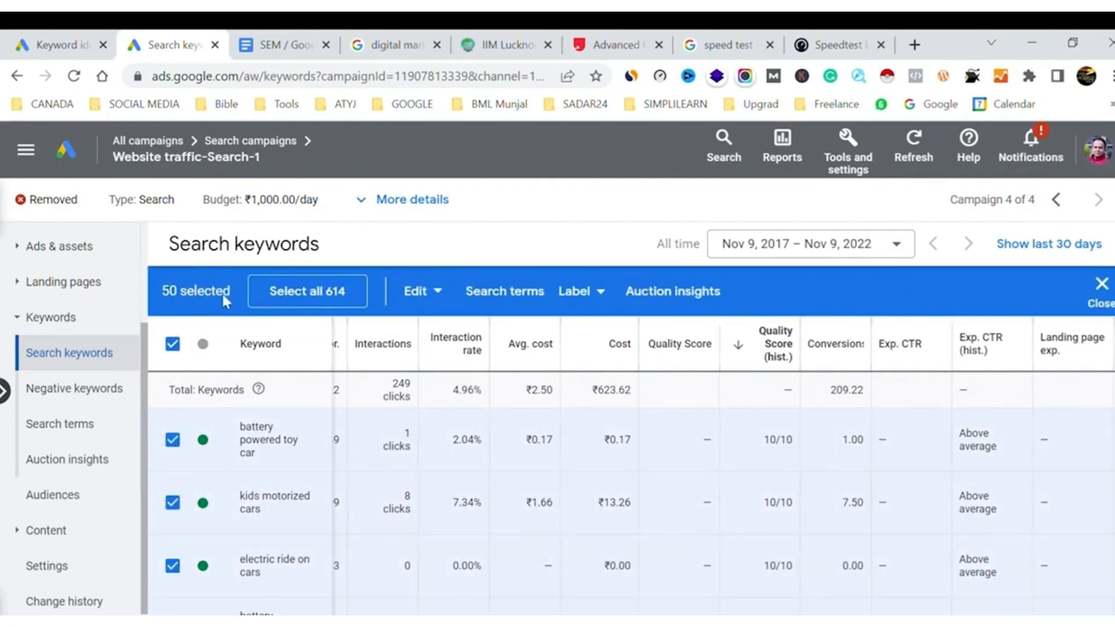
left_click(173, 345)
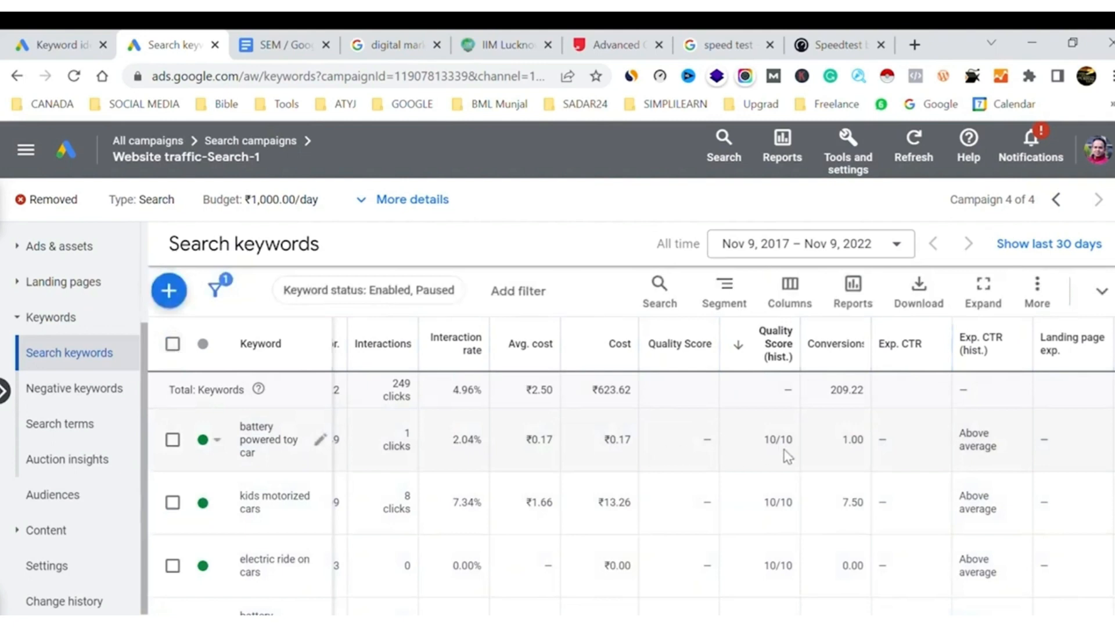
scroll(787, 456, "right", 5)
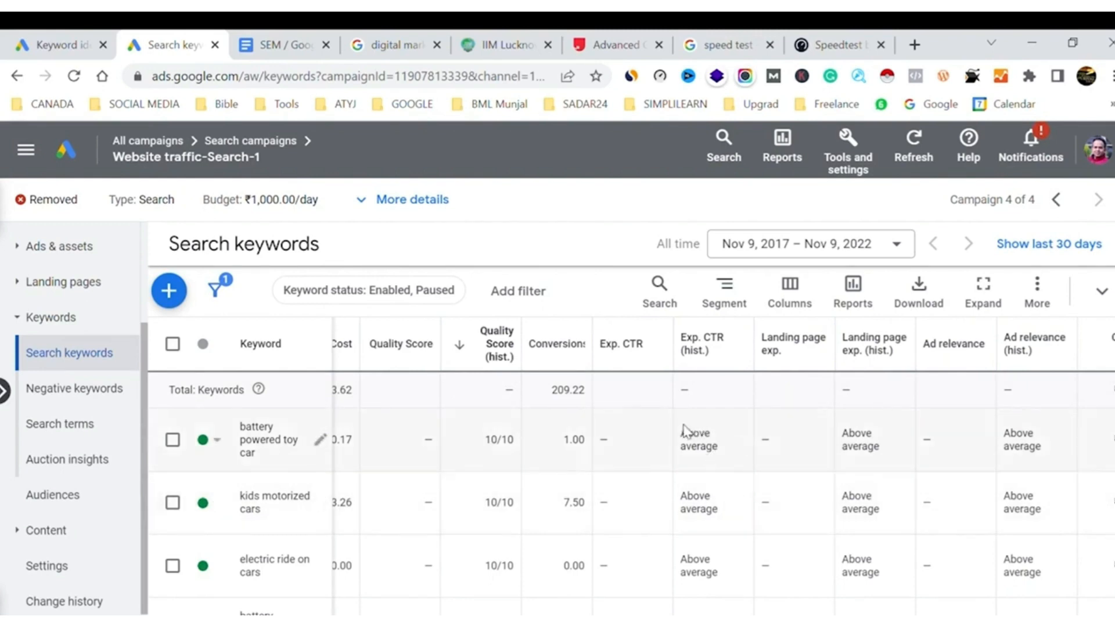
Compare the historical expected CTR, landing page experience and ad relevance ratings of the keyword "battery powered toy car"
left_click_drag(683, 430, 725, 462)
left_click(646, 466)
left_click_drag(889, 449, 856, 438)
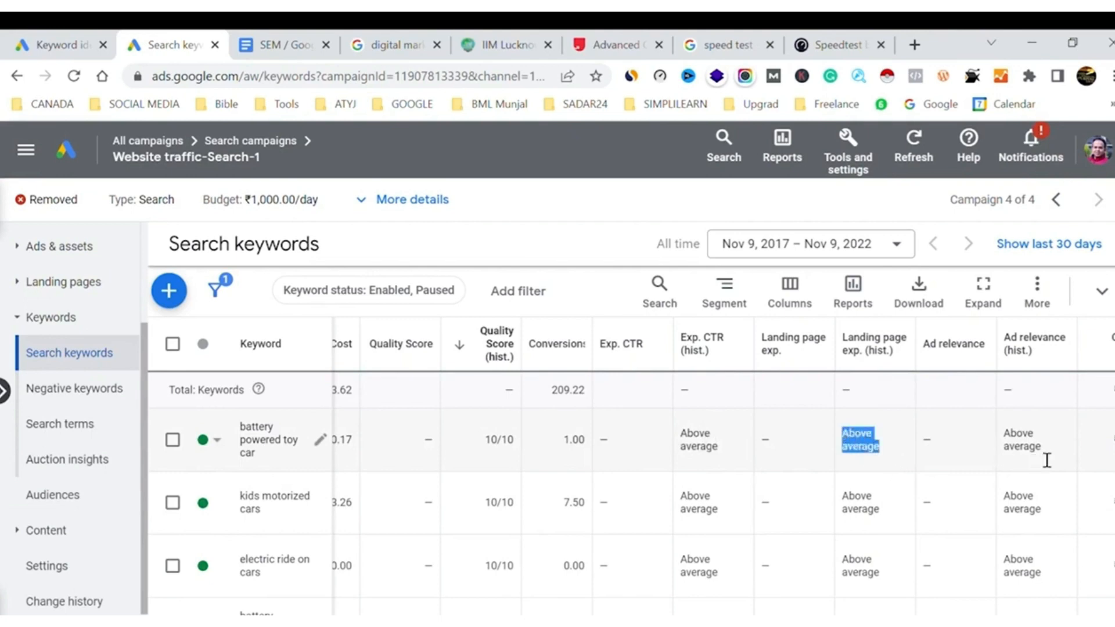
left_click_drag(1048, 461, 1014, 442)
left_click_drag(666, 415, 1045, 465)
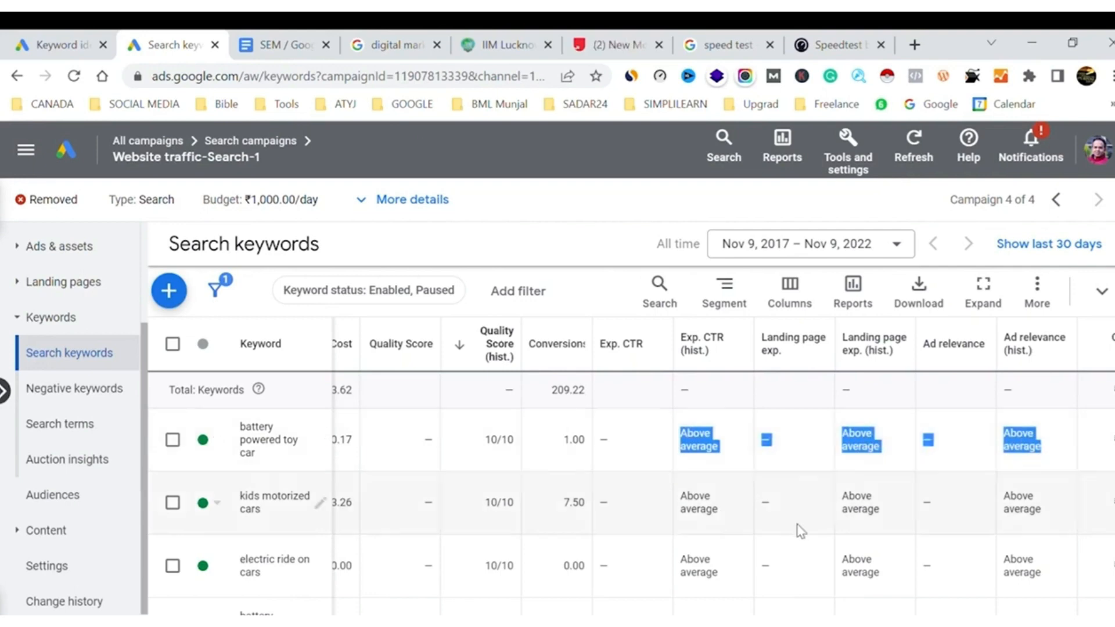
Check the expected CTR, ad relevance and landing page experience history ratings behind the "car toy" keyword's Quality Score
scroll(799, 530, "down", 3)
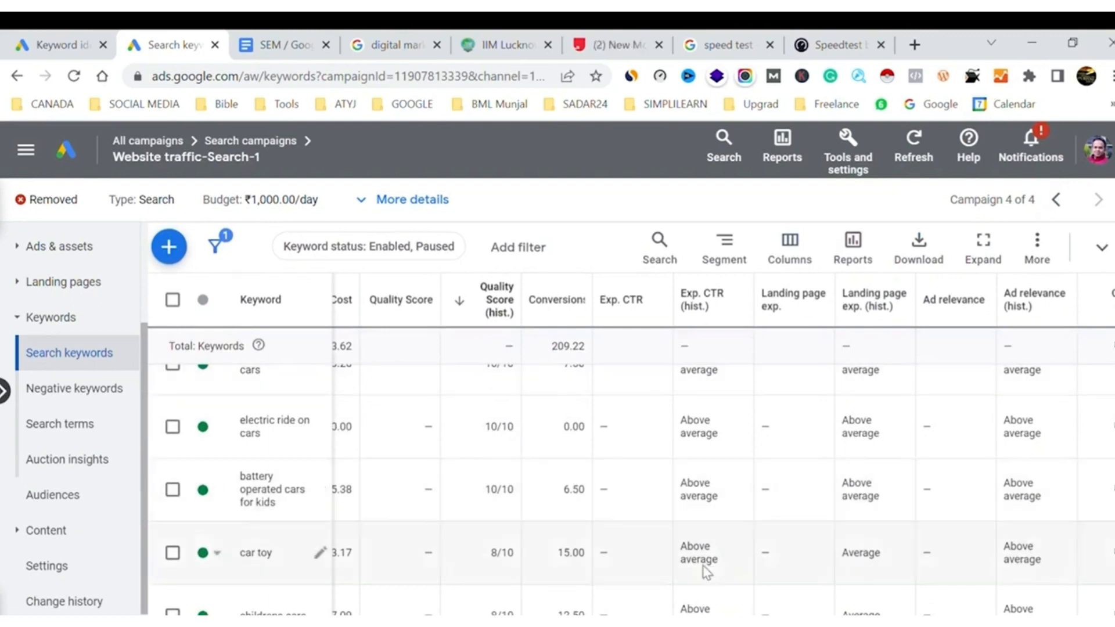
double_click(697, 550)
double_click(1014, 549)
triple_click(1048, 563)
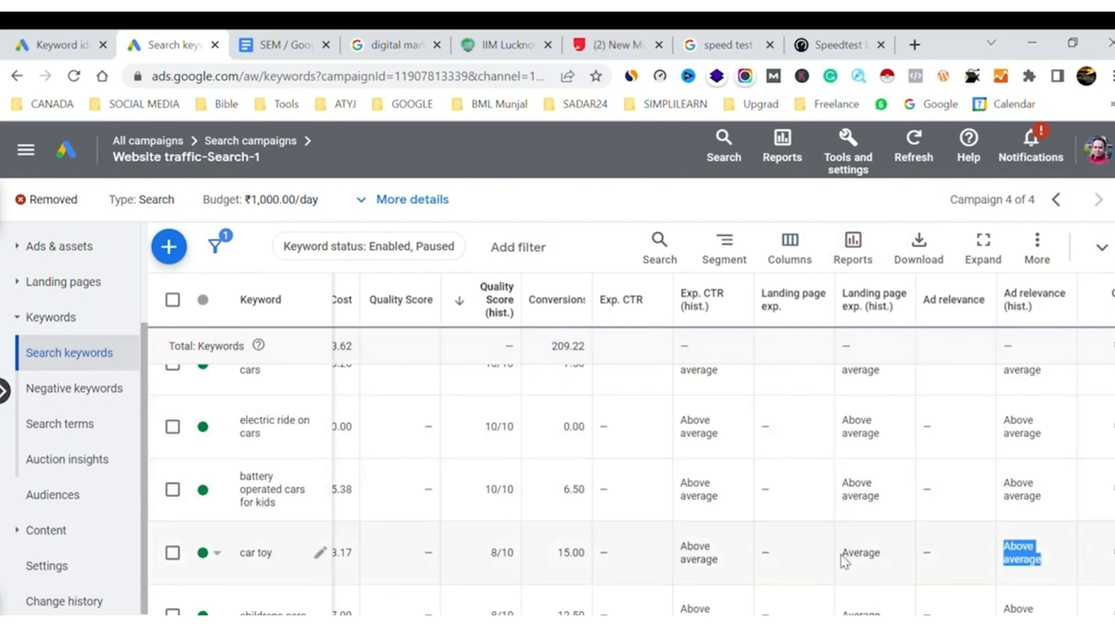
left_click_drag(842, 559, 901, 562)
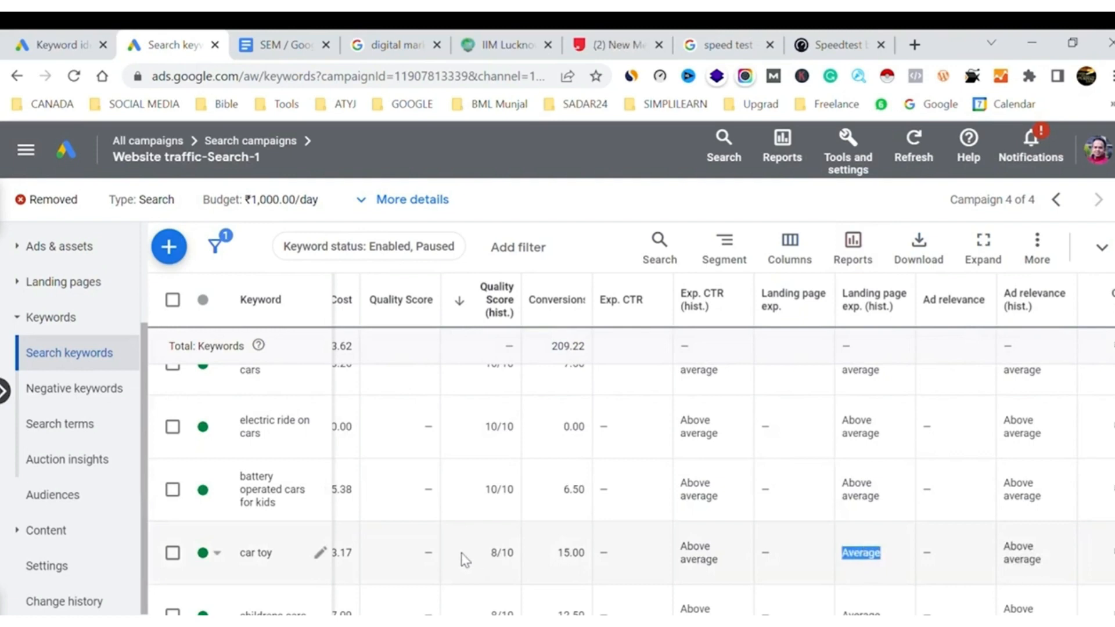
Check the historical expected CTR, landing page experience and ad relevance ratings of the "kids ride on" keyword with Quality Score 7/10
scroll(711, 531, "down", 5)
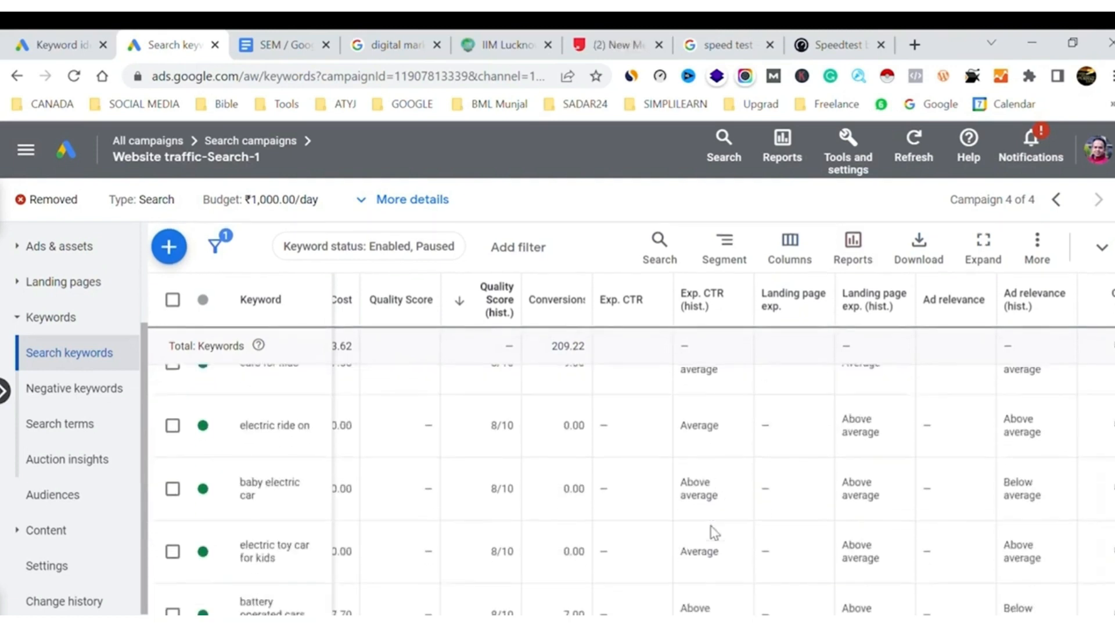
scroll(712, 532, "down", 10)
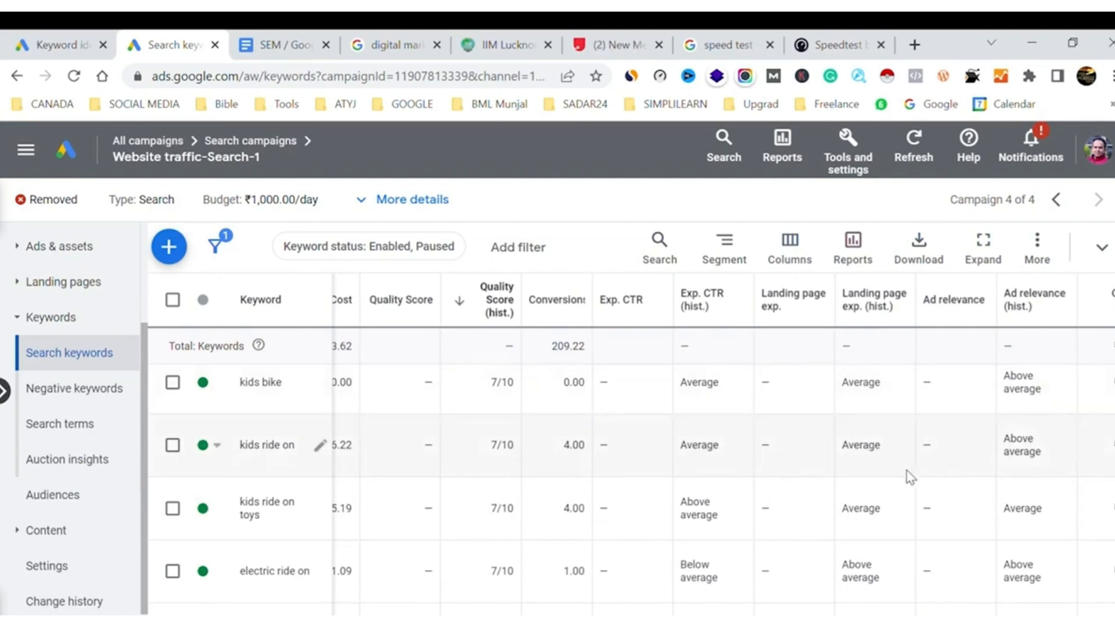
left_click_drag(680, 448, 726, 453)
left_click_drag(842, 447, 884, 456)
left_click_drag(1048, 458, 1003, 435)
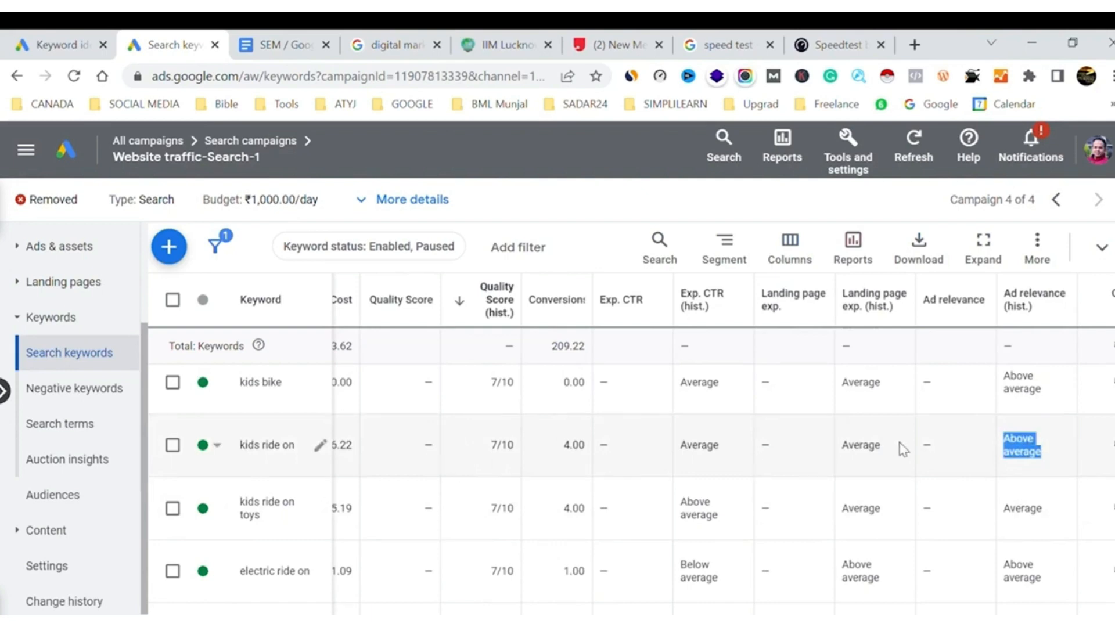
Examine the historical ad relevance, landing page experience and expected CTR ratings of the keyword "car for kids to drive"
scroll(877, 448, "down", 5)
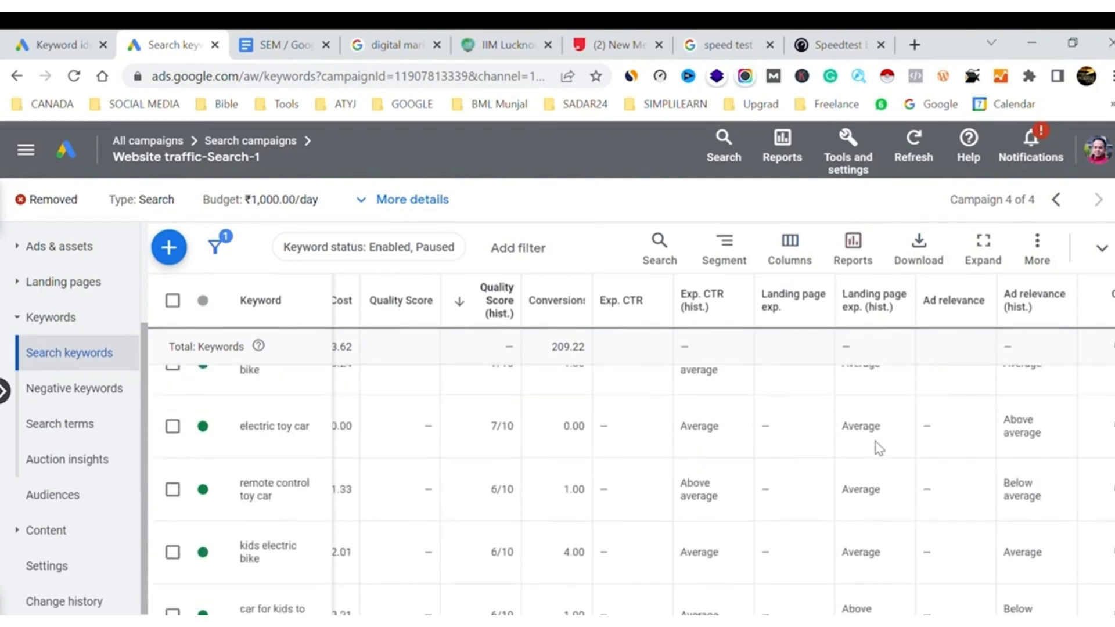
scroll(879, 448, "down", 5)
scroll(880, 448, "up", 3)
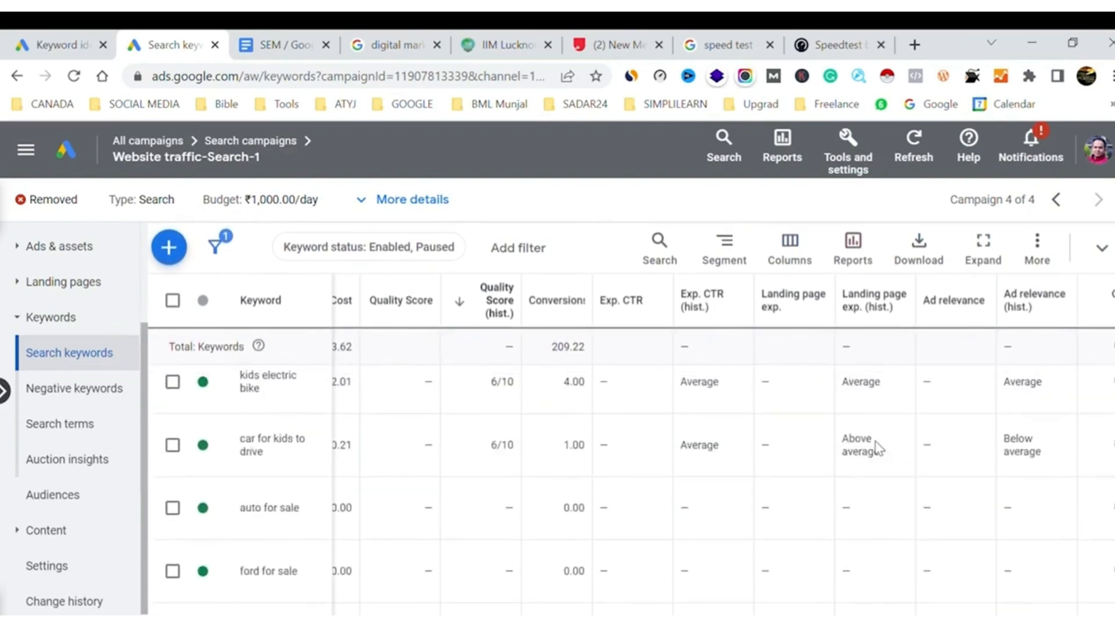
scroll(880, 449, "up", 1)
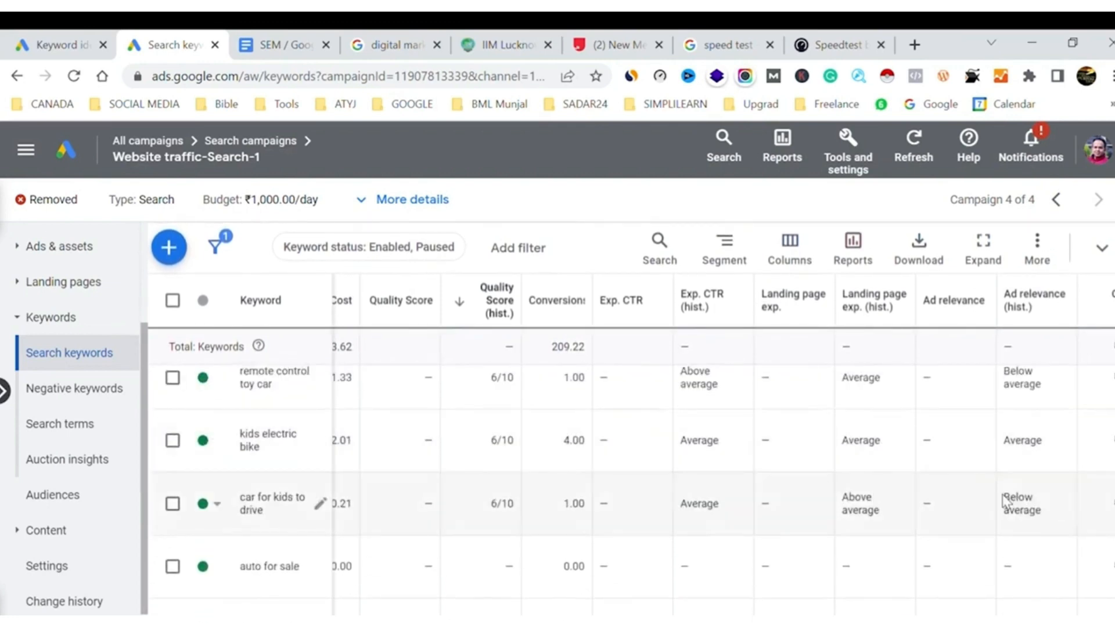
left_click_drag(1007, 500, 1048, 514)
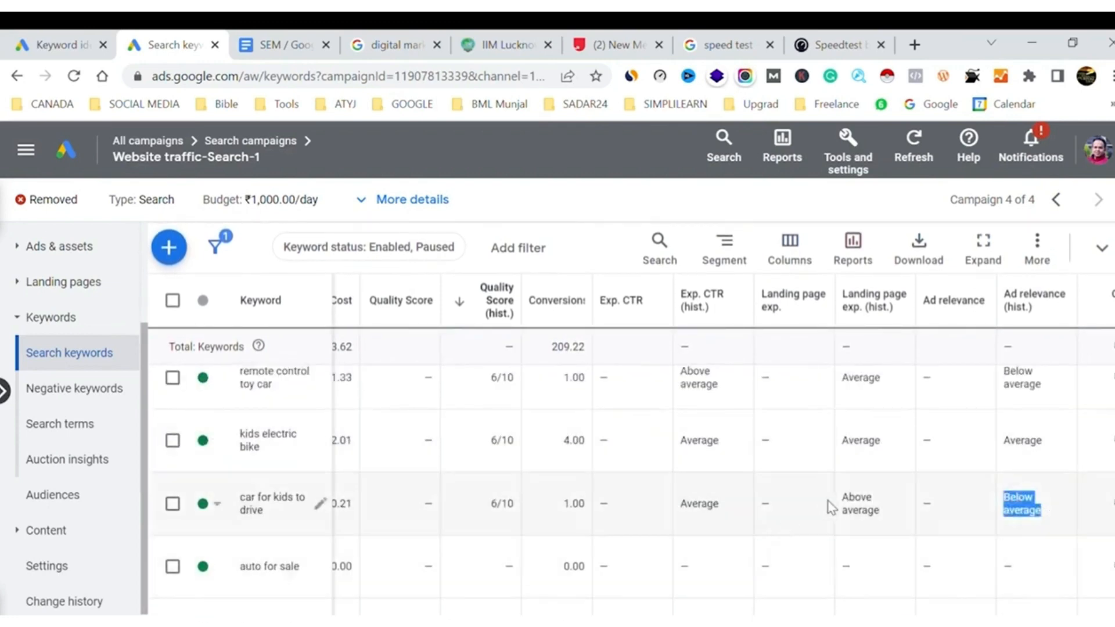
left_click_drag(841, 499, 891, 522)
left_click(686, 511)
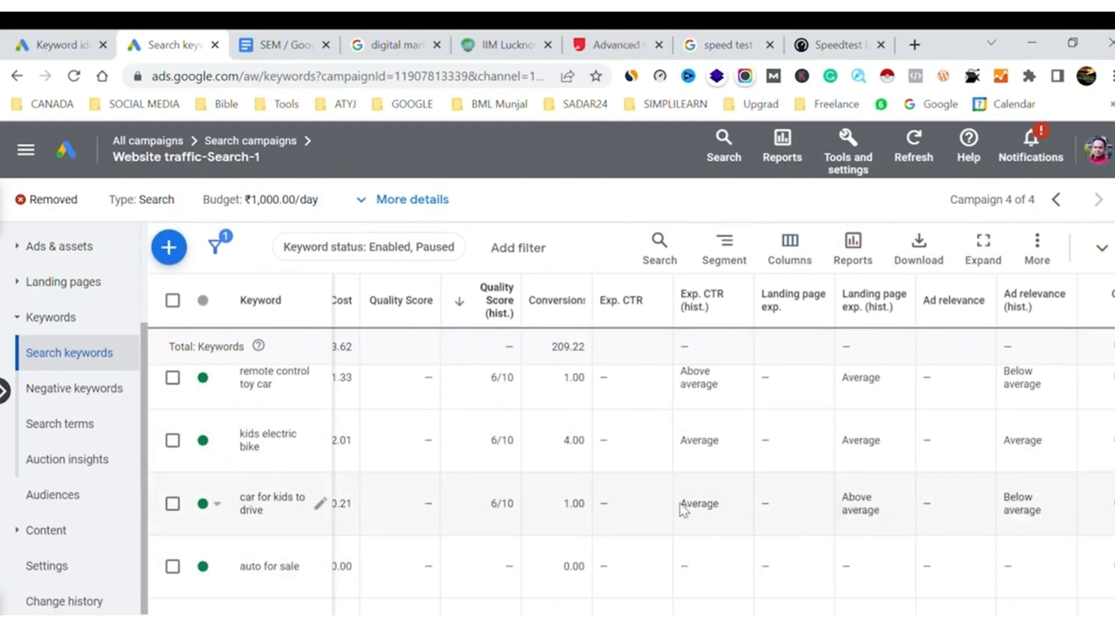
left_click_drag(683, 510, 723, 510)
left_click(980, 530)
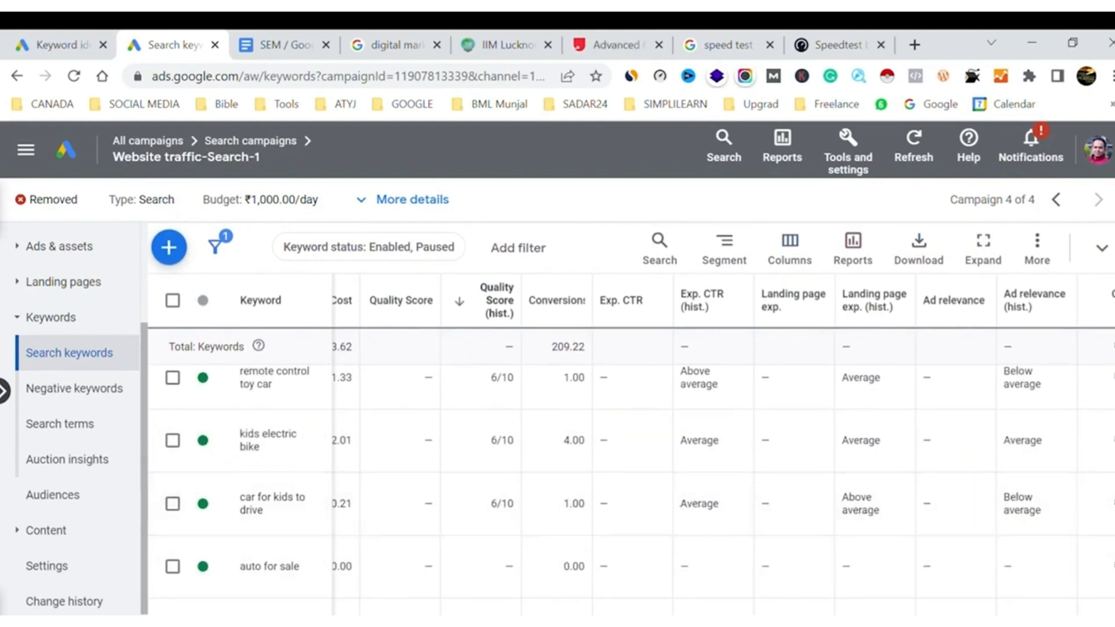
left_click_drag(1052, 517, 1004, 495)
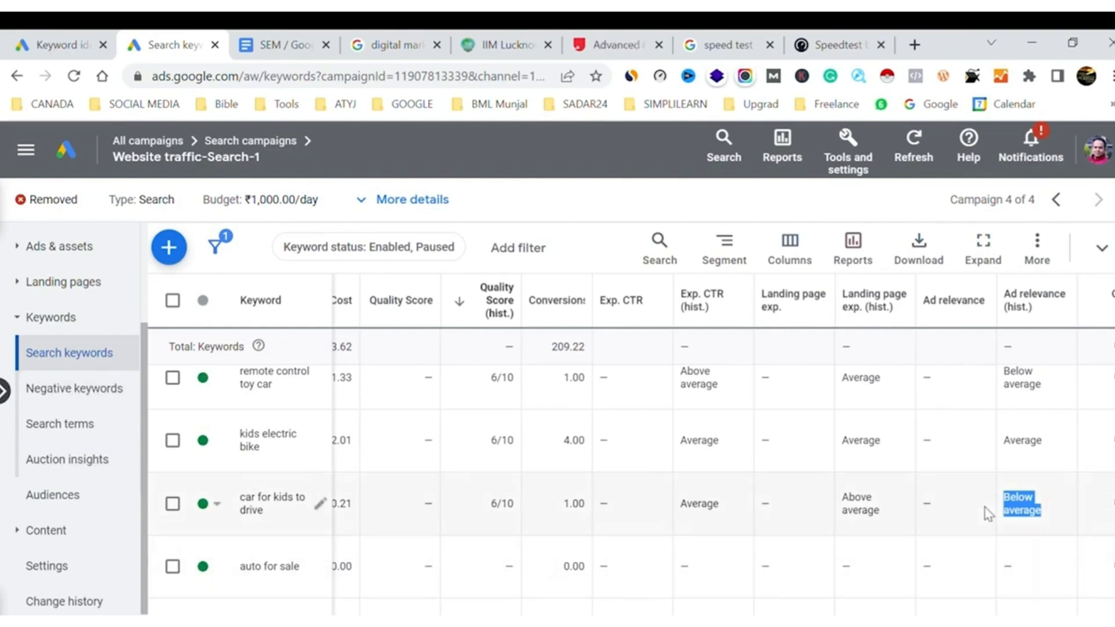
Review the cost, conversion and status columns of the lower-scoring keywords and return to the start of the keyword table
scroll(987, 514, "right", 6)
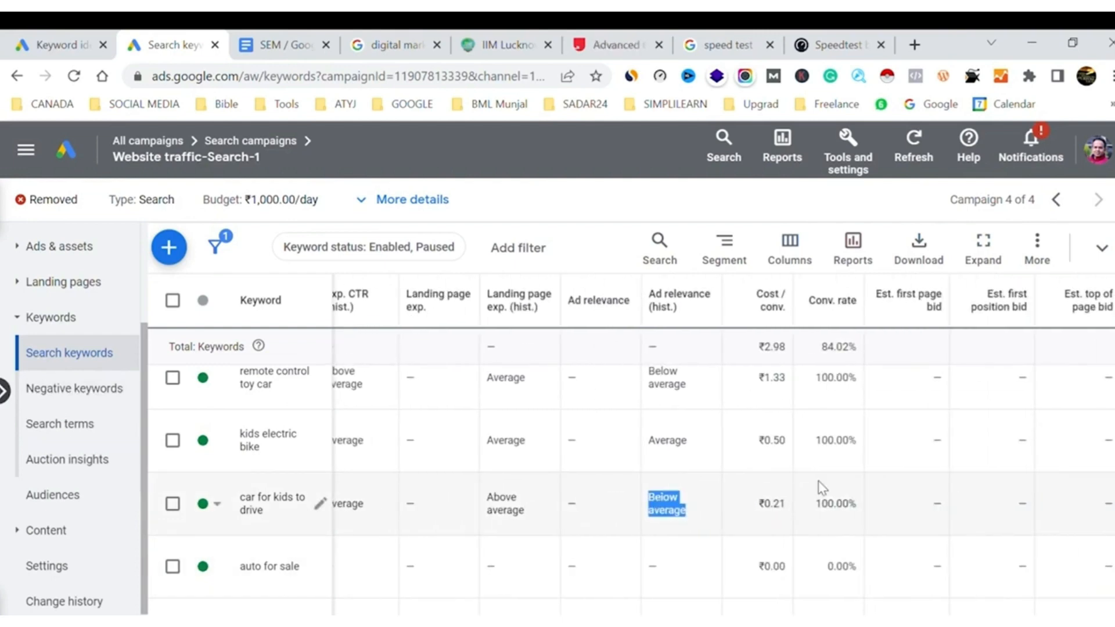
scroll(822, 488, "left", 15)
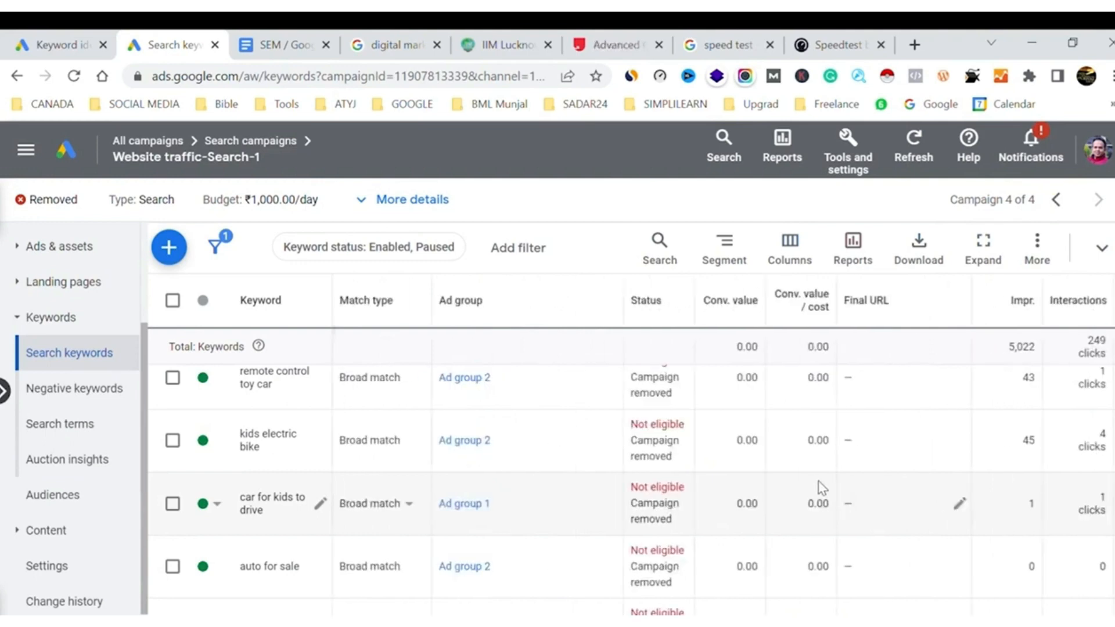
scroll(733, 506, "right", 12)
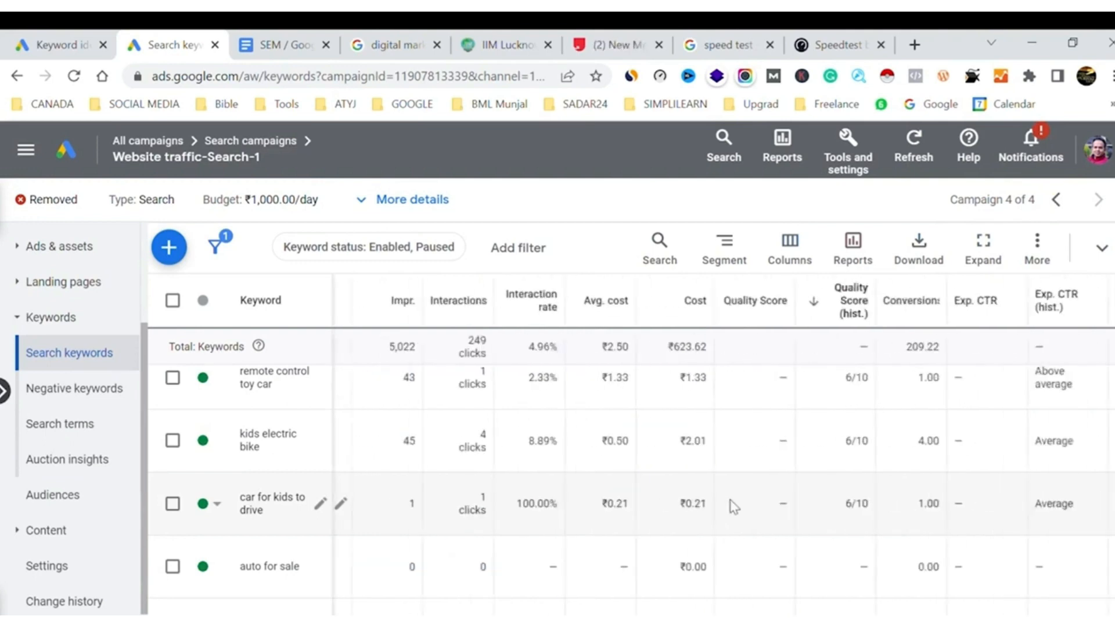
scroll(734, 508, "left", 11)
scroll(733, 506, "up", 10)
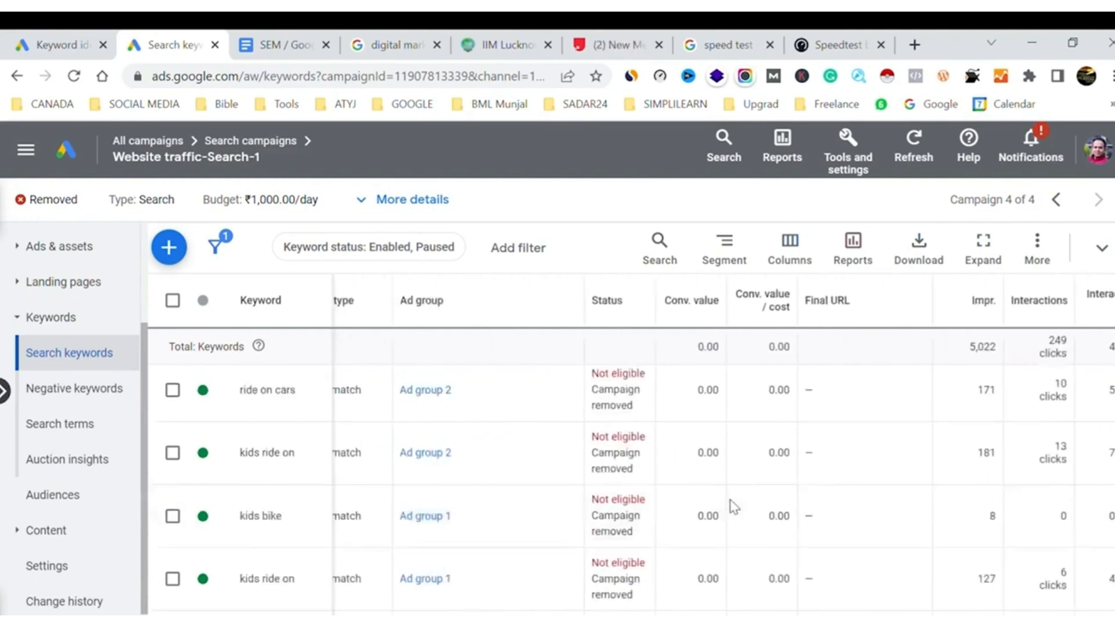
scroll(814, 520, "left", 3)
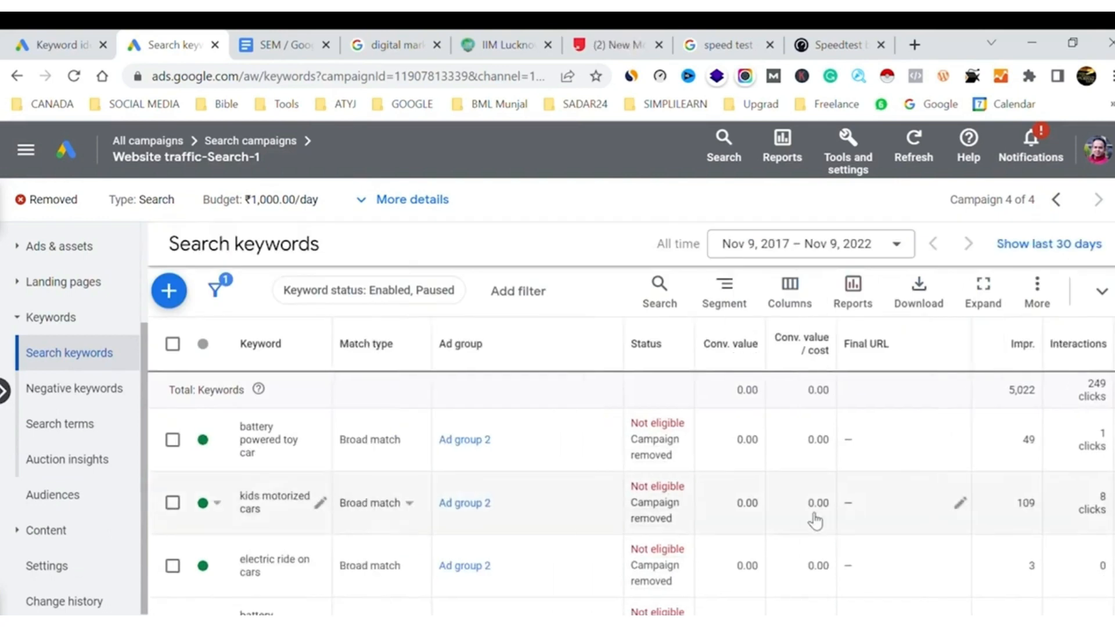
Look across the highest-scoring keywords' performance, Quality Score, conversion cost and estimated bid columns
scroll(815, 521, "right", 2)
scroll(815, 521, "right", 8)
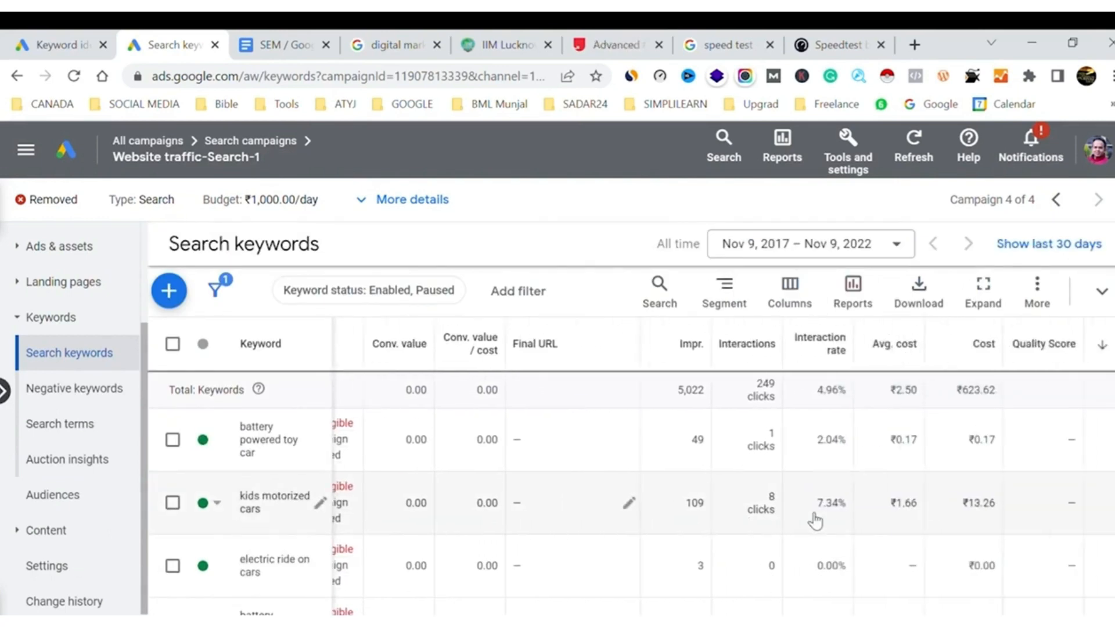
scroll(815, 521, "right", 1)
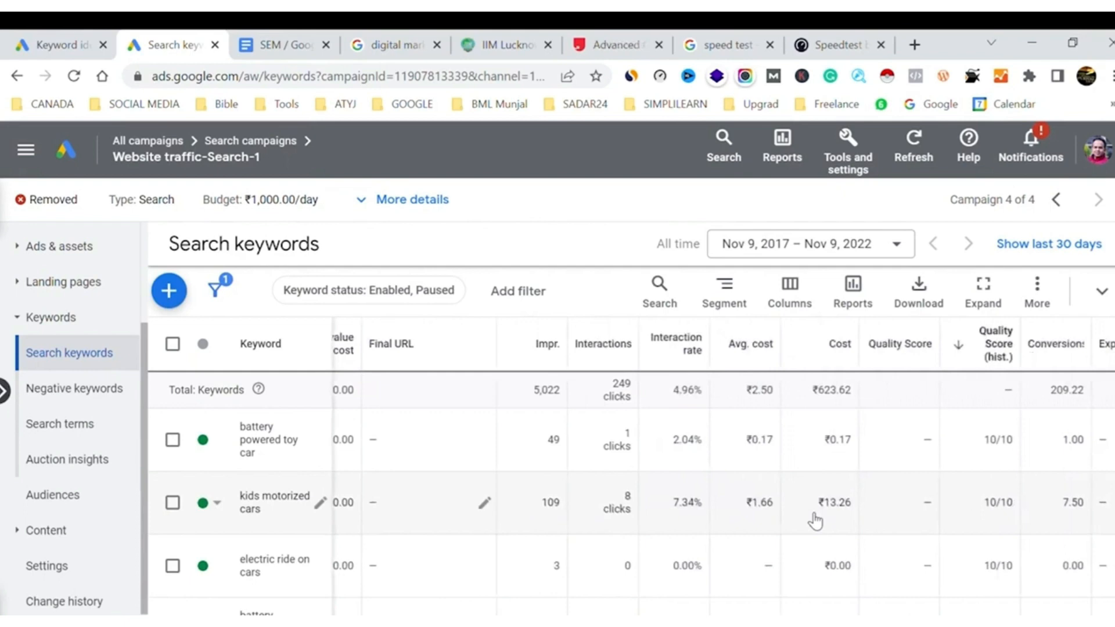
scroll(815, 521, "right", 8)
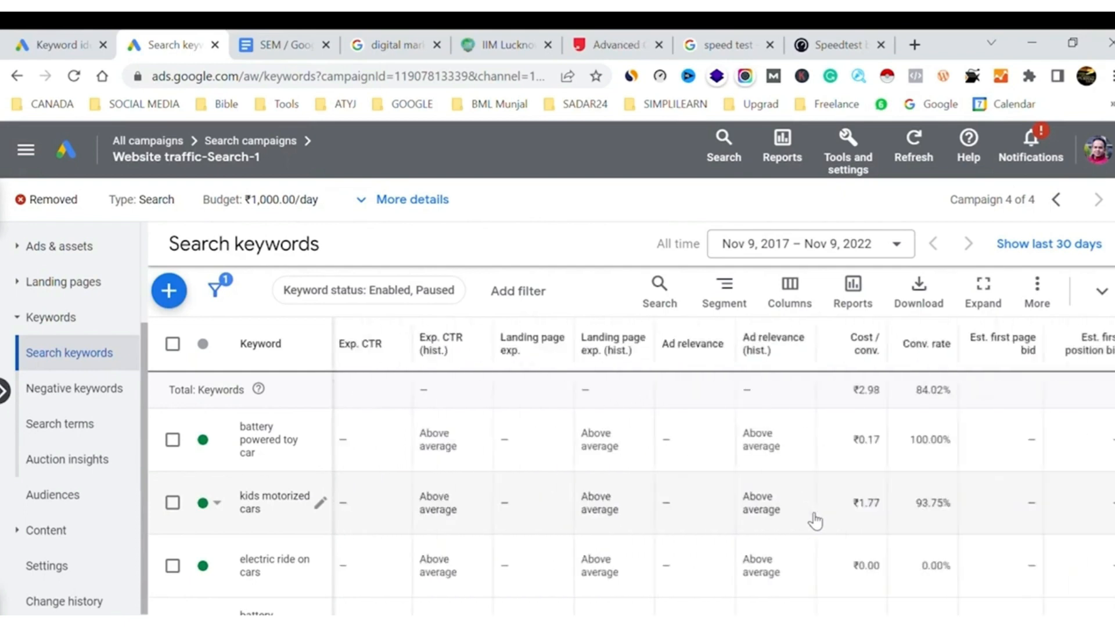
scroll(815, 521, "right", 1)
scroll(815, 521, "left", 5)
scroll(815, 521, "right", 6)
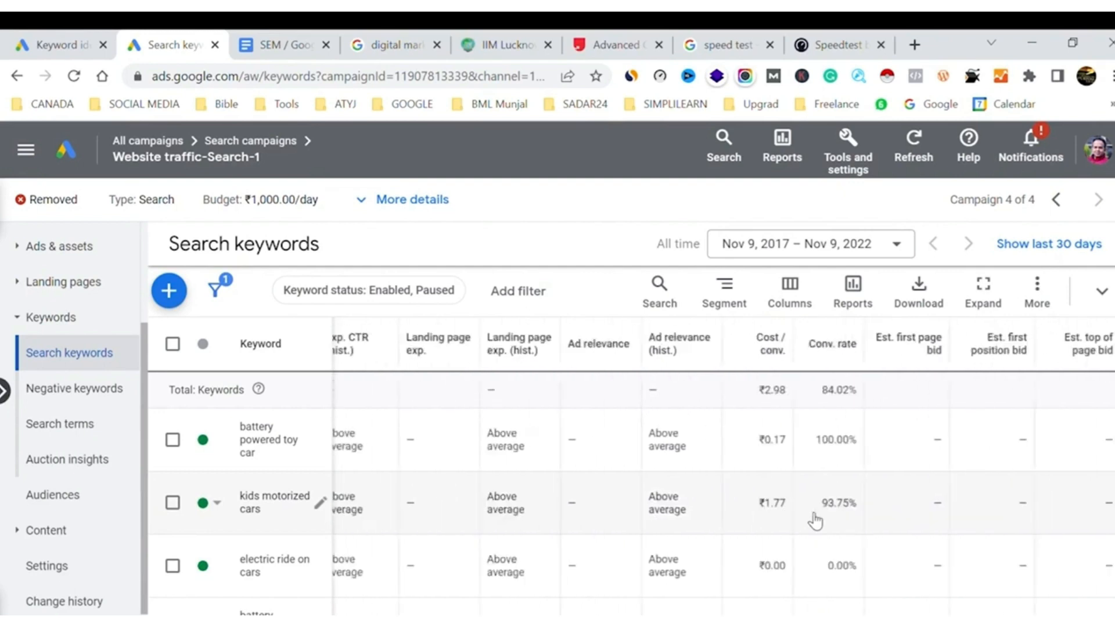
scroll(815, 521, "left", 10)
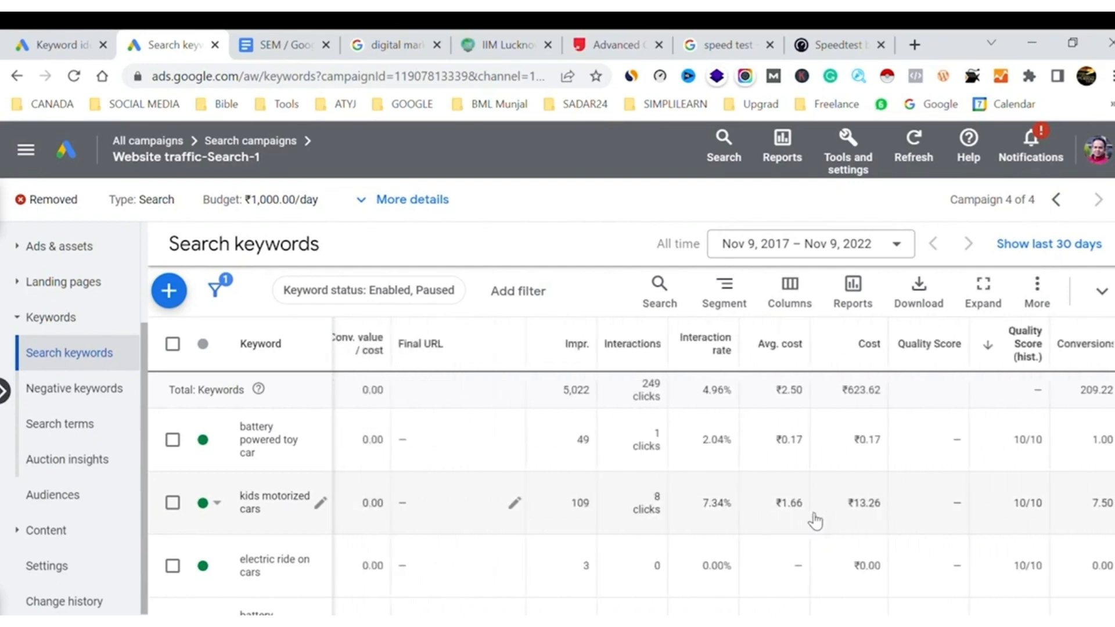
scroll(815, 521, "left", 1)
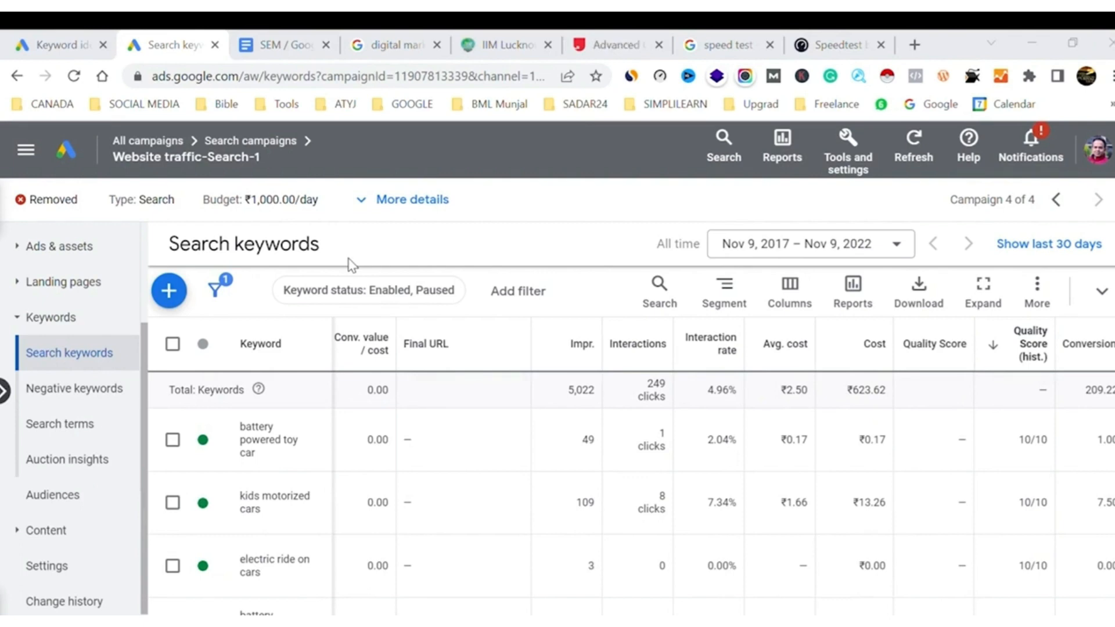
Compare the average cost of the keywords "battery powered toy car" and "kids motorized cars"
mouse_move(811, 354)
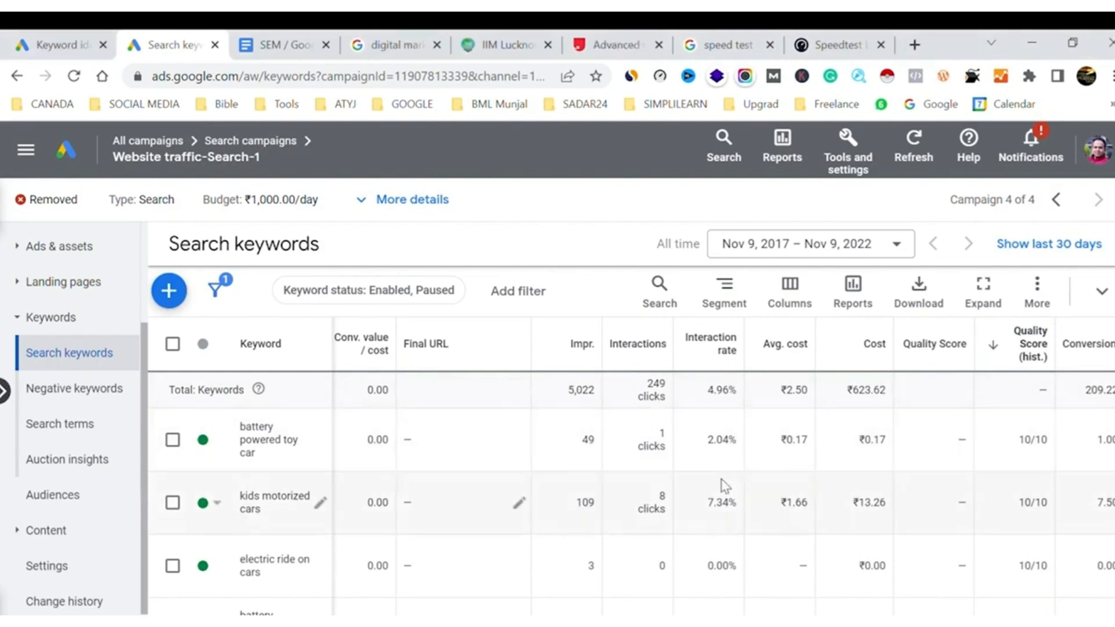
scroll(725, 486, "right", 3)
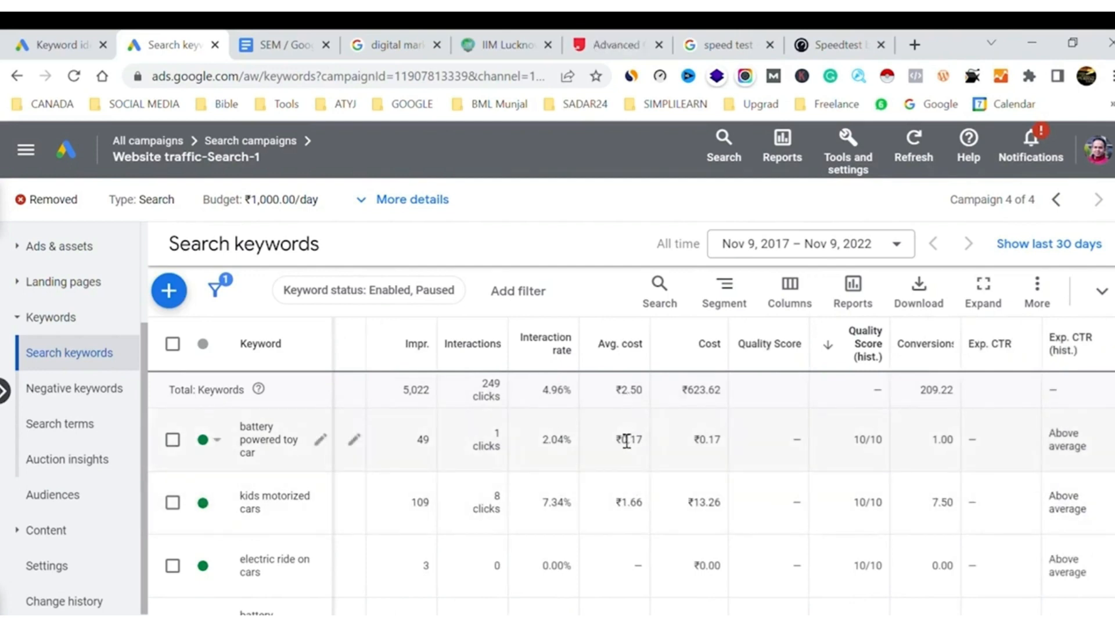
left_click_drag(615, 440, 646, 442)
left_click_drag(616, 503, 643, 503)
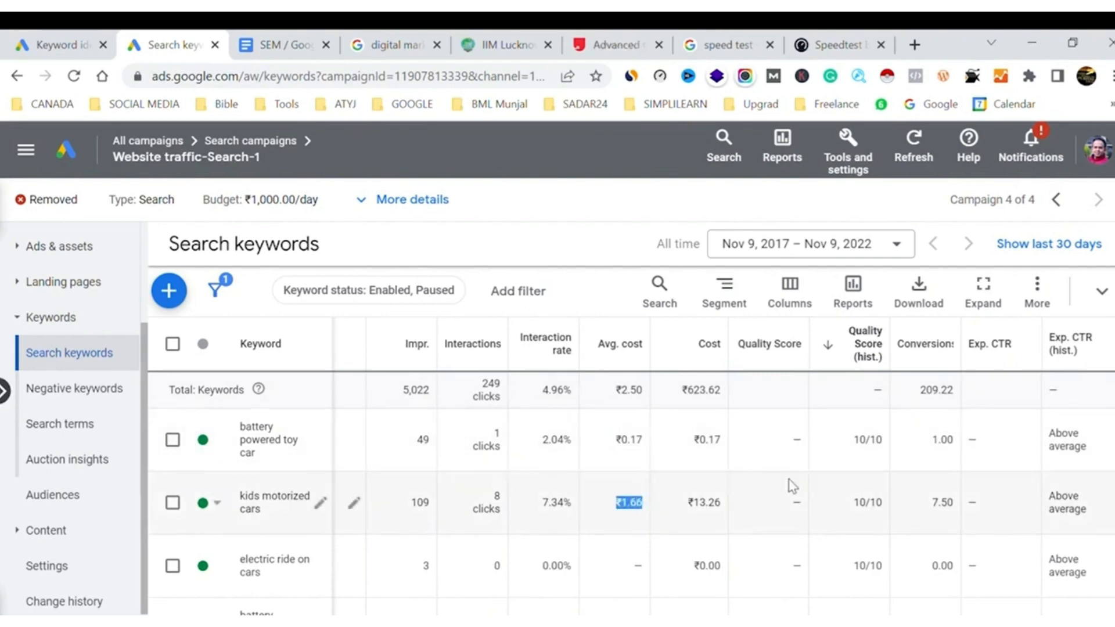
Check the estimated first page bid of the keyword "kids motorized cars"
scroll(793, 486, "right", 10)
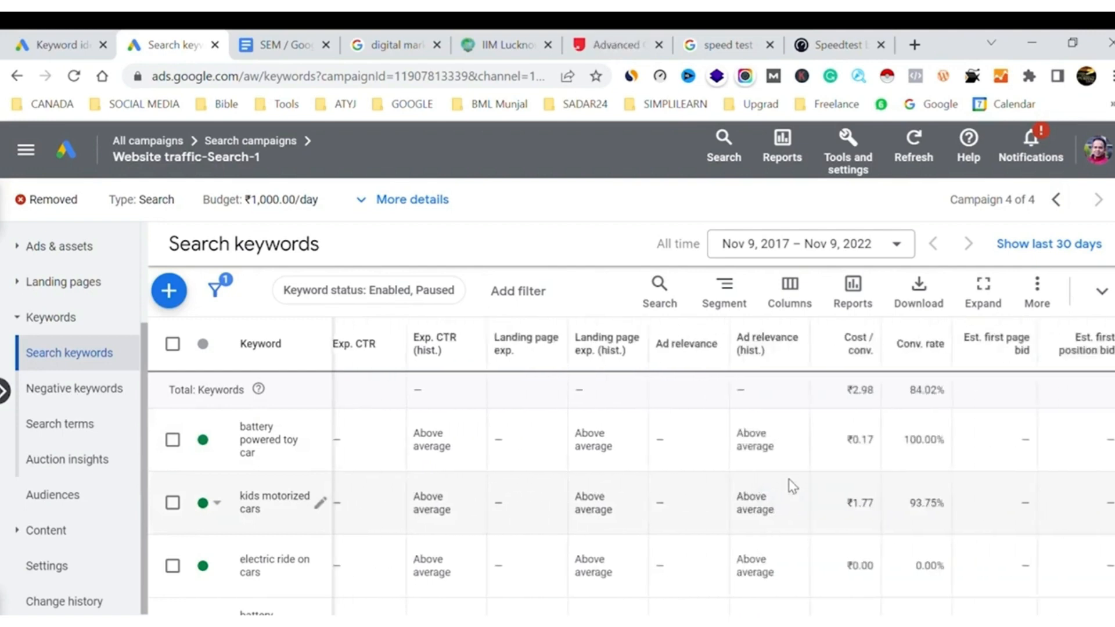
scroll(793, 486, "right", 2)
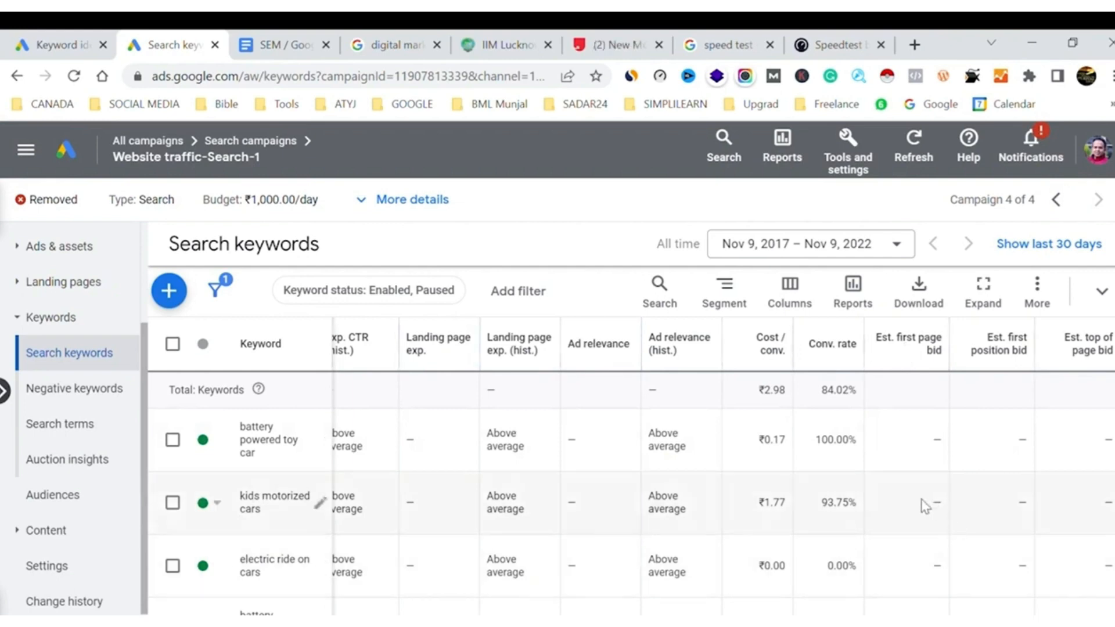
left_click_drag(912, 510, 952, 512)
View the ads in the Google search results for "digital marketing course", referring back to the keyword bid columns in between
left_click(388, 44)
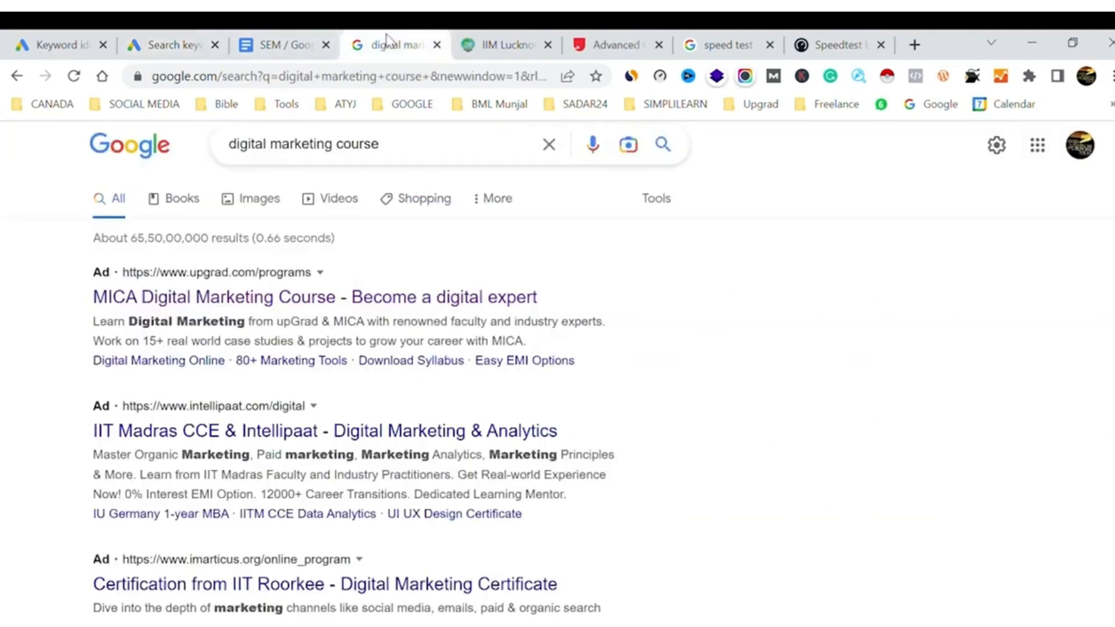
left_click(26, 36)
left_click(155, 44)
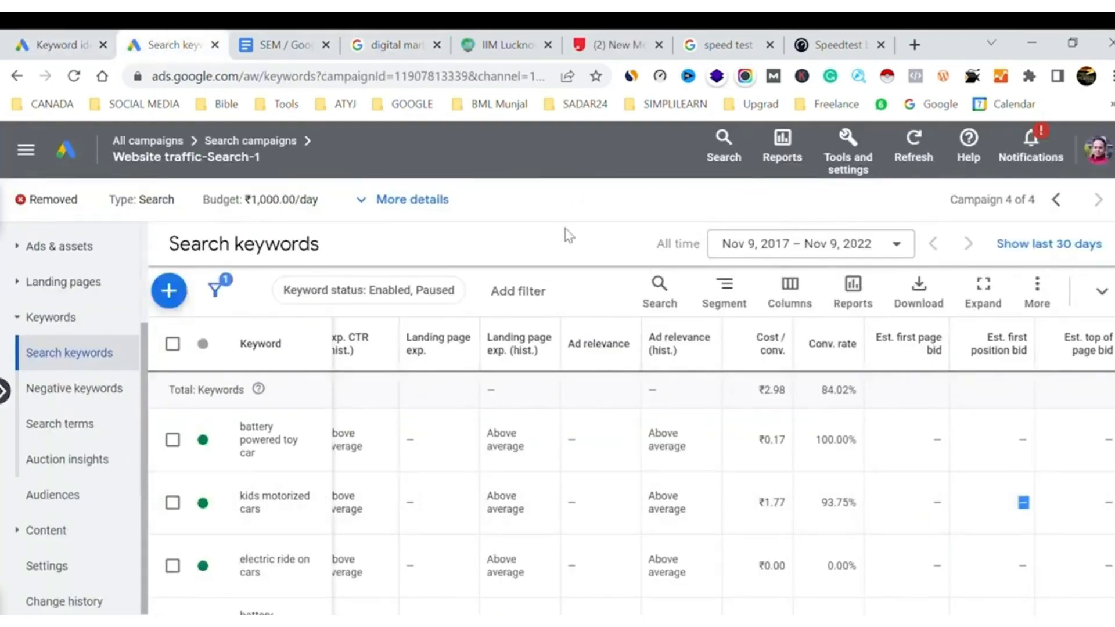
left_click(412, 40)
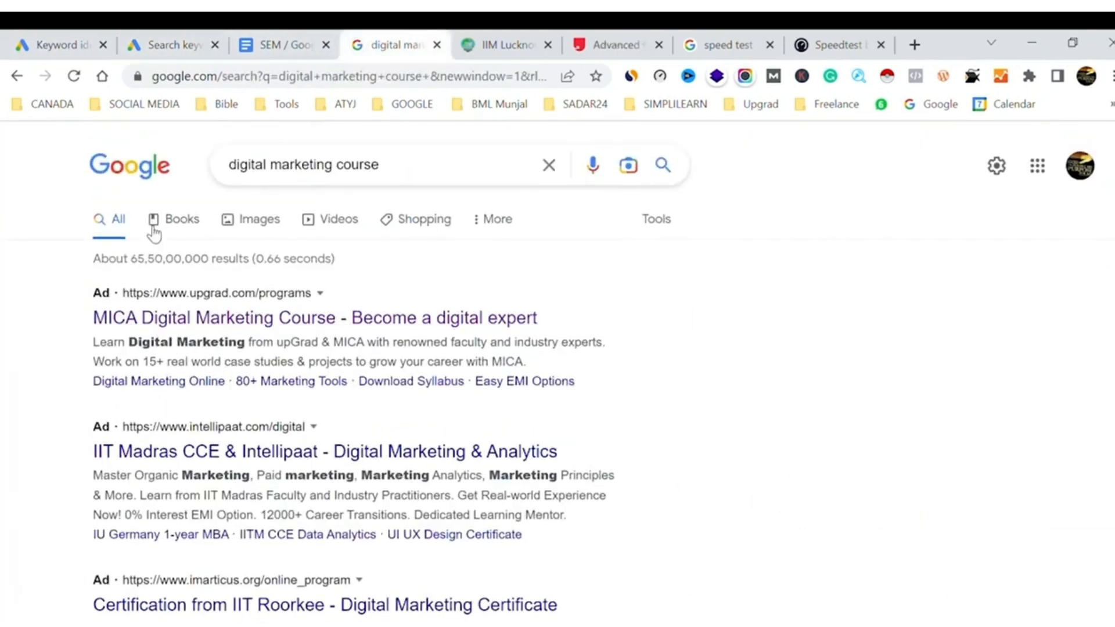
Return to the Google Ads keywords and check the estimated first position and top of page bids for "kids motorized cars"
left_click(175, 45)
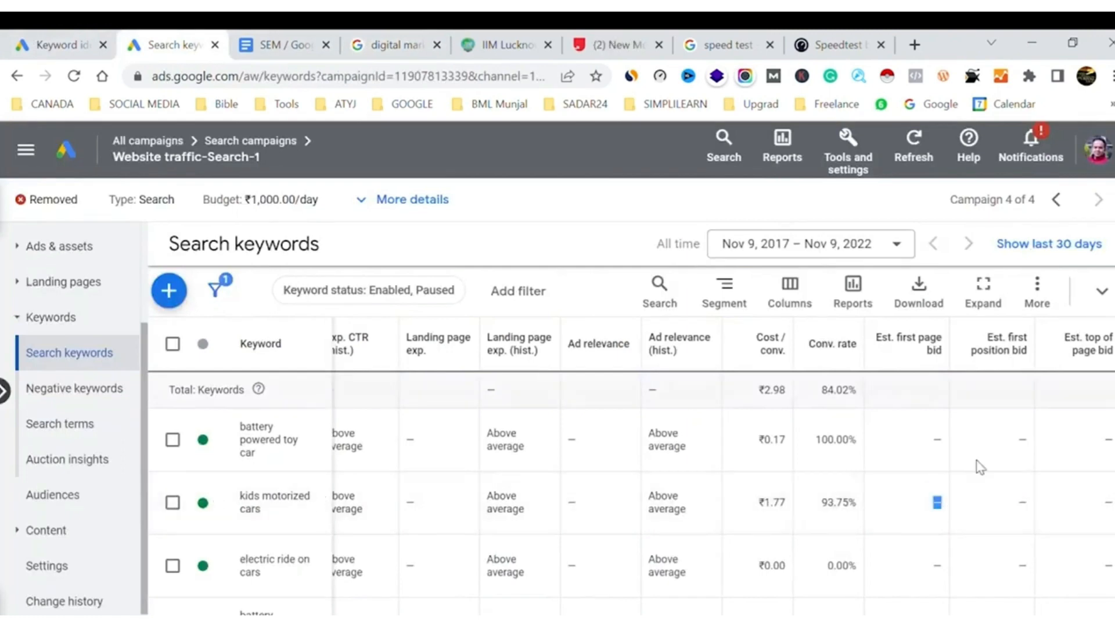
double_click(1022, 503)
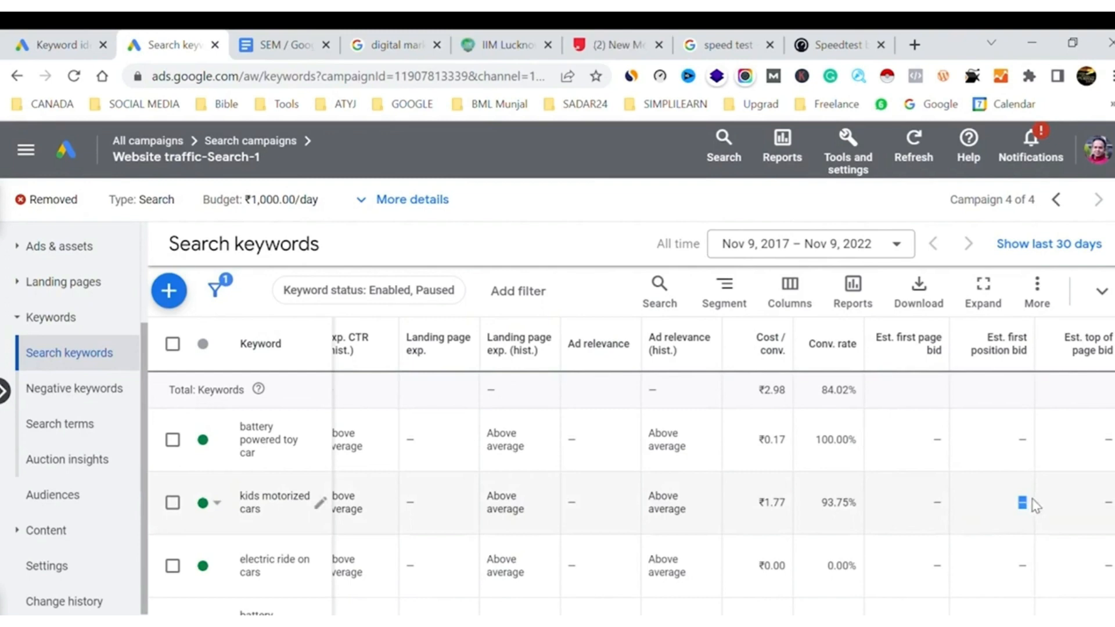
double_click(1108, 503)
Try to set a new max CPC bid of ₹5 for the keyword "kids motorized cars"
scroll(499, 517, "left", 10)
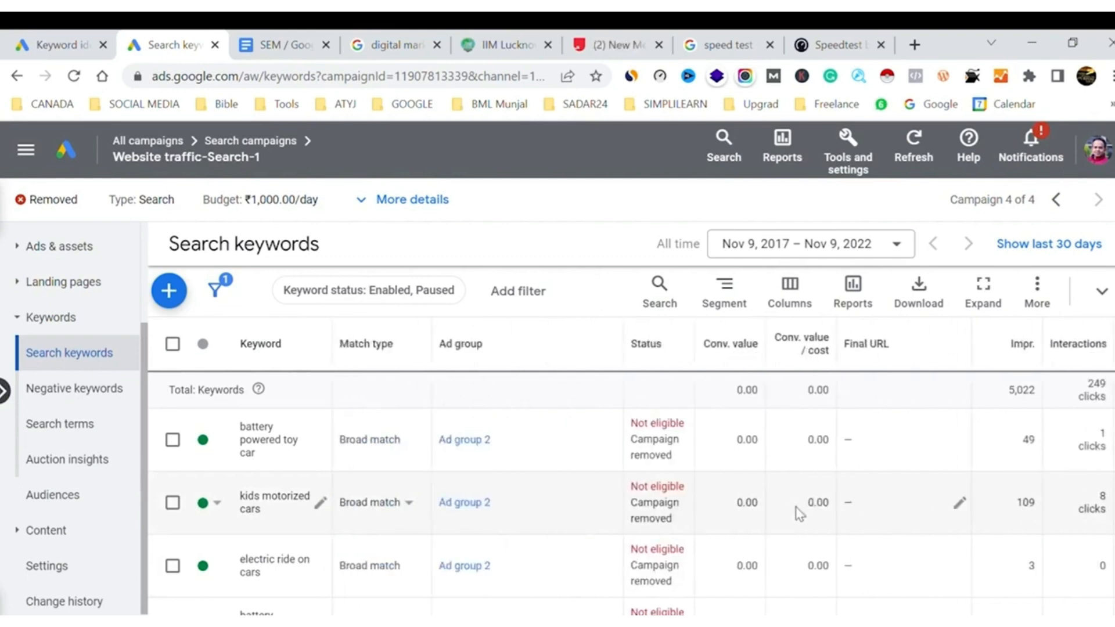
scroll(797, 513, "right", 8)
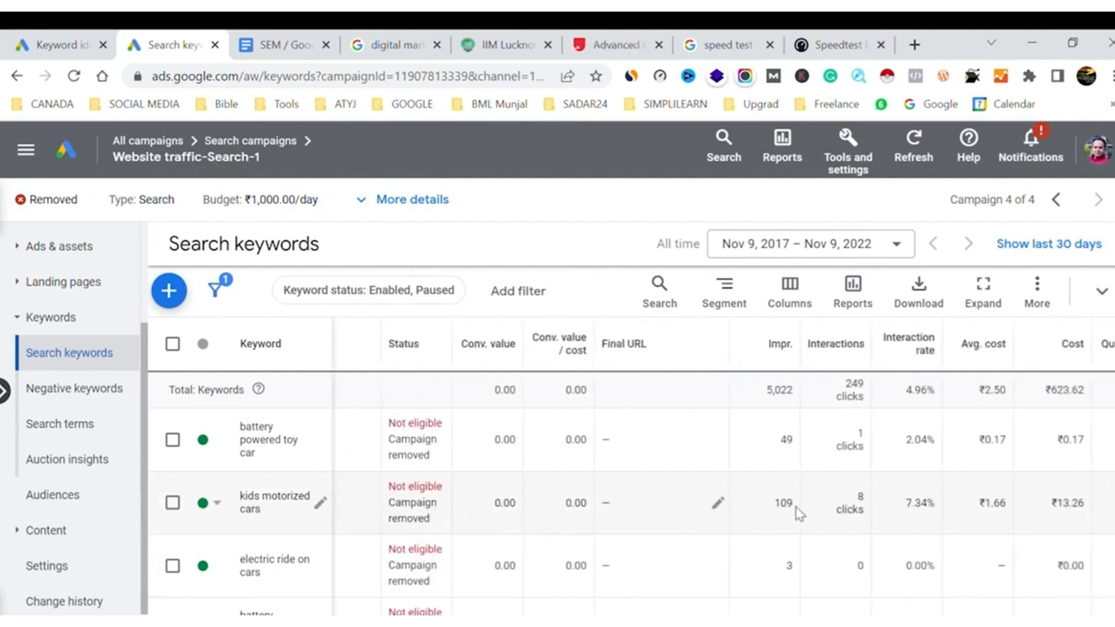
left_click(173, 502)
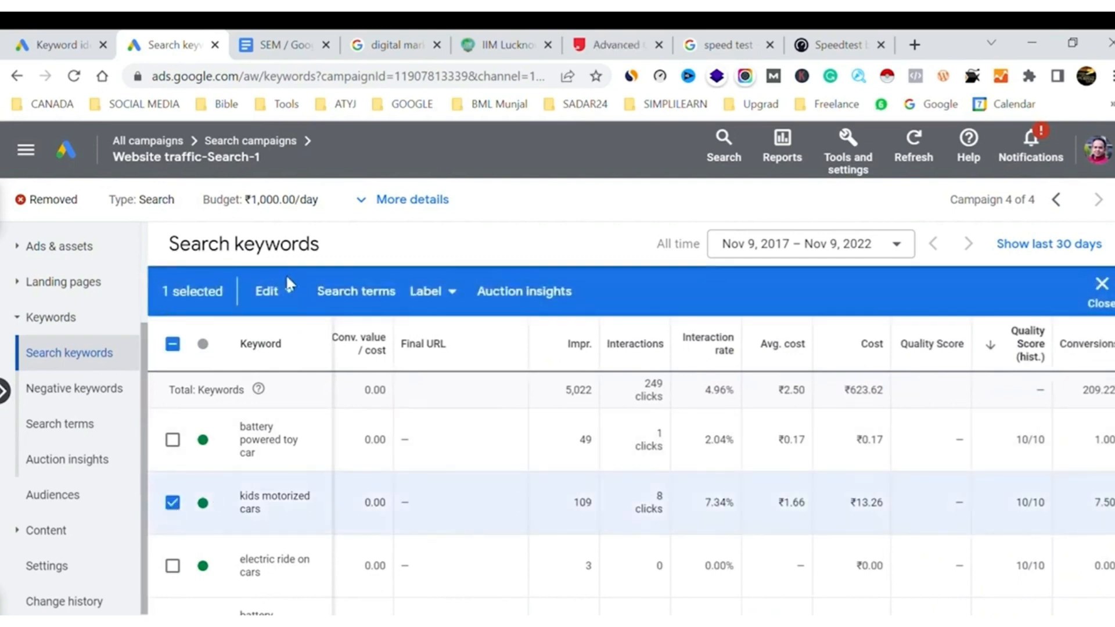
left_click(290, 293)
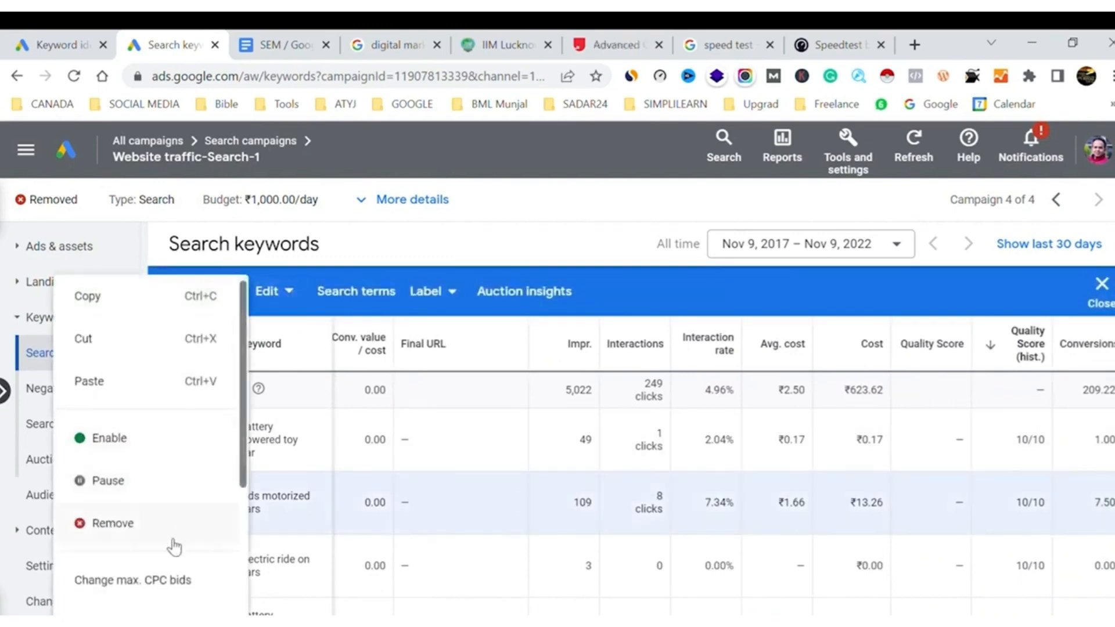
left_click(152, 581)
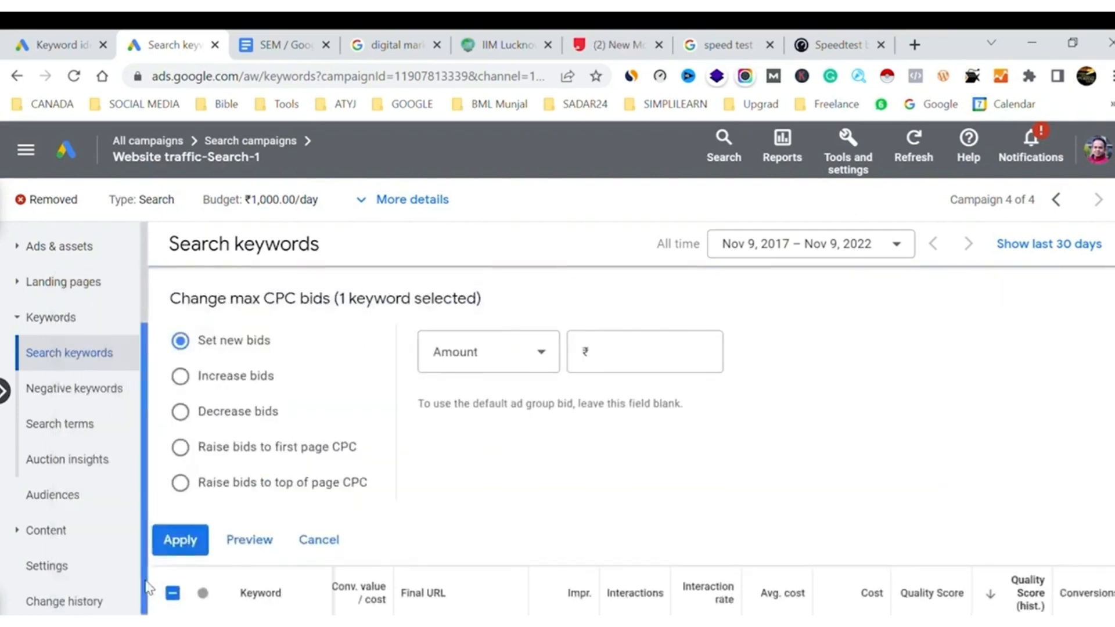
left_click(631, 349)
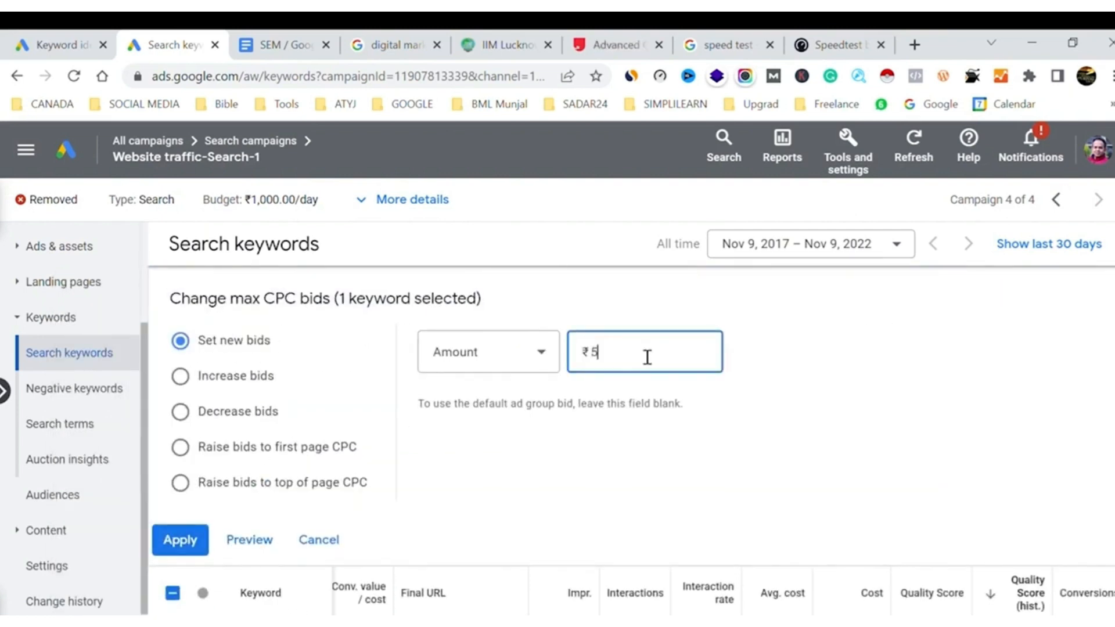
left_click(191, 539)
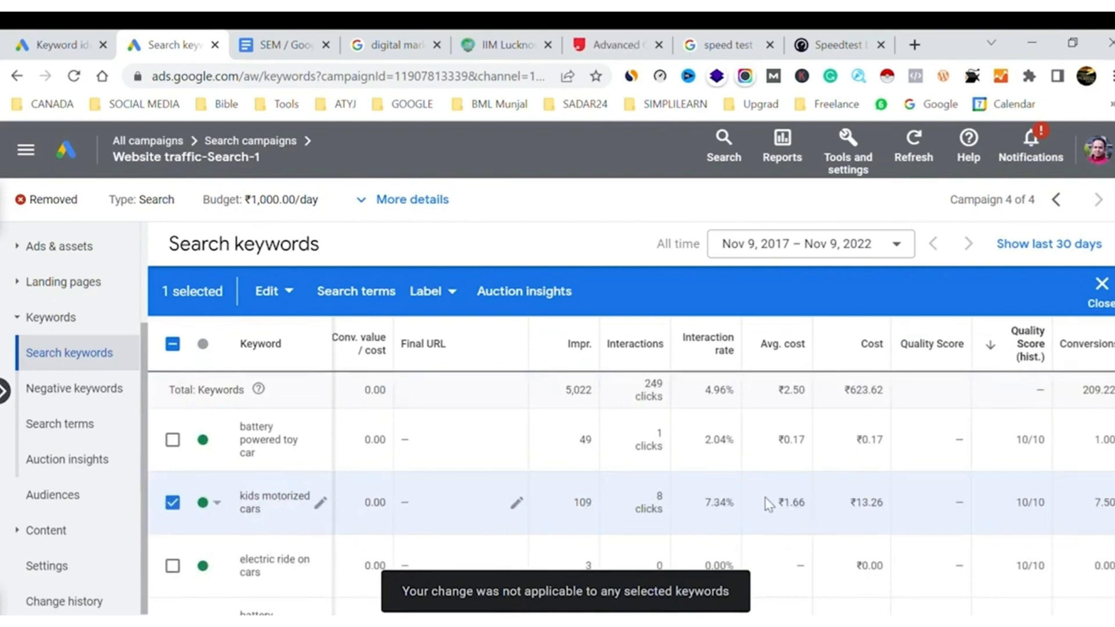
Check the Quality Score components and estimated bid columns for the selected keyword "kids motorized cars"
scroll(892, 513, "right", 1)
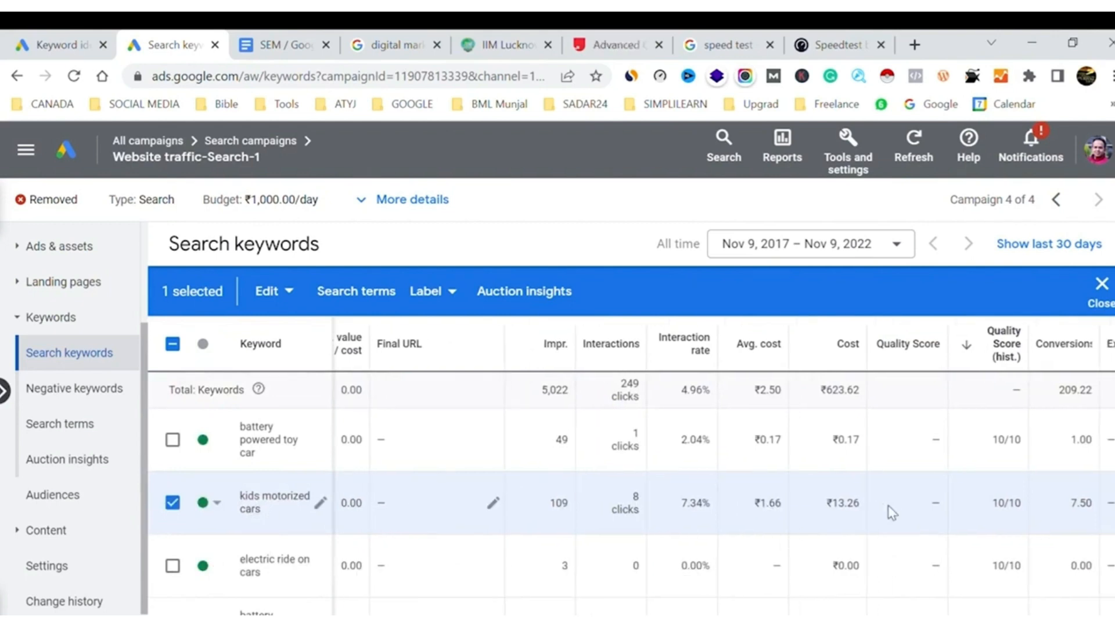
scroll(892, 513, "right", 2)
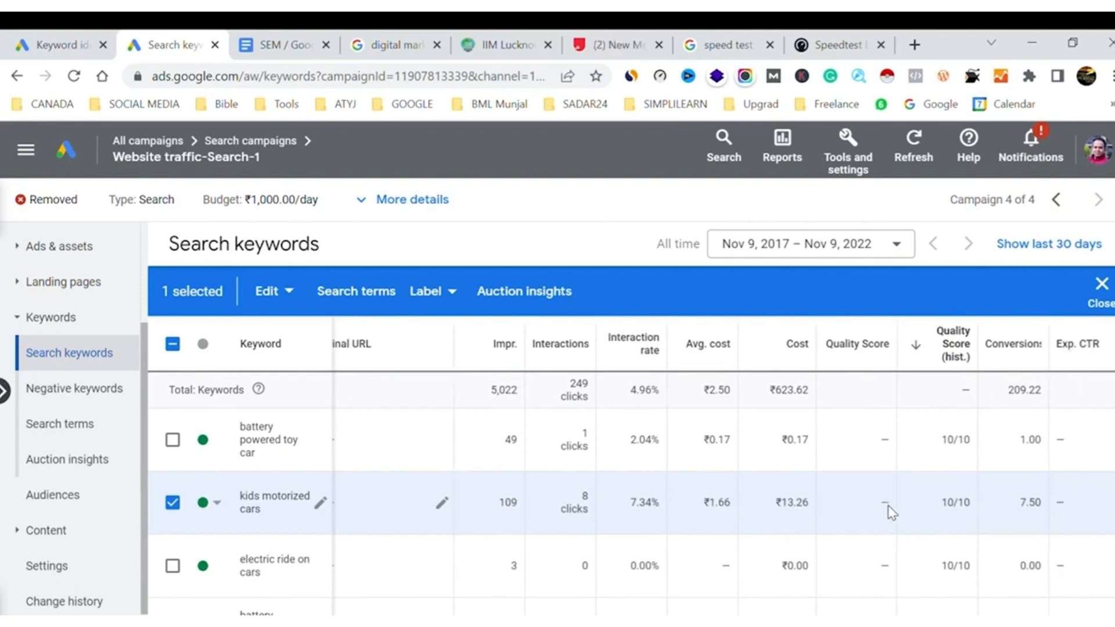
scroll(892, 512, "right", 5)
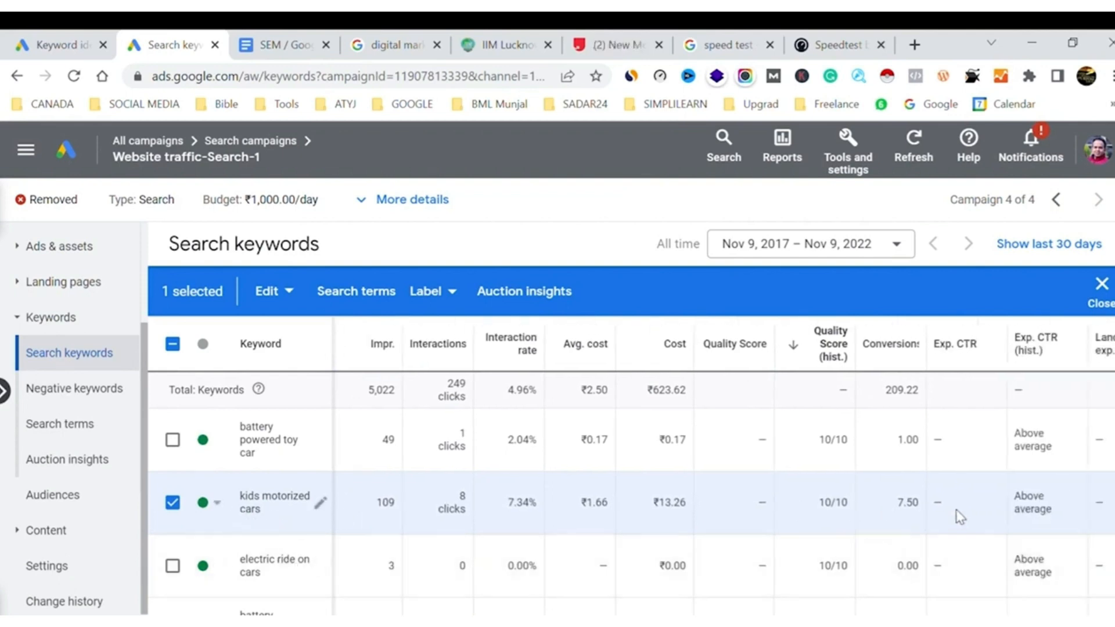
scroll(957, 511, "right", 20)
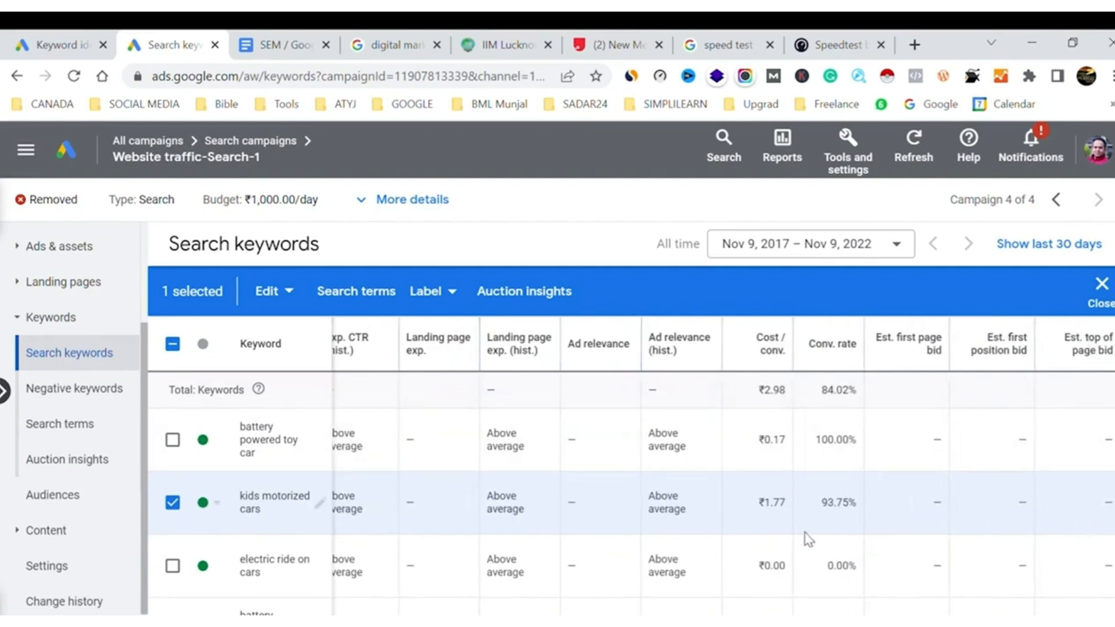
left_click(281, 294)
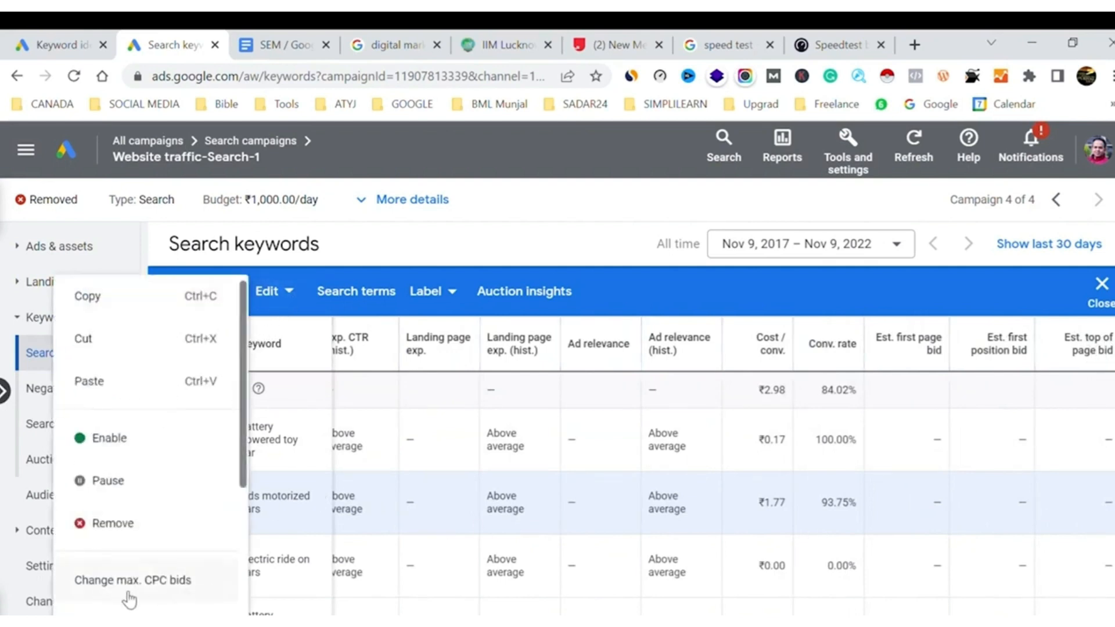
left_click(434, 501)
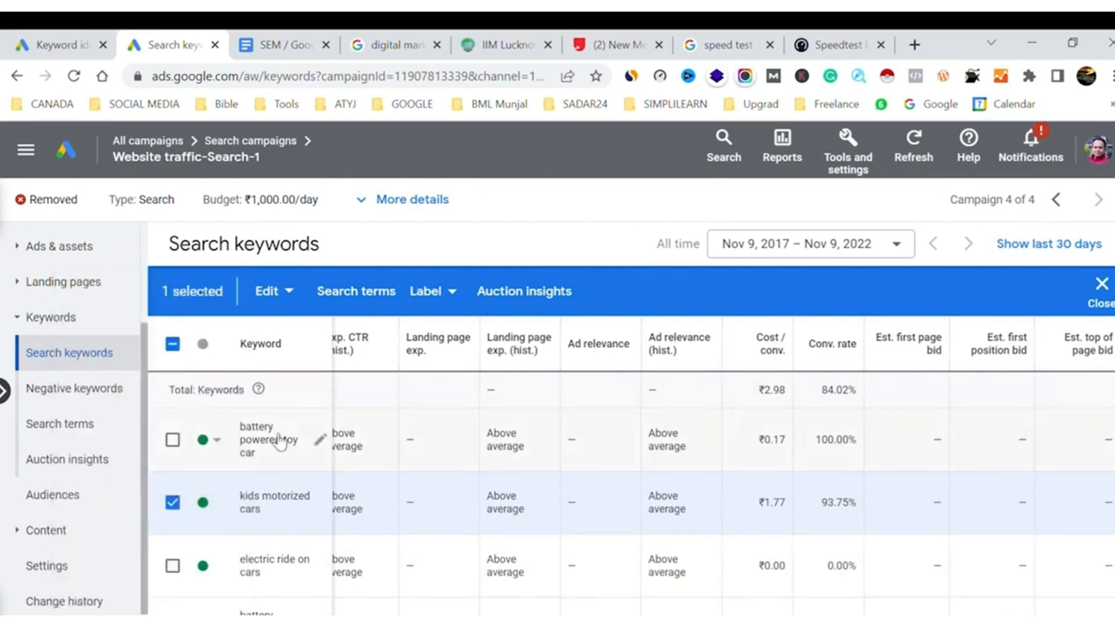
left_click(172, 344)
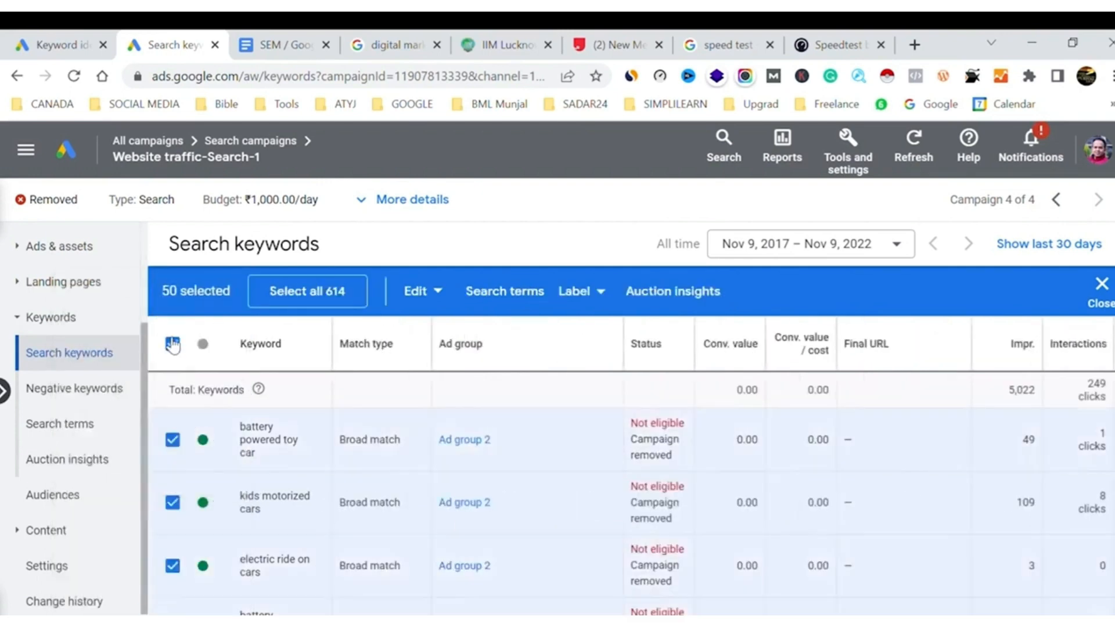
left_click(173, 344)
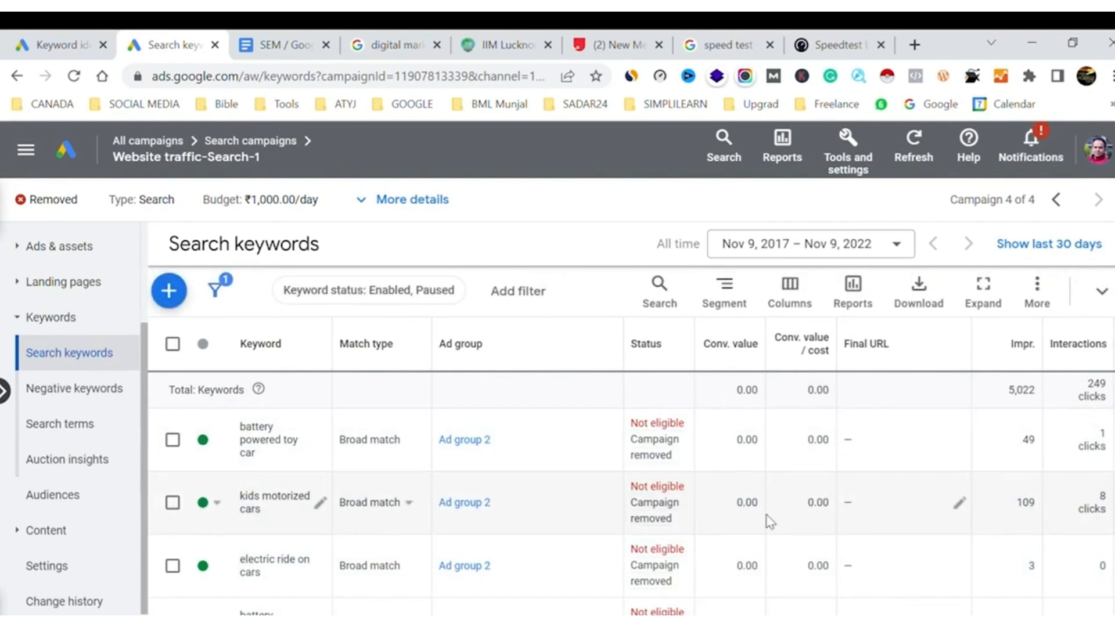
Examine the historical expected CTR, landing page experience, ad relevance and cost per conversion columns across the keywords
scroll(770, 521, "right", 10)
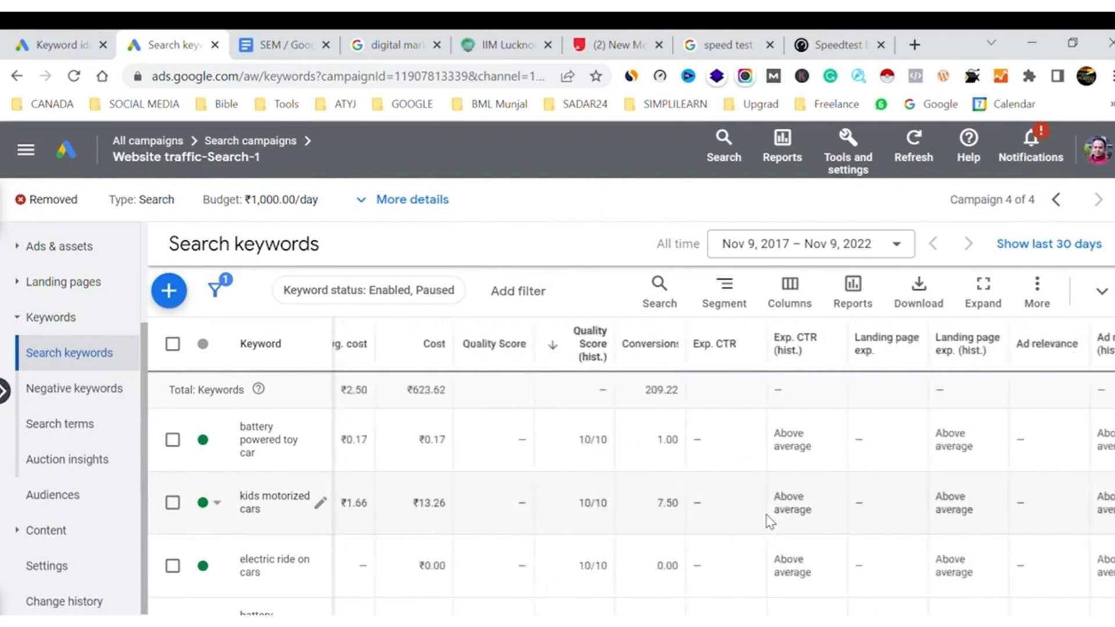
scroll(770, 521, "right", 2)
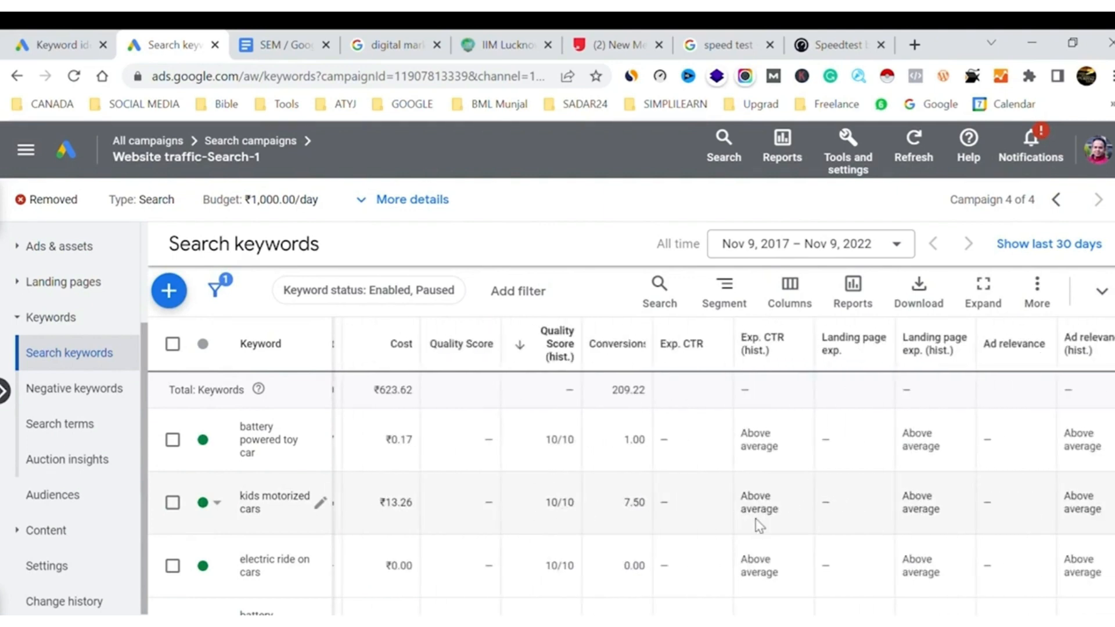
scroll(1013, 495, "right", 5)
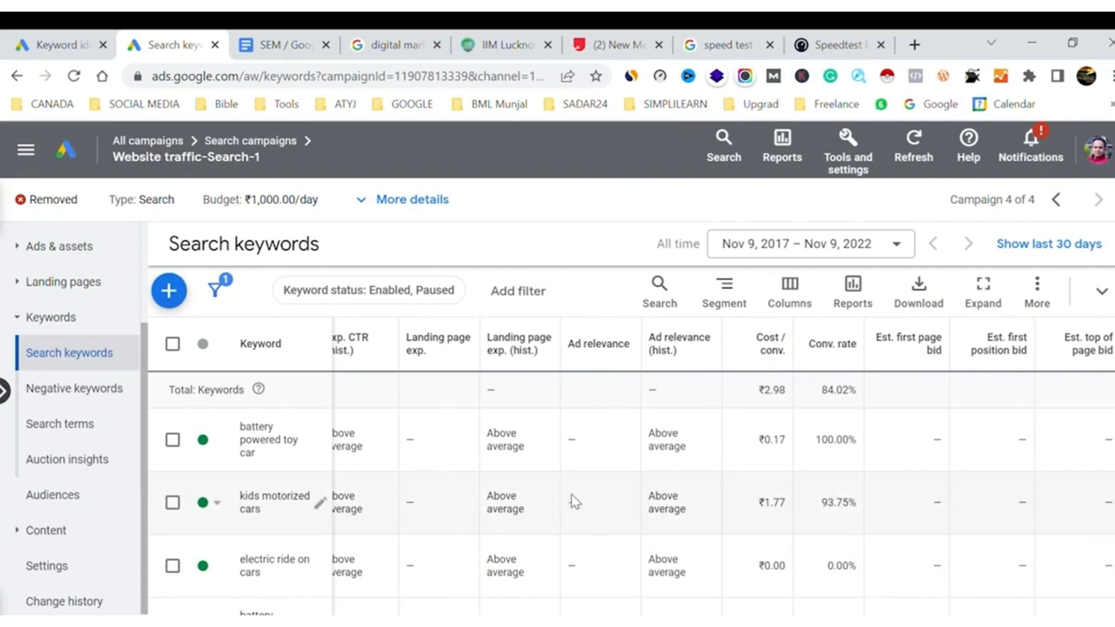
scroll(575, 503, "left", 10)
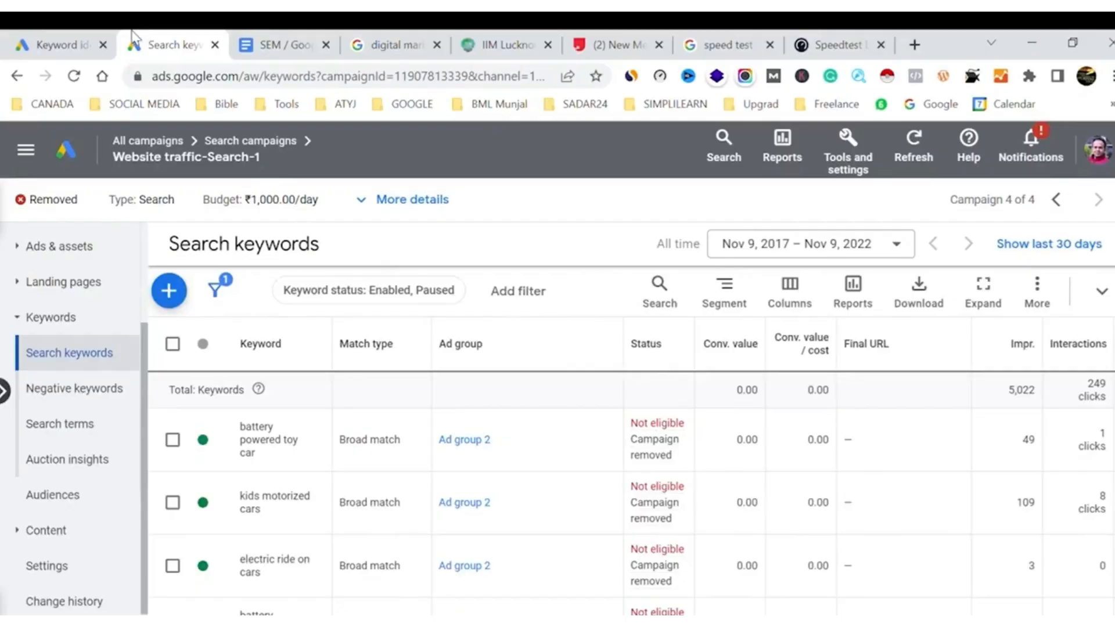
Switch to the Keyword Planner tab, leave the keyword plan and open the account's campaigns list
left_click(98, 41)
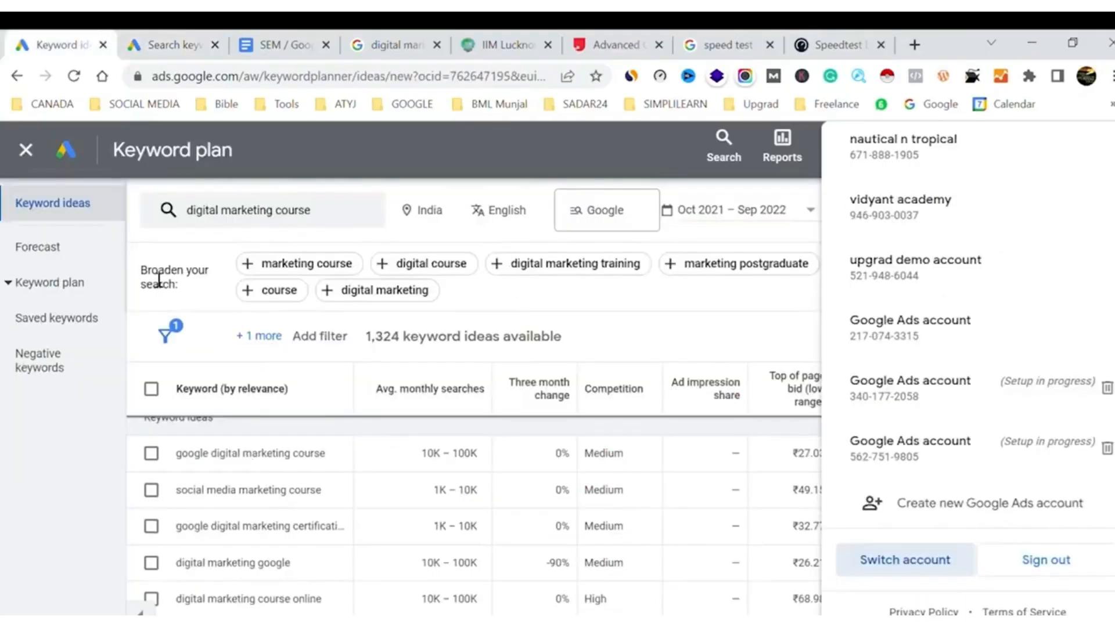
left_click(58, 489)
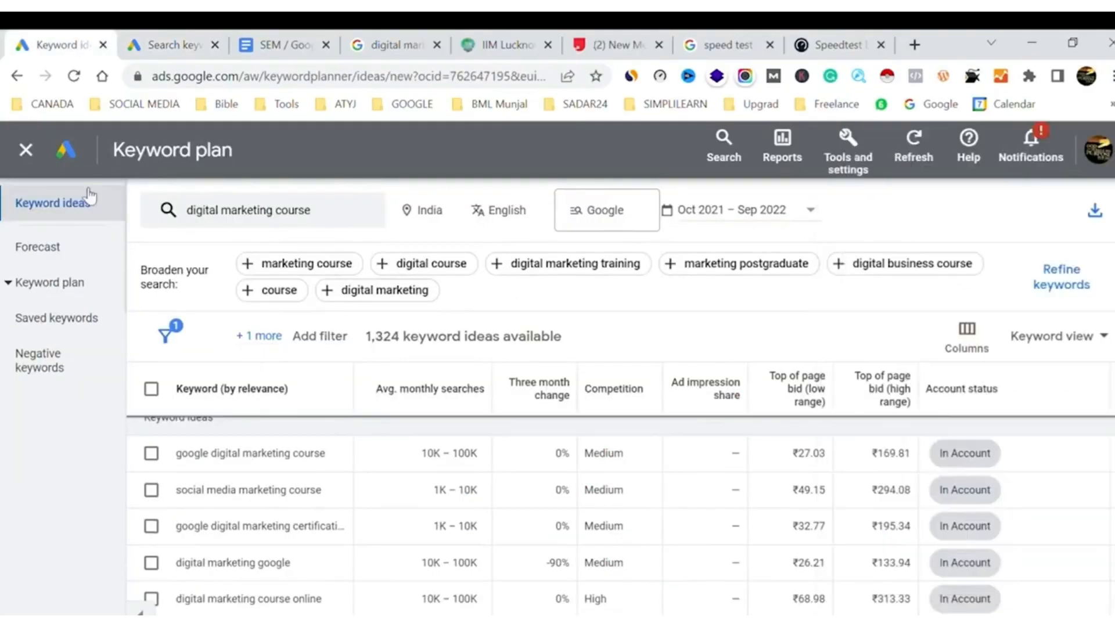
left_click(26, 151)
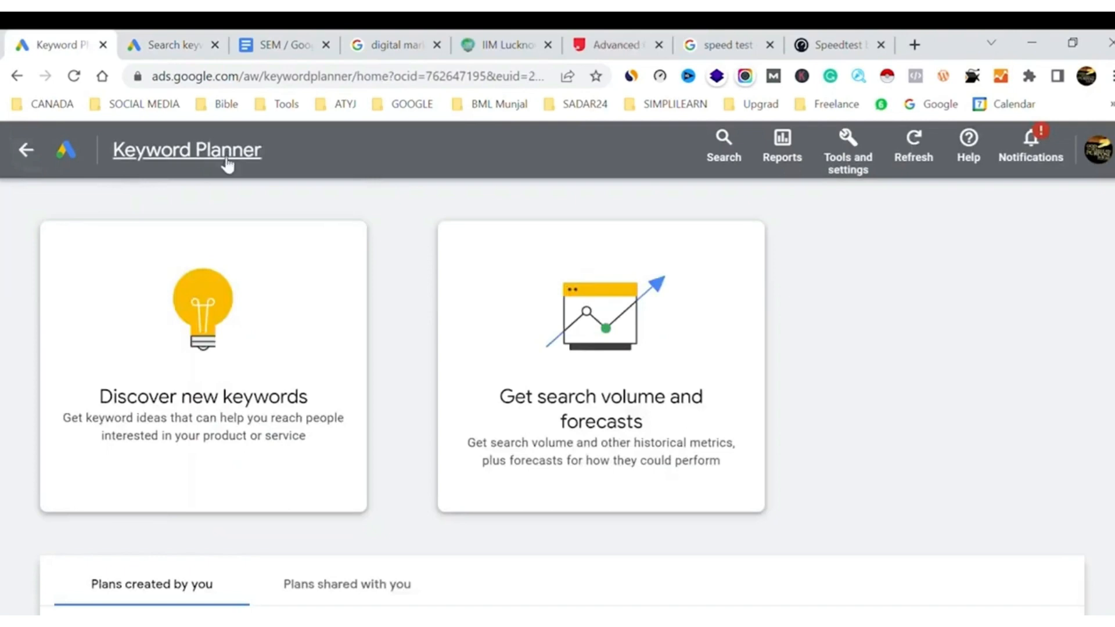
left_click(30, 152)
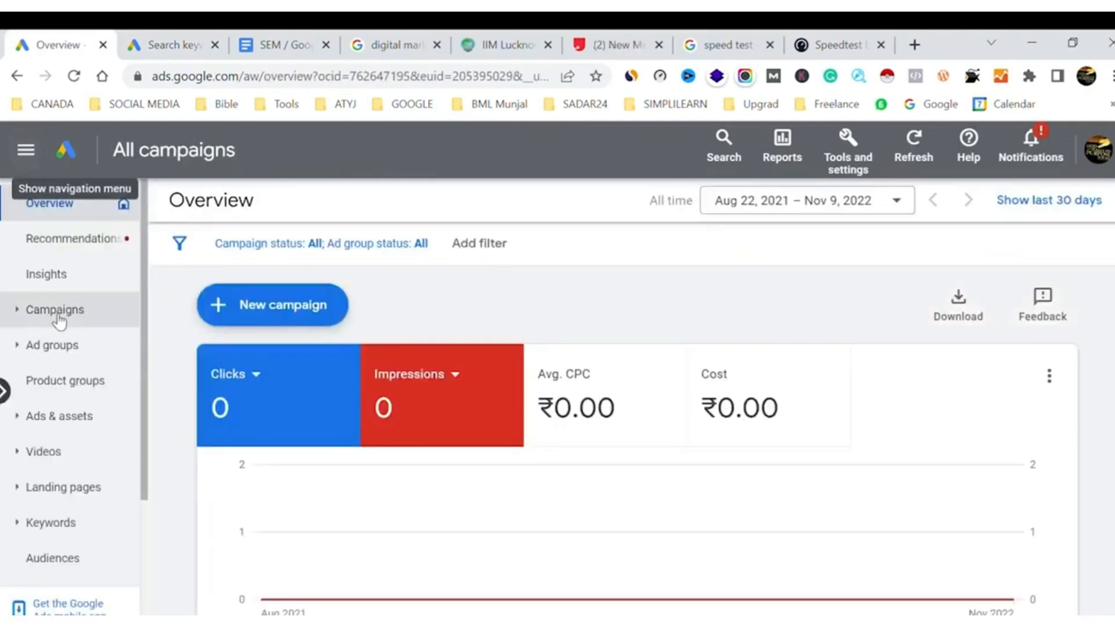
left_click(58, 320)
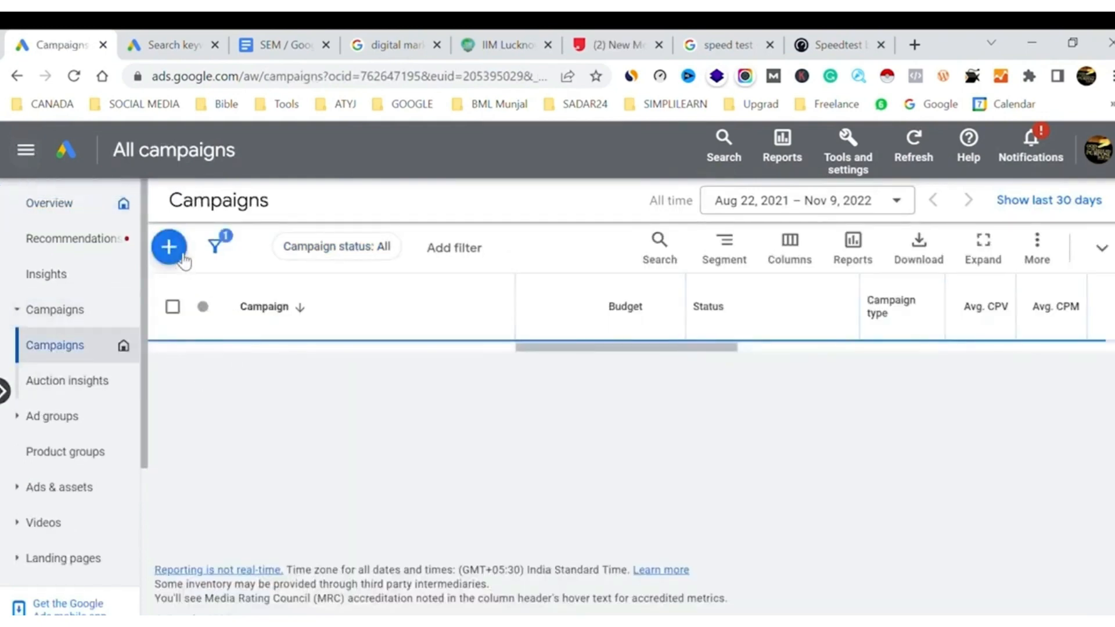
Start a new campaign and choose to create it without a goal's guidance
left_click(183, 264)
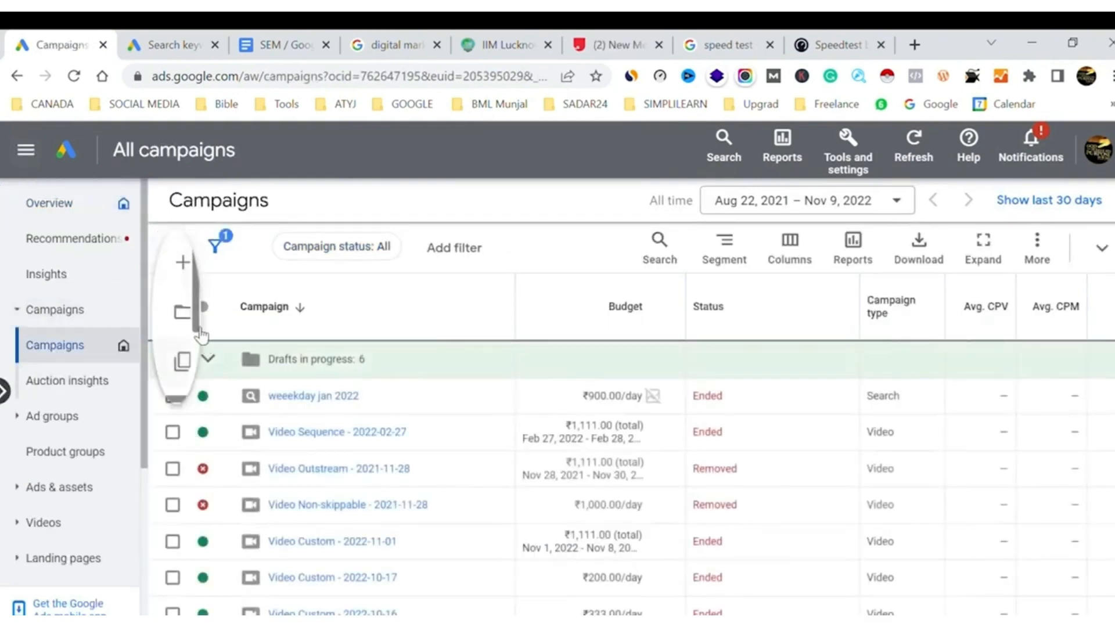
mouse_move(189, 284)
left_click(242, 277)
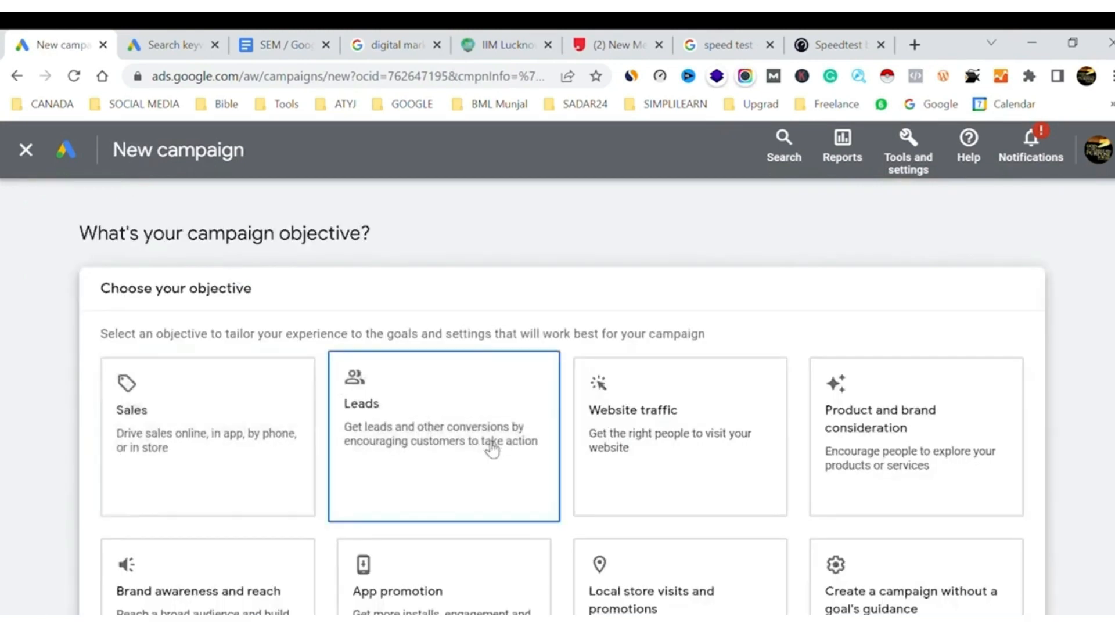
scroll(909, 290, "down", 3)
left_click(911, 291)
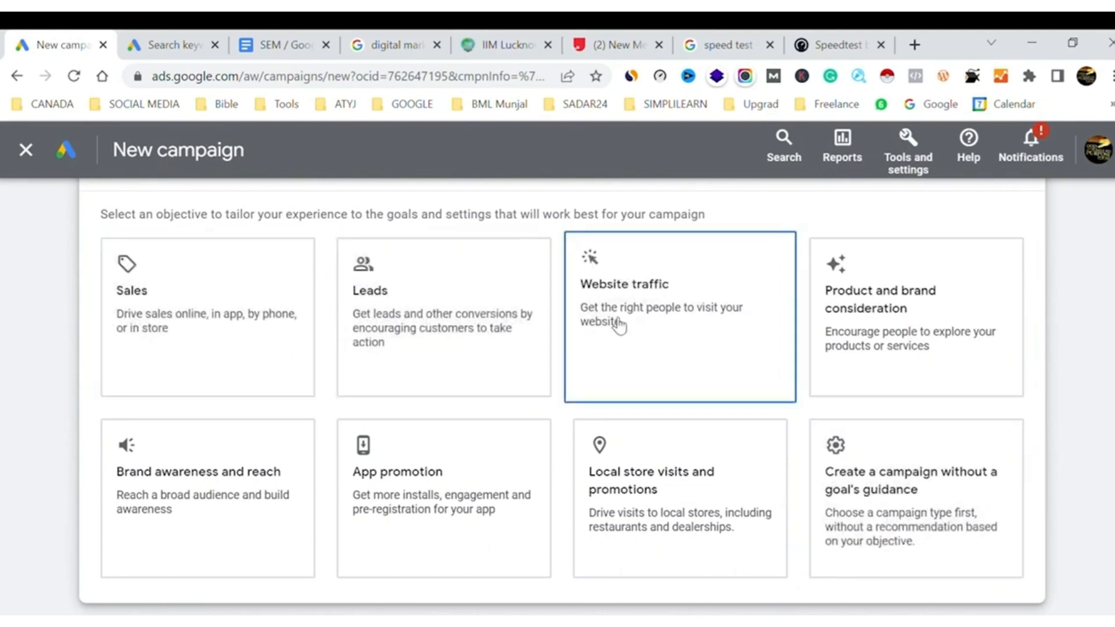
left_click(878, 473)
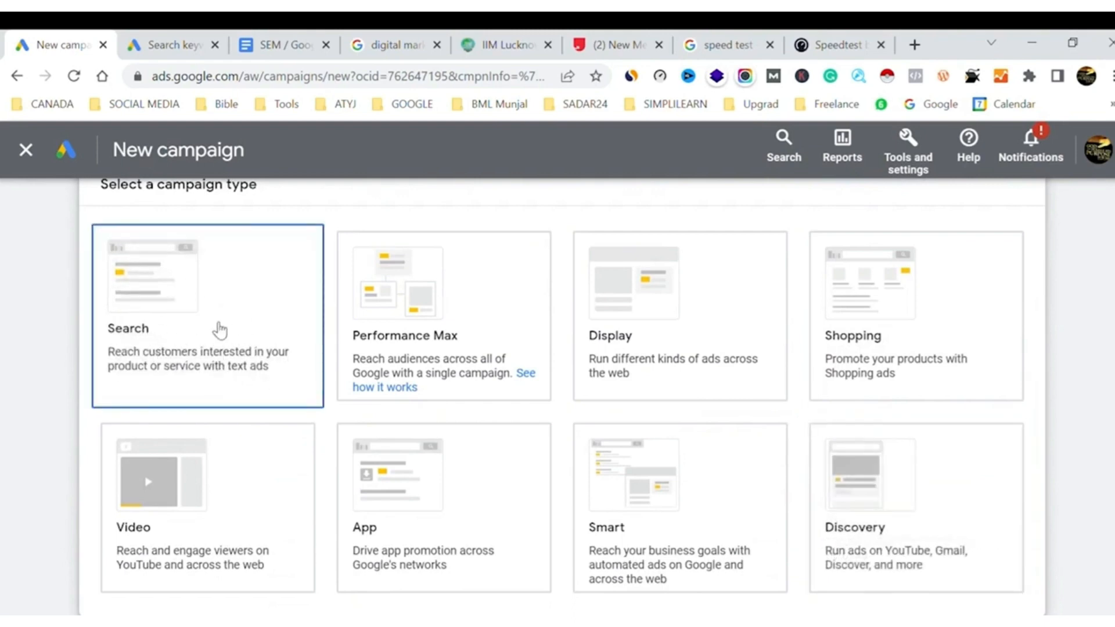
Choose Search as the campaign type and continue with the account default conversion goals
left_click(219, 330)
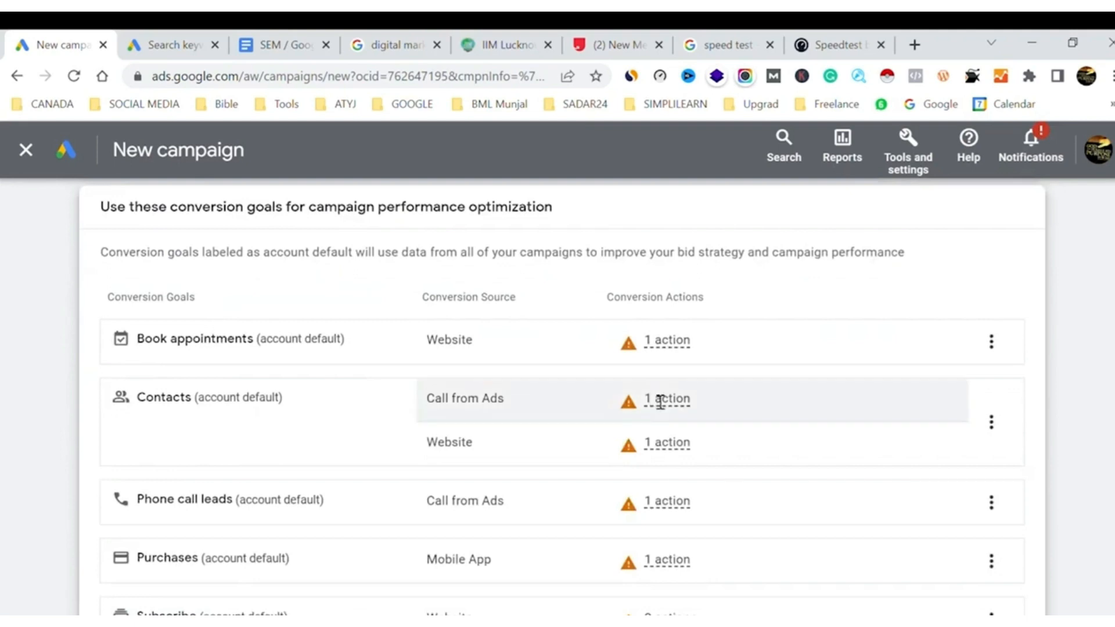
scroll(656, 401, "down", 3)
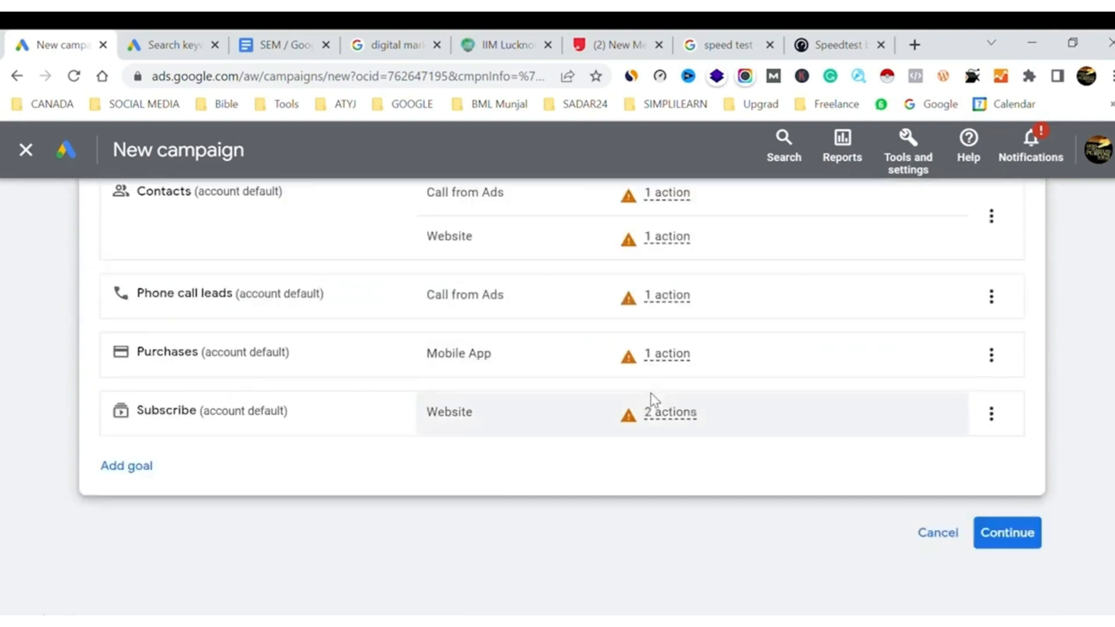
left_click(1037, 539)
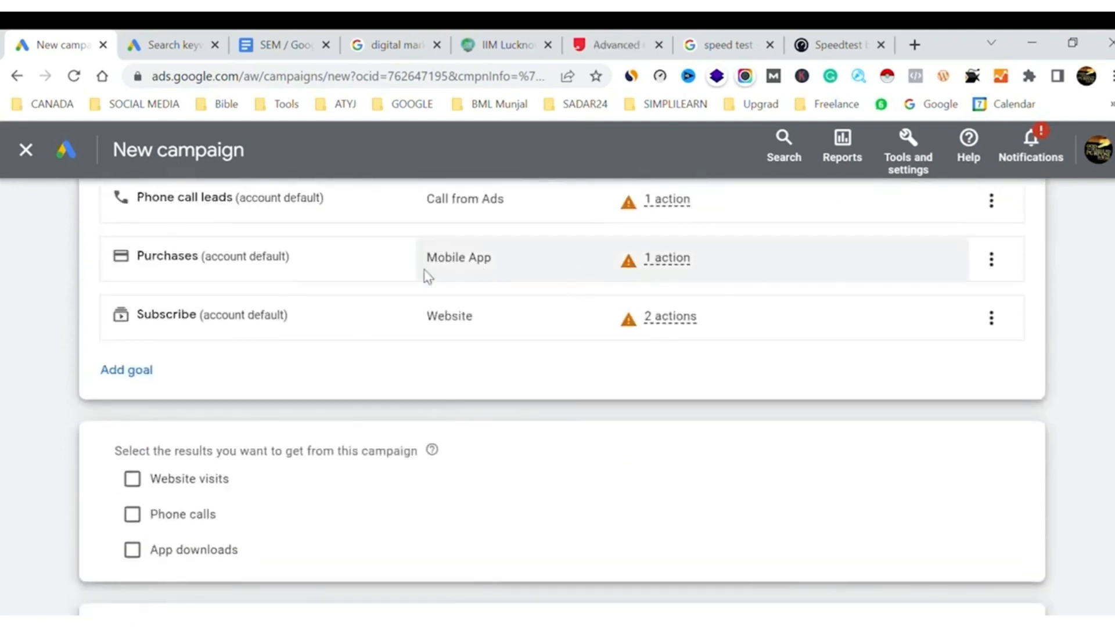
Select website visits as the result wanted from the campaign
mouse_move(730, 306)
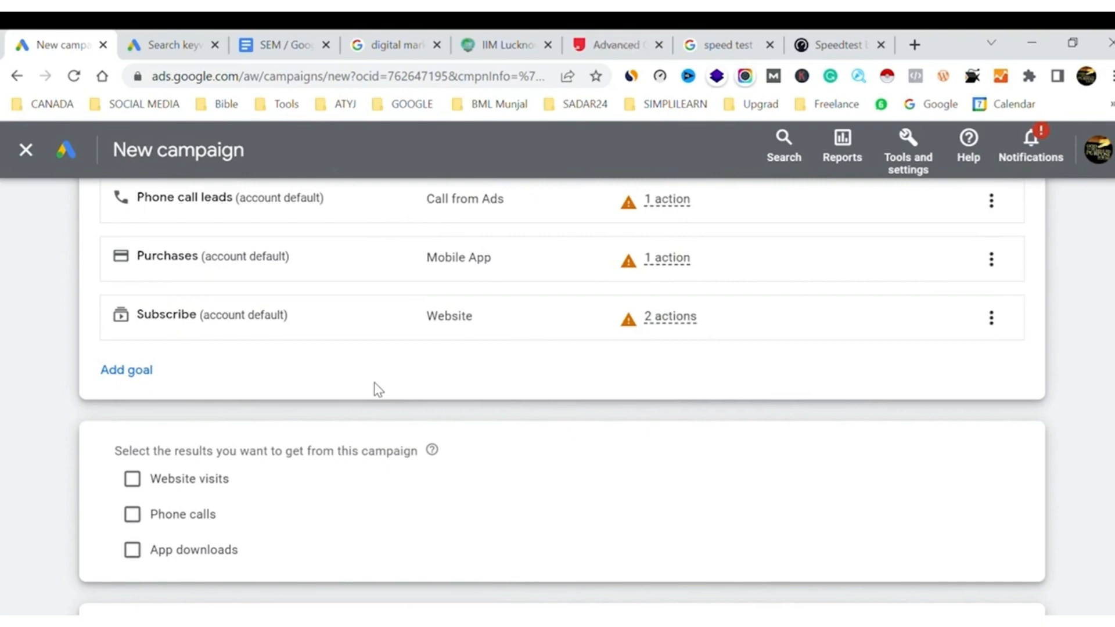
left_click(133, 481)
scroll(503, 423, "down", 3)
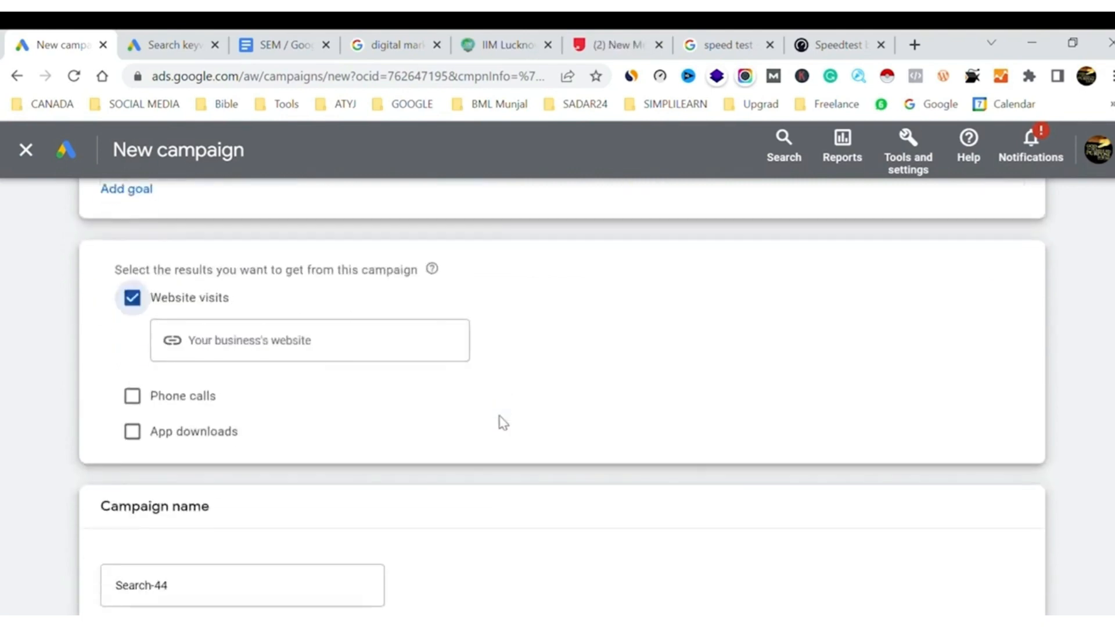
Close the upGrad and IIM Lucknow pages and return to the digital marketing course search results
left_click(340, 356)
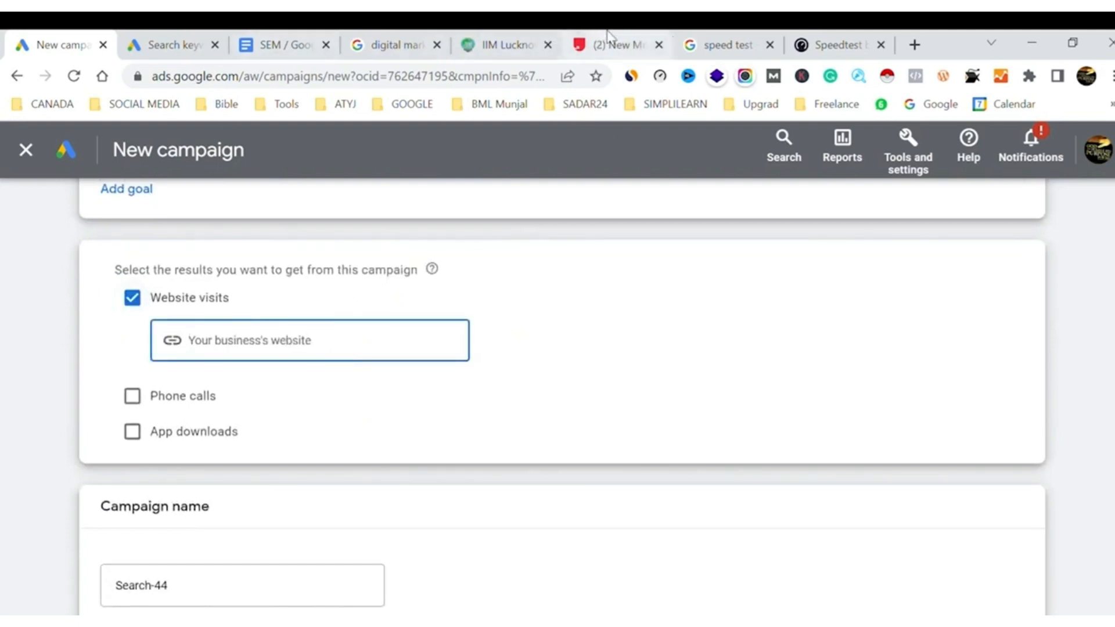
left_click(601, 44)
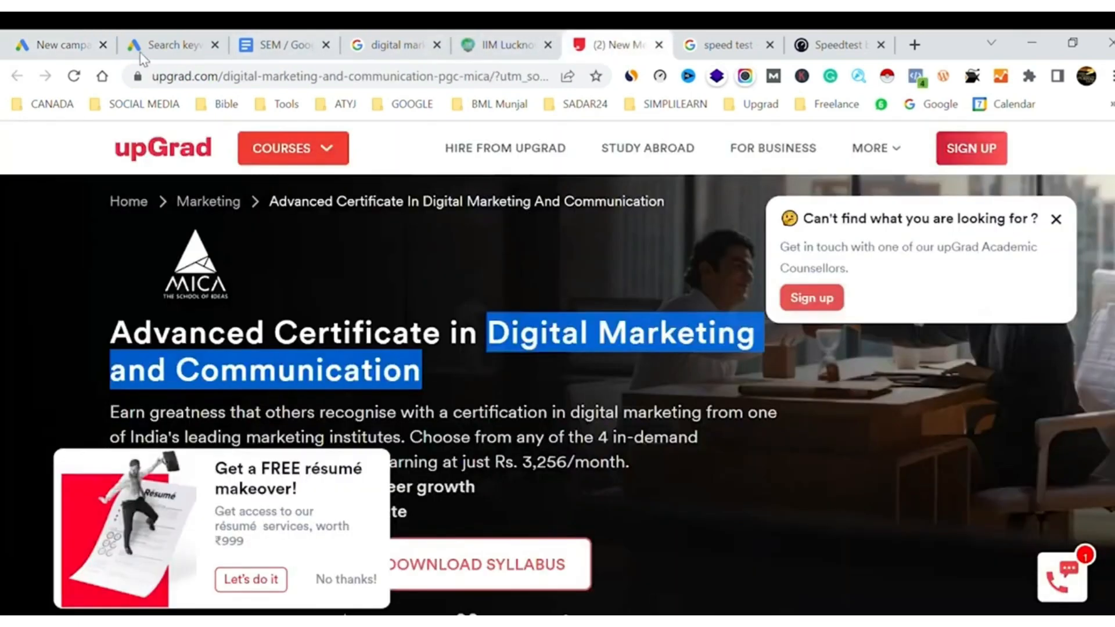
left_click(658, 44)
left_click(512, 36)
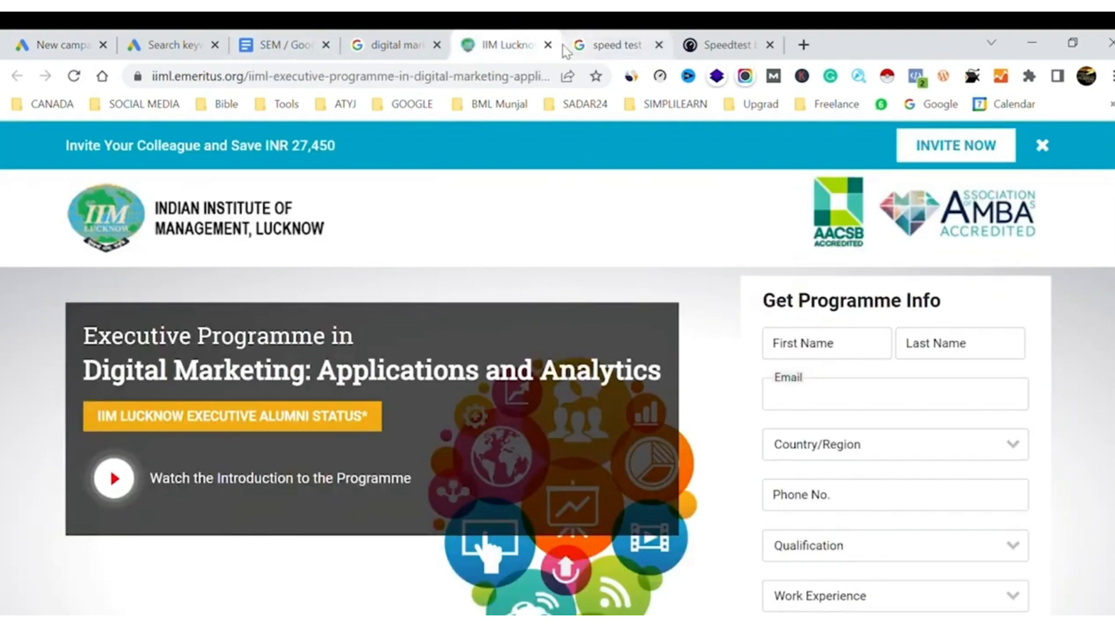
left_click(548, 45)
left_click(411, 37)
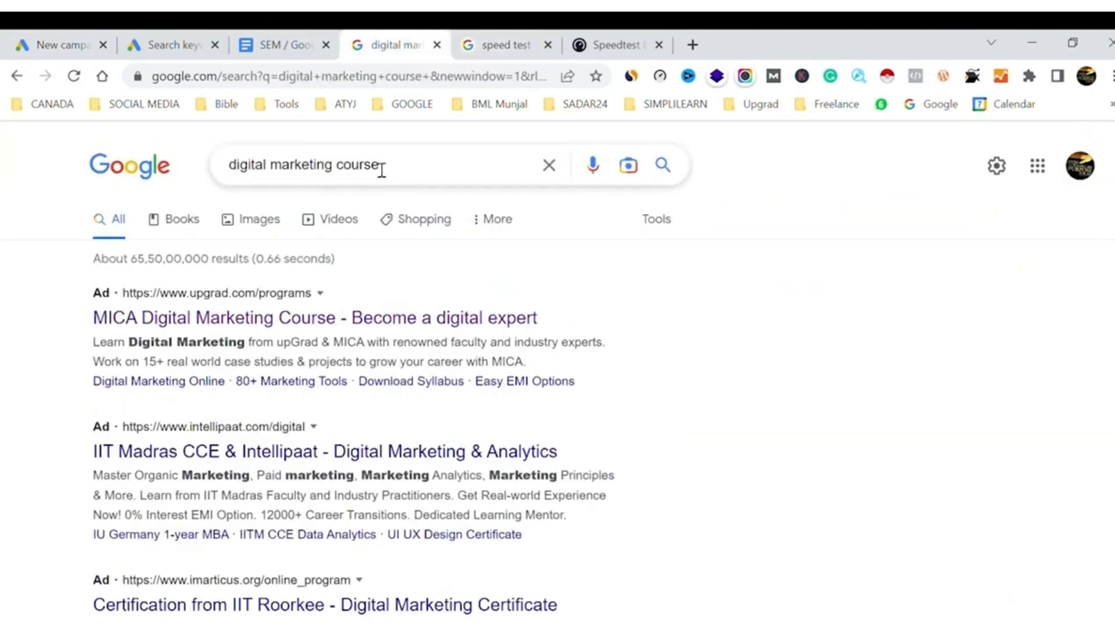
Search Google for "digital marketing course simplilearn" and open Simplilearn's Digital Marketing Certification Training Courses page
left_click(469, 175)
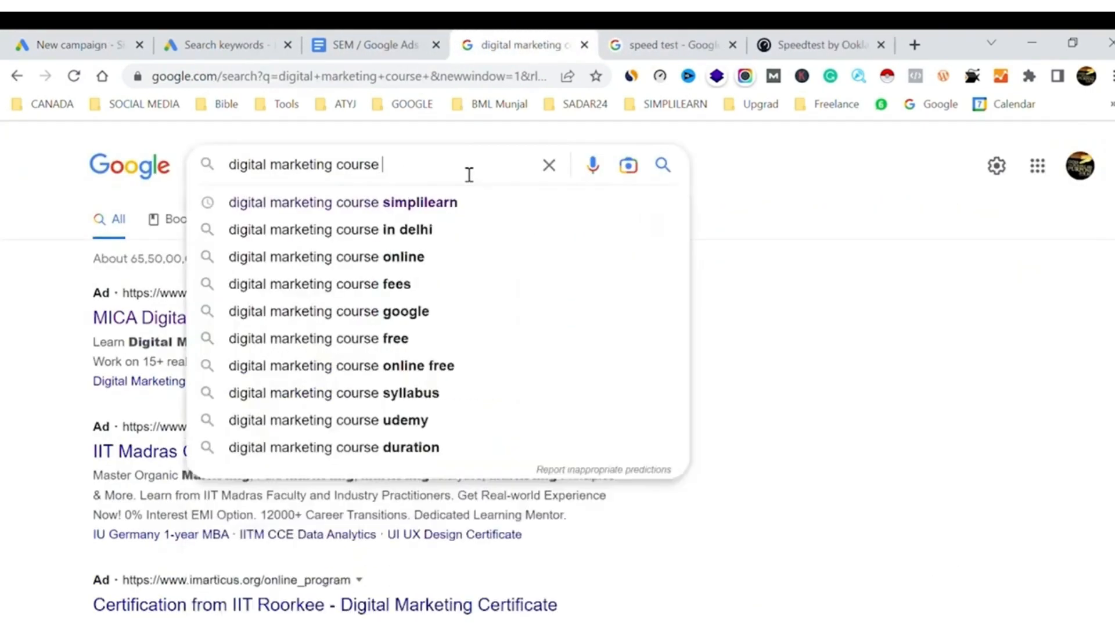
left_click(391, 204)
scroll(251, 405, "down", 7)
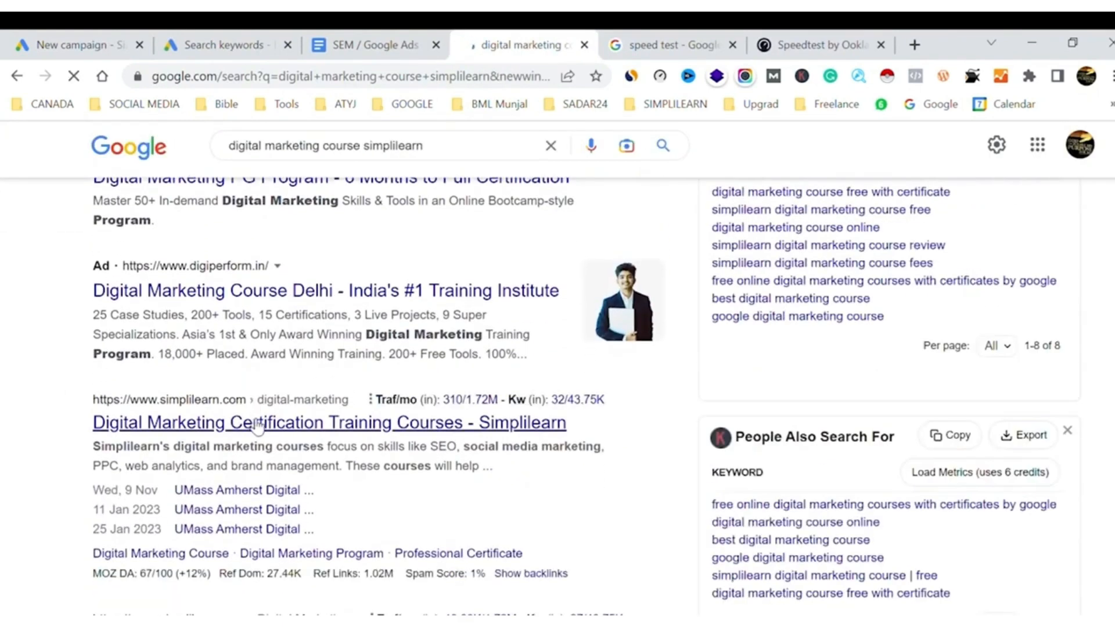
left_click(250, 423)
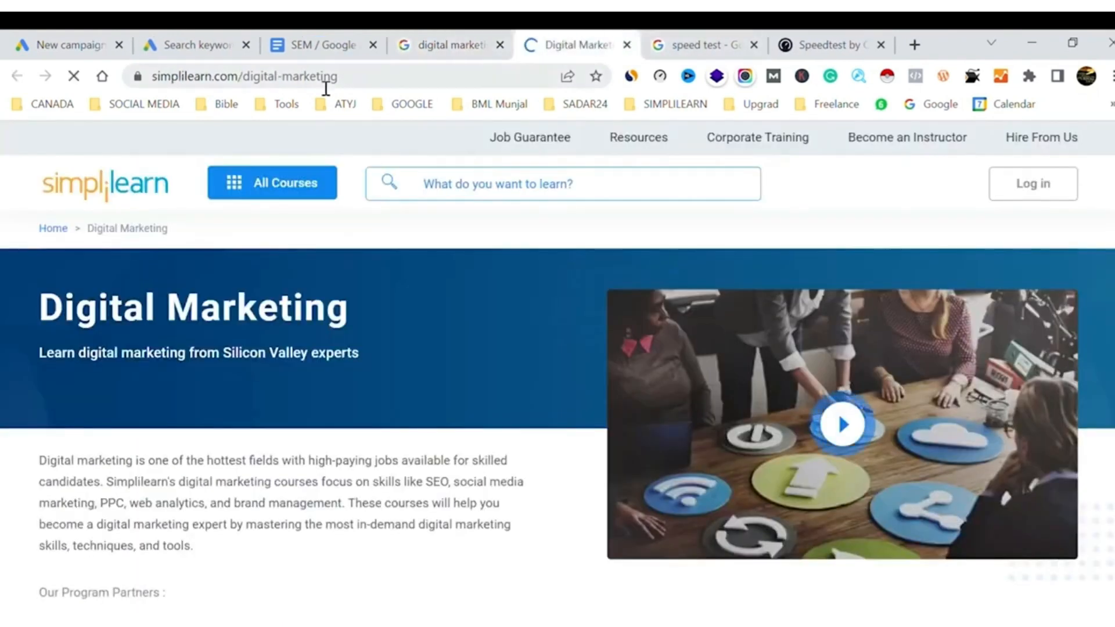
left_click(320, 81)
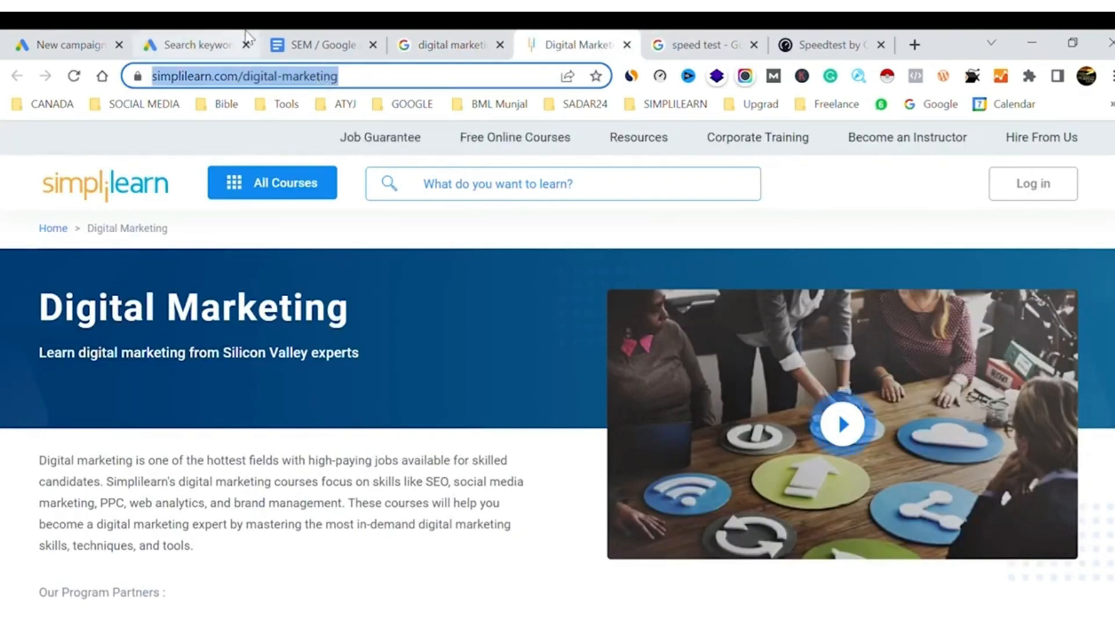
left_click(111, 45)
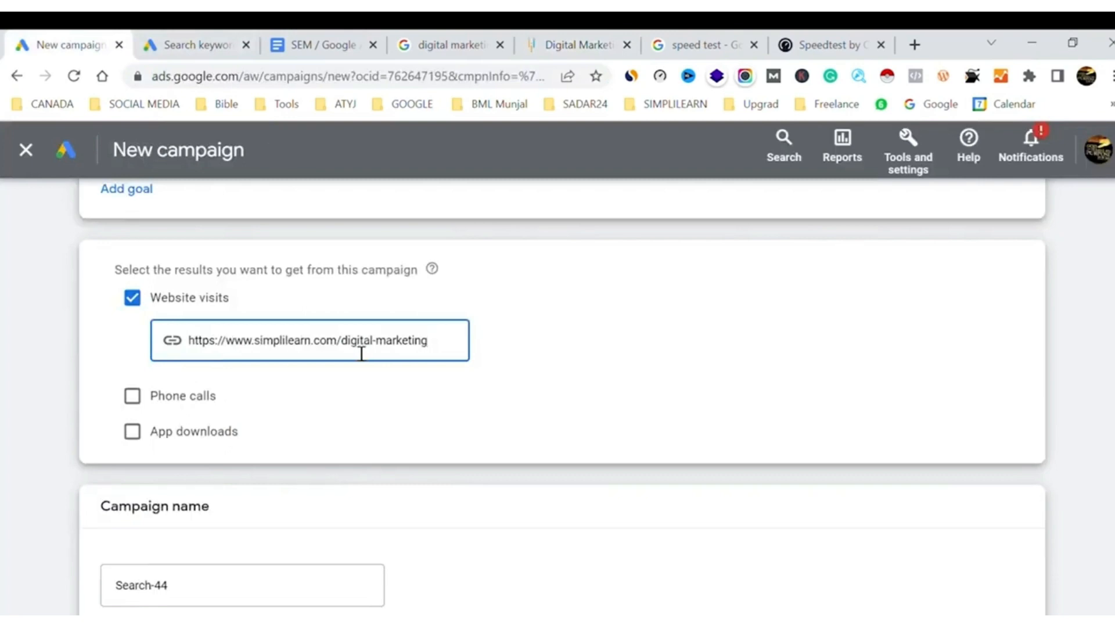
left_click_drag(341, 349, 460, 348)
key("BackSpace")
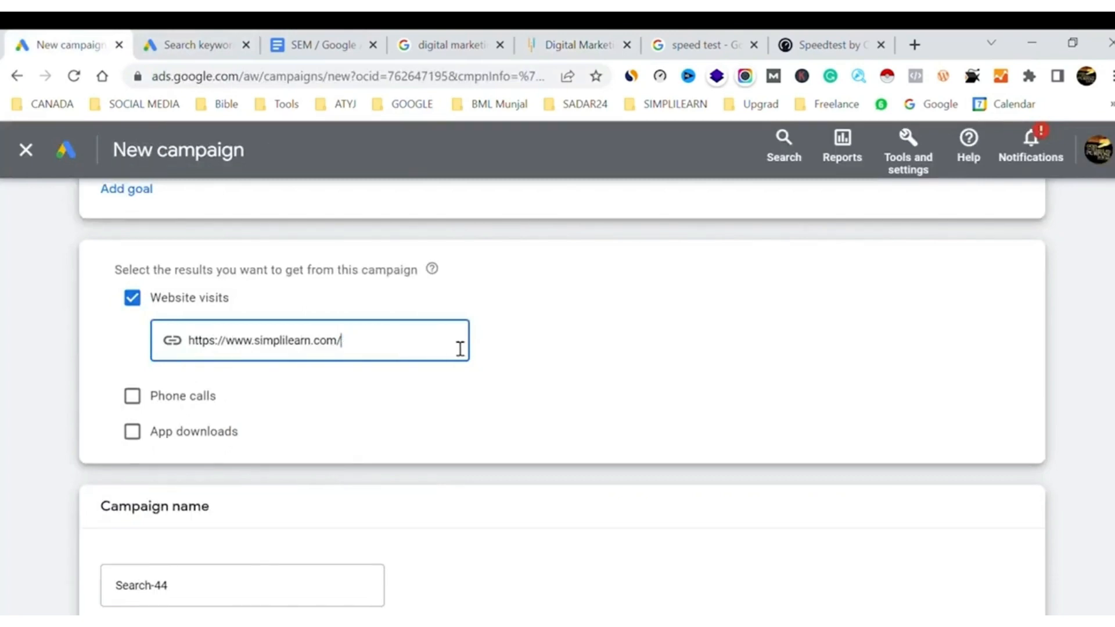
left_click(703, 366)
Name the campaign "nov search Ad" and continue by starting a new campaign instead of finishing the saved draft
left_click(259, 584)
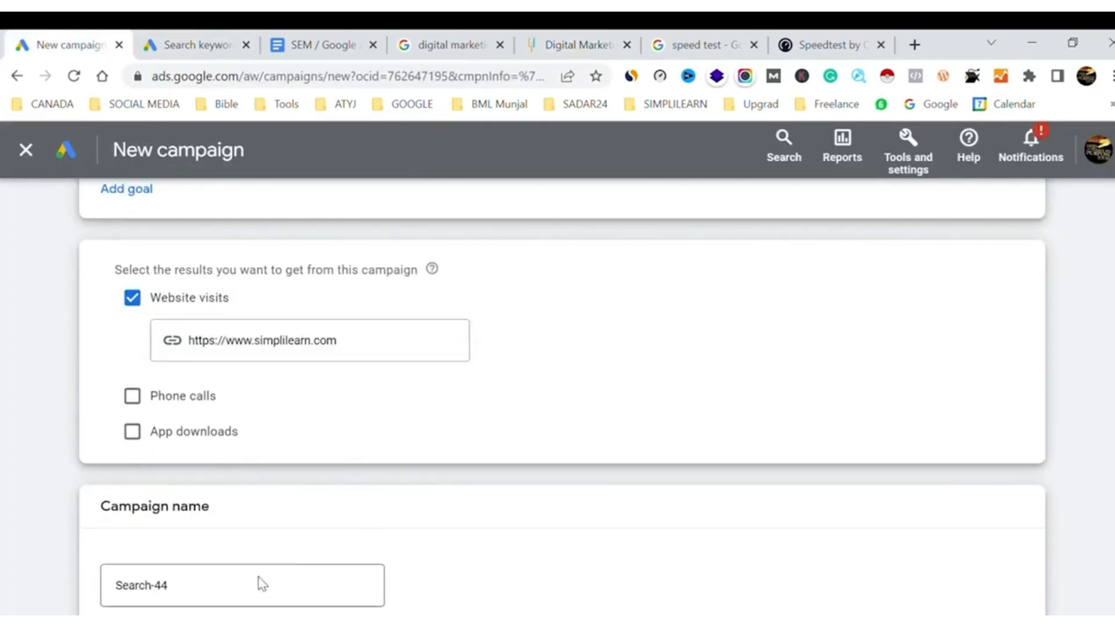
triple_click(158, 594)
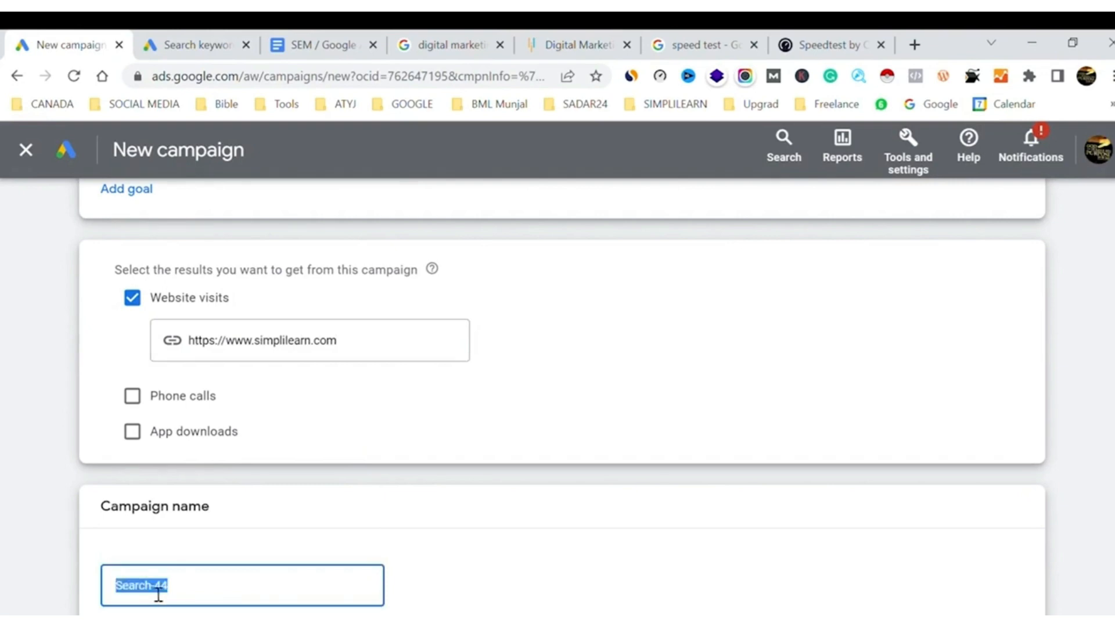
type("nov search Adel")
scroll(849, 462, "down", 3)
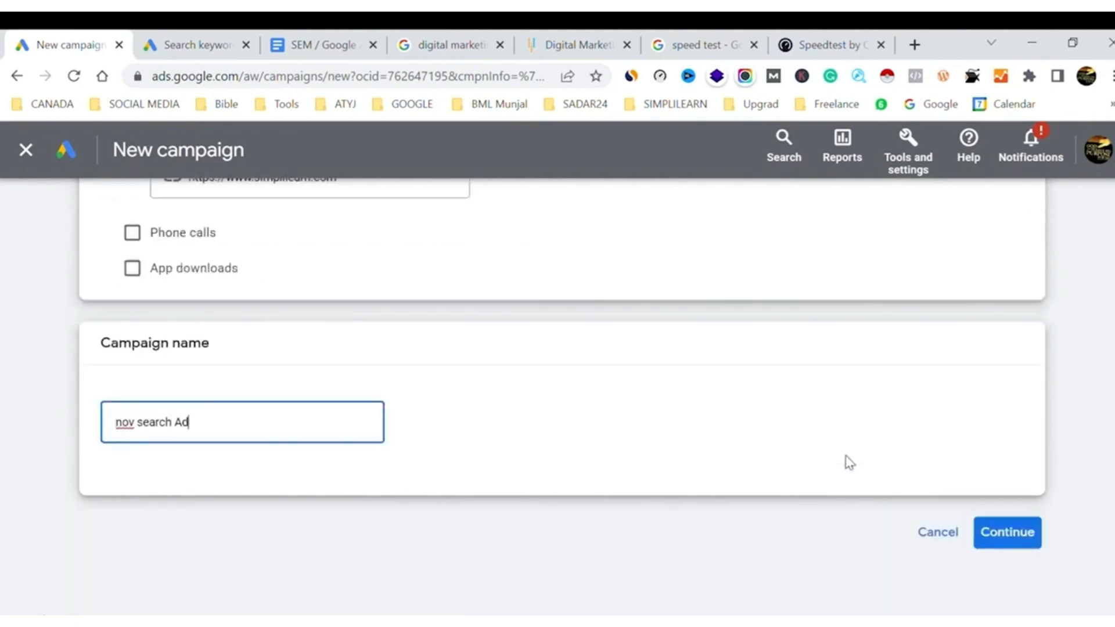
left_click(1034, 538)
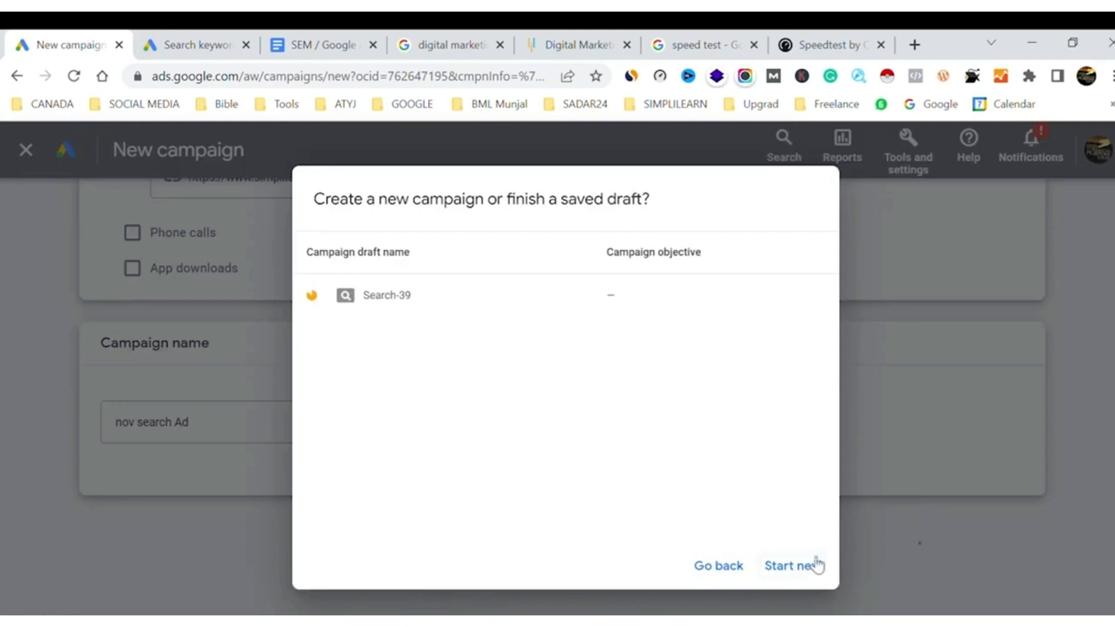
left_click(816, 565)
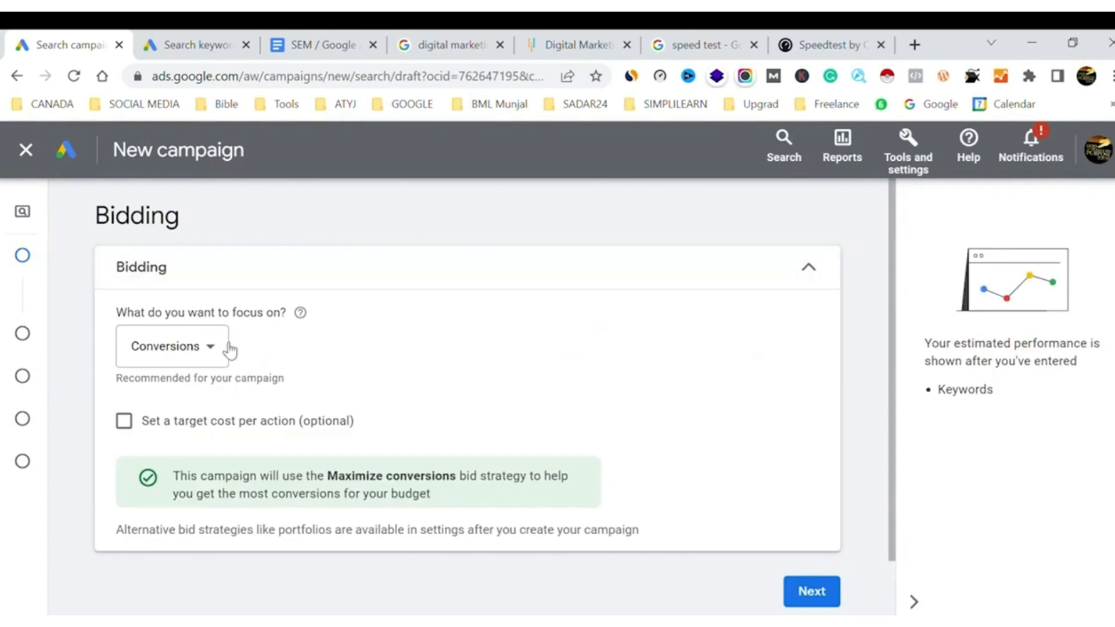
Focus bidding on clicks with a maximum CPC bid limit of ₹90 and proceed to the campaign settings
left_click(227, 349)
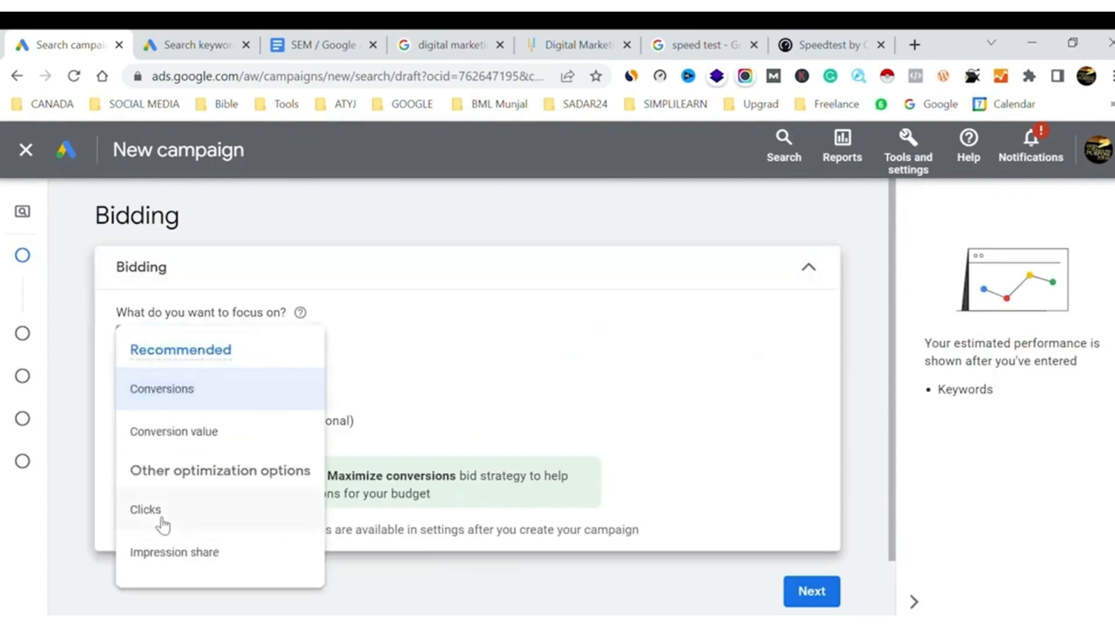
left_click(155, 522)
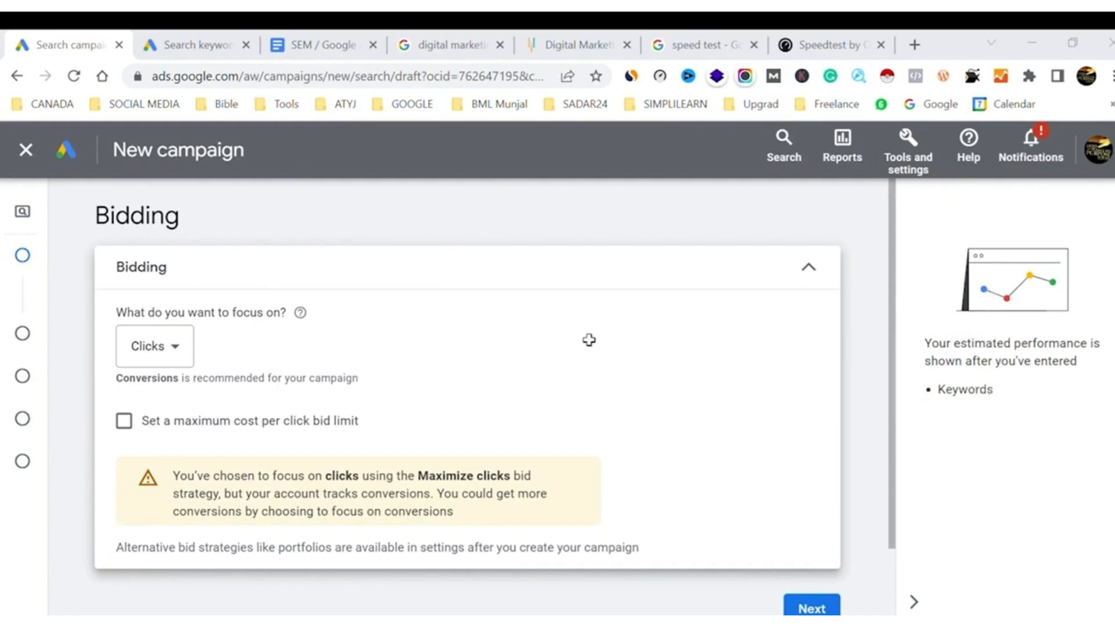
key("alt+Tab")
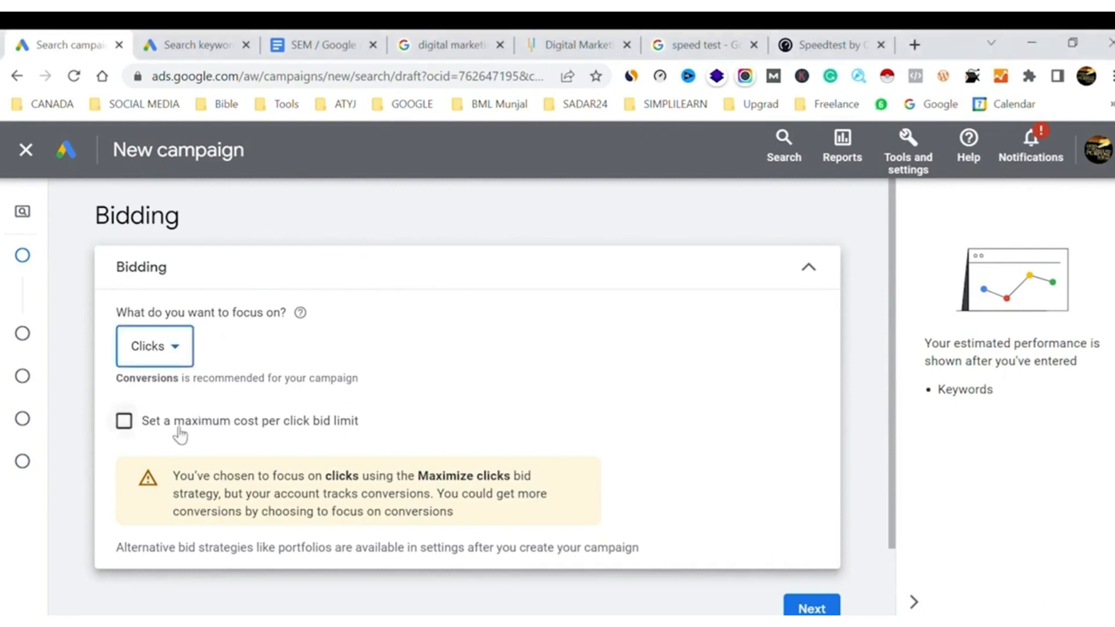
left_click(124, 422)
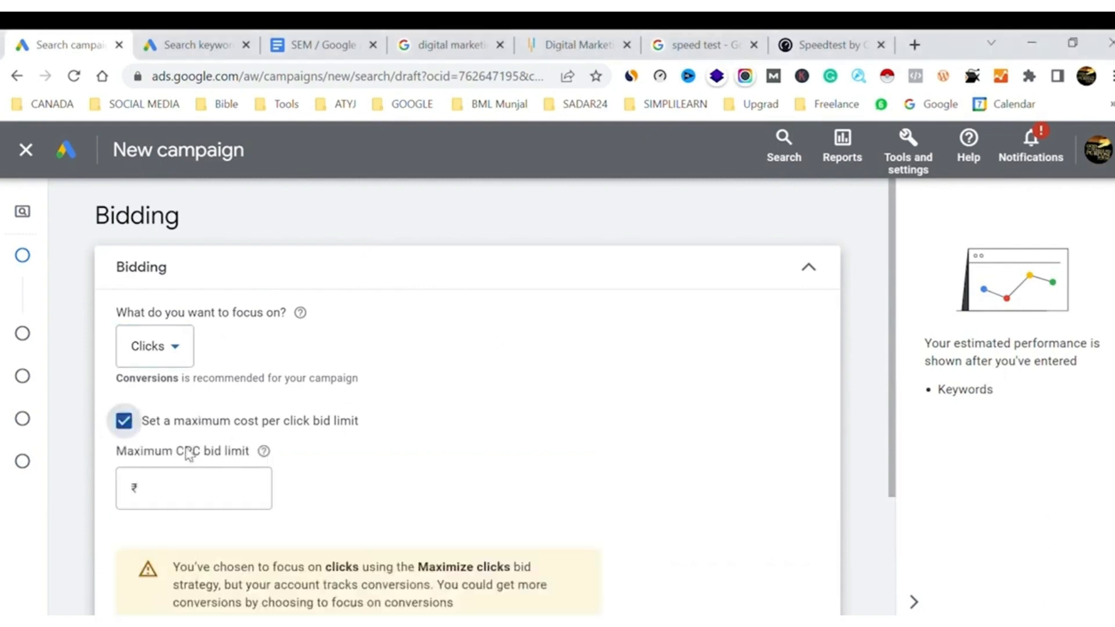
left_click(193, 491)
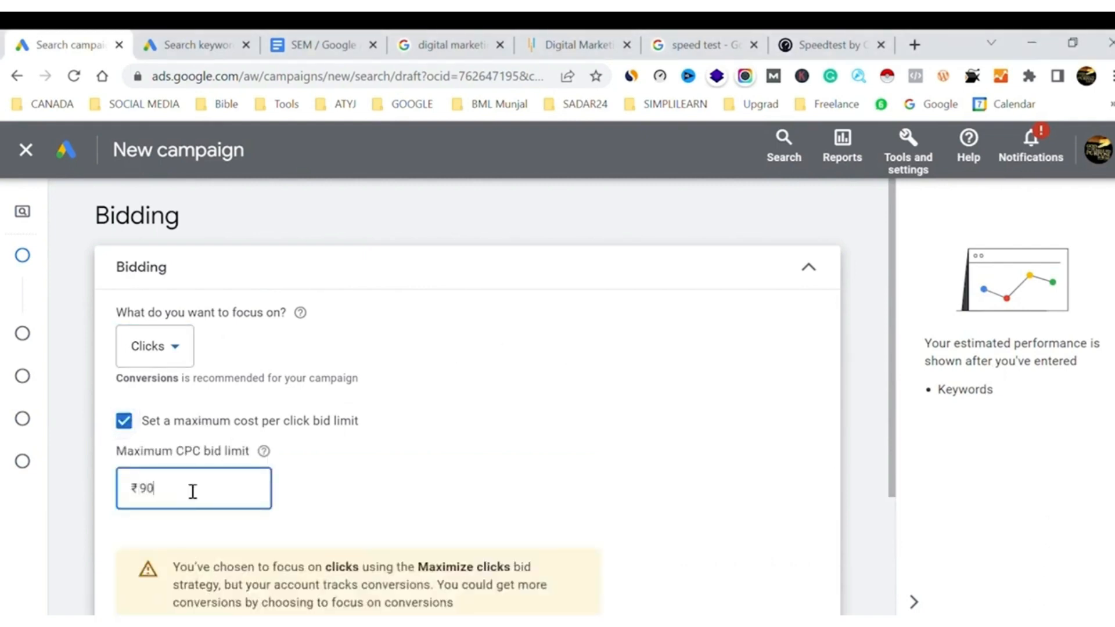
left_click(470, 407)
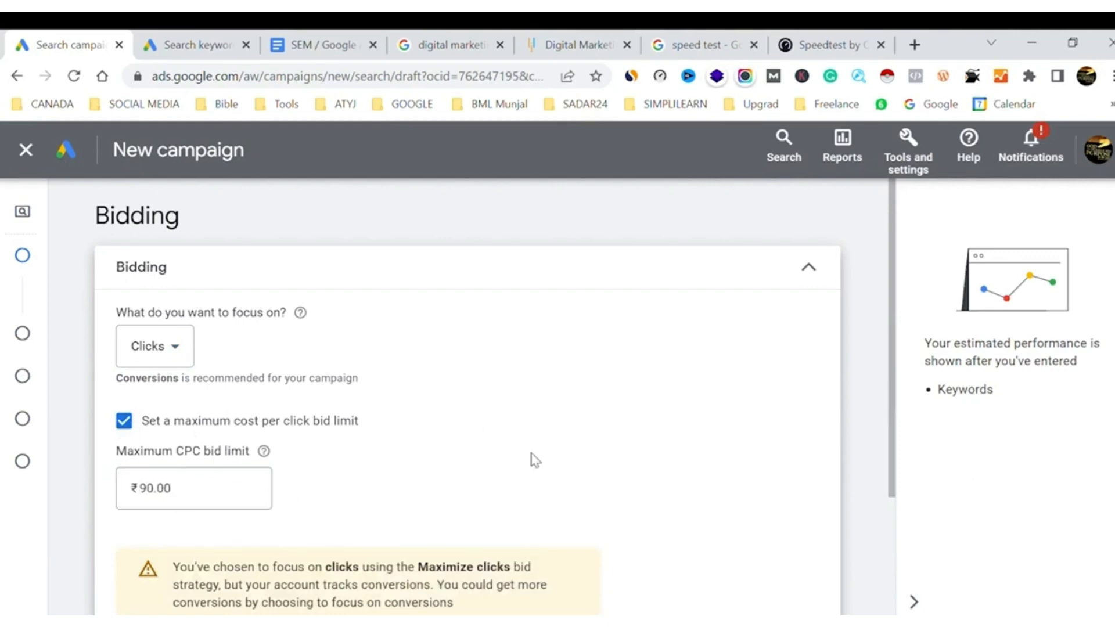
scroll(531, 459, "down", 3)
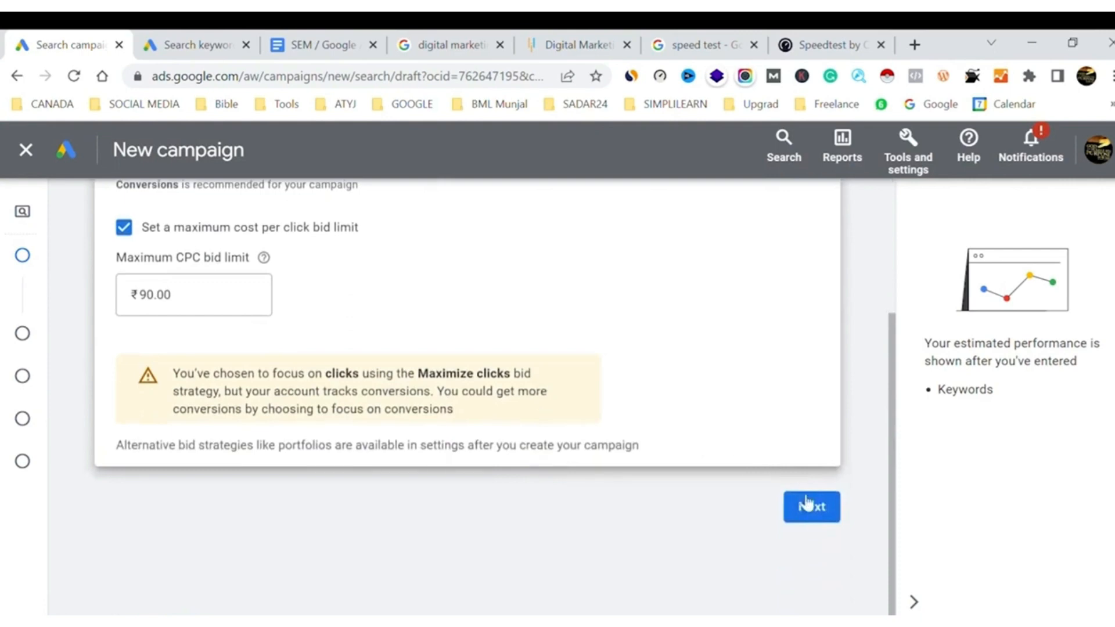
left_click(807, 512)
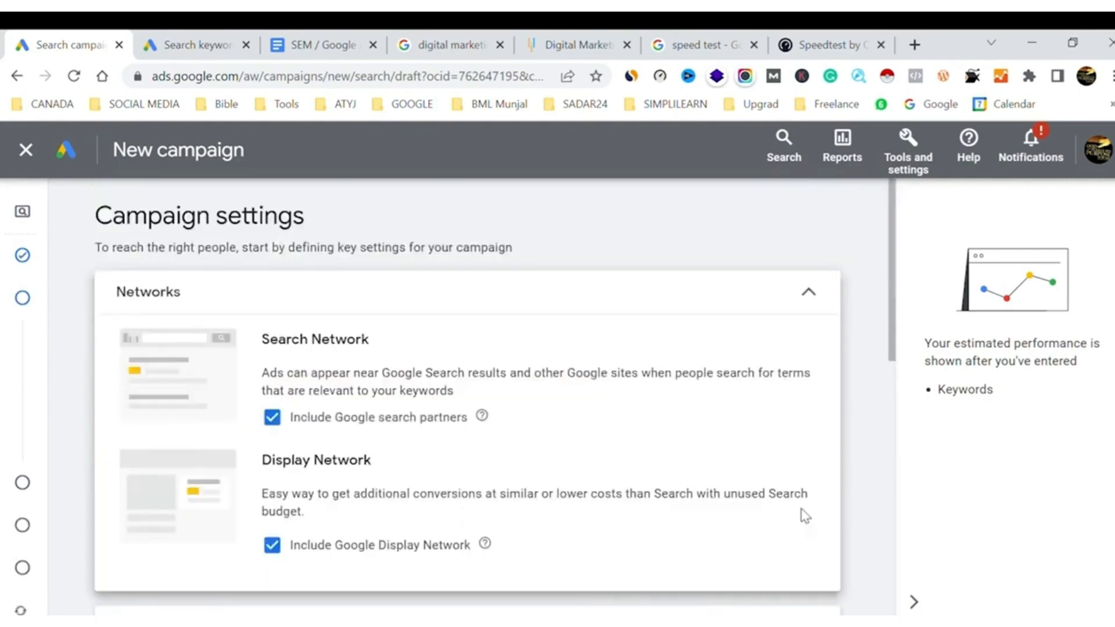
Exclude Google search partners and the Google Display Network from the campaign's networks
left_click(274, 417)
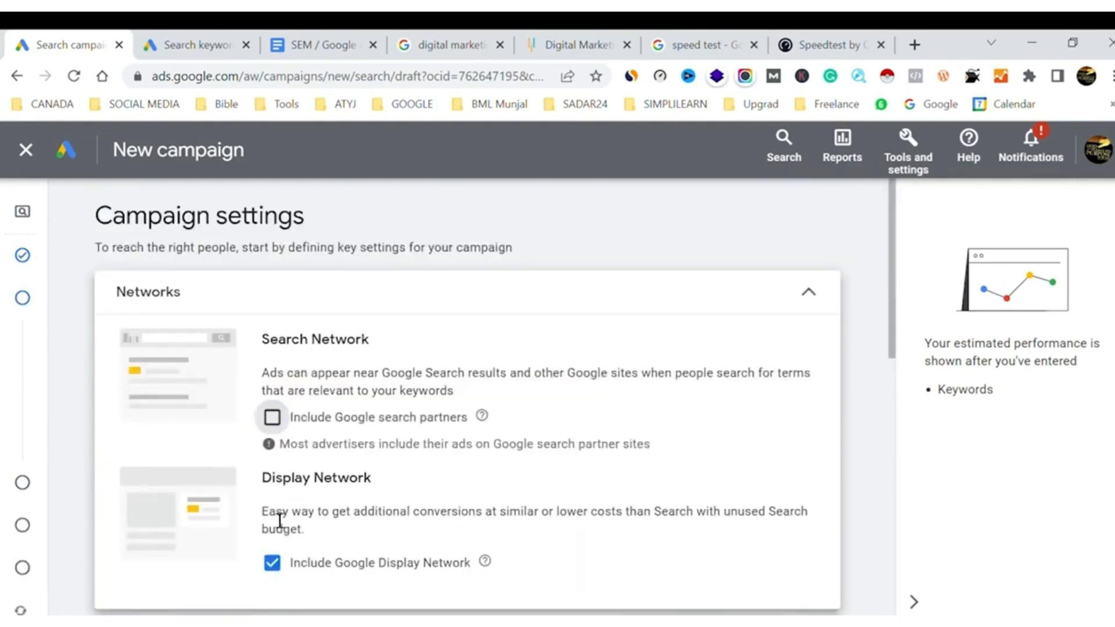
left_click(277, 563)
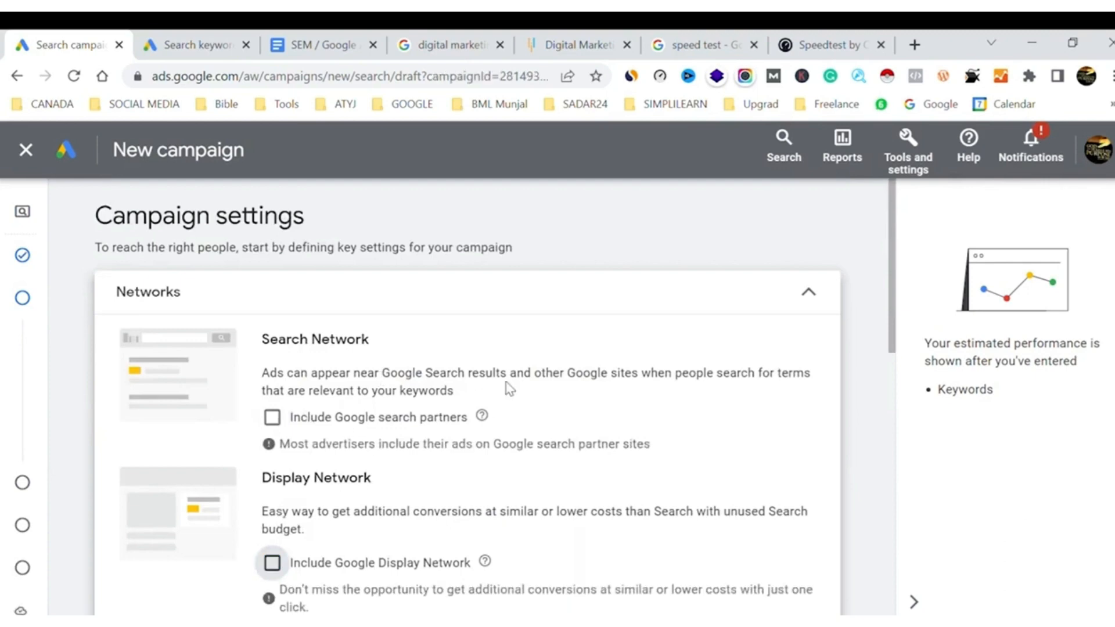
Switch location targeting to a custom location and target Delhi, India (union territory)
scroll(510, 388, "down", 8)
scroll(508, 388, "up", 2)
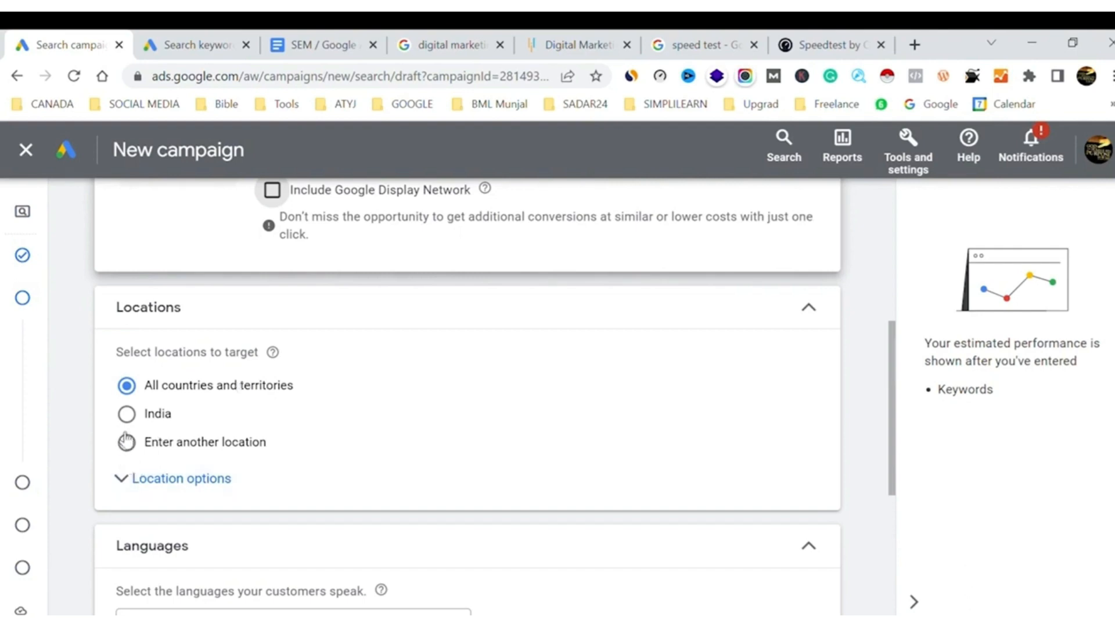
left_click(343, 411)
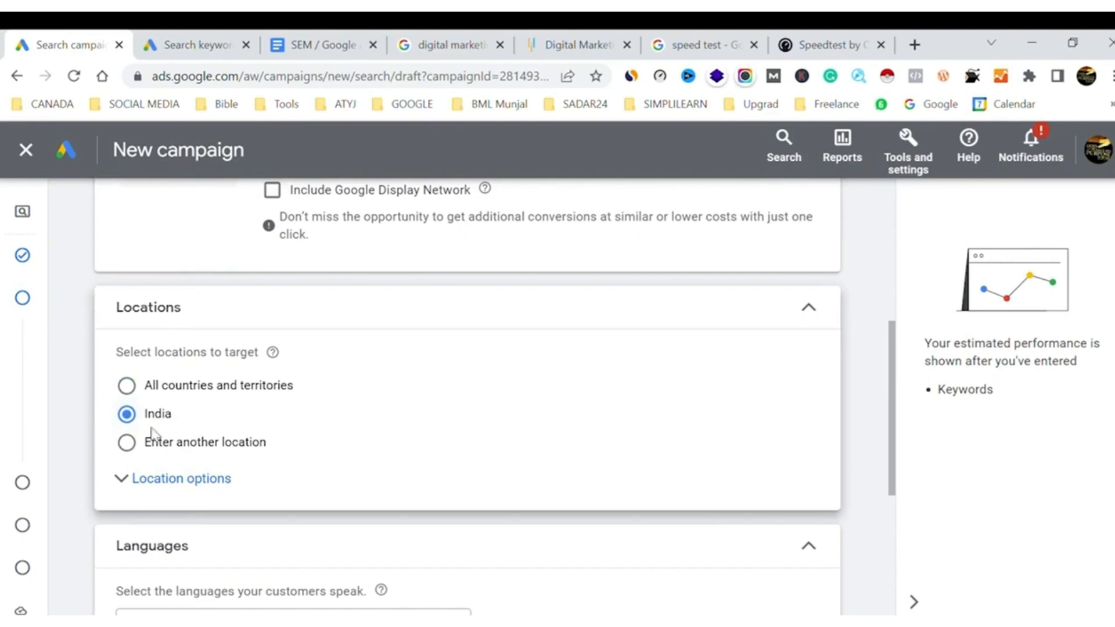
left_click(139, 454)
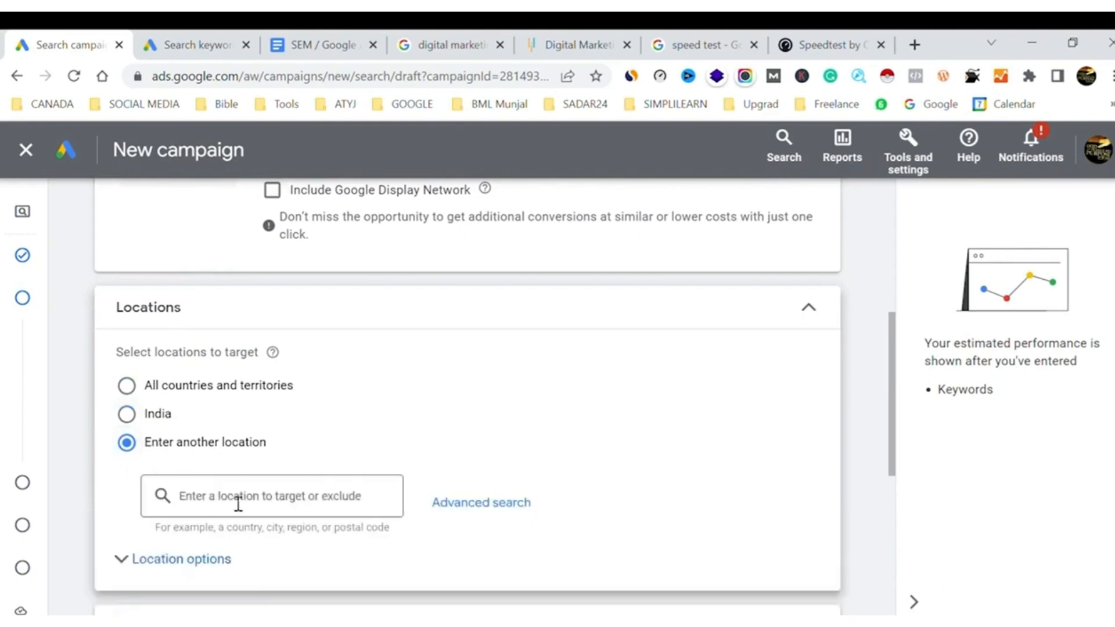
left_click(234, 506)
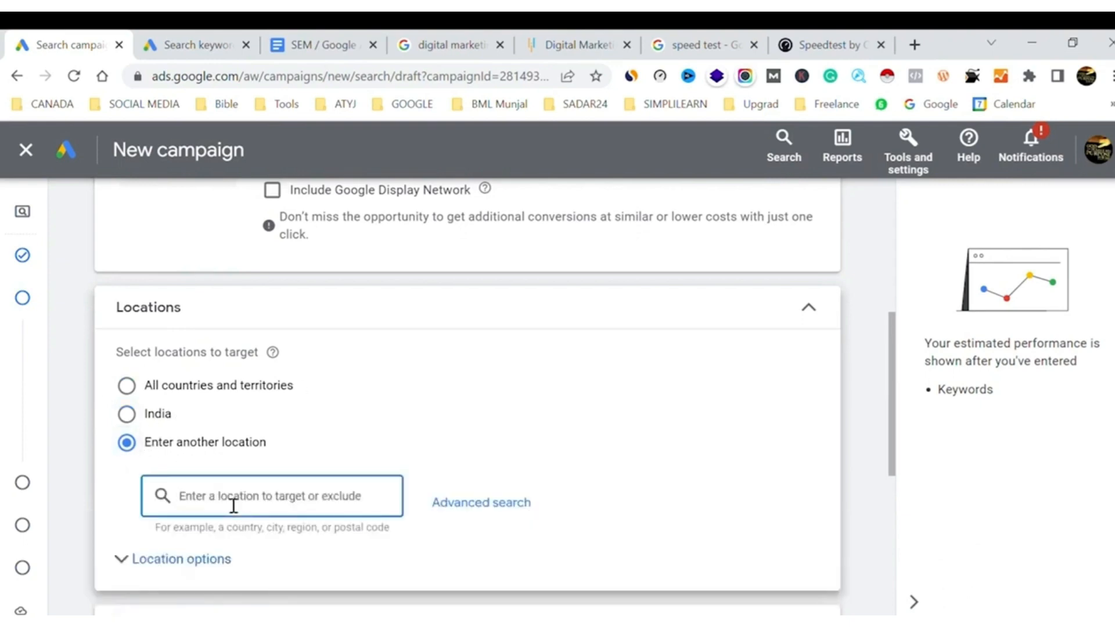
type("delhi")
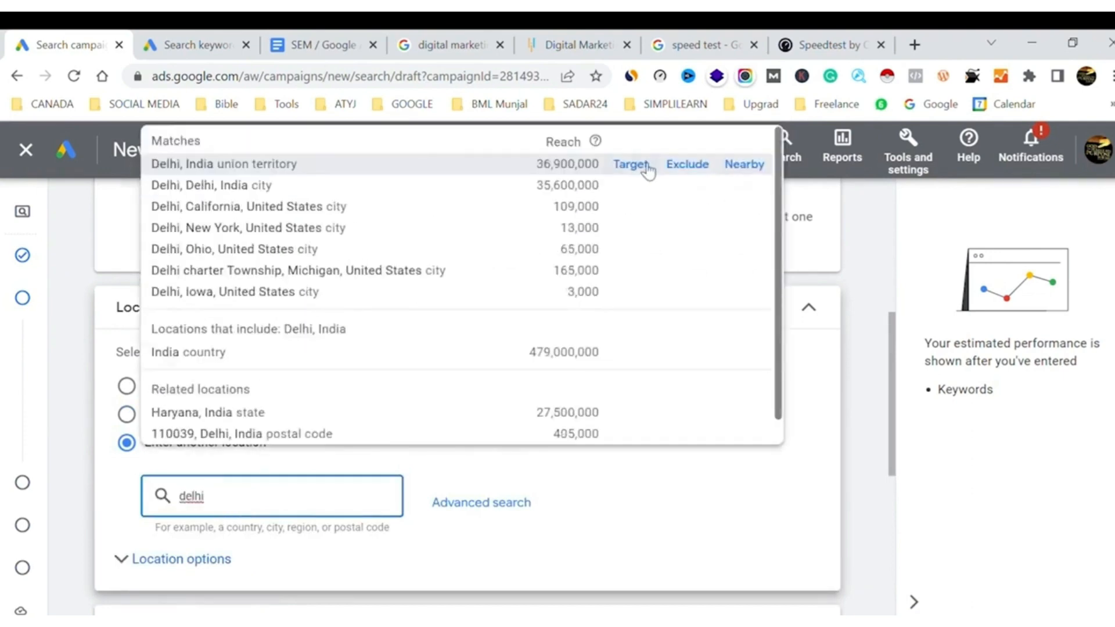
left_click(648, 169)
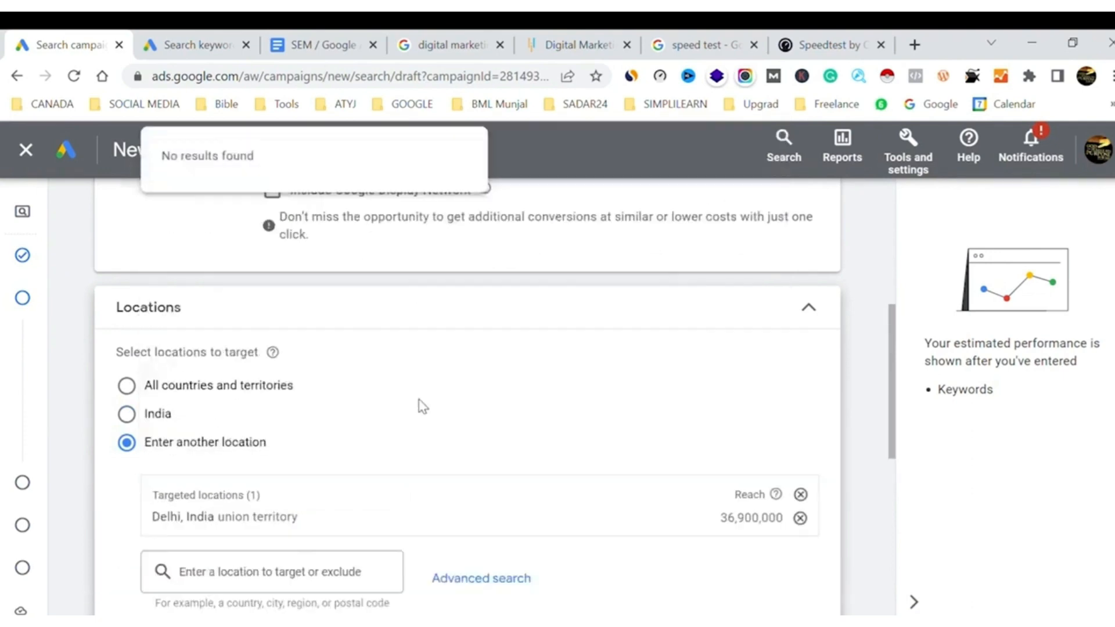
Add the state of Texas, United States, to the targeted locations
left_click(210, 580)
type("texas")
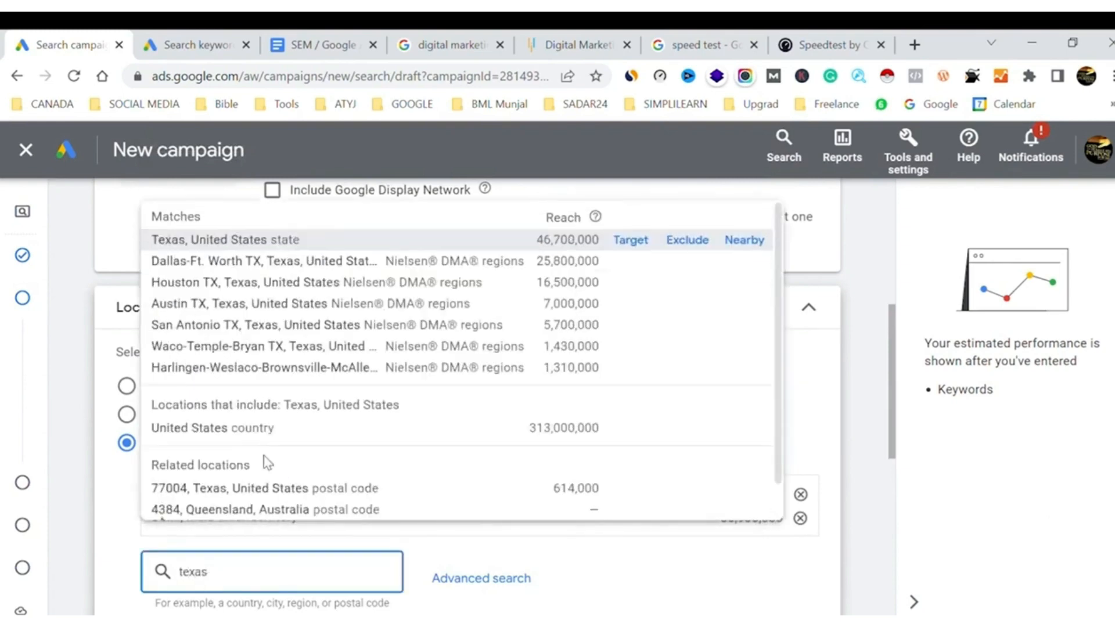
left_click(646, 241)
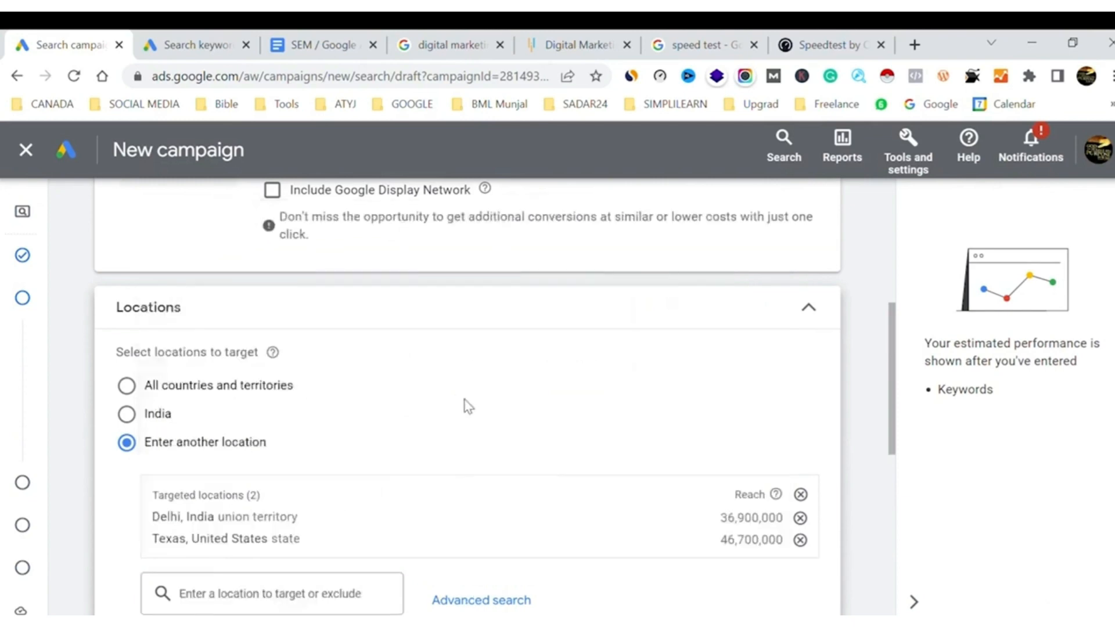
Add the province of Ontario, Canada, to the targeted locations
scroll(466, 407, "down", 5)
left_click(238, 340)
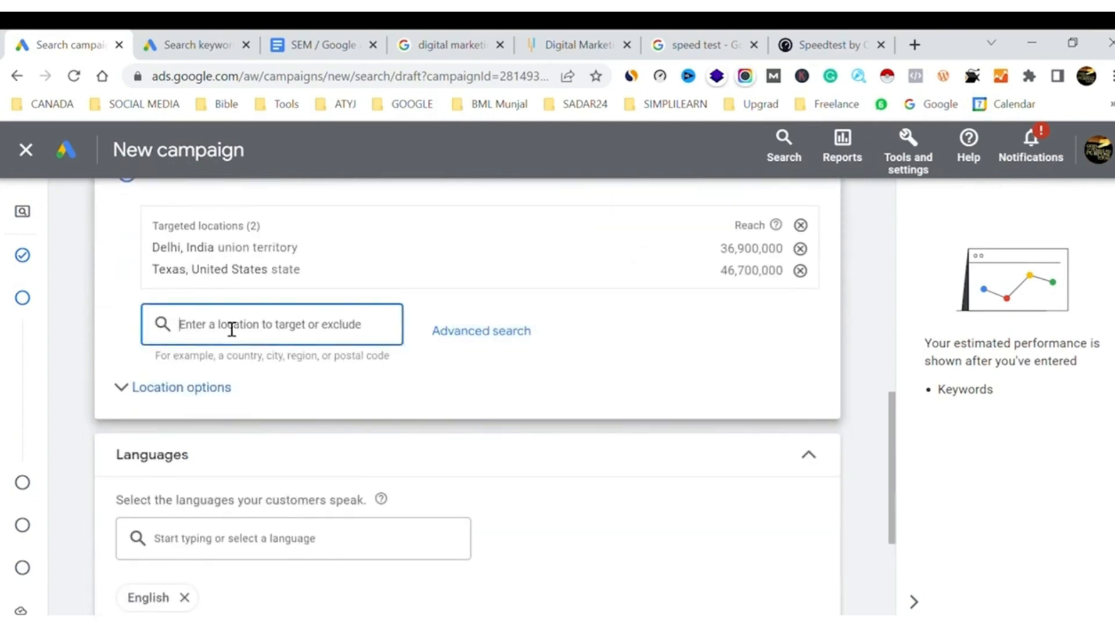
type("on")
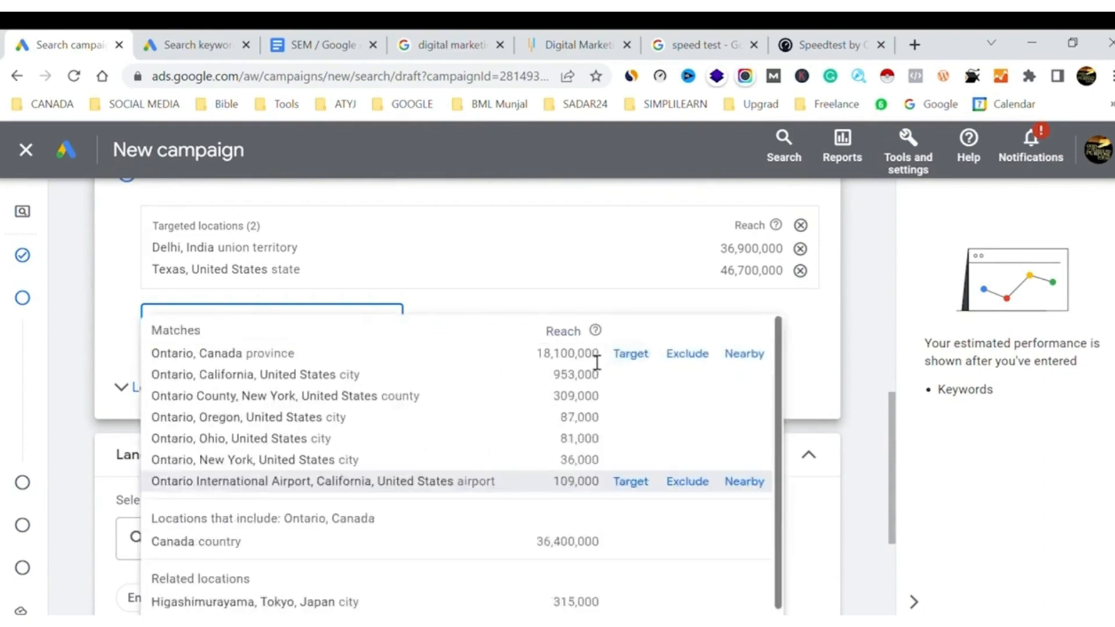
left_click(637, 357)
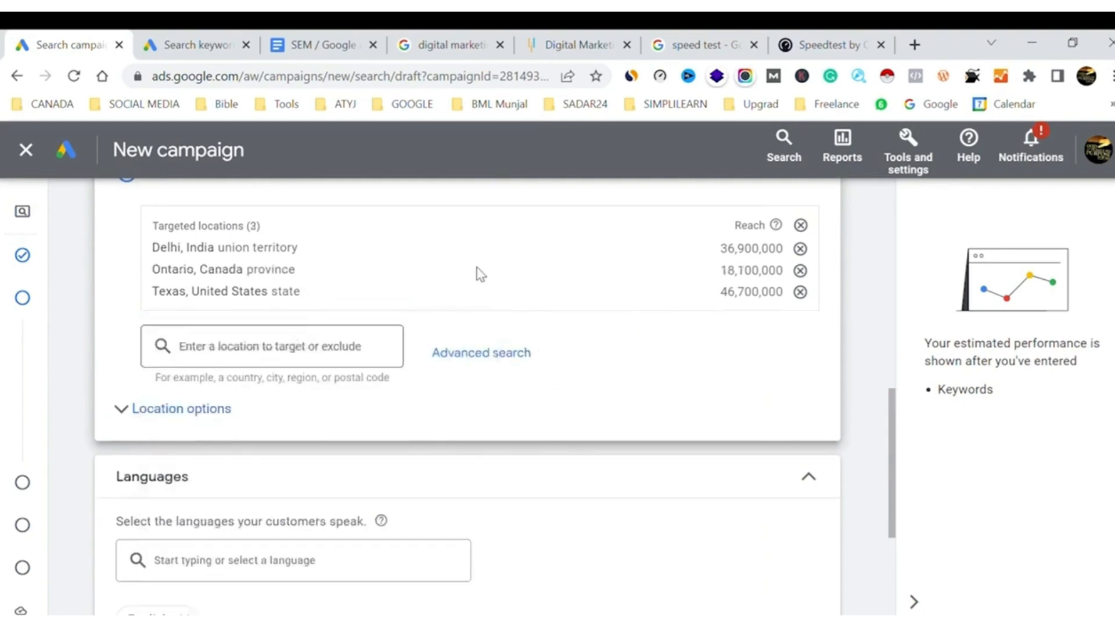
Add the postal code 110052 in Delhi, India, to the targeted locations
left_click(266, 354)
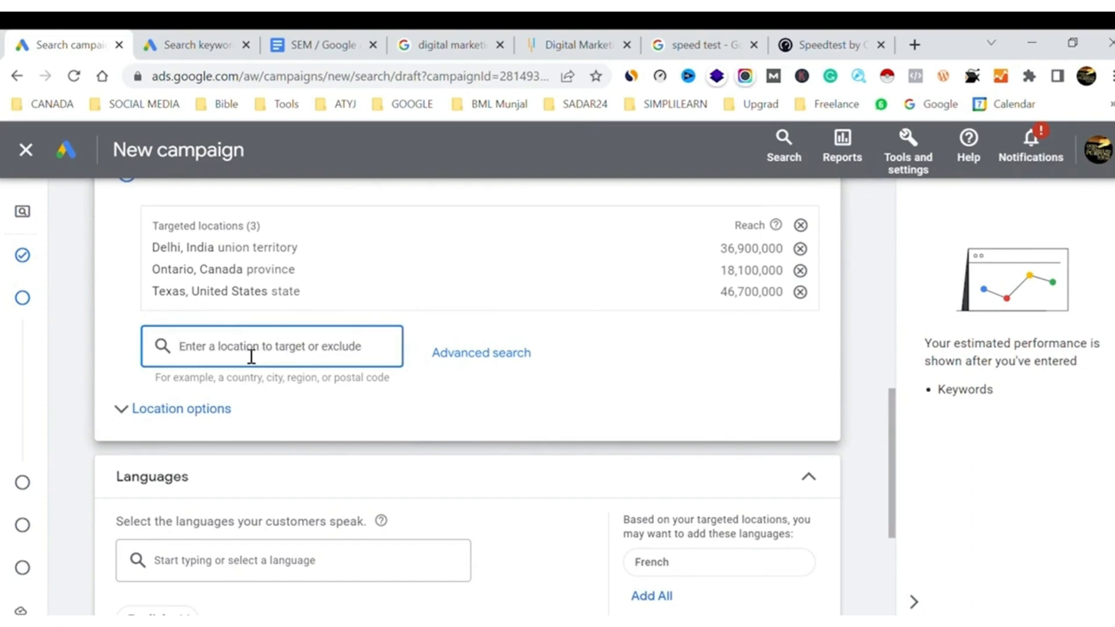
type("11")
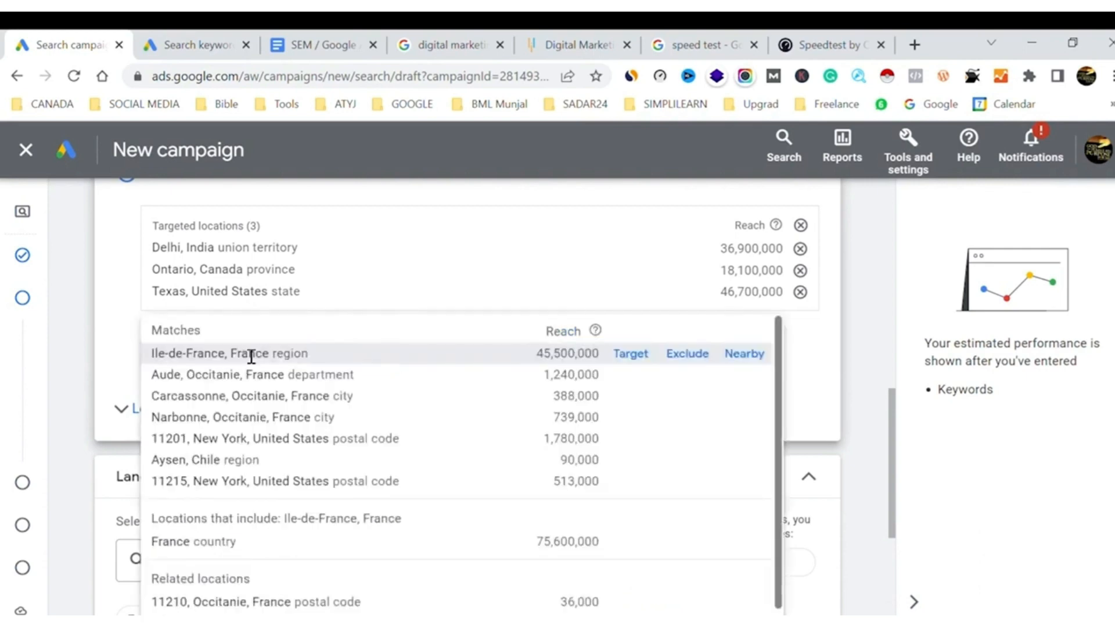
type("0052")
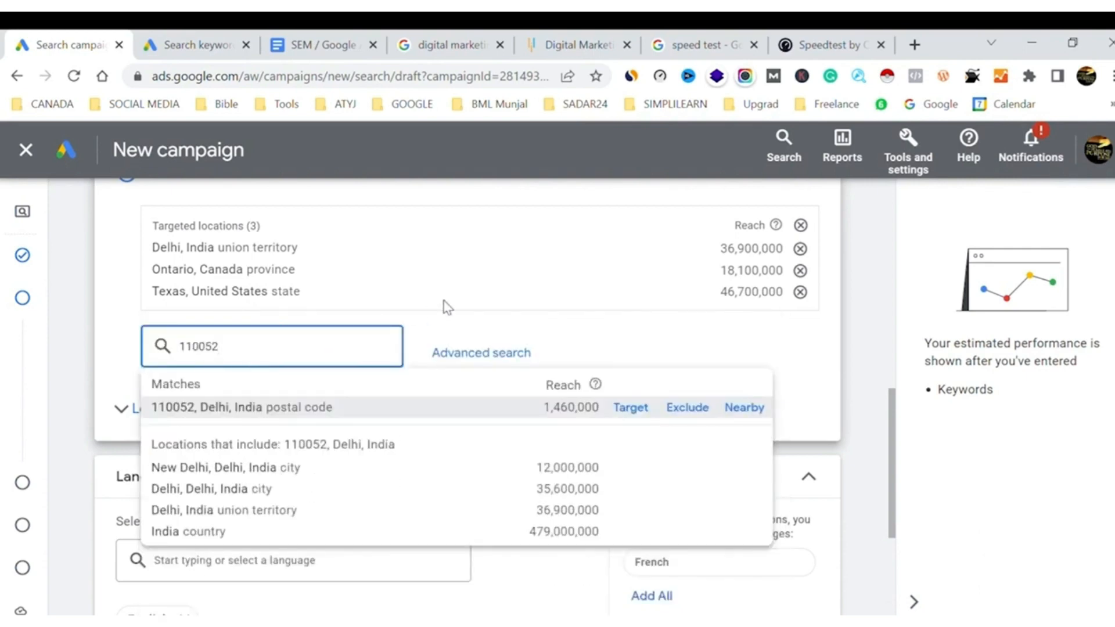
left_click(638, 411)
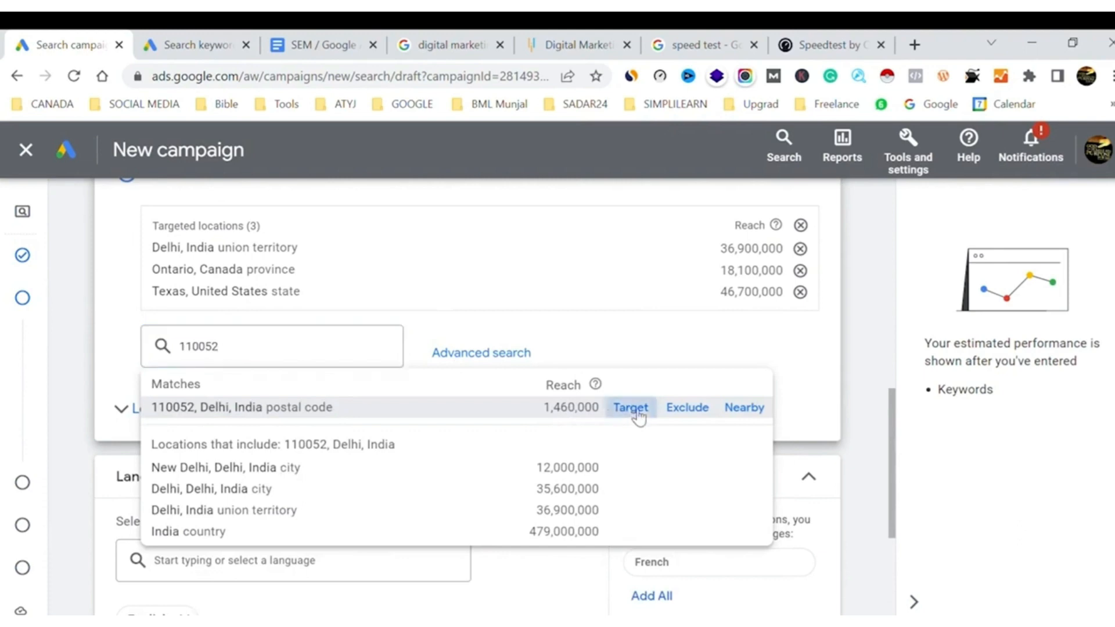
Clear all targeted locations from the campaign and open the advanced location search
scroll(399, 307, "up", 5)
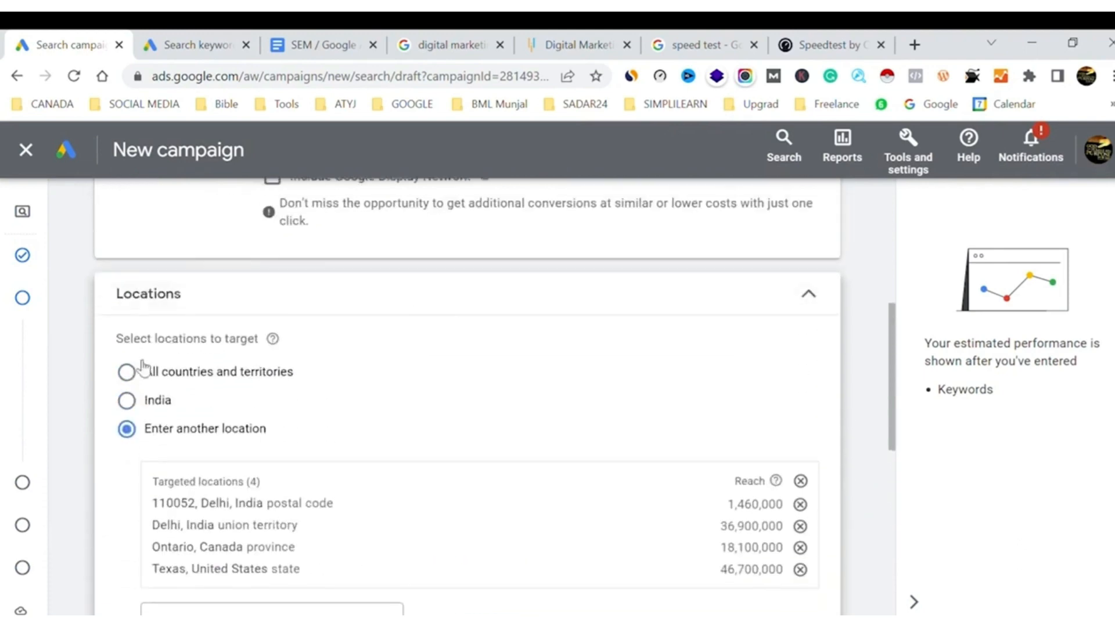
scroll(351, 387, "down", 3)
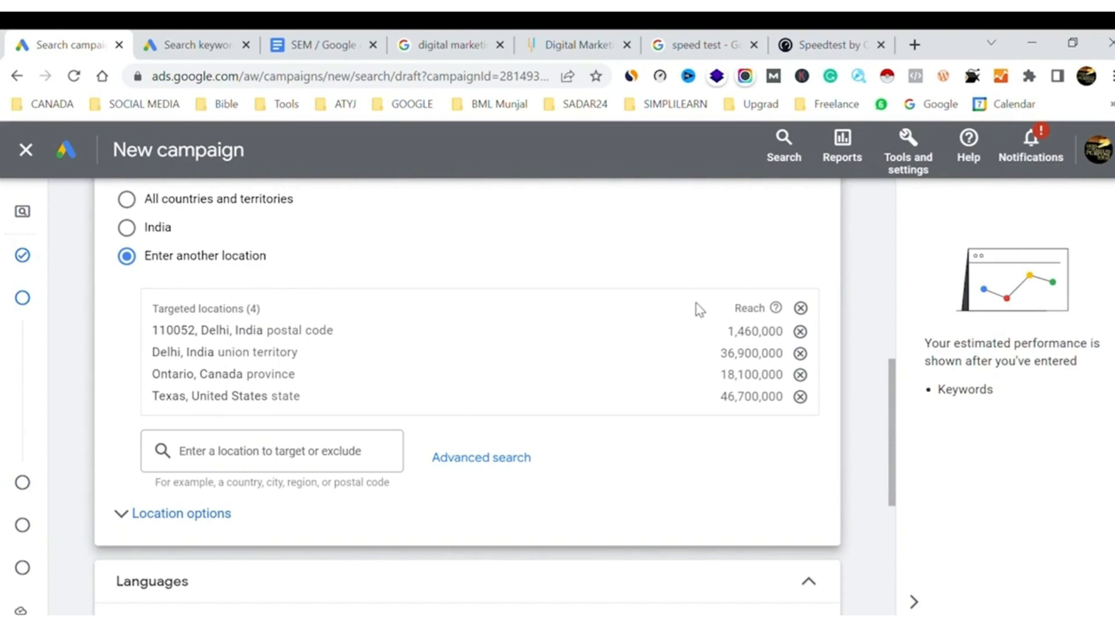
left_click(801, 308)
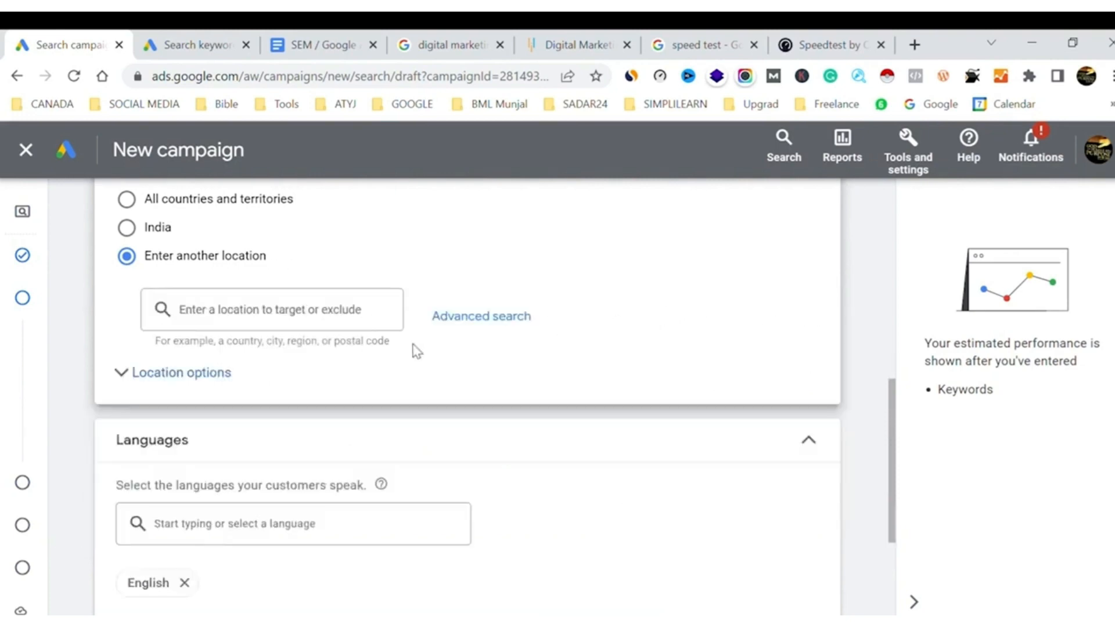
left_click(514, 316)
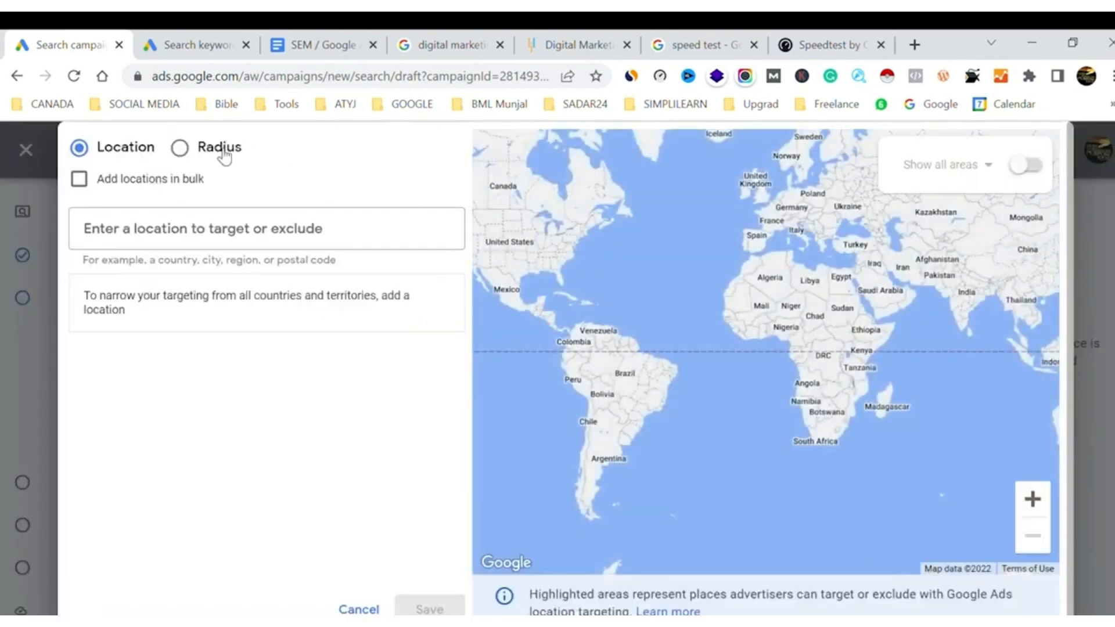
Switch the advanced search to radius targeting with a radius of 2 km
left_click(221, 149)
left_click(455, 233)
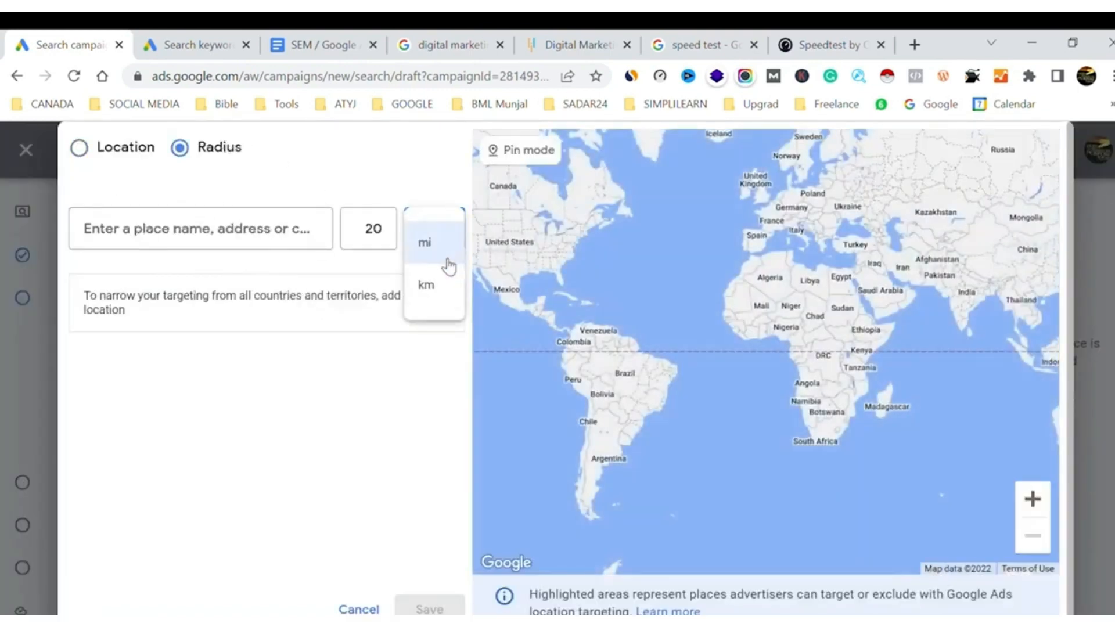
left_click(440, 296)
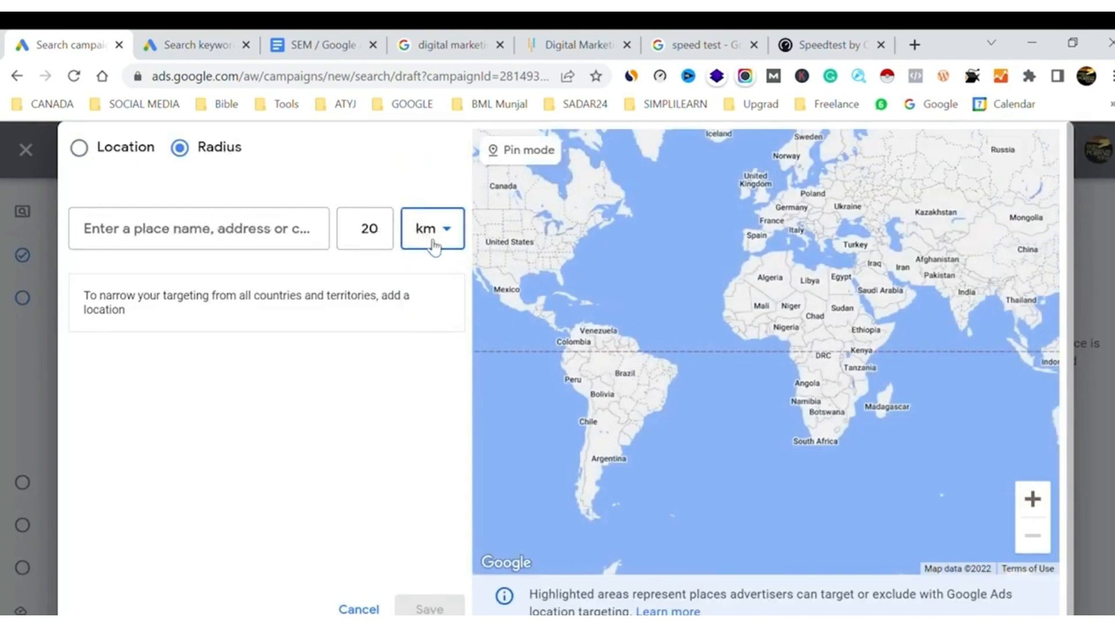
double_click(376, 235)
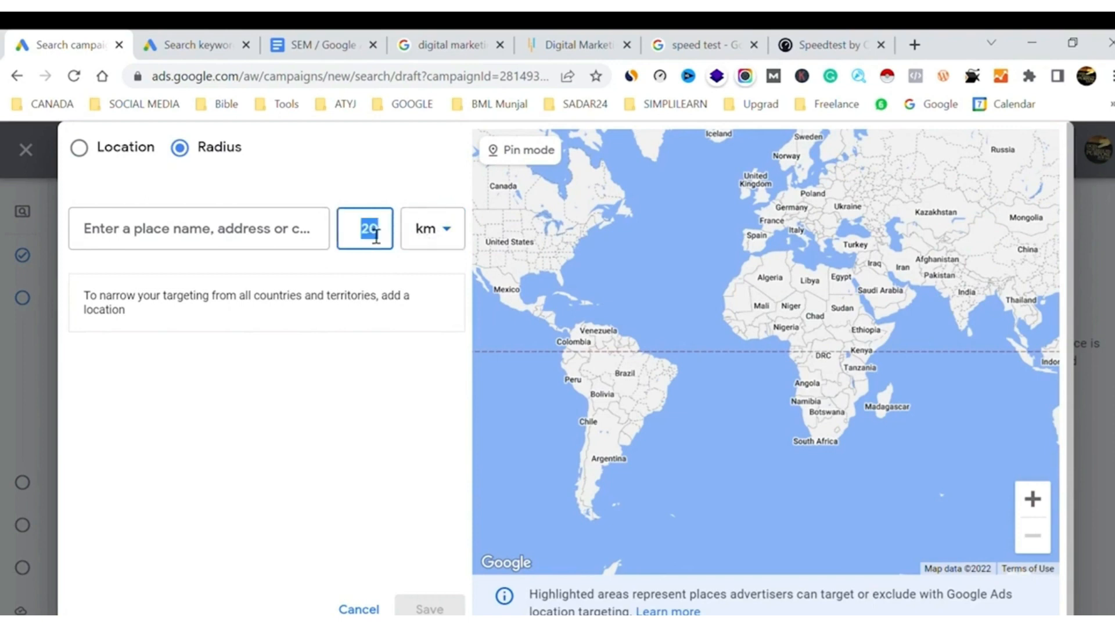
type("2")
Find "cake shop delhi" and target the radius around the Cake Shop Delhi result in South Extension II
left_click(243, 234)
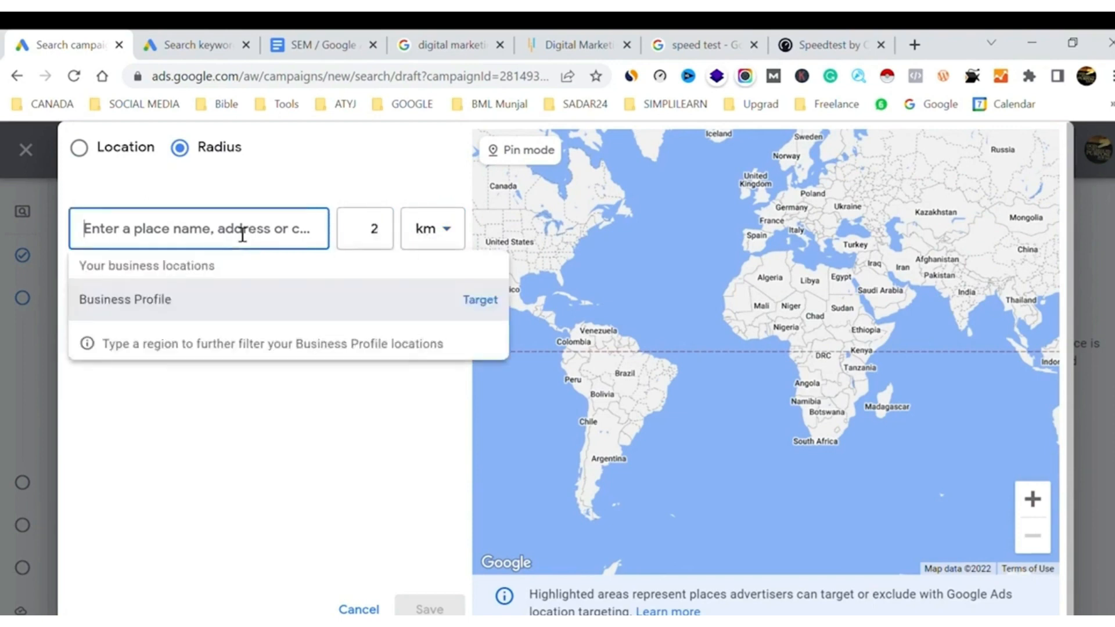
type("cake s")
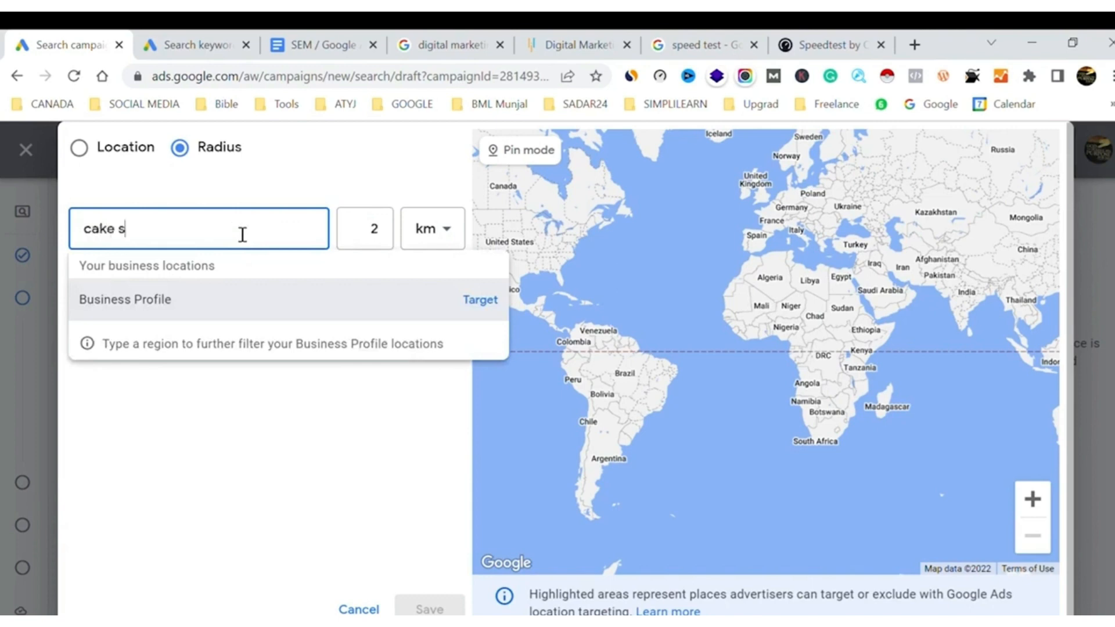
type("hop delhi")
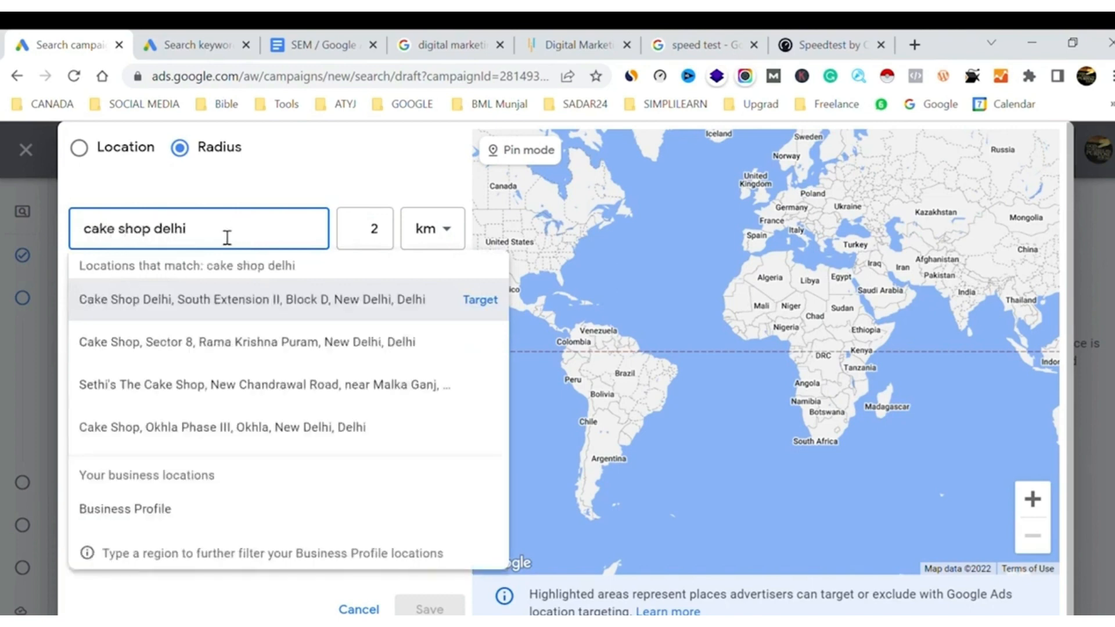
left_click(489, 301)
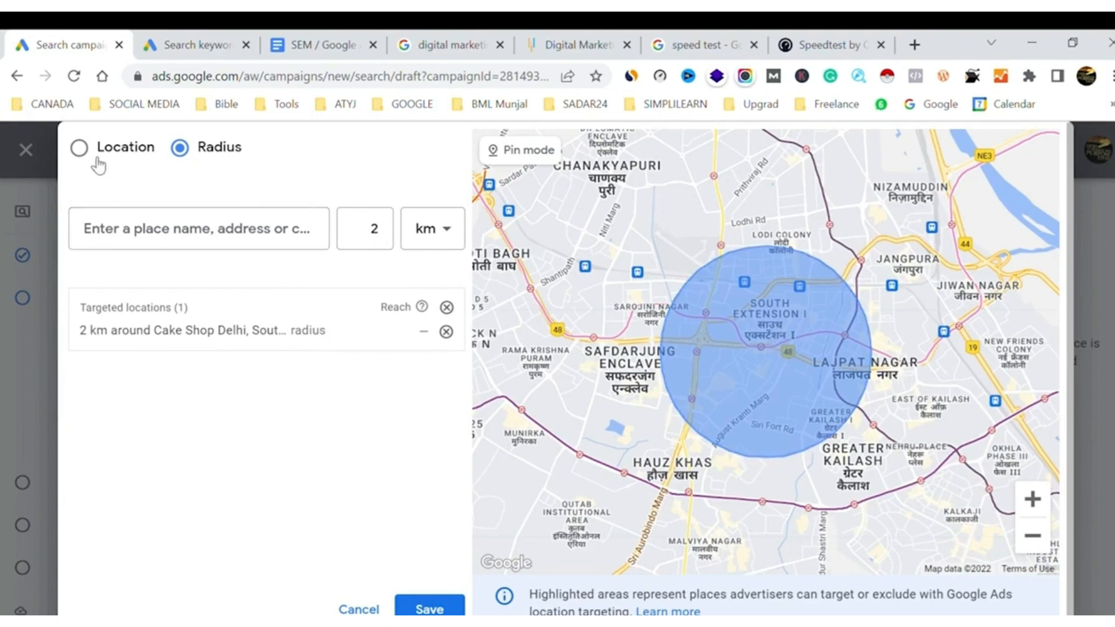
Target the whole country of India by location and remove the radius target around the cake shop
left_click(79, 150)
left_click(188, 239)
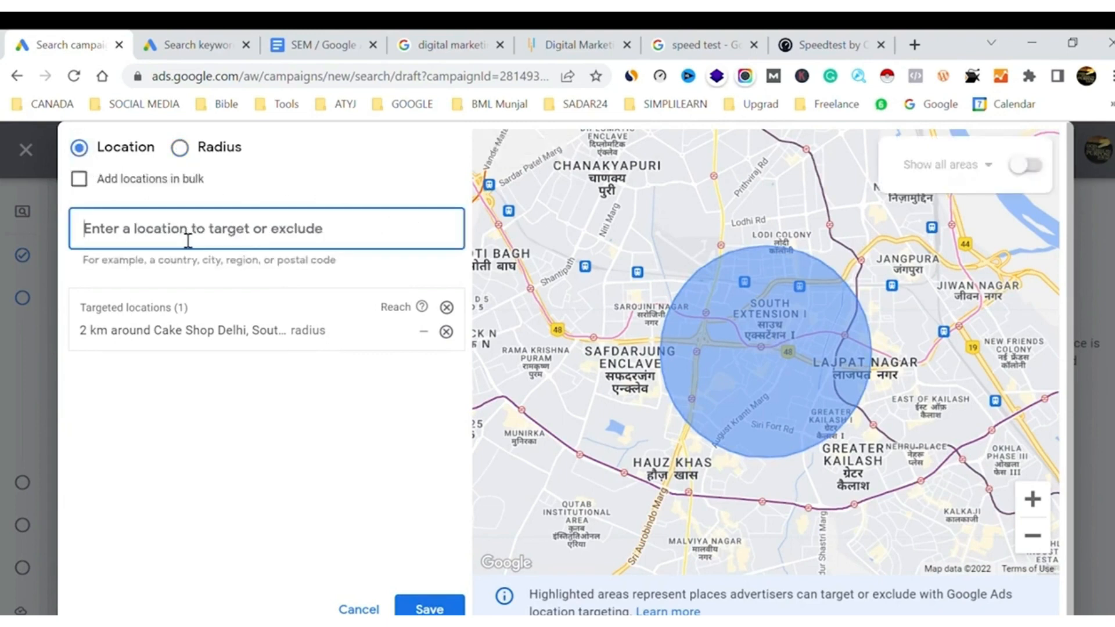
type("indi")
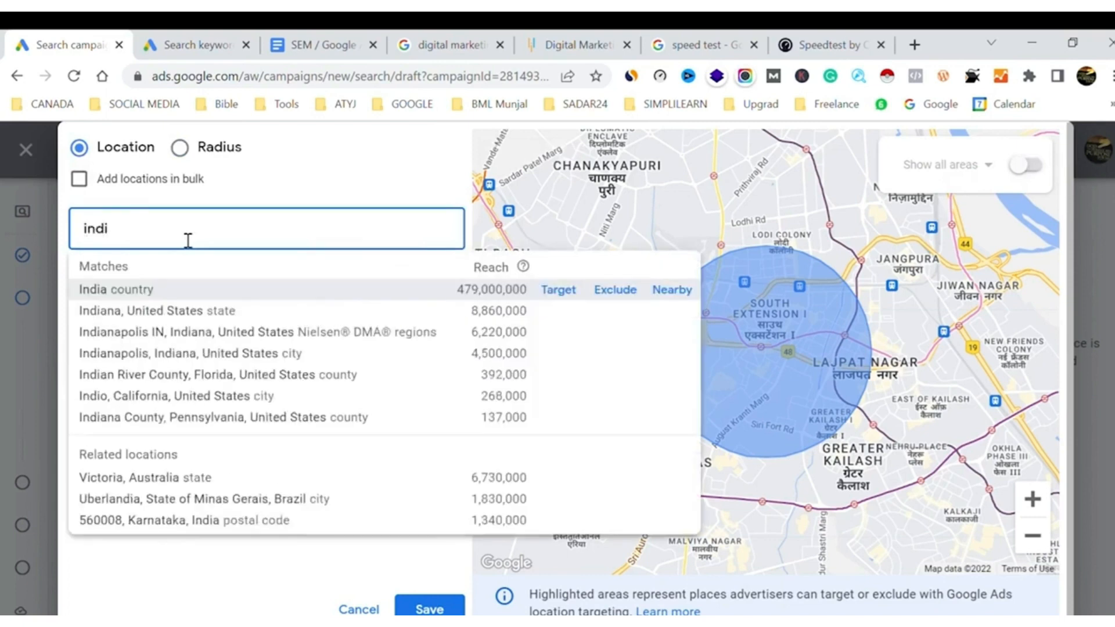
left_click(566, 293)
left_click(568, 292)
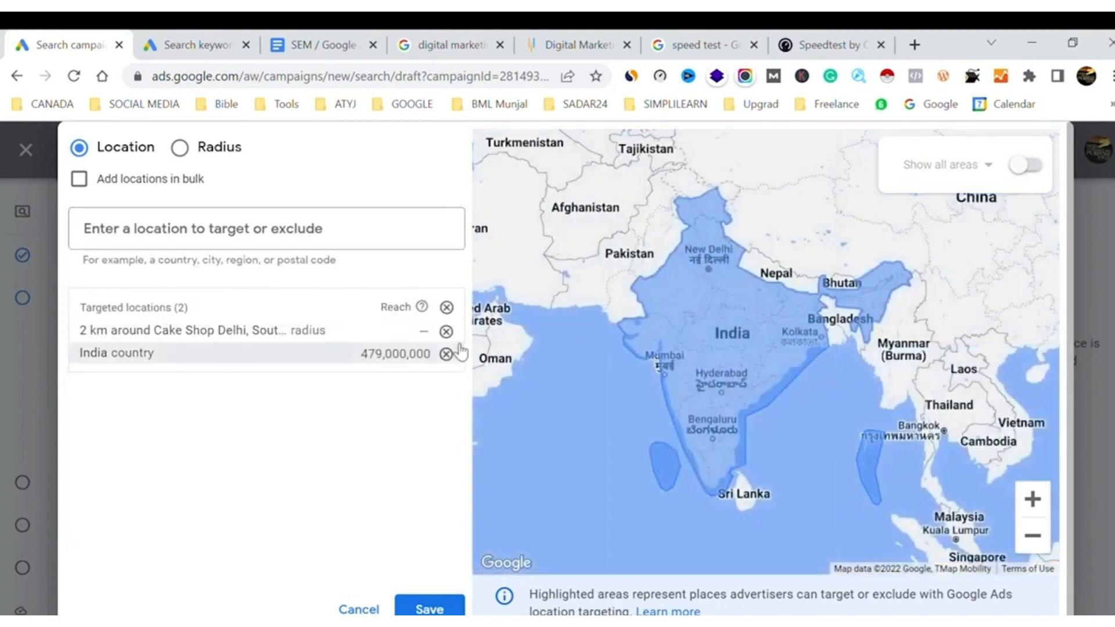
left_click(447, 332)
Exclude the state of Punjab, India, from targeting and save the location selection
left_click(174, 240)
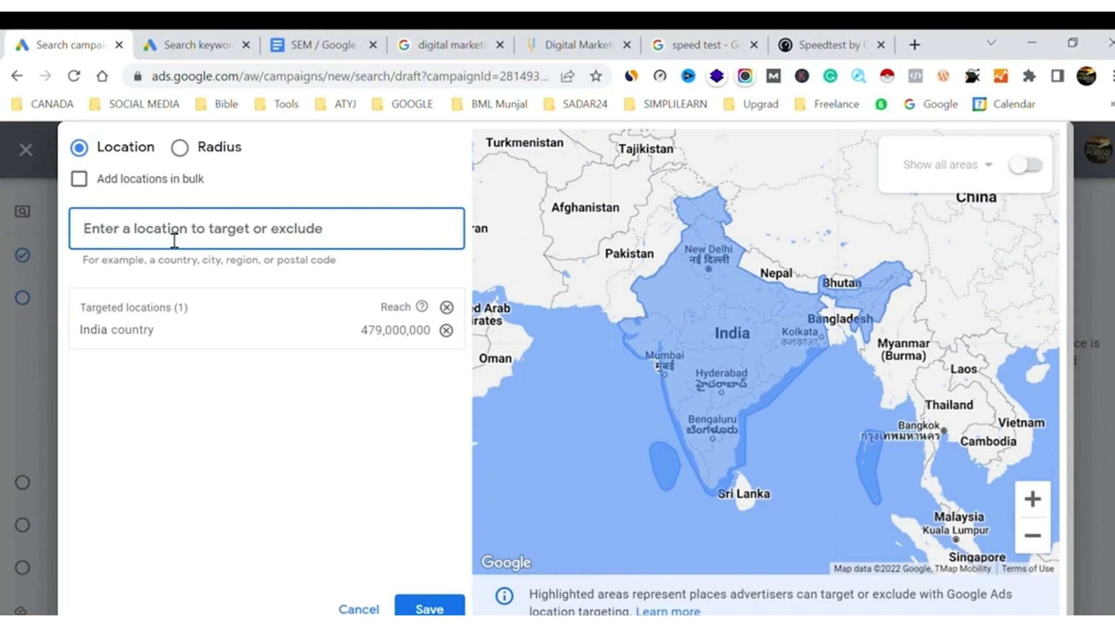
type("punjab")
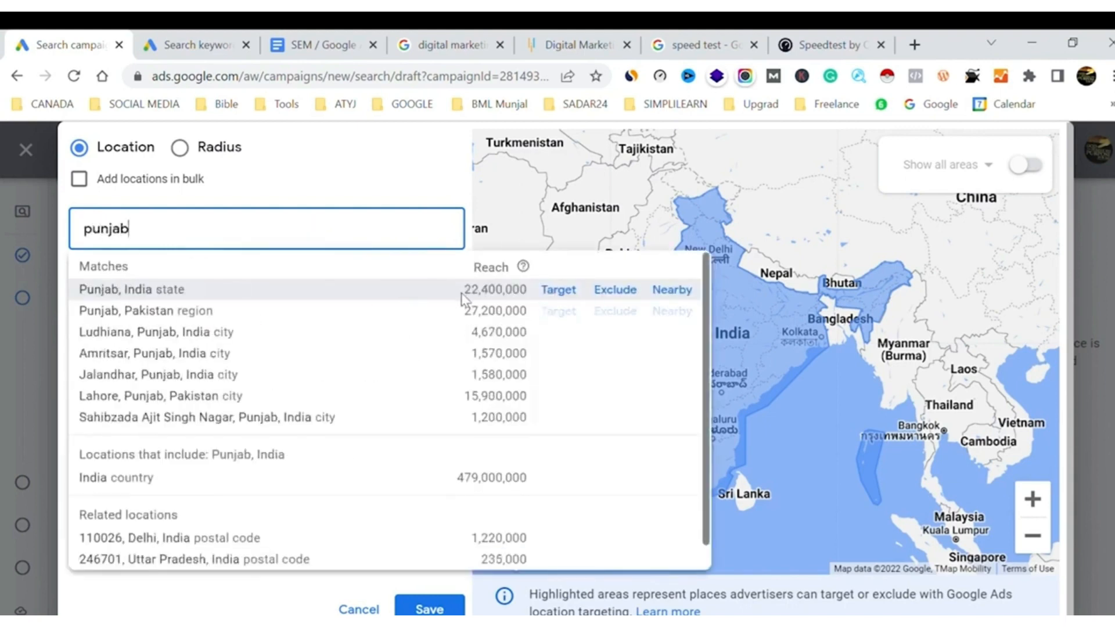
left_click(624, 296)
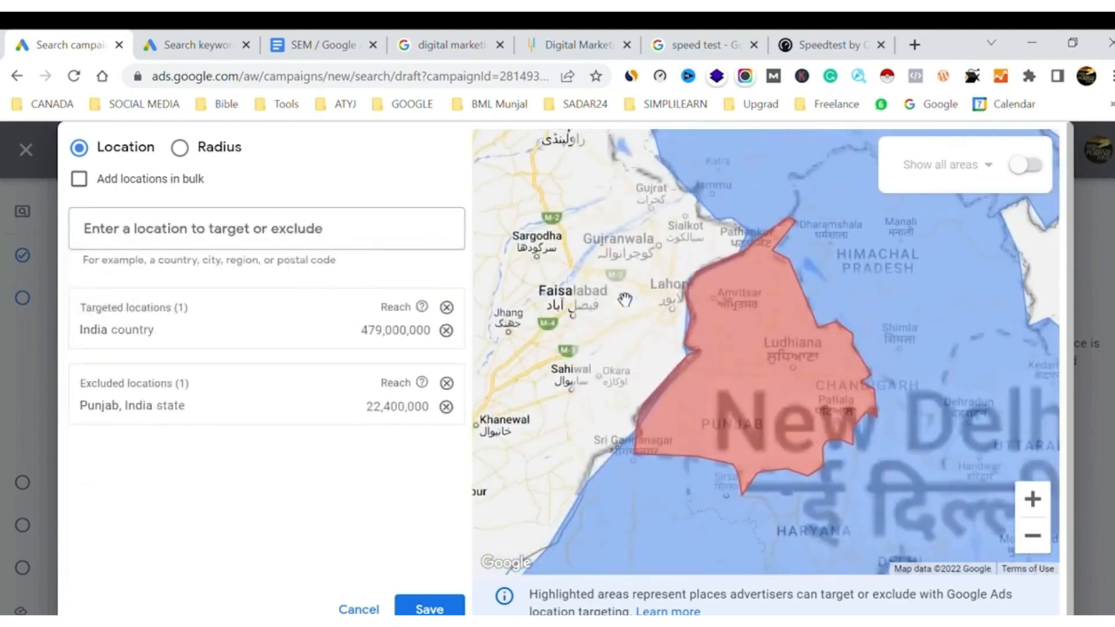
left_click(1034, 535)
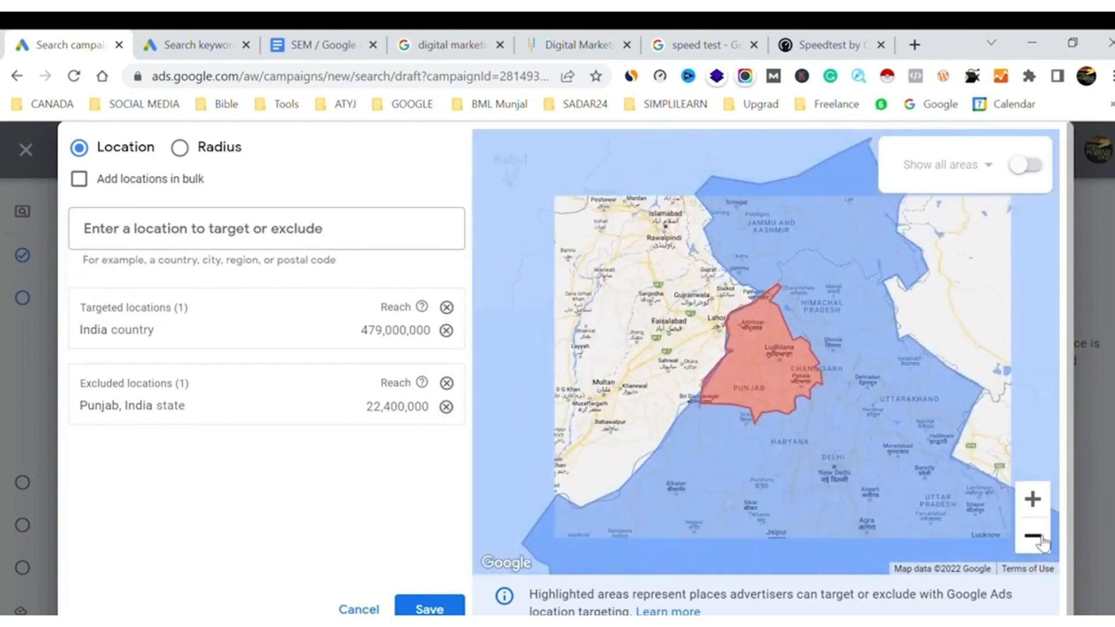
left_click(1033, 536)
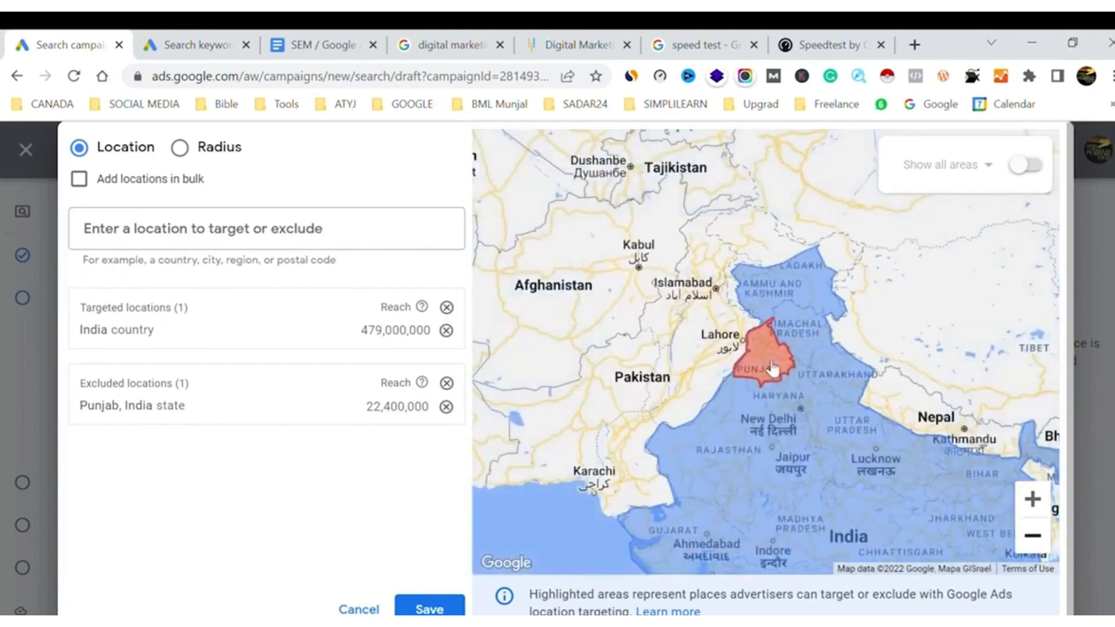
left_click(430, 609)
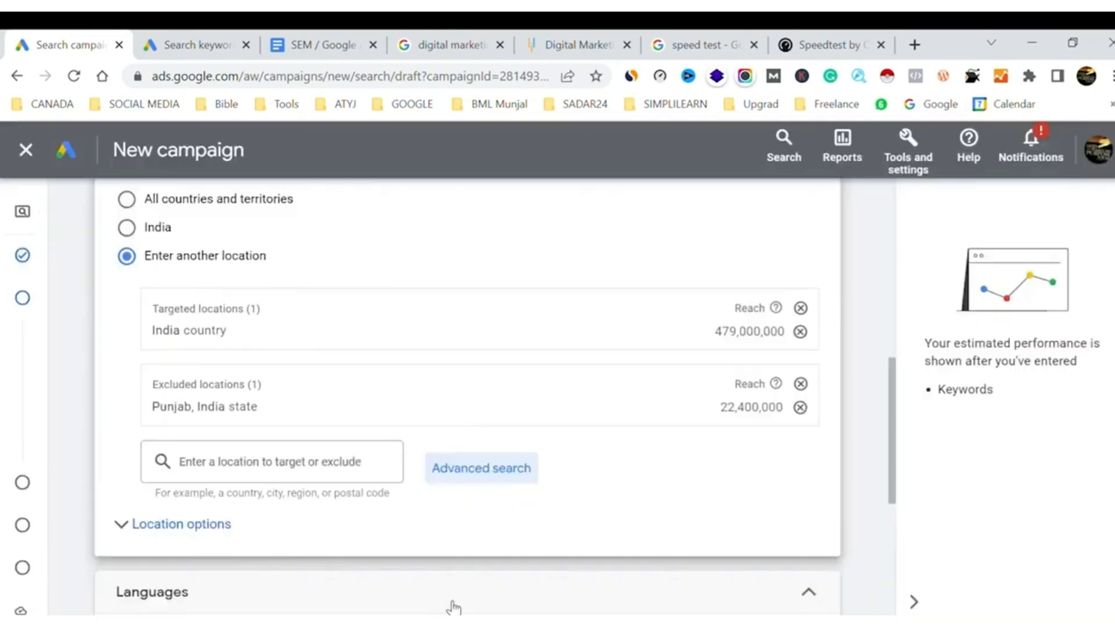
Remove English from the campaign languages so that all languages are targeted
scroll(651, 433, "down", 5)
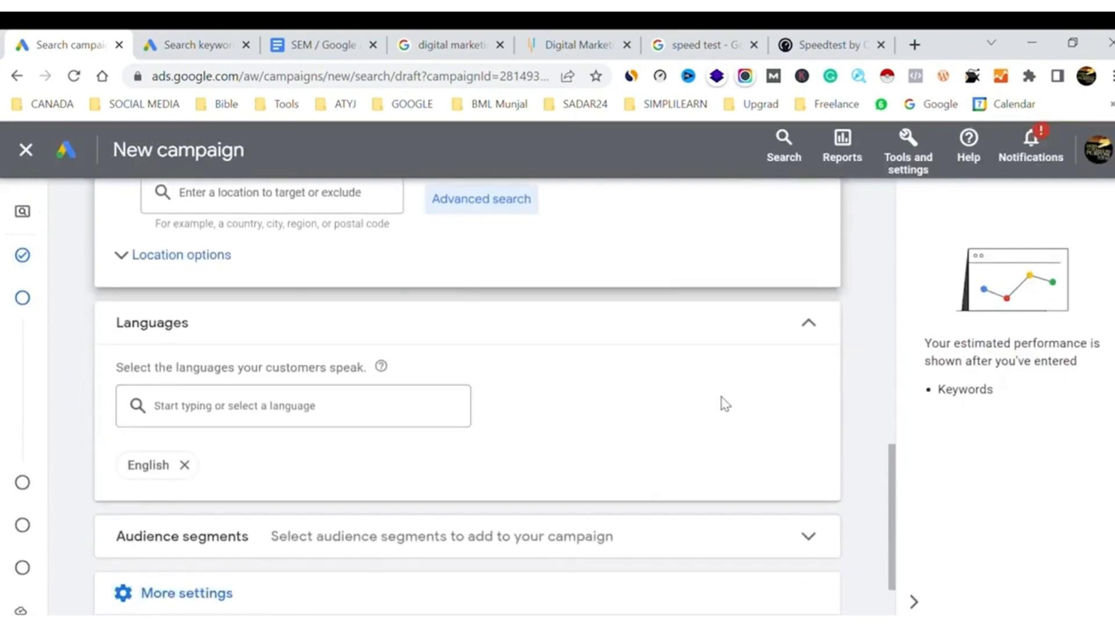
left_click(190, 466)
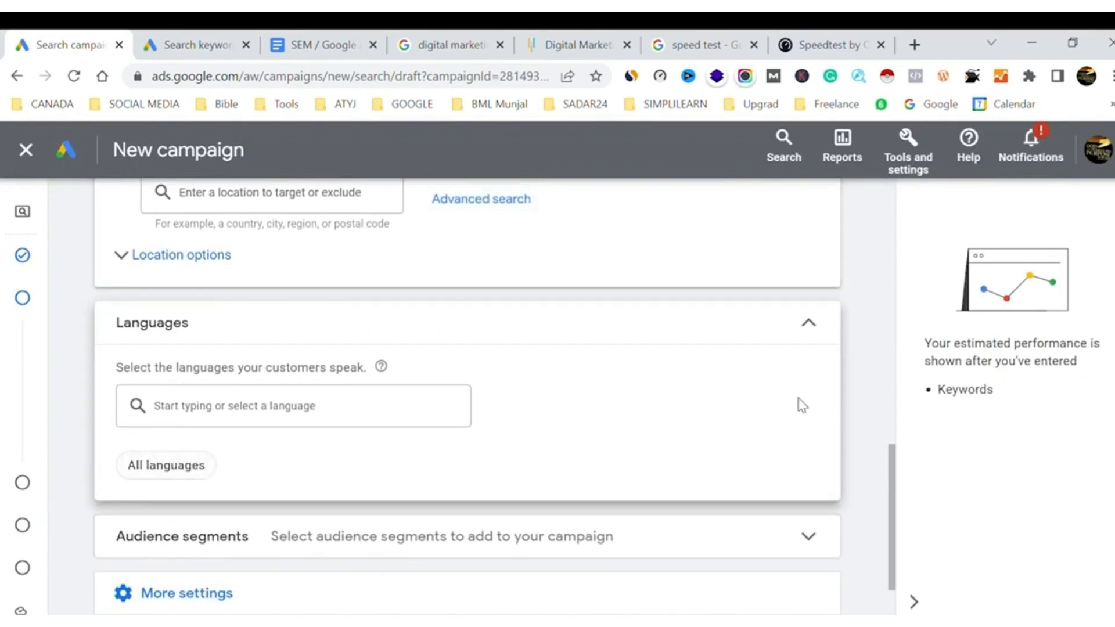
Review the audience segments and their targeting setting without adding any, and expand the campaign's additional settings
scroll(801, 404, "down", 2)
left_click(738, 433)
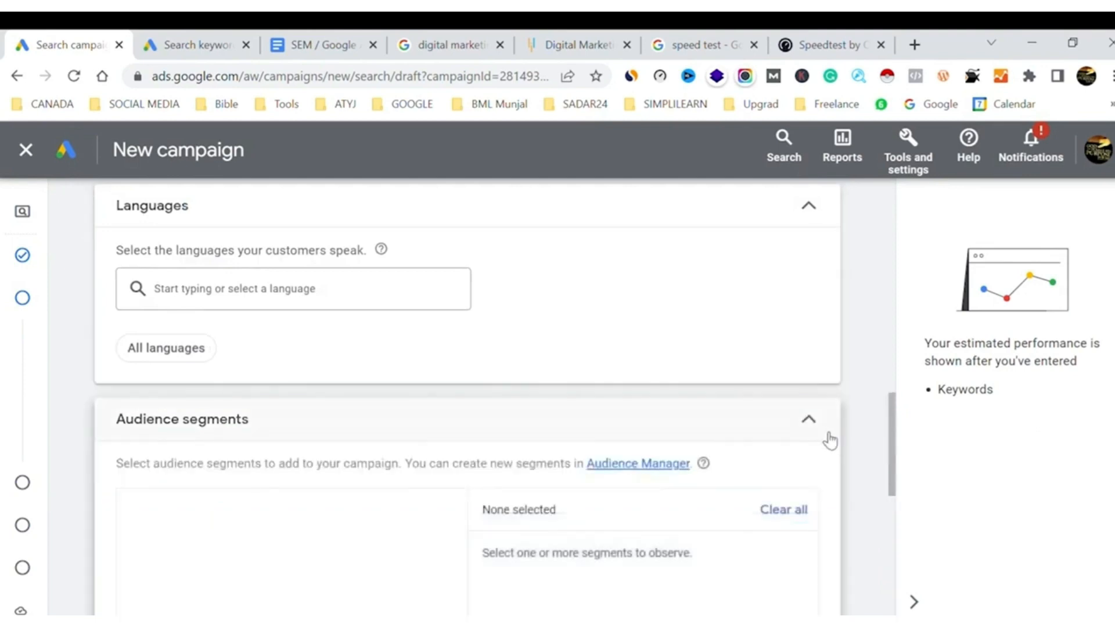
scroll(857, 437, "down", 6)
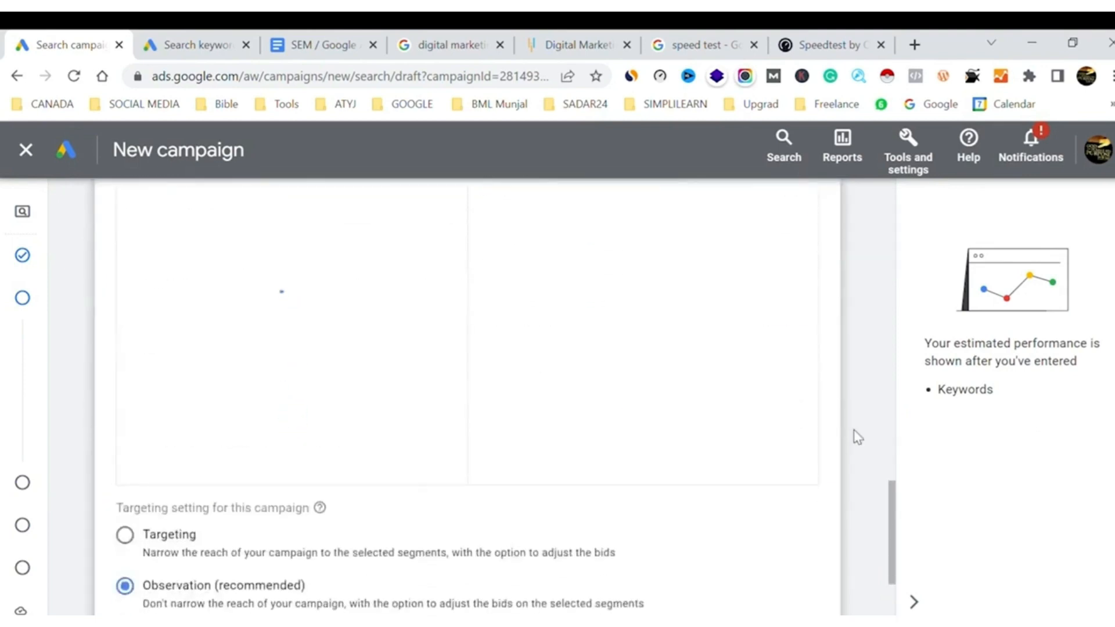
scroll(857, 437, "down", 2)
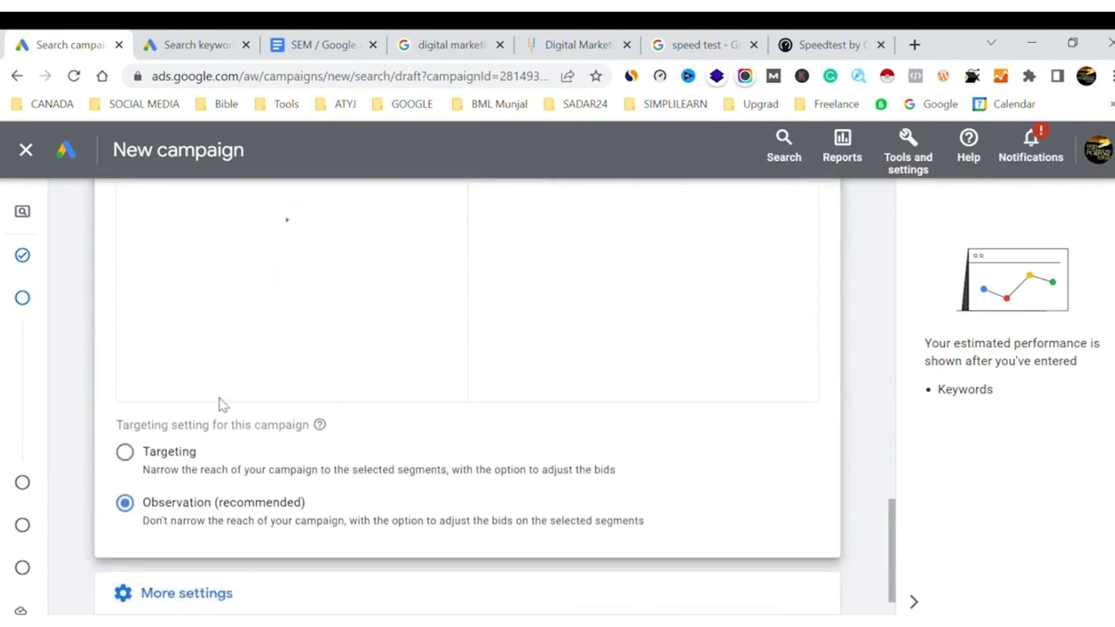
scroll(668, 372, "up", 3)
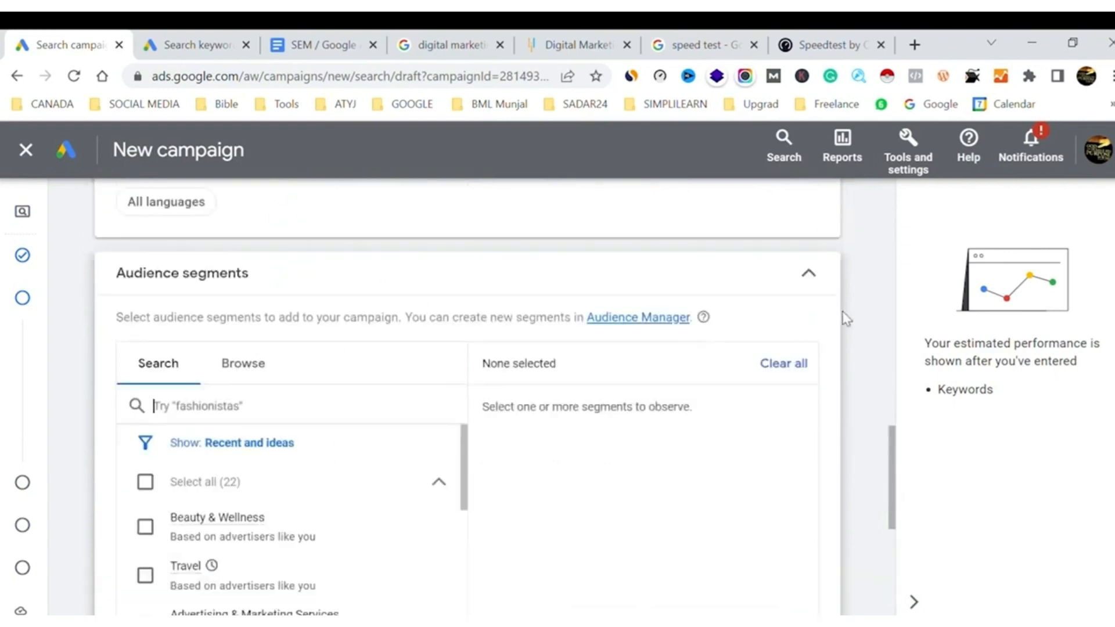
left_click(816, 282)
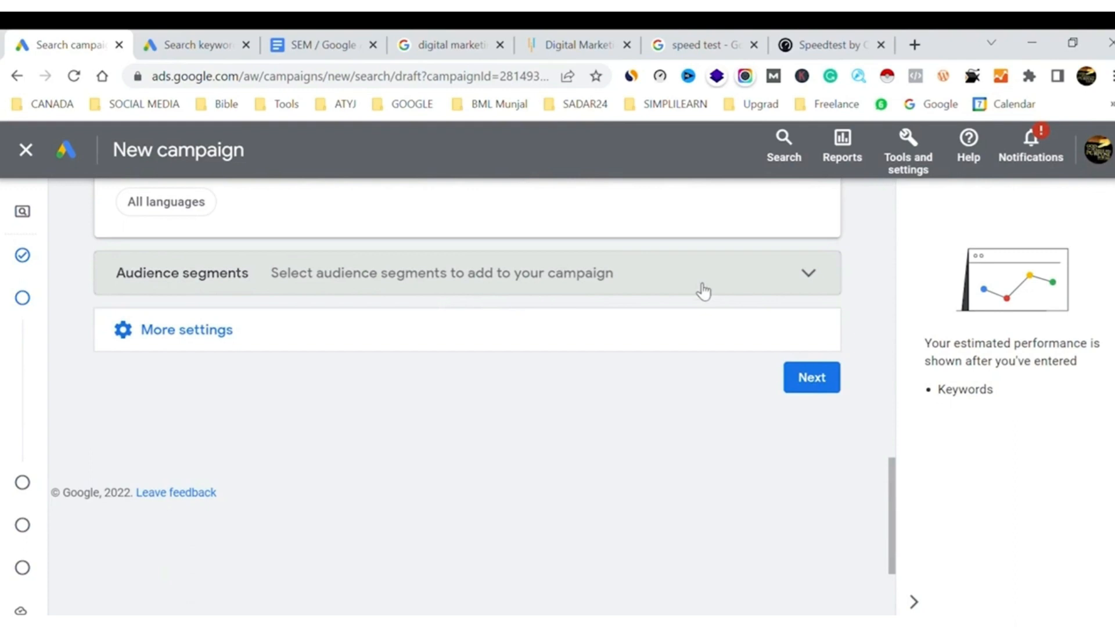
left_click(199, 342)
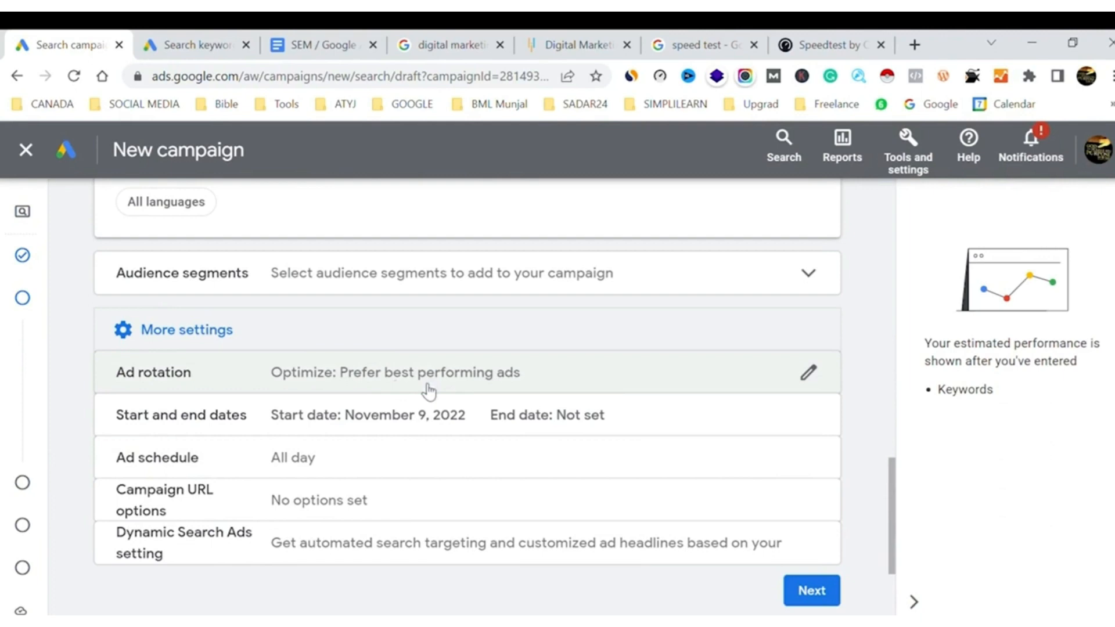
Examine the ads in the Google results for "digital marketing course simplilearn" and return to the campaign settings
mouse_move(24, 528)
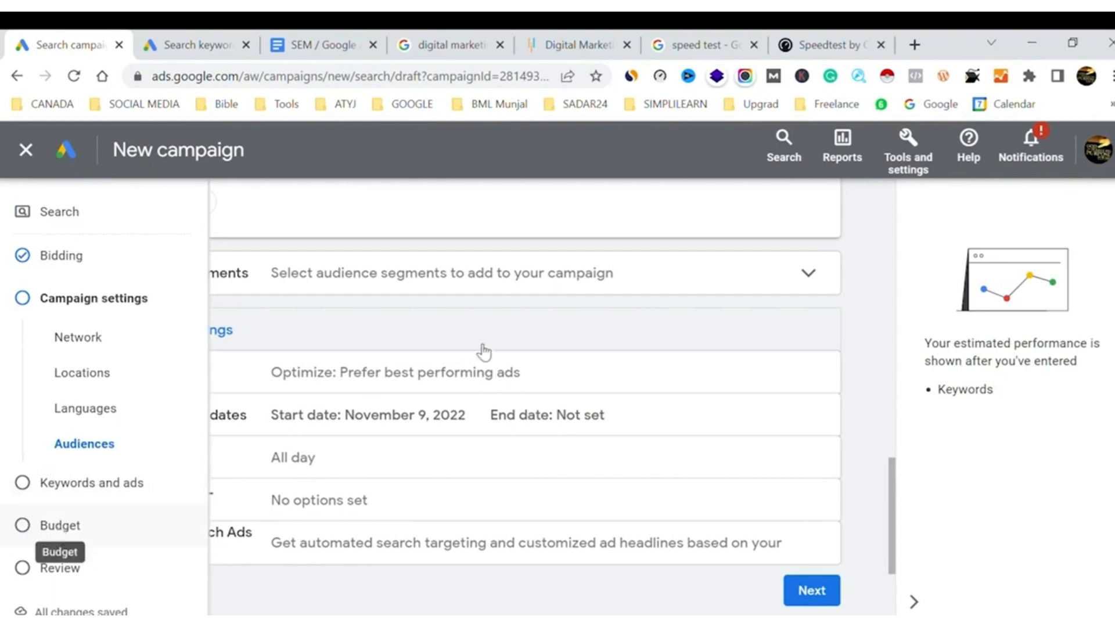
left_click(439, 41)
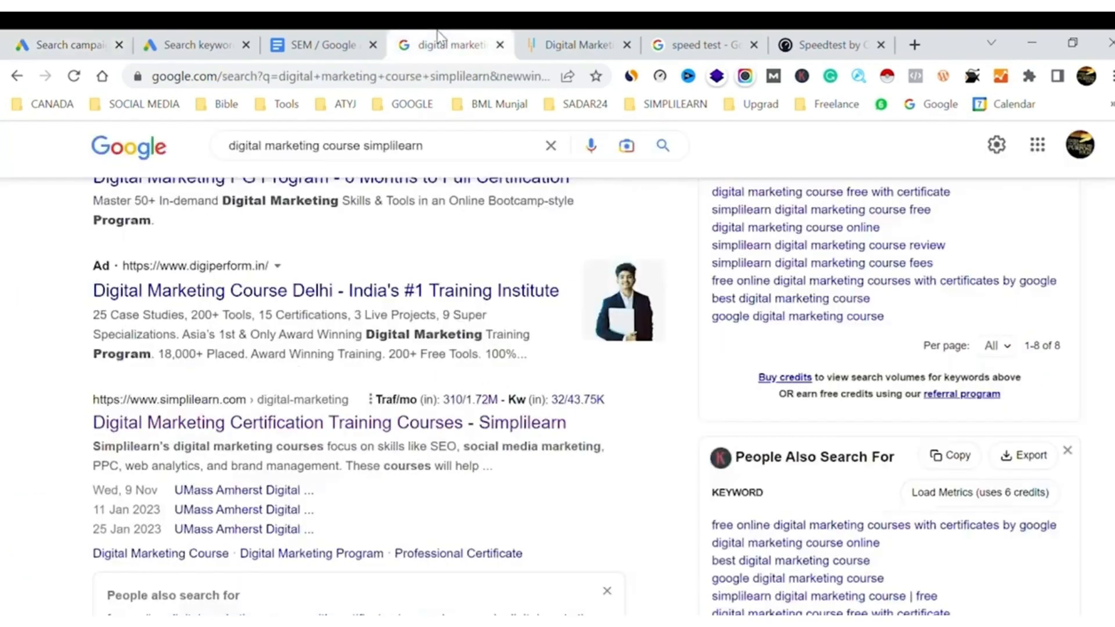
scroll(366, 267, "up", 7)
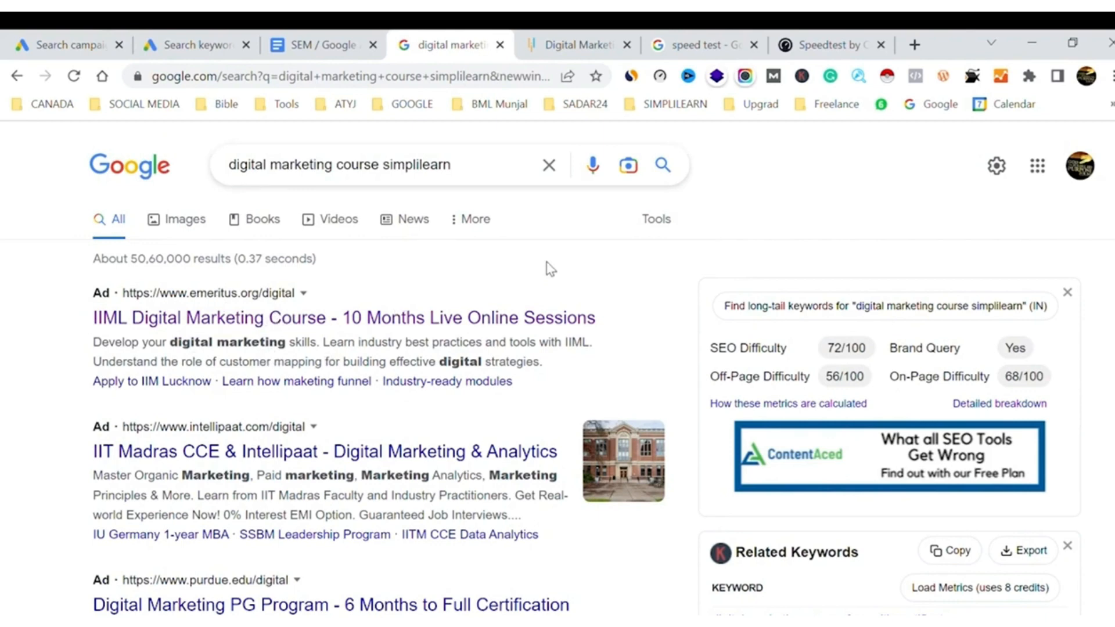
left_click(70, 39)
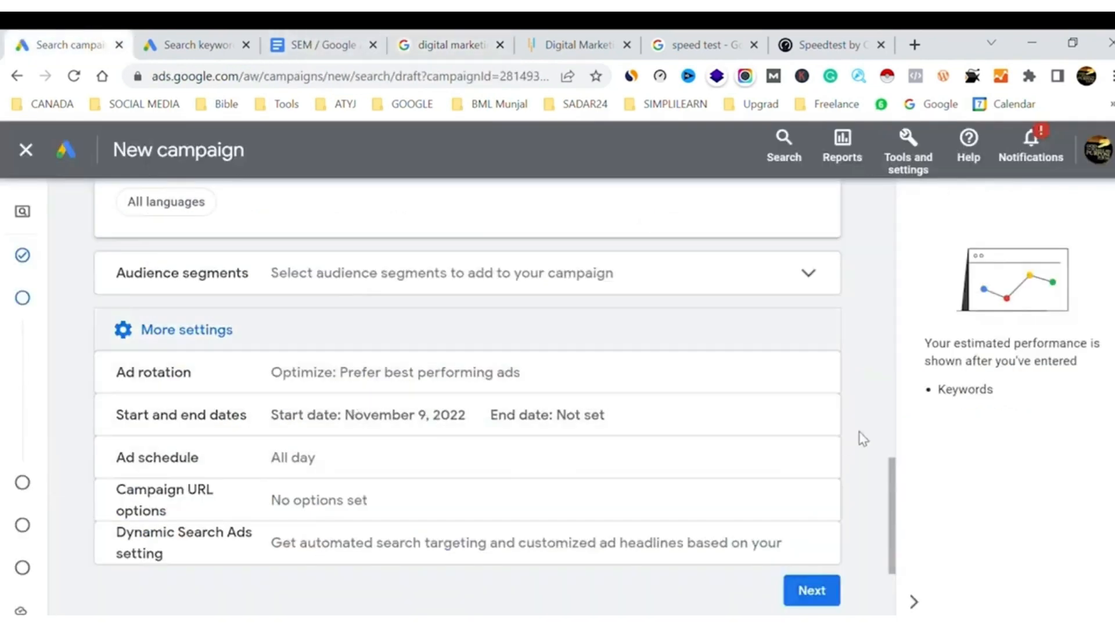
Give the campaign an end date of Nov 18, 2022
left_click(810, 417)
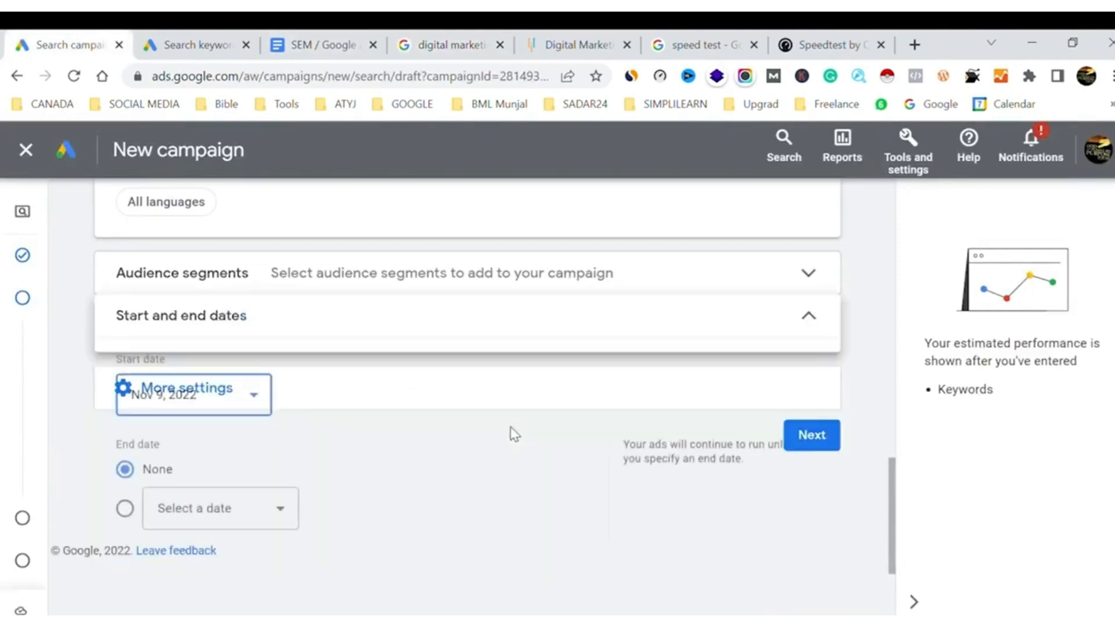
scroll(715, 491, "down", 2)
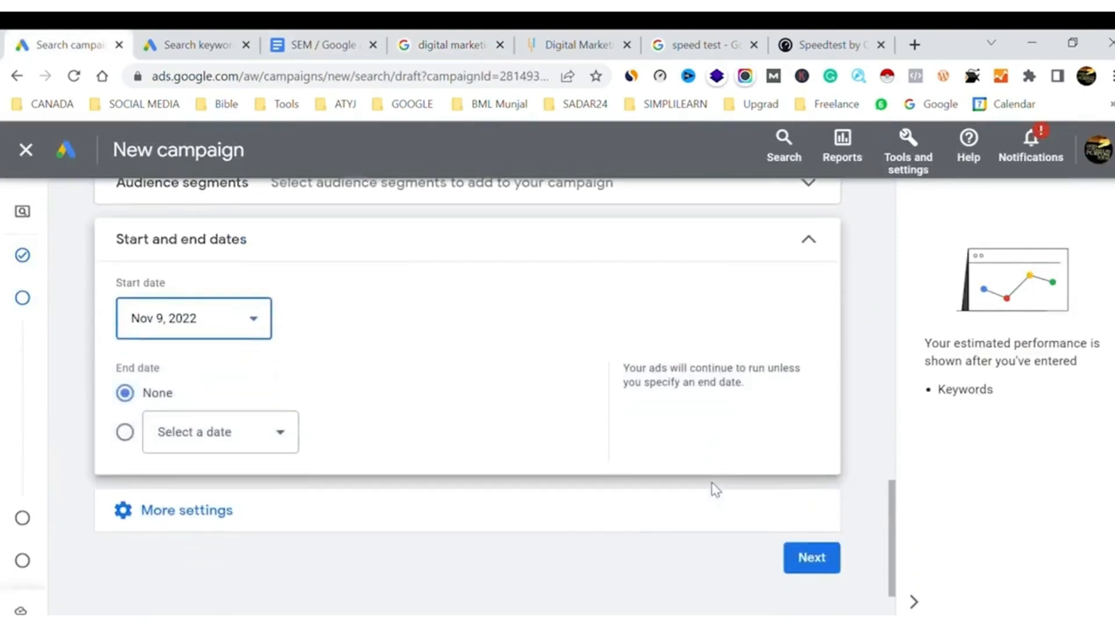
left_click(126, 428)
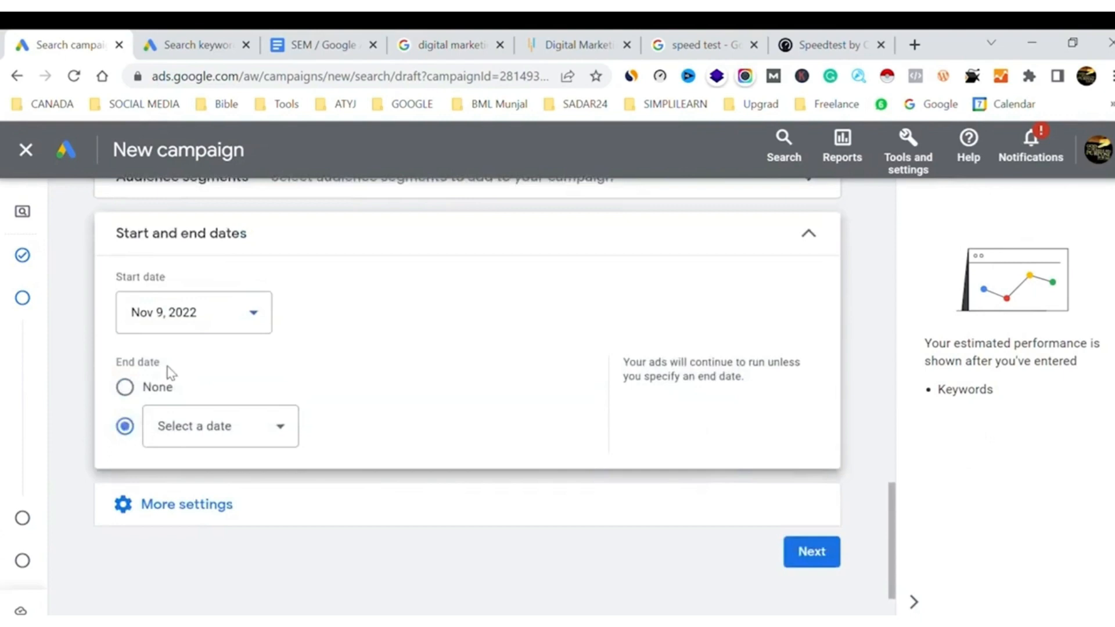
left_click(274, 433)
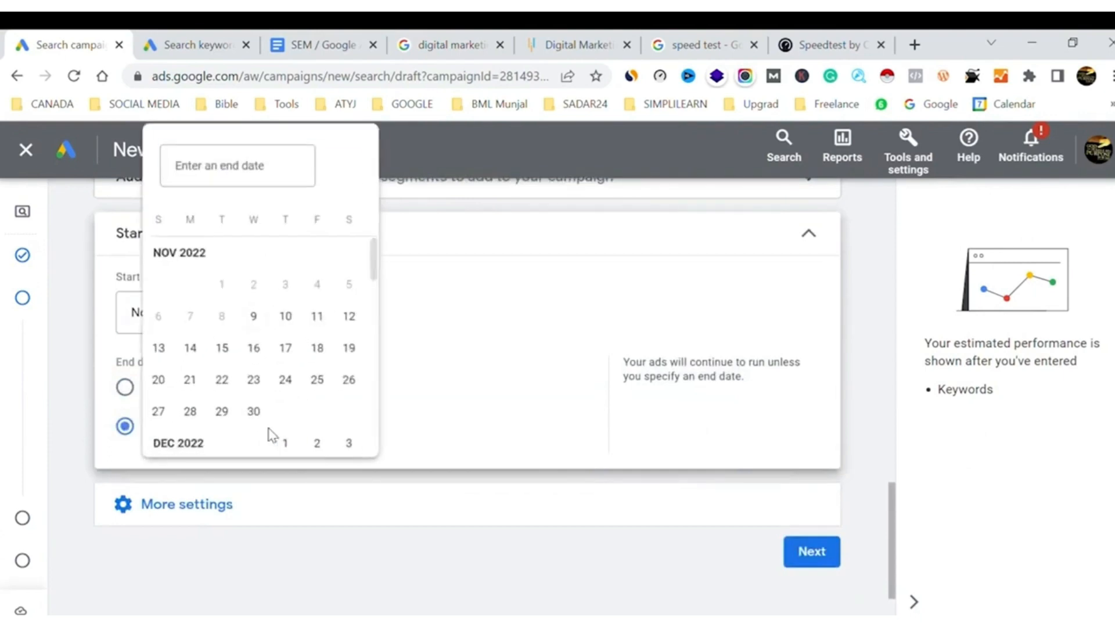
left_click(318, 349)
Schedule the ads to run Mondays - Fridays from 08:00 to 23:45
left_click(139, 524)
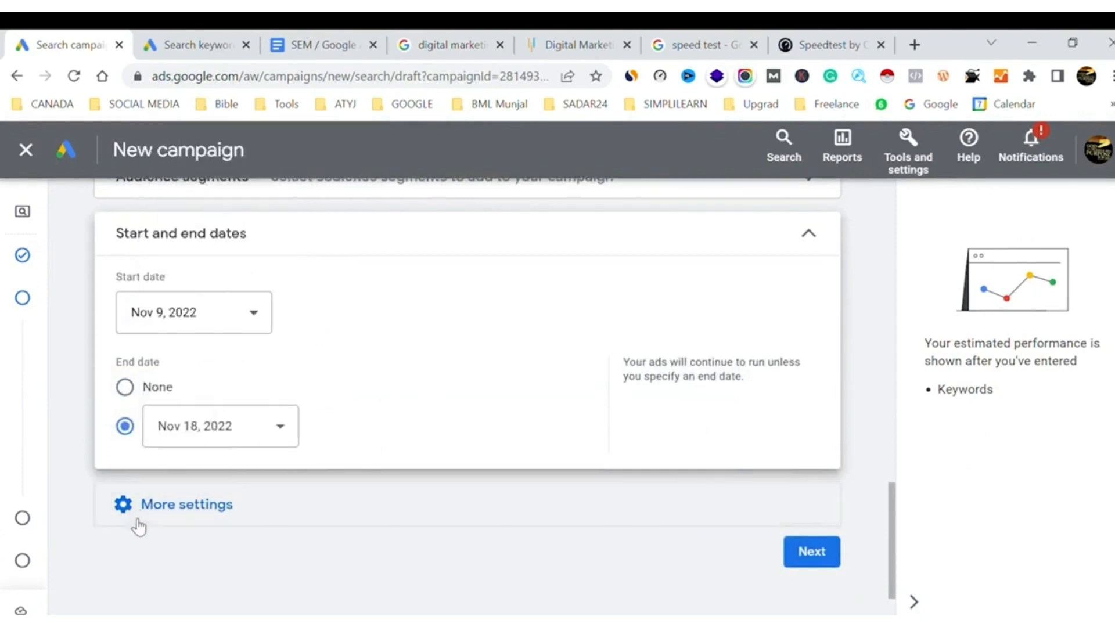
scroll(459, 419, "down", 3)
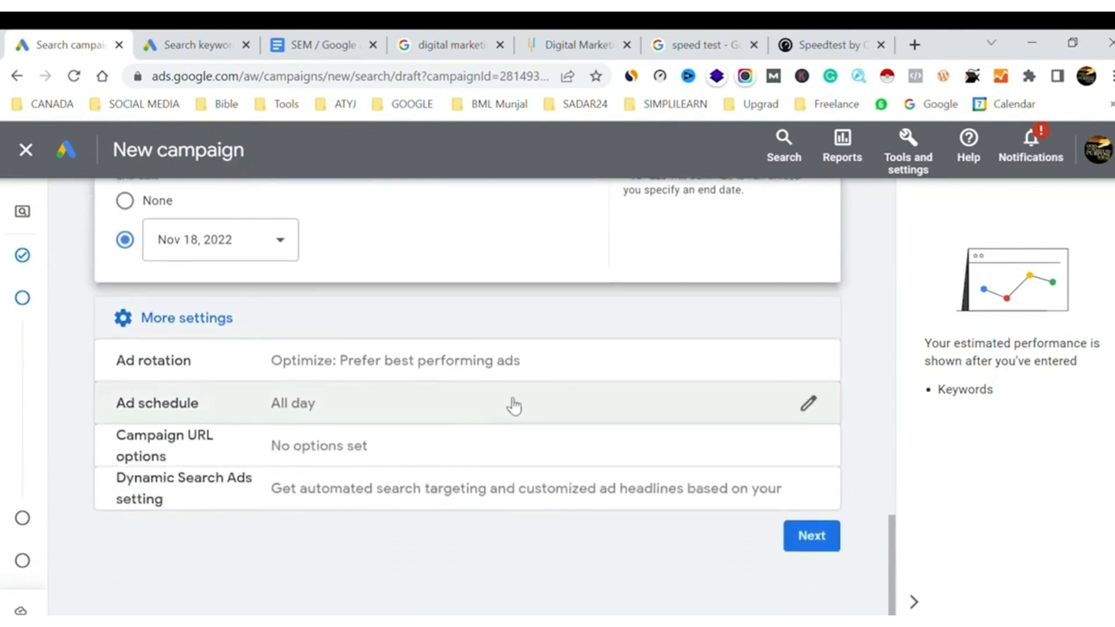
left_click(511, 405)
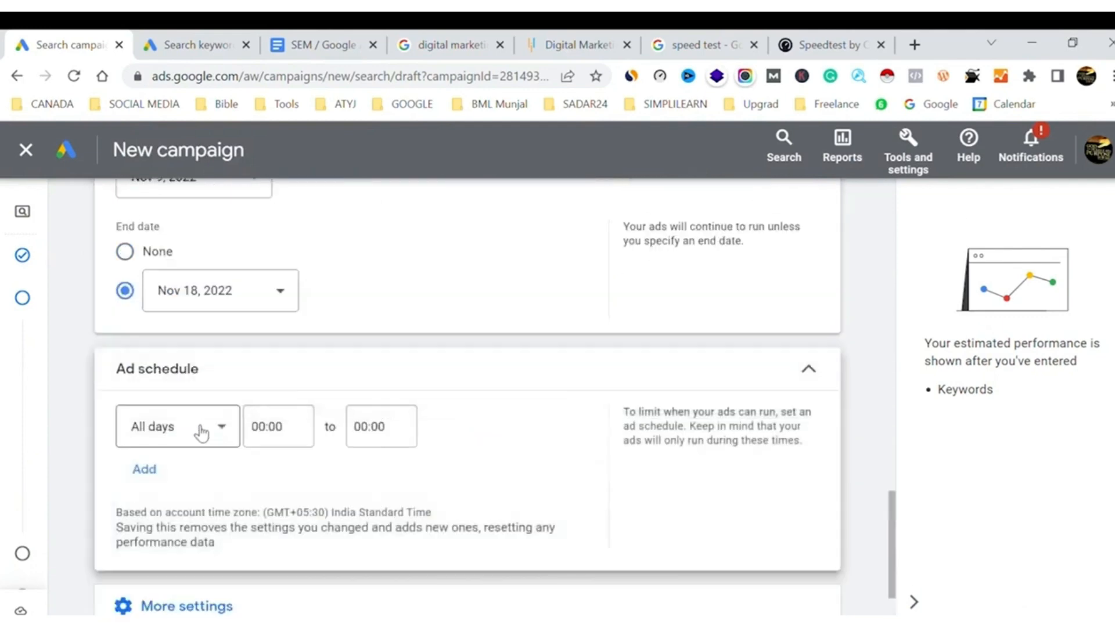
left_click(228, 435)
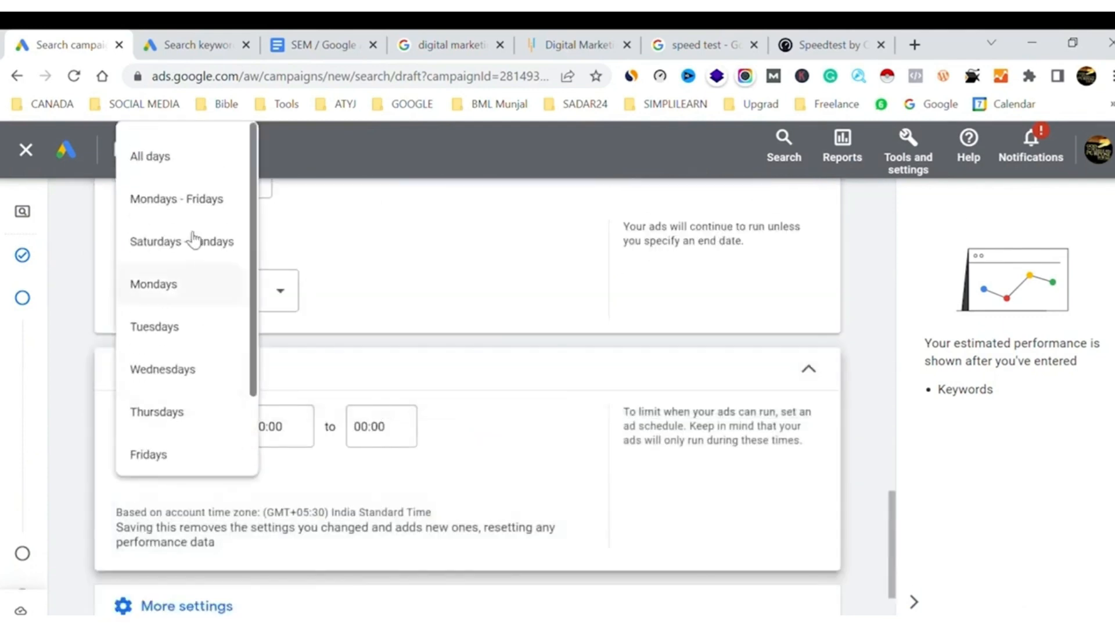
left_click(163, 272)
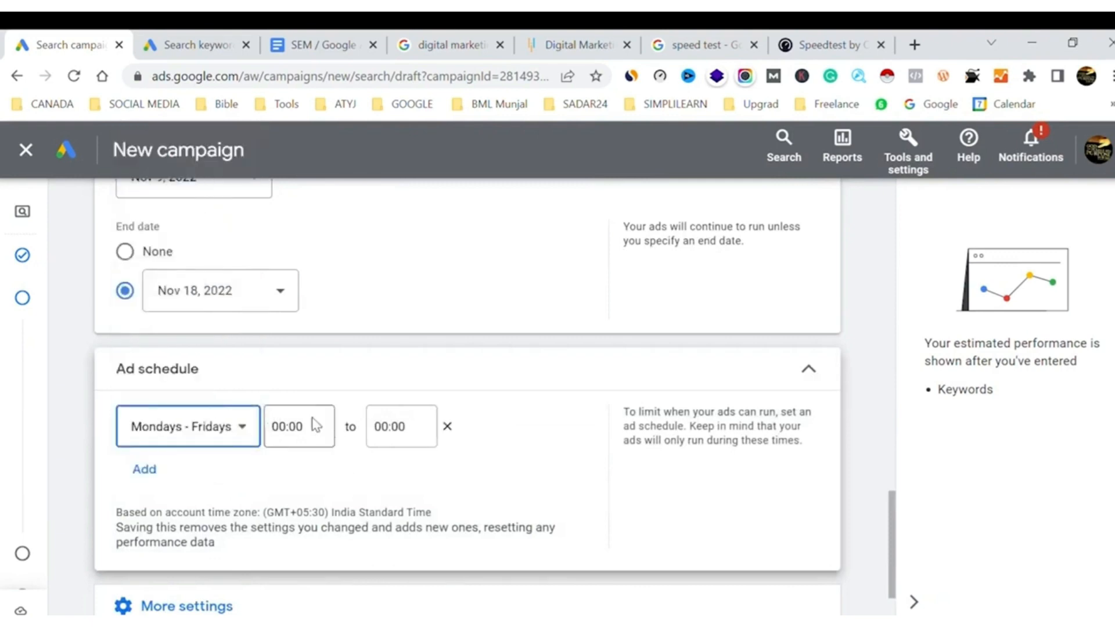
left_click(282, 442)
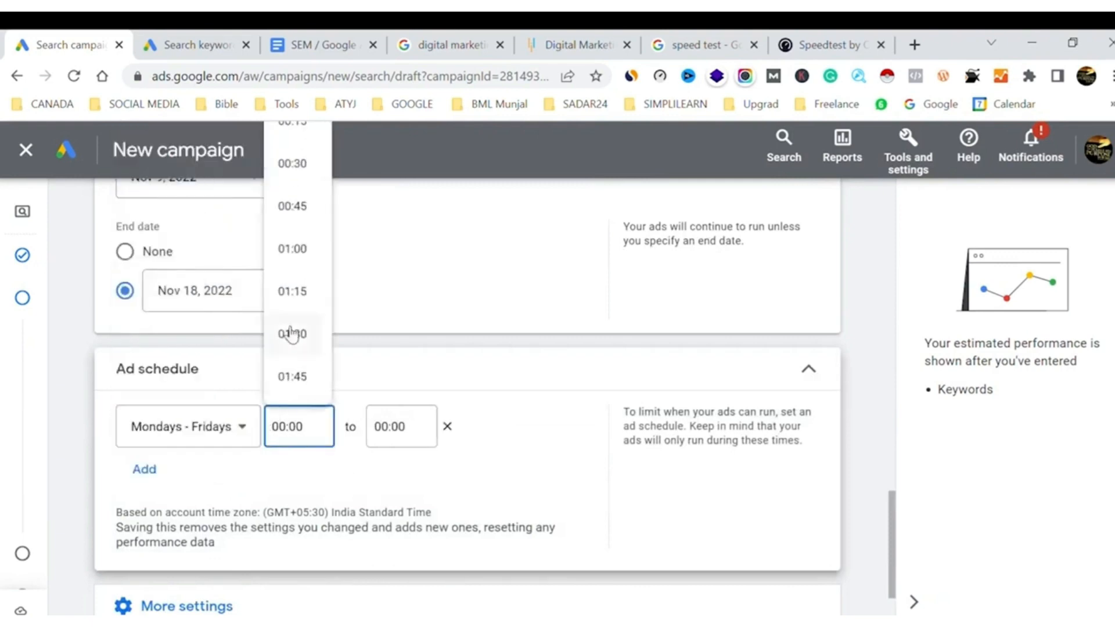
scroll(290, 334, "down", 10)
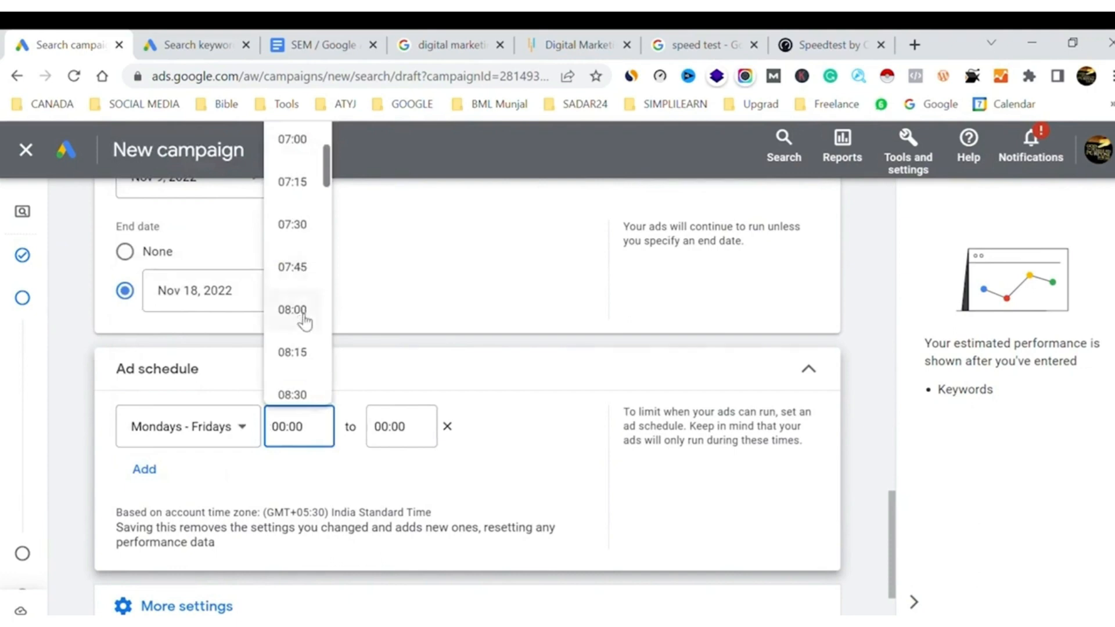
left_click(294, 310)
left_click(399, 434)
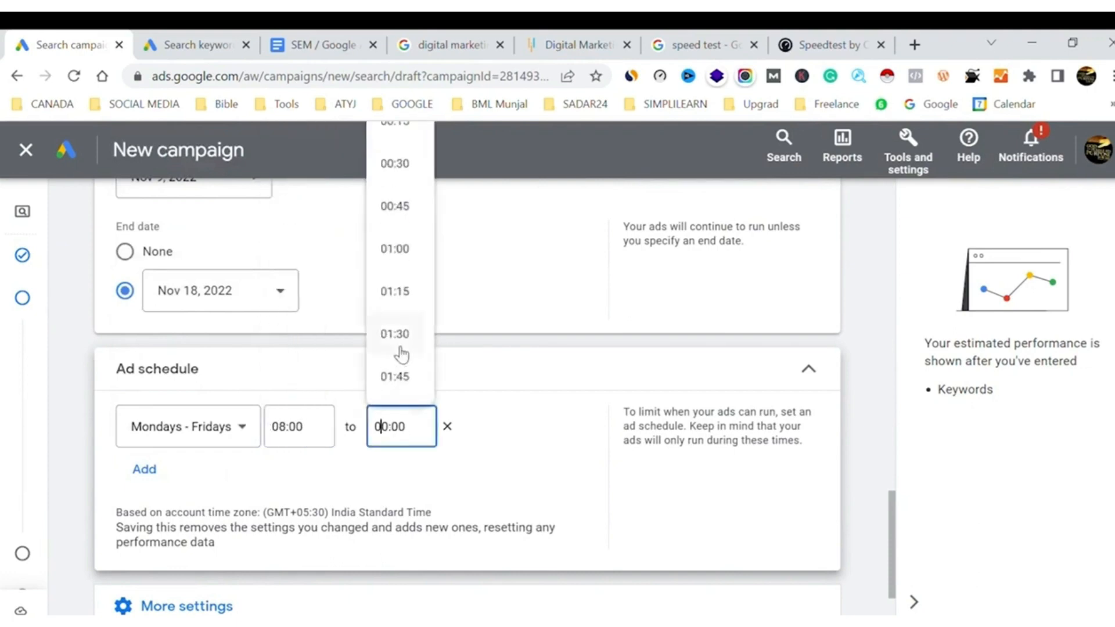
left_click(400, 378)
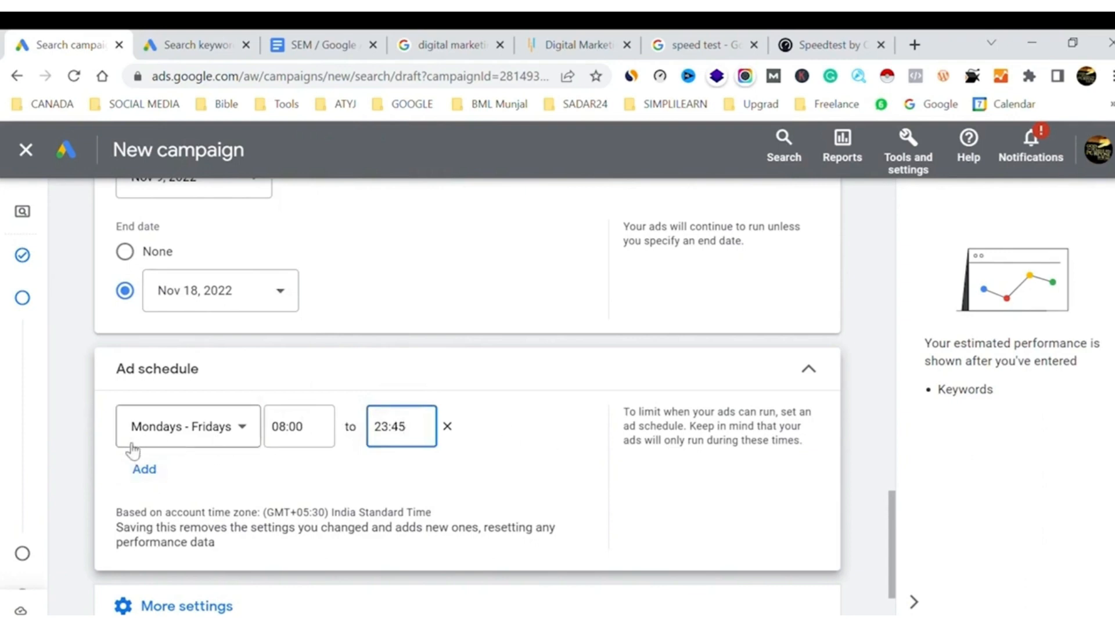
Add a second ad schedule entry for Saturdays - Sundays and continue to the keywords and ads stage
left_click(155, 469)
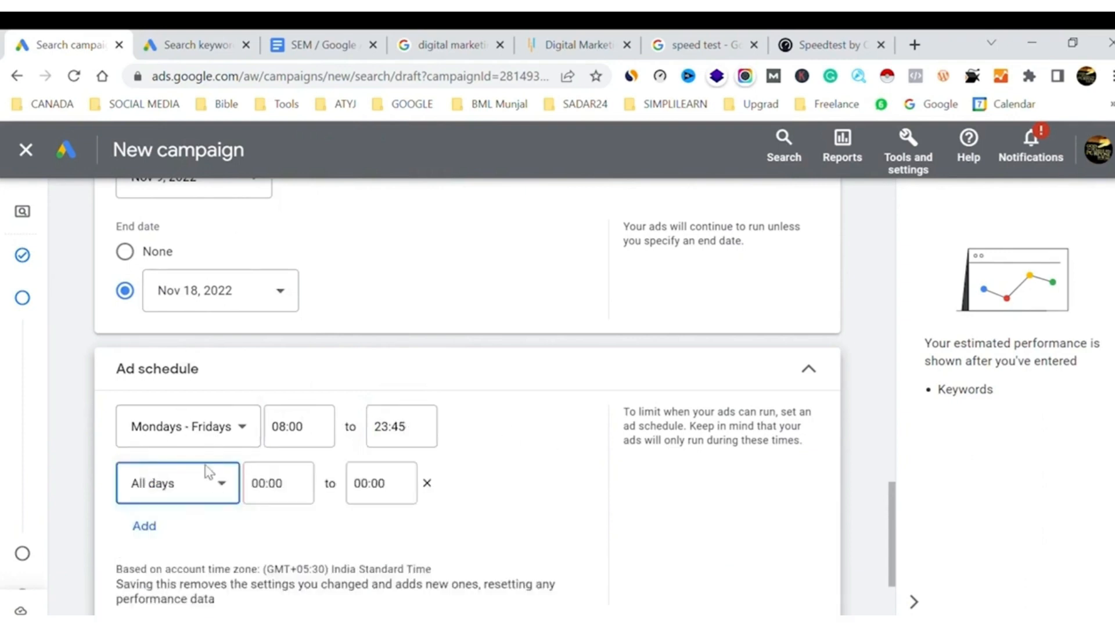
left_click(217, 486)
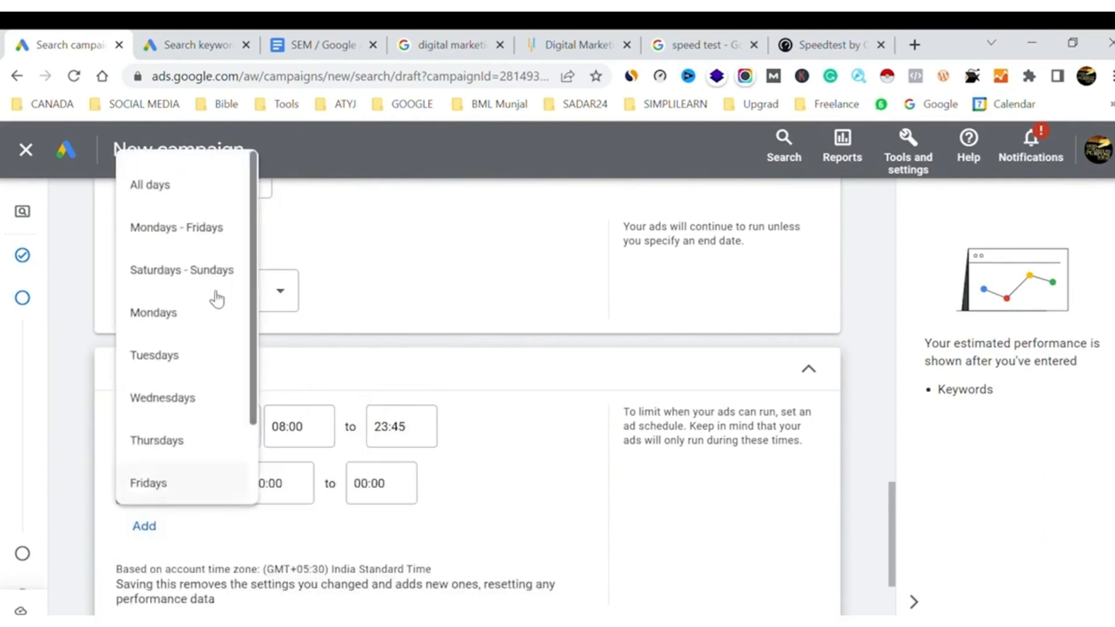
left_click(194, 270)
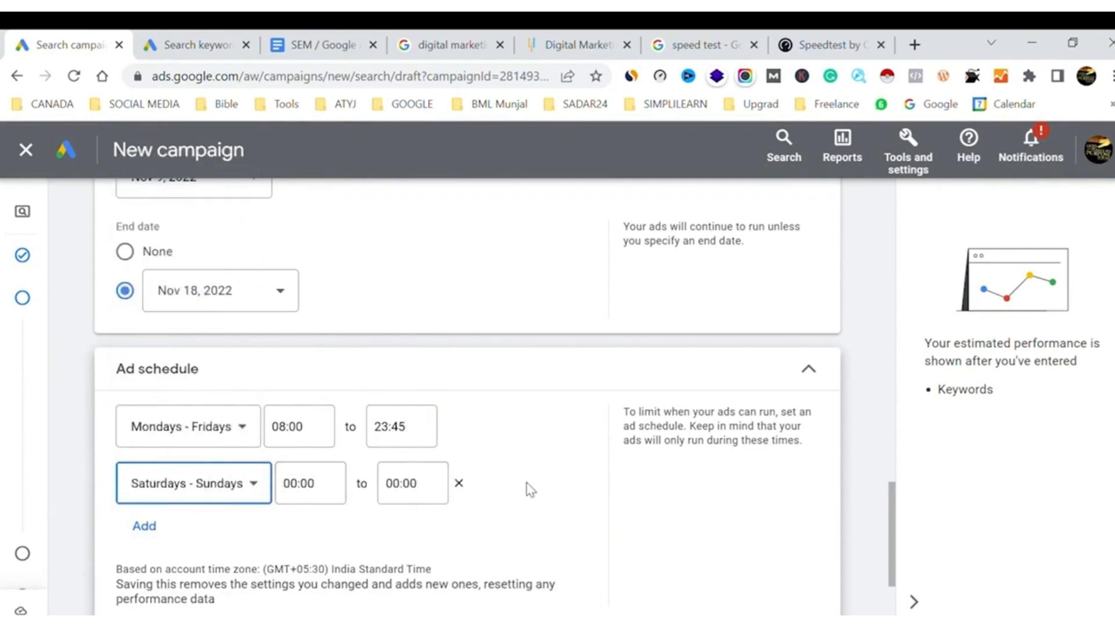
scroll(596, 491, "down", 3)
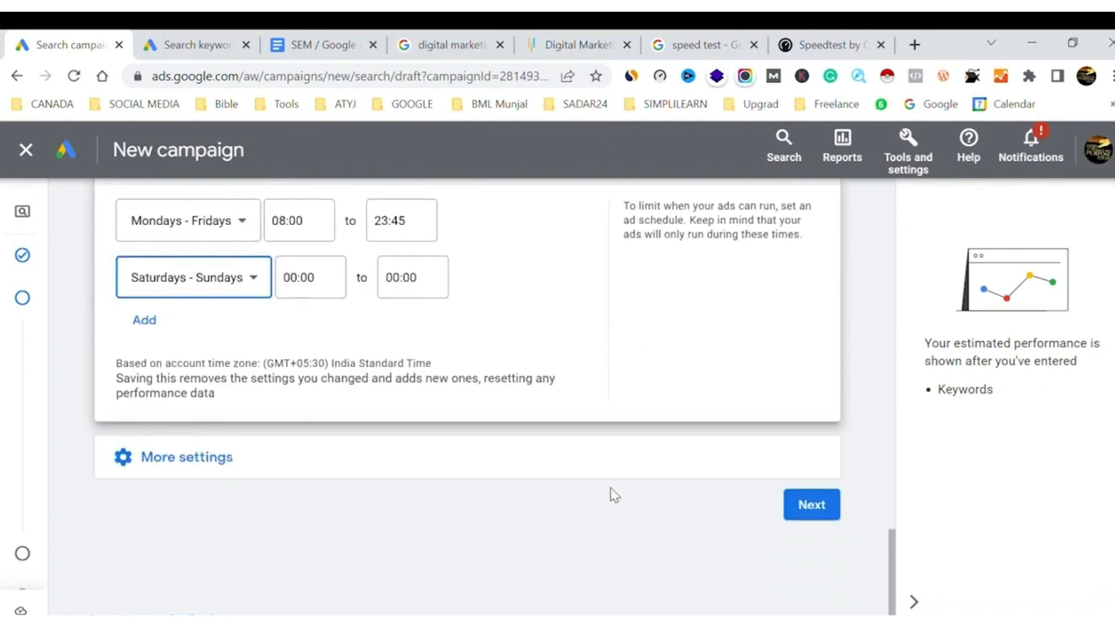
left_click(811, 506)
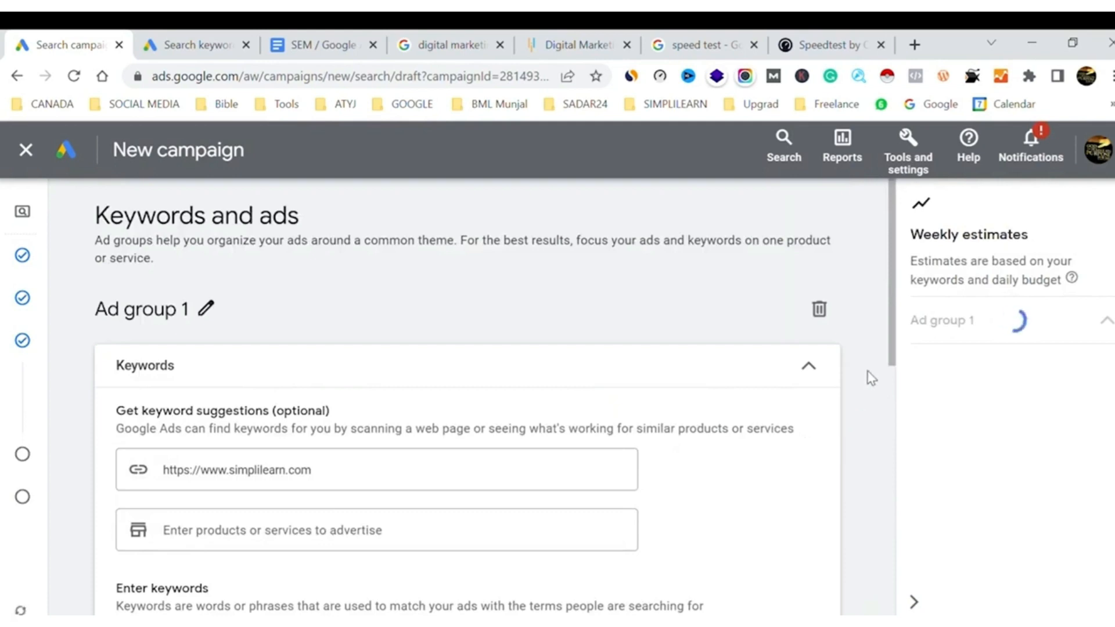
scroll(872, 378, "down", 3)
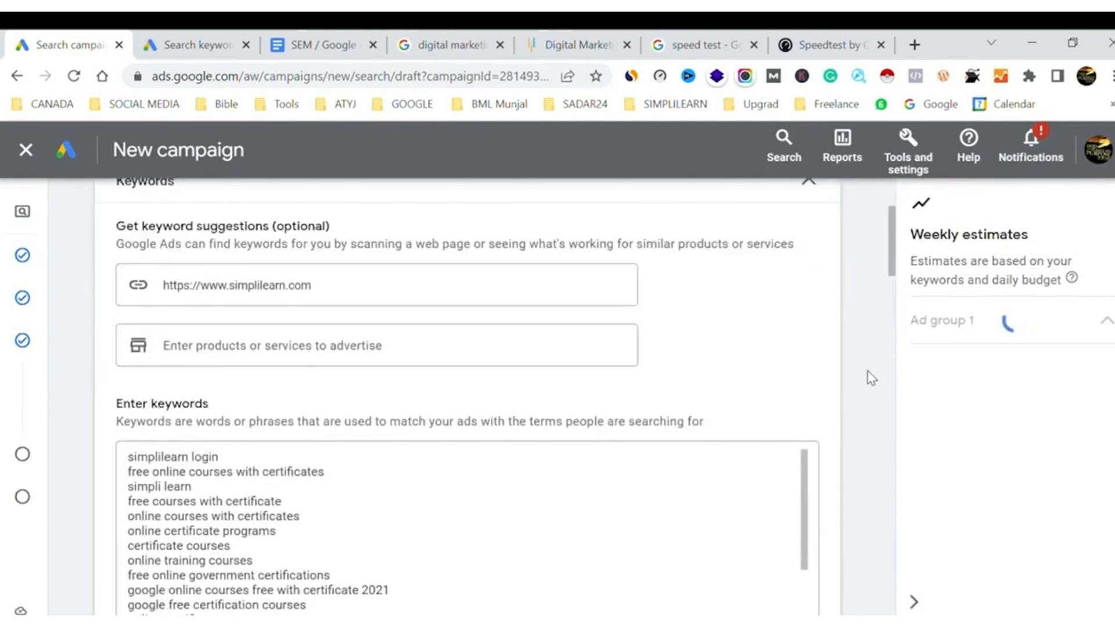
scroll(871, 379, "down", 4)
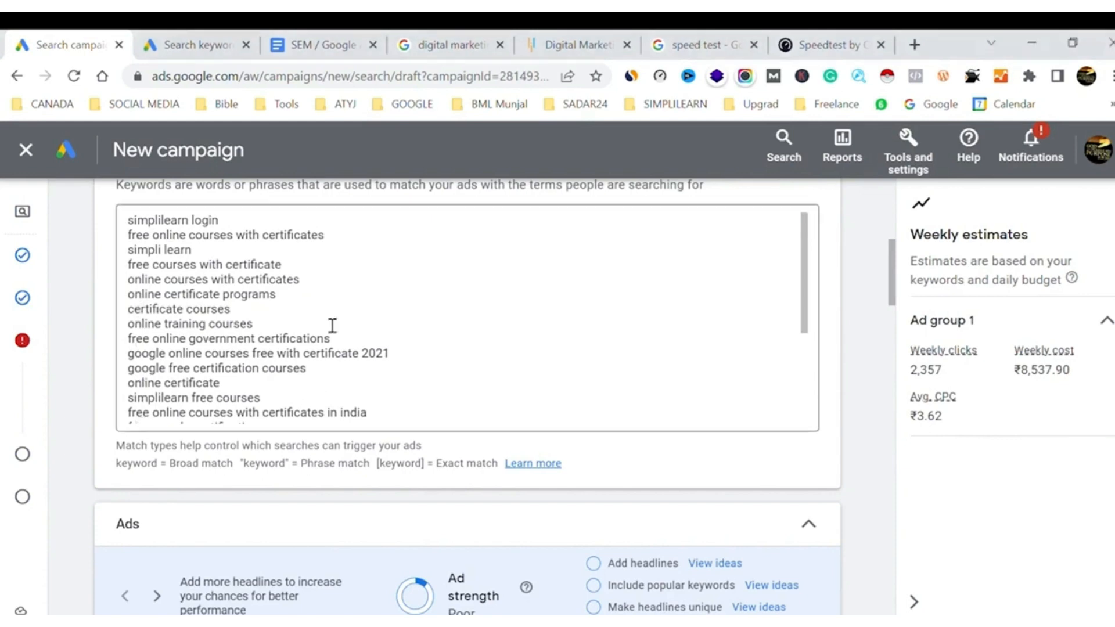
scroll(300, 332, "down", 3)
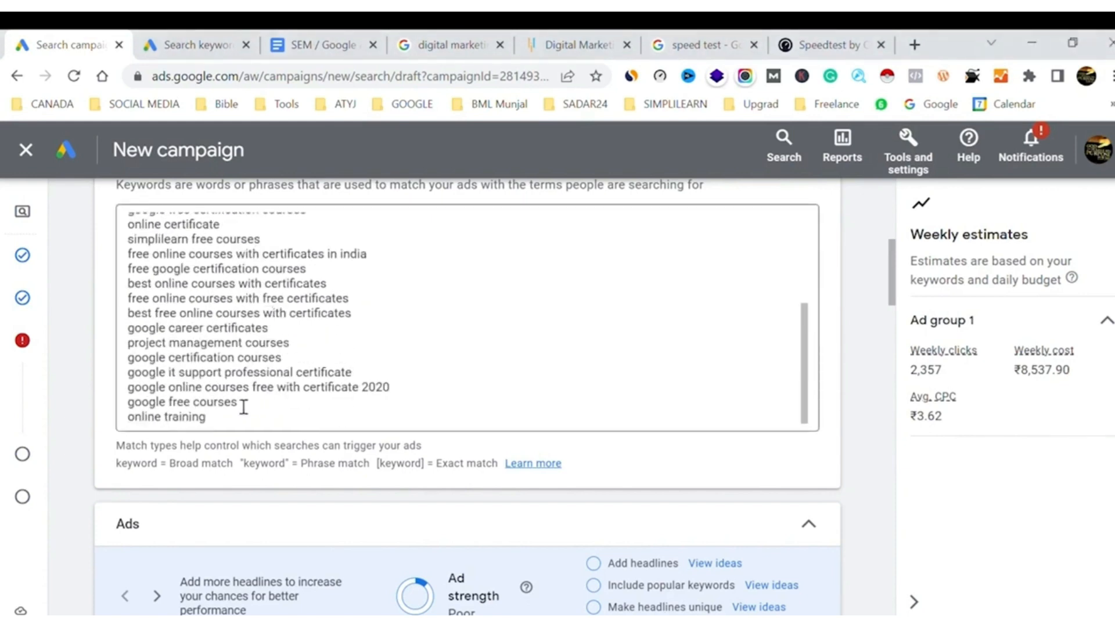
scroll(331, 406, "up", 5)
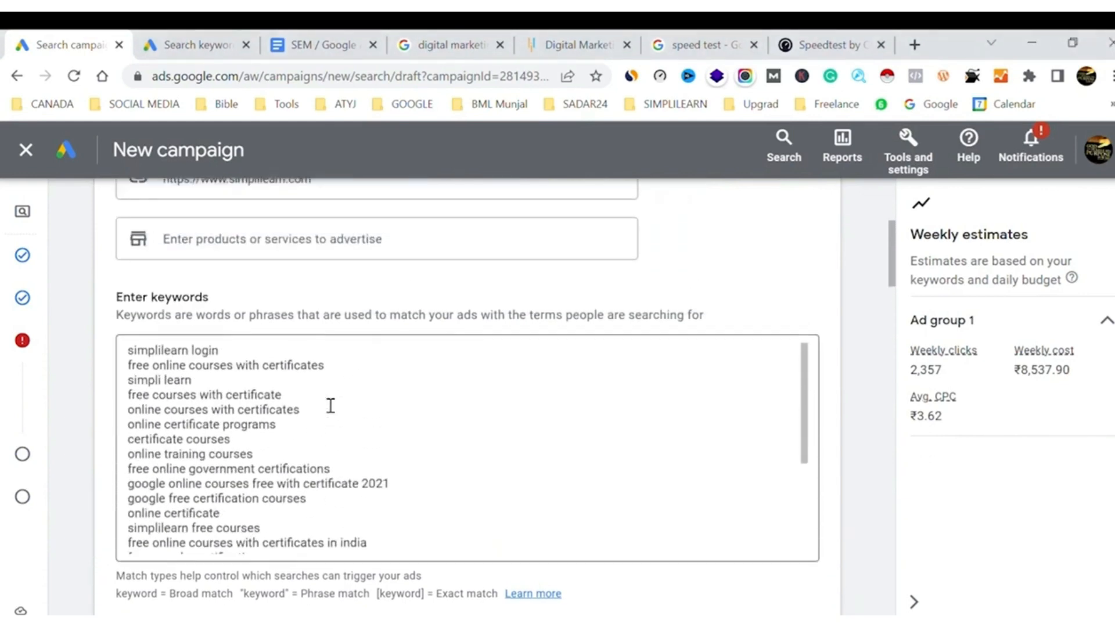
scroll(435, 354, "up", 2)
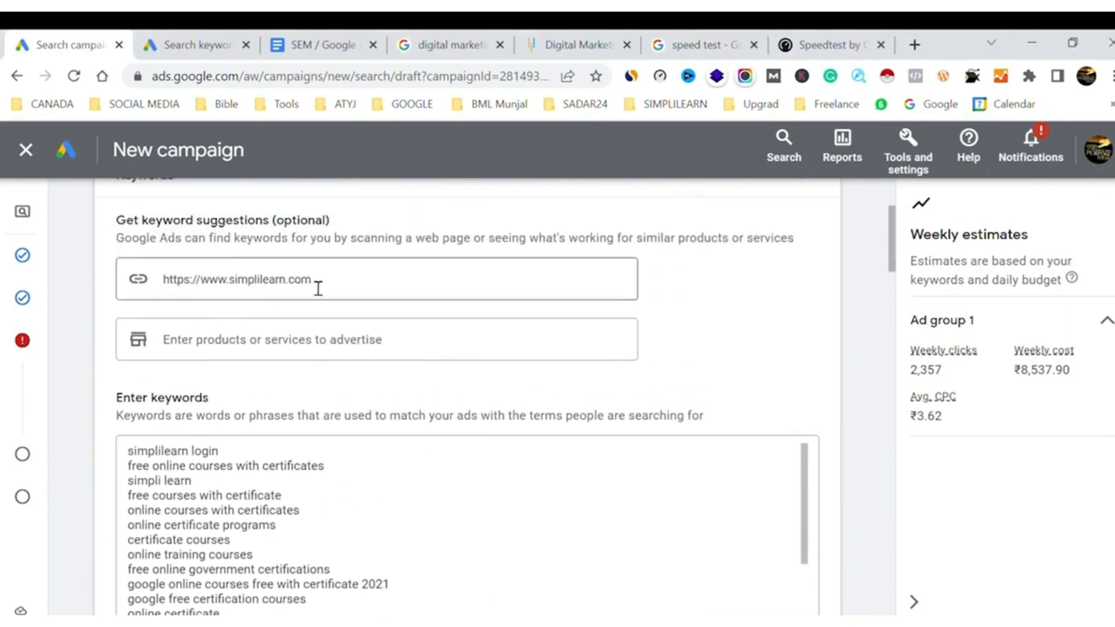
left_click(578, 45)
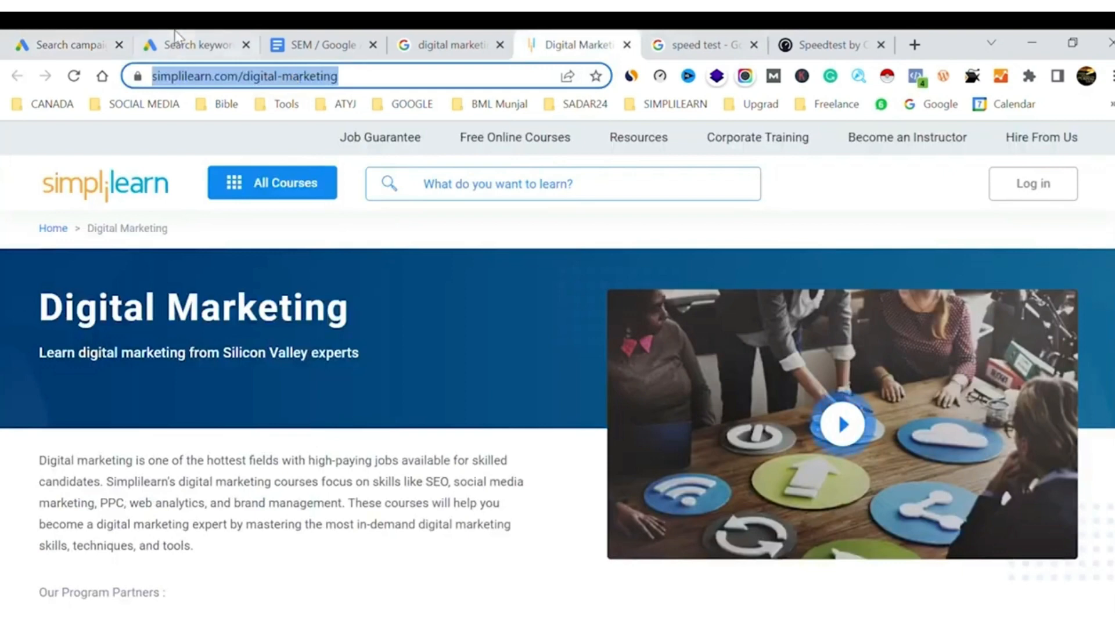
left_click(213, 46)
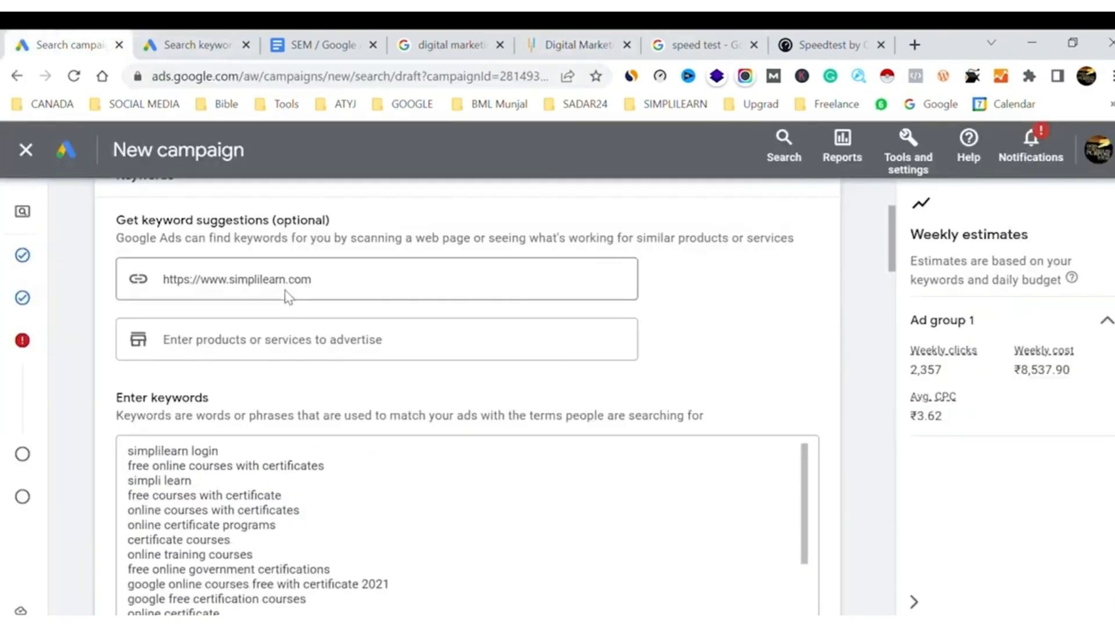
left_click(299, 284)
key("ctrl+a")
type("https://www.simplilearn.com/digital-marketing")
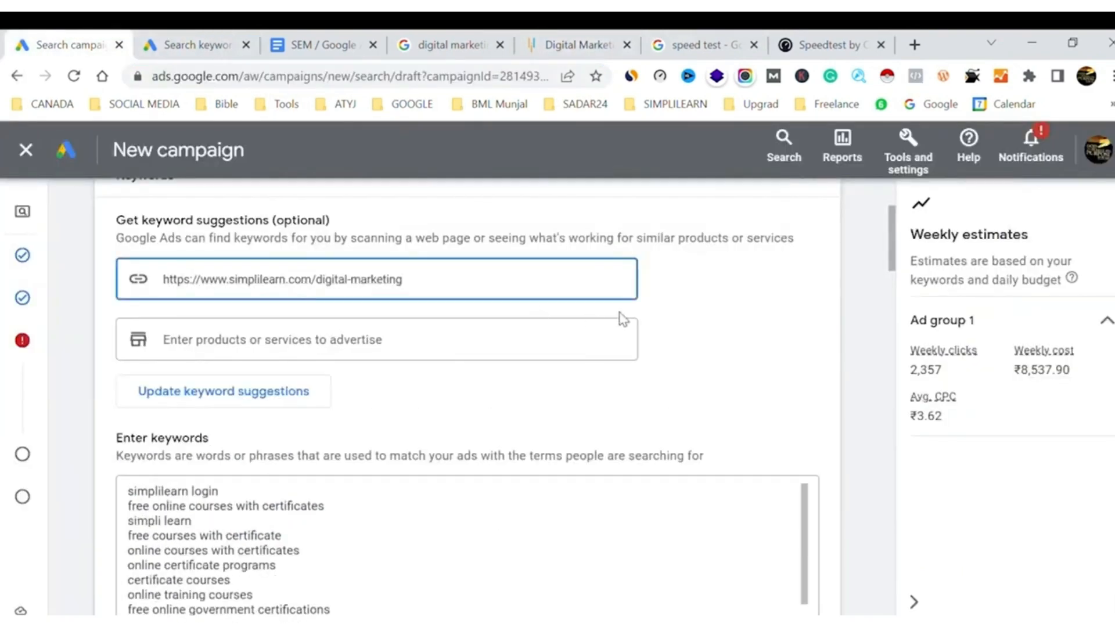
left_click(729, 318)
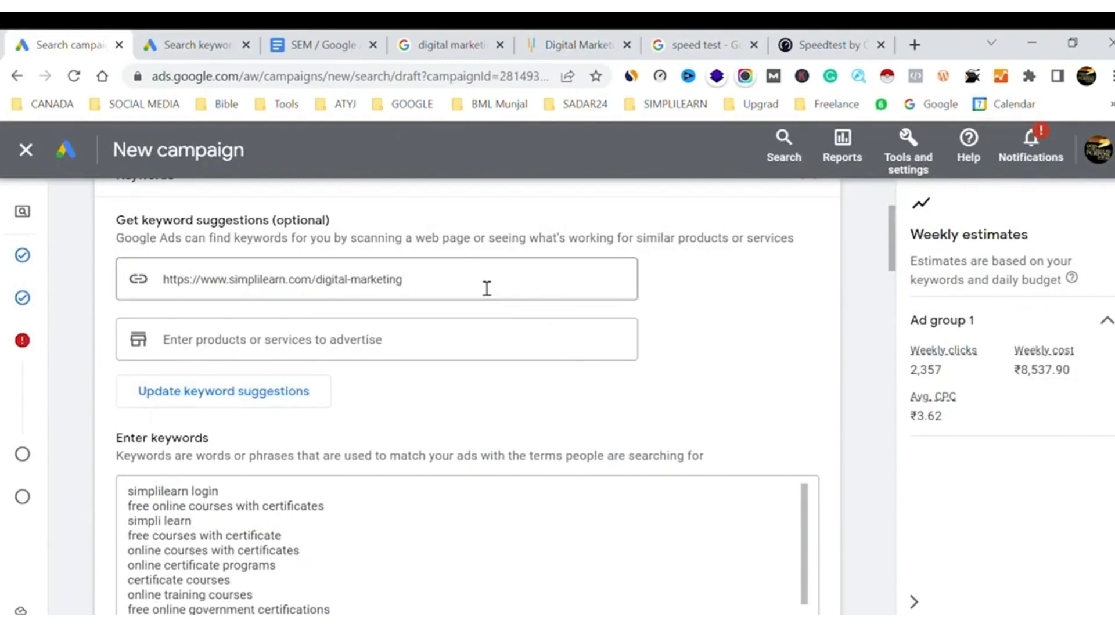
Update the keyword suggestions, replacing the current keywords with those related to the digital marketing URL, and review the new list
left_click(229, 400)
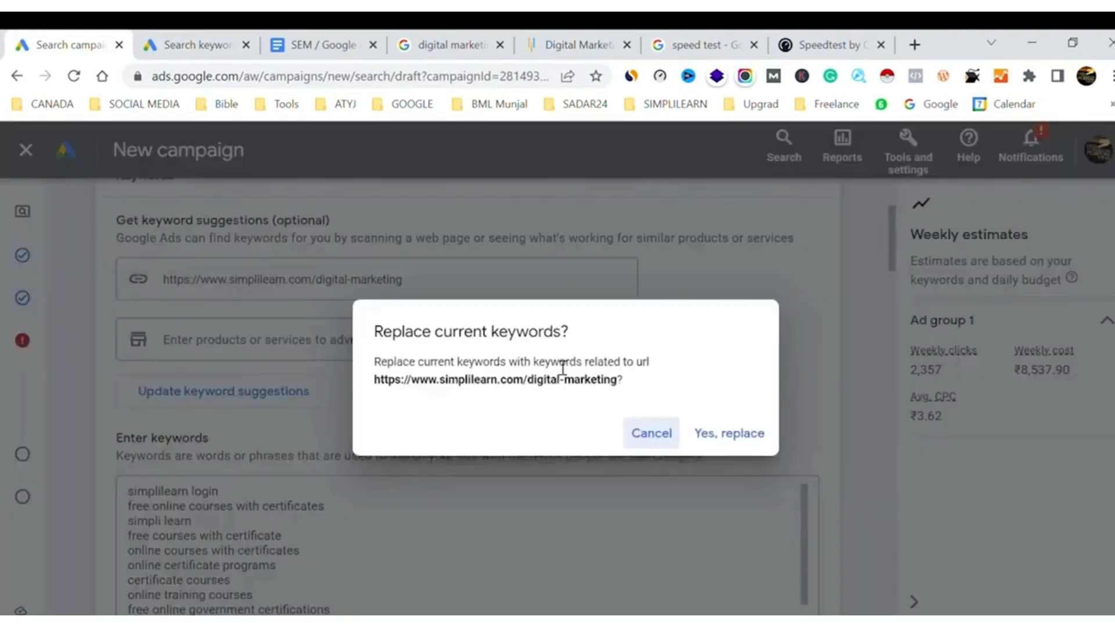
left_click(732, 437)
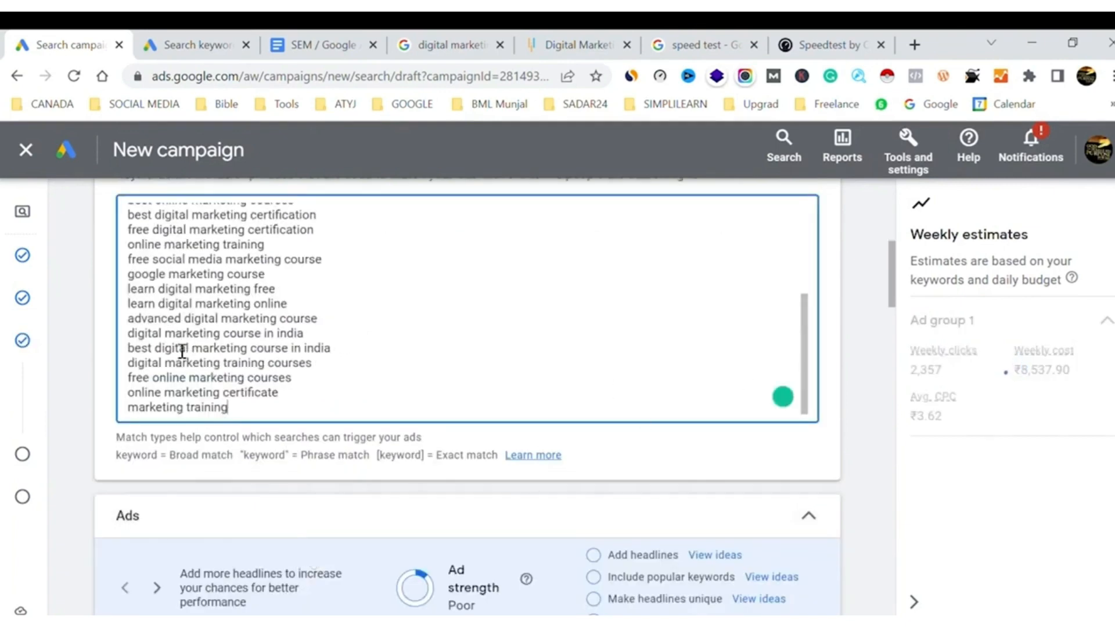
scroll(244, 303, "up", 3)
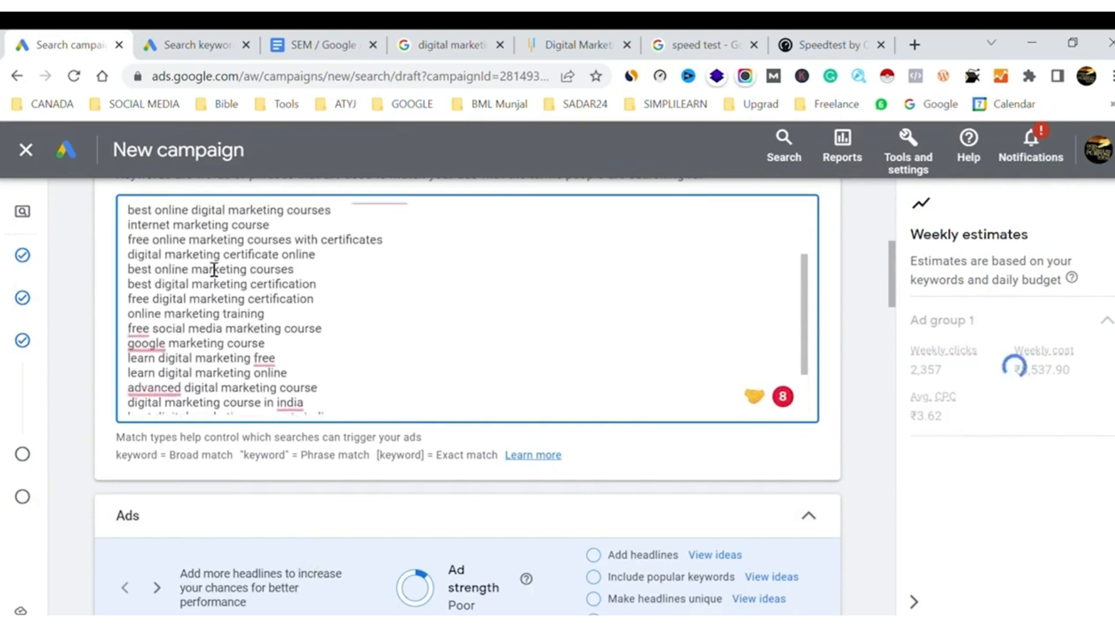
scroll(231, 292, "up", 3)
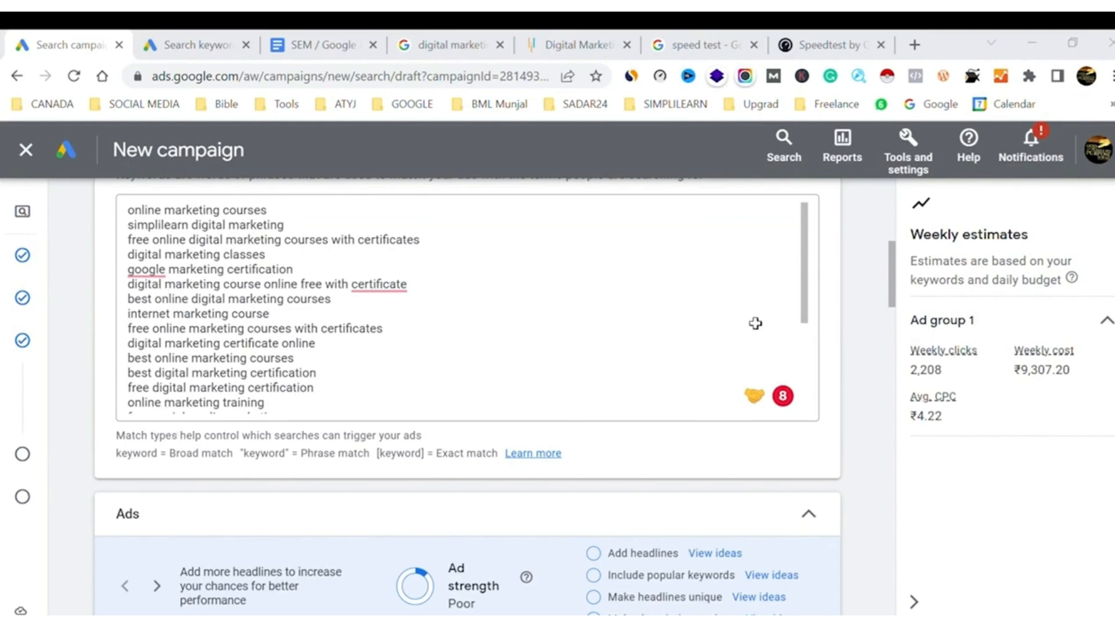
Replace all the ad group's keywords with the copied digital marketing list, from "digital marketing course" to "google garage digital marketing"
left_click(228, 315)
key("ctrl+a")
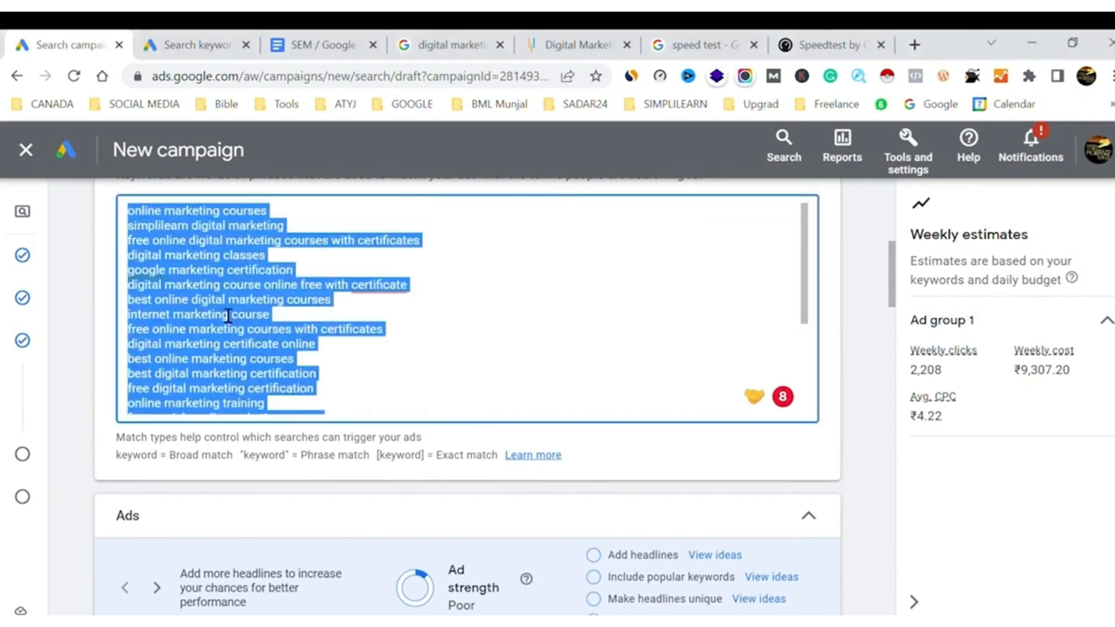
key("BackSpace")
type("digital marketing course google digital marketing course social media marketing course google digital marketing certification digital marketing google digital marketing course online digital marketing certificate online marketing courses google garage digital marketing")
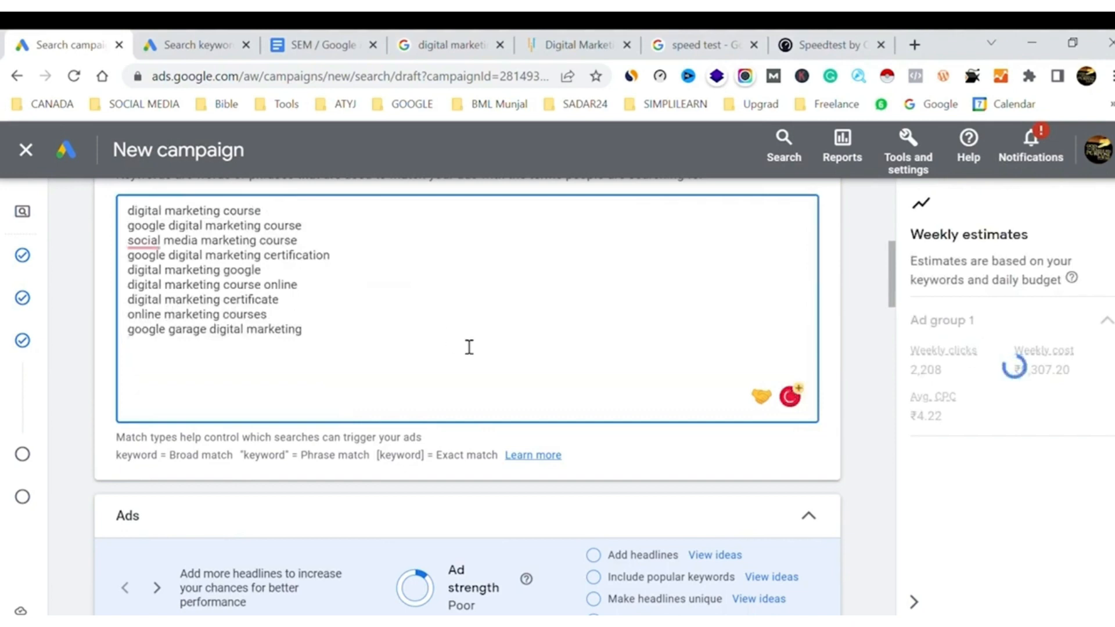
scroll(470, 347, "down", 6)
scroll(469, 348, "up", 2)
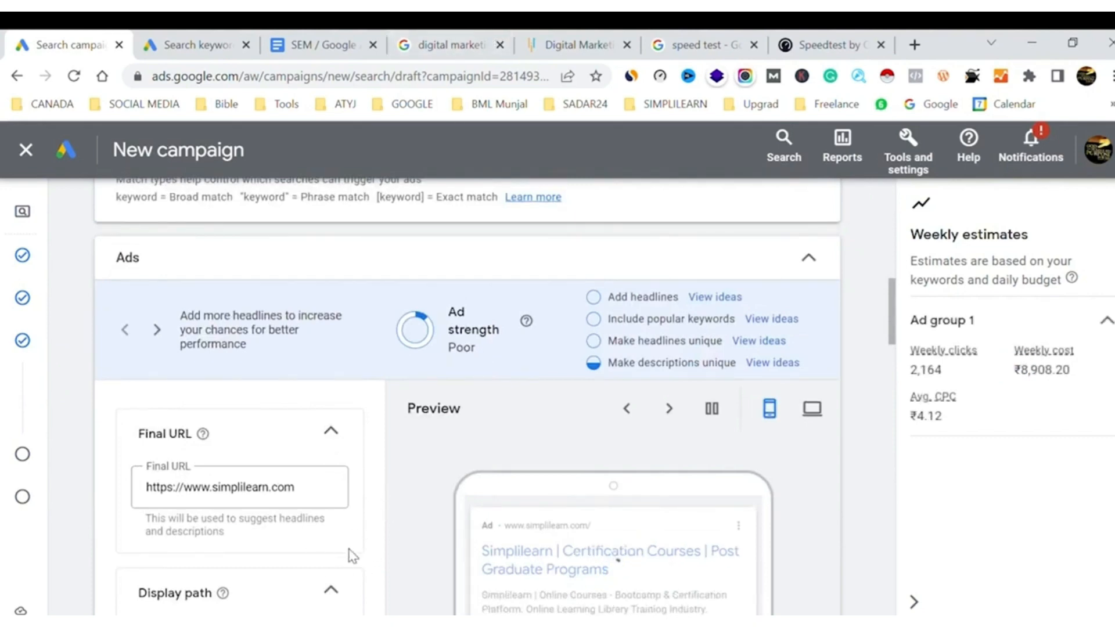
left_click(561, 47)
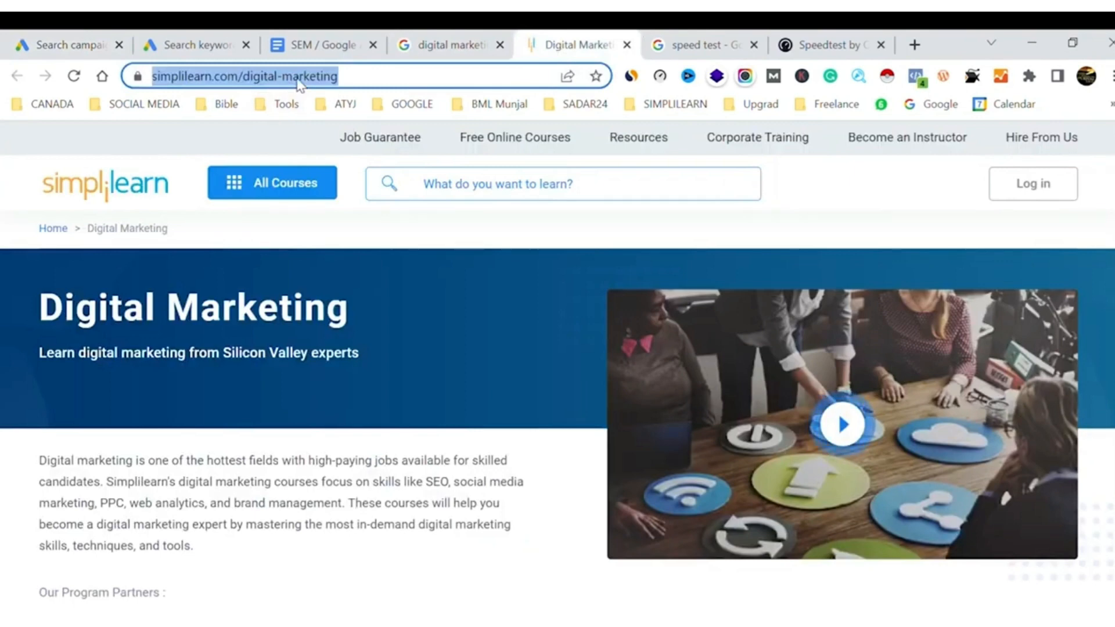
left_click(66, 45)
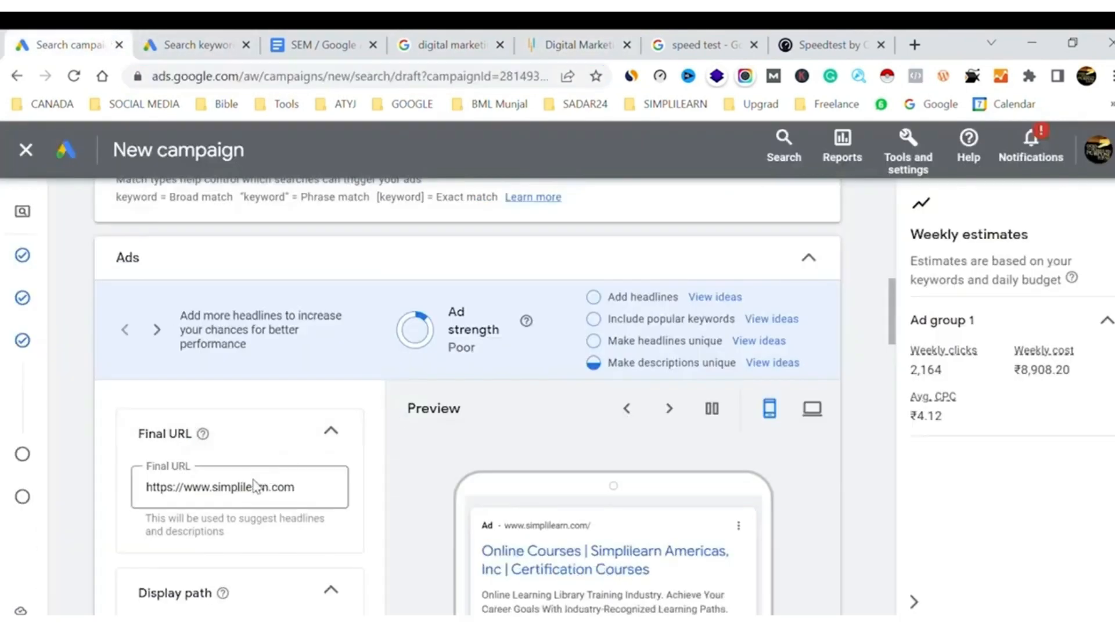
triple_click(263, 494)
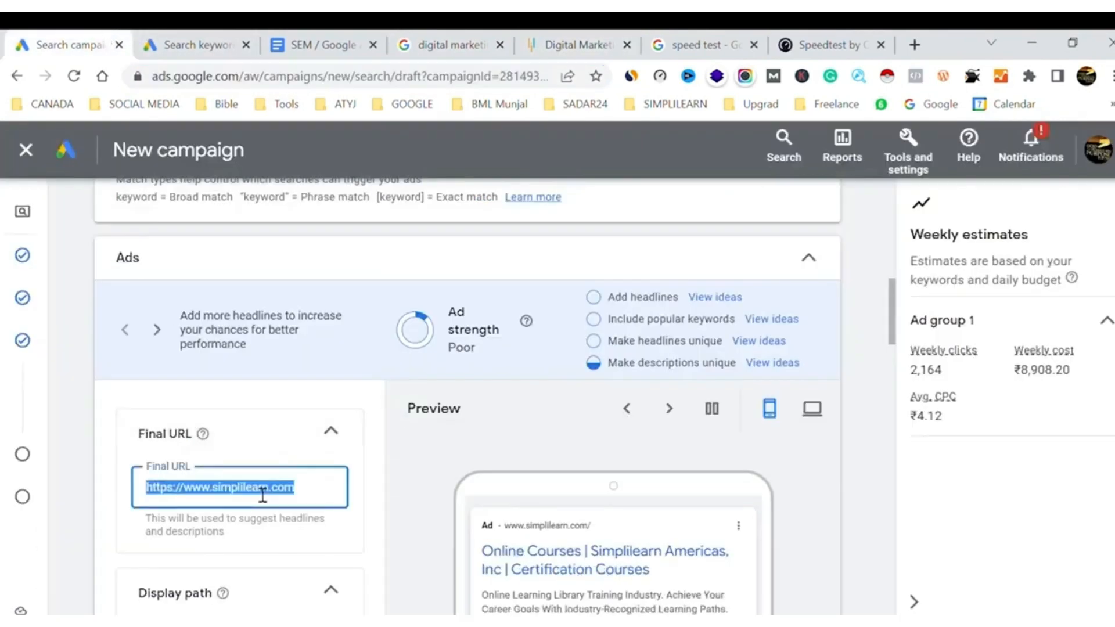
key("ctrl+v")
left_click(405, 481)
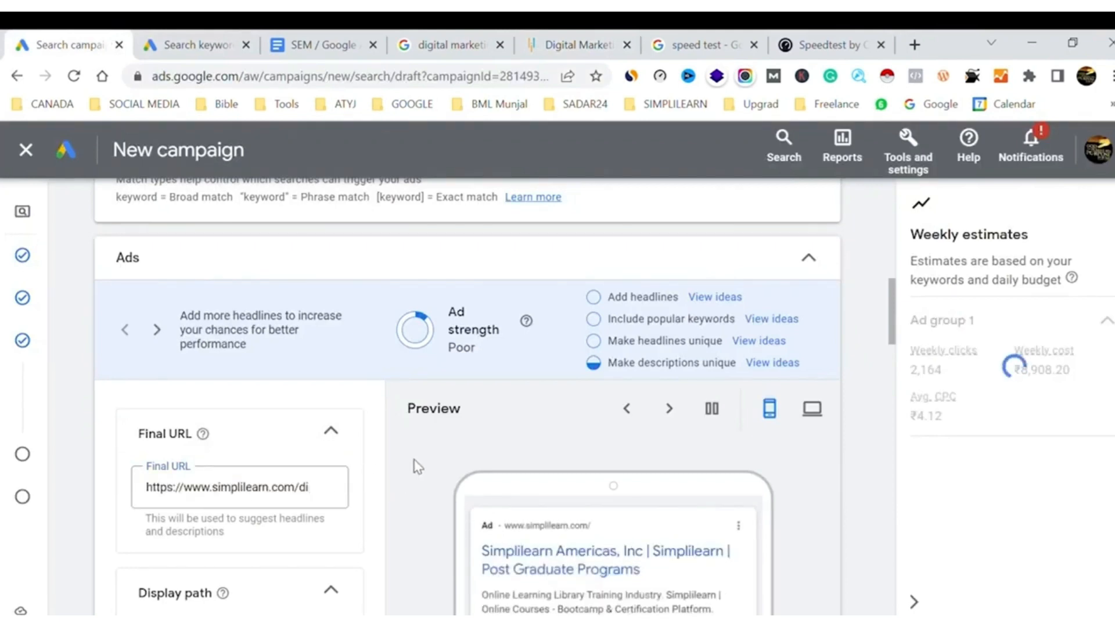
Fill the ad's two display path fields with "online" and "digital market"
scroll(416, 465, "down", 2)
scroll(417, 464, "down", 1)
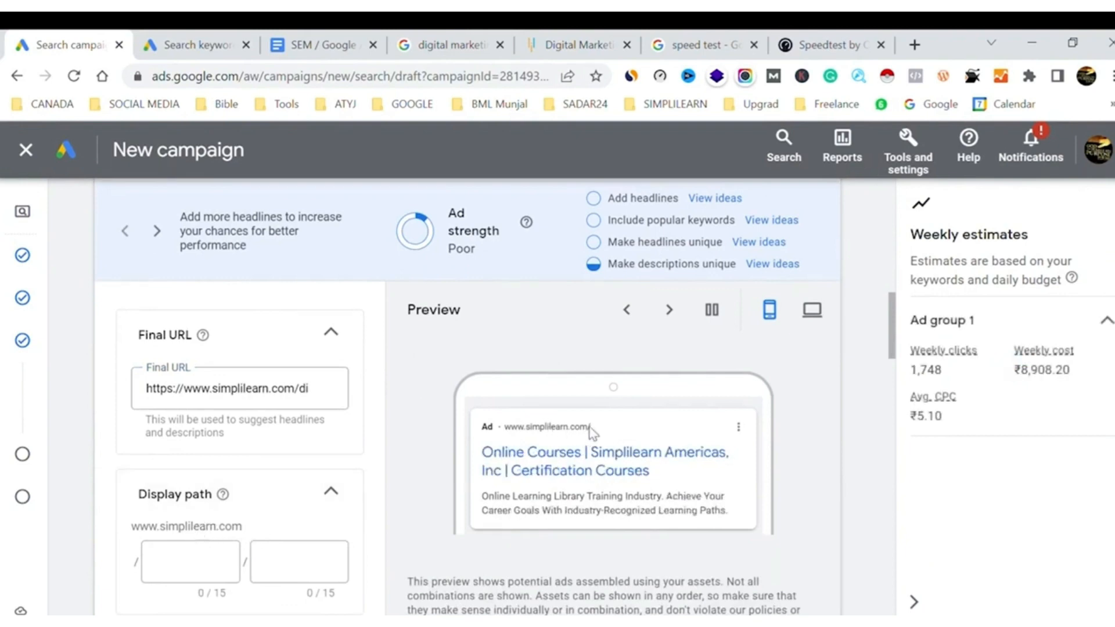
left_click(213, 571)
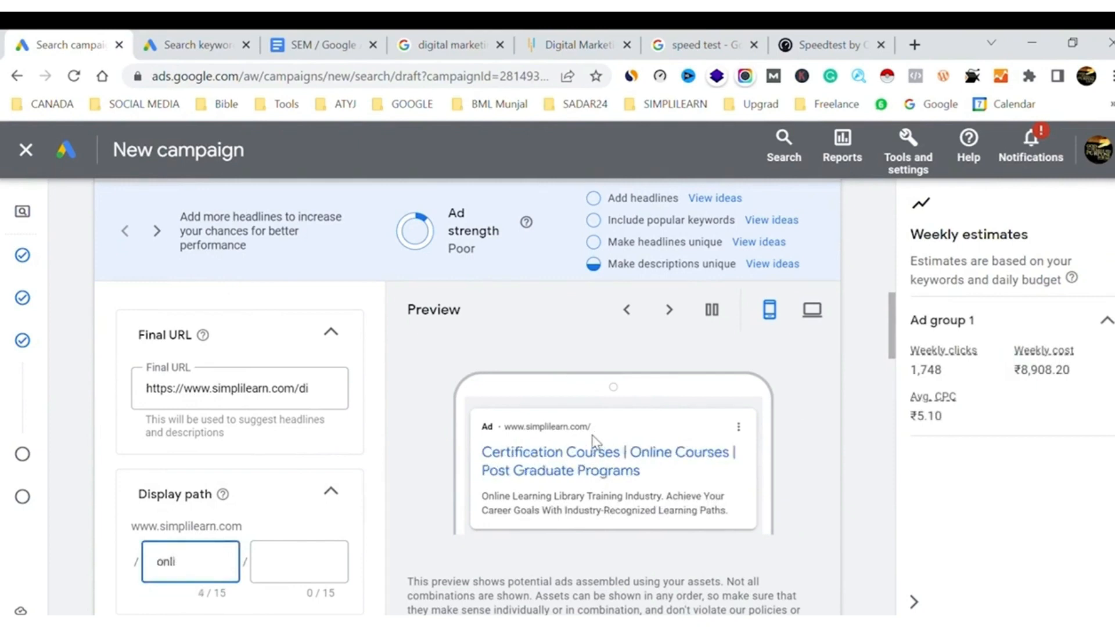
type("online")
key("Tab")
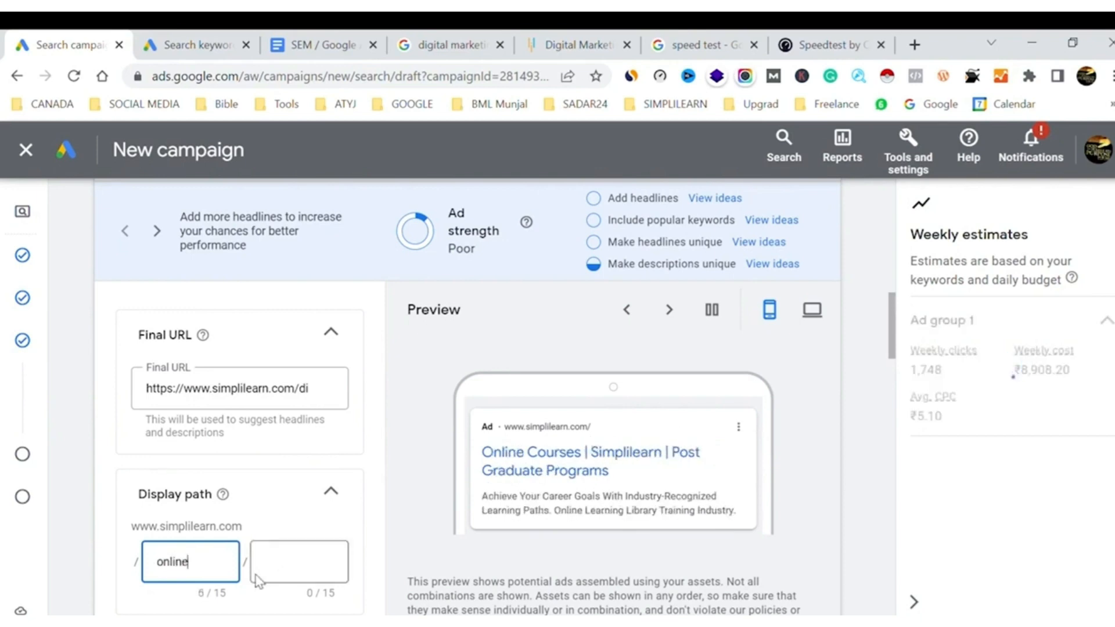
type("digital")
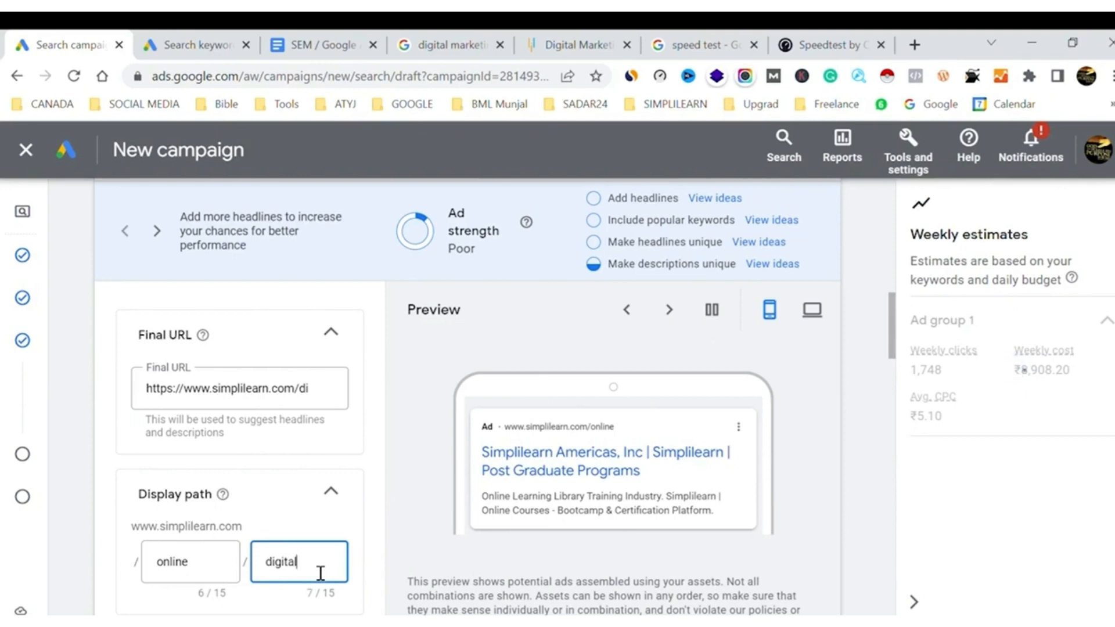
type(" market")
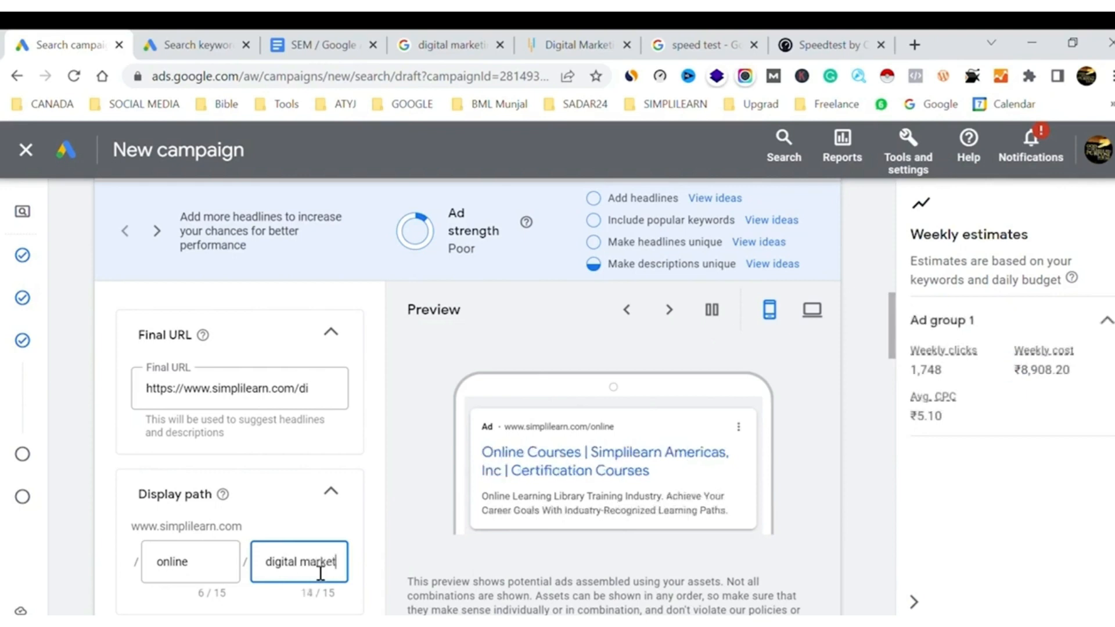
type("i")
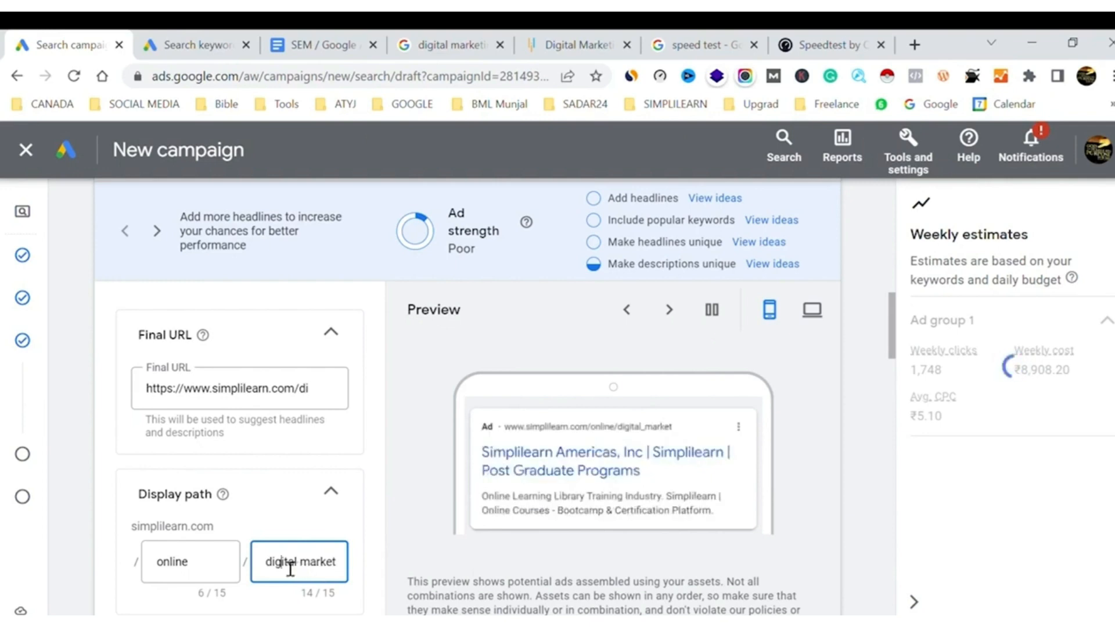
Change the ad's display path to "digital" in the first part and "marketing" in the second
double_click(290, 563)
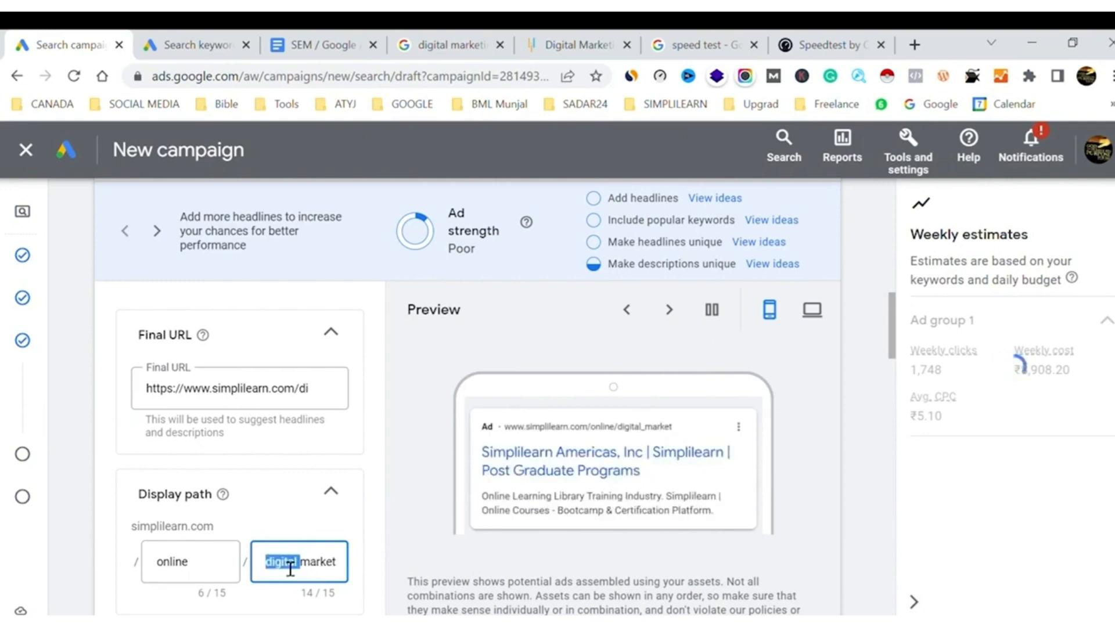
key("BackSpace")
left_click(180, 566)
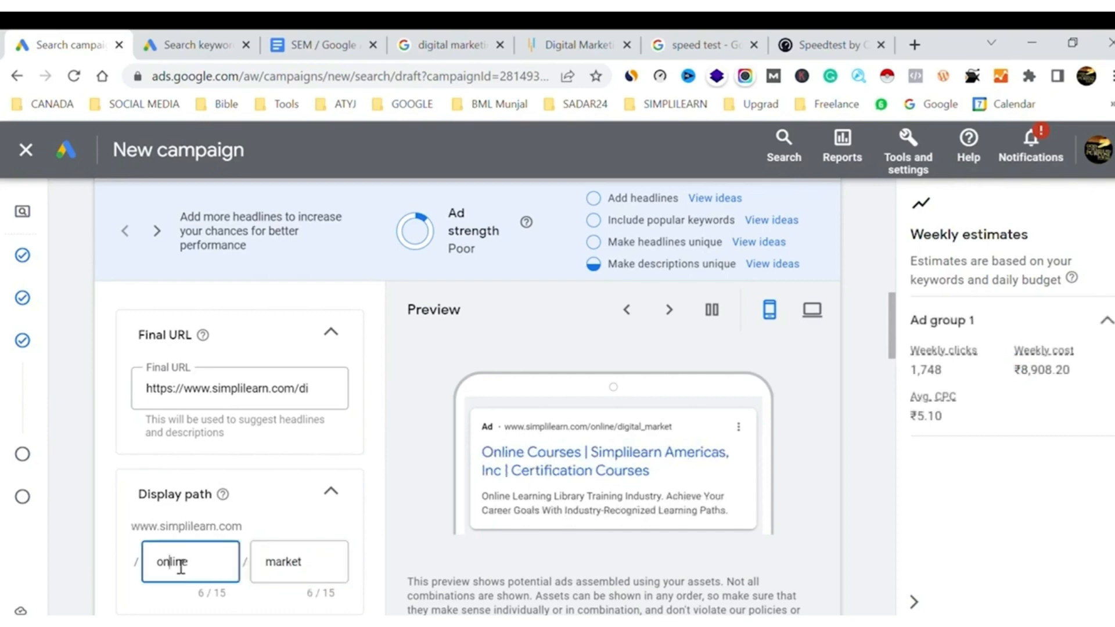
double_click(181, 566)
type("digital")
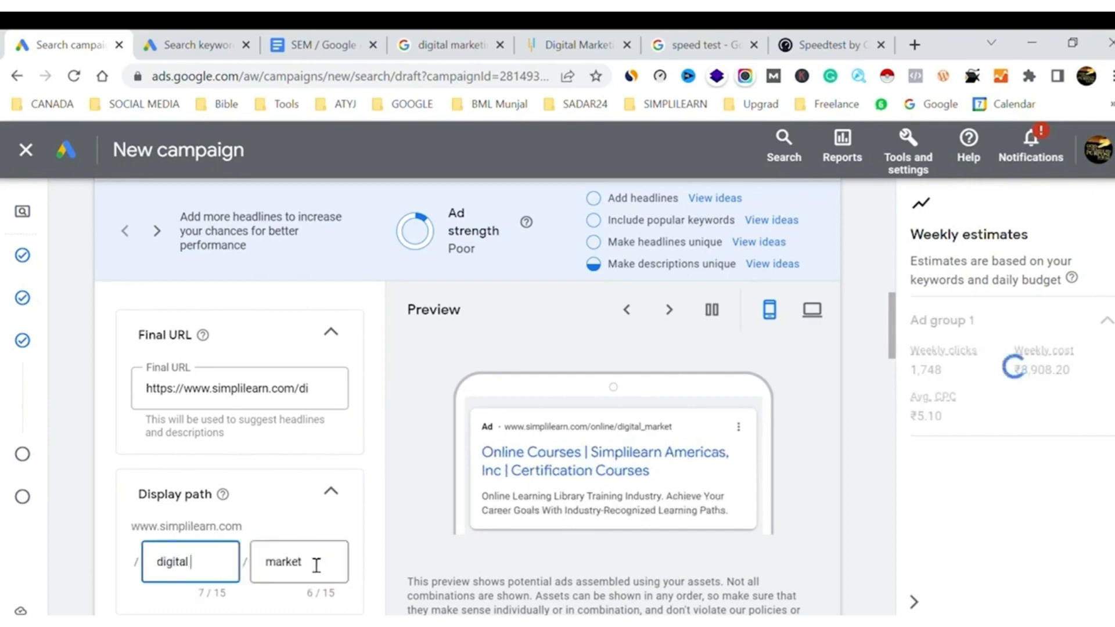
left_click(317, 565)
type("ing")
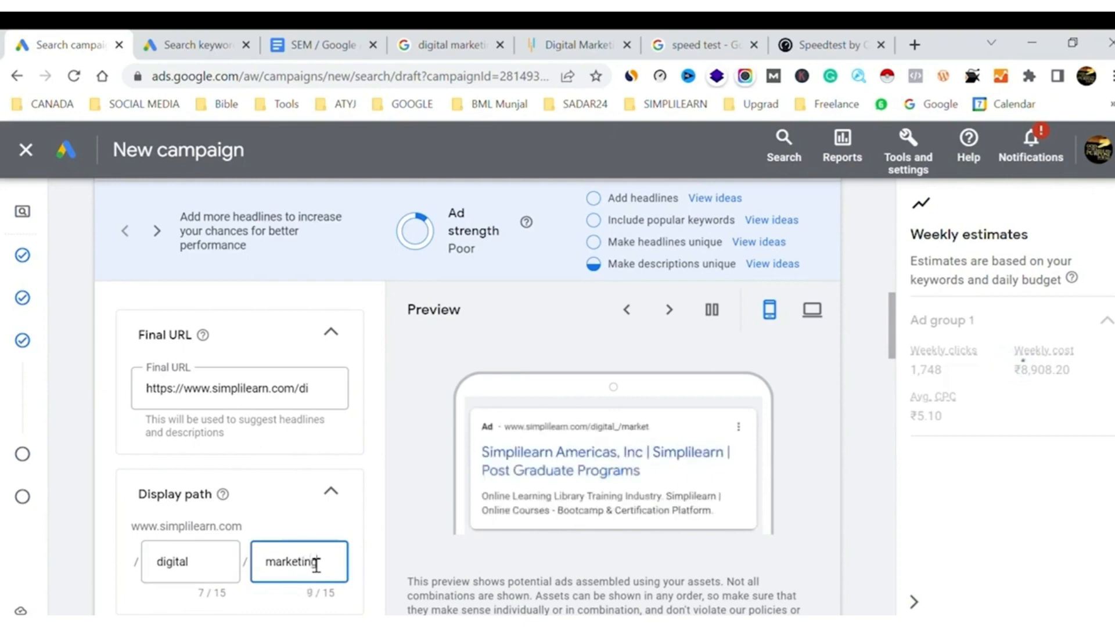
left_click(166, 604)
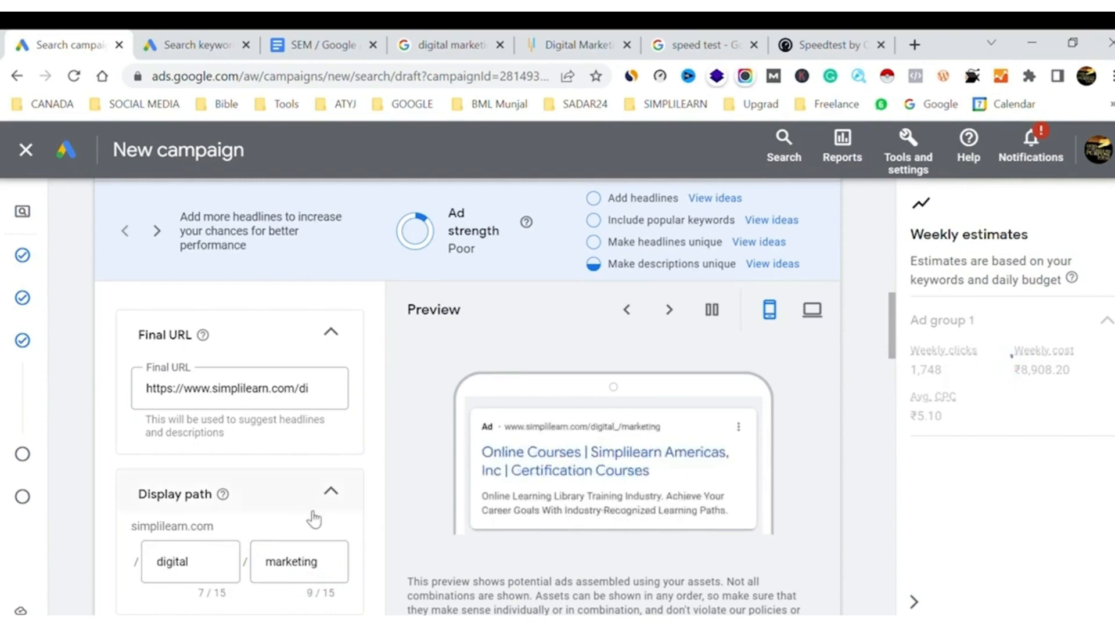
Check the option for adding a phone number to the ad, and leave the Calls section collapsed
scroll(314, 518, "down", 3)
scroll(313, 519, "down", 2)
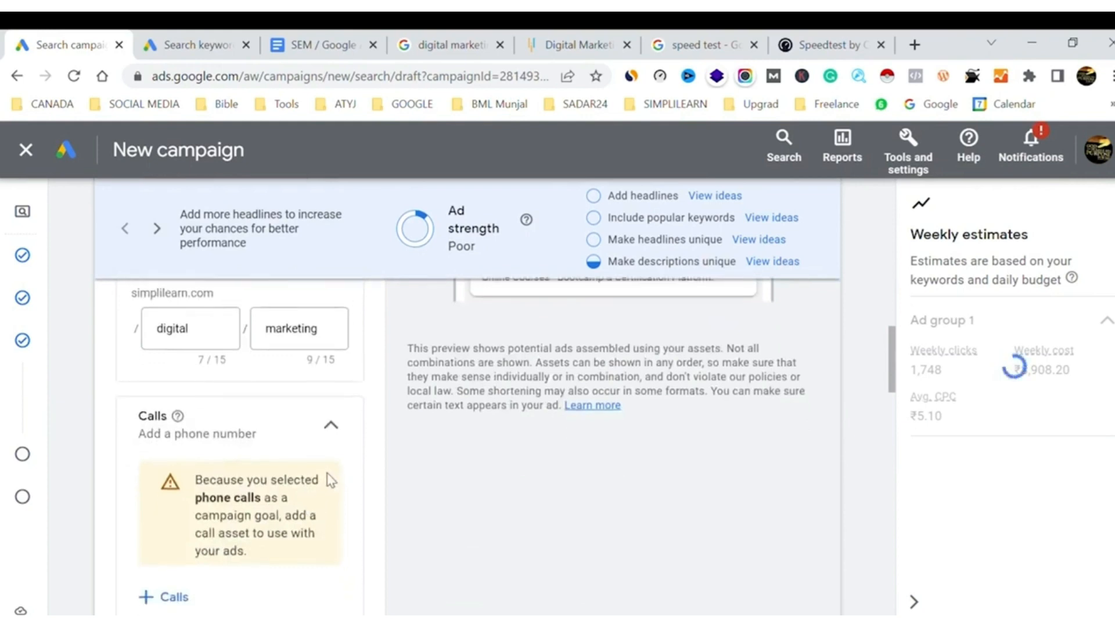
left_click(332, 429)
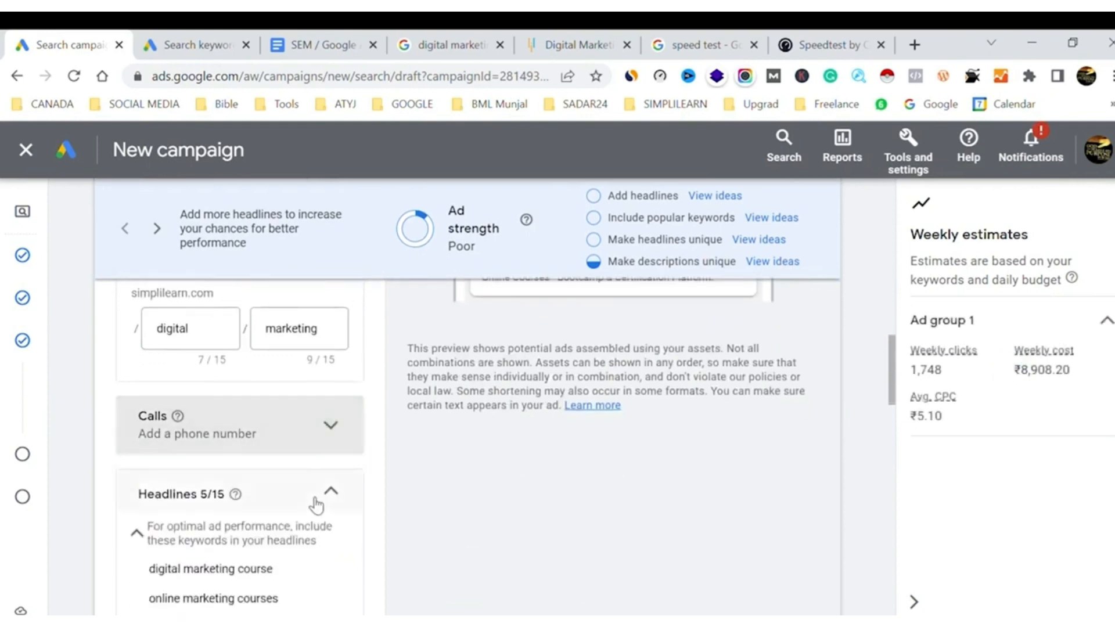
left_click(339, 441)
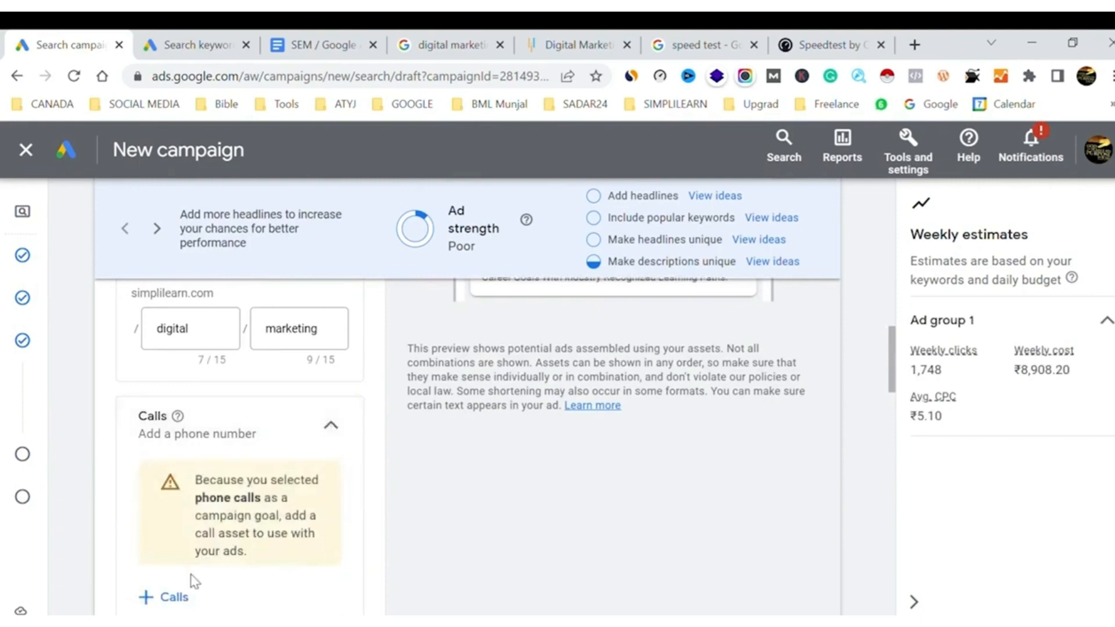
left_click(326, 434)
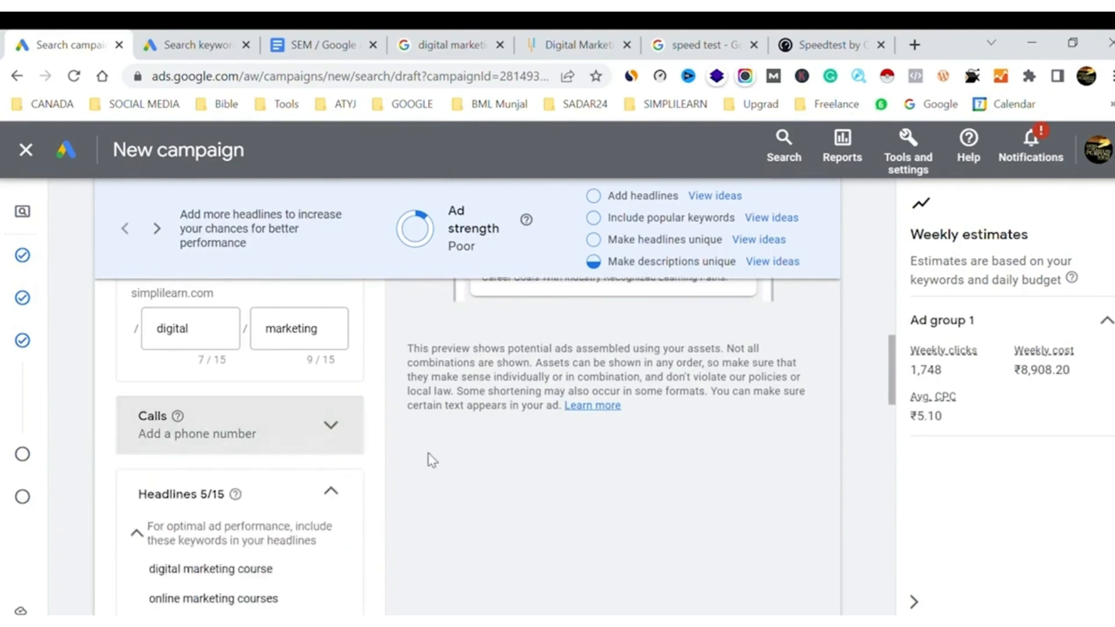
Pause the rotating ad preview and switch it from mobile to desktop view
scroll(430, 459, "down", 2)
scroll(428, 459, "up", 7)
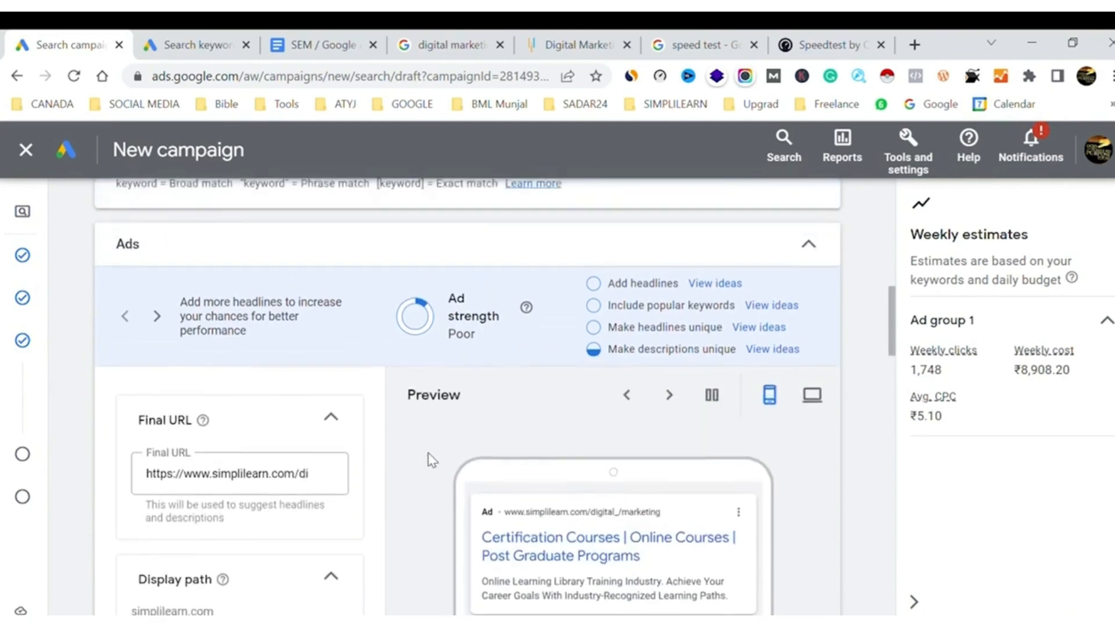
left_click(720, 456)
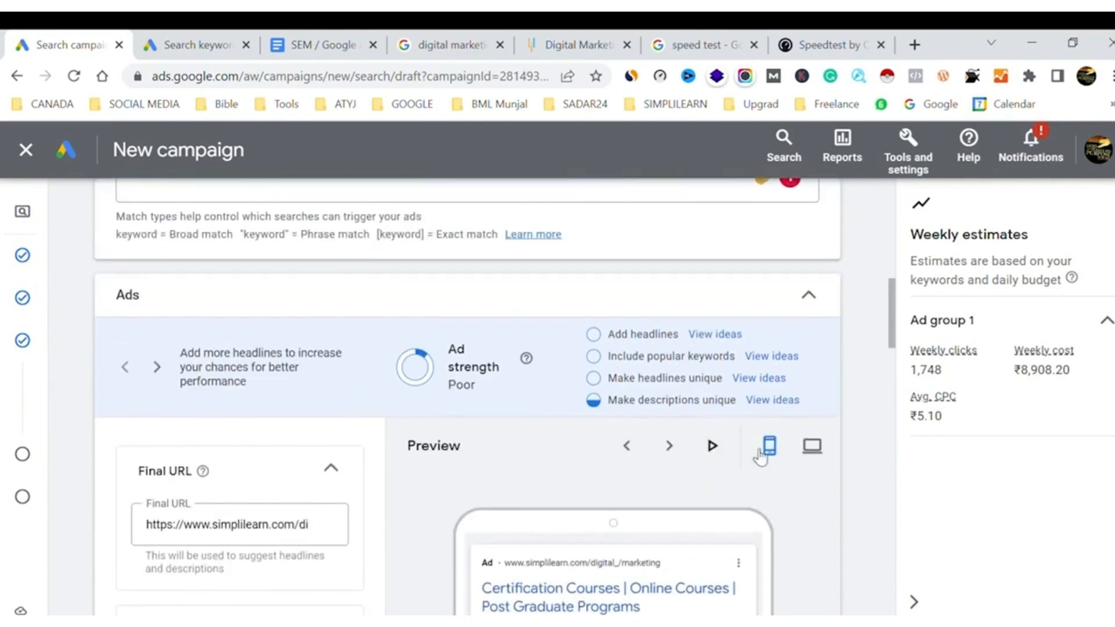
left_click(807, 456)
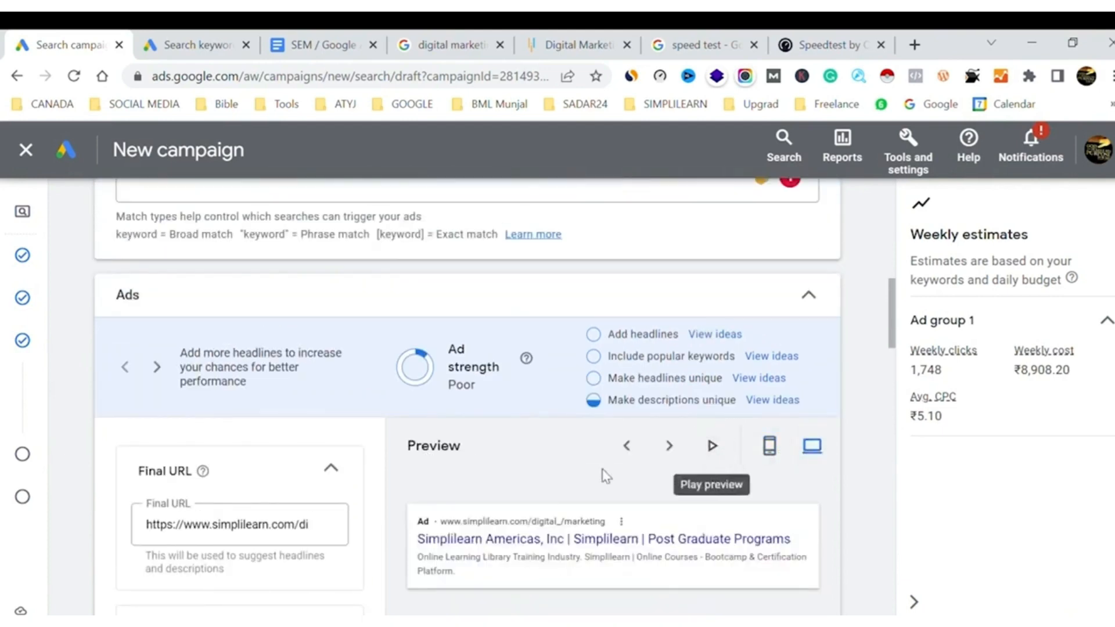
scroll(604, 475, "down", 1)
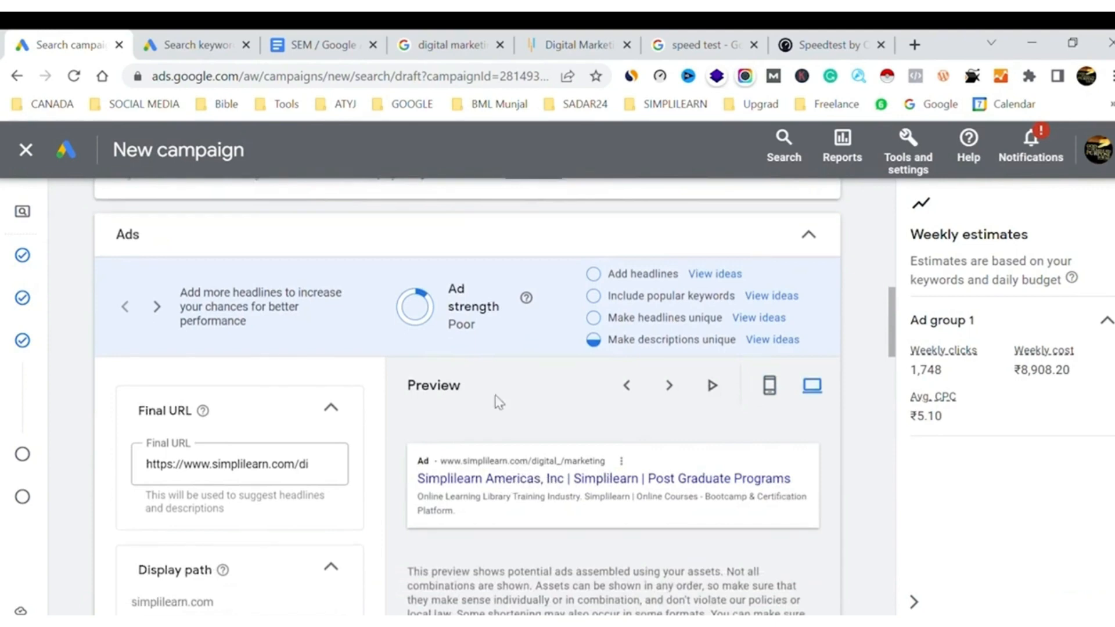
Compare the desktop ad preview with live ads in the Google results for "digital marketing course simplilearn", and return to the ad settings
left_click(452, 35)
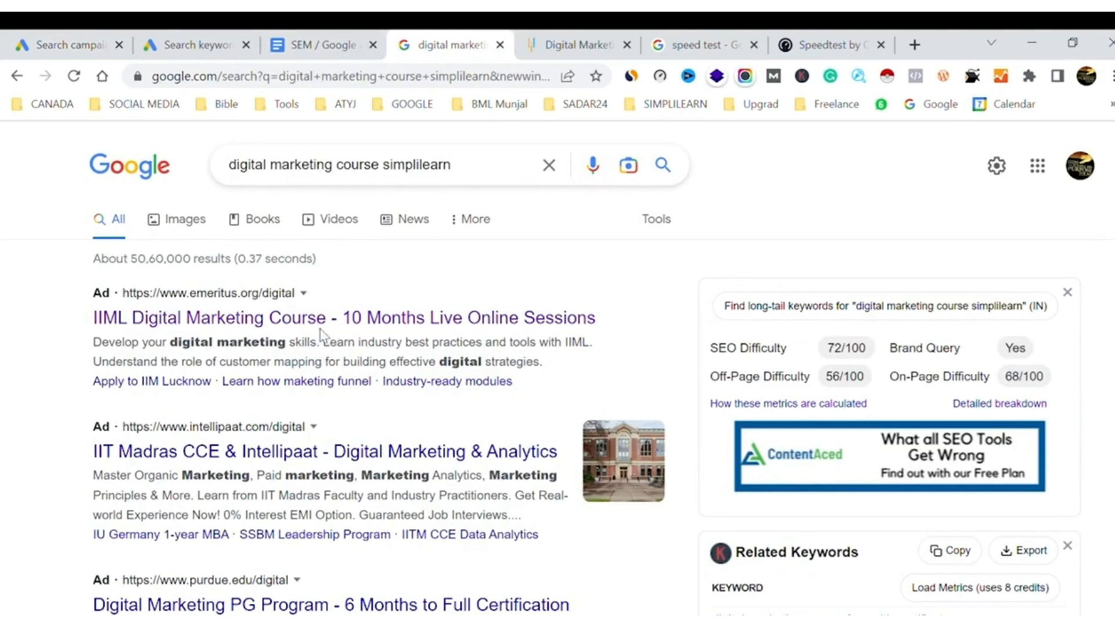
left_click(103, 38)
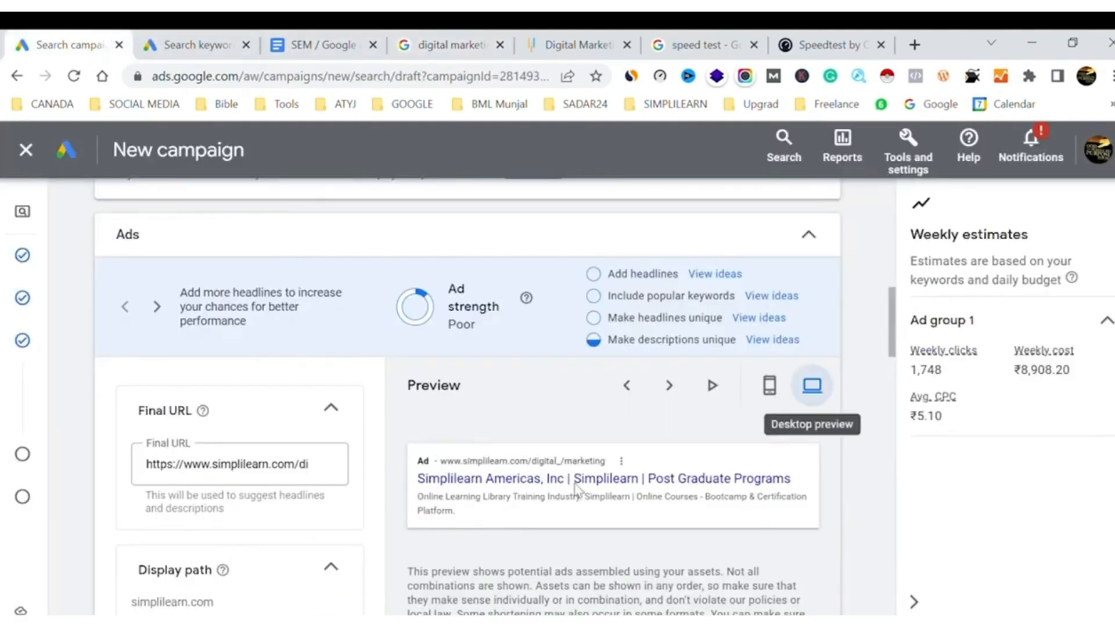
scroll(340, 534, "down", 1)
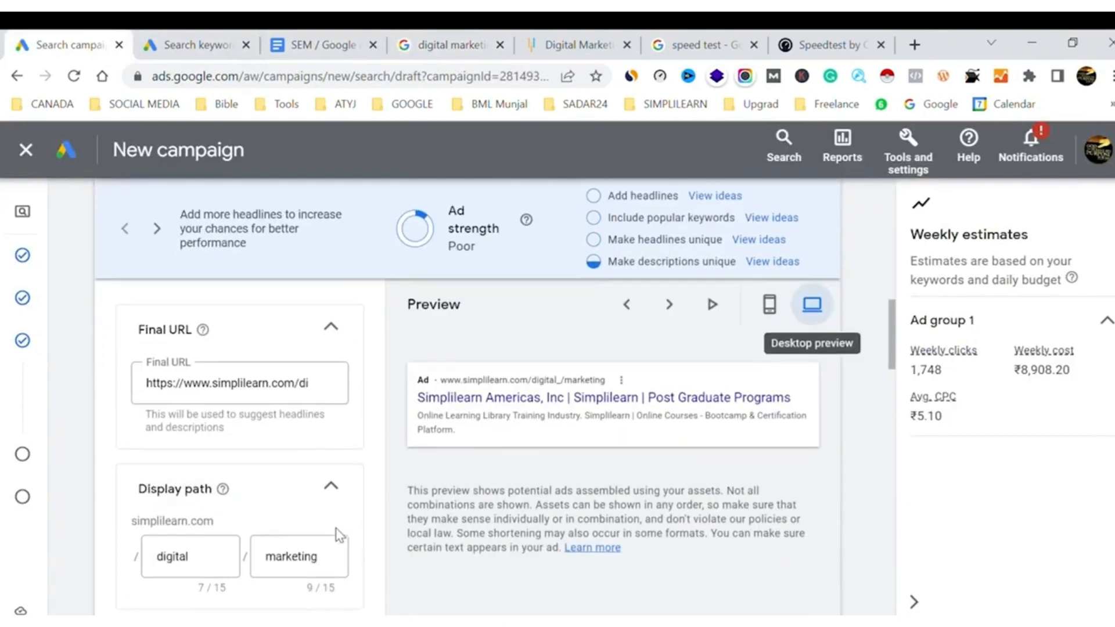
scroll(340, 535, "down", 1)
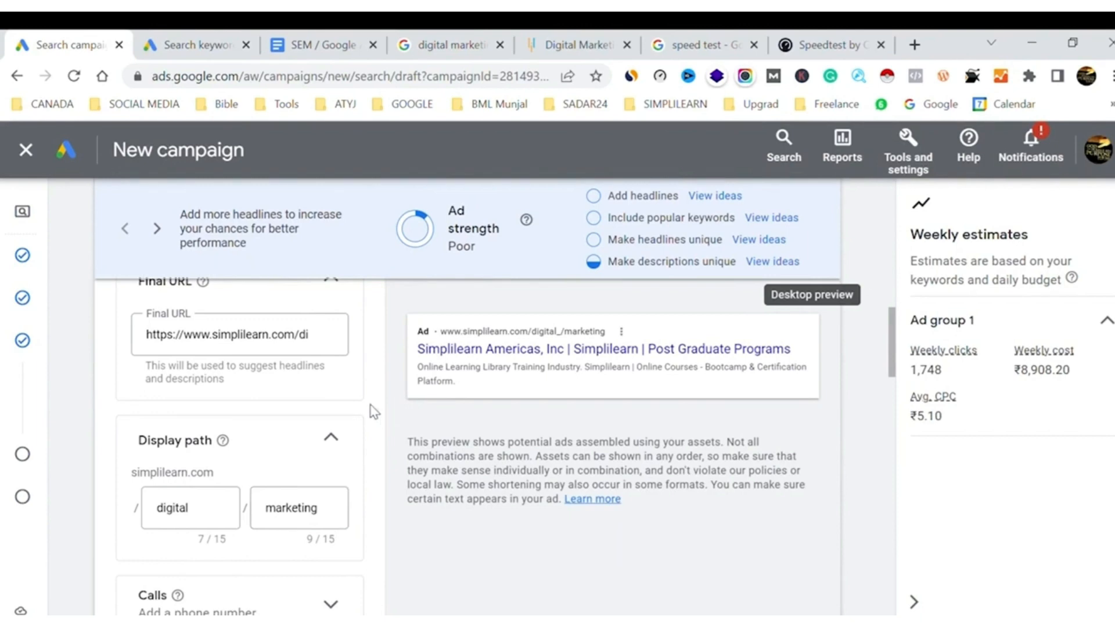
Replace the first headline, "Simplilearn Americas, Inc", with the suggested keyword "digital marketing course"
scroll(374, 412, "down", 3)
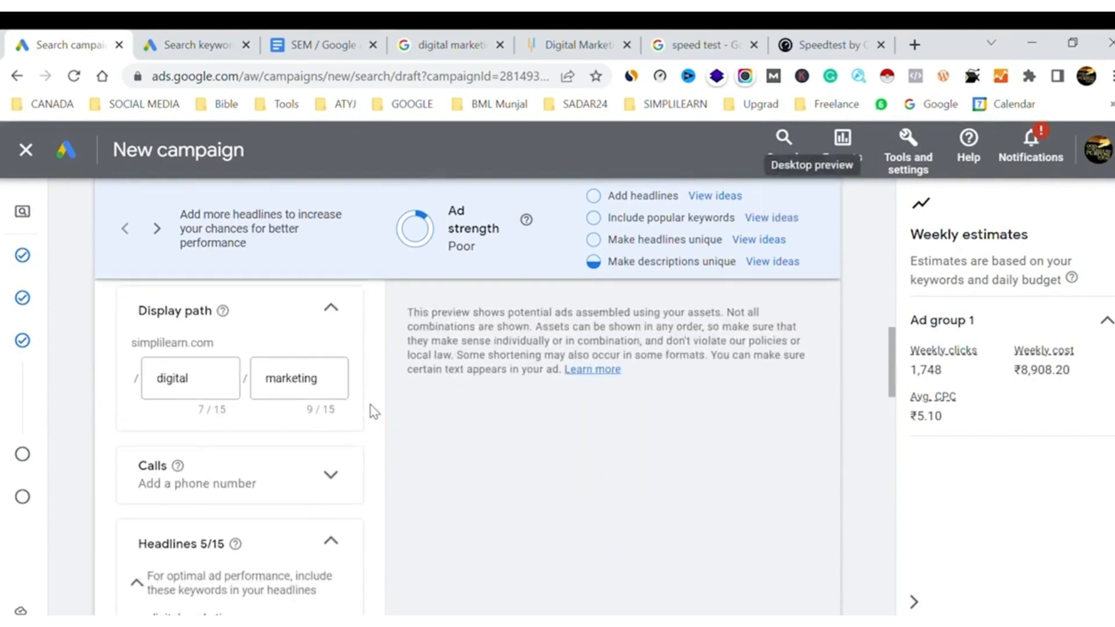
scroll(373, 412, "down", 1)
scroll(373, 412, "down", 2)
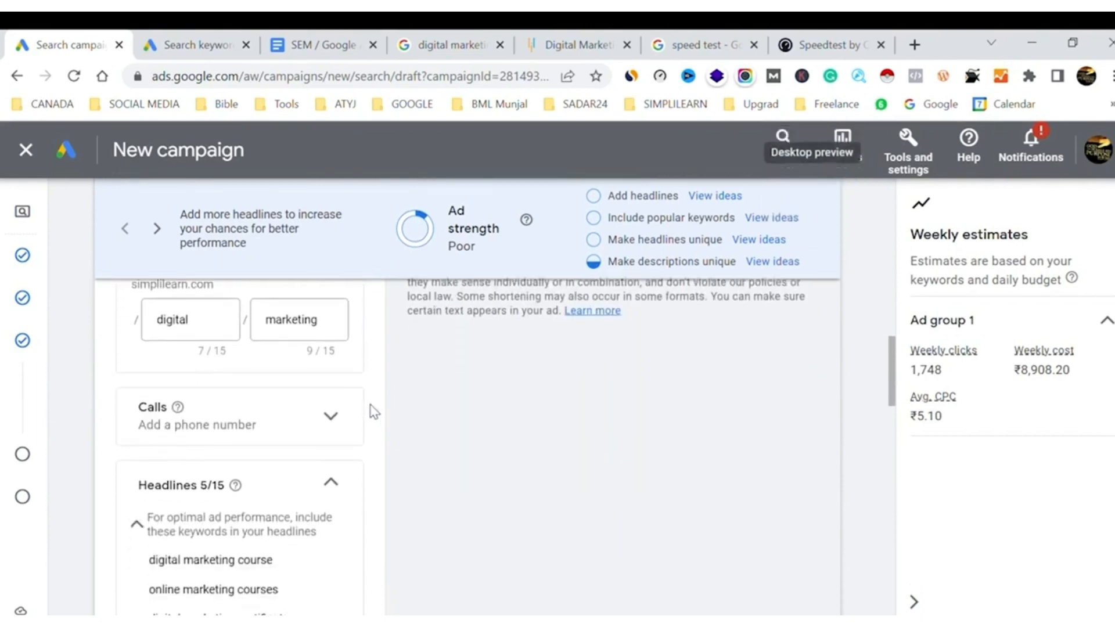
scroll(373, 412, "down", 4)
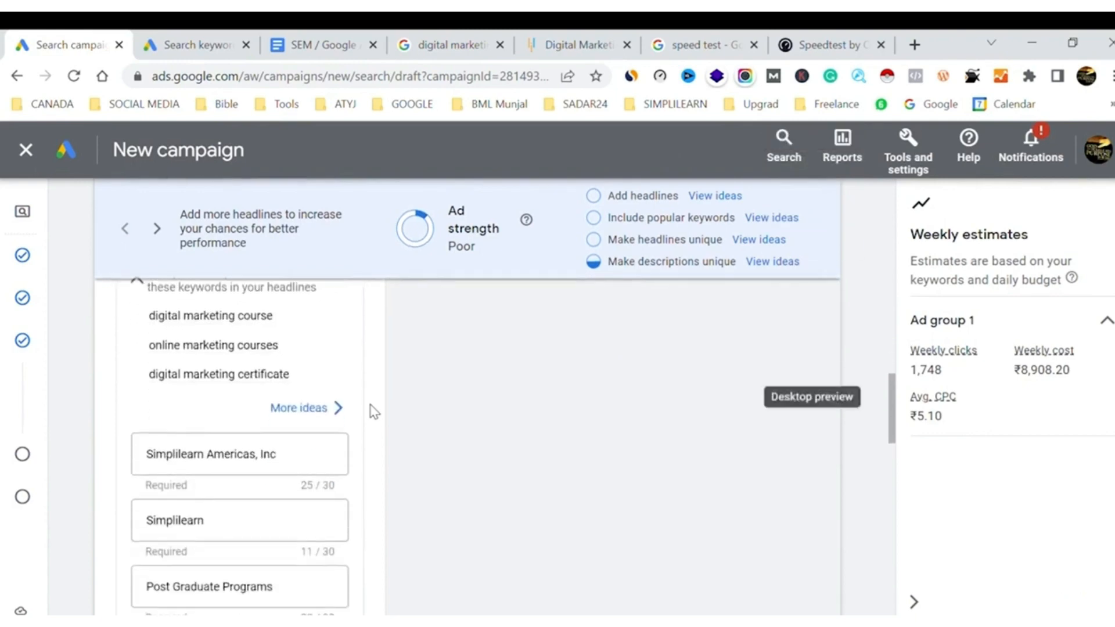
scroll(215, 428, "up", 3)
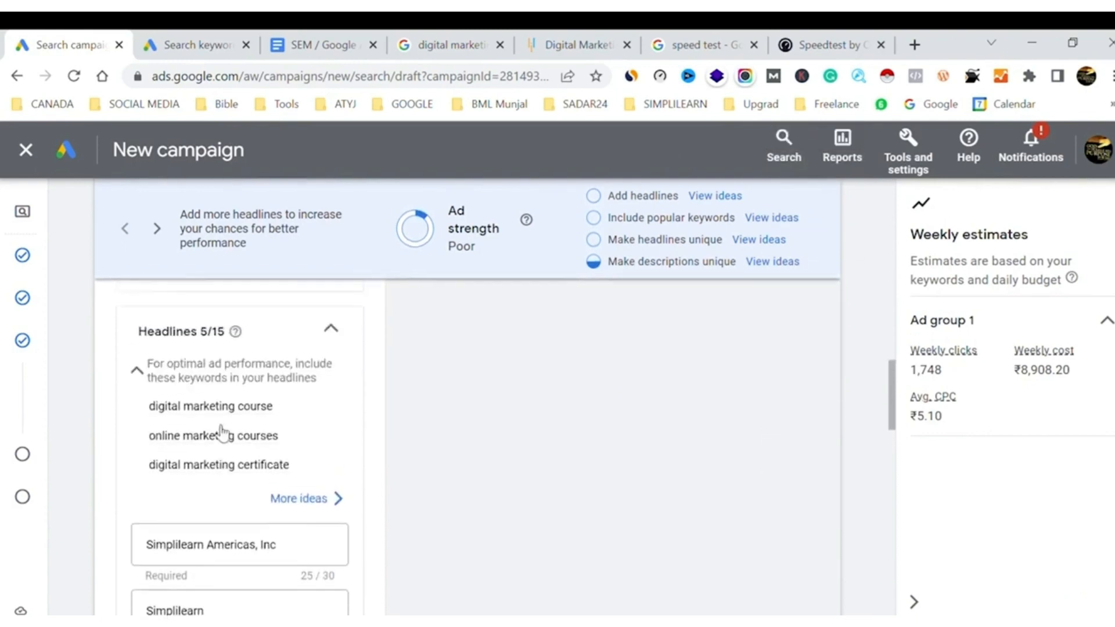
mouse_move(196, 443)
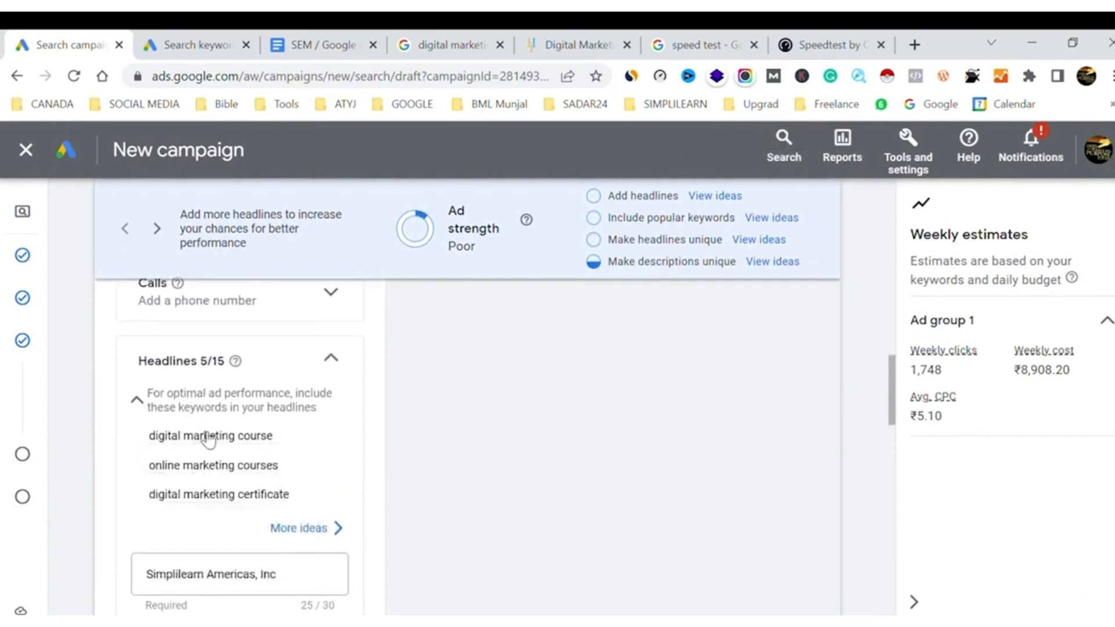
triple_click(209, 440)
key("ctrl+c")
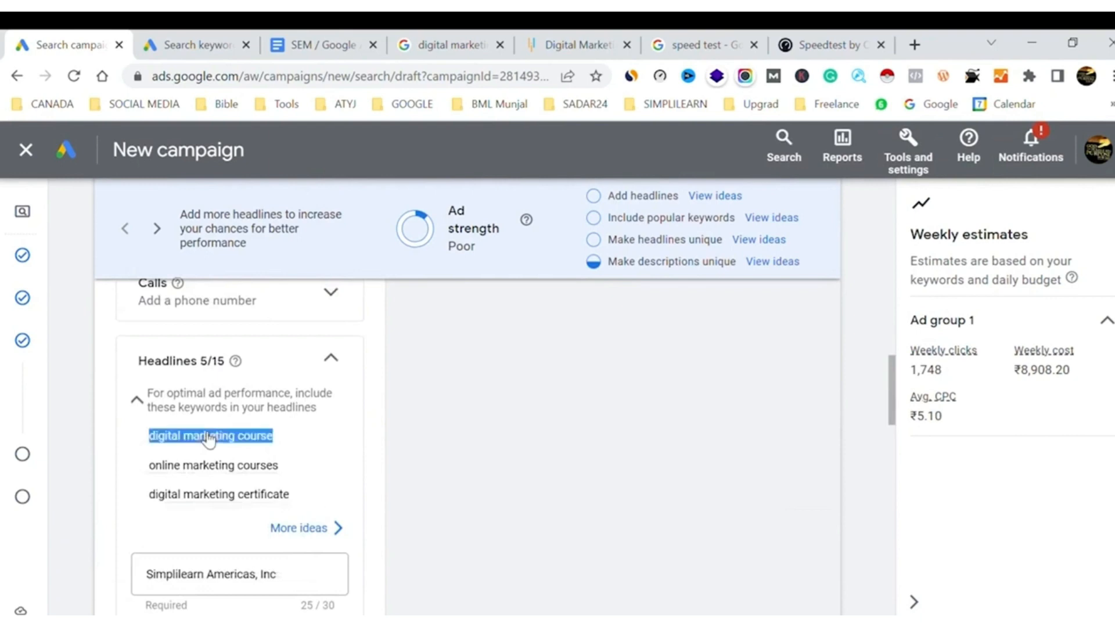
triple_click(220, 587)
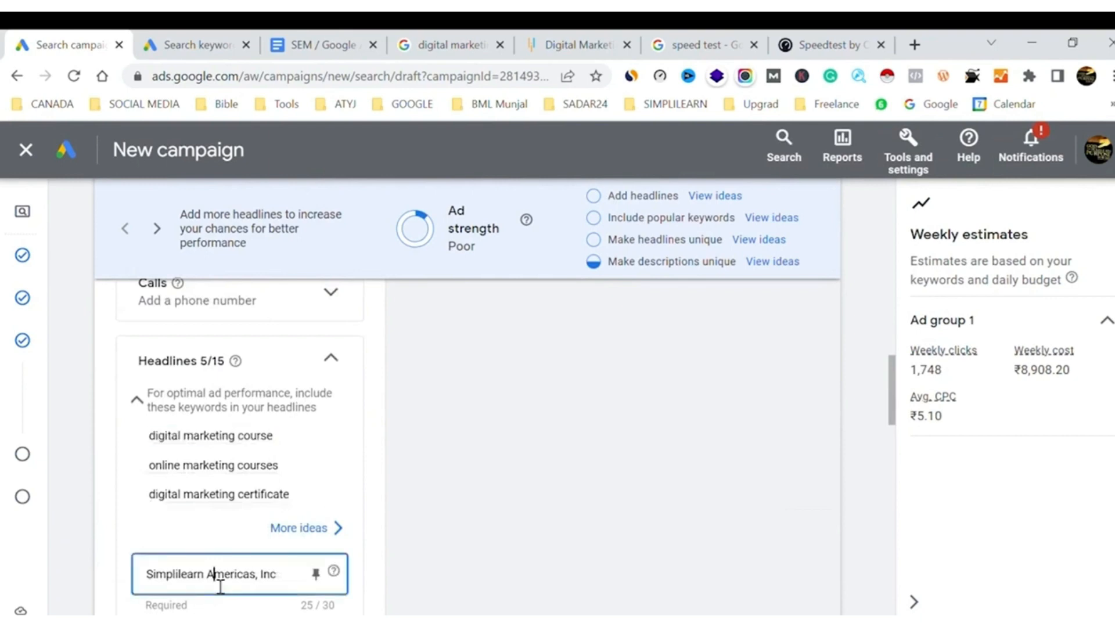
key("ctrl+v")
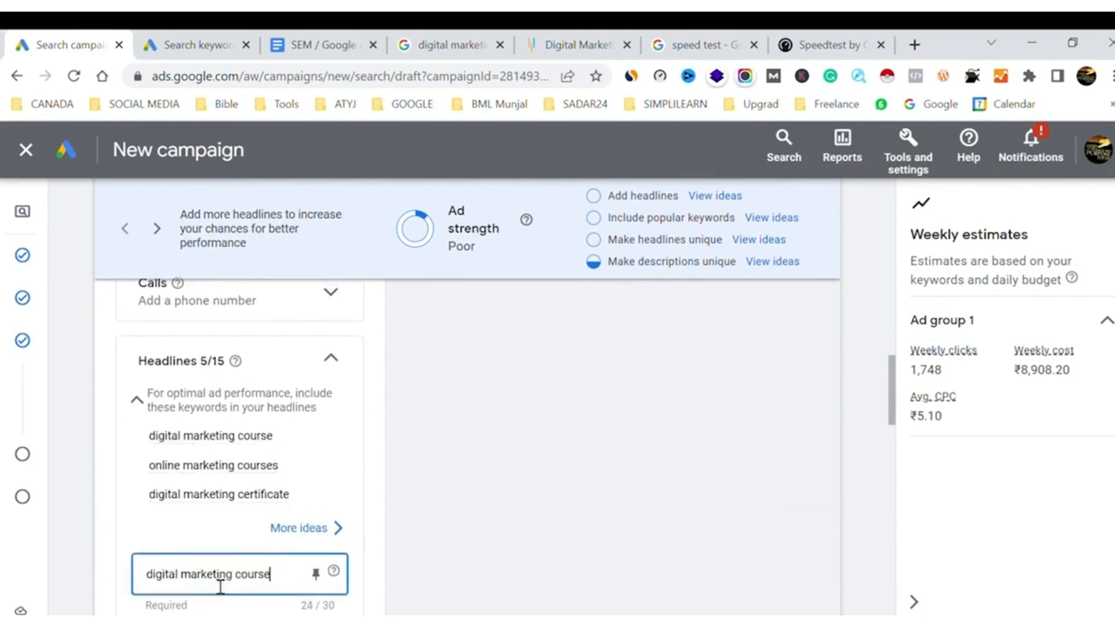
Replace the second headline, "Simplilearn", with the suggested keyword "online marketing courses"
left_click(211, 465)
triple_click(209, 467)
key("ctrl+c")
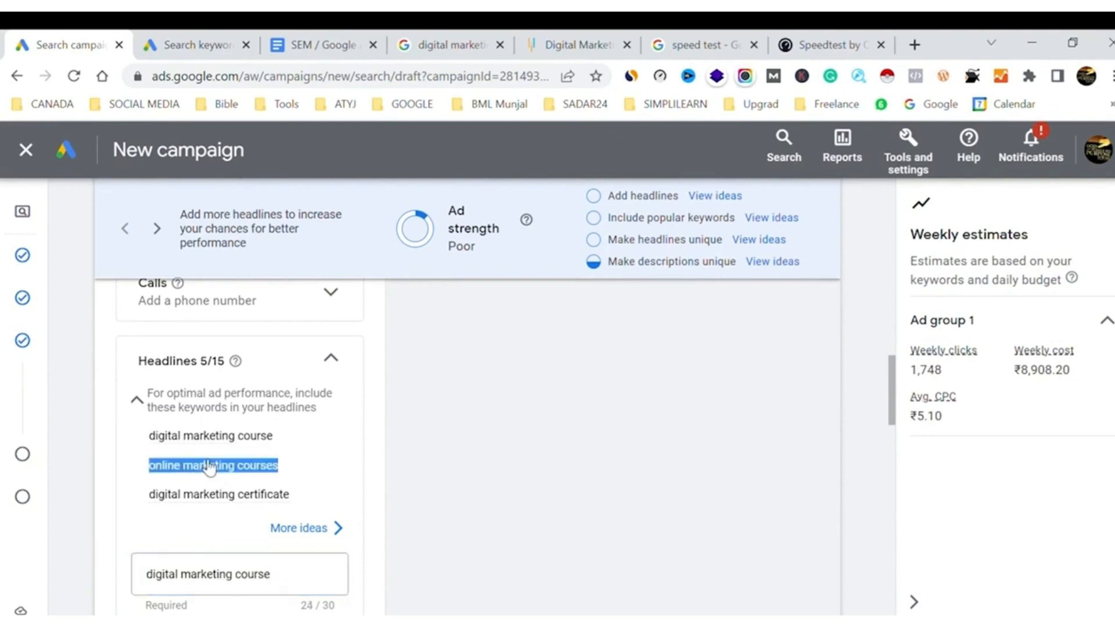
scroll(210, 467, "down", 4)
left_click(168, 406)
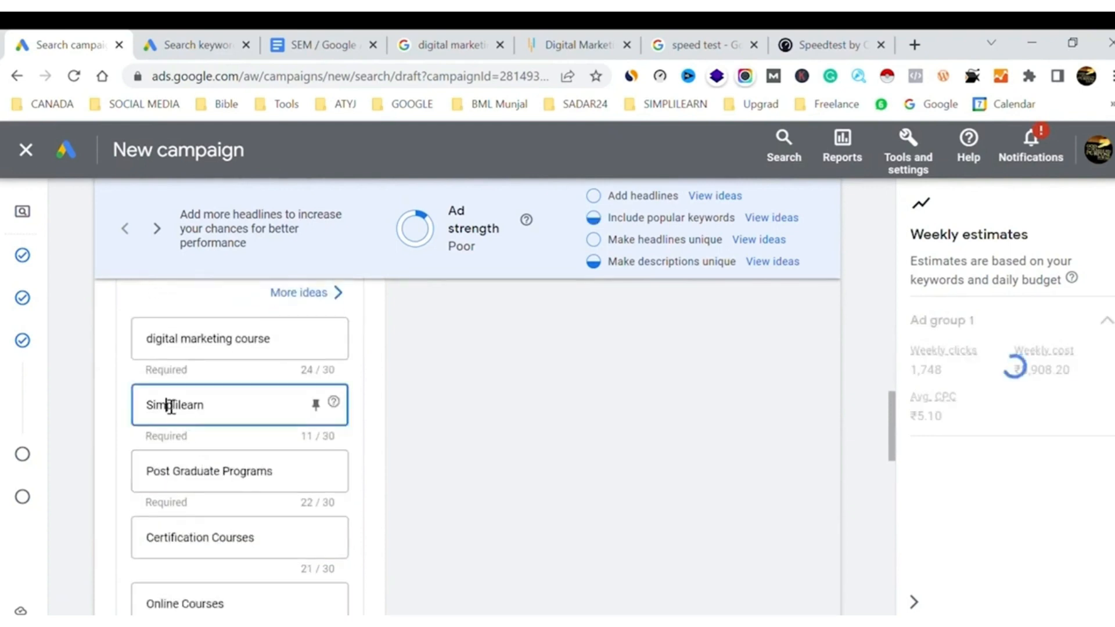
double_click(170, 406)
key("ctrl+v")
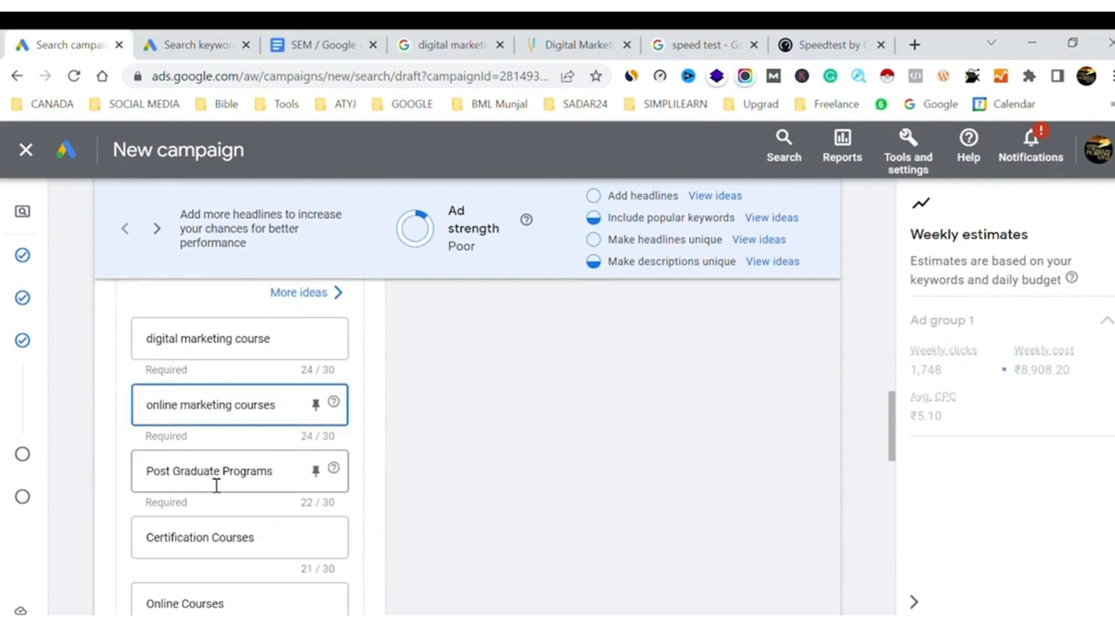
Check the ad strength ideas for adding headlines, and close the suggestions
scroll(216, 485, "up", 5)
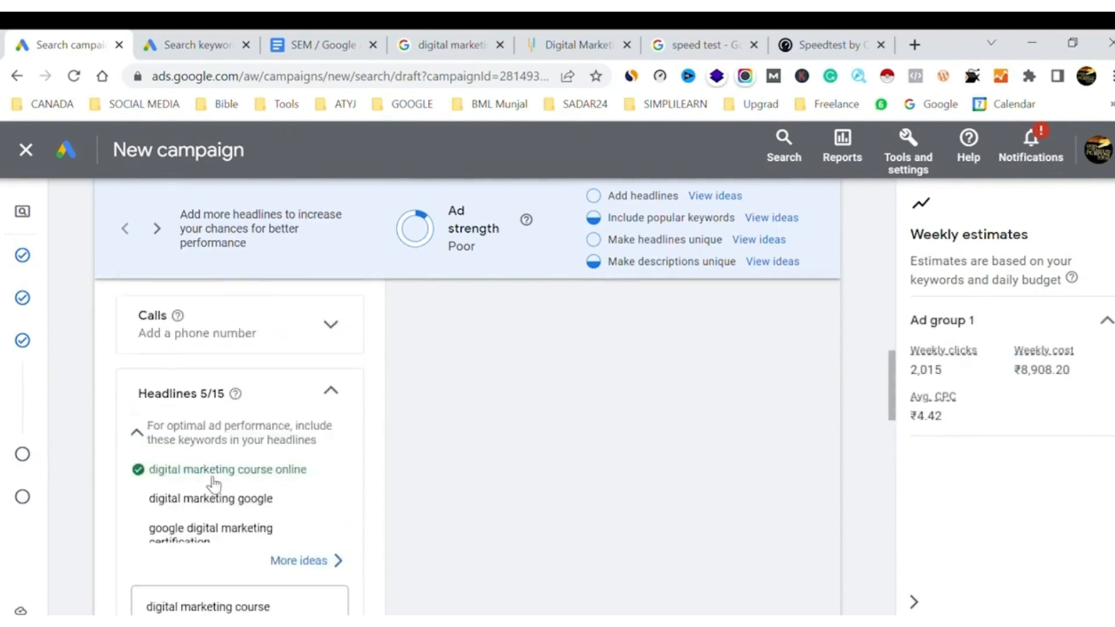
left_click(717, 198)
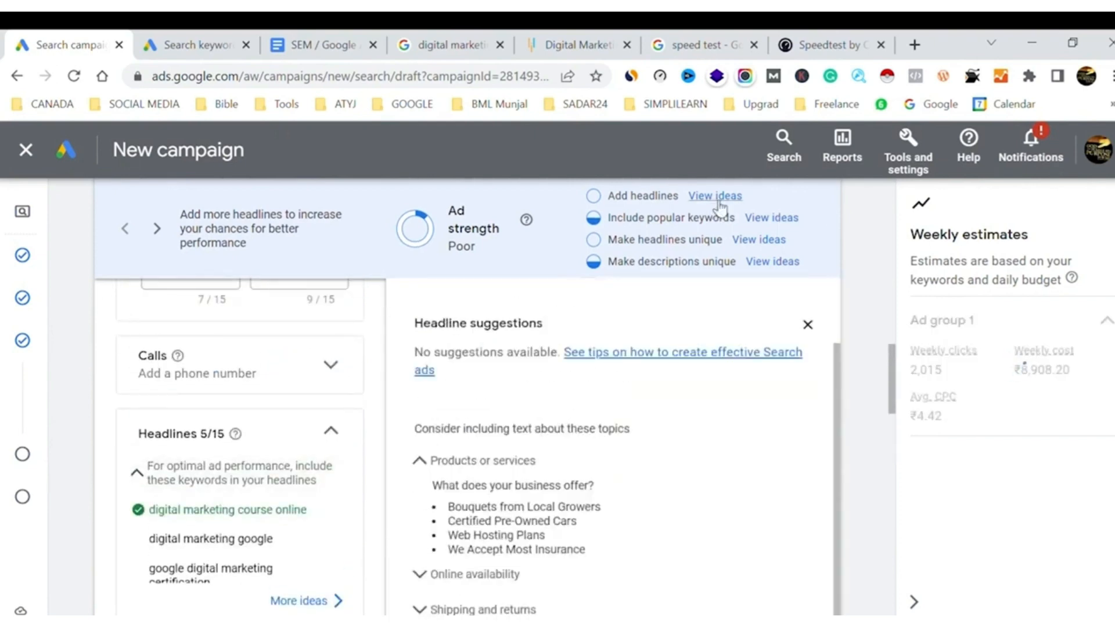
scroll(655, 506, "down", 3)
scroll(657, 506, "up", 1)
scroll(657, 507, "up", 1)
left_click(808, 324)
Replace the fifth headline, "Online Courses", with "digital marketing course online" copied from the ad group's keyword list
scroll(375, 406, "up", 10)
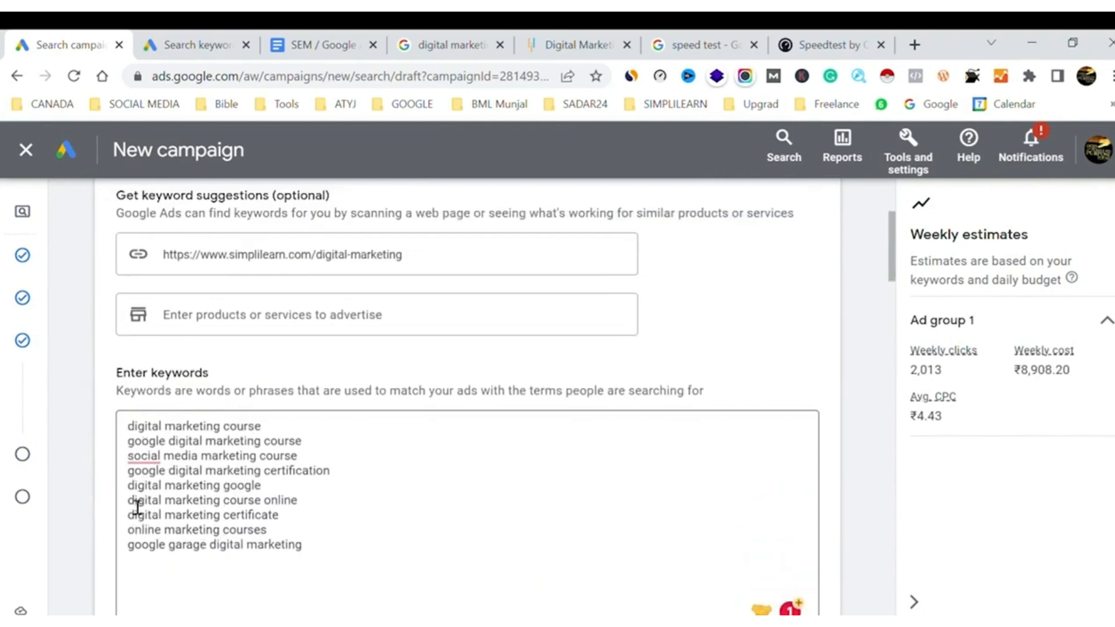
triple_click(307, 508)
key("ctrl+c")
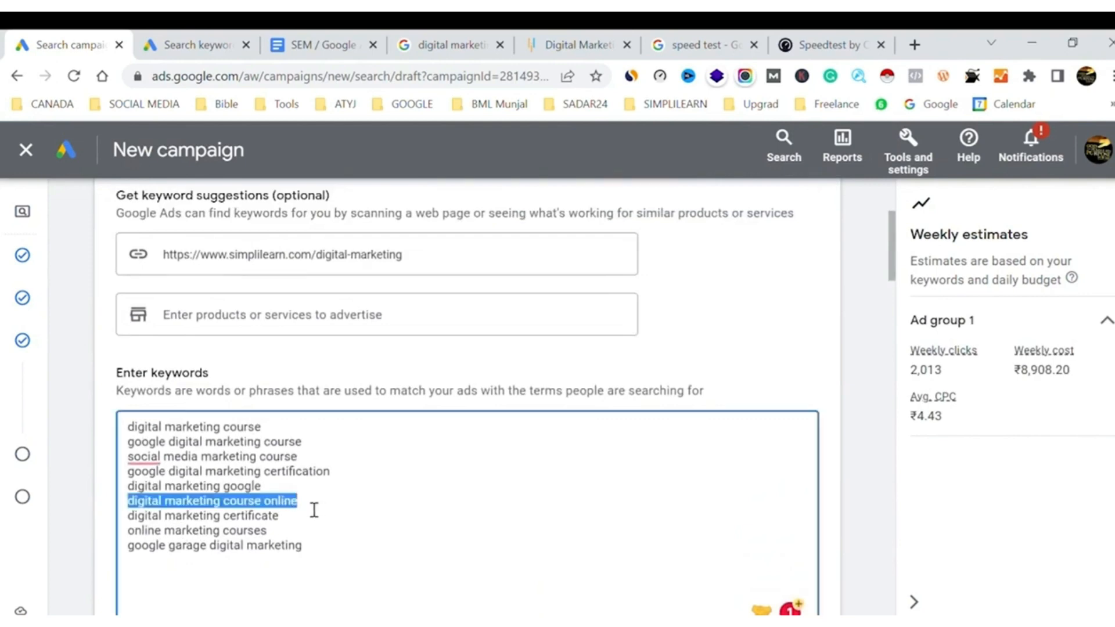
scroll(313, 510, "down", 13)
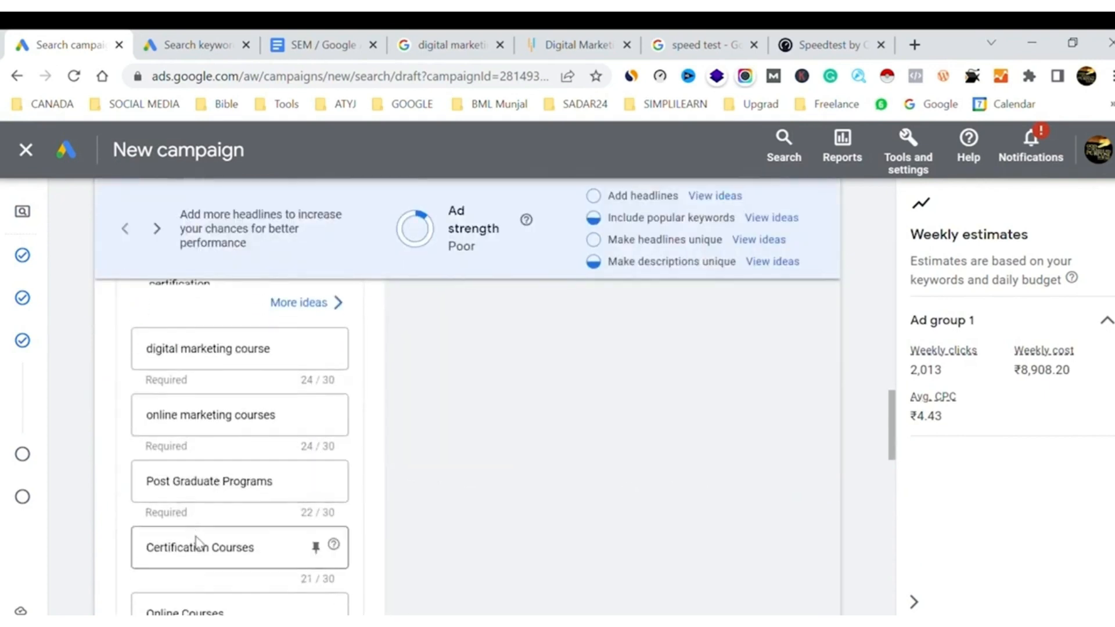
triple_click(192, 556)
scroll(193, 559, "down", 1)
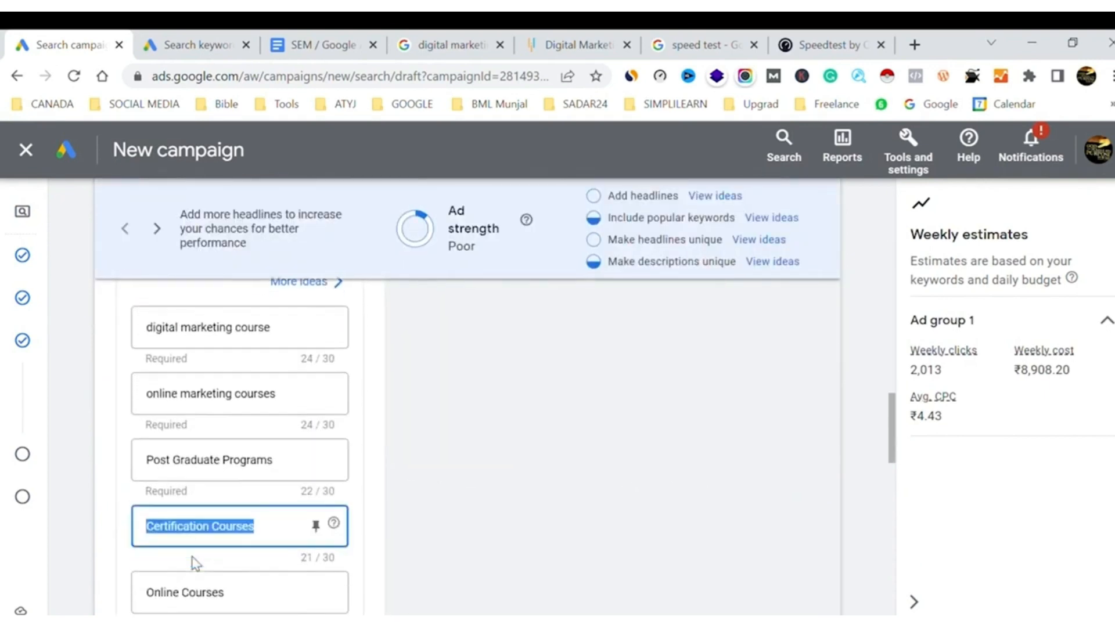
left_click(180, 568)
triple_click(180, 568)
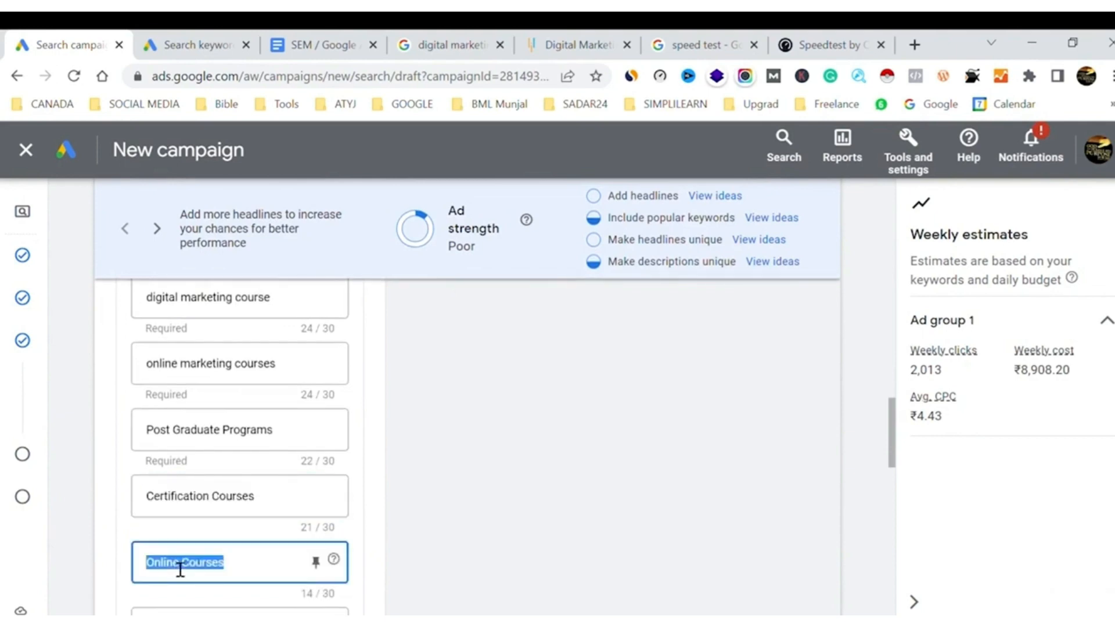
key("ctrl+v")
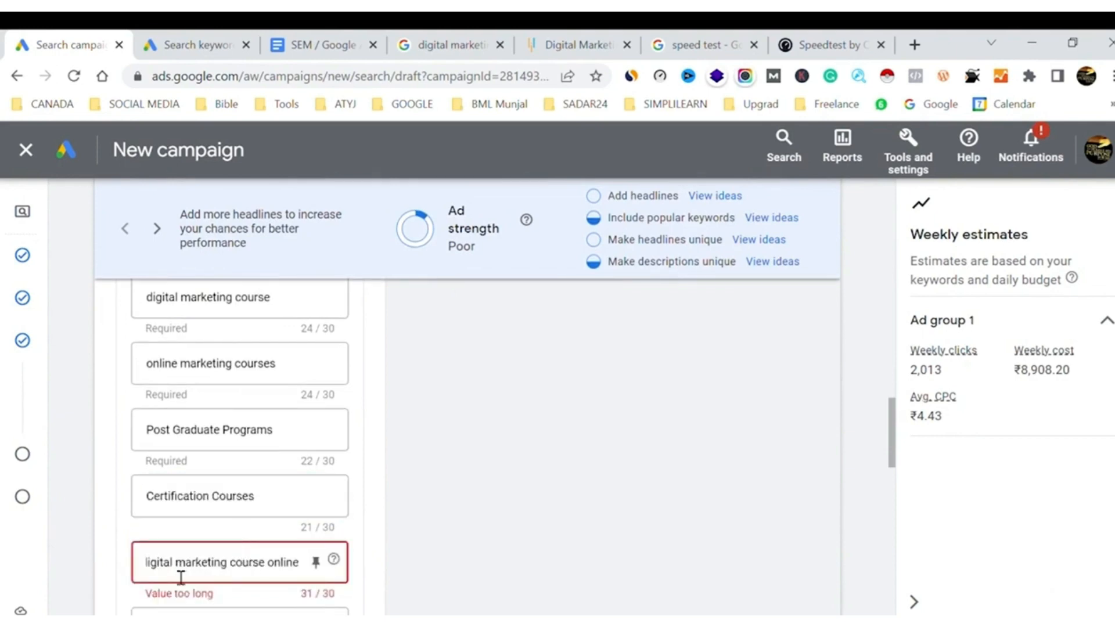
Shorten the fifth headline to "digital marketing online" by removing the word "course"
left_click(153, 564)
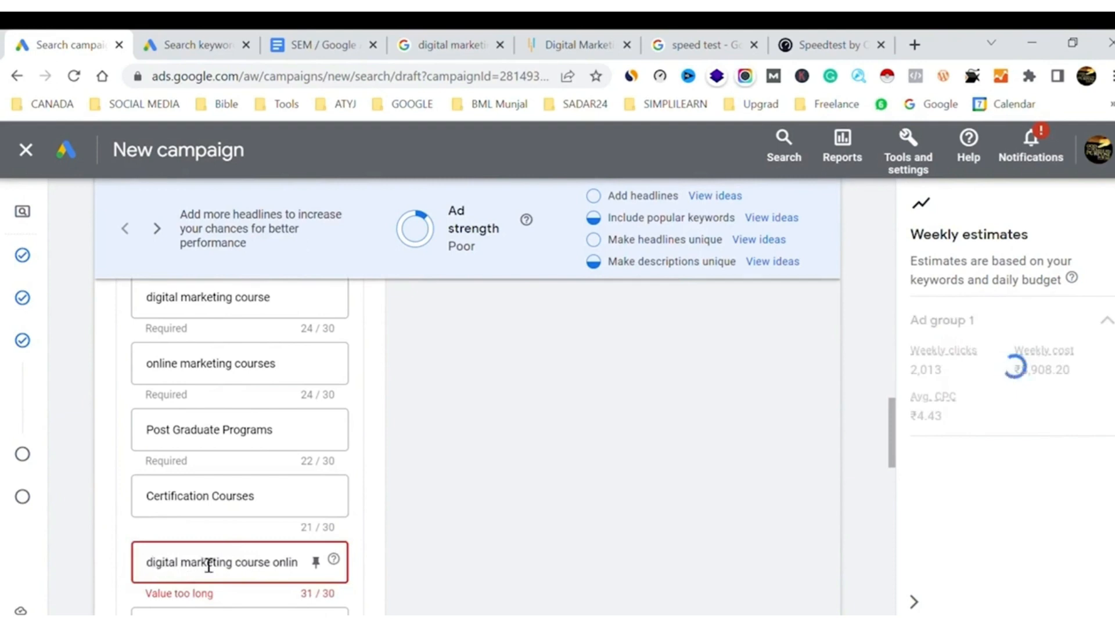
double_click(297, 566)
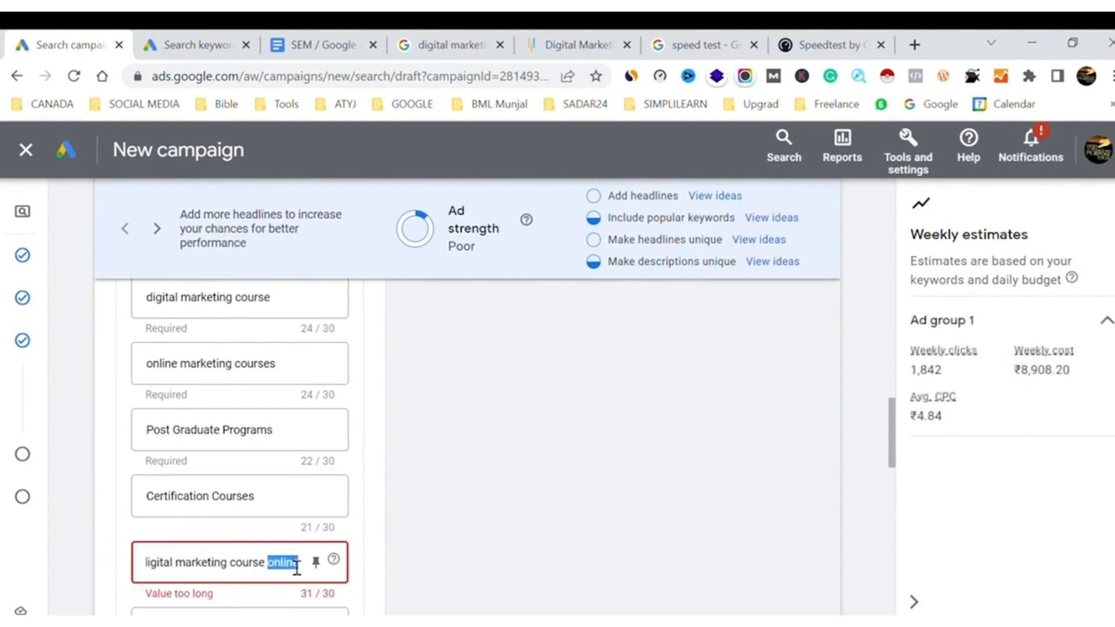
double_click(253, 568)
key("BackSpace")
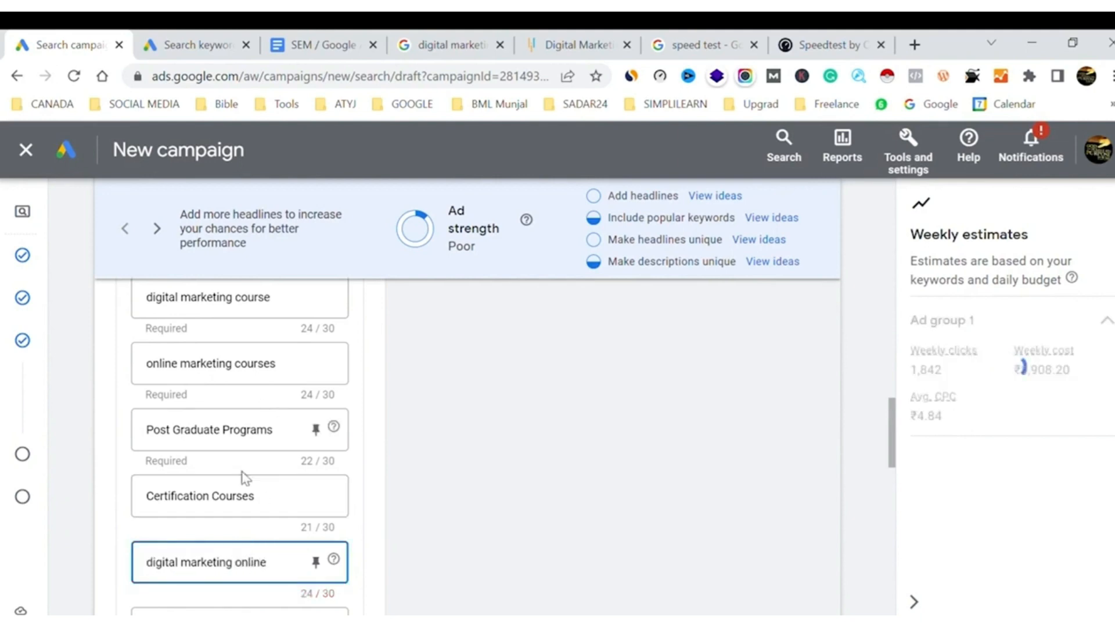
Fill the empty sixth headline with "social media marketing course" copied from the ad group's keyword list
scroll(244, 478, "up", 10)
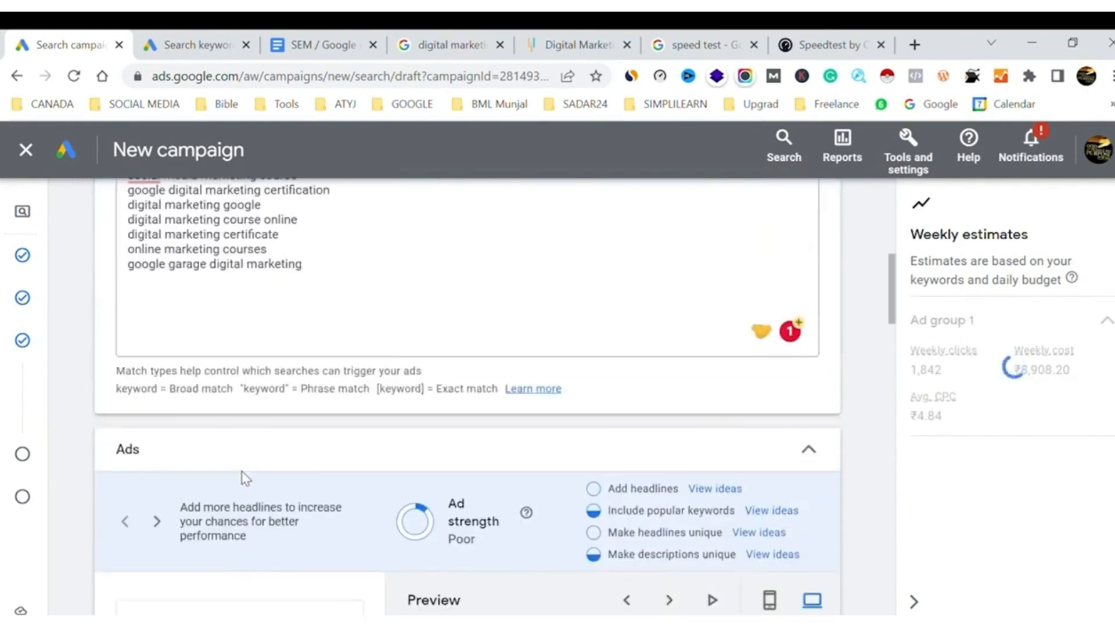
scroll(244, 478, "up", 2)
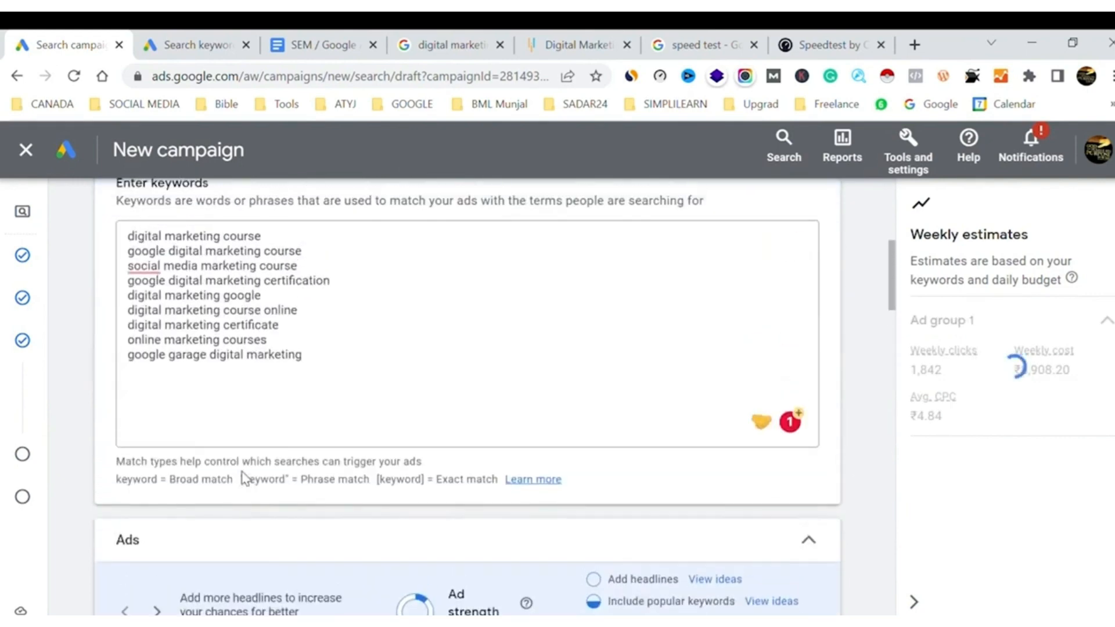
triple_click(207, 272)
key("ctrl+c")
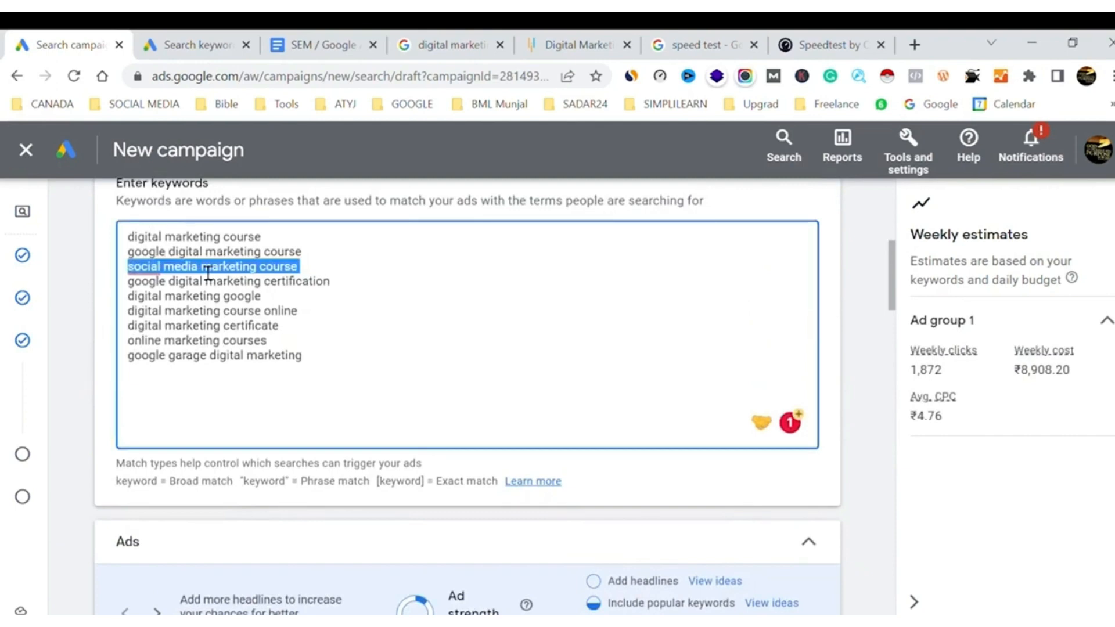
scroll(543, 239, "down", 10)
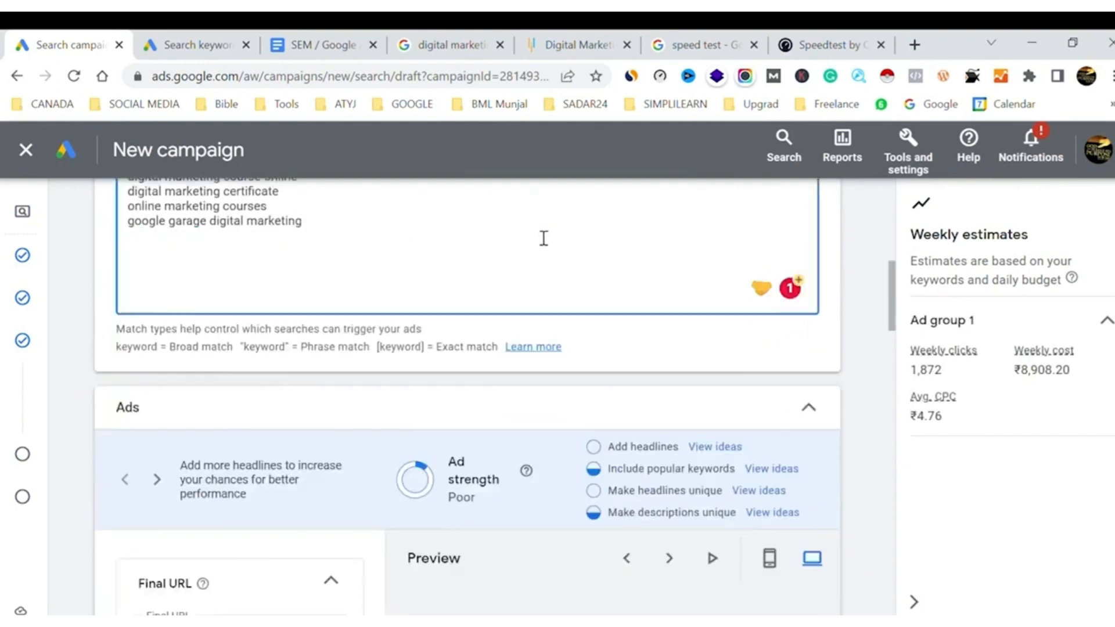
scroll(537, 233, "down", 1)
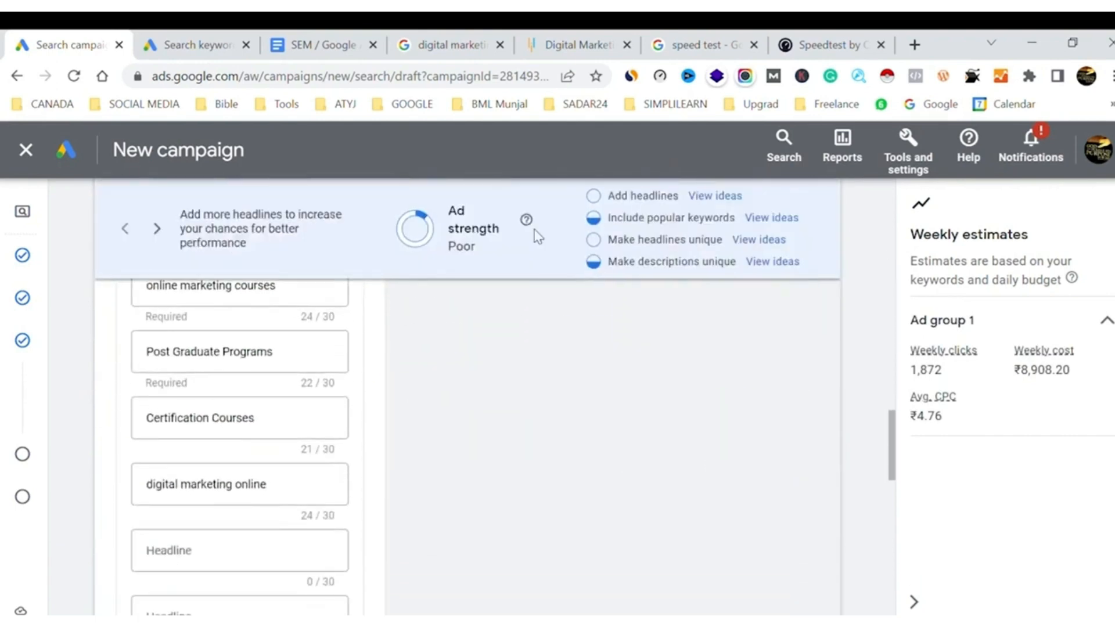
left_click(180, 544)
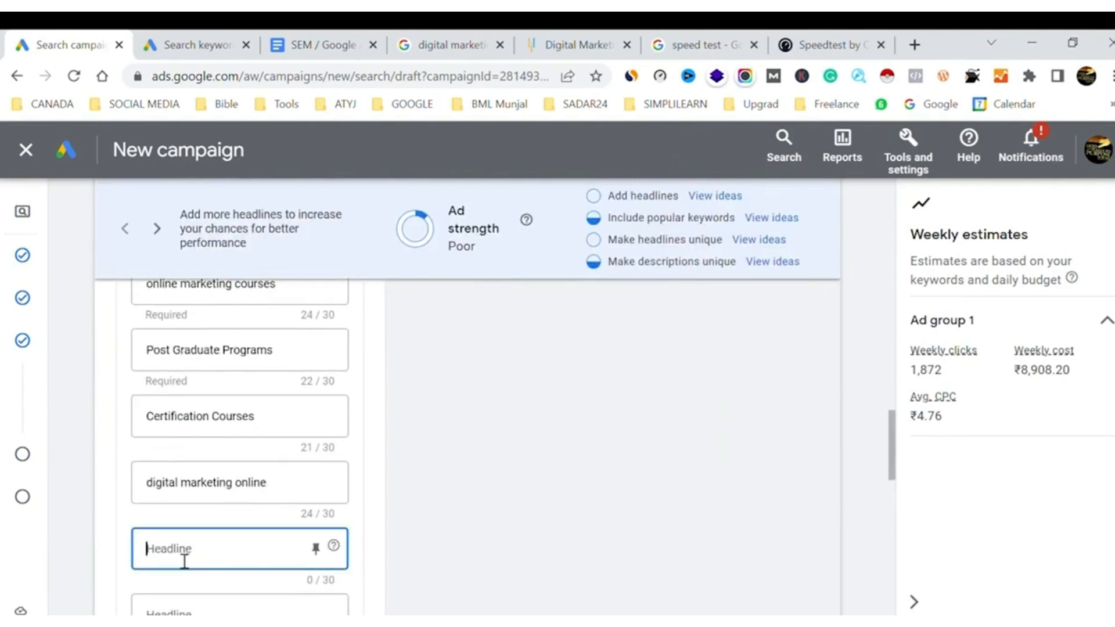
key("ctrl+v")
left_click(532, 495)
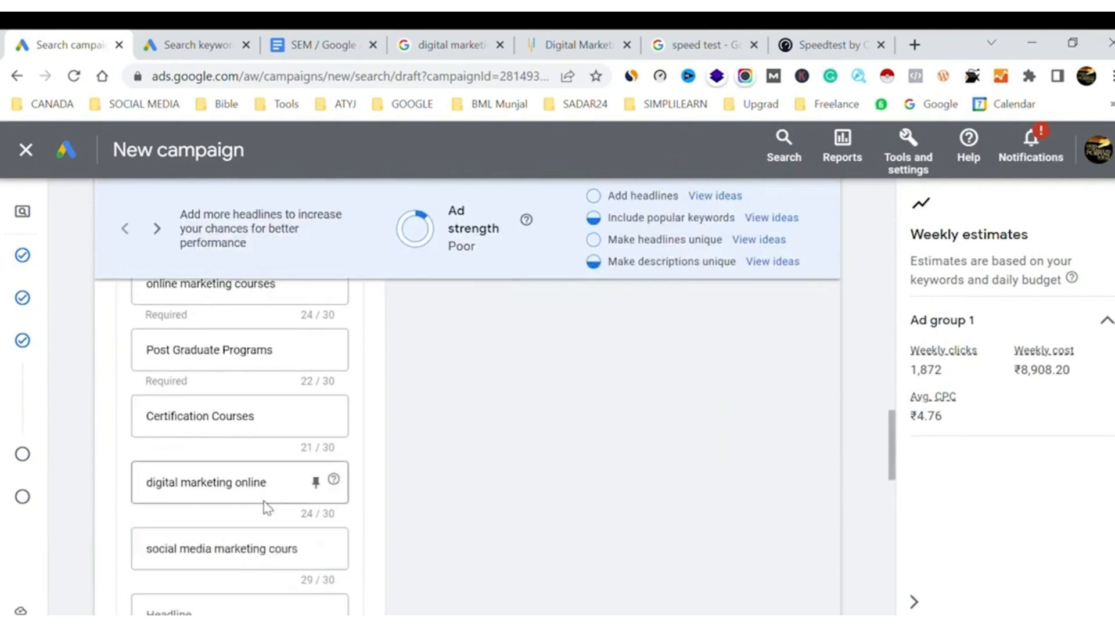
Review the ideas for making the headlines more unique, including the suggested topics, and close them
scroll(266, 506, "up", 8)
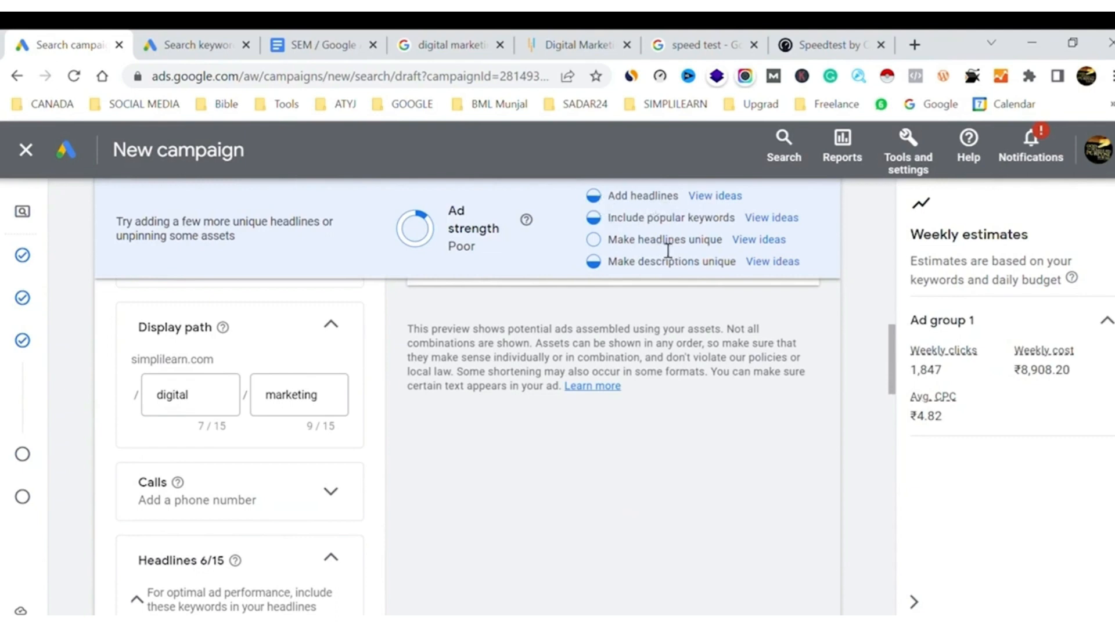
left_click(769, 239)
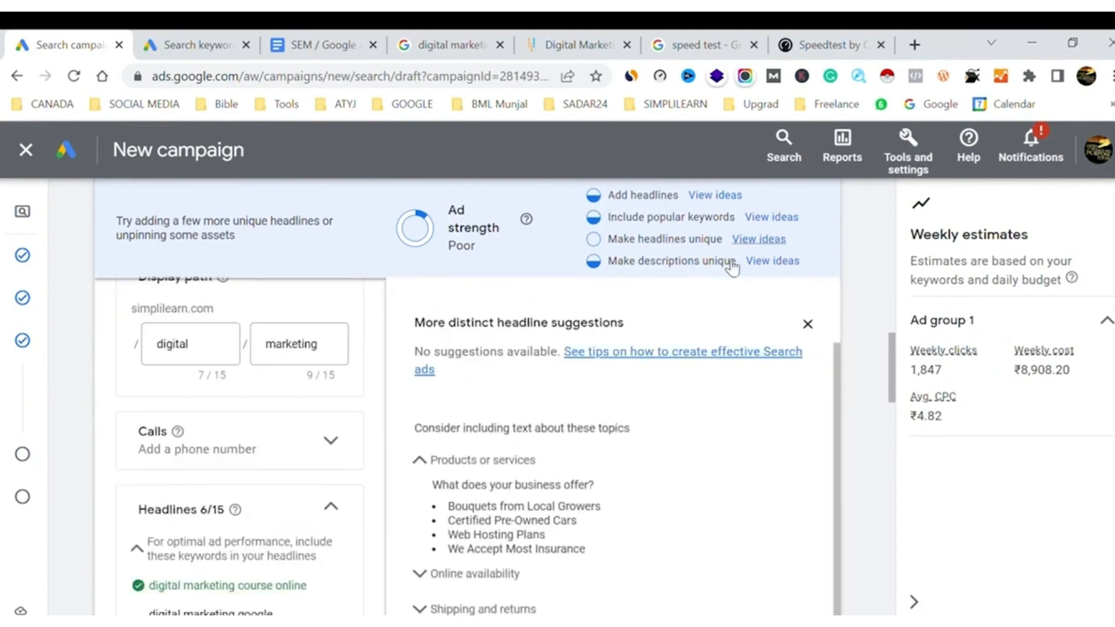
scroll(660, 411, "down", 2)
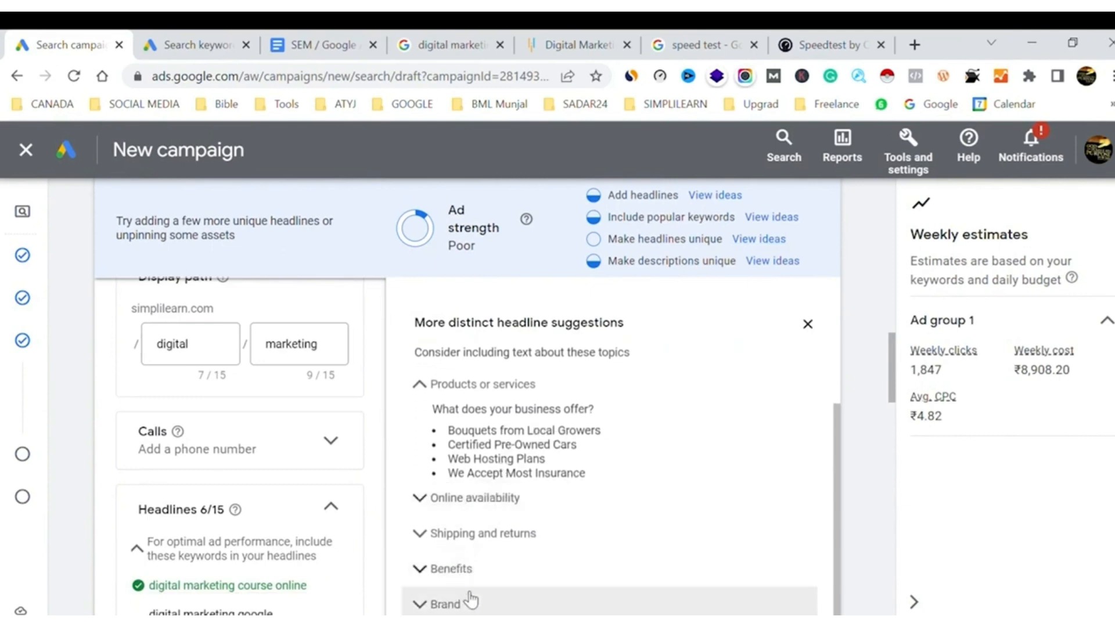
scroll(677, 378, "down", 1)
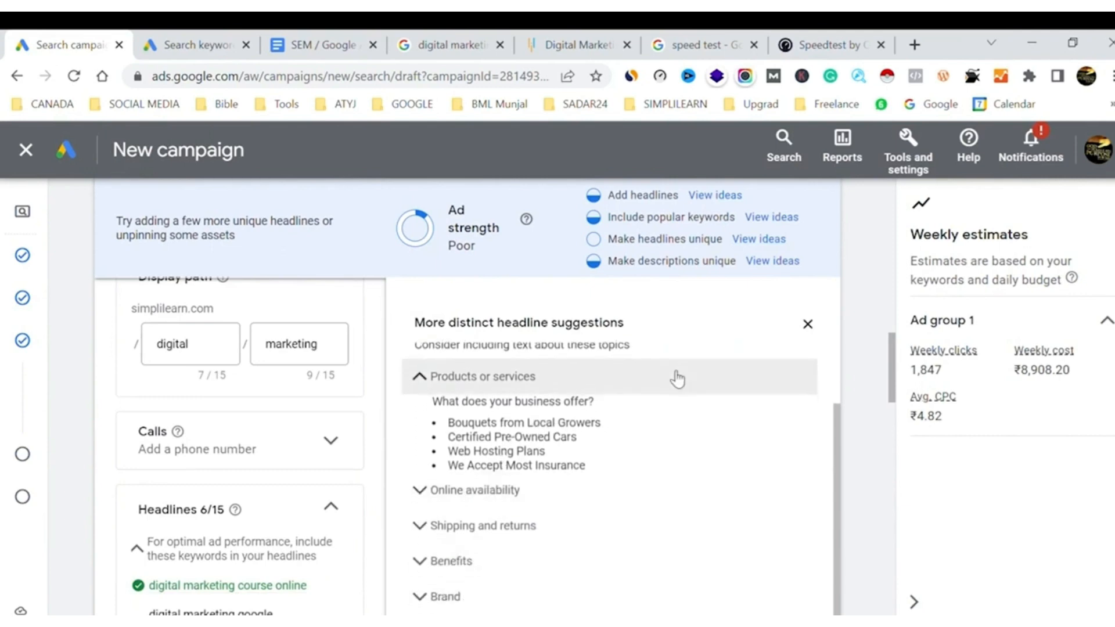
left_click(814, 327)
Fill the empty seventh headline with "register today for free demo"
scroll(311, 478, "down", 10)
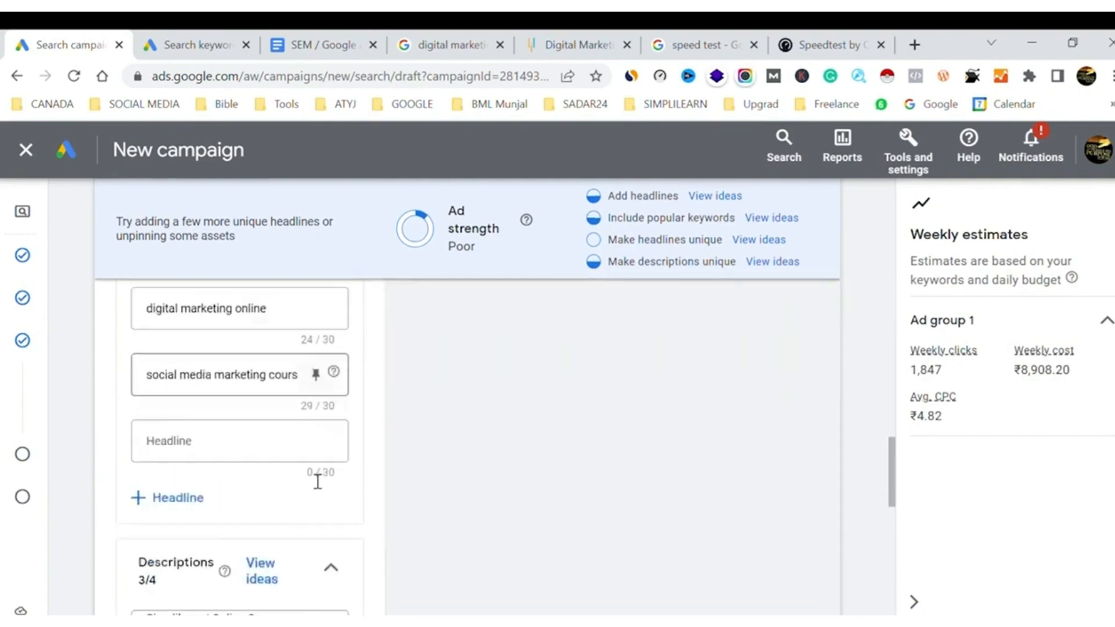
left_click(213, 445)
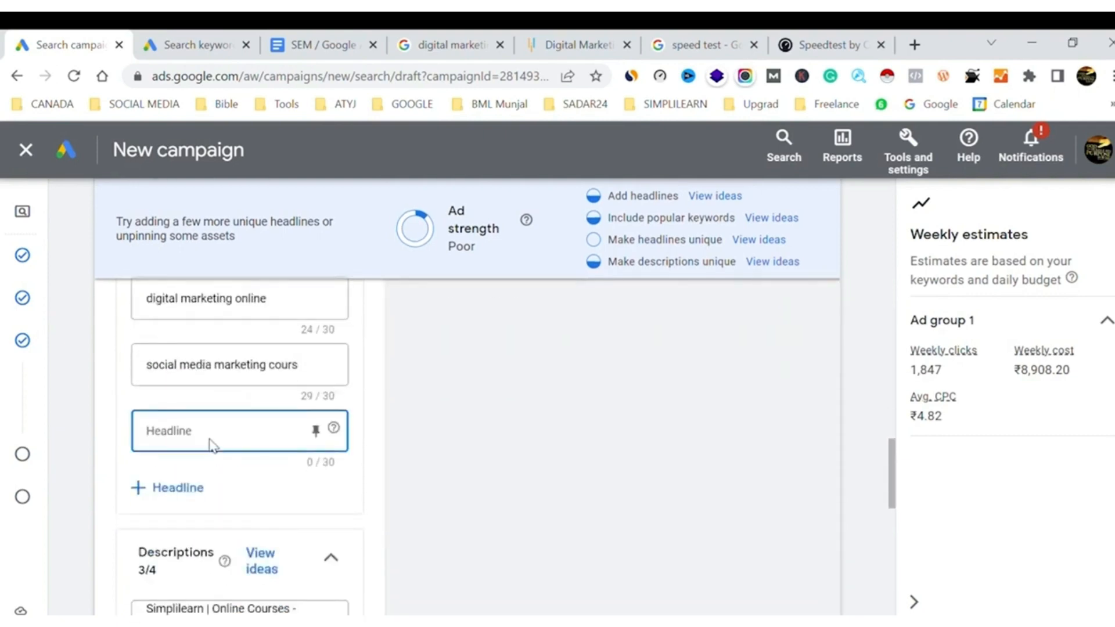
type("register to")
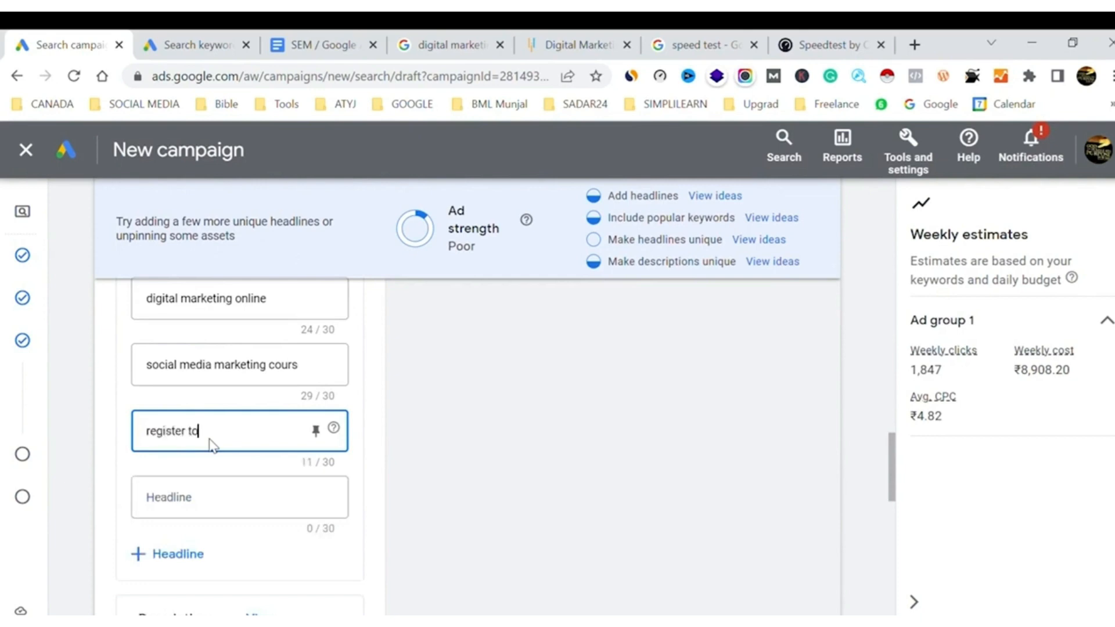
type("day for")
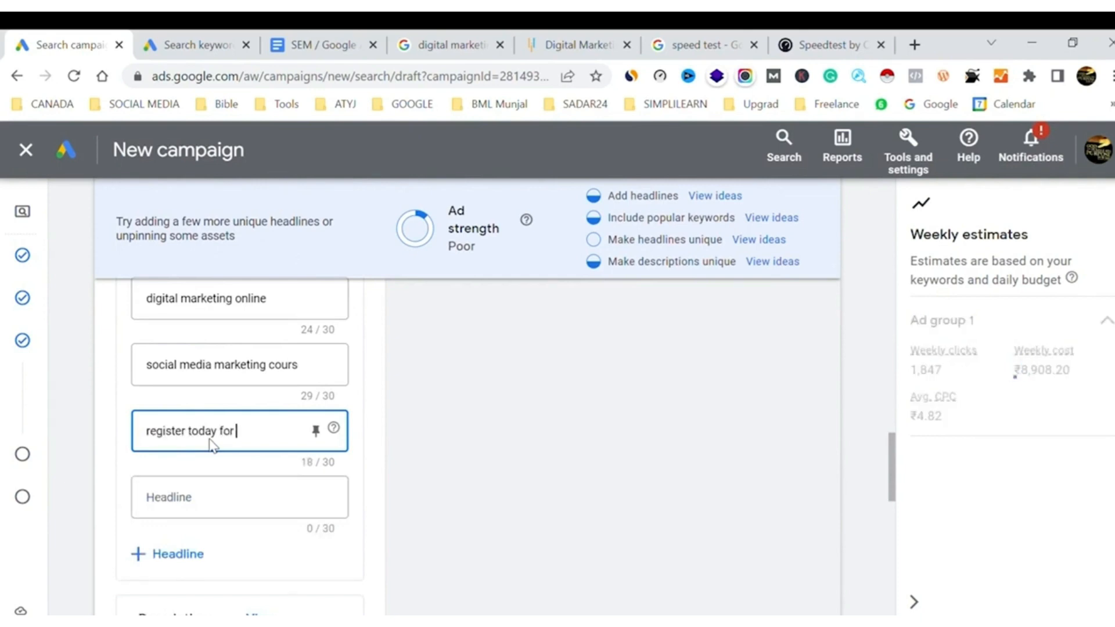
type(" free demo")
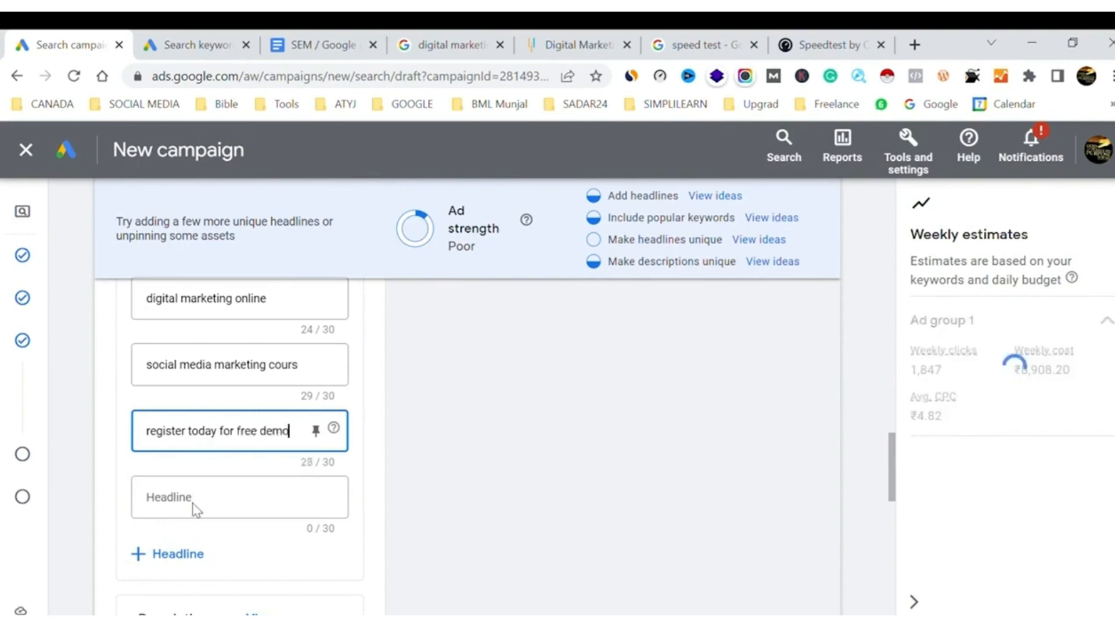
Fill the empty eighth headline with "100 plus tools for free", writing out "plus" instead of using the symbol
left_click(193, 510)
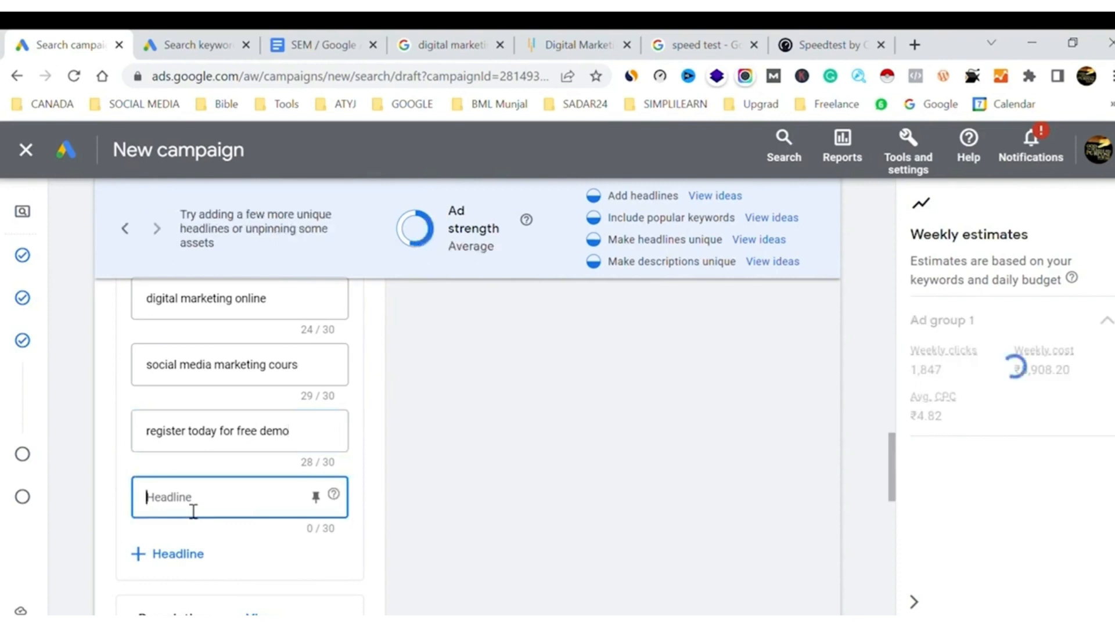
type("100+ tools")
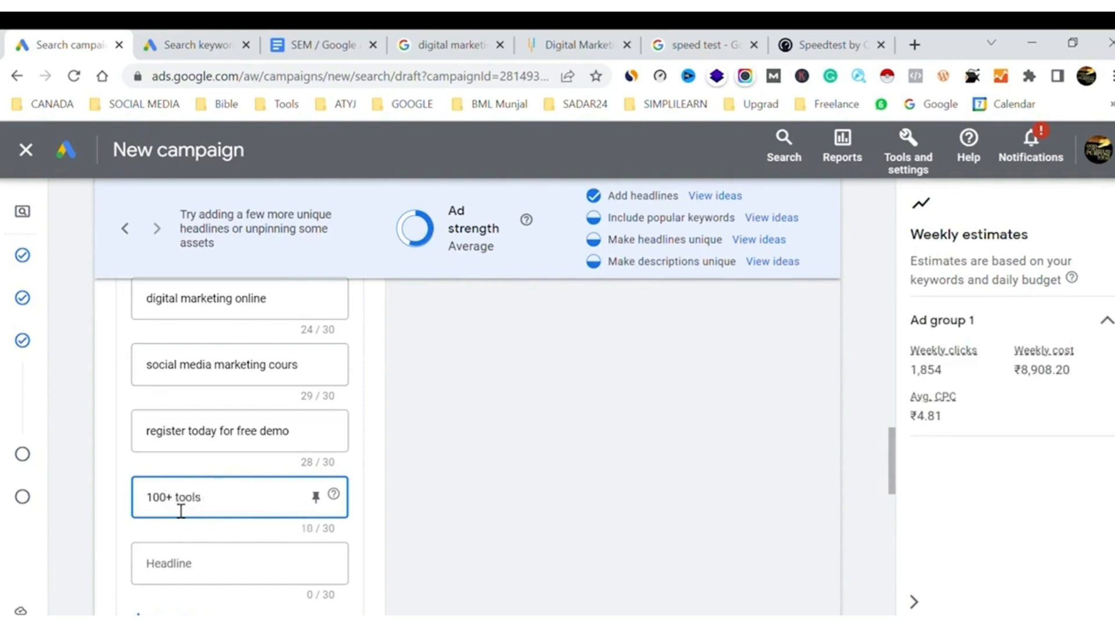
type("free")
key("Home")
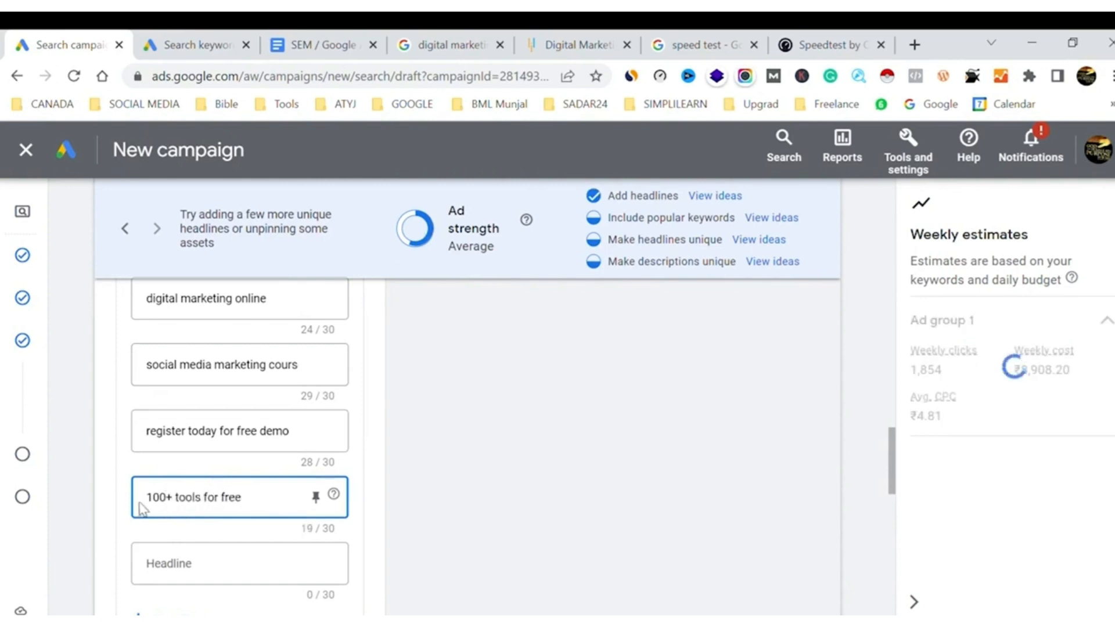
key("Right")
key("Right")
key("Right")
key("Right")
key("BackSpace")
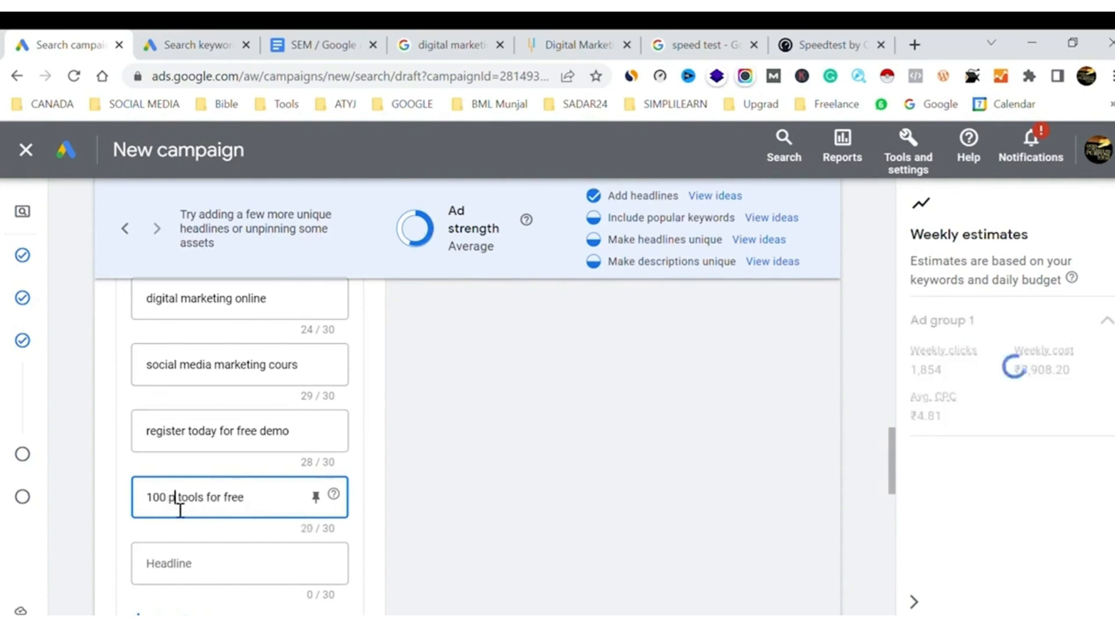
type("plus")
Fill the empty ninth headline with "job assistance program"
left_click(191, 559)
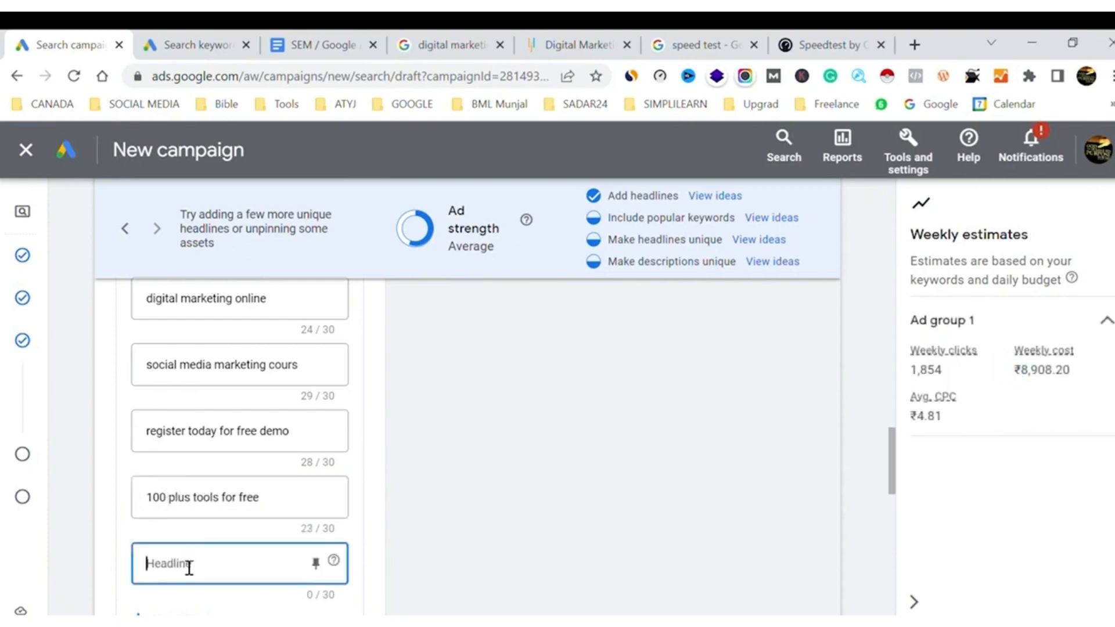
type("jd")
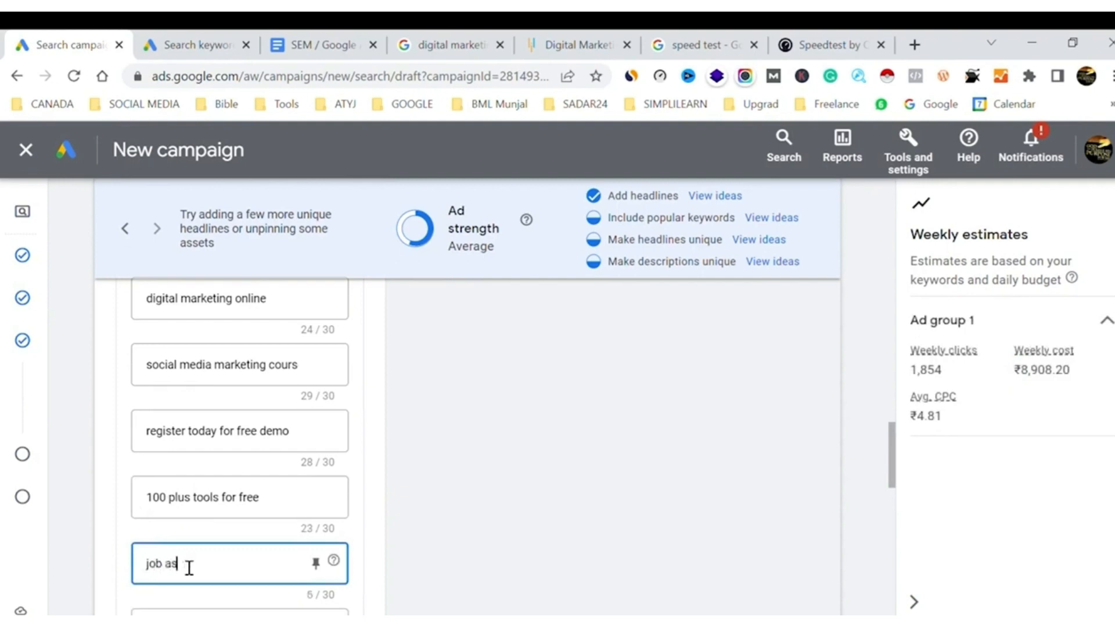
type("b assistance")
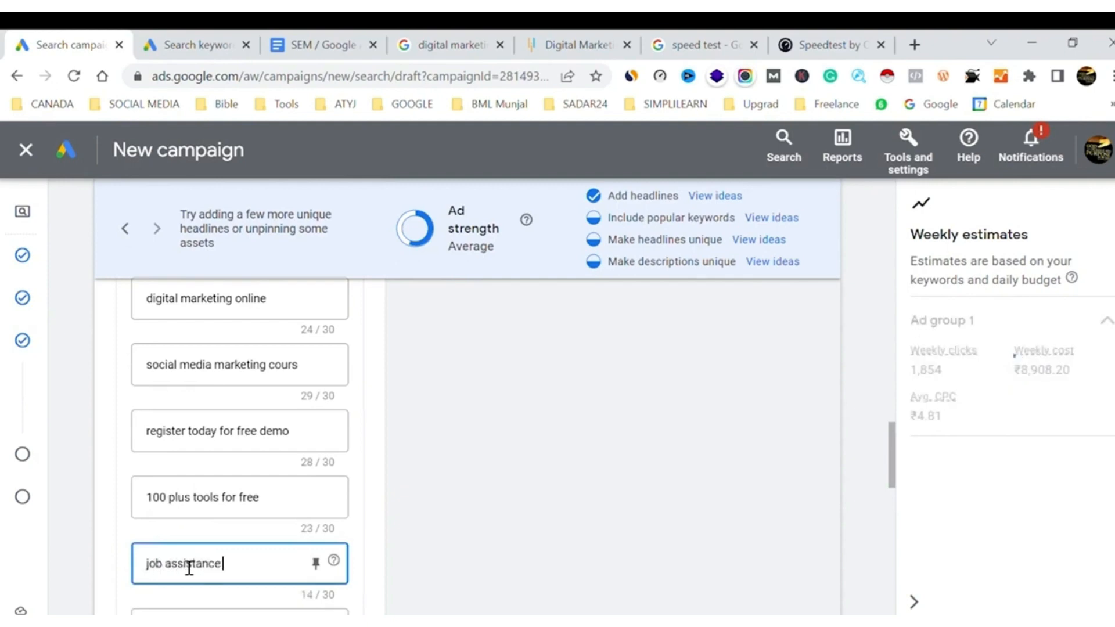
type(" prog")
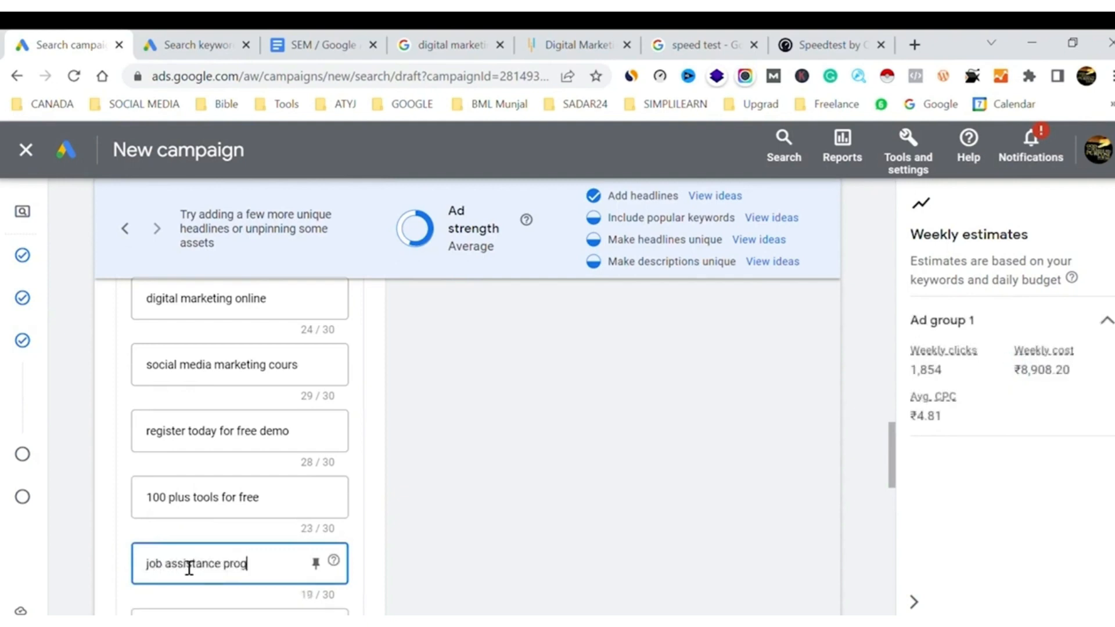
type("ram")
left_click(374, 541)
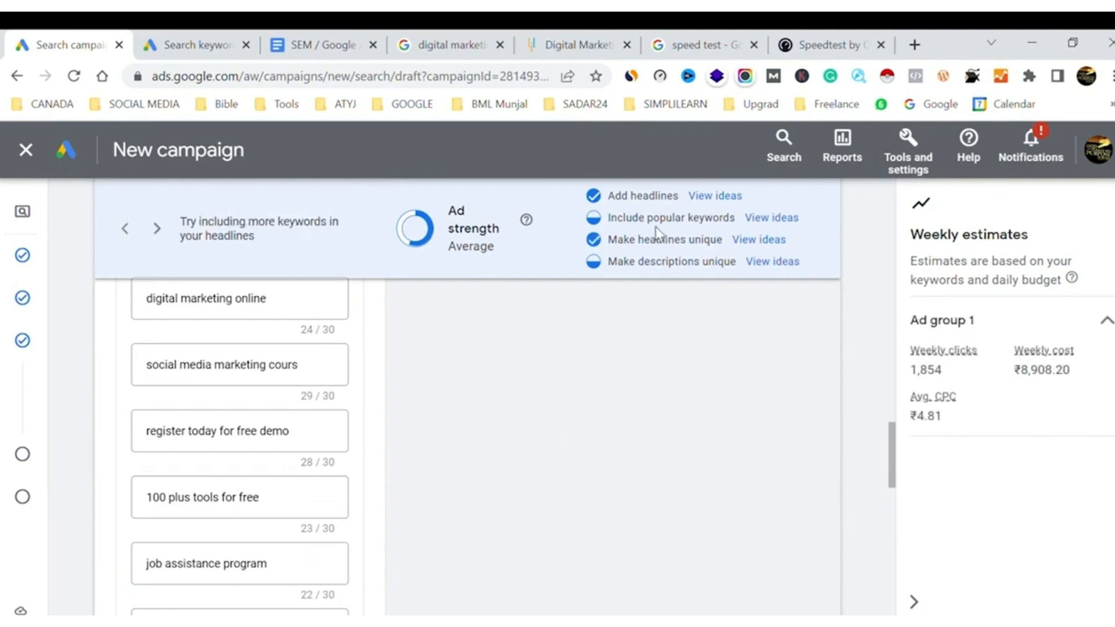
Fill the empty tenth headline with "simplilearn courses online"
scroll(340, 490, "down", 1)
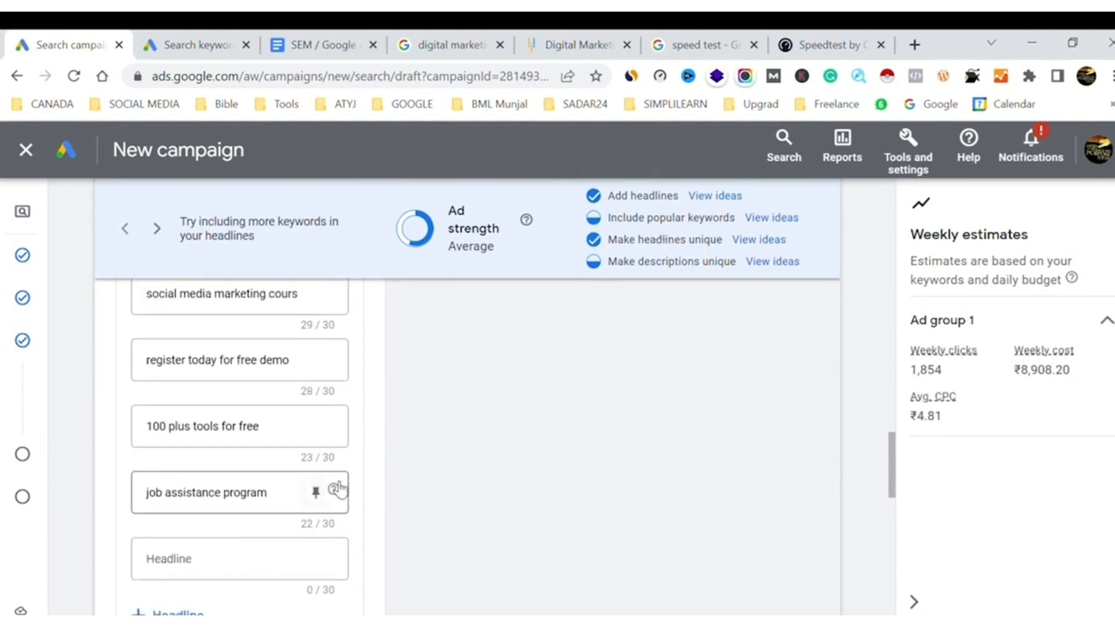
left_click(214, 561)
type("simplile")
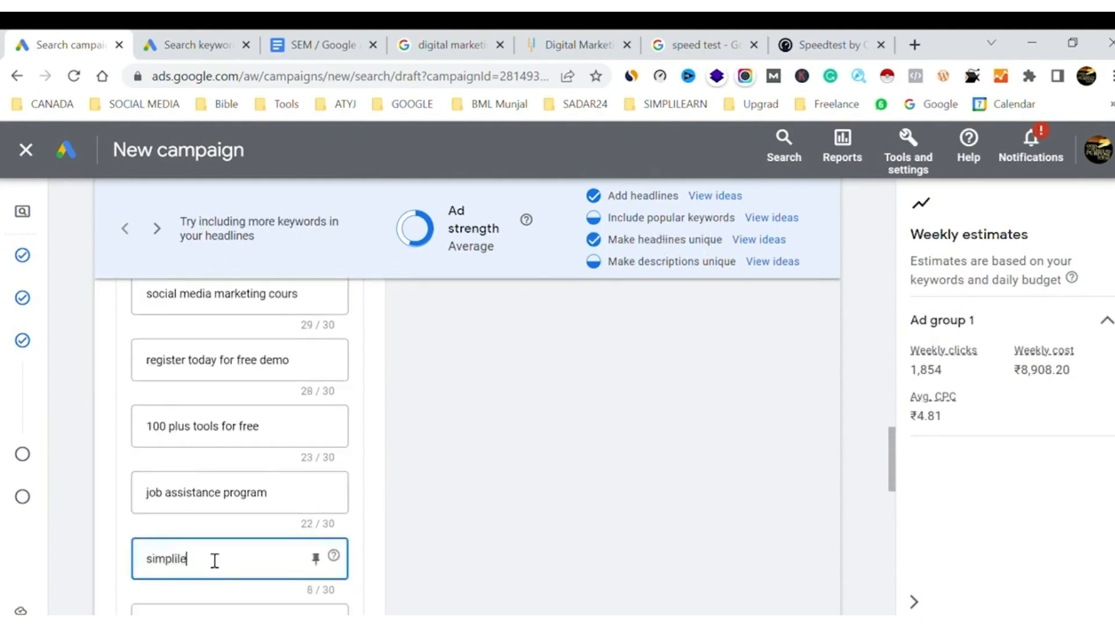
type("arn cou")
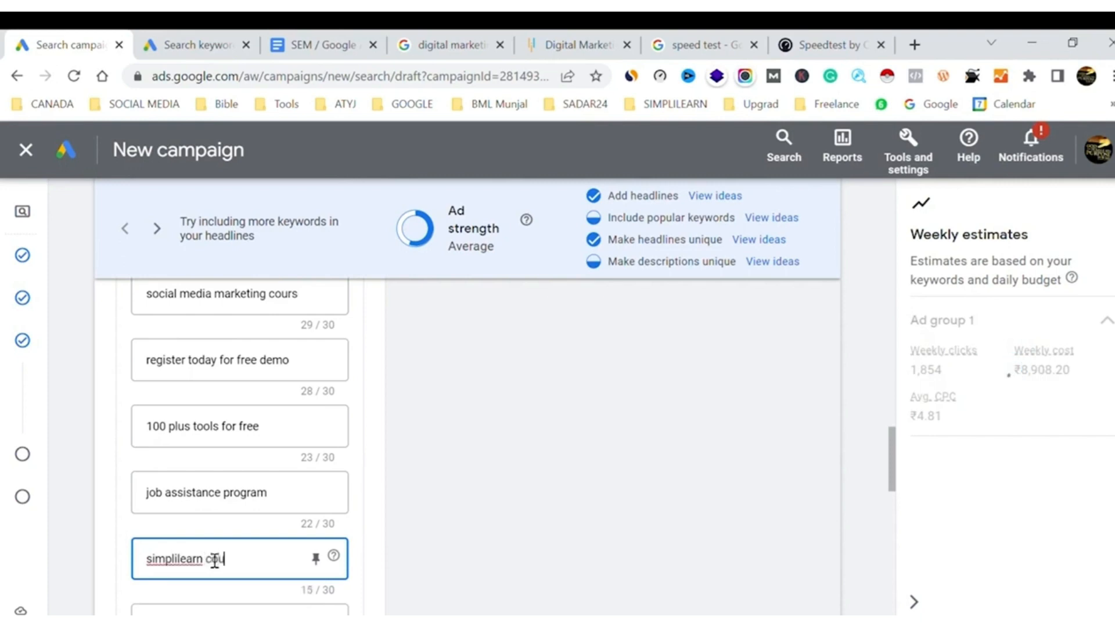
type("rses online")
left_click(469, 534)
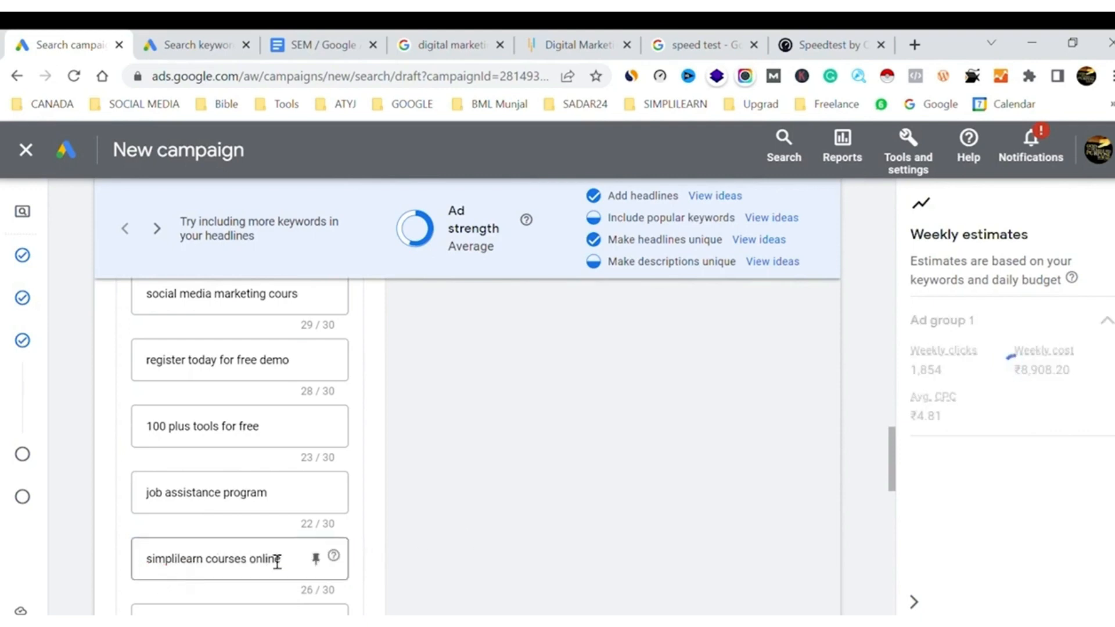
Enter "weekend batch for professionals" as the eleventh headline, correcting the misspelled last word
scroll(273, 559, "down", 2)
left_click(236, 531)
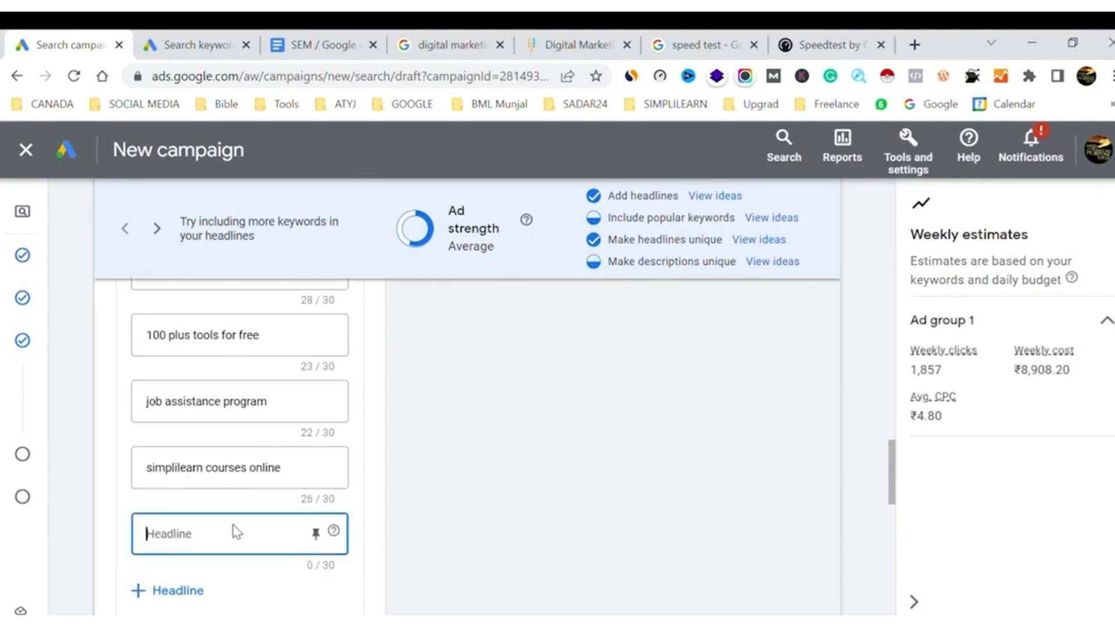
type("weekend")
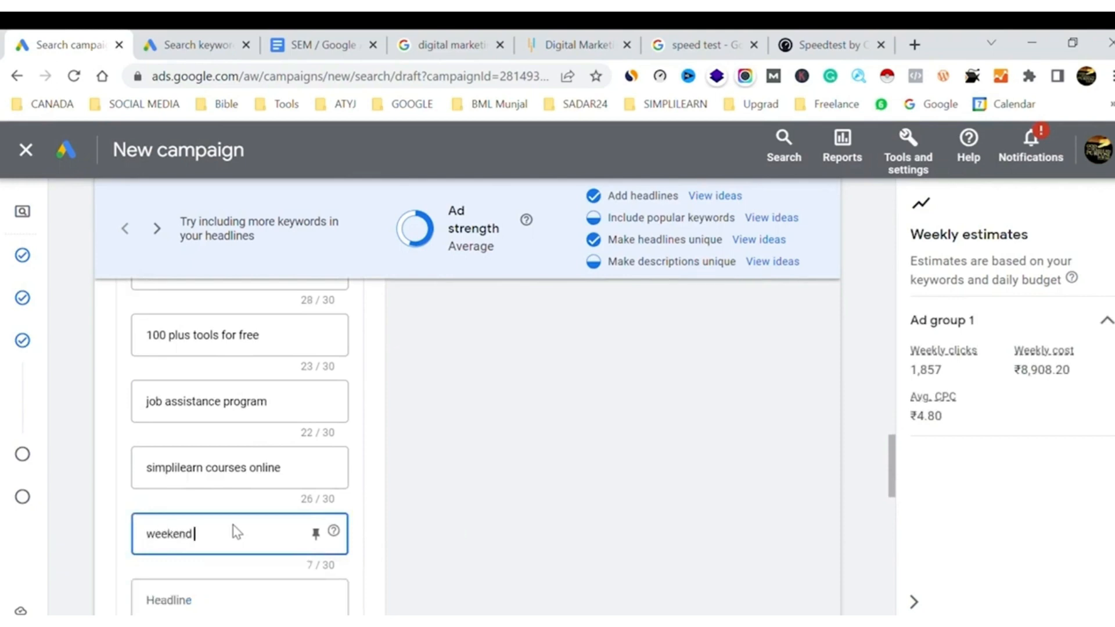
type(" batch for professkionals")
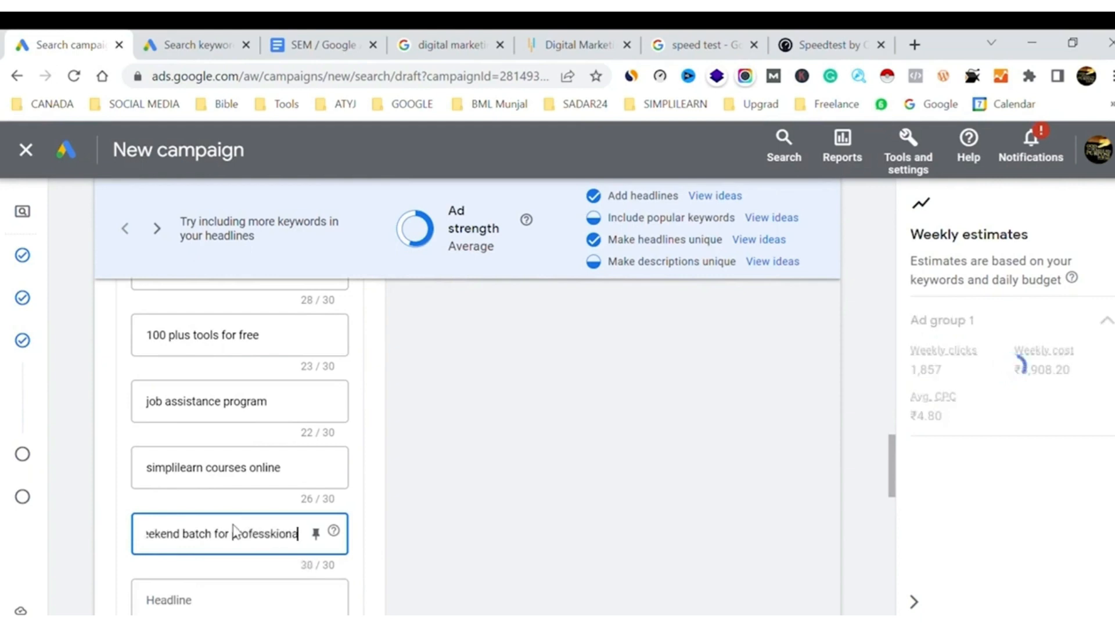
key("BackSpace")
key("BackSpace")
key("BackSpace")
key("BackSpace")
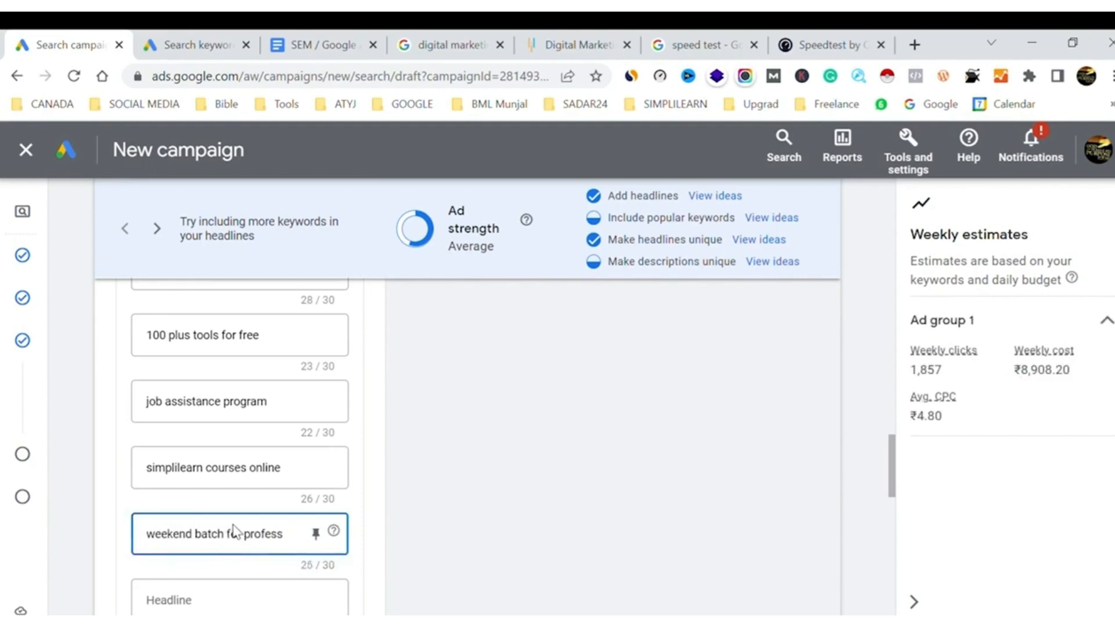
type("ionals")
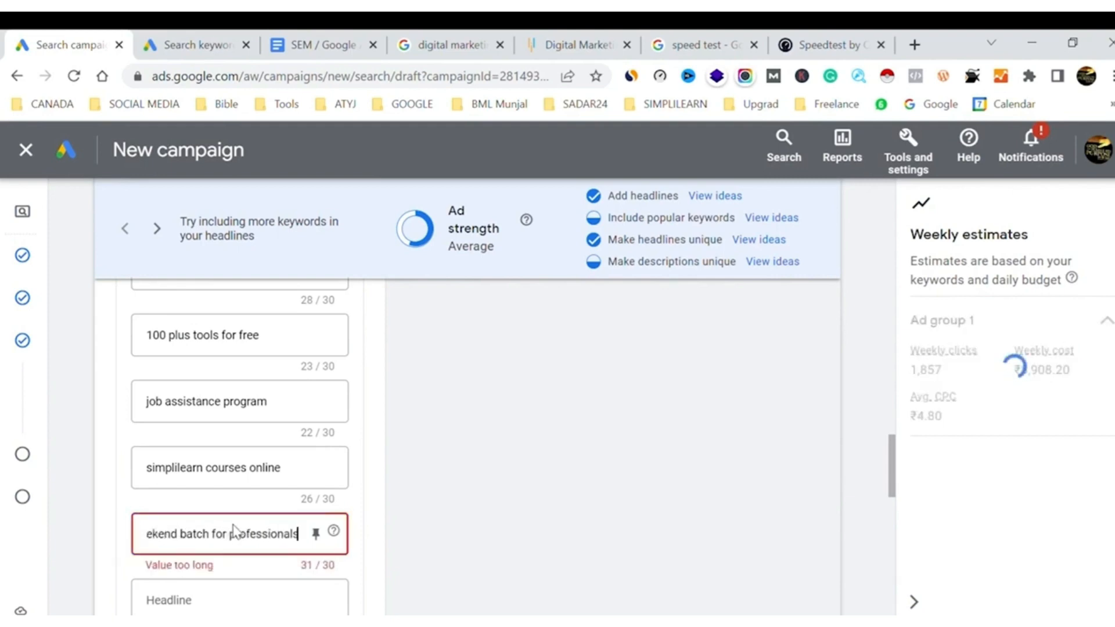
Shorten the eleventh headline to "batch for professionals" by removing the word "weekend"
scroll(253, 548, "left", 1)
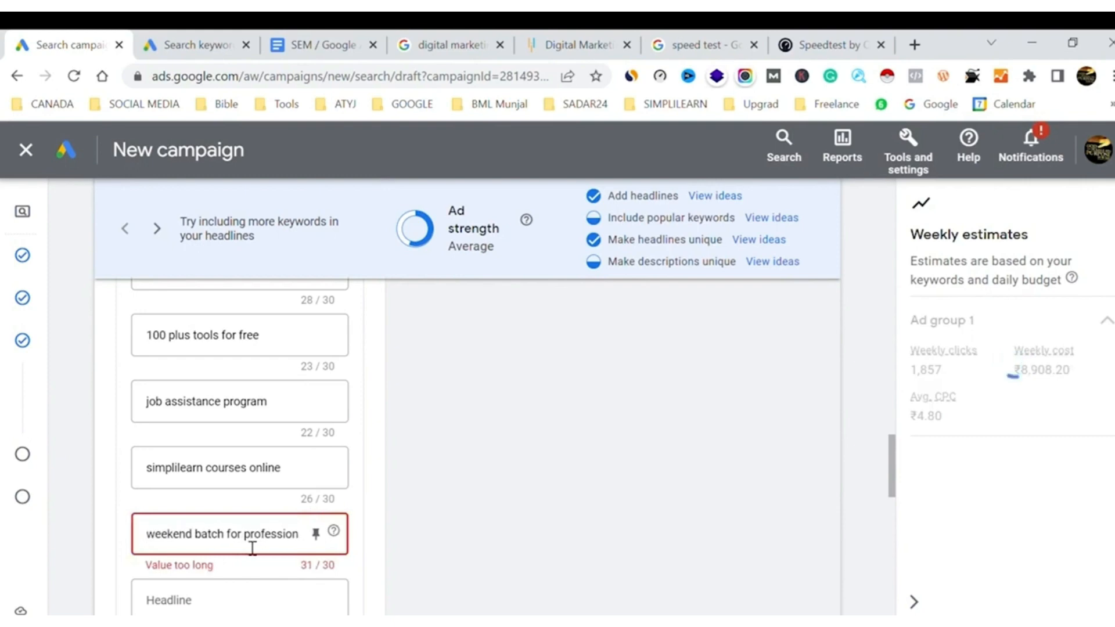
scroll(277, 548, "right", 1)
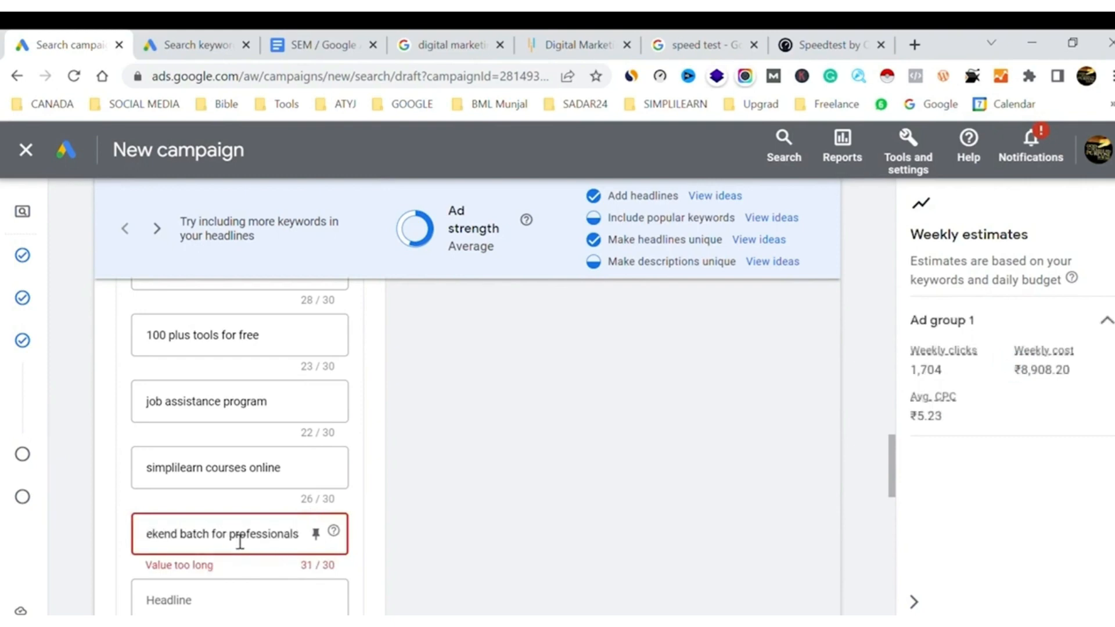
scroll(240, 542, "left", 1)
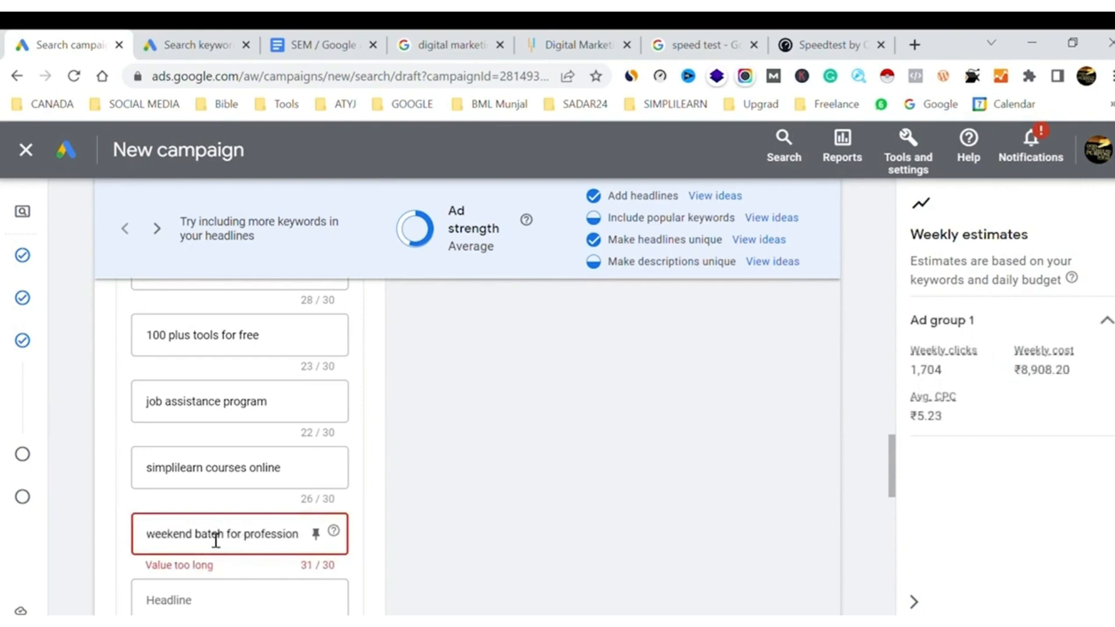
double_click(178, 542)
key("BackSpace")
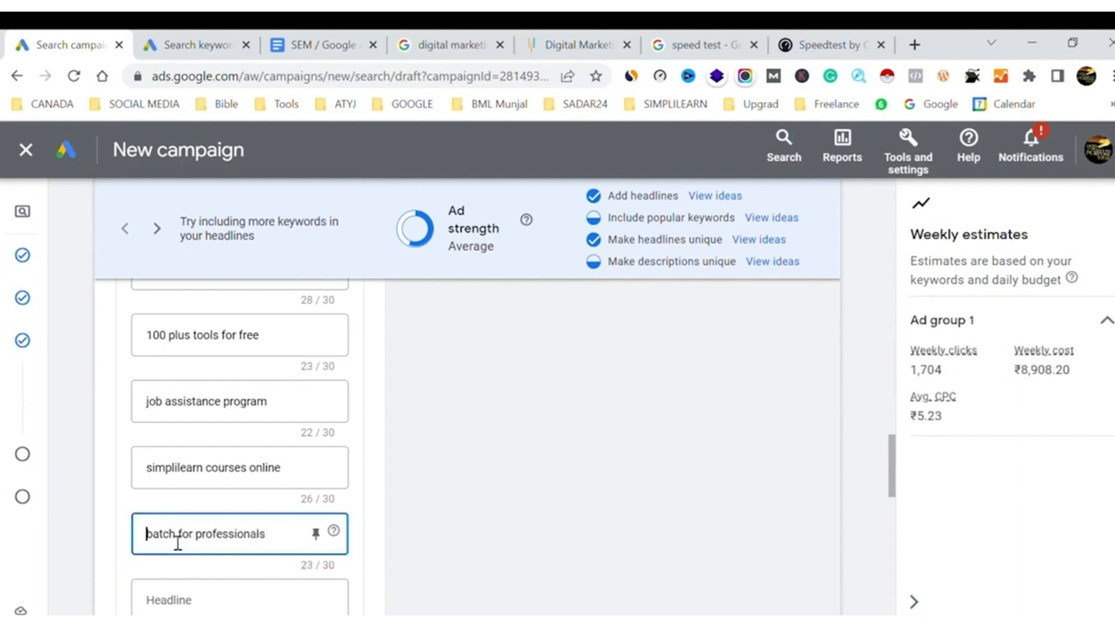
left_click(435, 508)
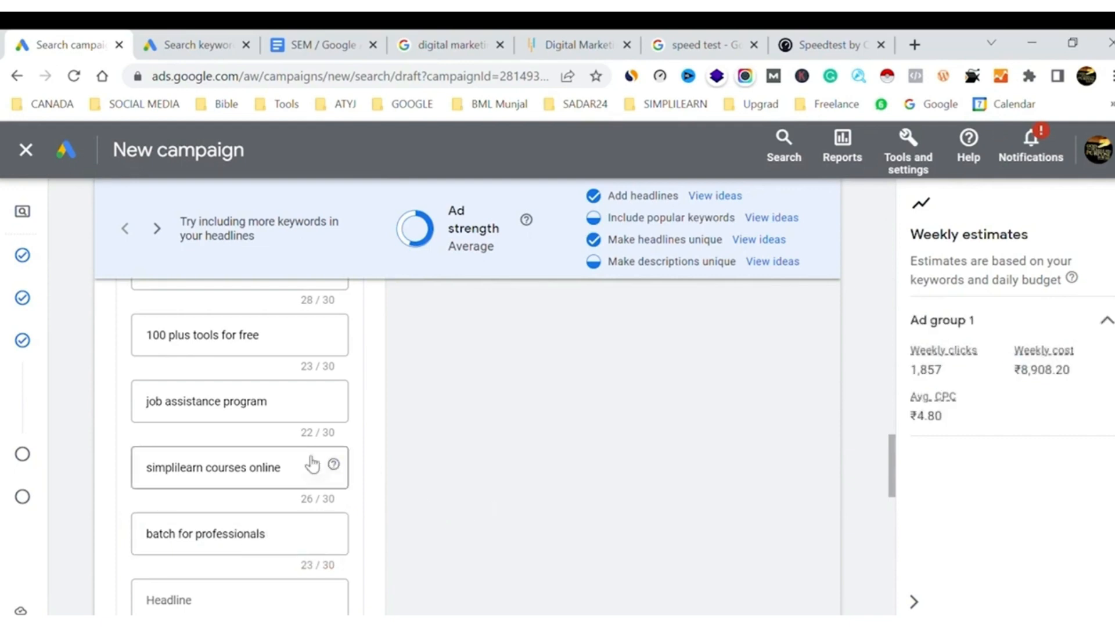
Look over the headlines and existing descriptions, and add a fourth description field to the ad
scroll(312, 463, "up", 10)
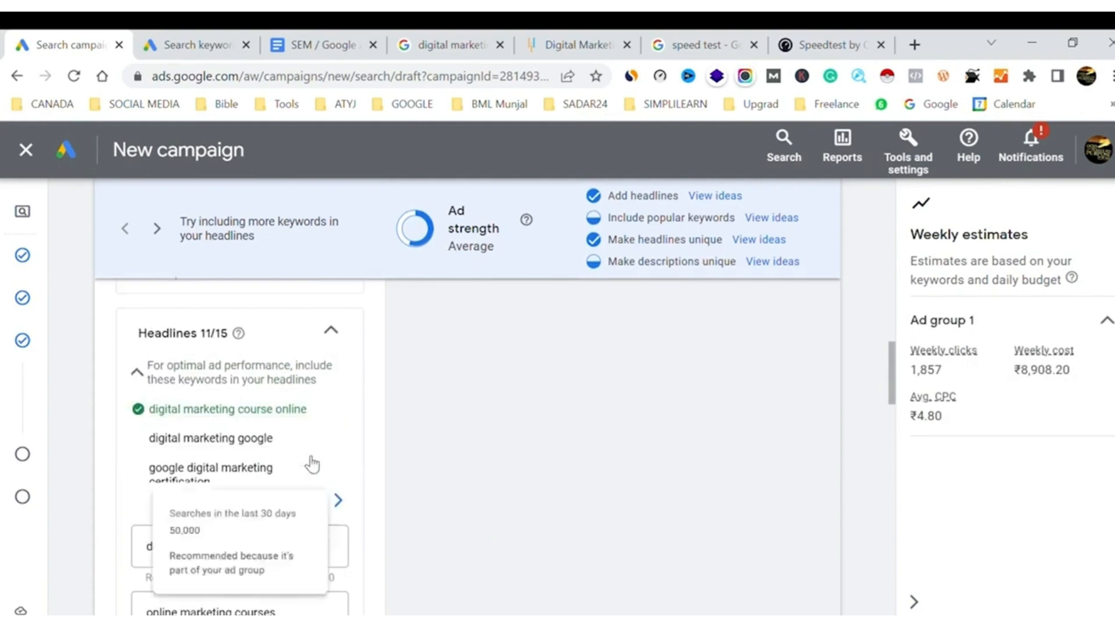
scroll(207, 462, "down", 6)
scroll(202, 460, "down", 5)
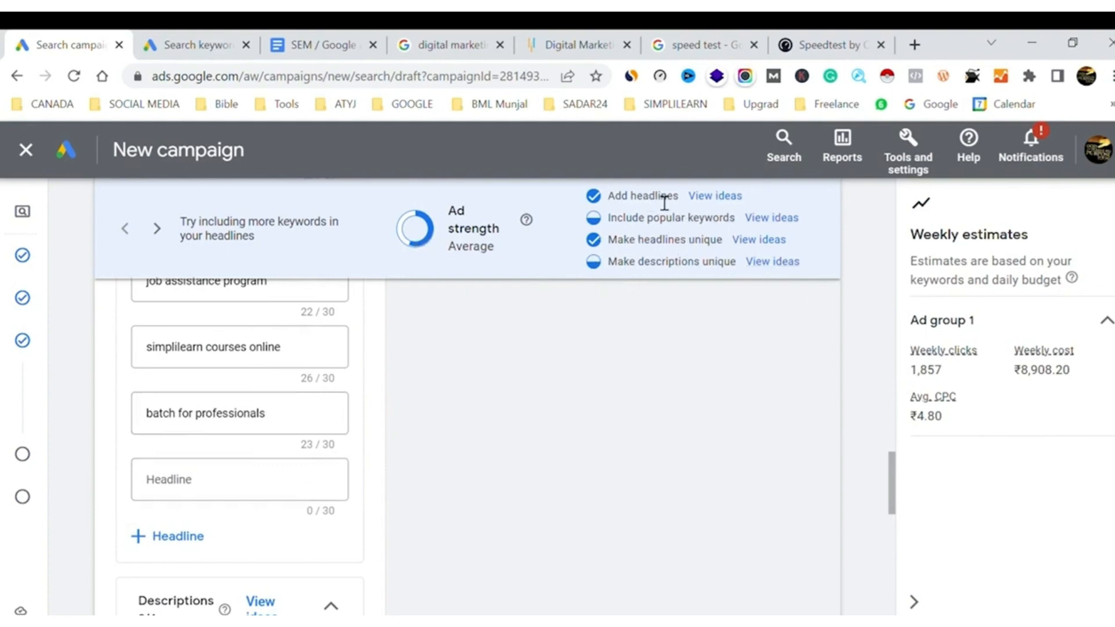
scroll(311, 459, "down", 4)
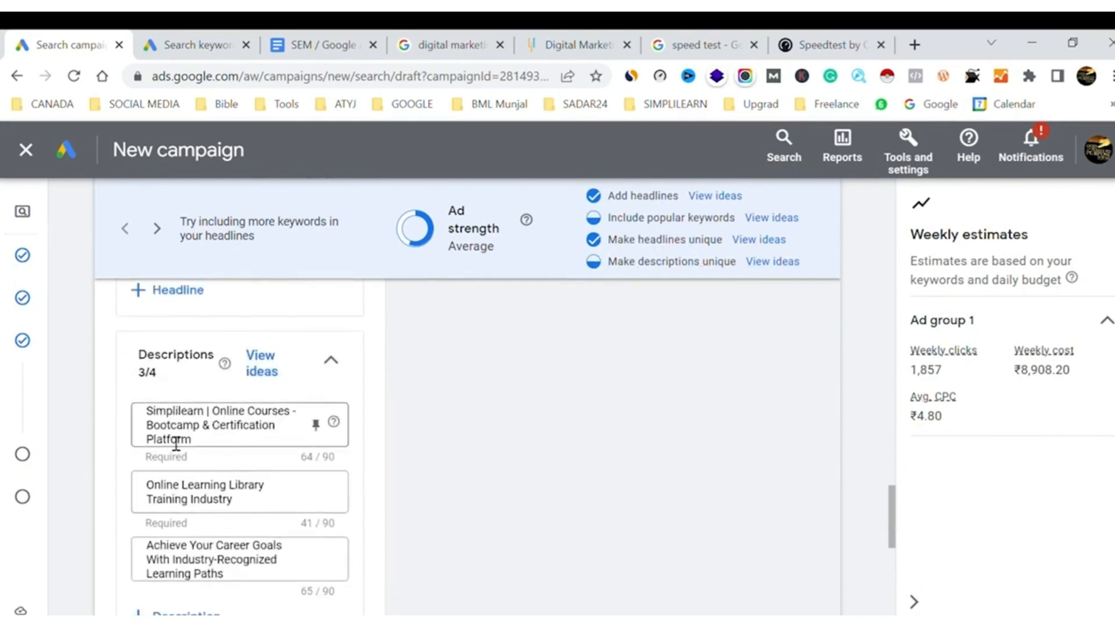
scroll(220, 494, "down", 3)
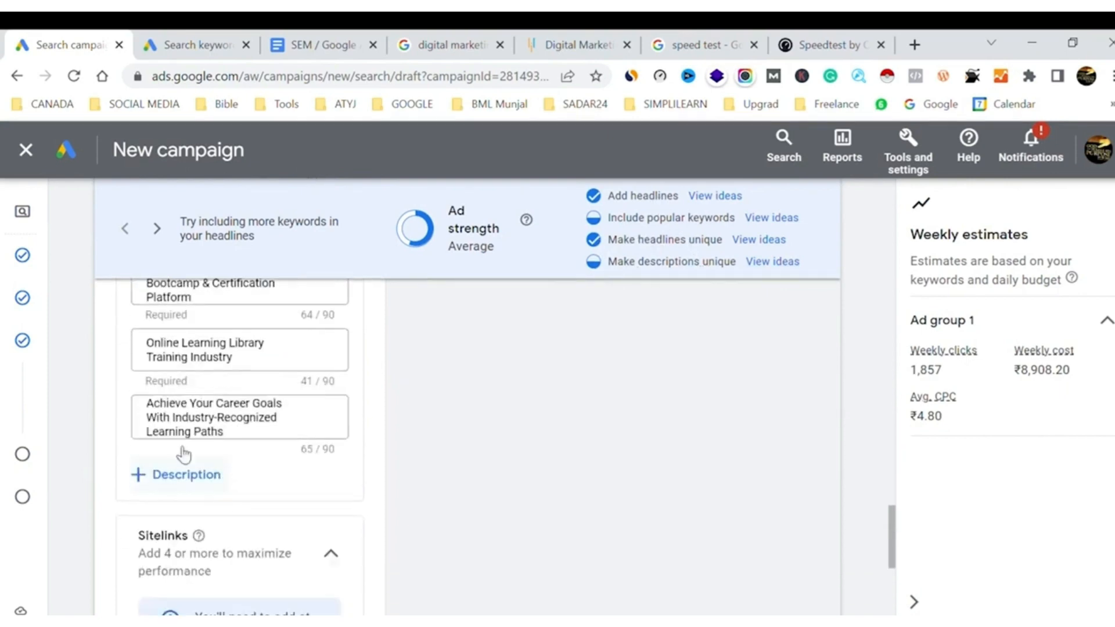
left_click(185, 482)
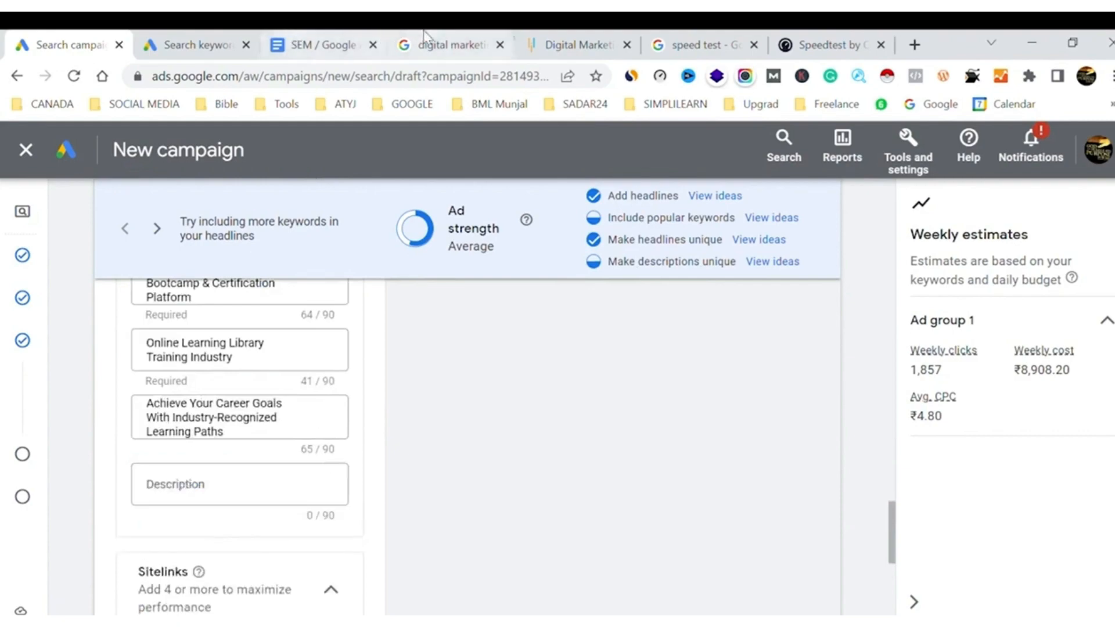
Copy Simplilearn's snippet from the Google search results, from "Simplilearn's digital marketing courses" to "brand management.", into the empty fourth description
left_click(436, 44)
scroll(58, 557, "down", 8)
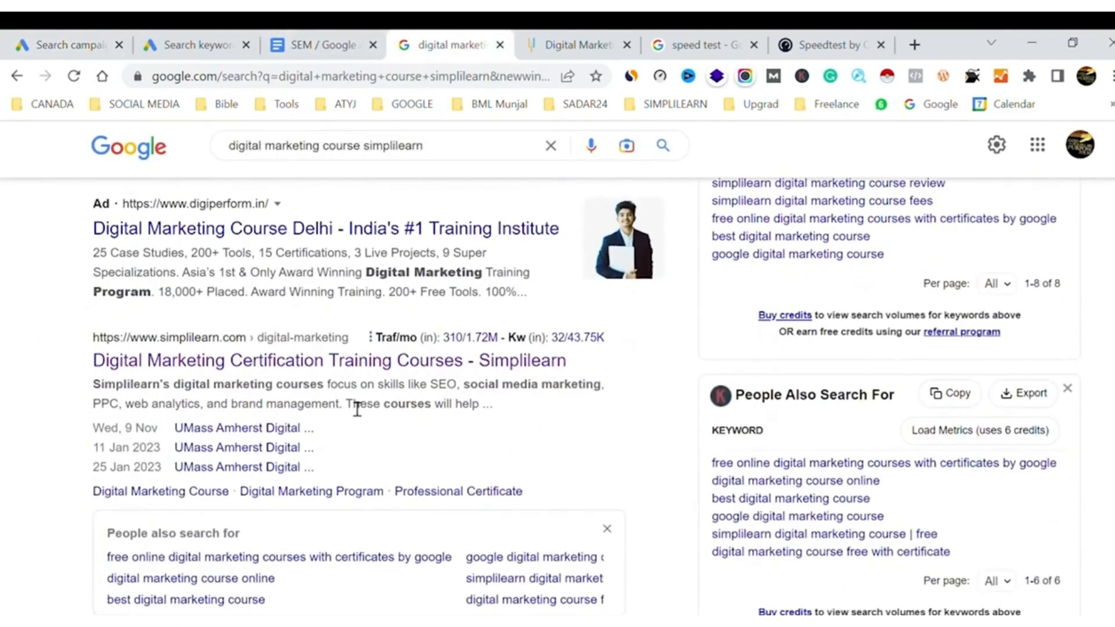
left_click_drag(92, 388, 352, 411)
key("ctrl+c")
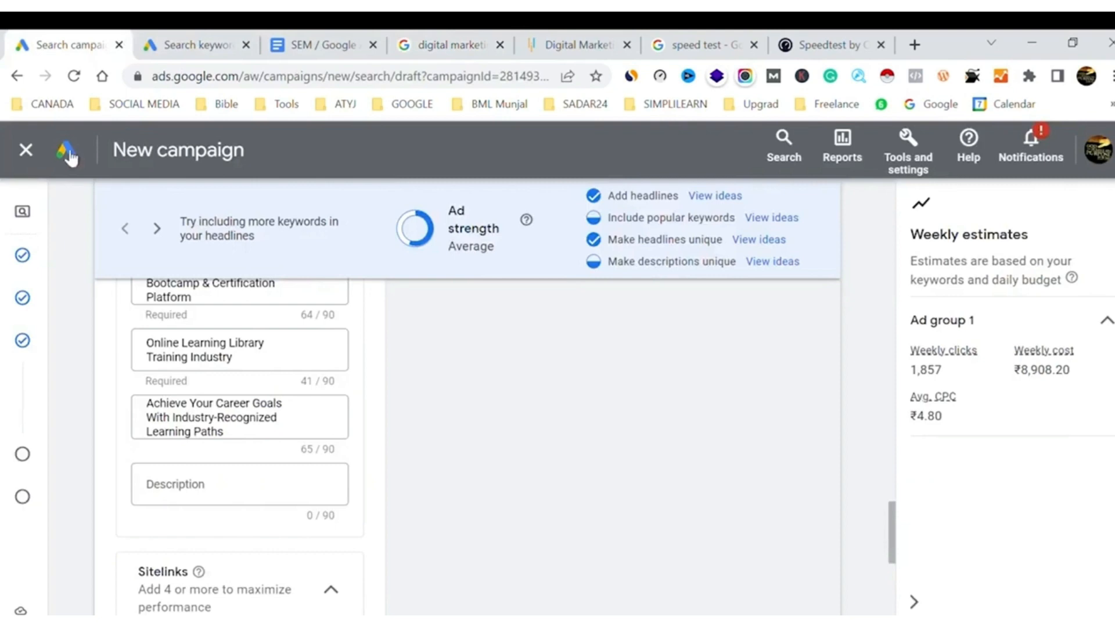
left_click(219, 495)
key("ctrl+v")
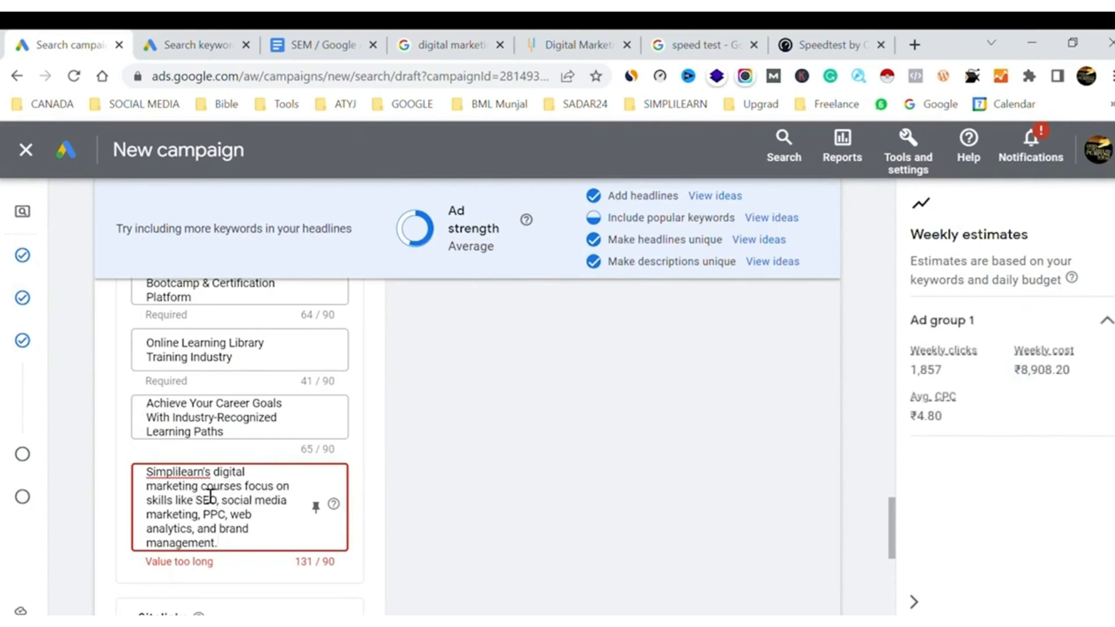
Replace "Simplilearn's digital marketing" with "our" at the start of the fourth description
left_click_drag(202, 488, 132, 477)
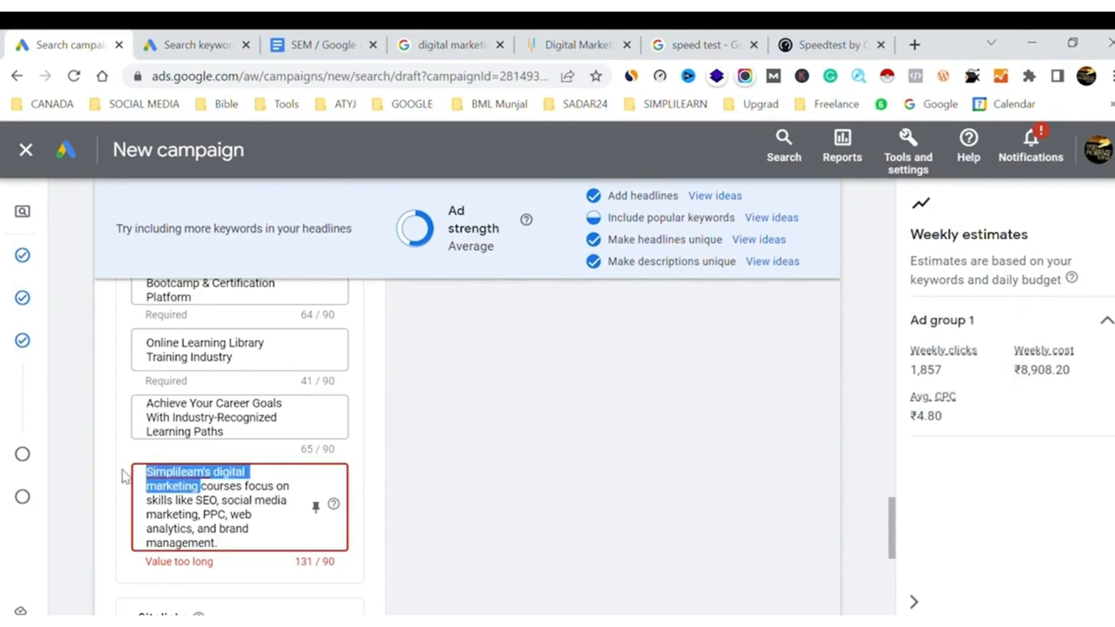
key("BackSpace")
type("our")
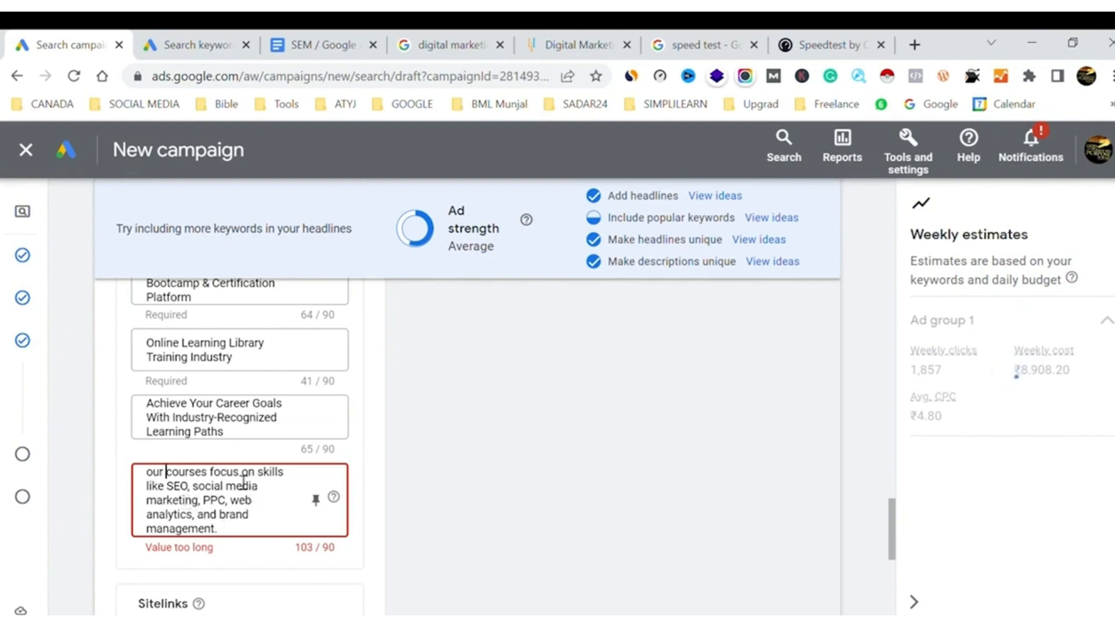
Trim the fourth description to fit the limit by removing "our courses" and the space before "and brand management."
left_click_drag(212, 472, 115, 481)
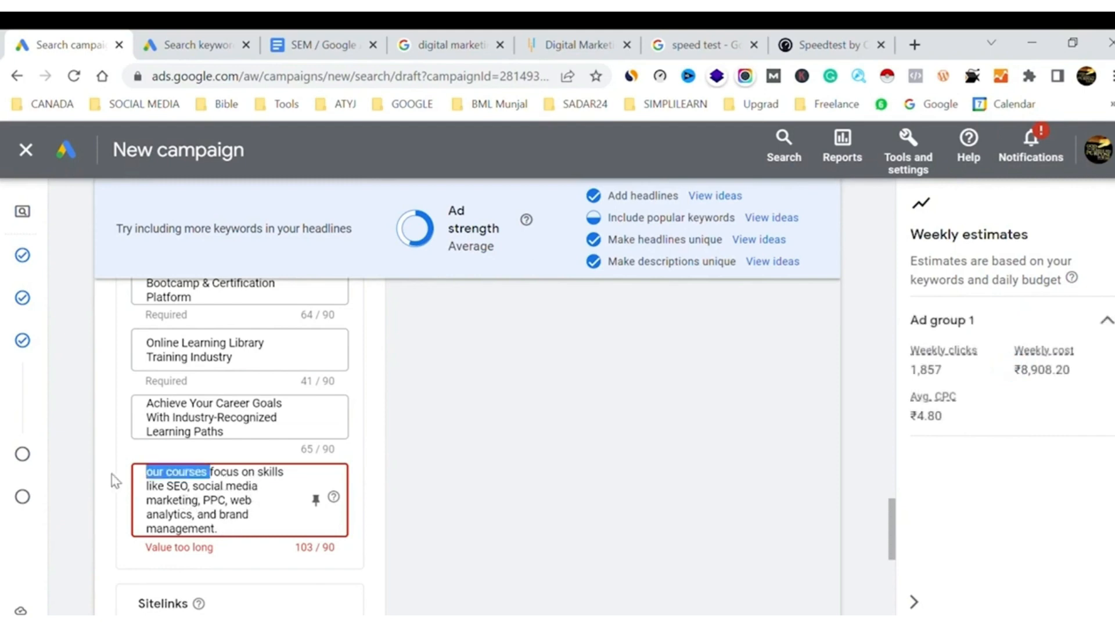
key("BackSpace")
left_click(442, 487)
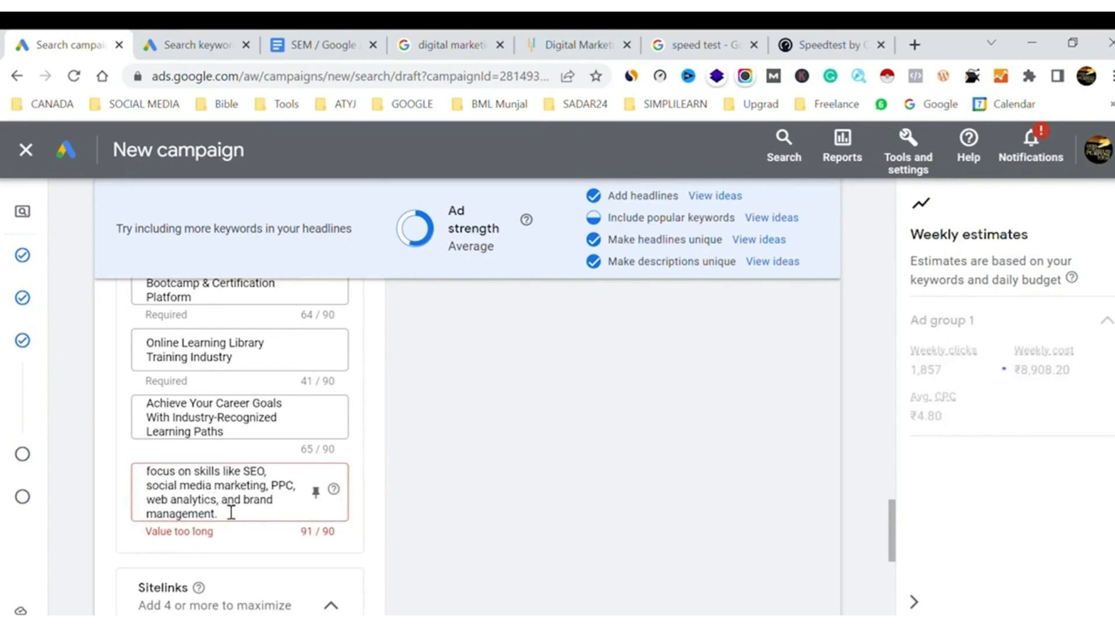
left_click(220, 500)
key("BackSpace")
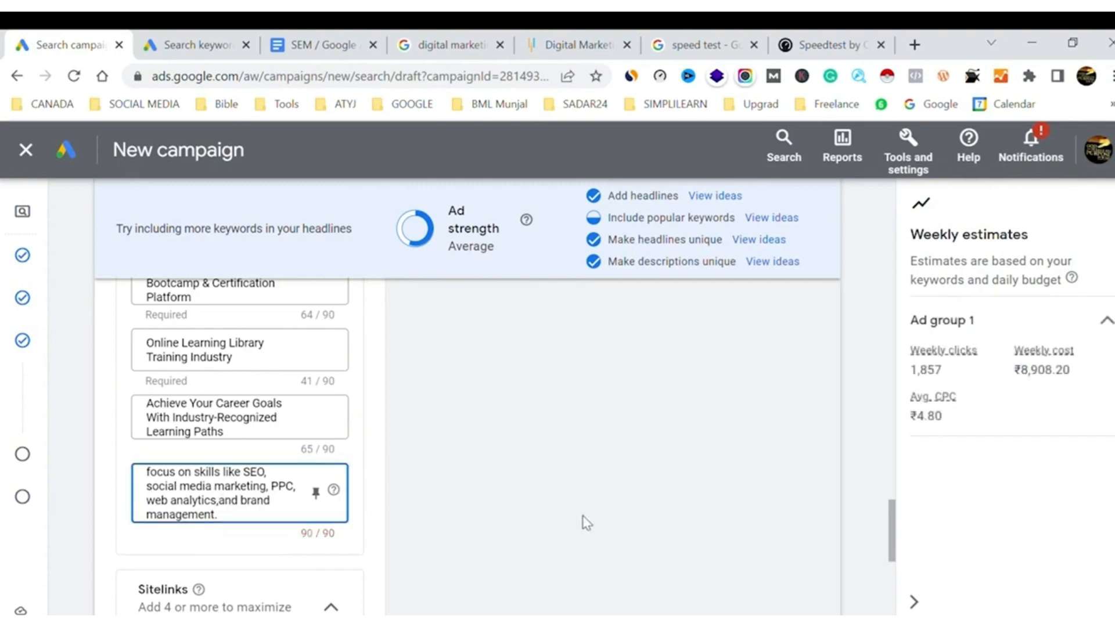
left_click(586, 523)
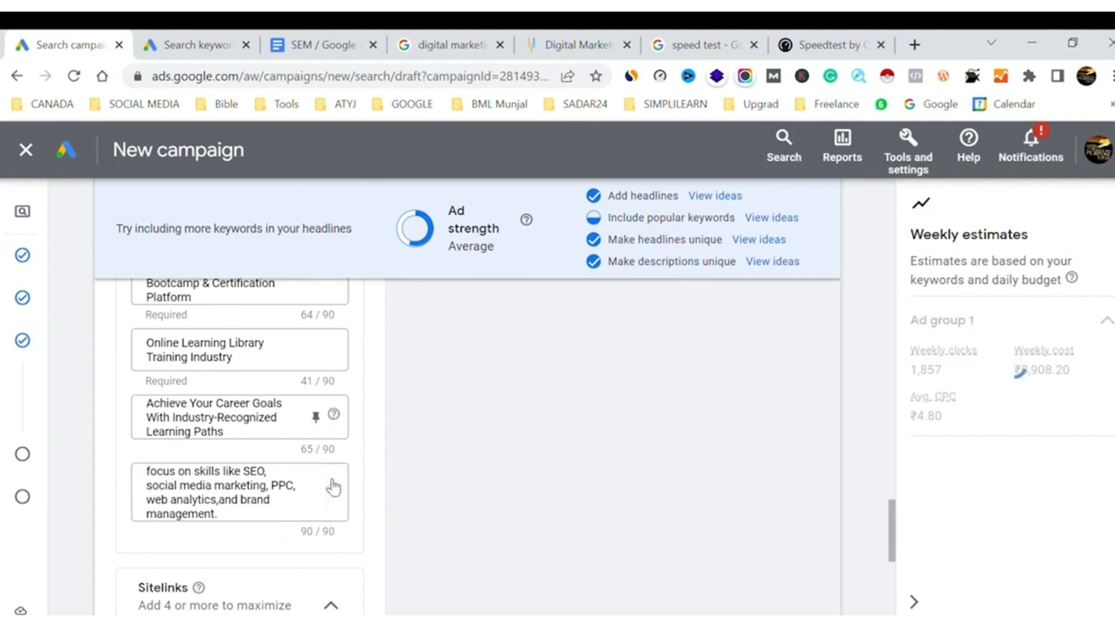
Copy "Digital Marketing Certification Training" from Simplilearn's title in the Google search results into the empty twelfth headline
scroll(269, 453, "up", 5)
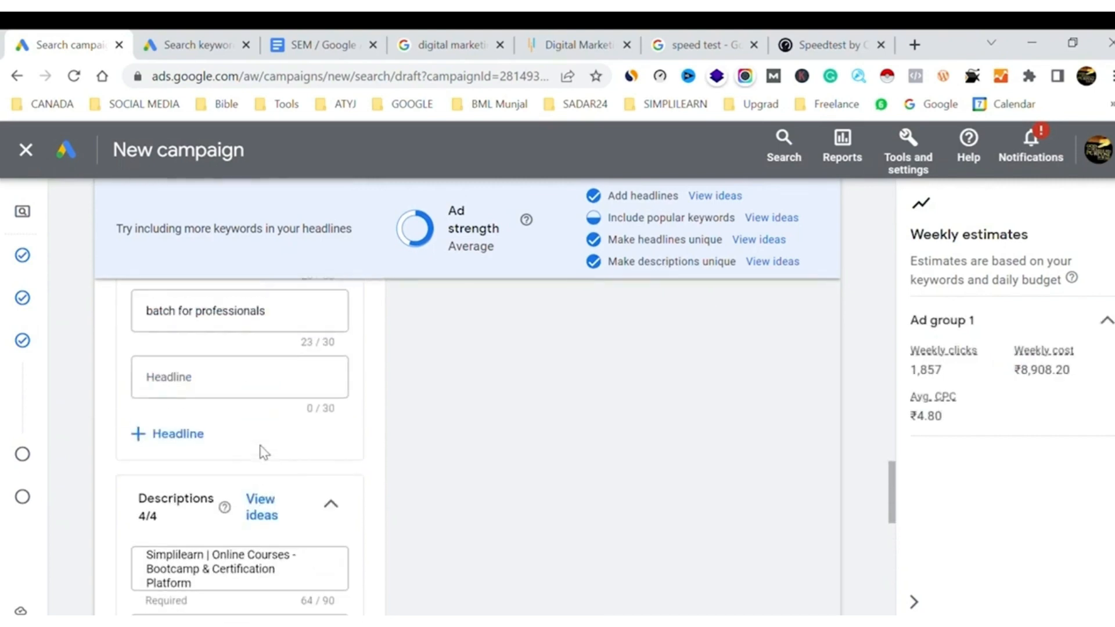
left_click(204, 396)
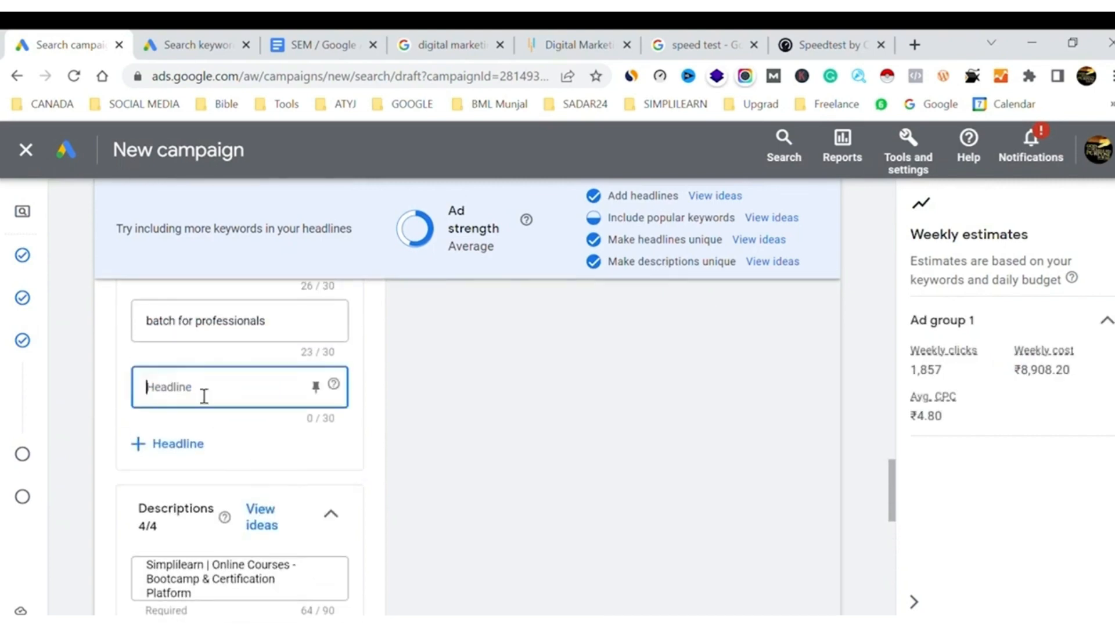
left_click(444, 42)
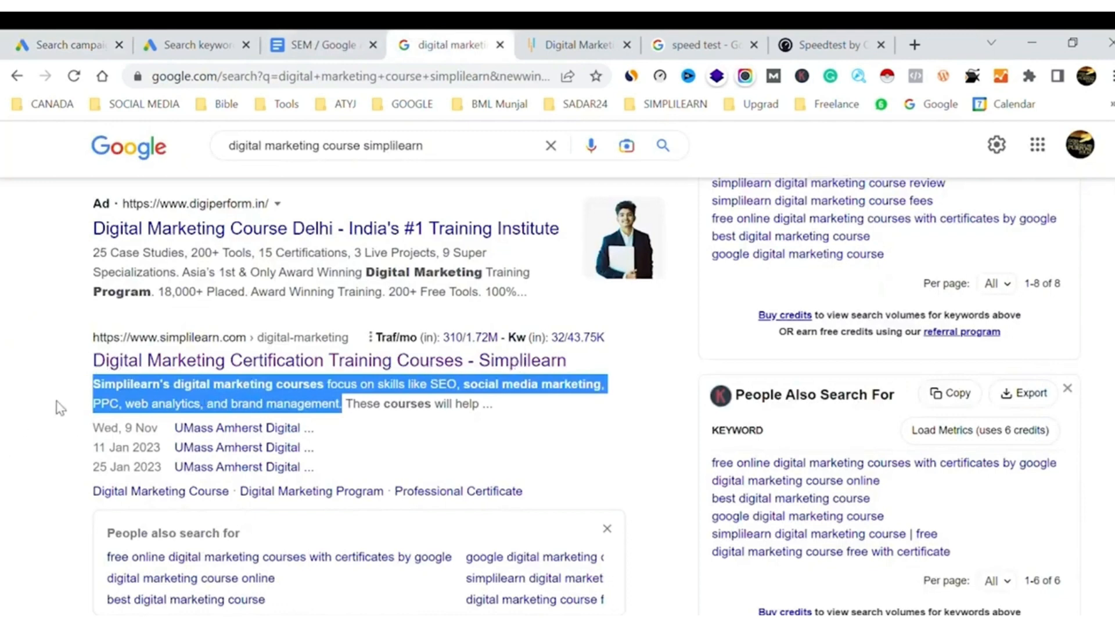
left_click(35, 401)
left_click_drag(93, 360, 398, 361)
key("ctrl+c")
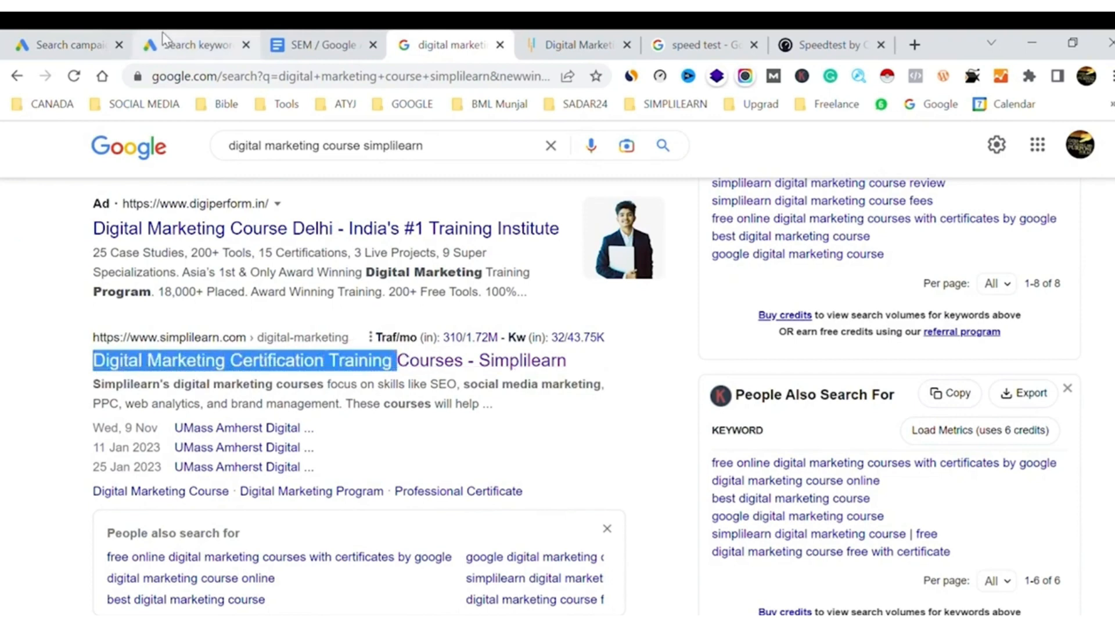
left_click(75, 42)
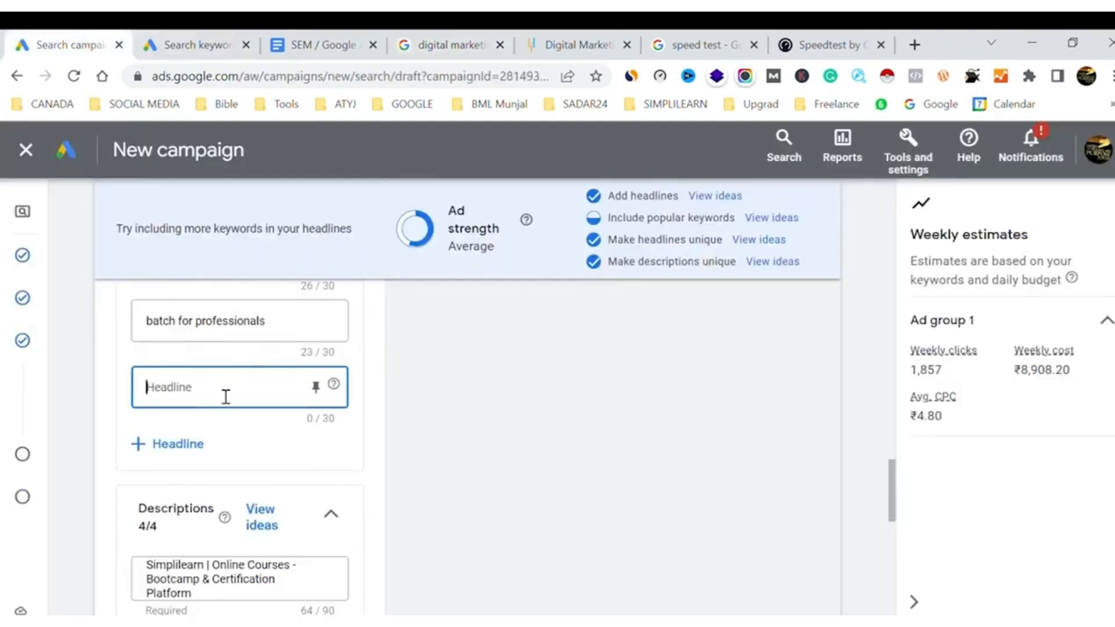
key("ctrl+v")
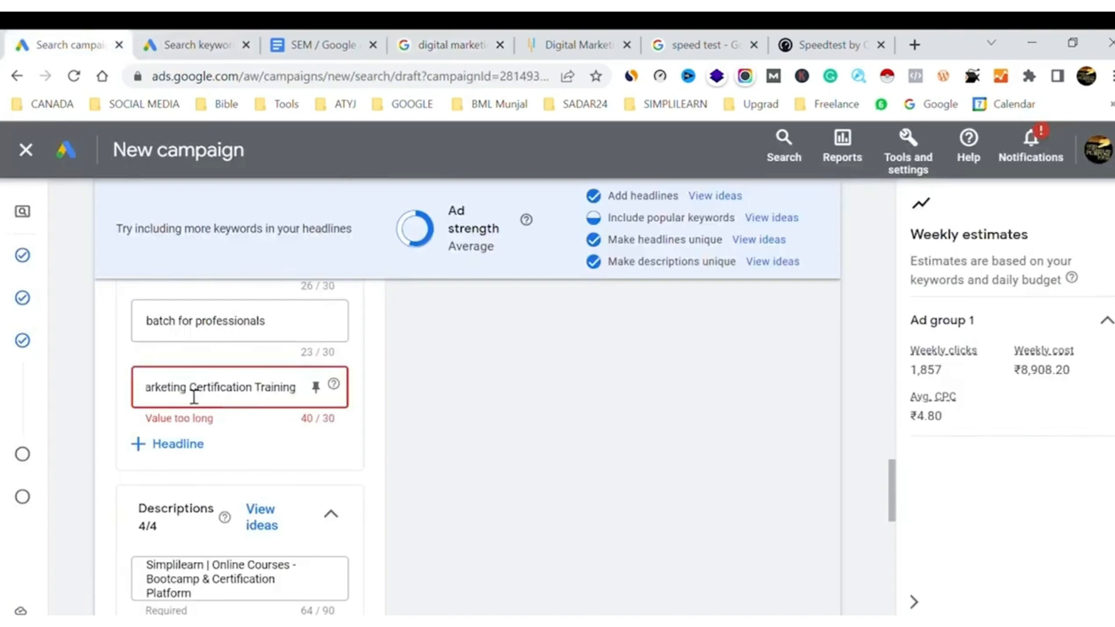
Shorten the twelfth headline to "Digital Marketing Certification" by removing the word "Training"
double_click(286, 398)
key("BackSpace")
key("BackSpace")
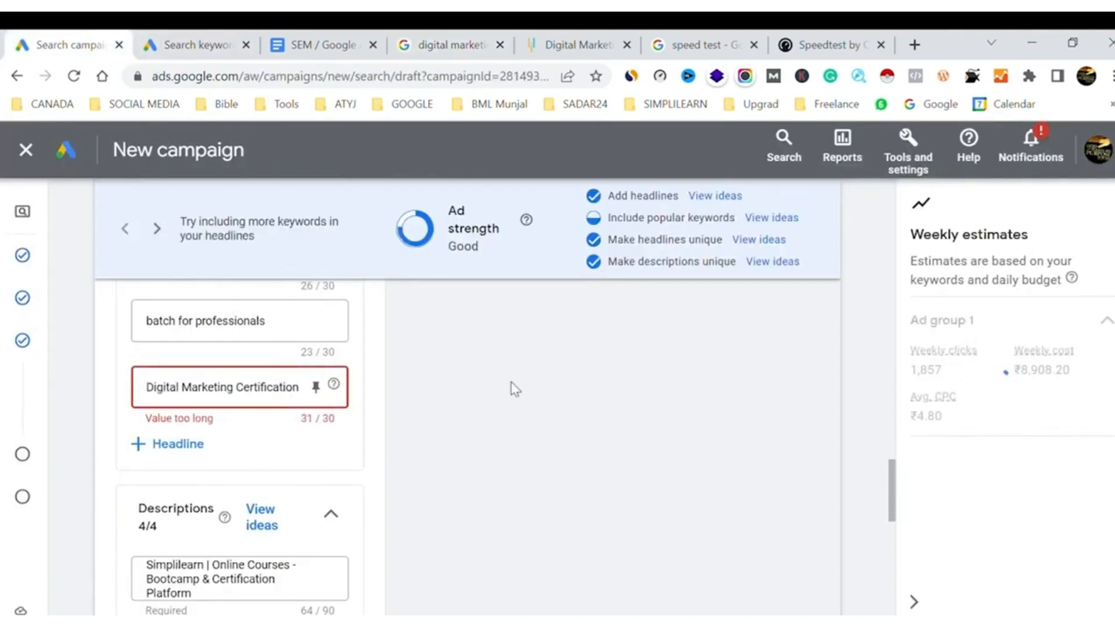
left_click(265, 433)
left_click(285, 392)
double_click(293, 393)
left_click(507, 394)
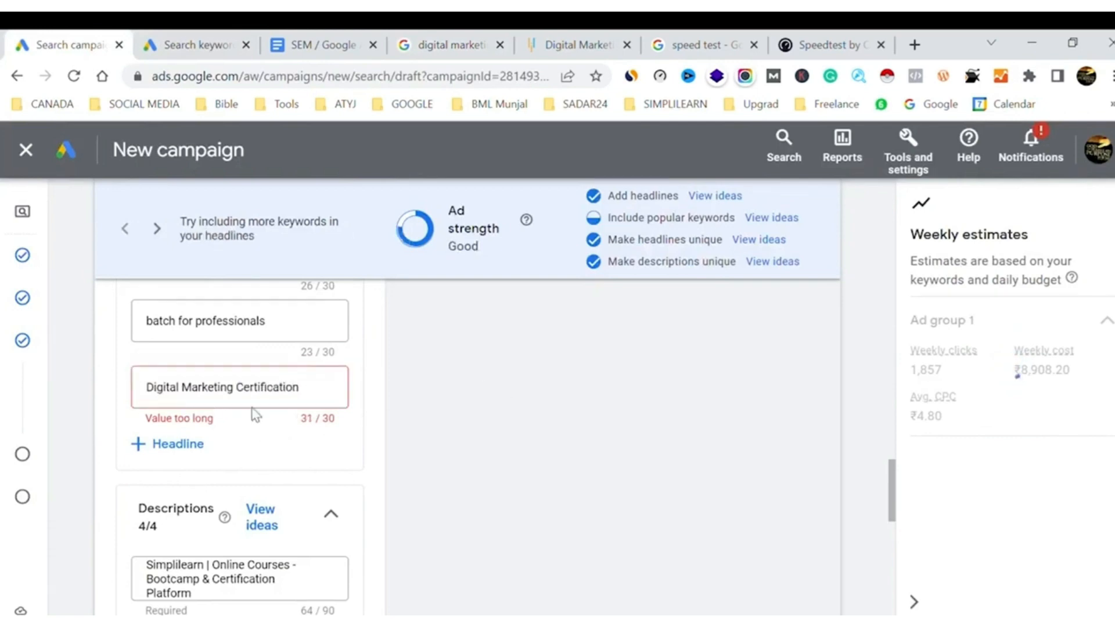
left_click(159, 395)
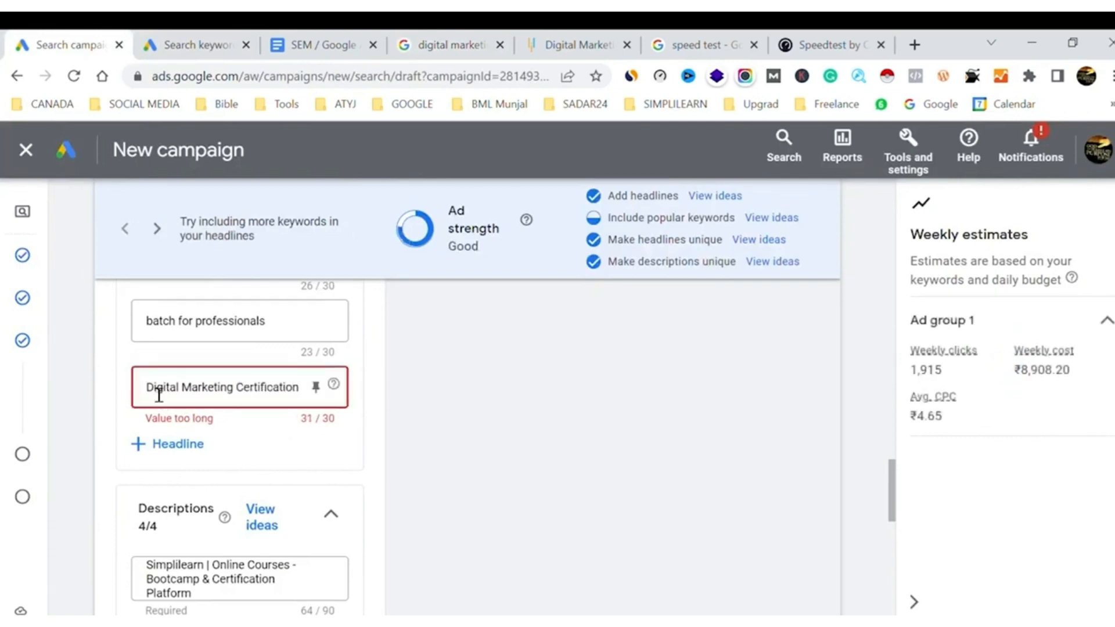
left_click(491, 399)
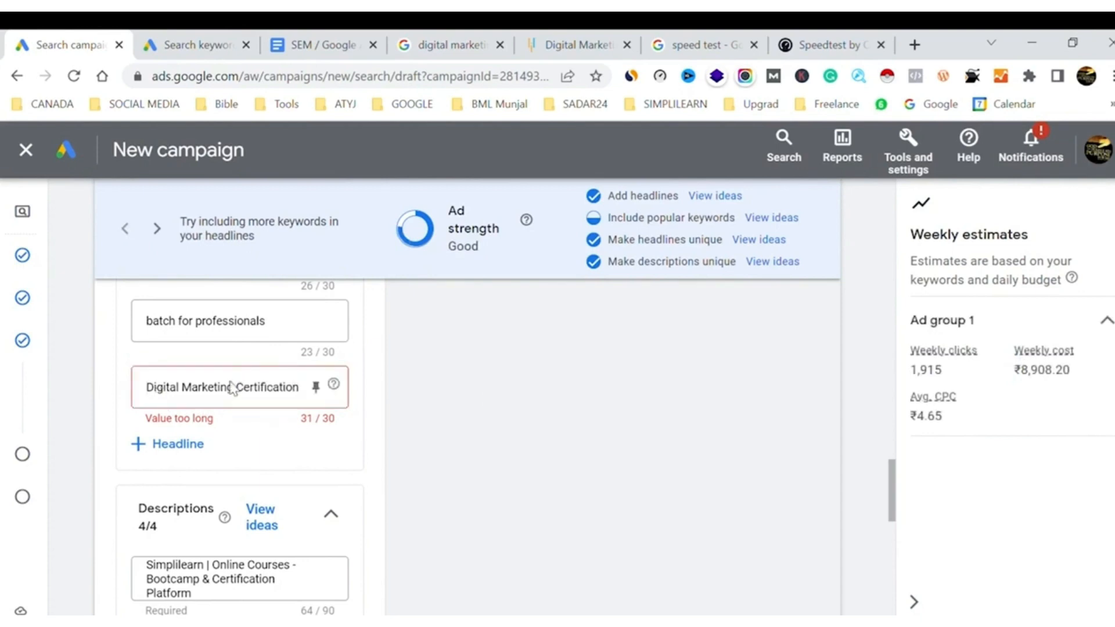
Replace "Certification" in the twelfth headline so that it reads "Digital Marketing Training"
left_click(219, 393)
double_click(218, 397)
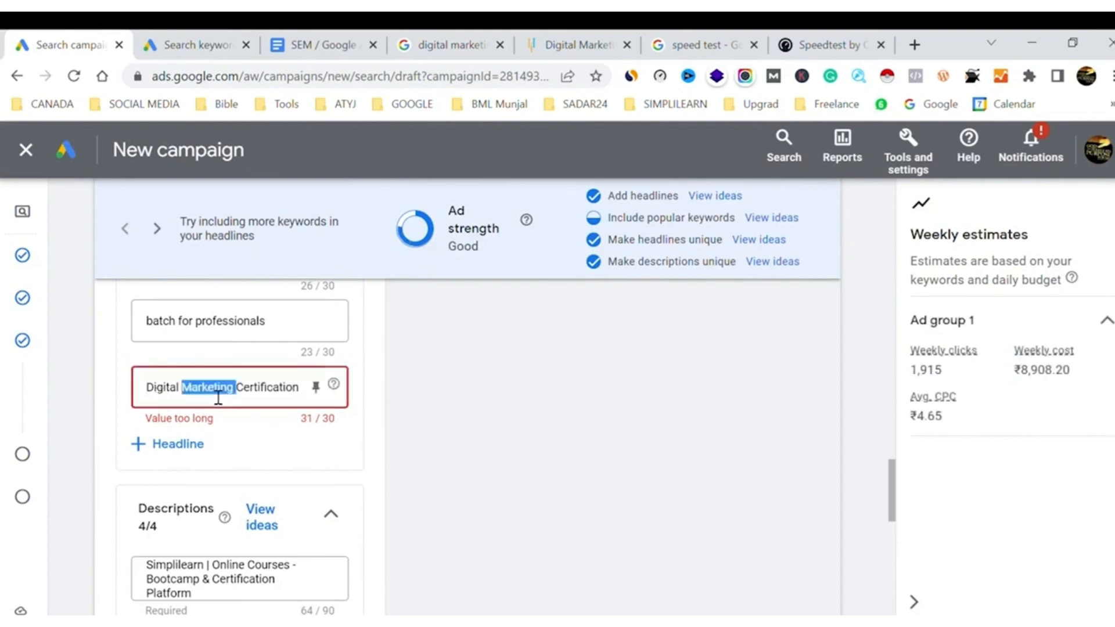
left_click(281, 392)
double_click(282, 392)
type("Training")
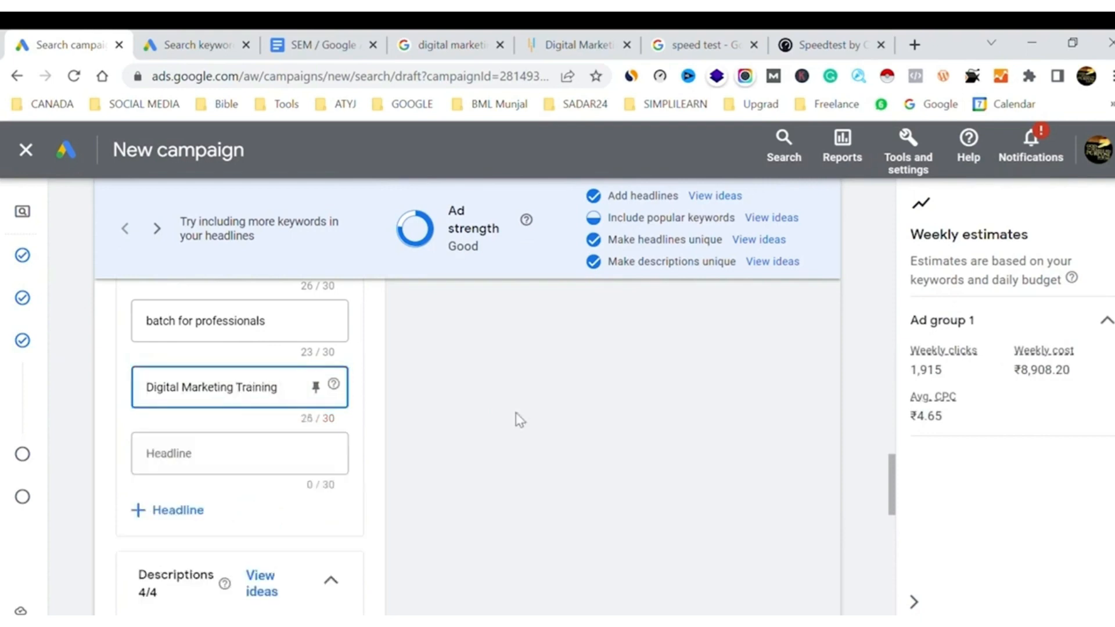
left_click(633, 410)
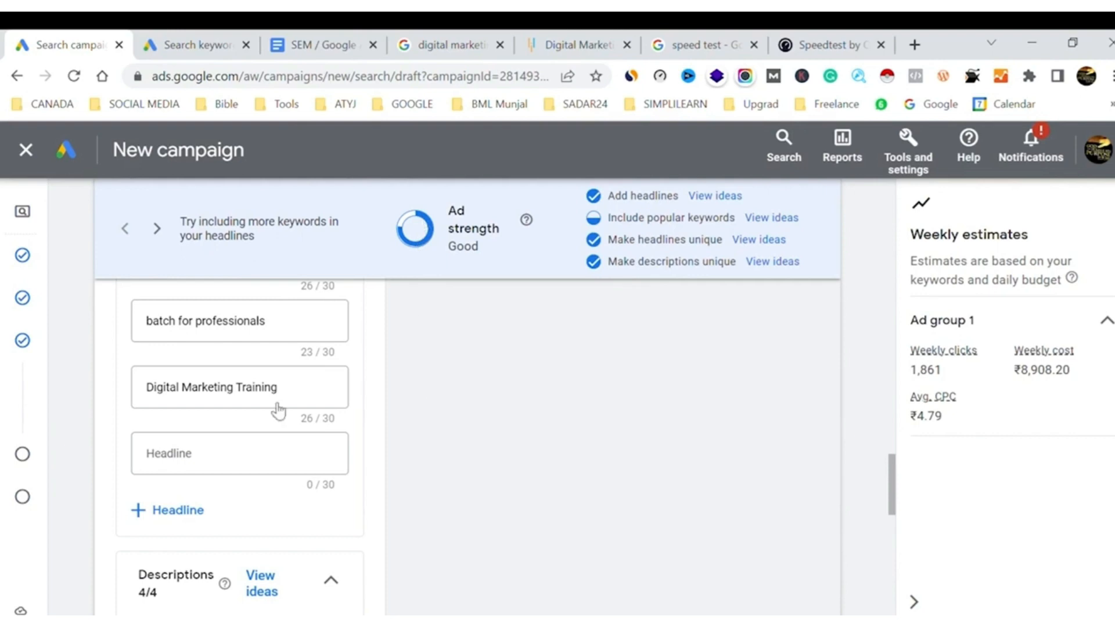
Look over the ad's headlines, finish editing the ad and continue to the campaign's Budget page
scroll(277, 411, "up", 15)
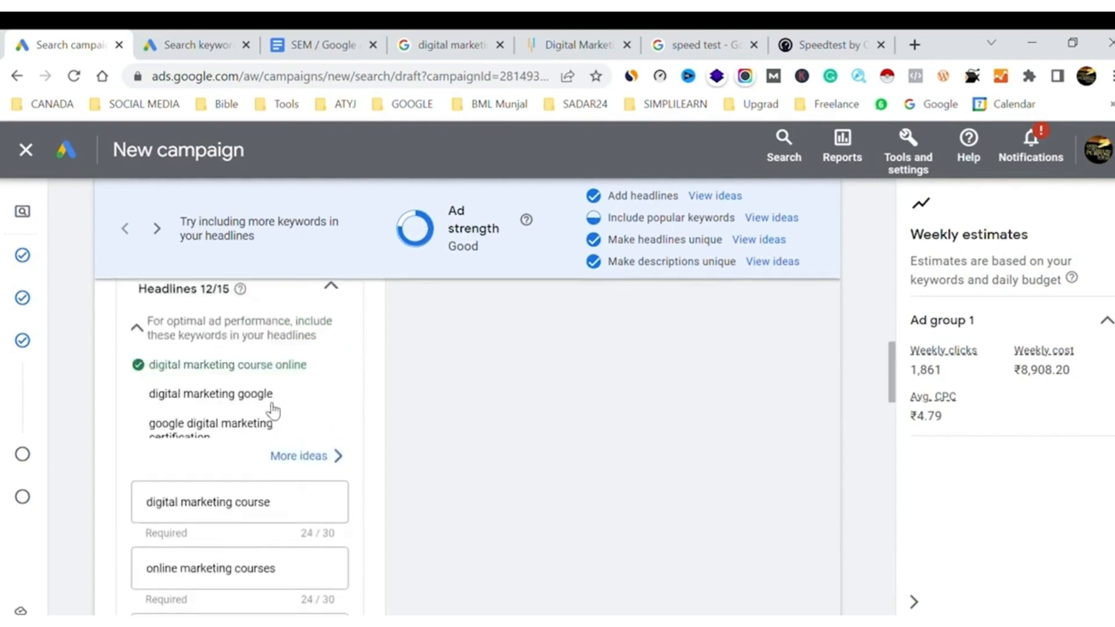
scroll(273, 411, "up", 3)
scroll(270, 411, "down", 18)
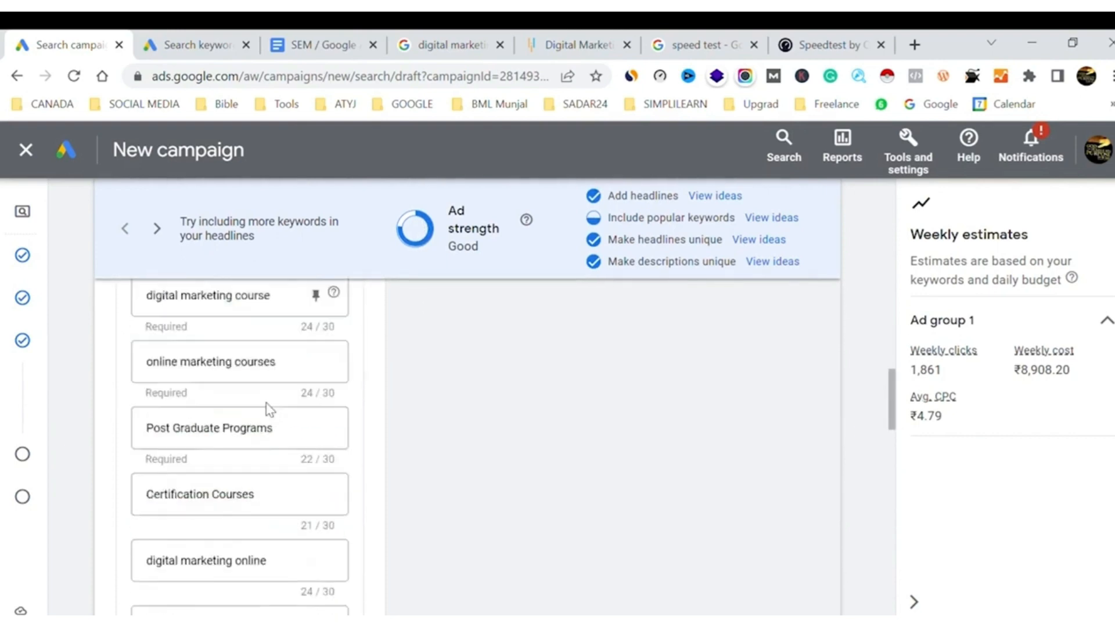
scroll(273, 410, "down", 15)
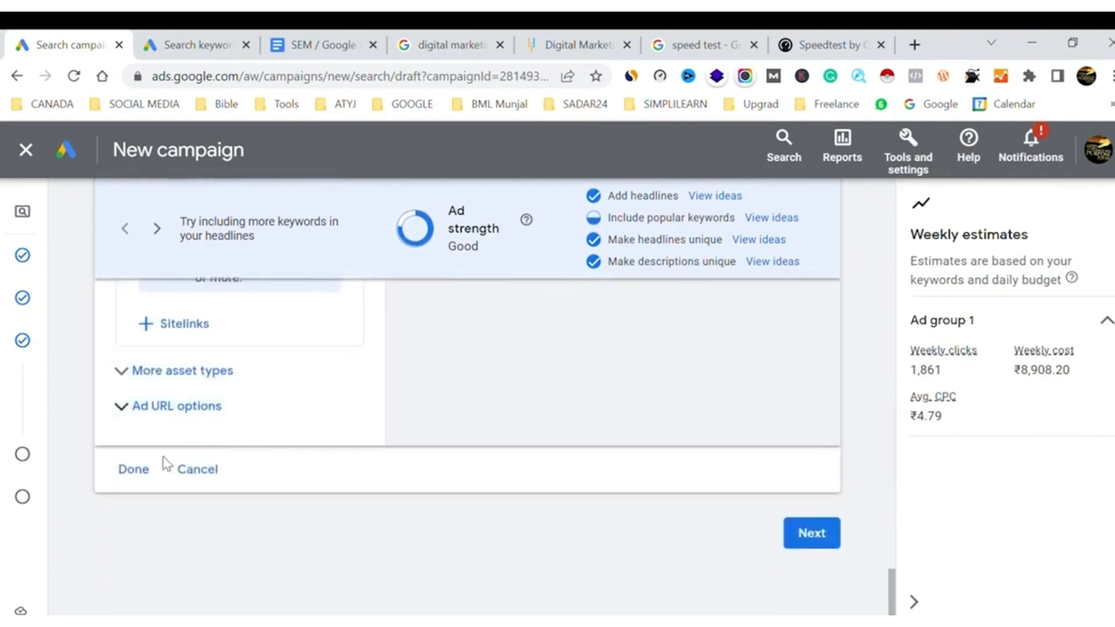
left_click(137, 471)
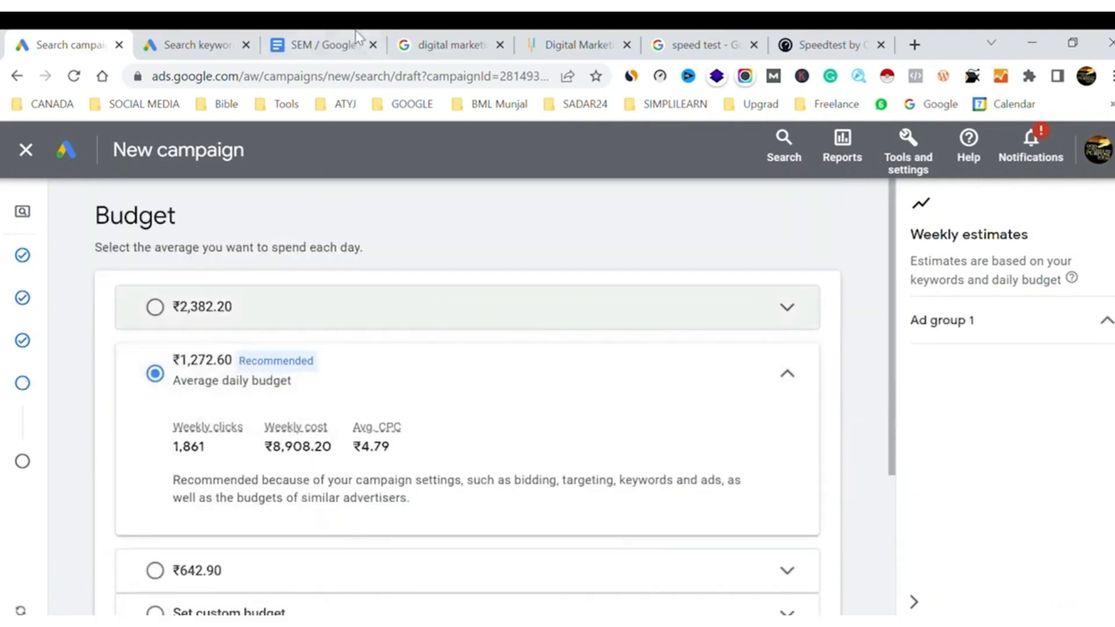
Switch to the open SEM / Google document
left_click(342, 37)
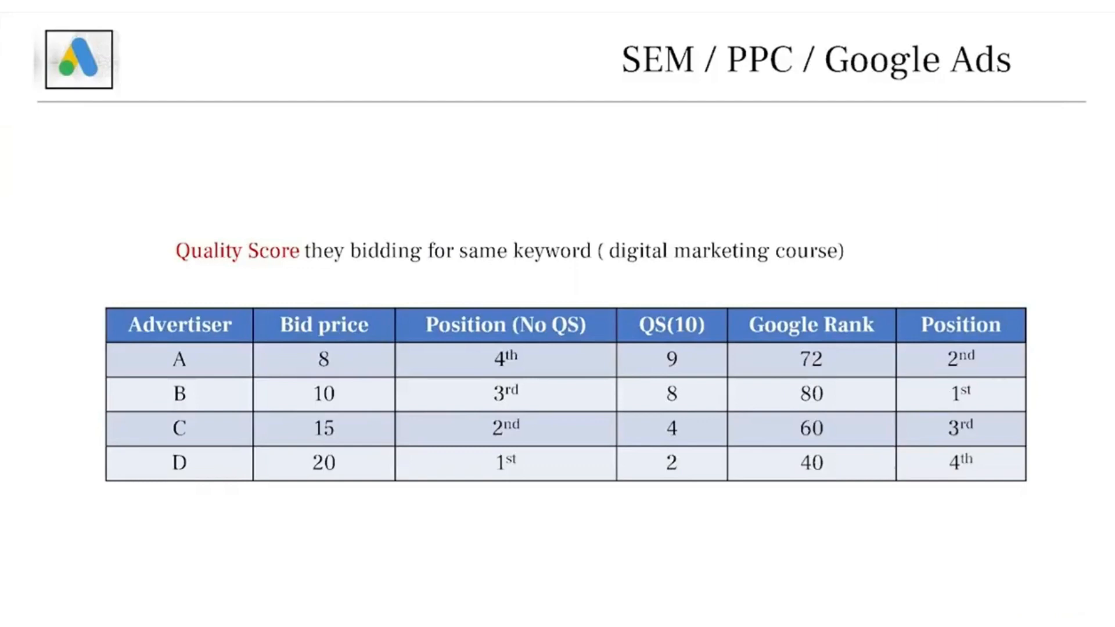
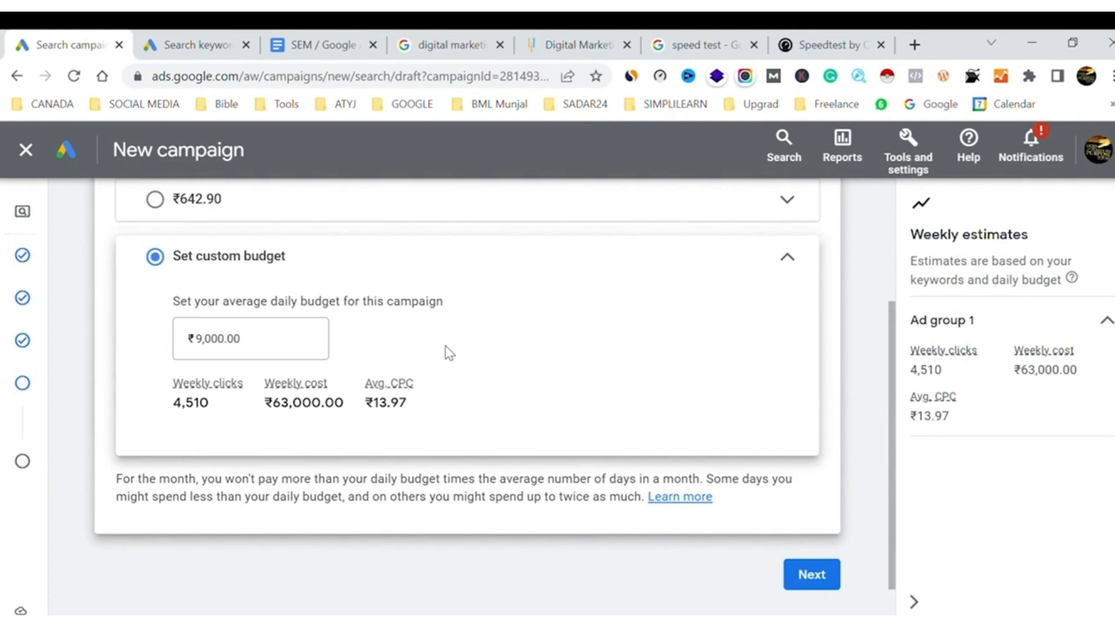
Continue to the campaign's Review page and examine the listed issues and the campaign summary
left_click(815, 582)
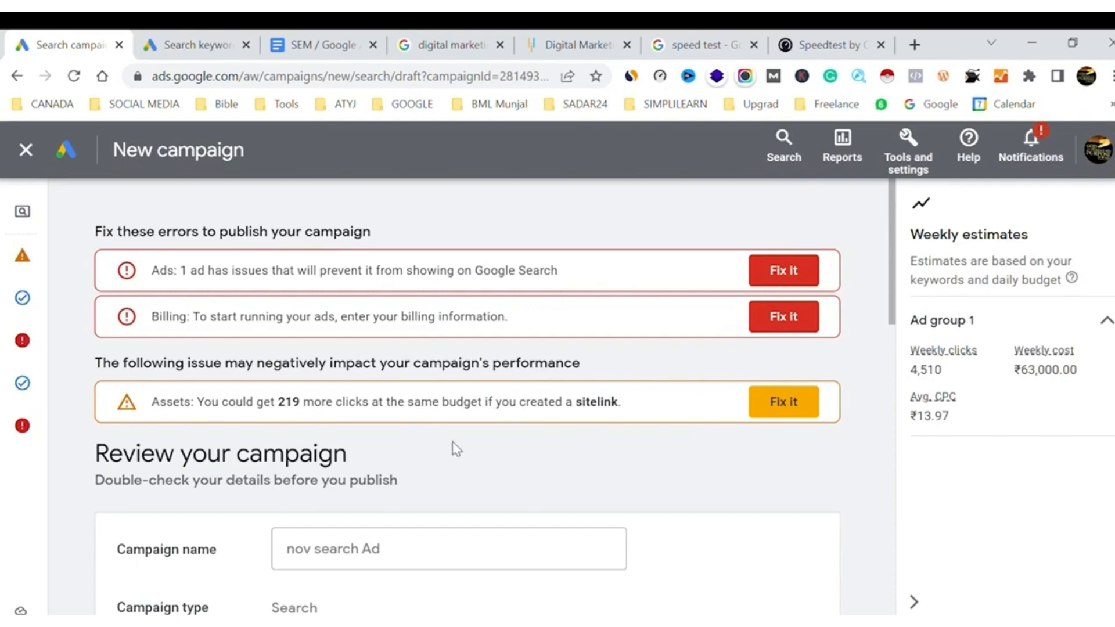
scroll(452, 442, "down", 3)
scroll(452, 441, "up", 3)
scroll(453, 444, "down", 10)
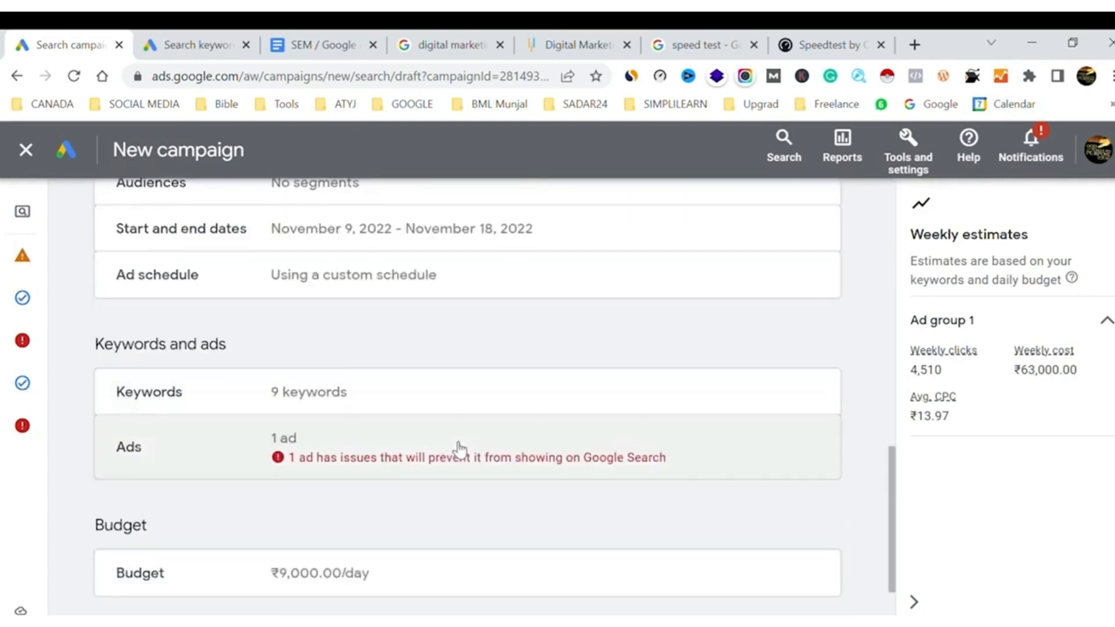
scroll(460, 448, "down", 2)
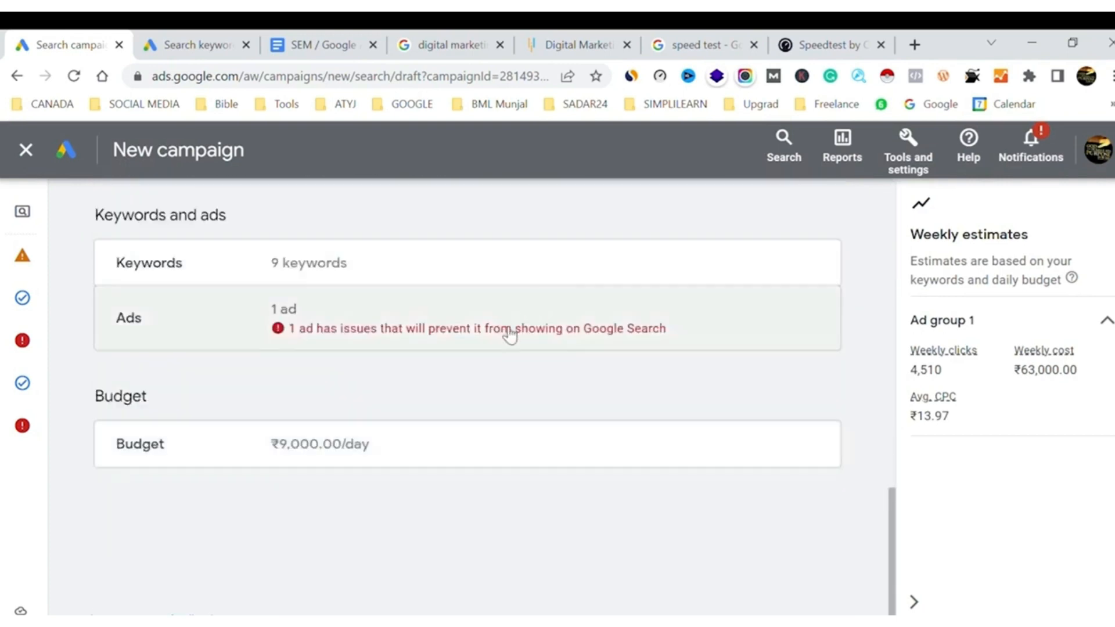
triple_click(510, 334)
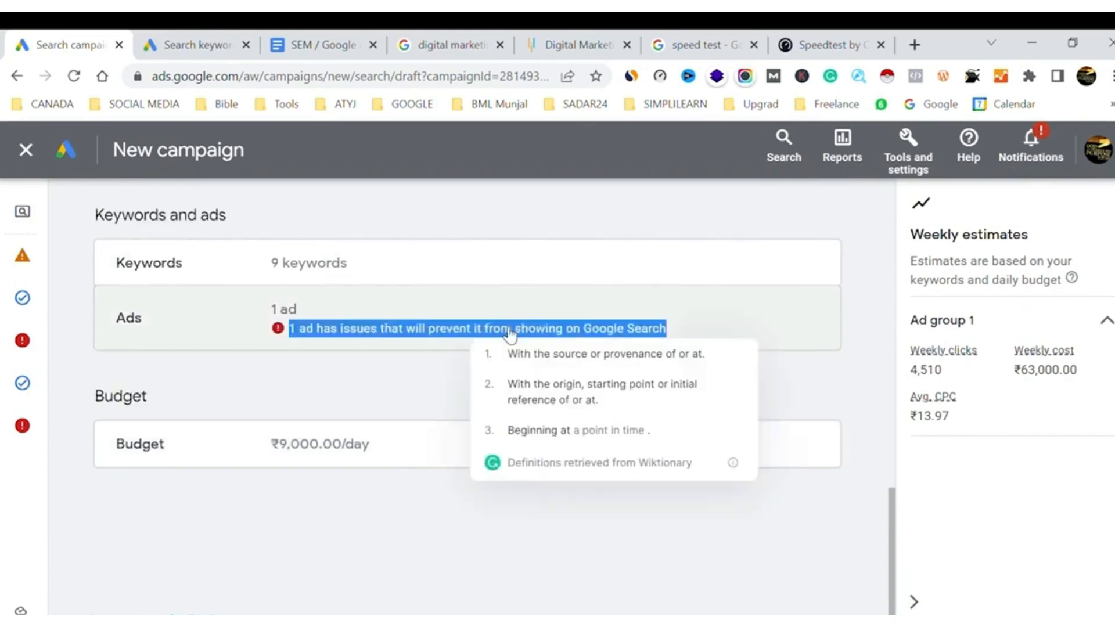
scroll(505, 333, "up", 8)
scroll(503, 333, "up", 5)
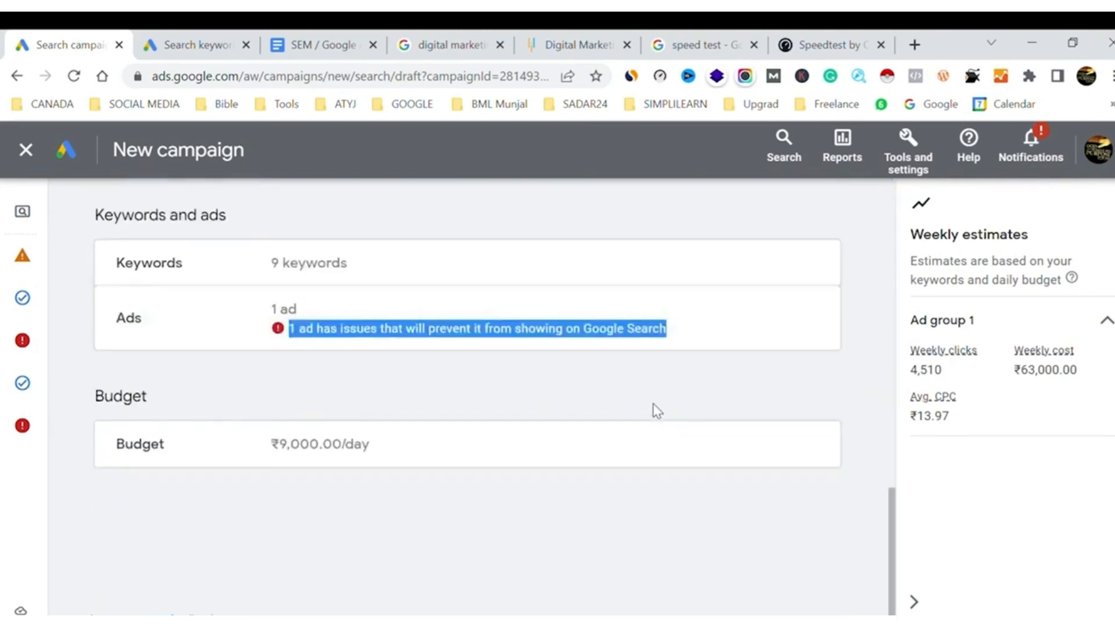
scroll(657, 411, "up", 12)
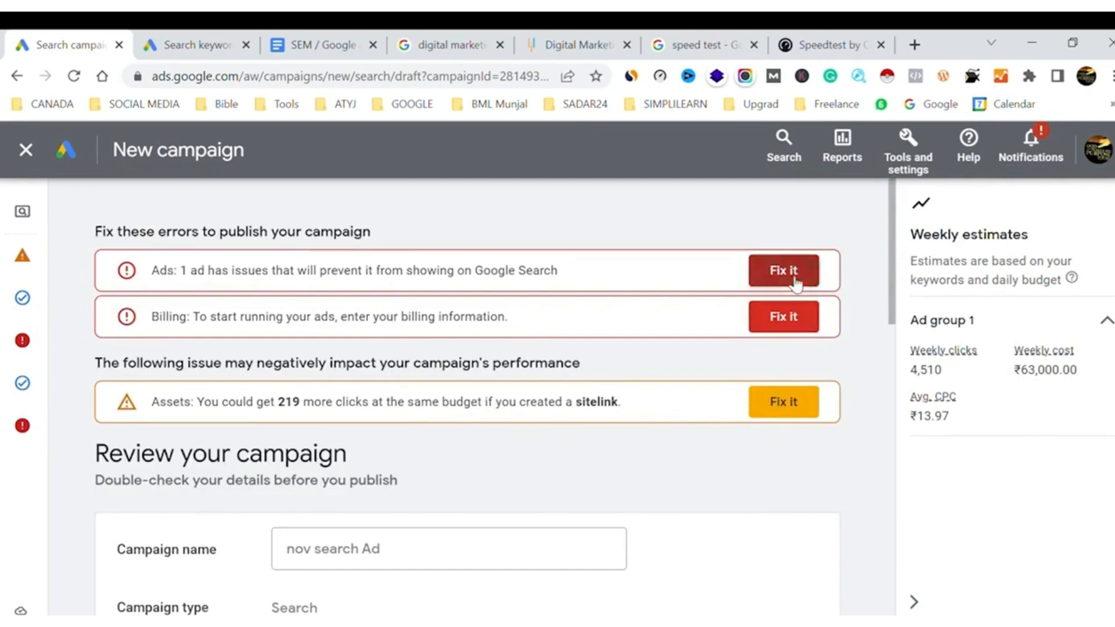
scroll(729, 419, "down", 10)
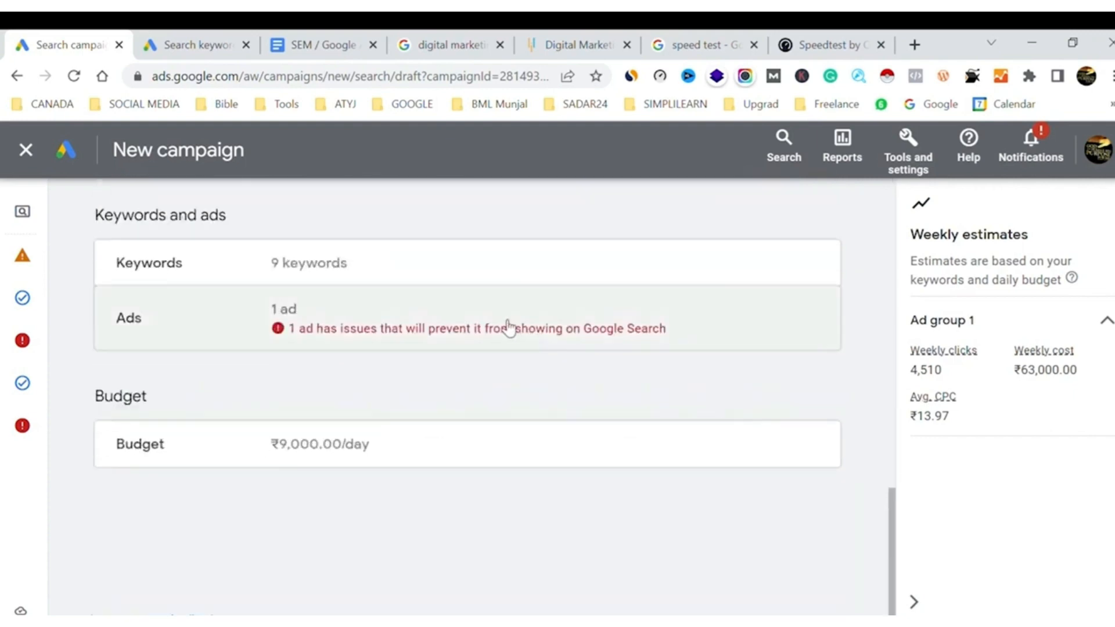
Go back to the campaign's Keywords and ads page, open the ad for editing and read its policy finding
mouse_move(7, 400)
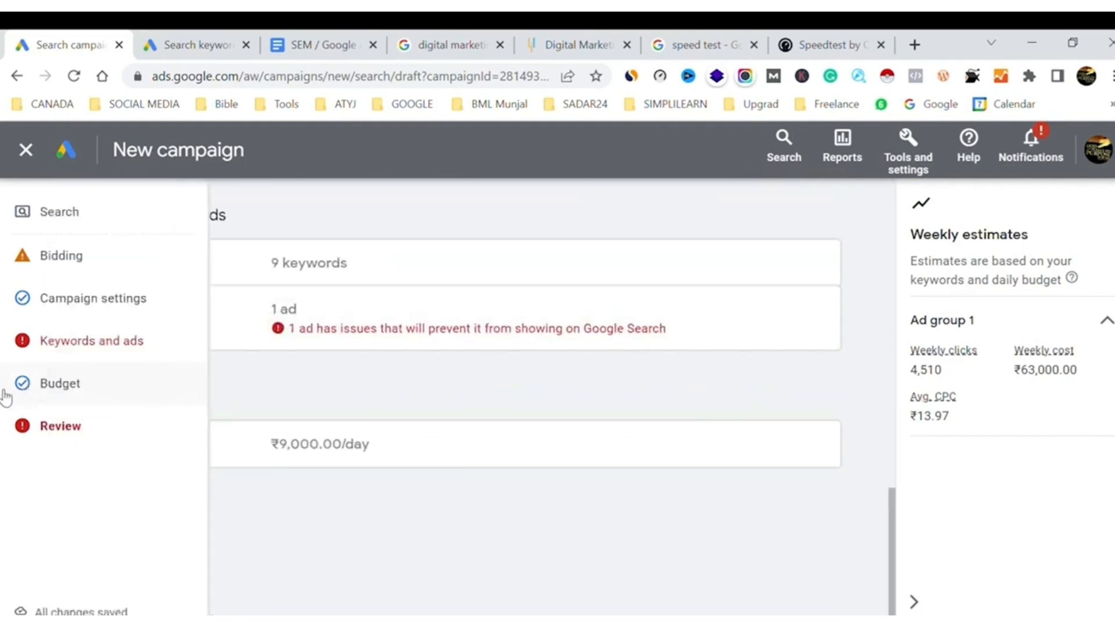
left_click(88, 347)
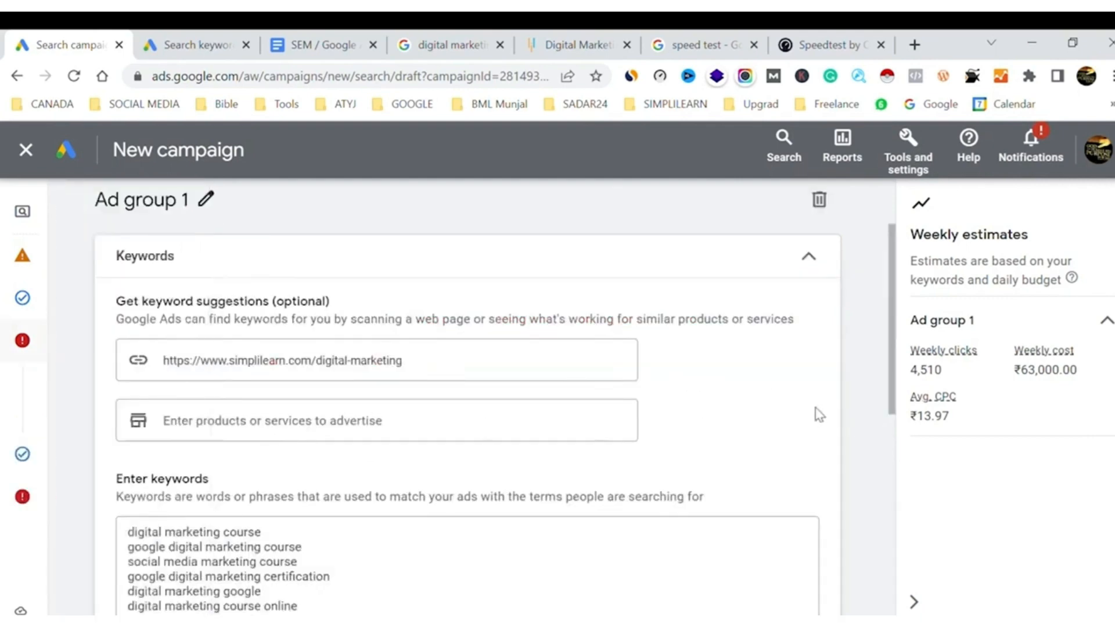
scroll(818, 414, "down", 8)
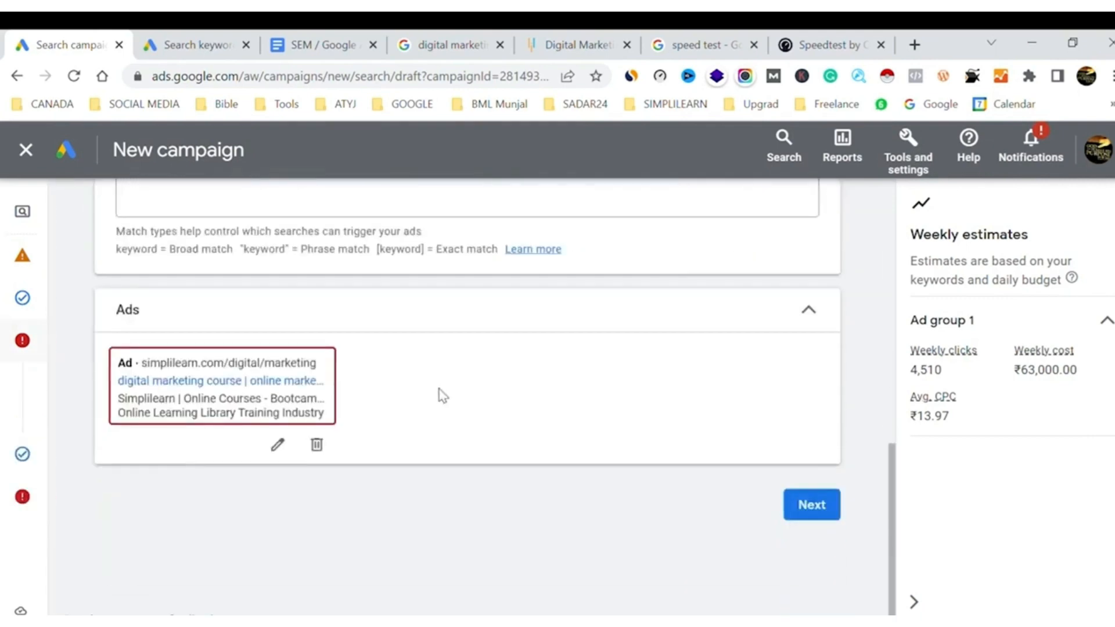
left_click(278, 446)
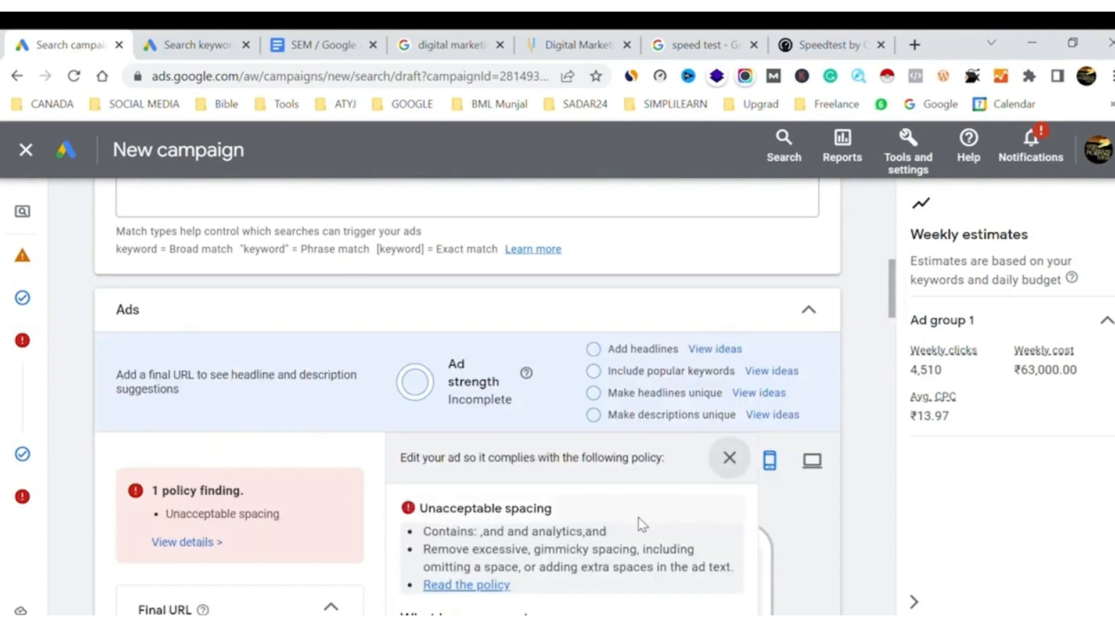
scroll(641, 524, "down", 1)
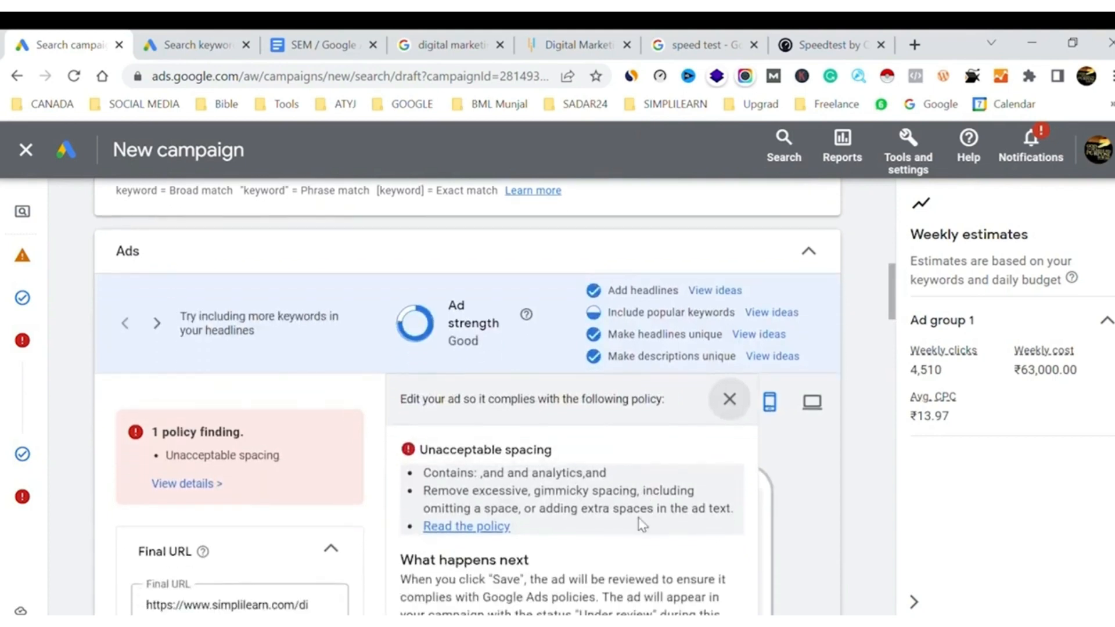
scroll(642, 525, "down", 10)
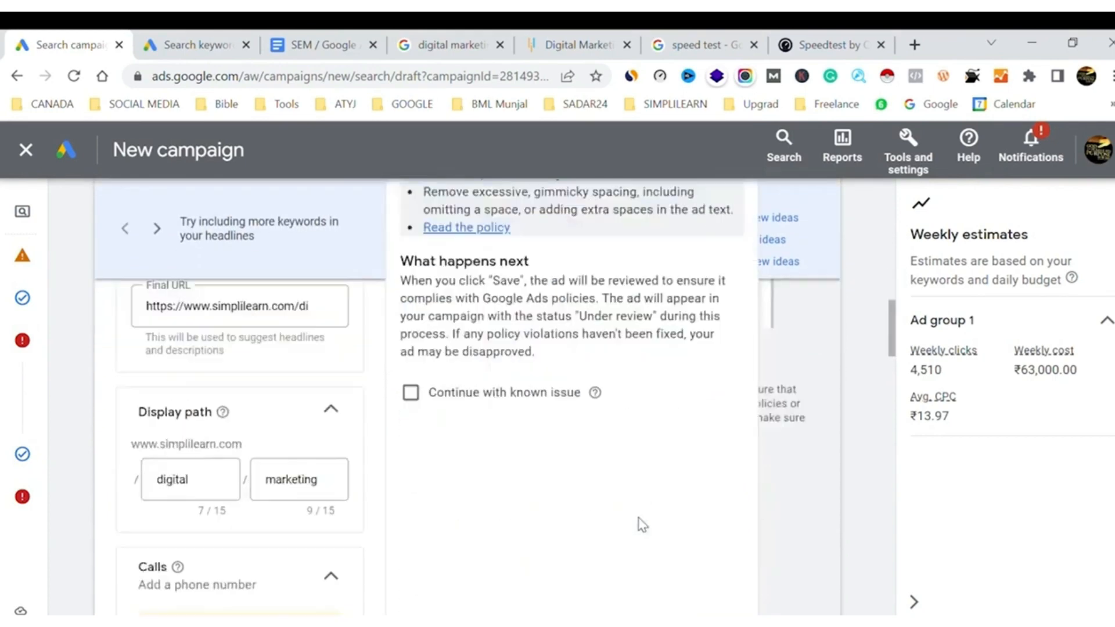
Remove "focus on" from the start of the ad's fourth description and add the missing space in "analytics, and"
scroll(642, 525, "down", 15)
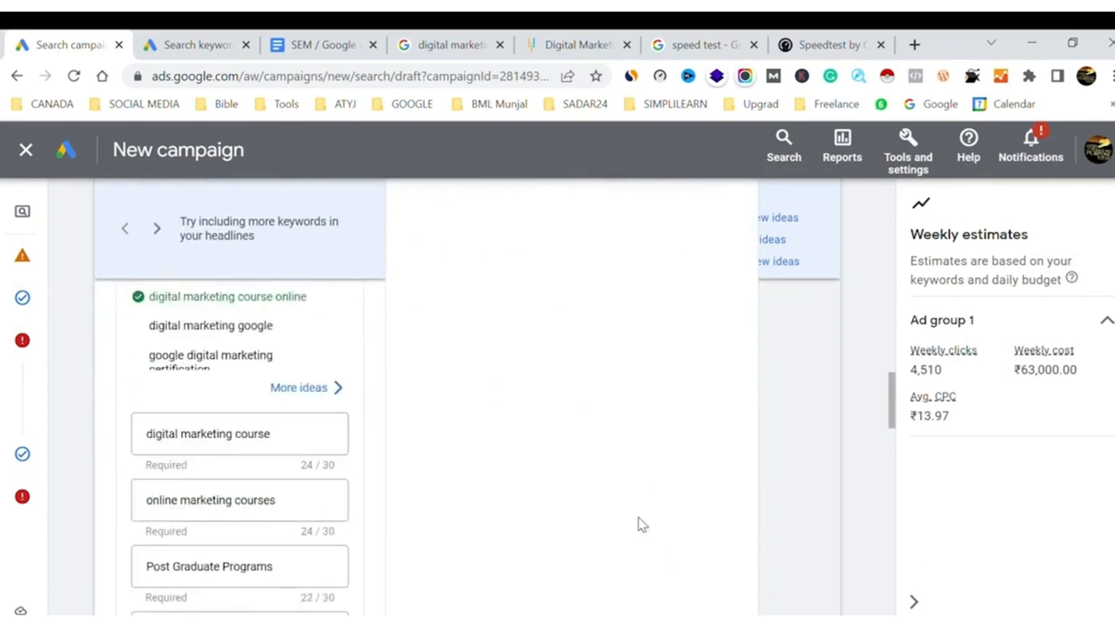
scroll(642, 524, "down", 15)
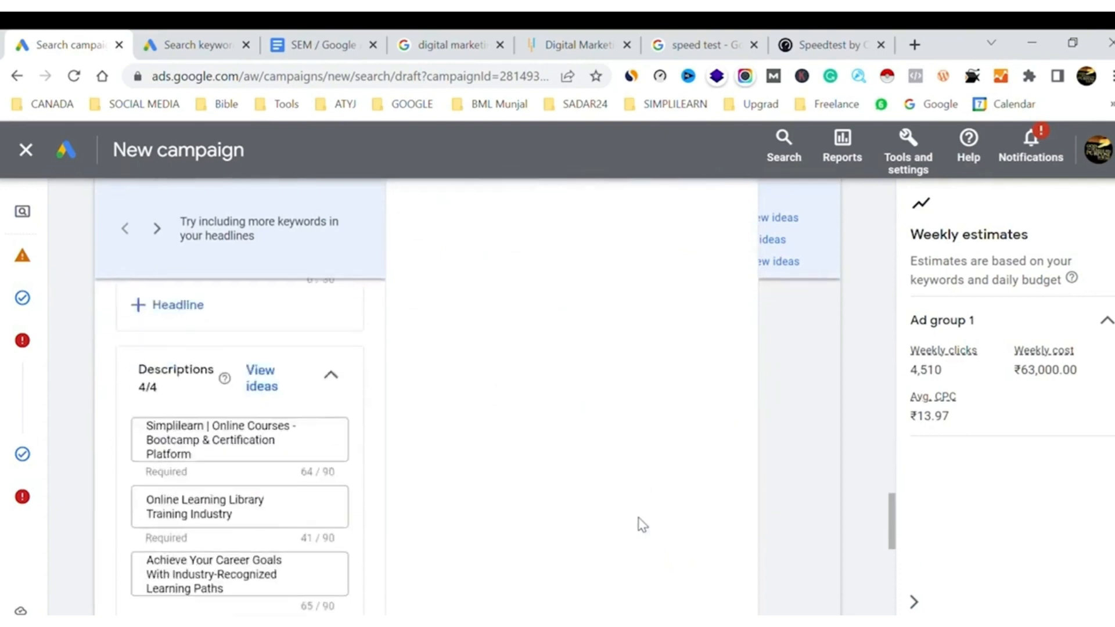
scroll(642, 524, "up", 3)
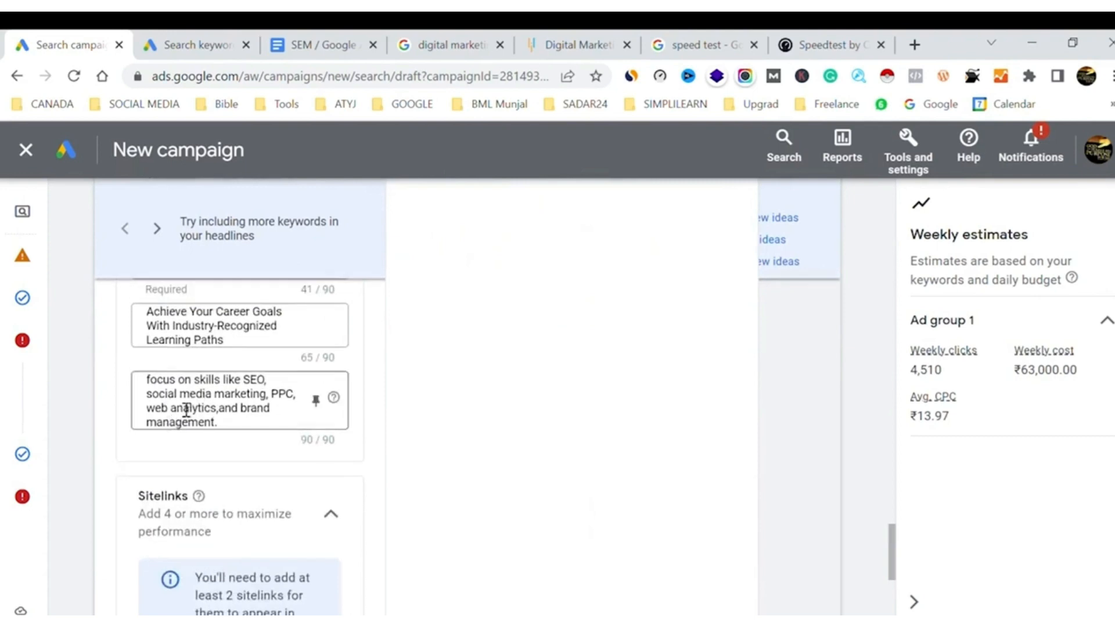
left_click_drag(195, 382, 135, 381)
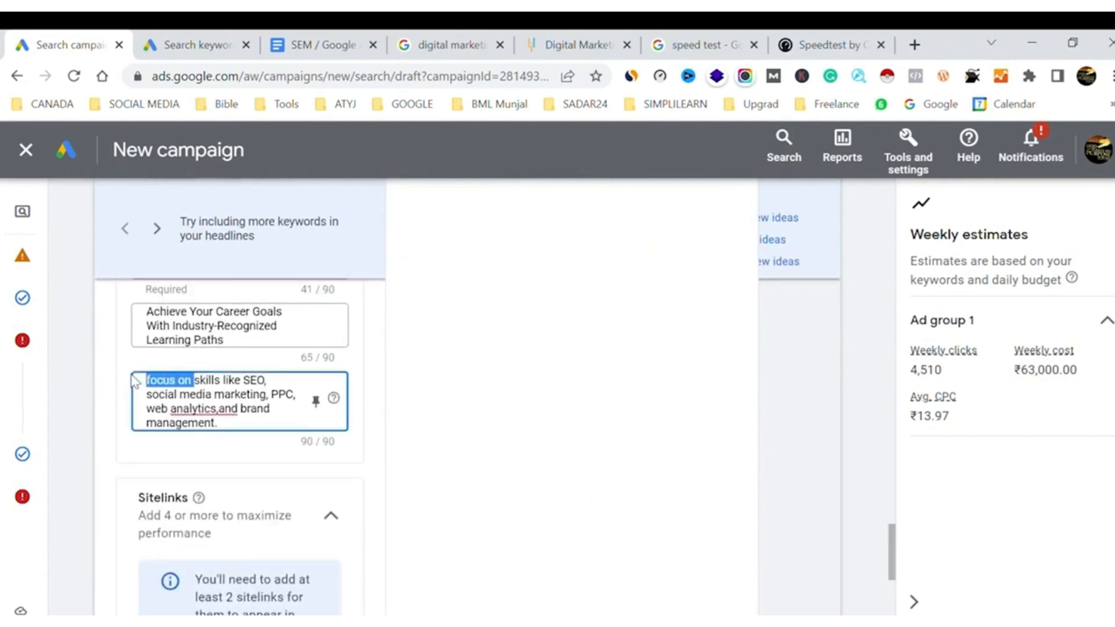
key("BackSpace")
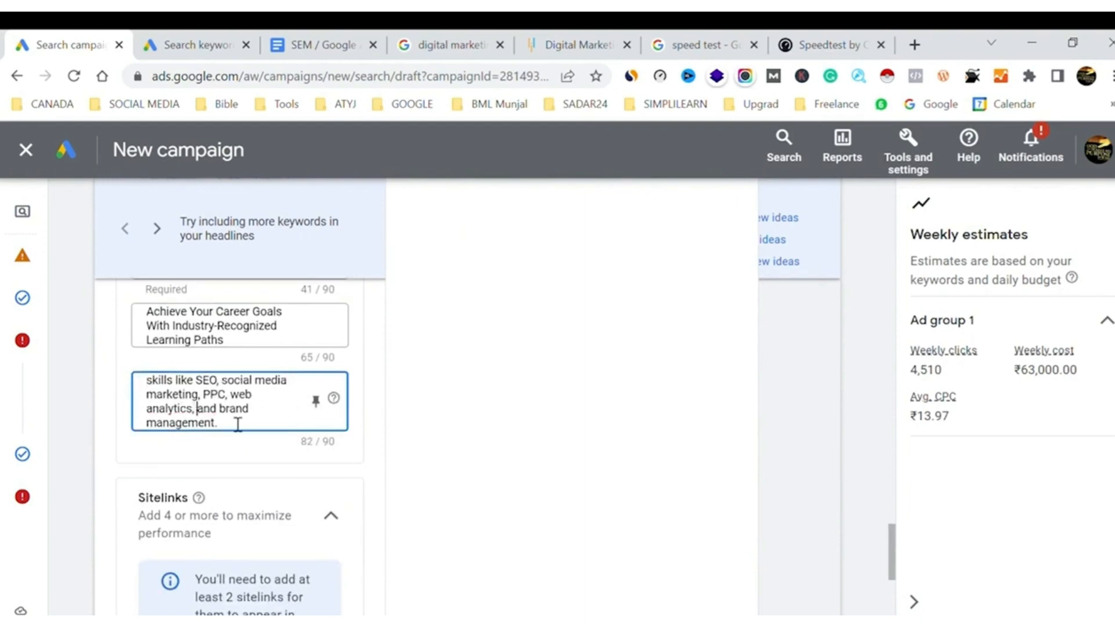
left_click(517, 440)
Look back over the ad's sitelinks, descriptions, headlines and calls sections
scroll(361, 454, "down", 3)
scroll(361, 454, "down", 4)
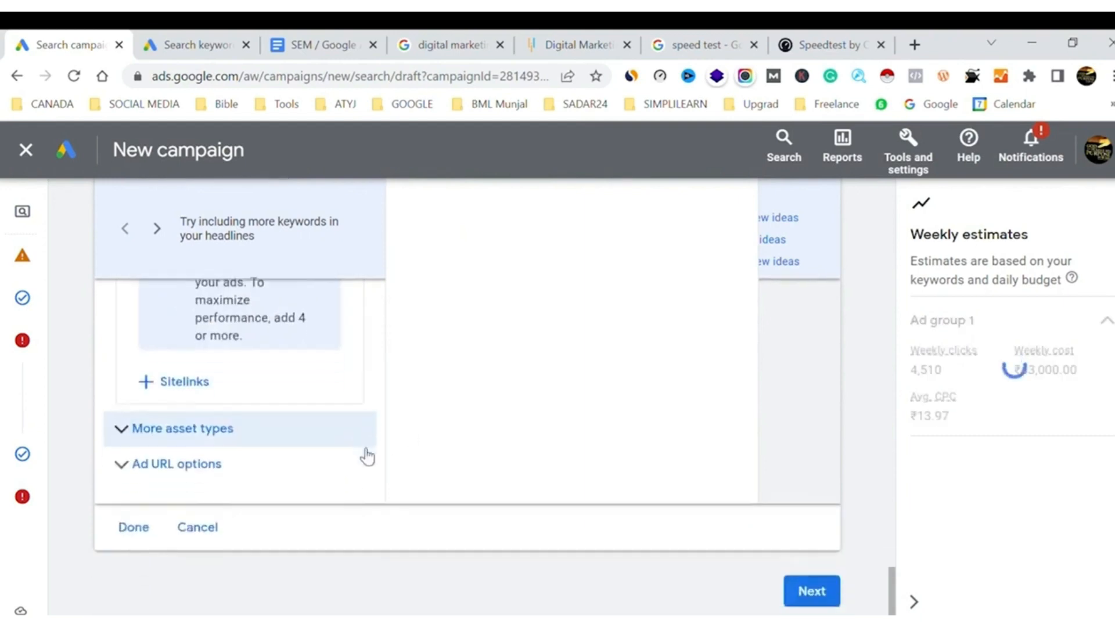
scroll(361, 454, "up", 5)
scroll(364, 456, "up", 1)
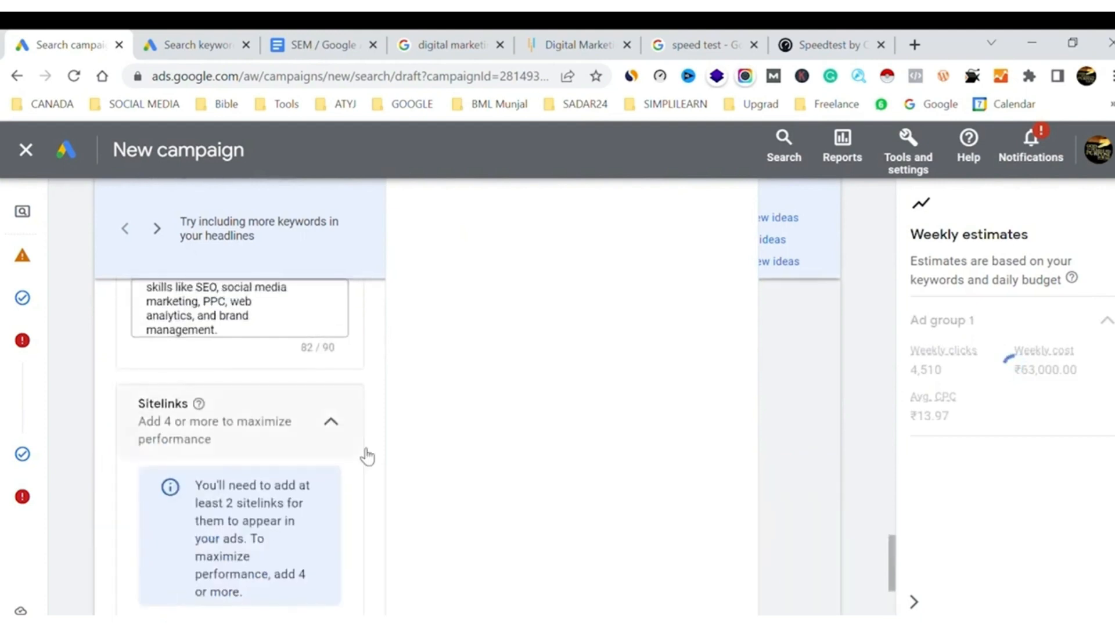
scroll(367, 457, "up", 10)
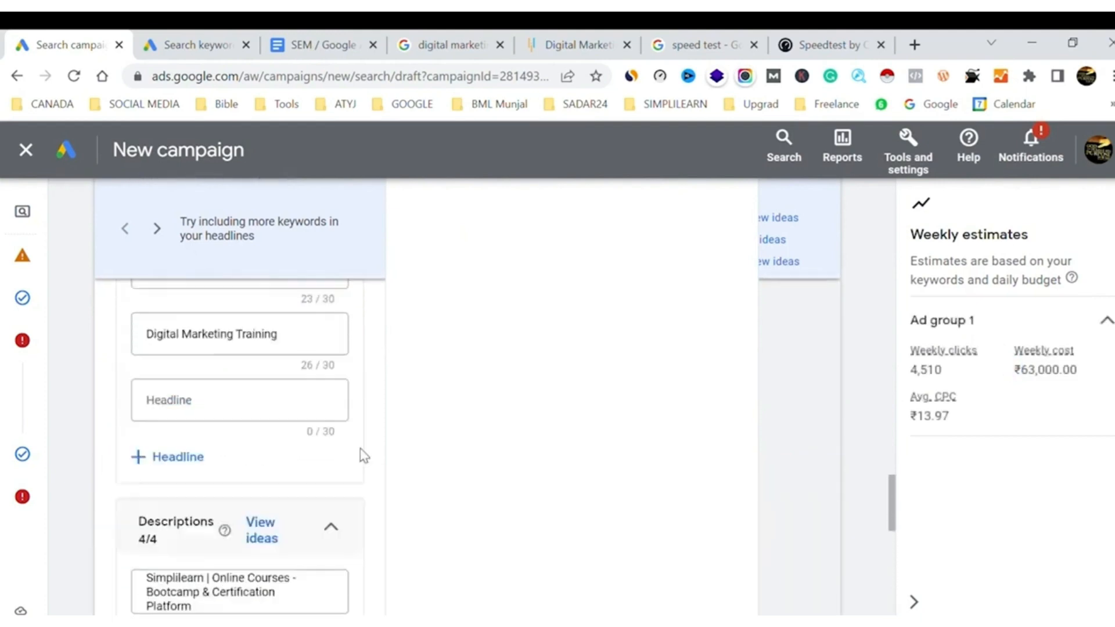
scroll(363, 456, "up", 10)
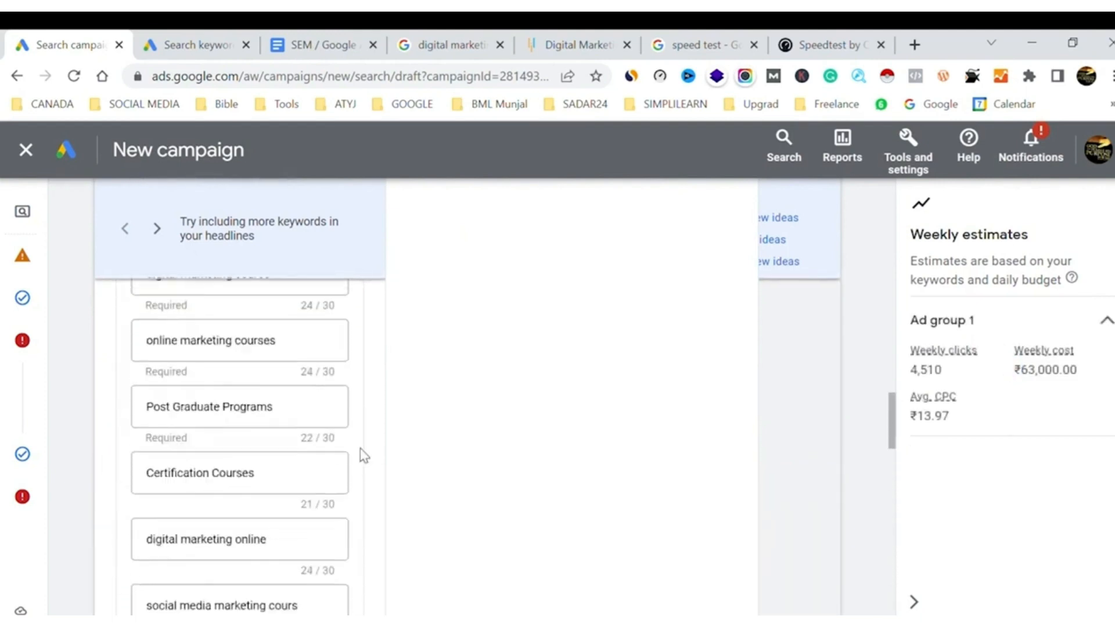
scroll(364, 456, "up", 5)
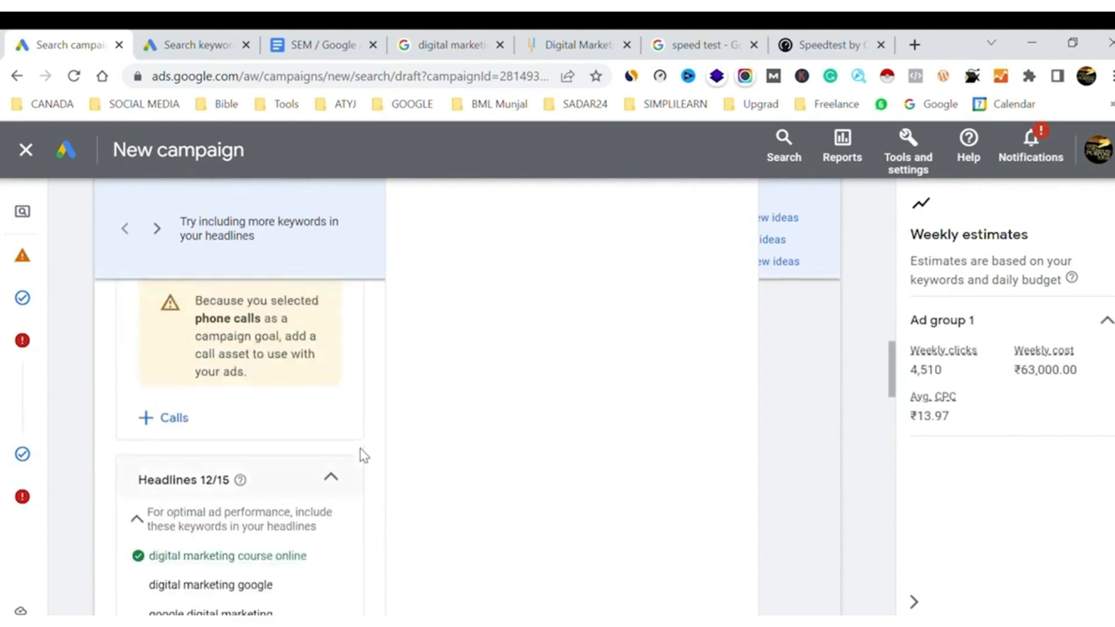
scroll(363, 455, "up", 2)
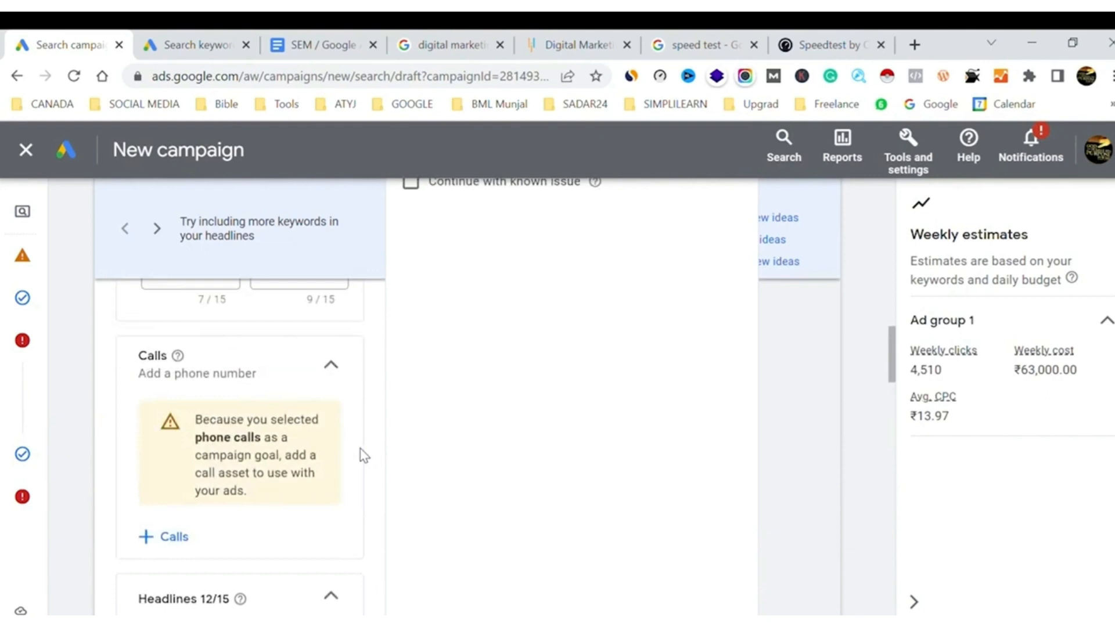
Switch to the Google results for "digital marketing course simplilearn" and examine the first ad's text and its sitelinks
left_click(448, 36)
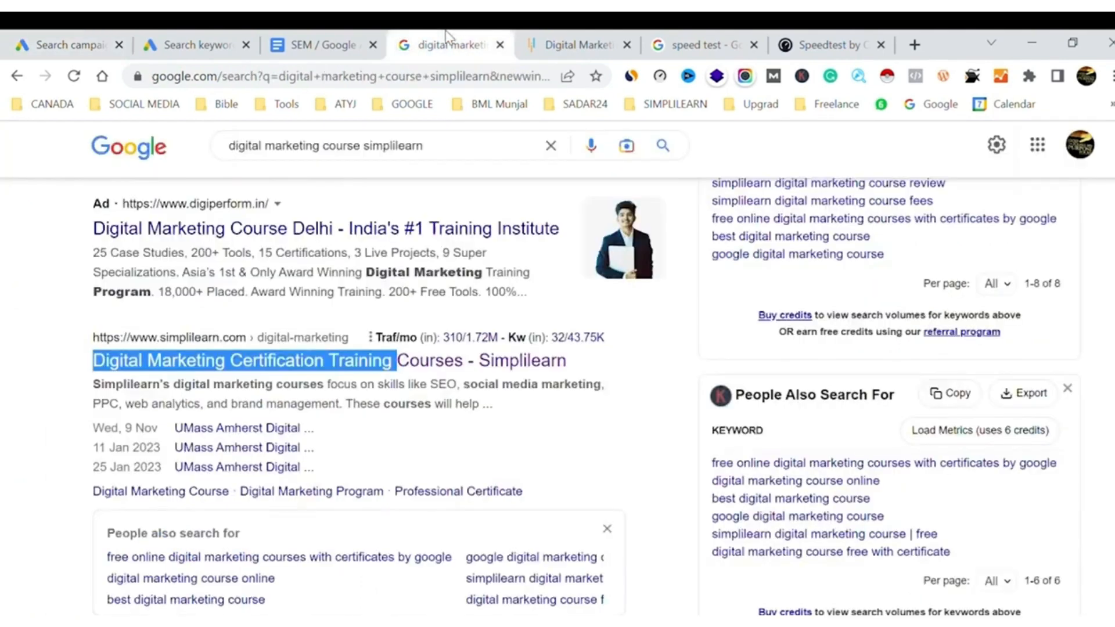
left_click(661, 343)
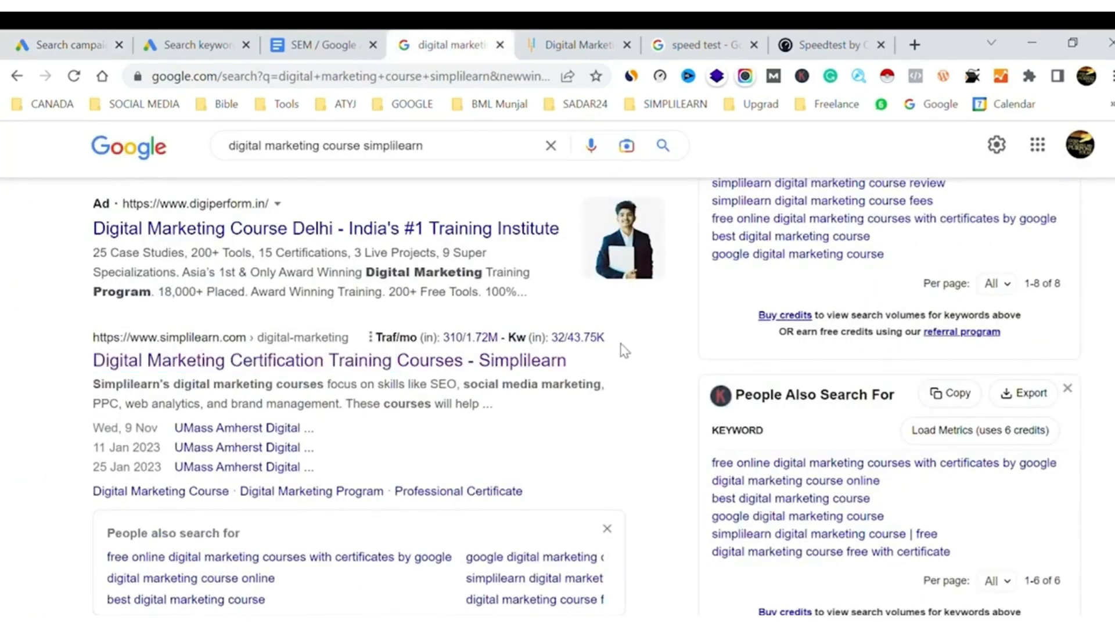
scroll(381, 368, "up", 10)
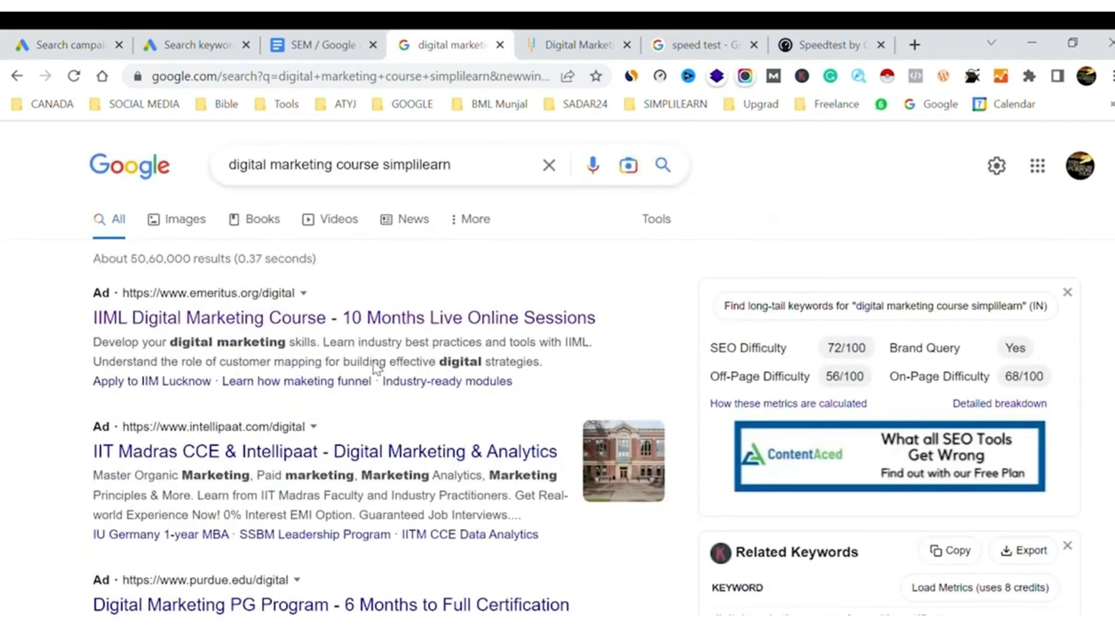
left_click_drag(559, 369, 84, 290)
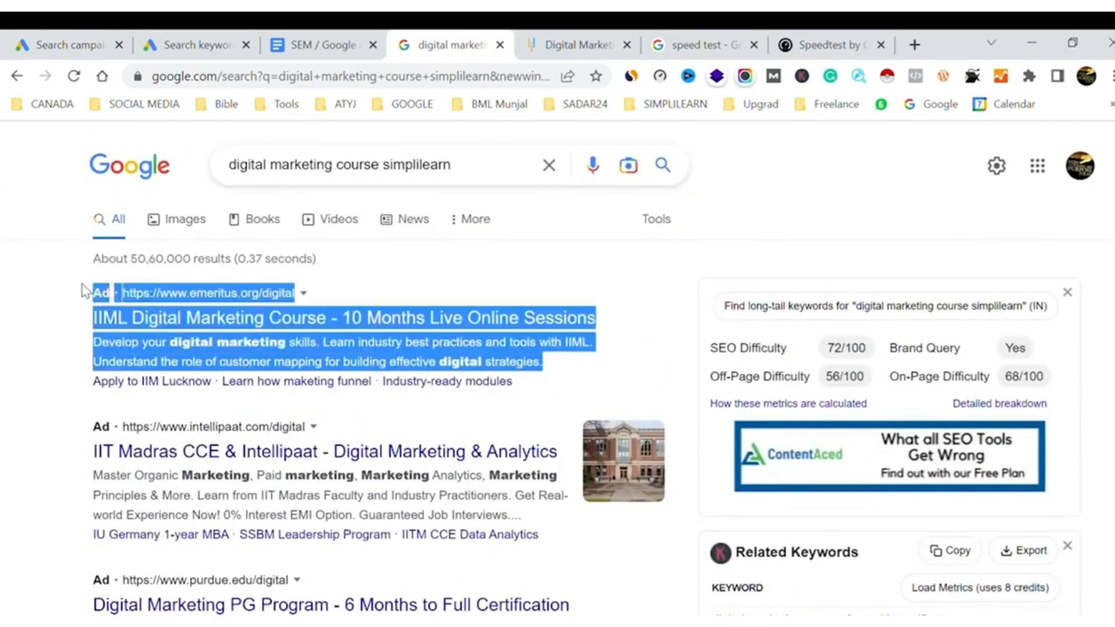
left_click(35, 326)
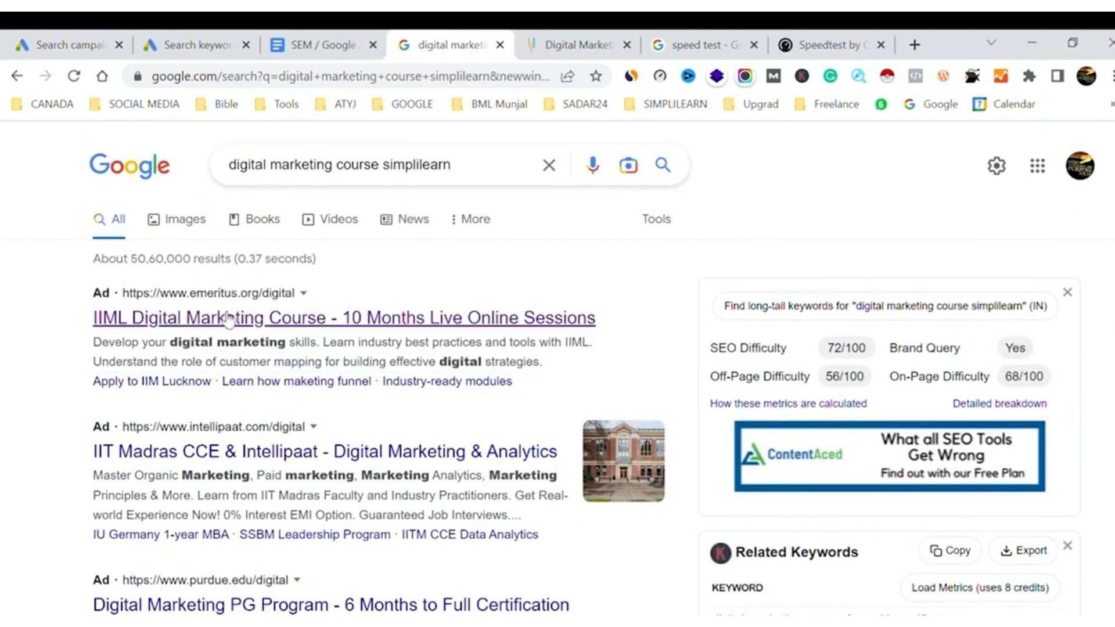
left_click_drag(81, 389, 214, 391)
left_click(57, 389)
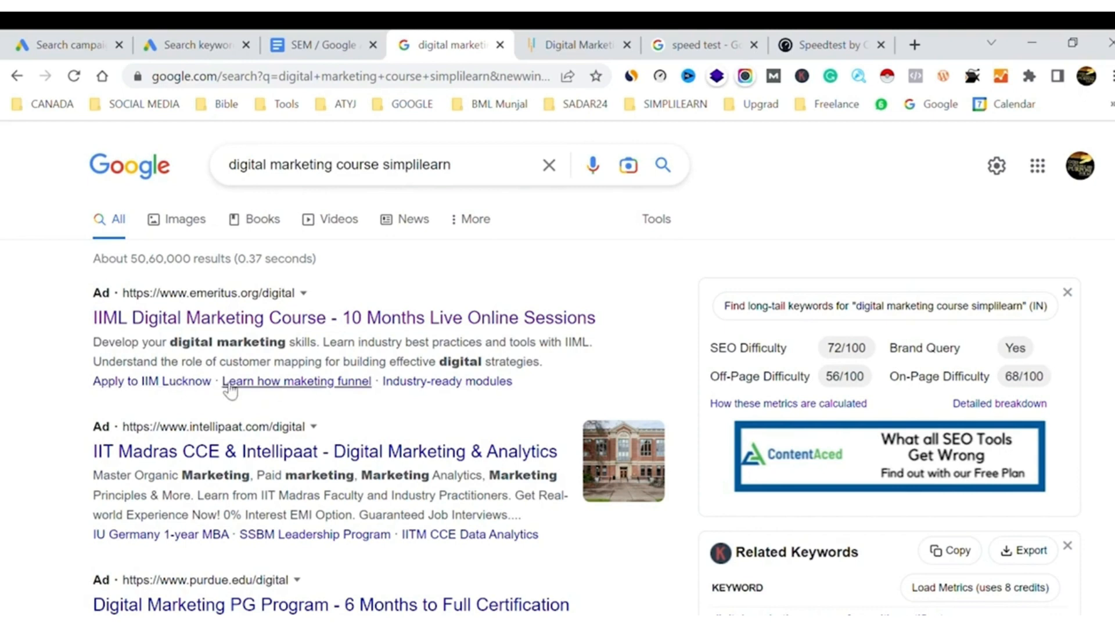
Switch back to the campaign draft and open the campaign-level sitelink selection from the ad's Sitelinks section
left_click(95, 35)
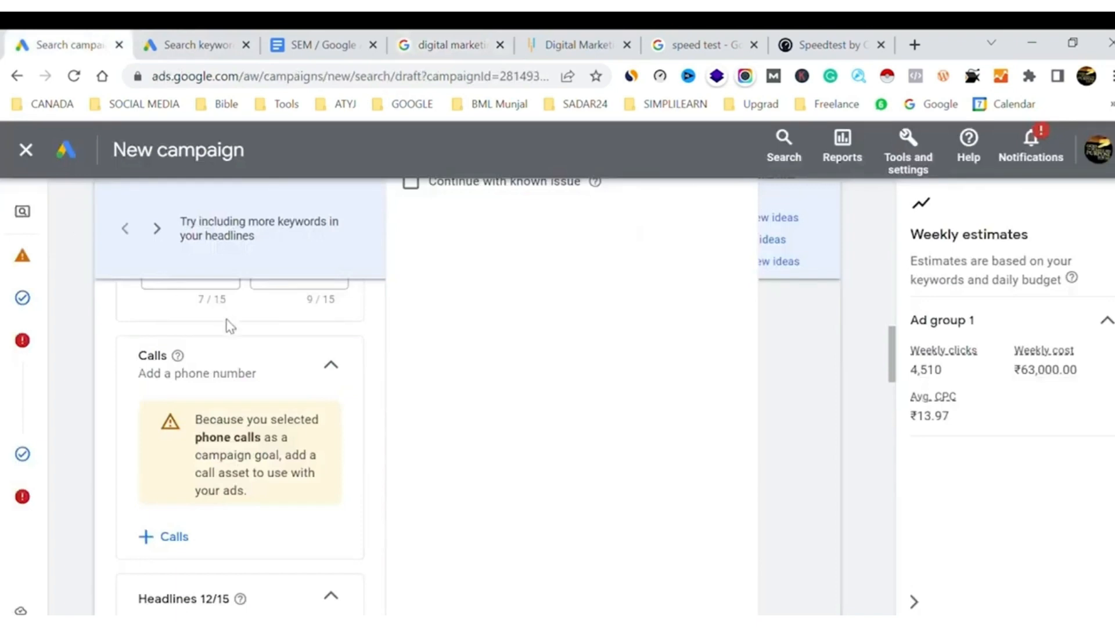
scroll(224, 429, "down", 2)
scroll(216, 420, "down", 15)
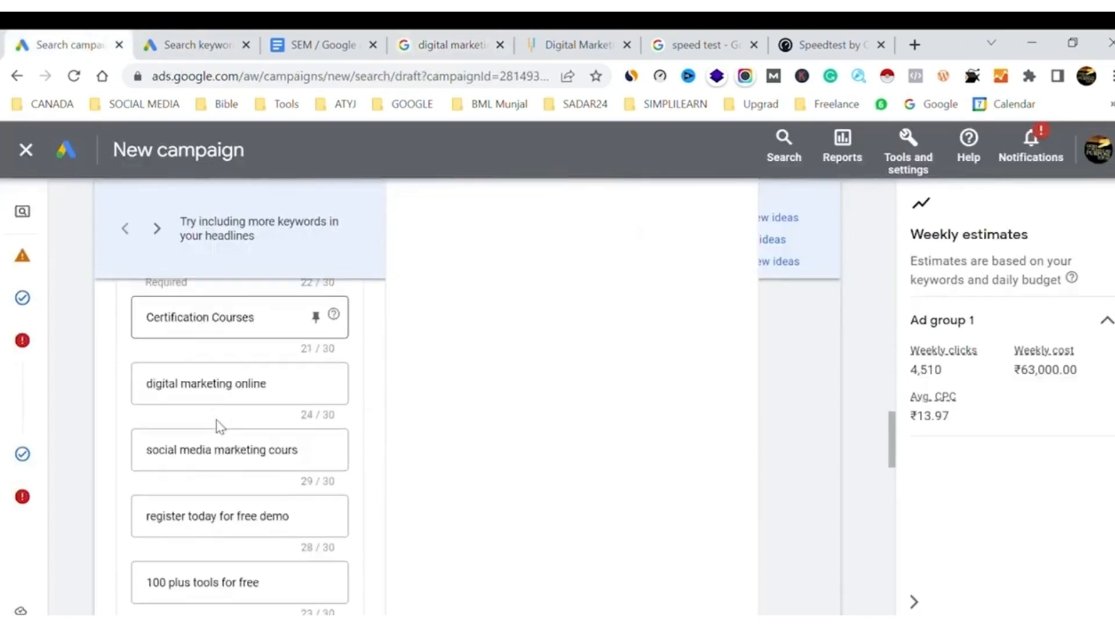
scroll(216, 419, "down", 6)
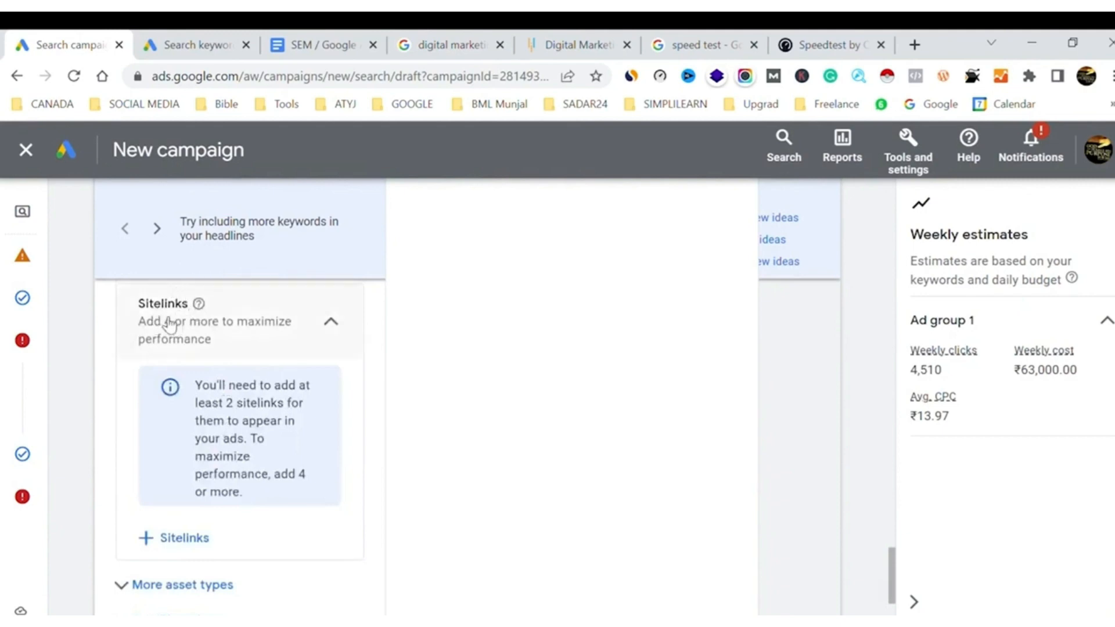
left_click(189, 542)
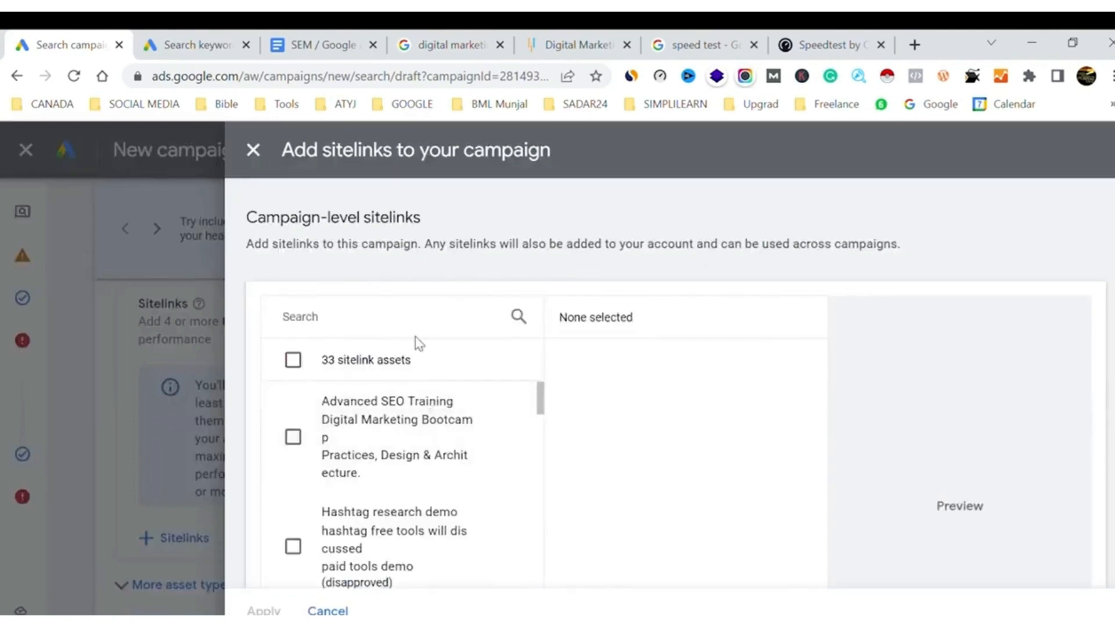
Look through the existing sitelink assets, start creating new sitelinks and enter "Download Brochure" as Sitelink 4's text
scroll(416, 510, "down", 10)
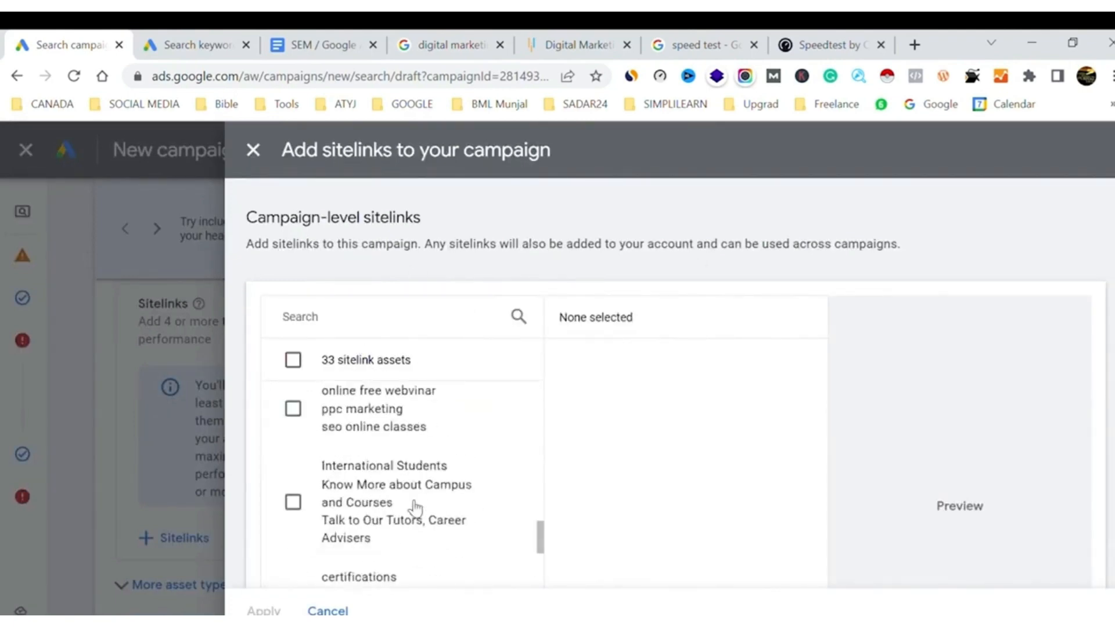
scroll(414, 509, "up", 10)
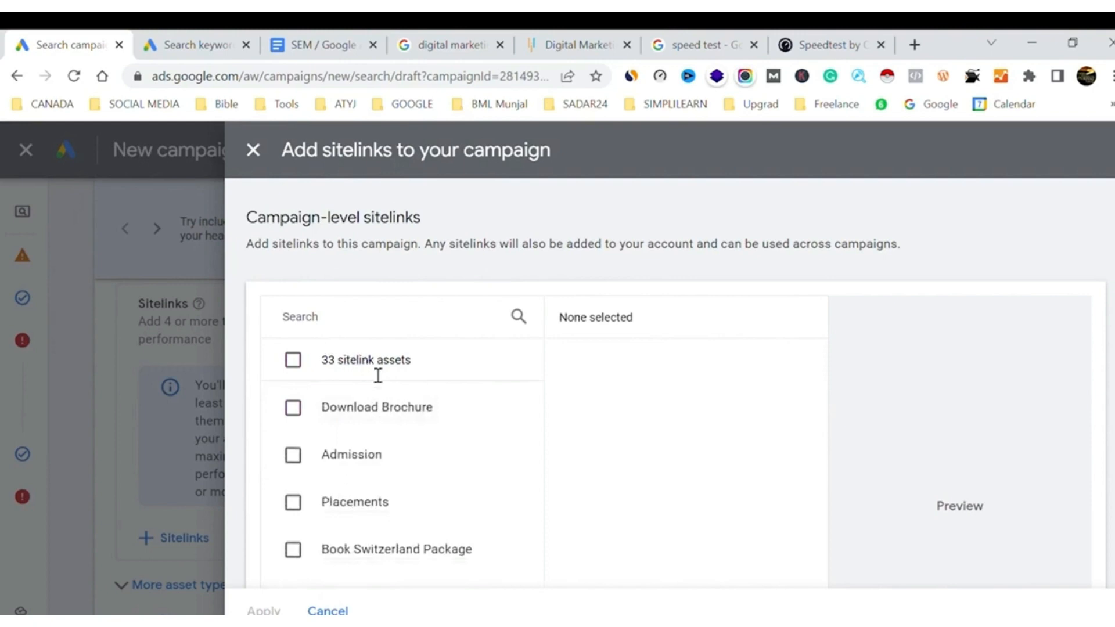
scroll(538, 413, "down", 3)
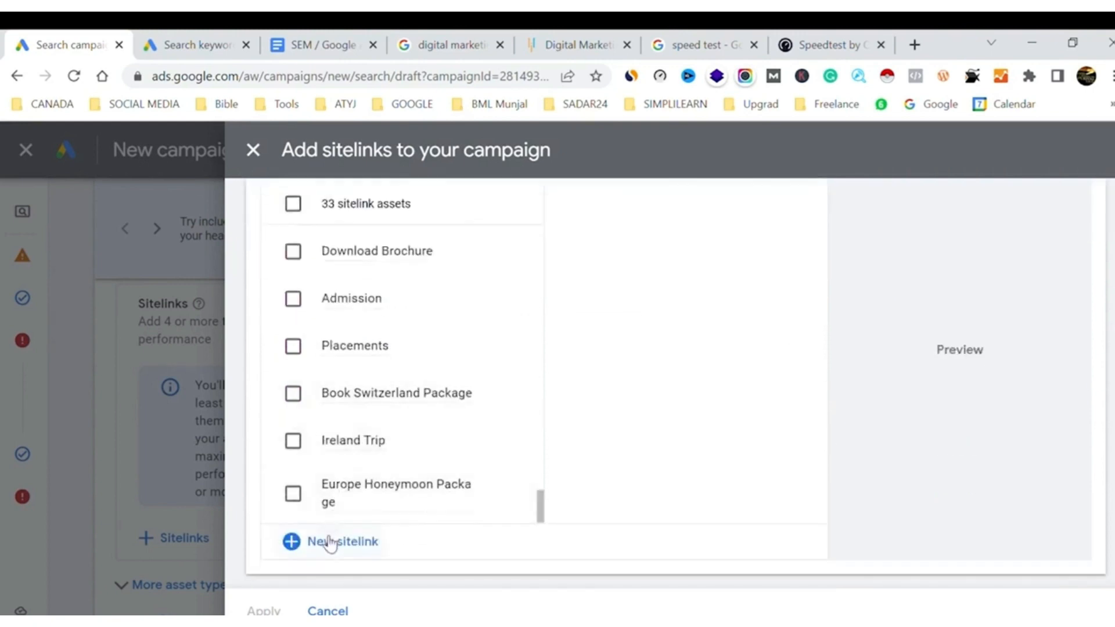
left_click(324, 541)
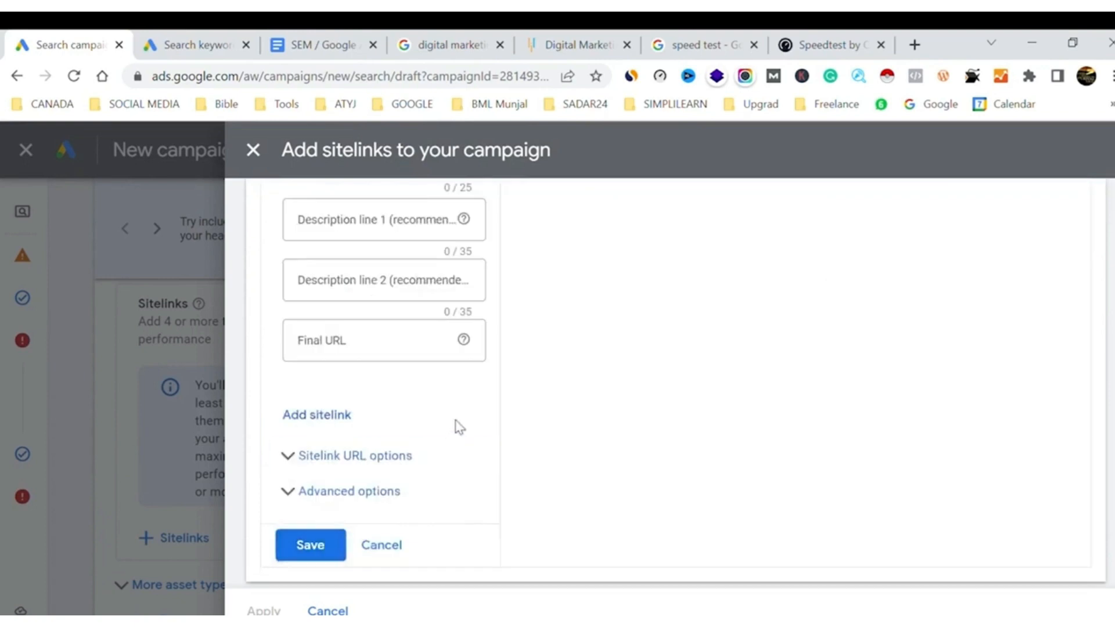
scroll(457, 394, "up", 1)
scroll(458, 394, "up", 2)
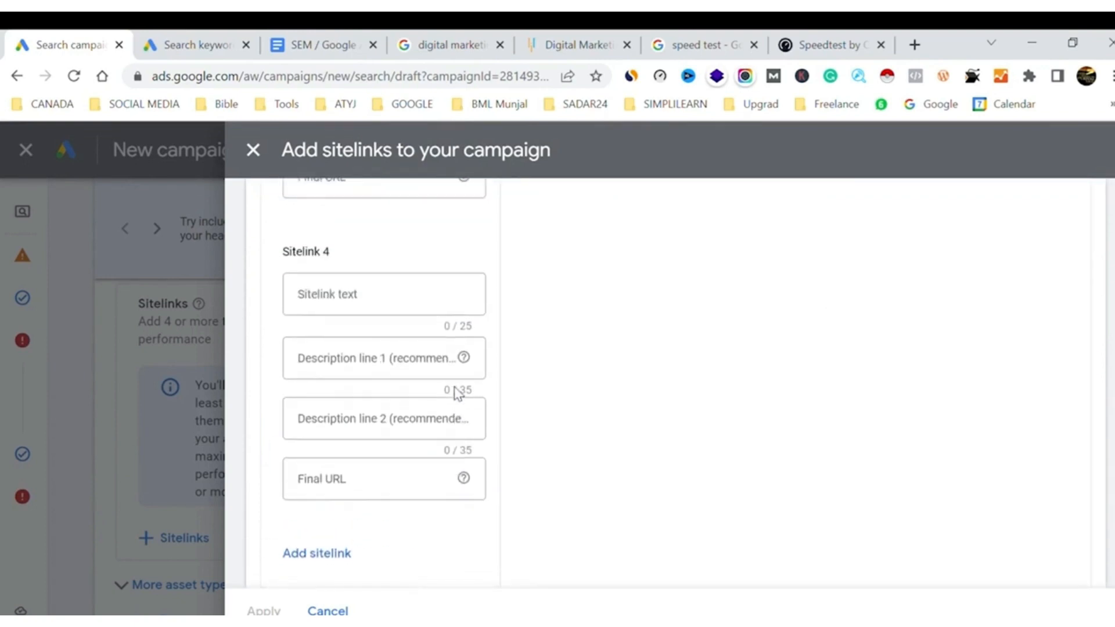
left_click(372, 303)
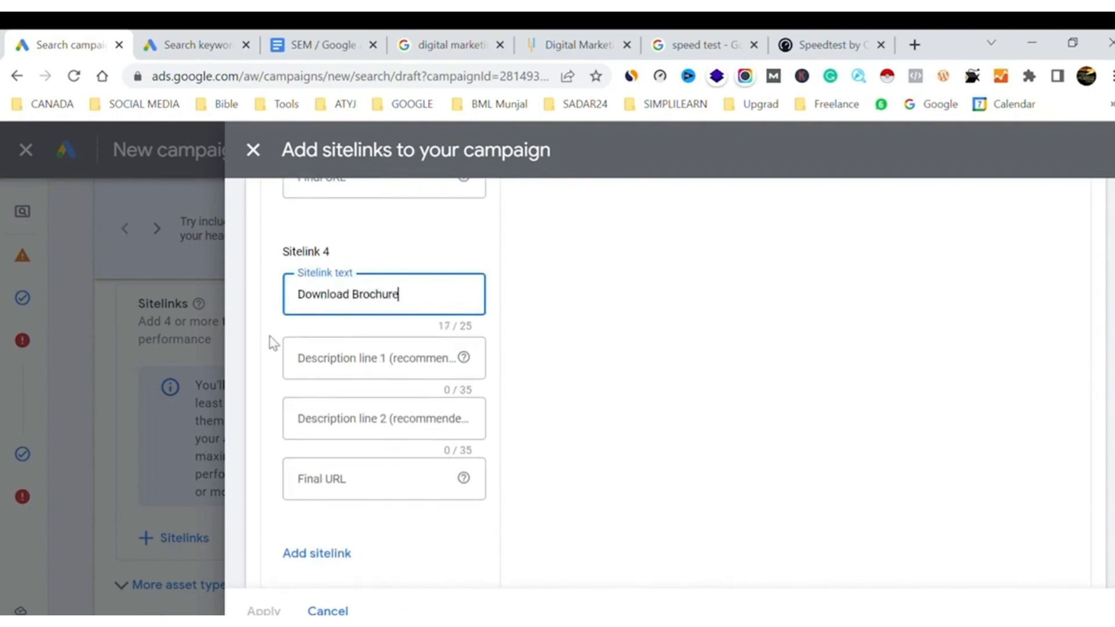
Copy the address of Simplilearn's Digital Marketing page and set Sitelink 4's final URL to it with "/brochure" appended
left_click(451, 45)
left_click(578, 45)
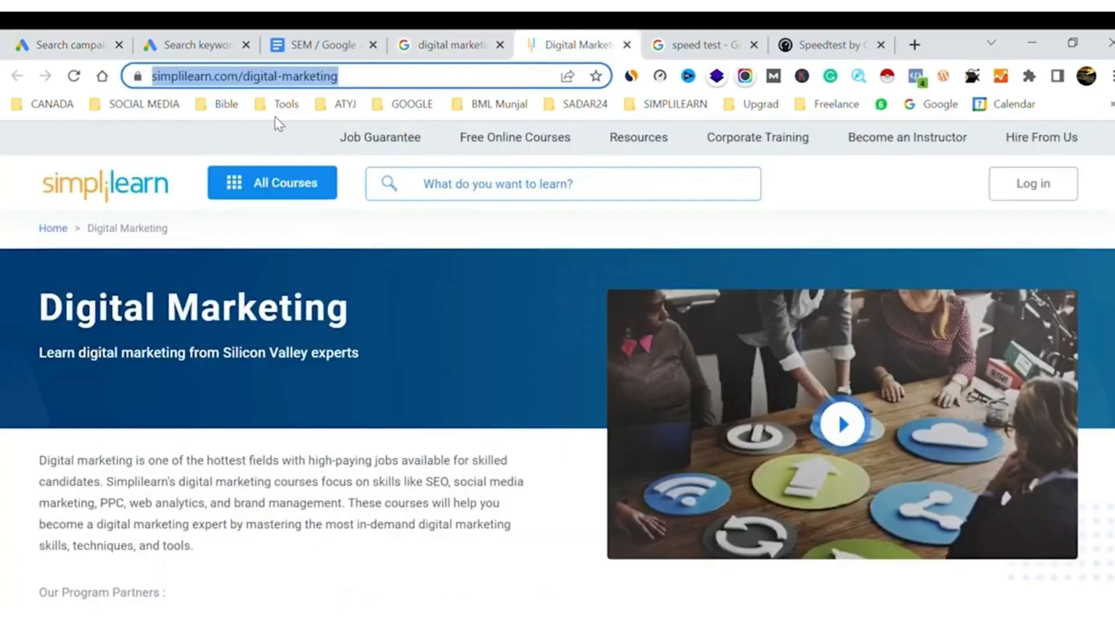
left_click(91, 36)
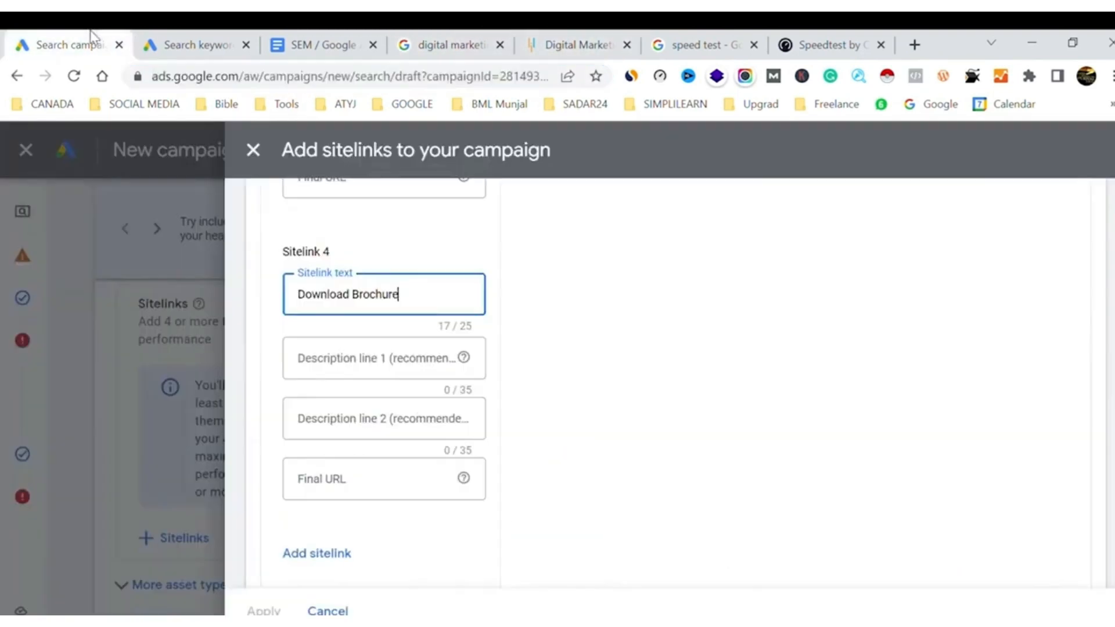
left_click(333, 491)
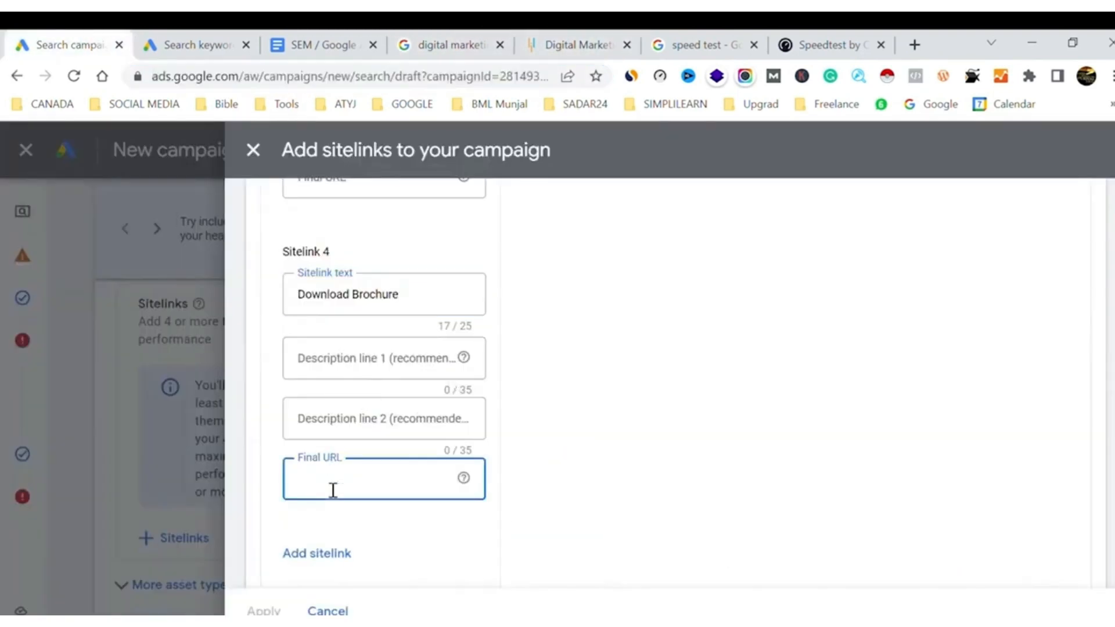
key("ctrl+v")
type("/brochure")
key("Tab")
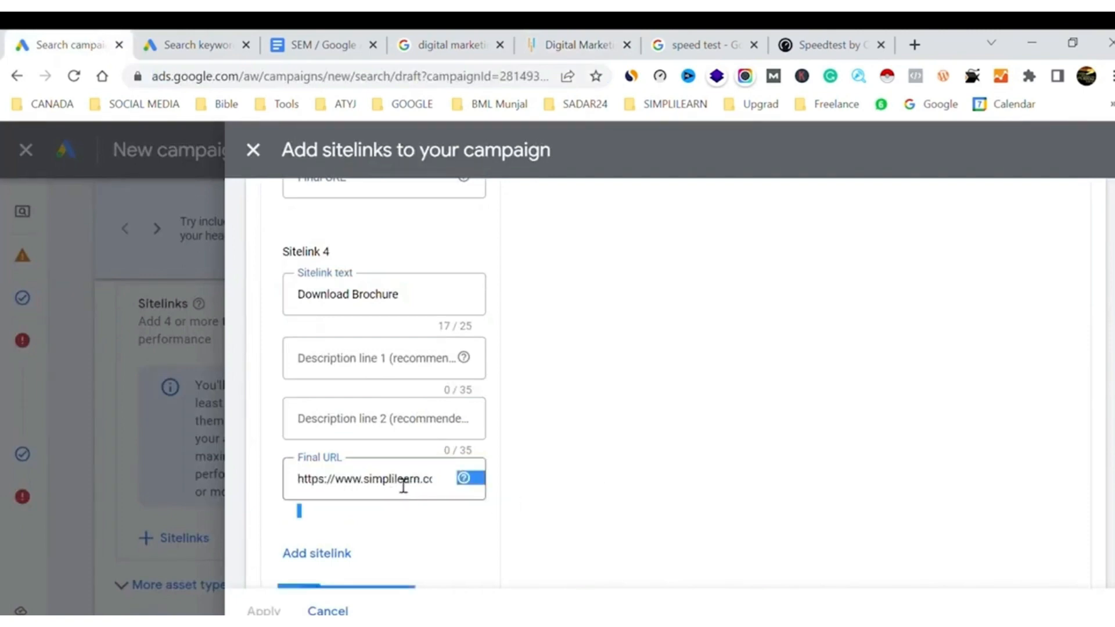
key("shift+Tab")
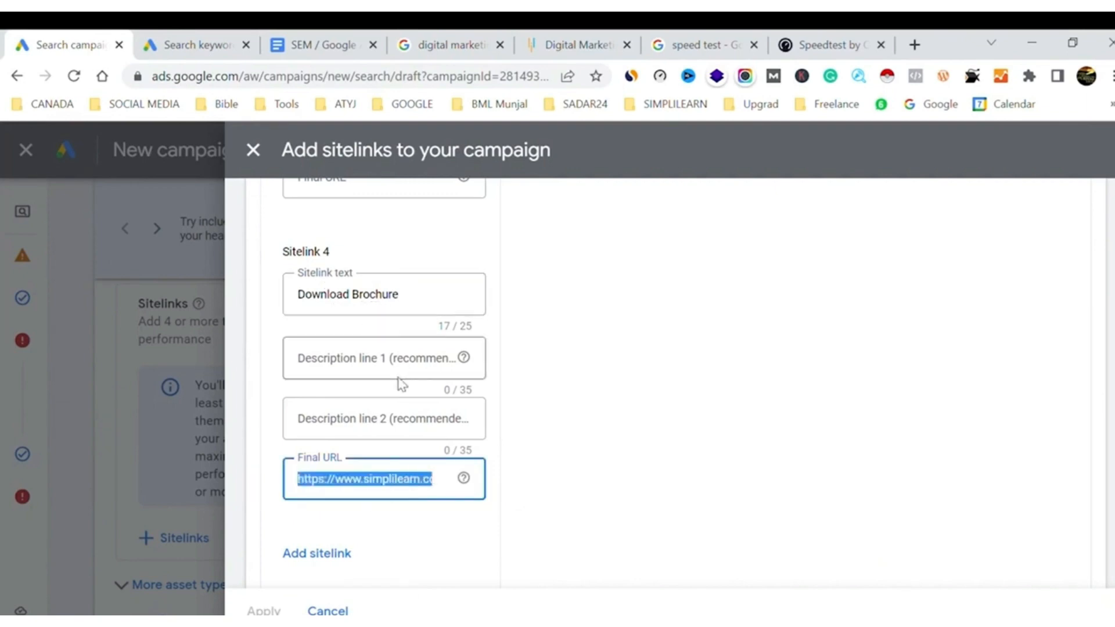
Enter "Testimonials & Reviews" as the text of Sitelink 1
scroll(401, 378, "up", 5)
scroll(401, 383, "up", 8)
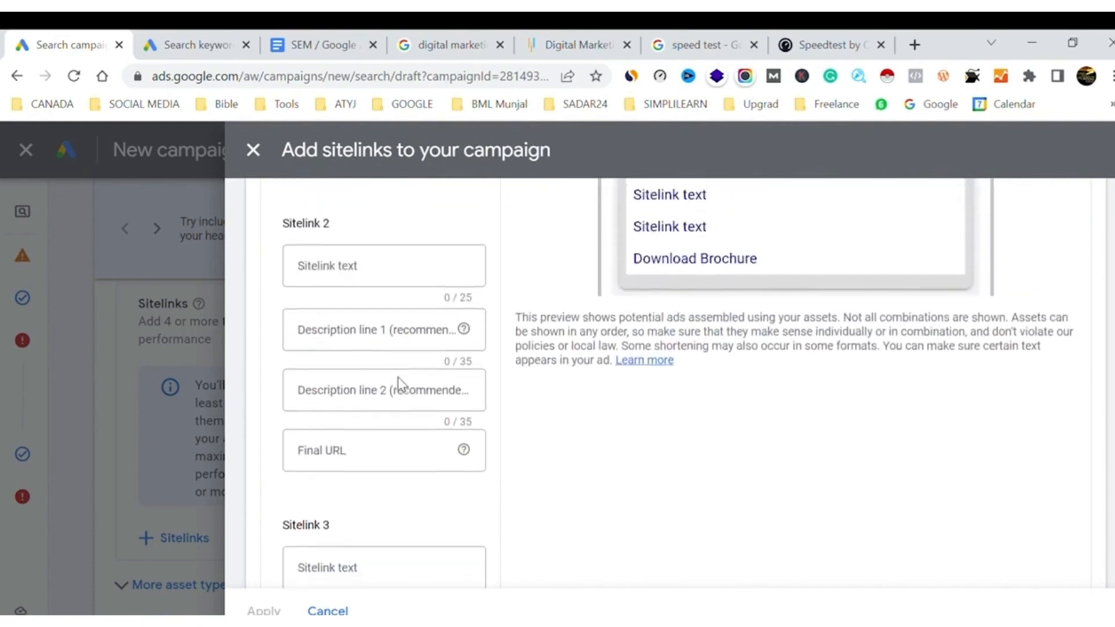
scroll(402, 385, "up", 3)
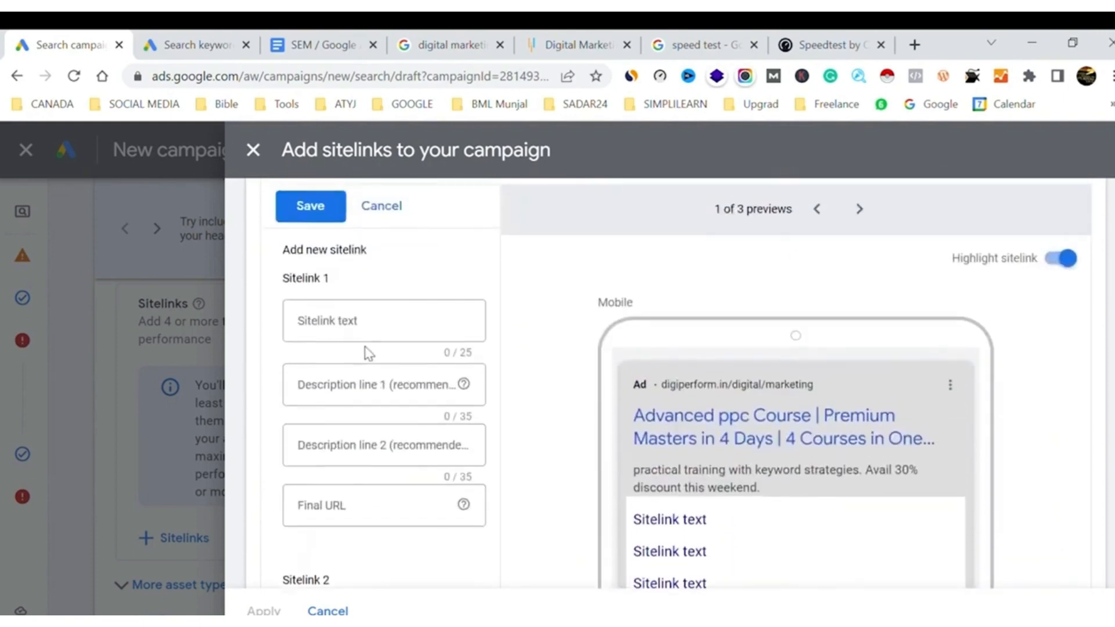
left_click(376, 326)
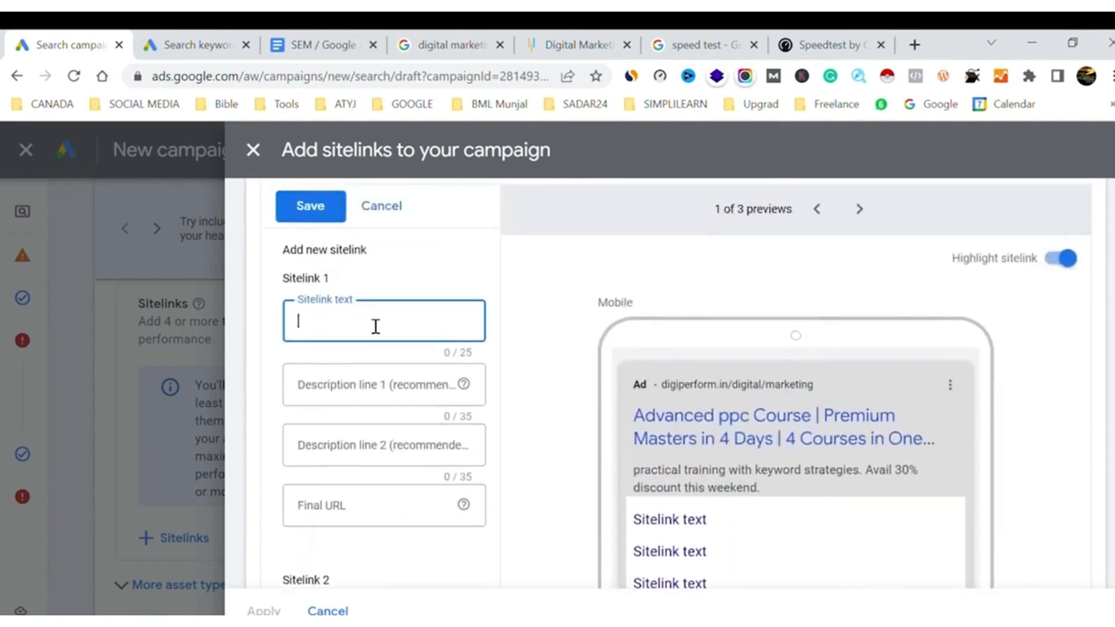
type("Testim")
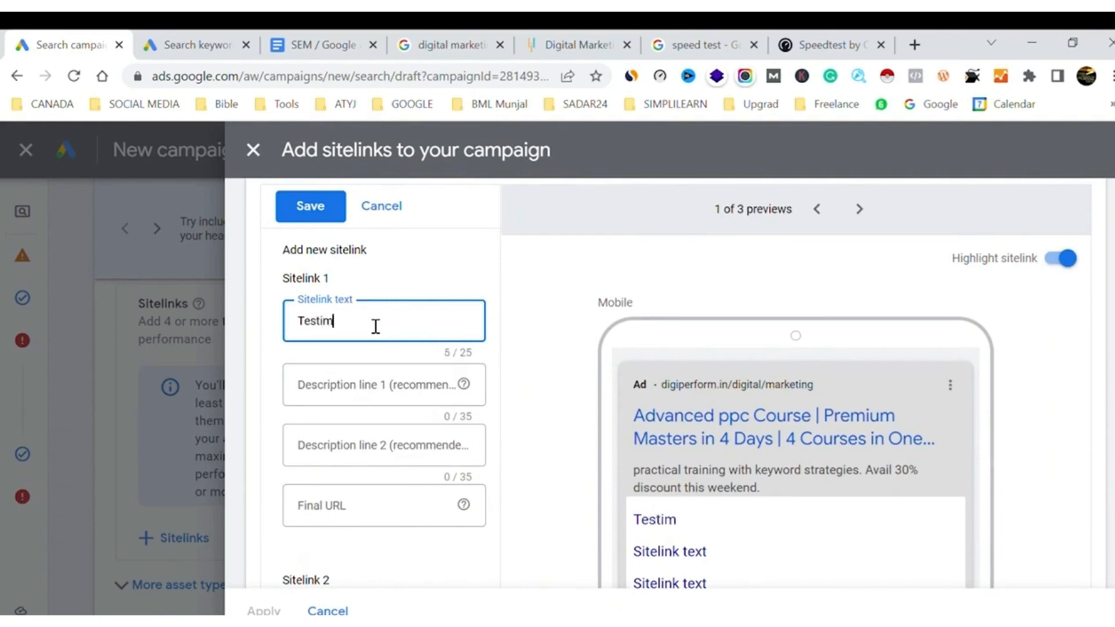
type("onials & Revi")
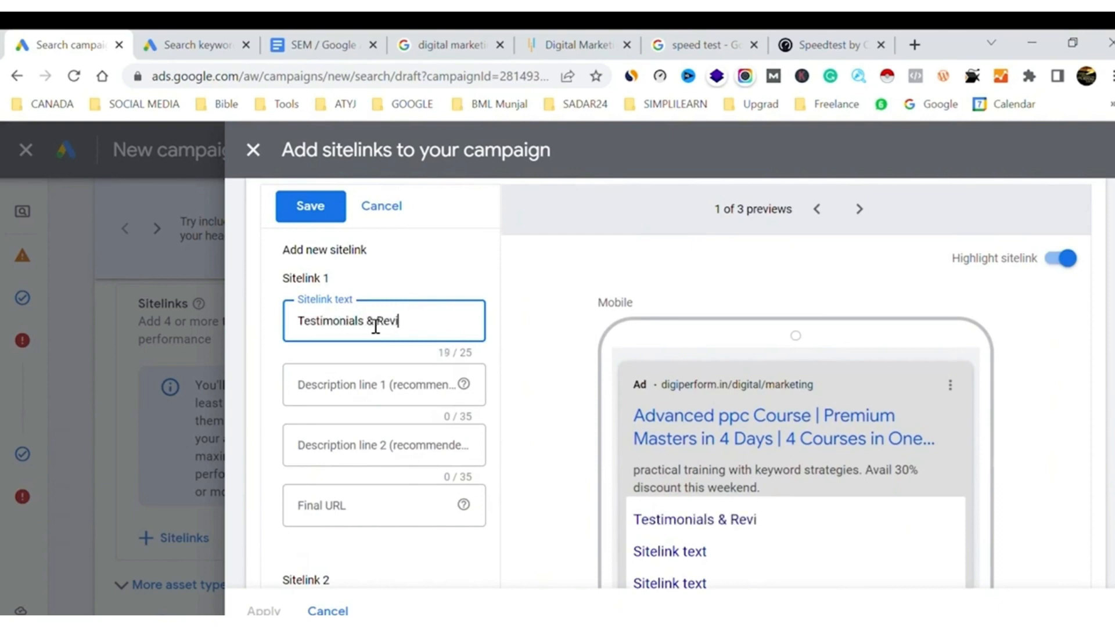
type("ews")
Check the desktop and YouTube mobile previews and set Sitelink 1's final URL to the Simplilearn digital-marketing address ending in "/reviews"
left_click(862, 212)
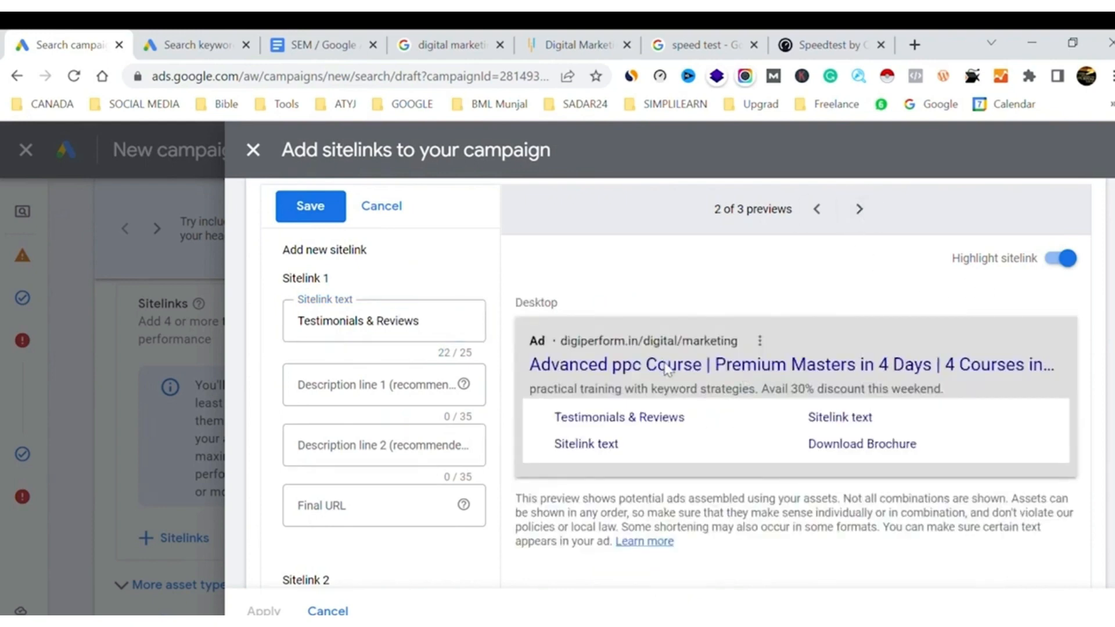
left_click(859, 210)
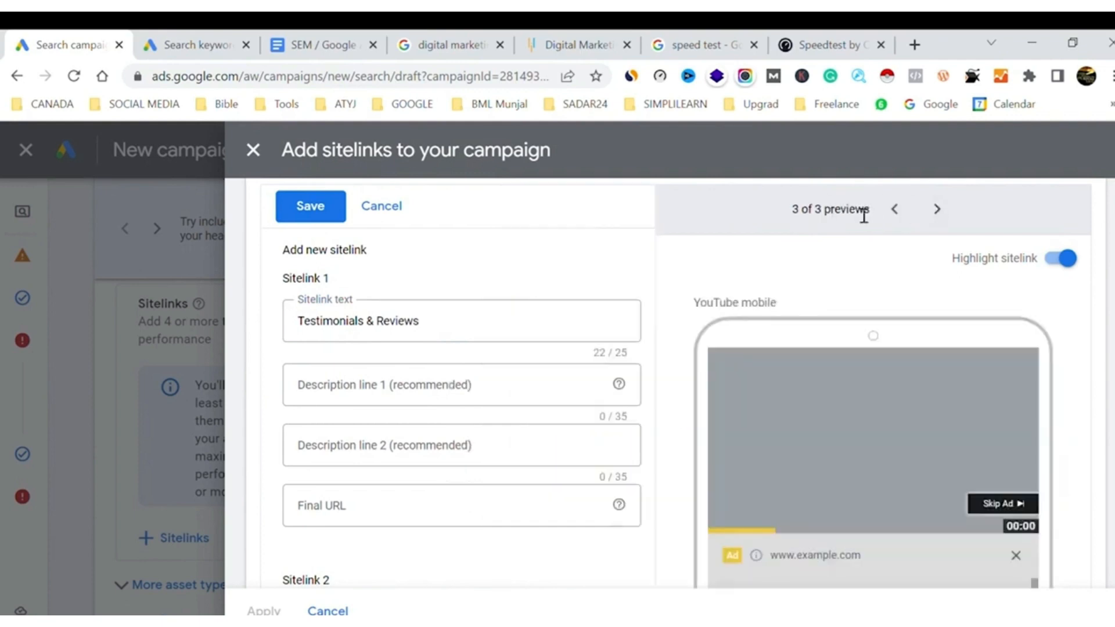
left_click(895, 209)
left_click(368, 517)
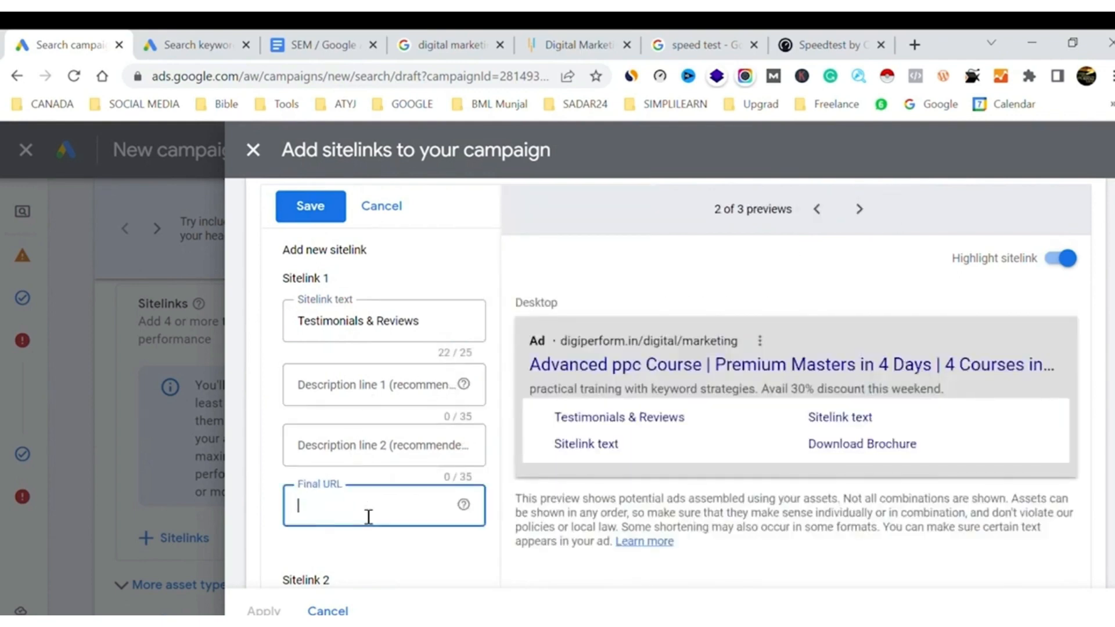
key("ctrl+v")
type("/")
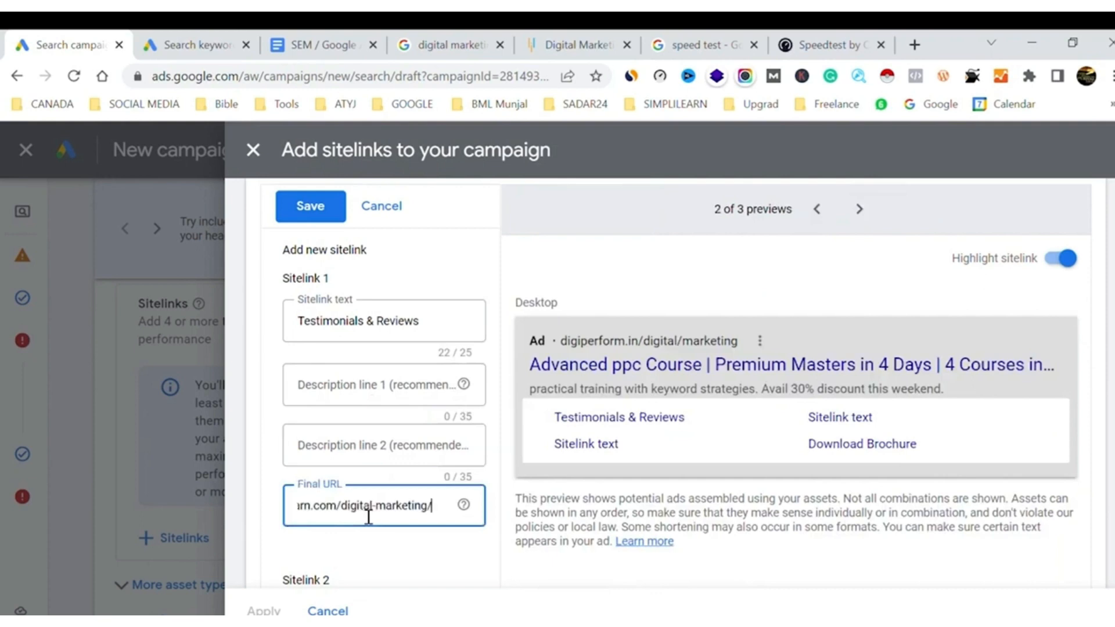
type("reviews")
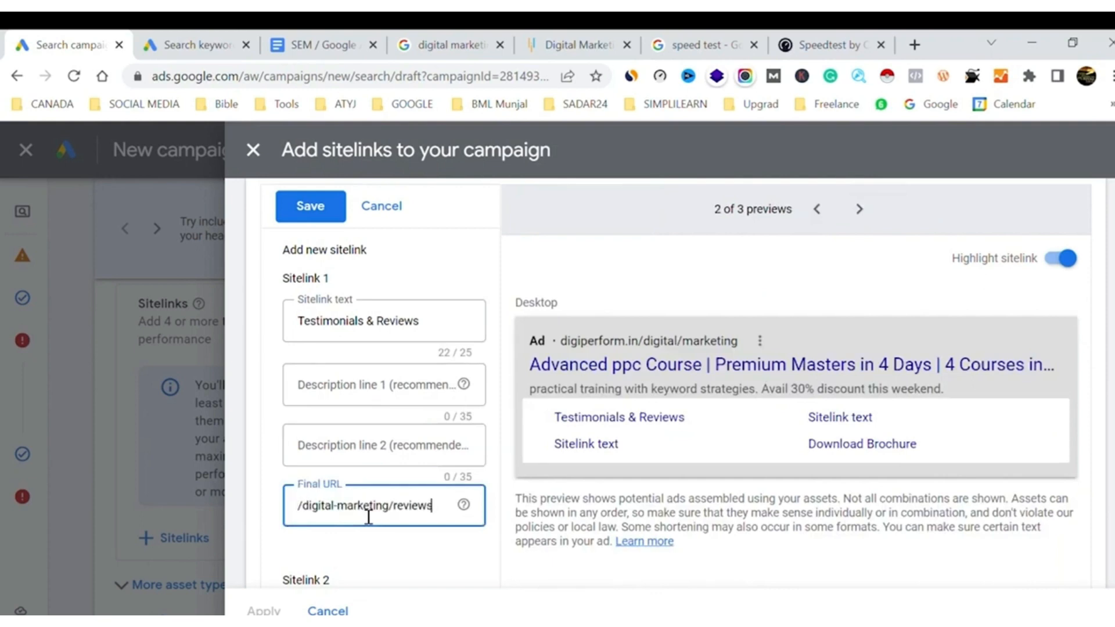
Consult the sitelinks in the Google results for ideas and enter "Fees Structure" as the text of Sitelink 2
scroll(399, 550, "down", 2)
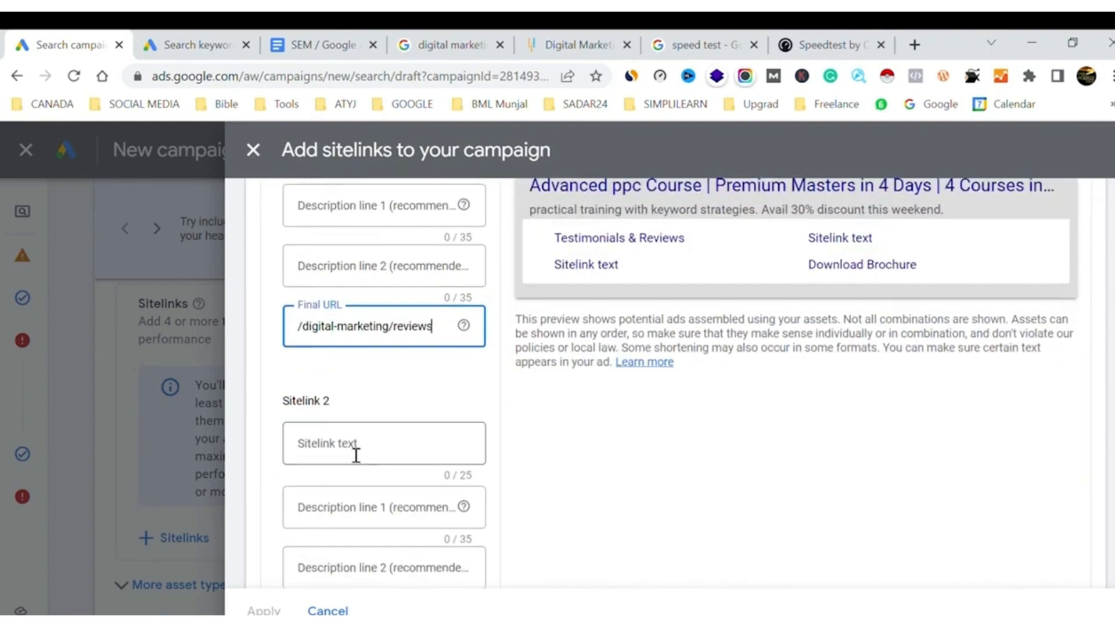
left_click(358, 444)
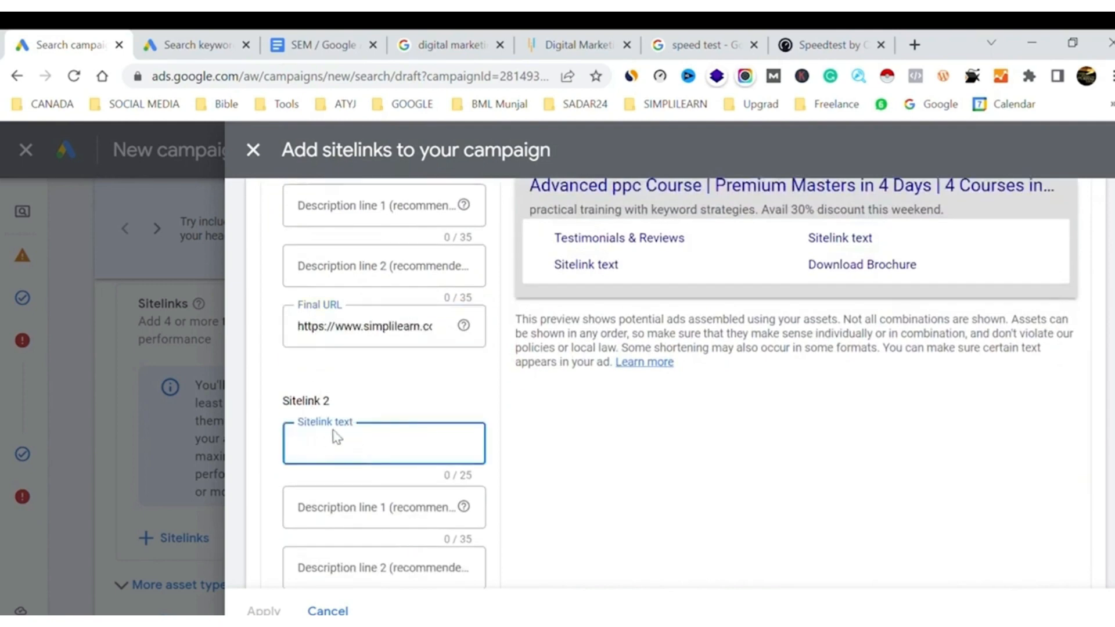
left_click(450, 45)
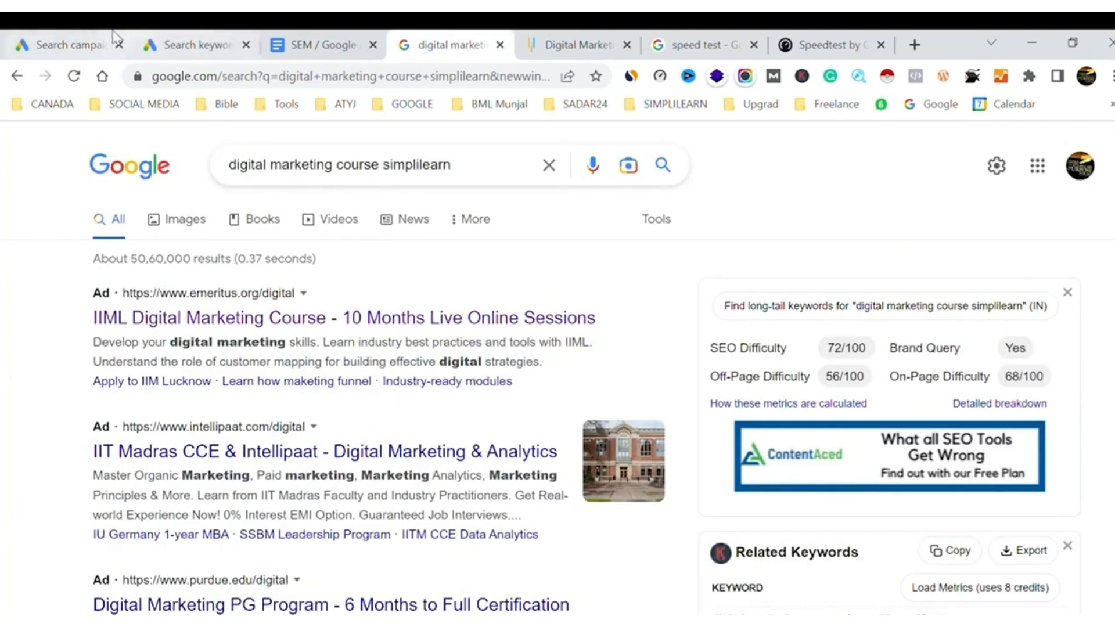
left_click(67, 44)
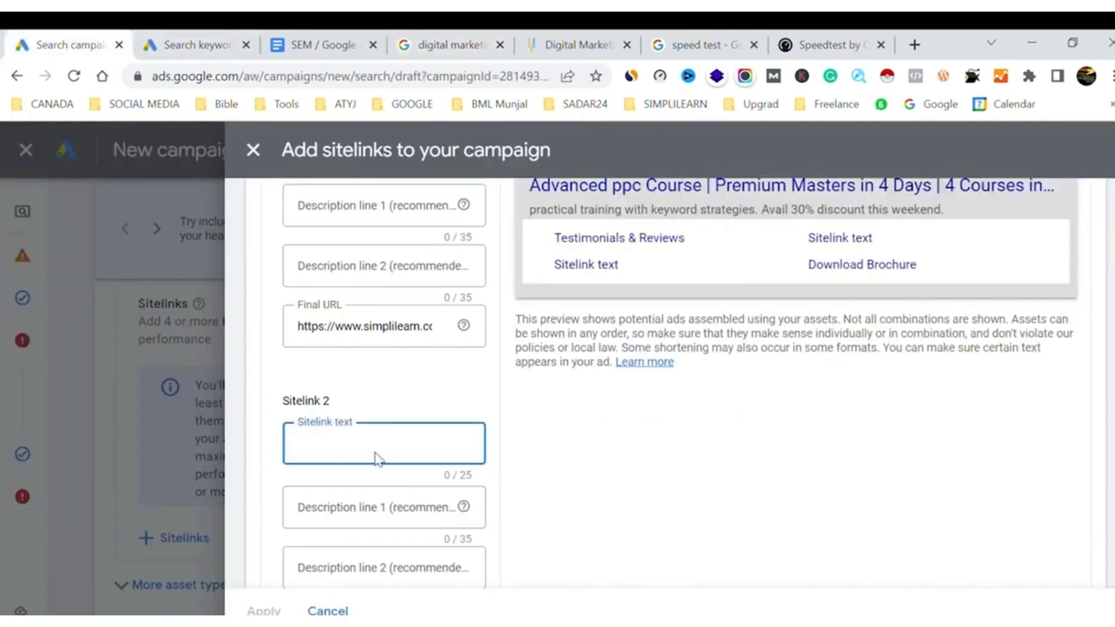
type("Fees S")
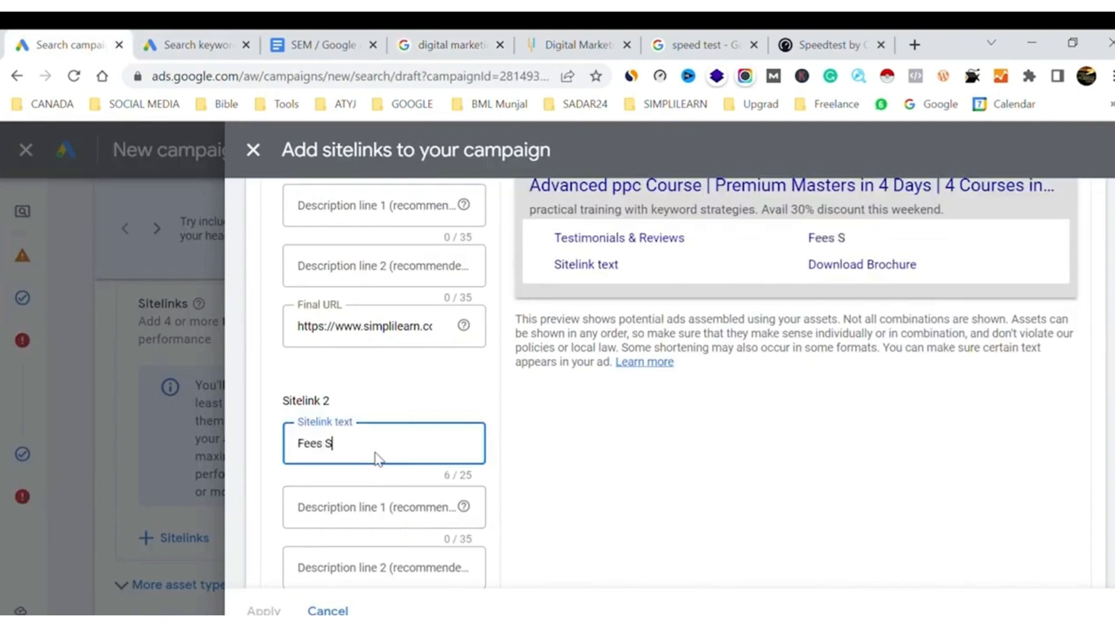
type("tructure")
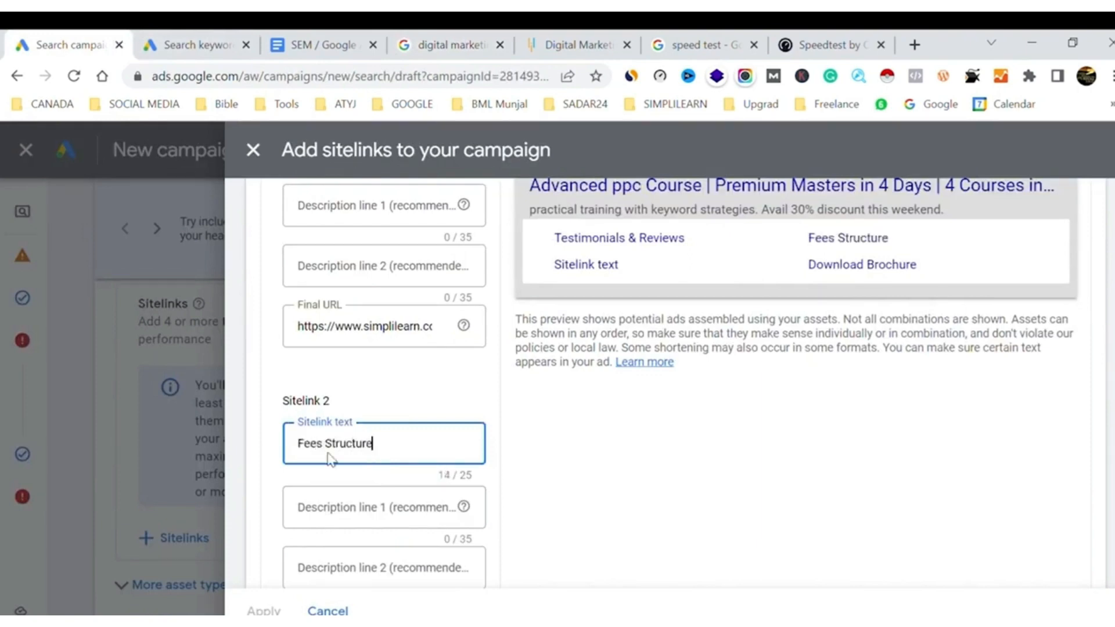
Set Sitelink 2's final URL to the Simplilearn digital-marketing address with "/fees" appended
scroll(424, 472, "down", 3)
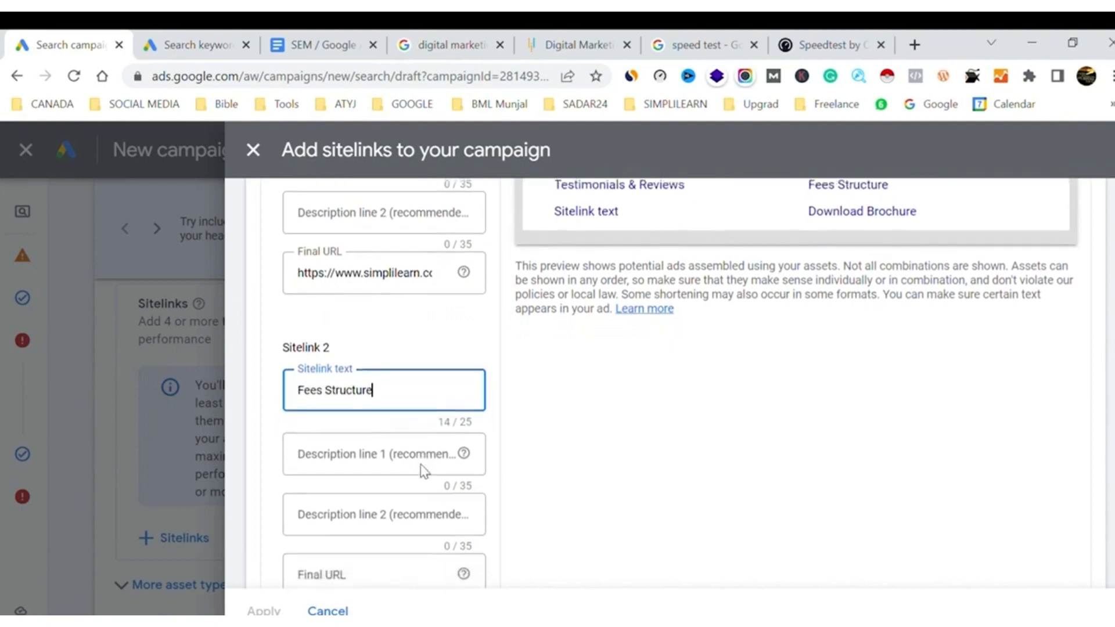
left_click(357, 551)
key("ctrl+v")
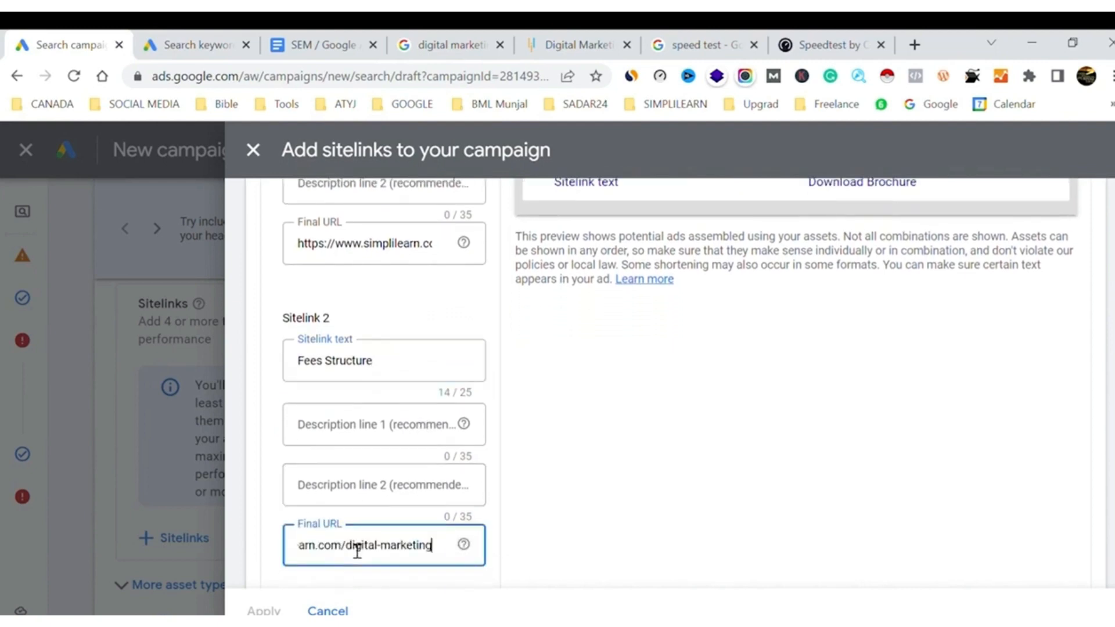
type("/")
type("fees")
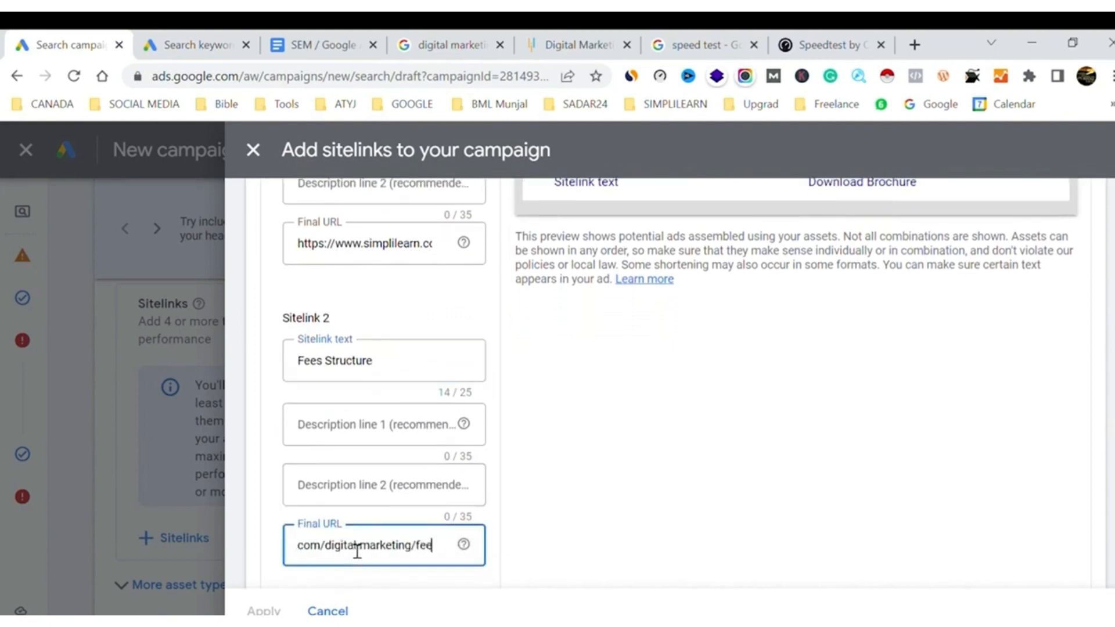
left_click_drag(352, 551, 653, 444)
left_click(653, 444)
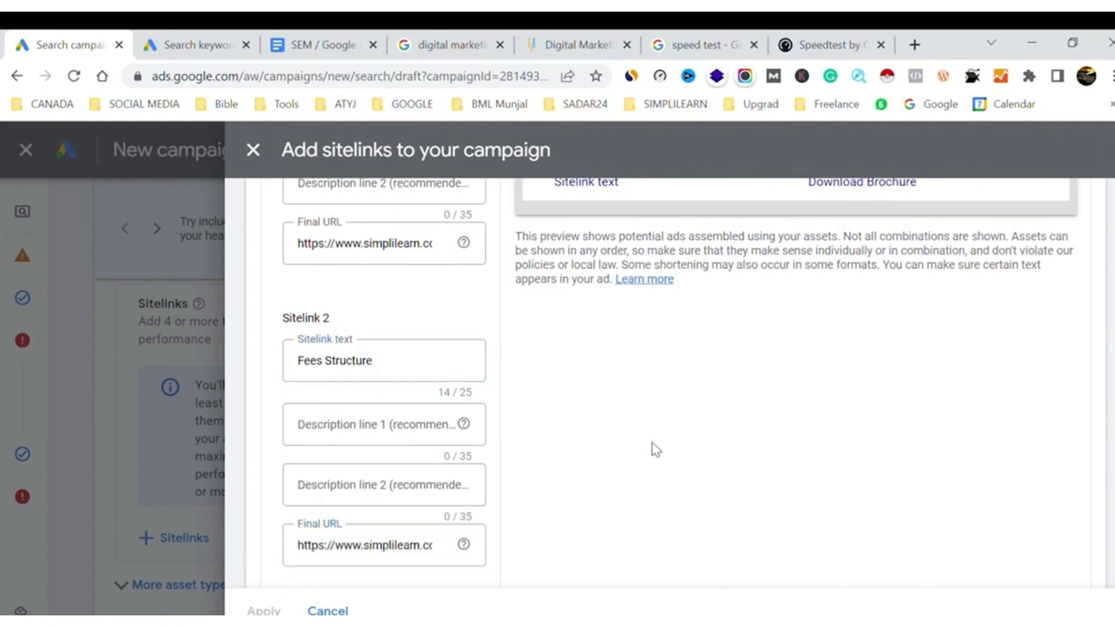
Enter "Tools & certificates" as Sitelink 3's text and set its final URL to the Simplilearn digital-marketing address ending in "/tools"
scroll(652, 444, "down", 4)
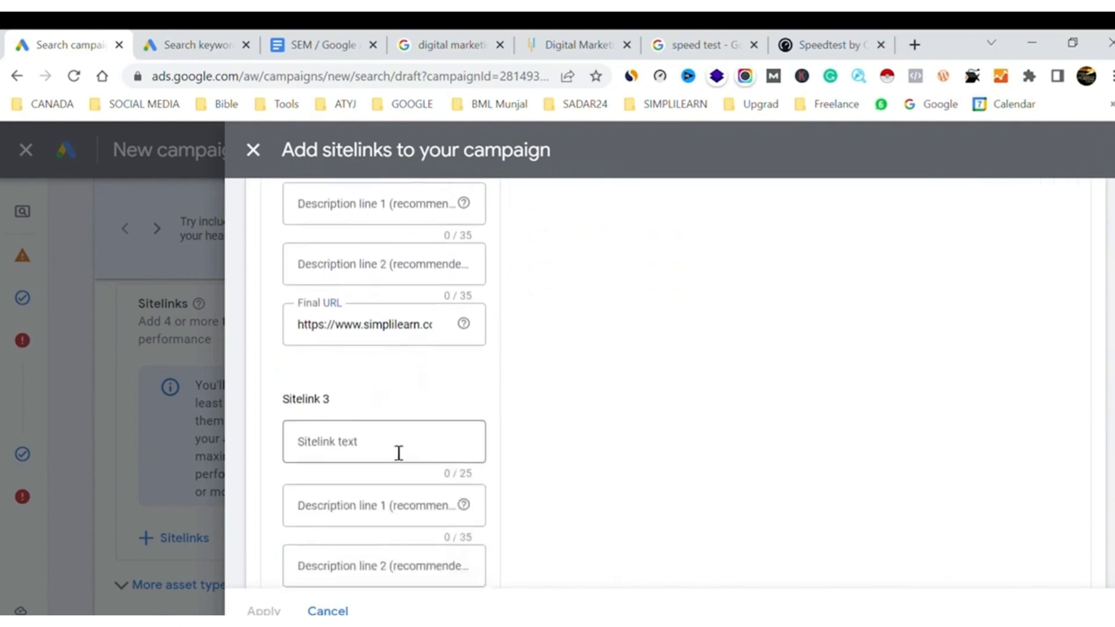
left_click(398, 453)
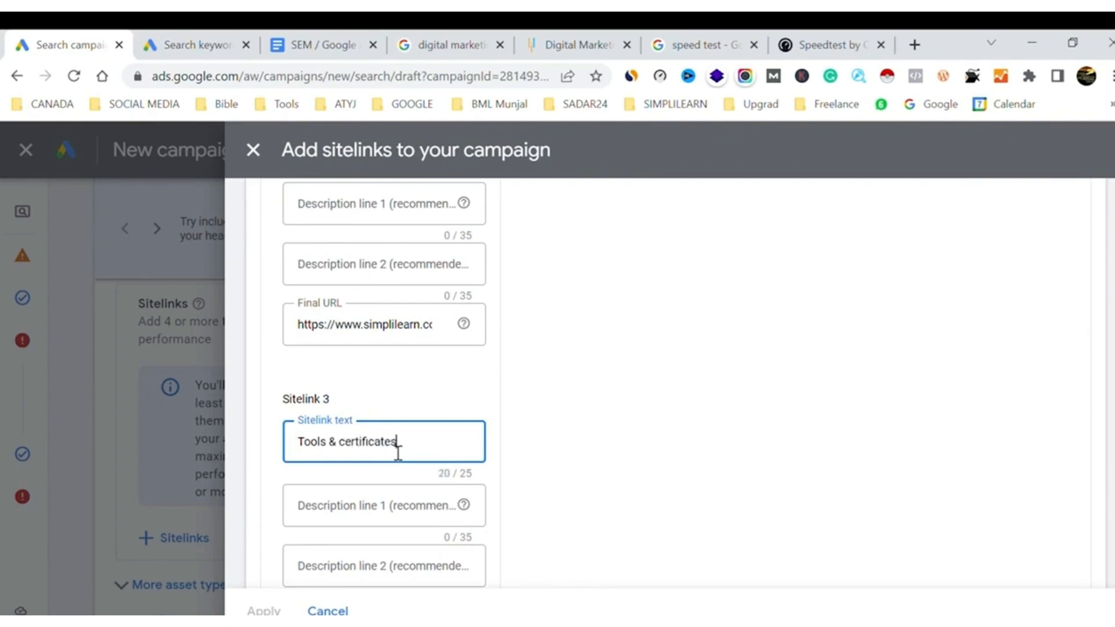
scroll(351, 548, "down", 1)
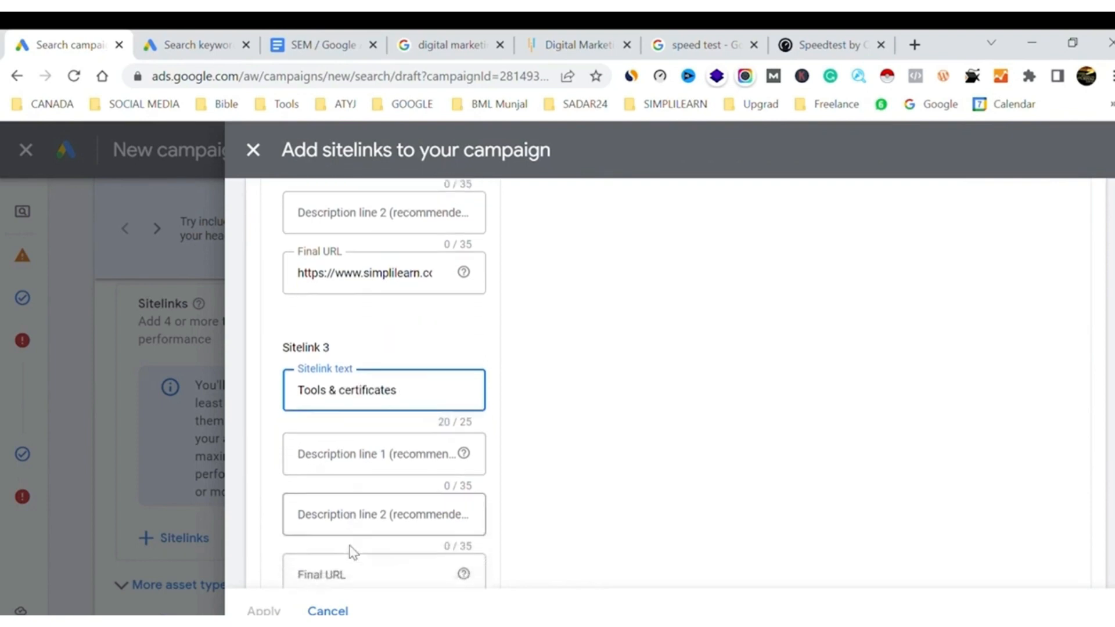
left_click(334, 576)
key("ctrl+v")
type("/")
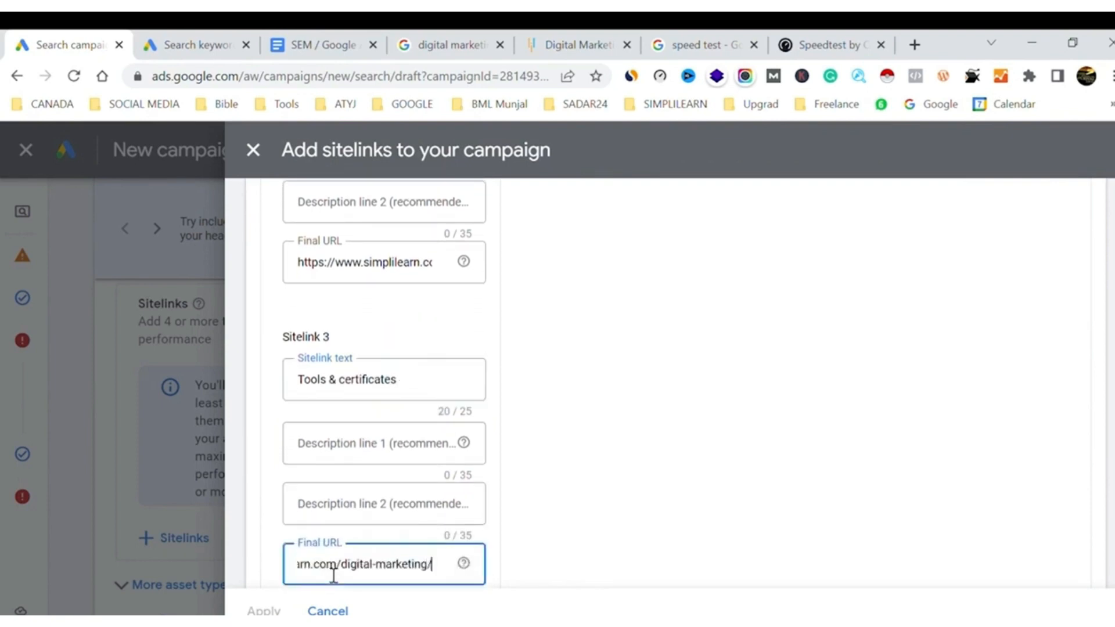
type("tools")
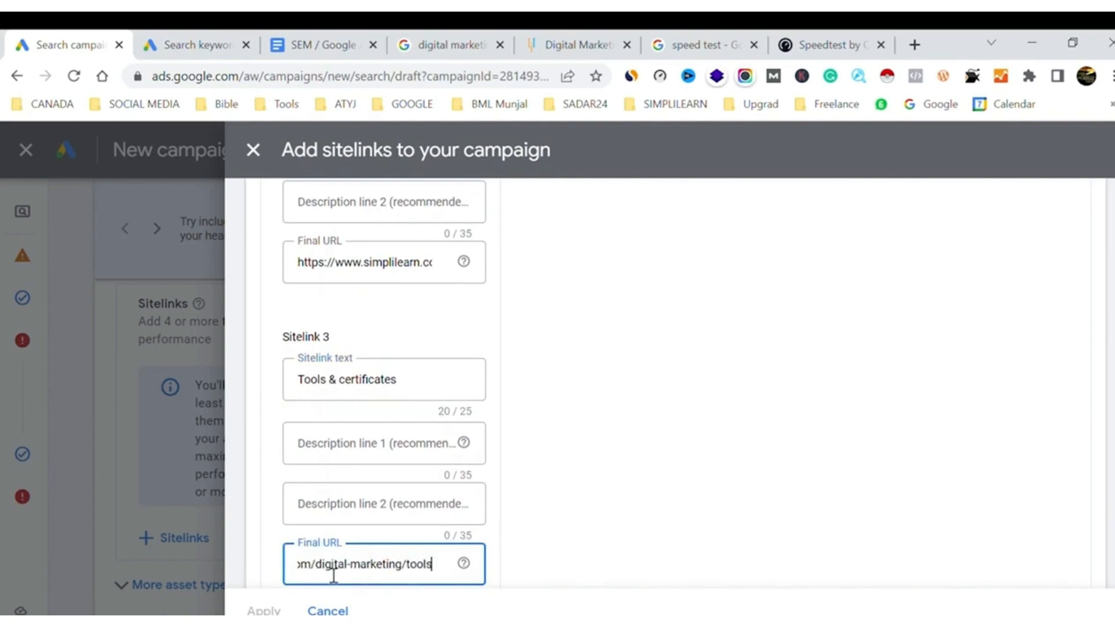
left_click(588, 510)
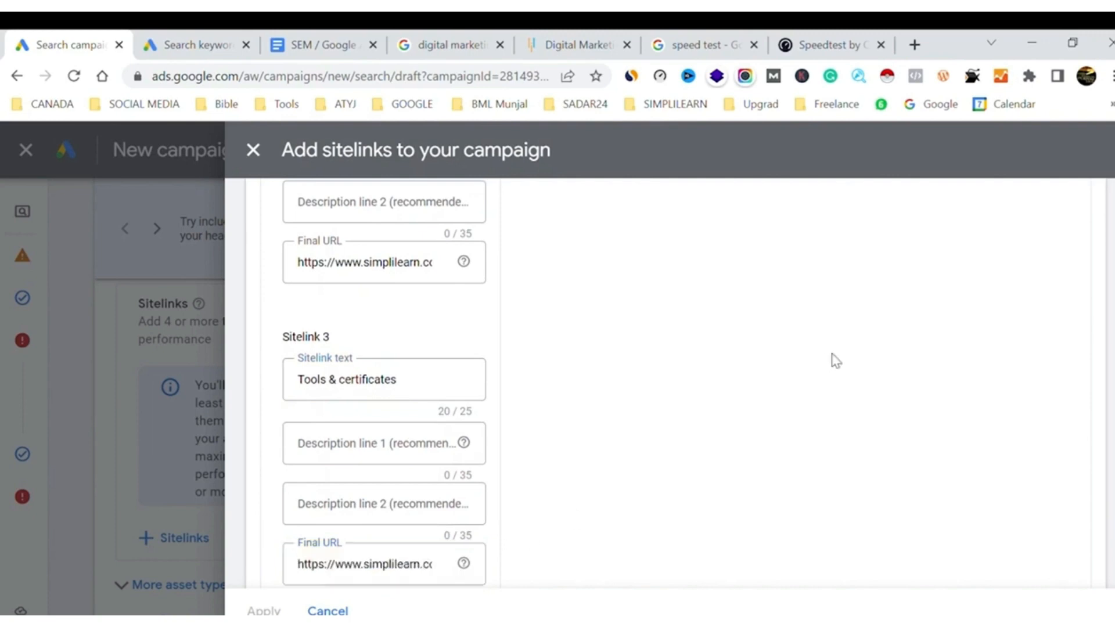
Check the new sitelinks in the desktop ad preview and save them
scroll(836, 360, "up", 8)
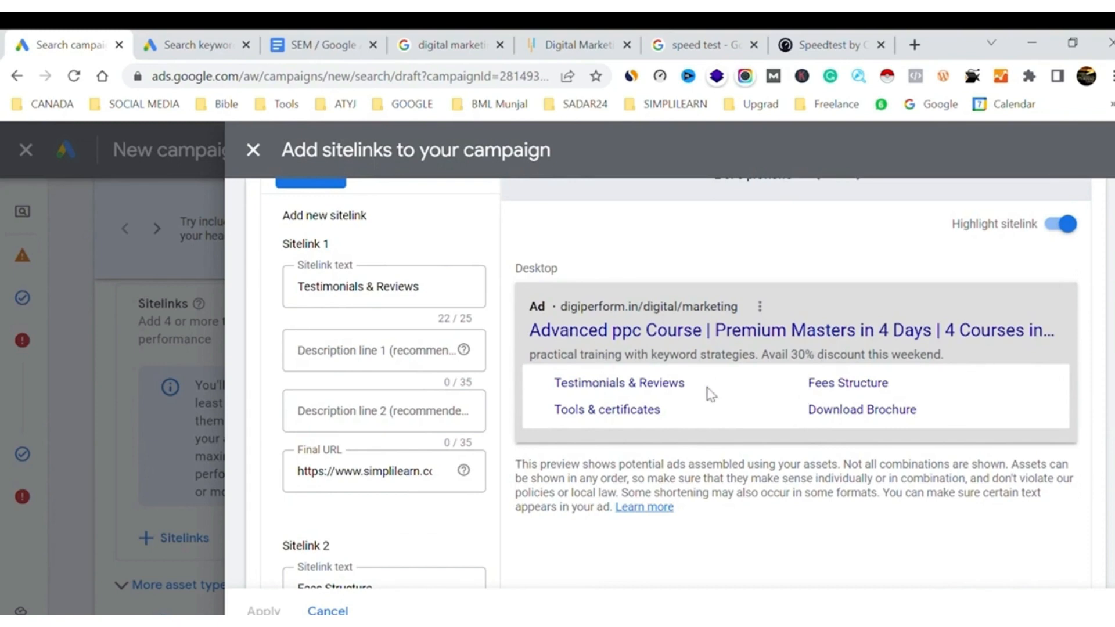
scroll(514, 537, "down", 15)
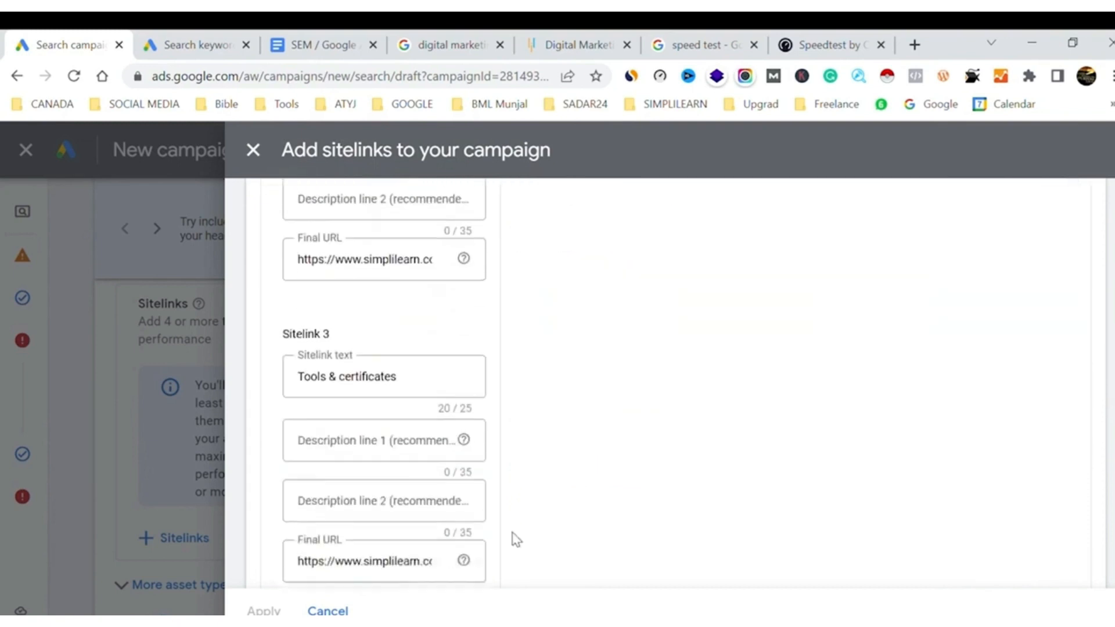
left_click(308, 539)
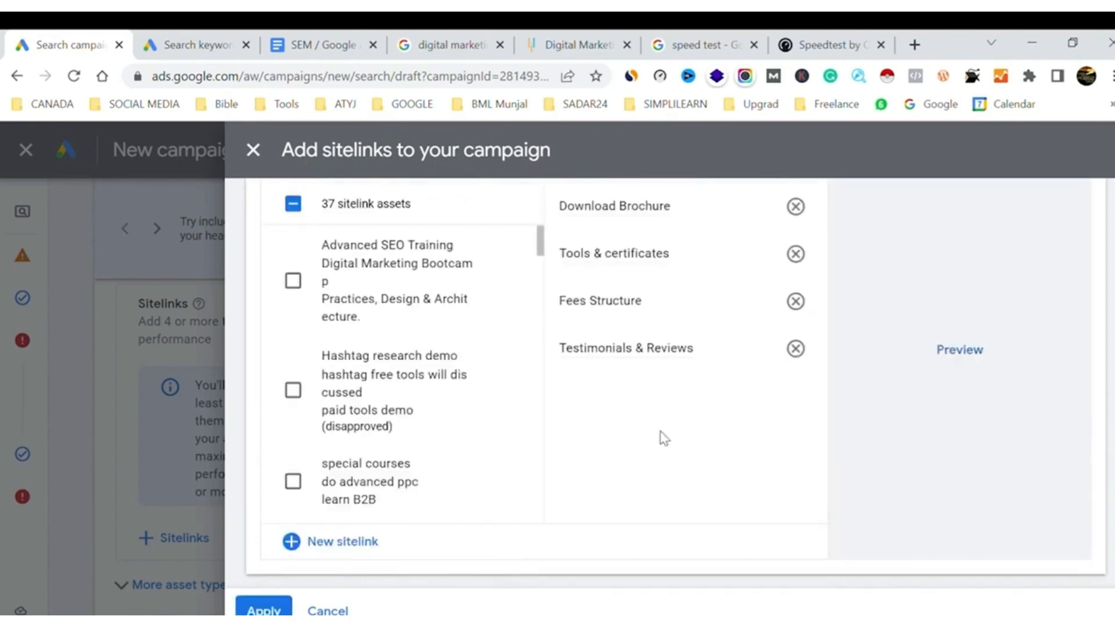
Review the mobile and desktop previews of the selected sitelinks and apply them to the campaign
left_click(959, 359)
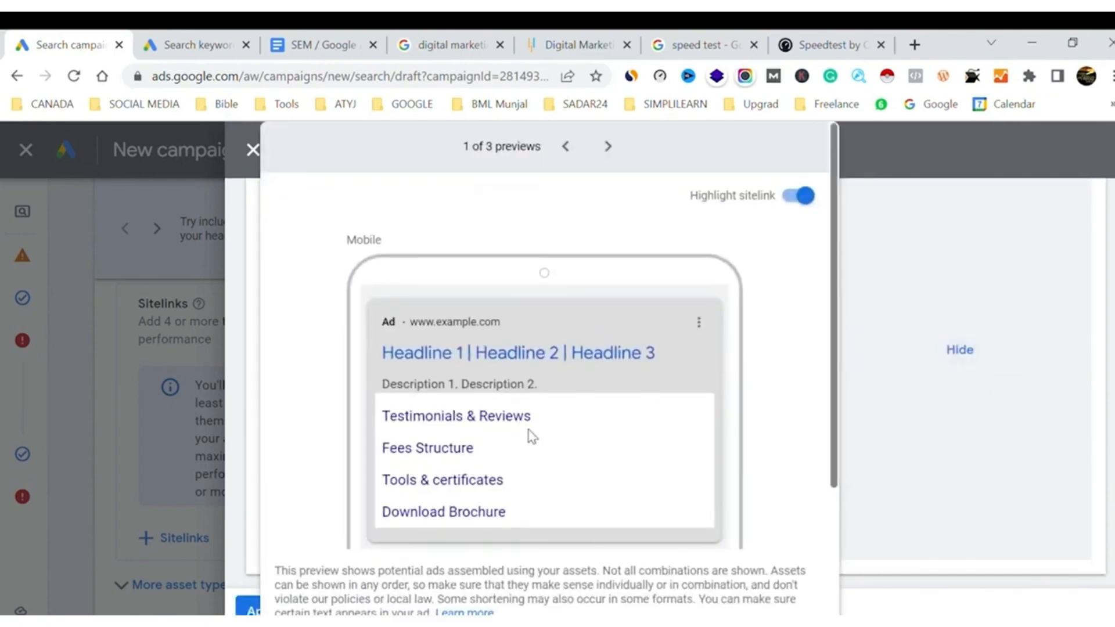
left_click(608, 146)
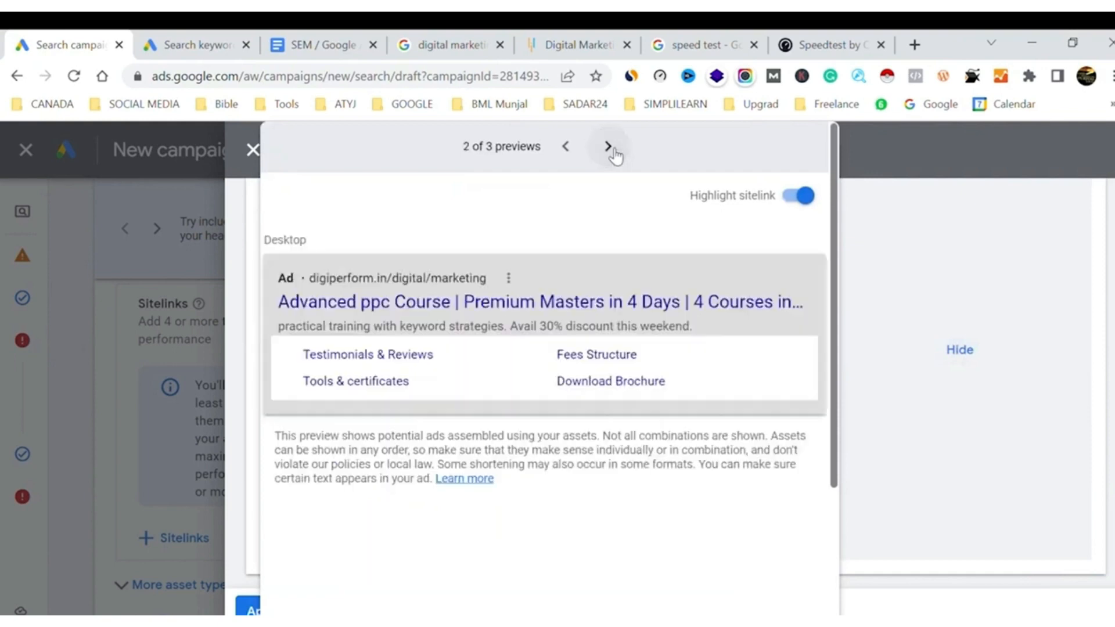
left_click(566, 147)
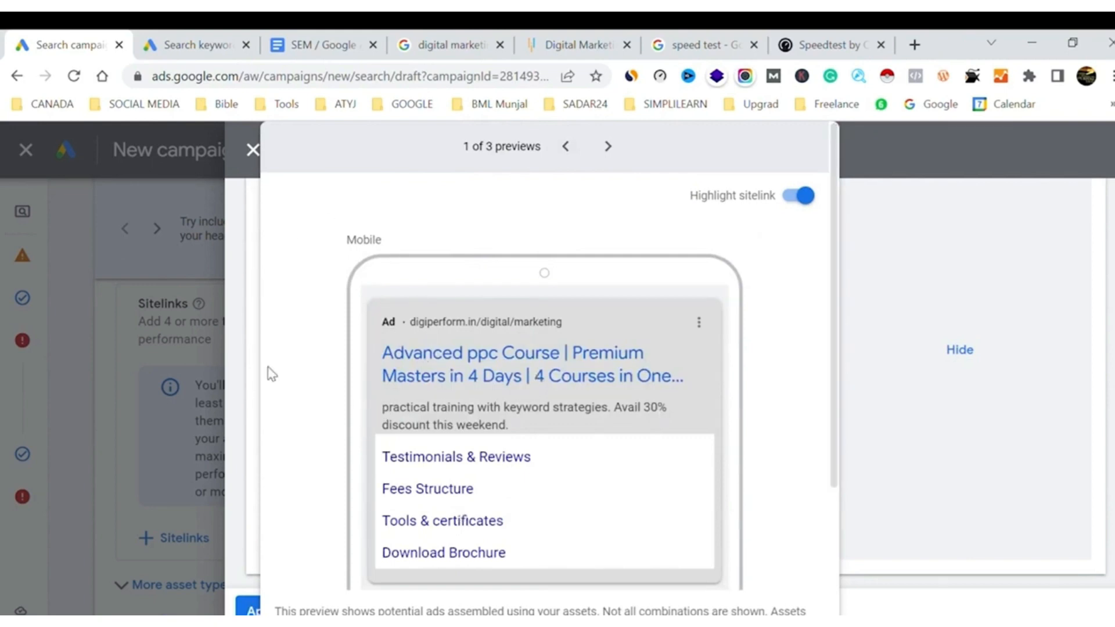
left_click(232, 588)
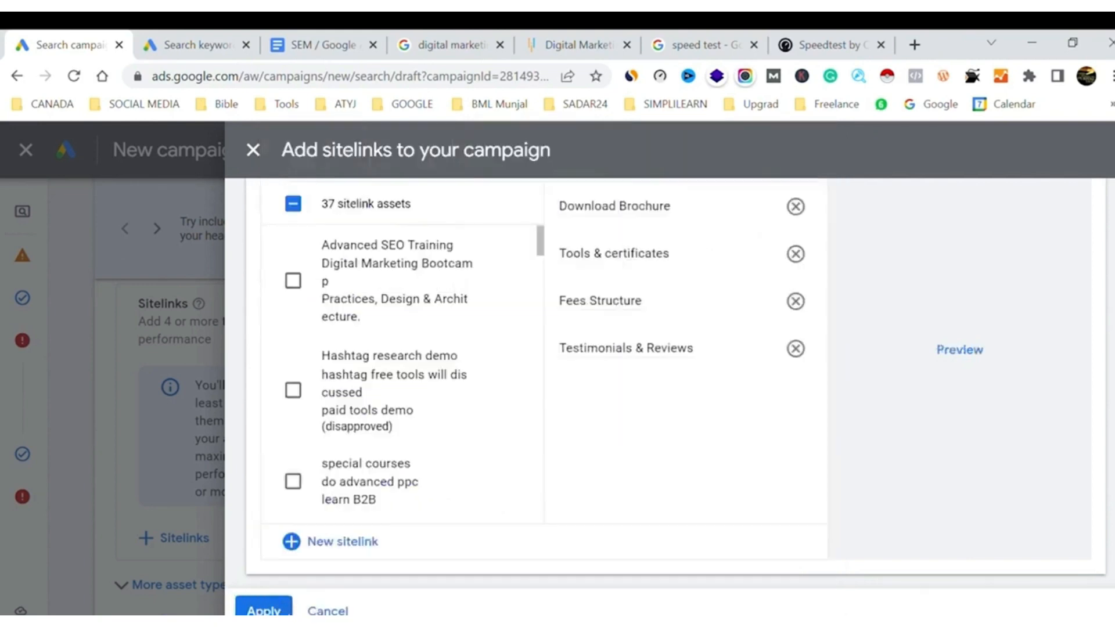
left_click(263, 608)
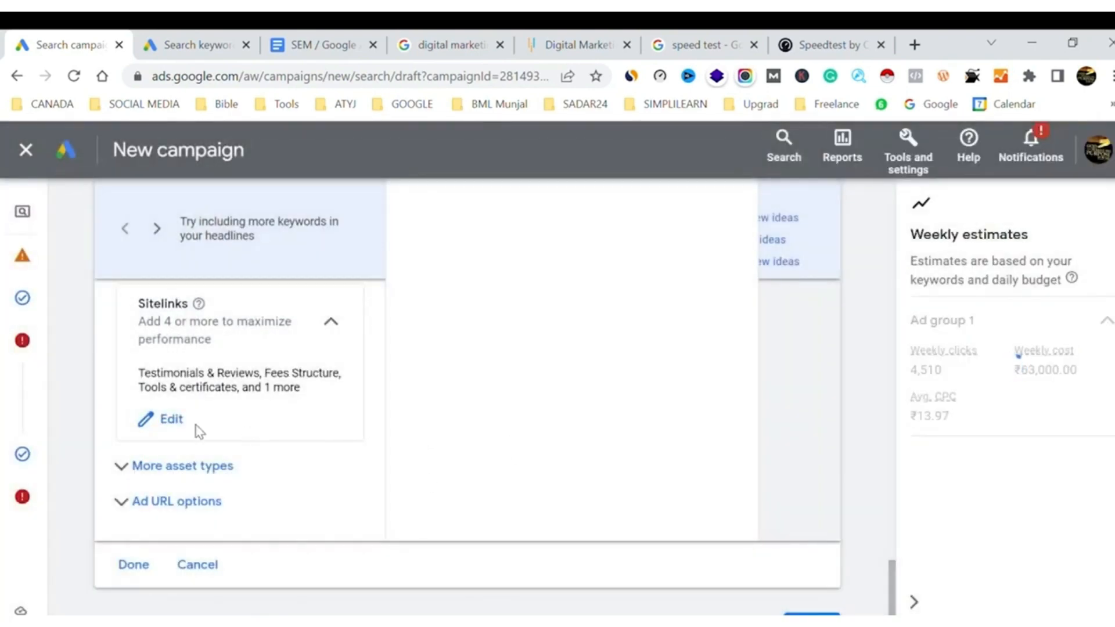
Examine how competing ads display their sitelinks in the Google results for "digital marketing course simplilearn"
left_click(440, 44)
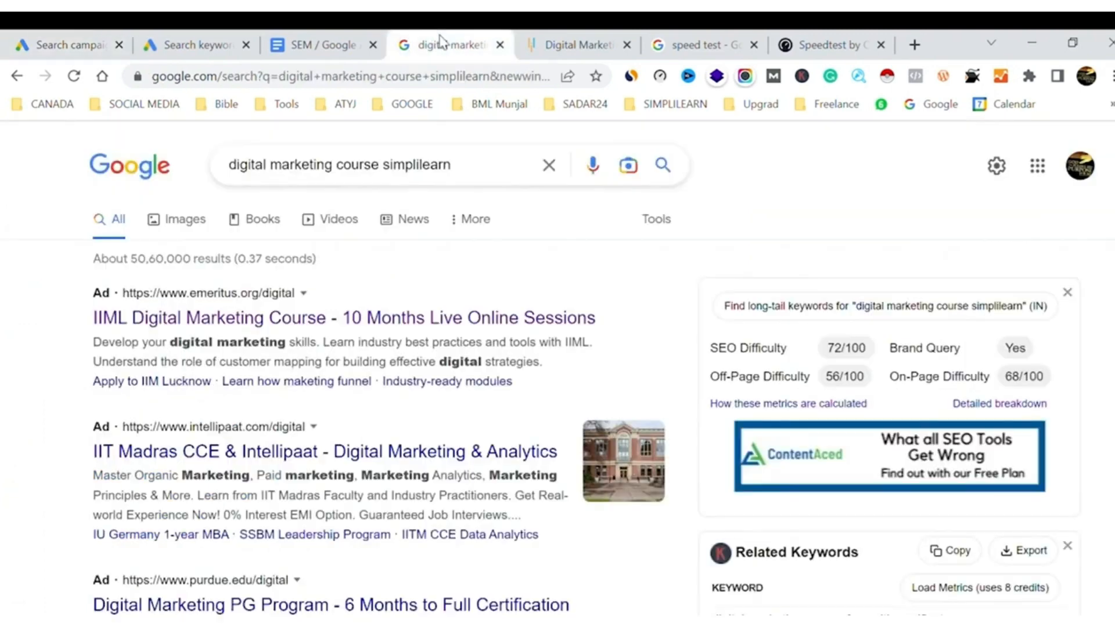
scroll(406, 442, "down", 4)
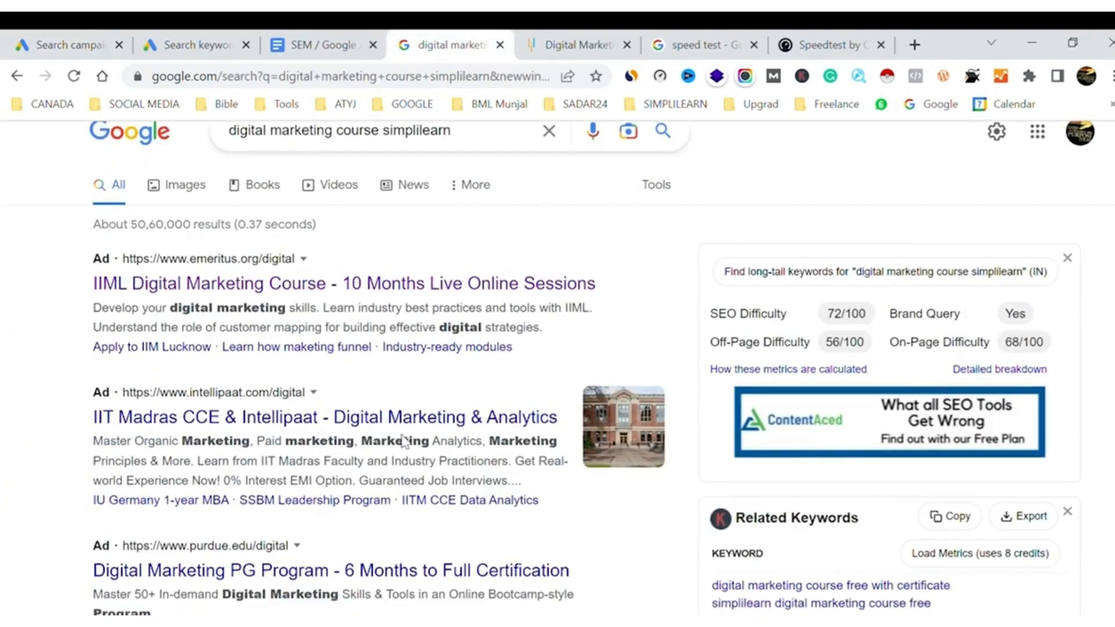
scroll(412, 444, "down", 1)
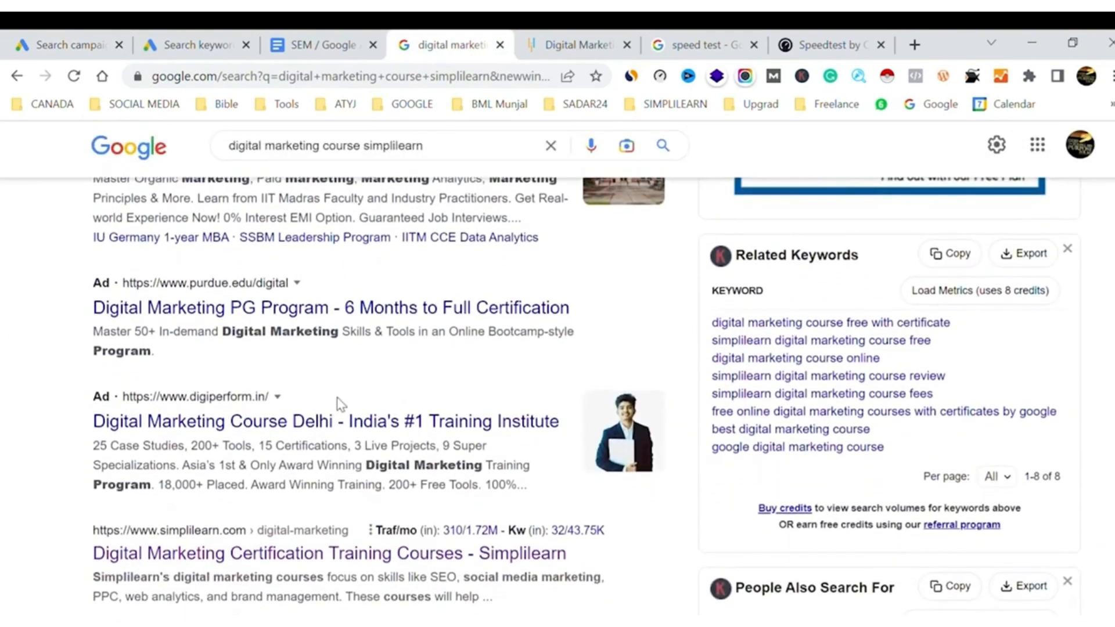
scroll(386, 424, "down", 20)
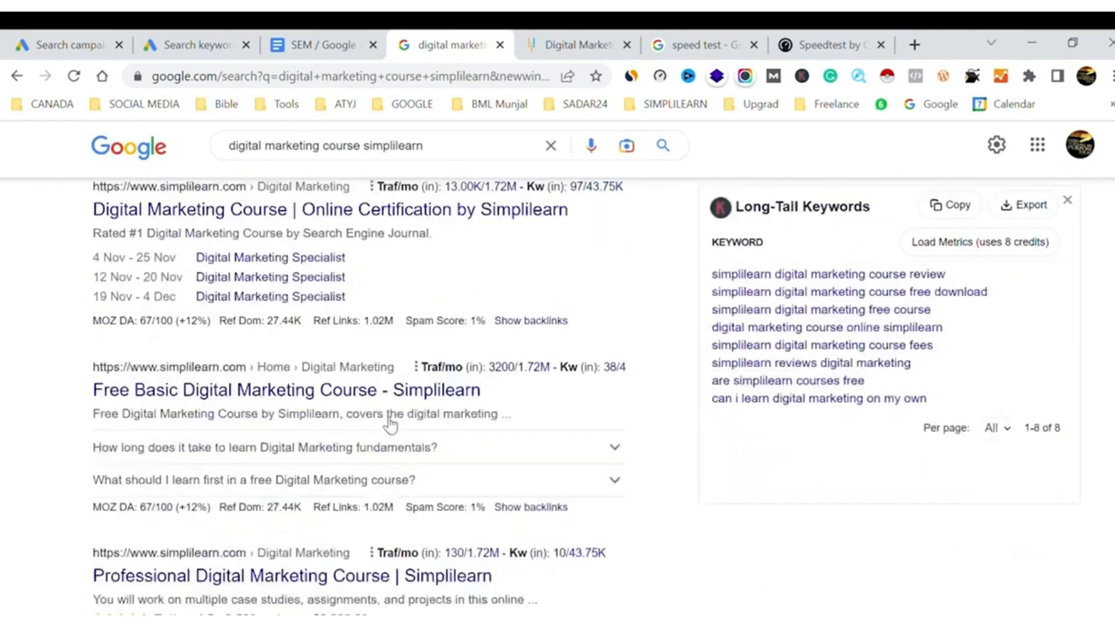
scroll(385, 423, "up", 1)
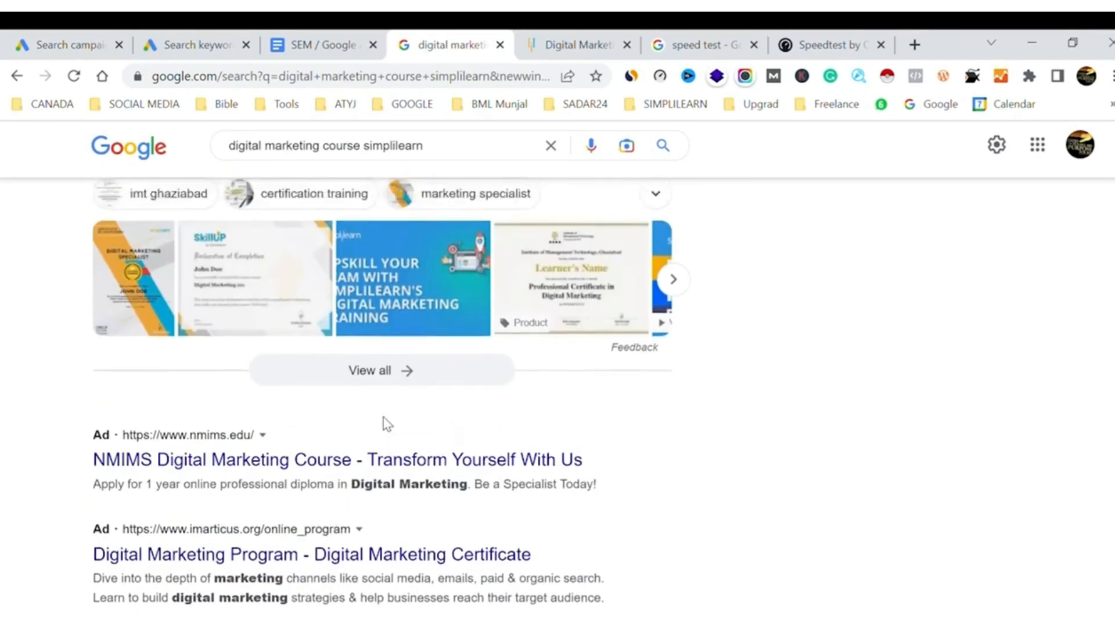
scroll(386, 424, "down", 3)
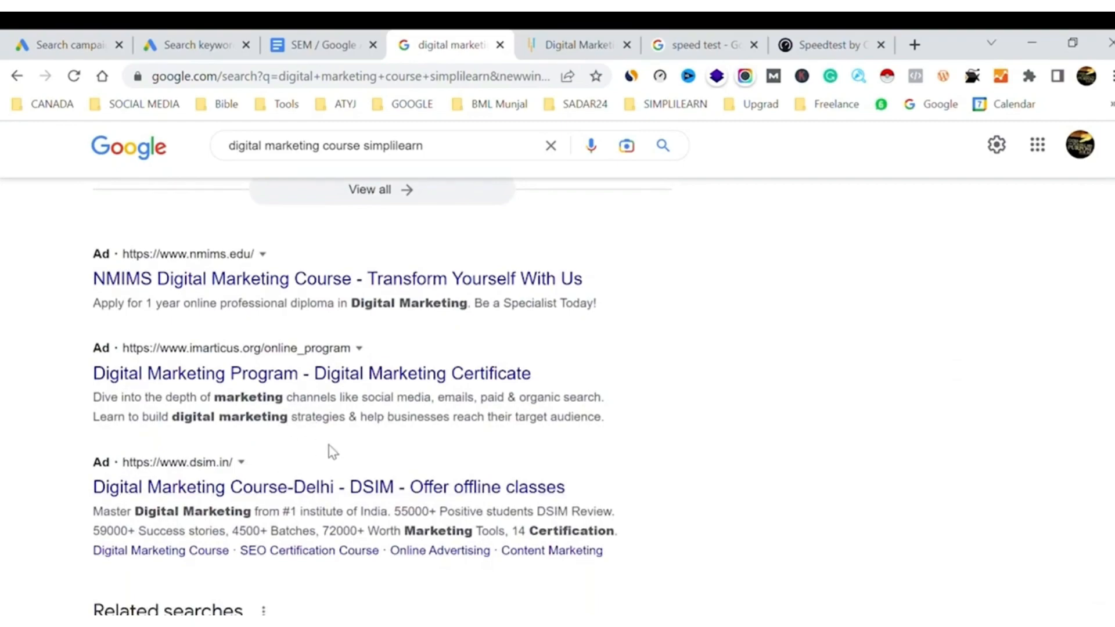
scroll(333, 451, "up", 15)
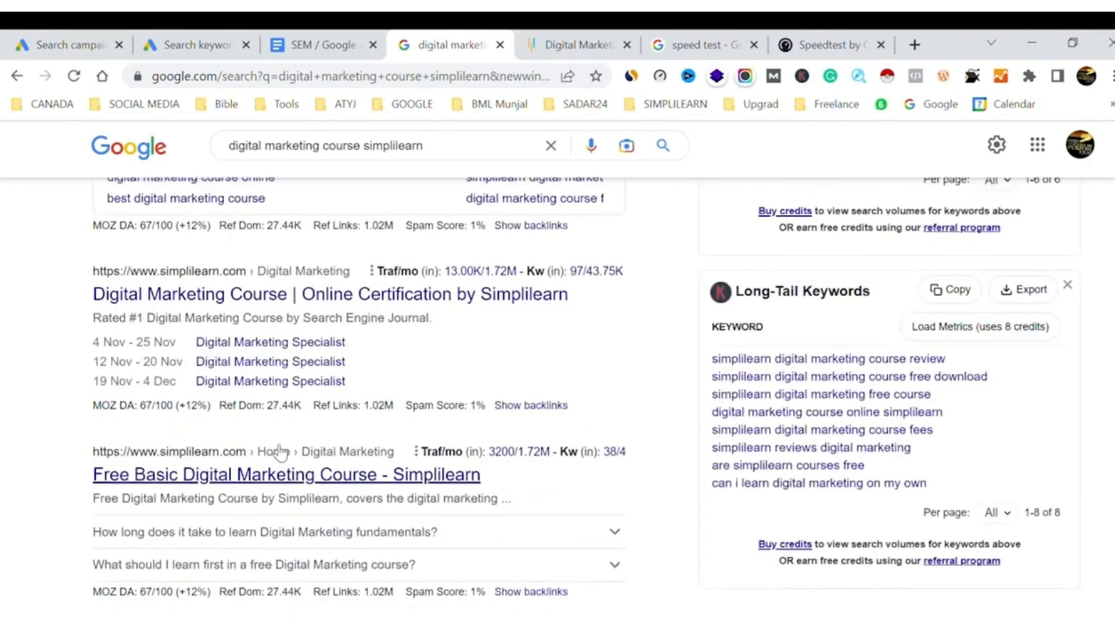
scroll(416, 378, "up", 20)
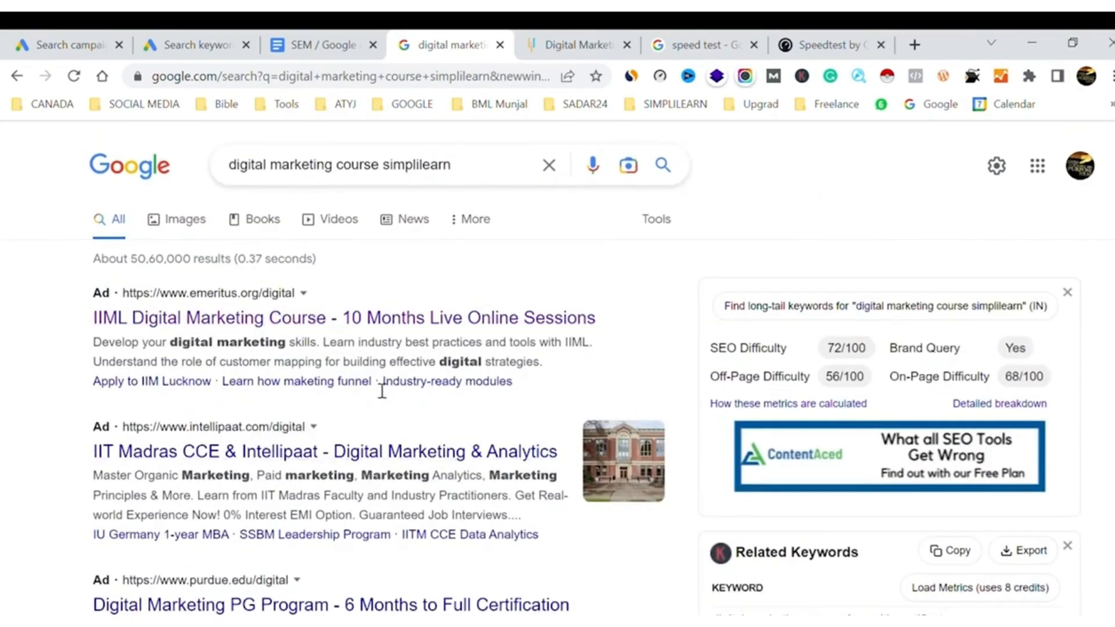
Return to the campaign draft and start a new call asset in the ad's Calls section
left_click(70, 41)
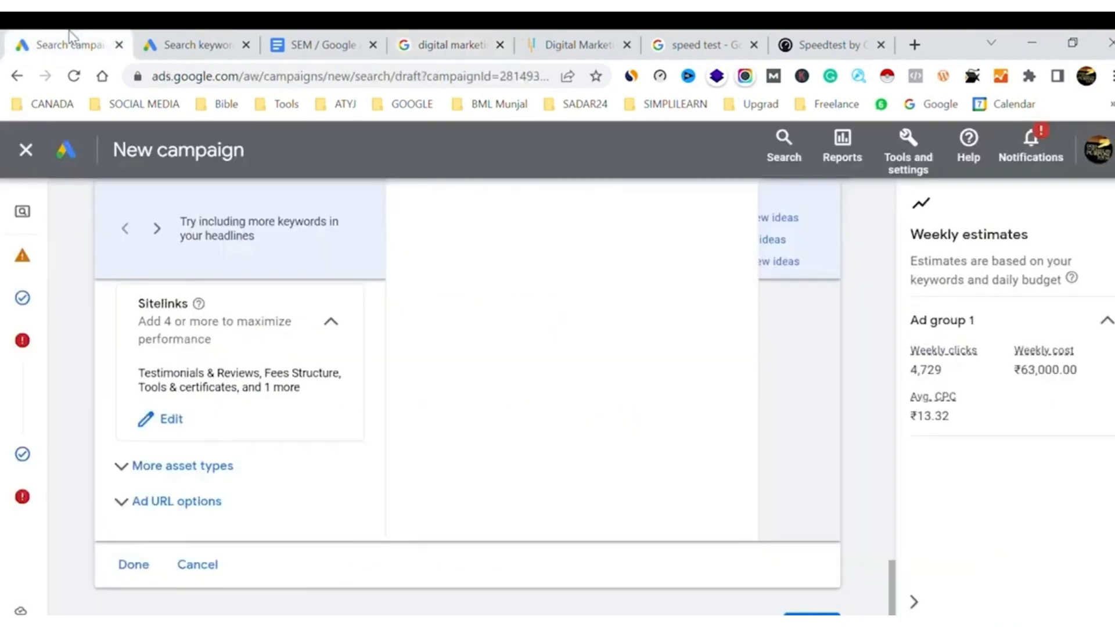
scroll(256, 388, "up", 15)
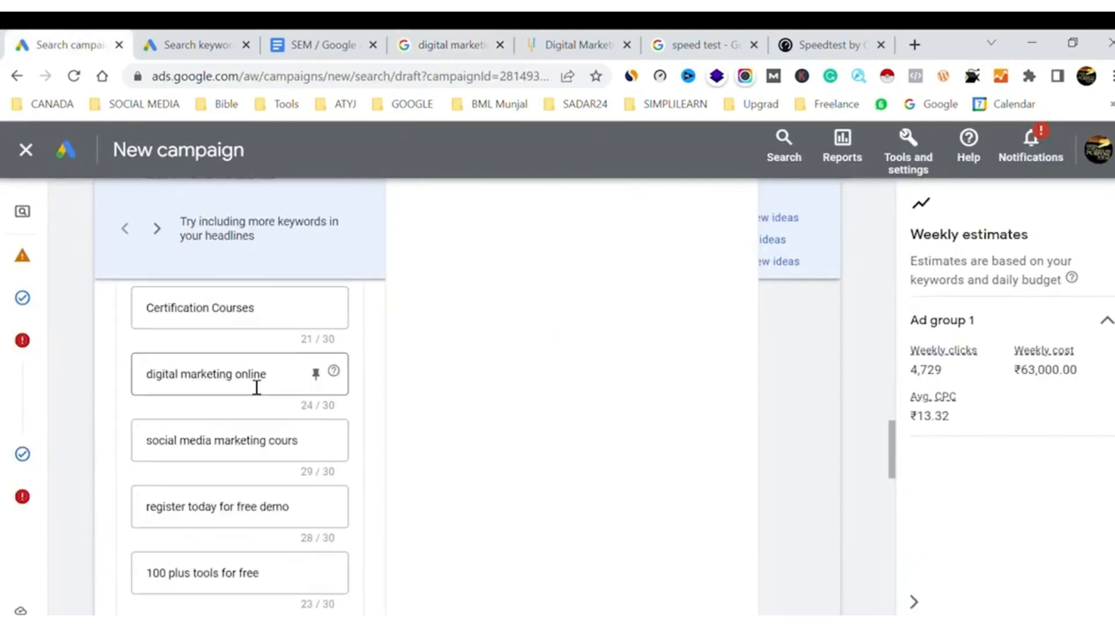
scroll(250, 386, "up", 6)
scroll(249, 387, "down", 5)
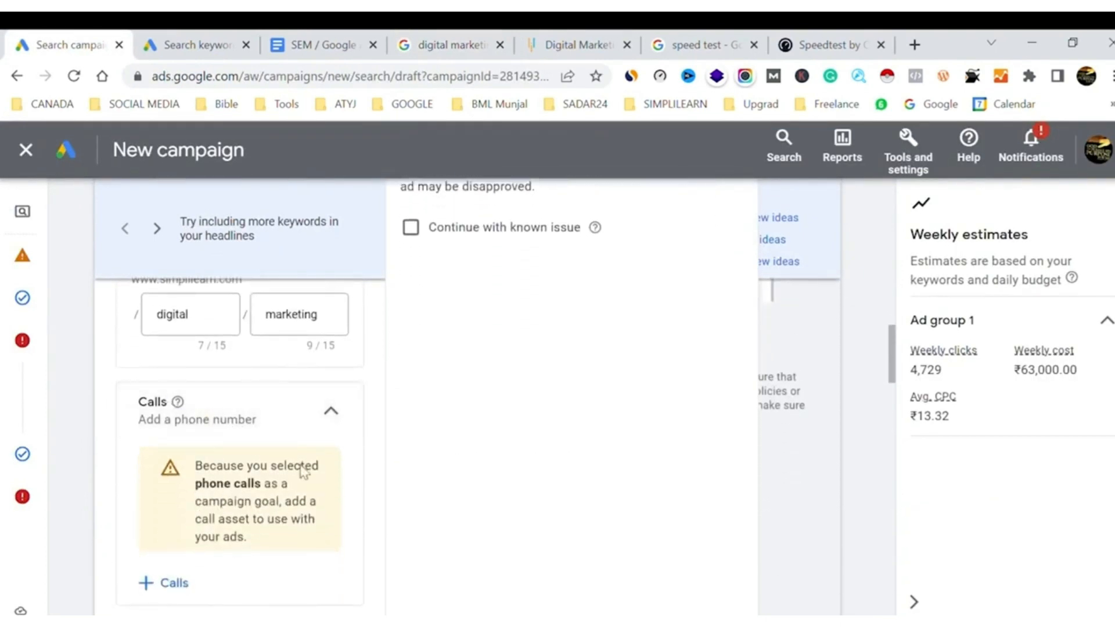
left_click(164, 581)
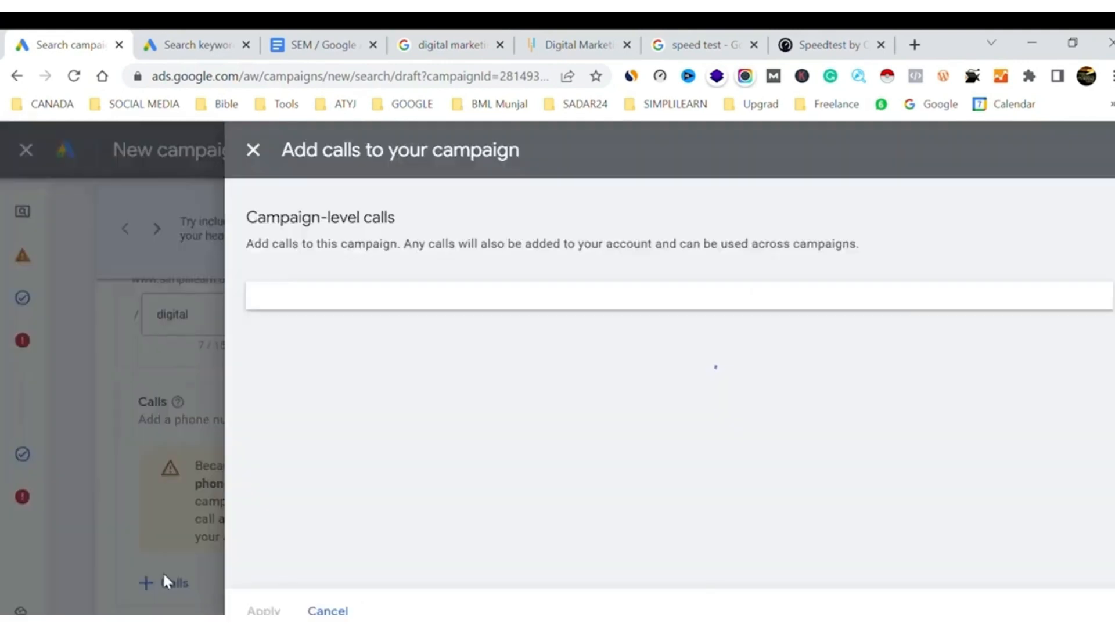
scroll(437, 426, "down", 4)
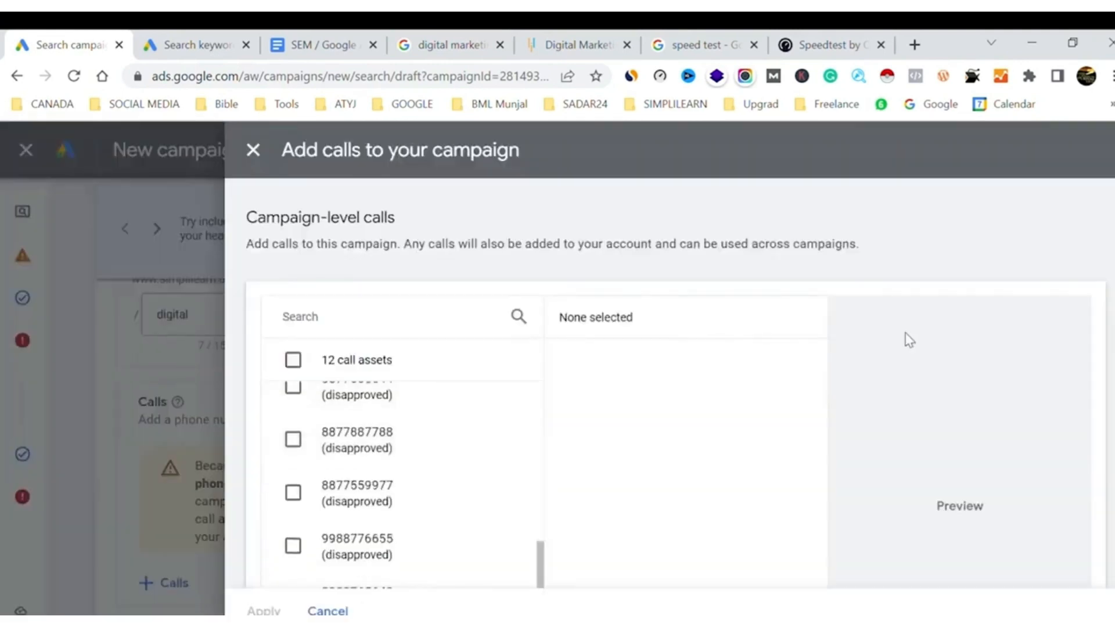
scroll(908, 339, "down", 3)
left_click(336, 543)
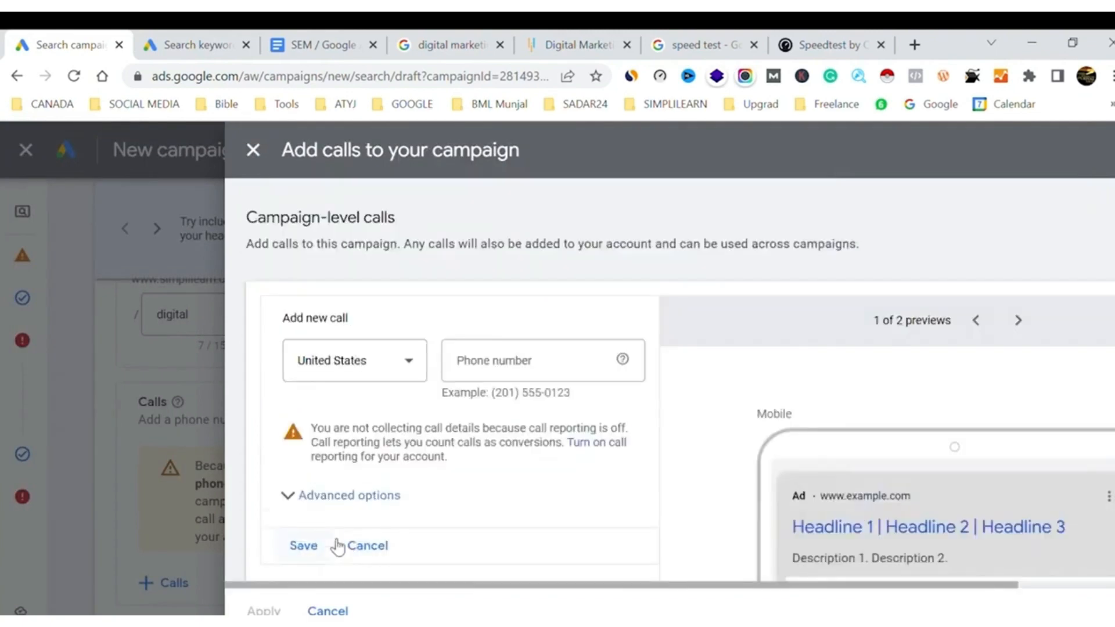
Set the new call asset's country to India and enter the business phone number
left_click(370, 369)
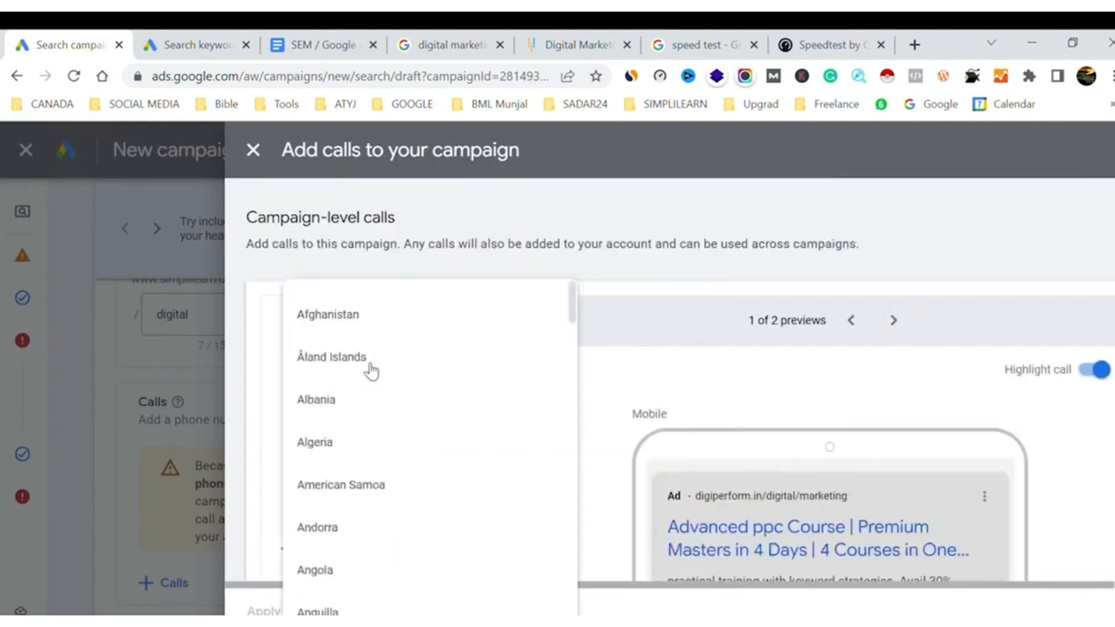
key("i")
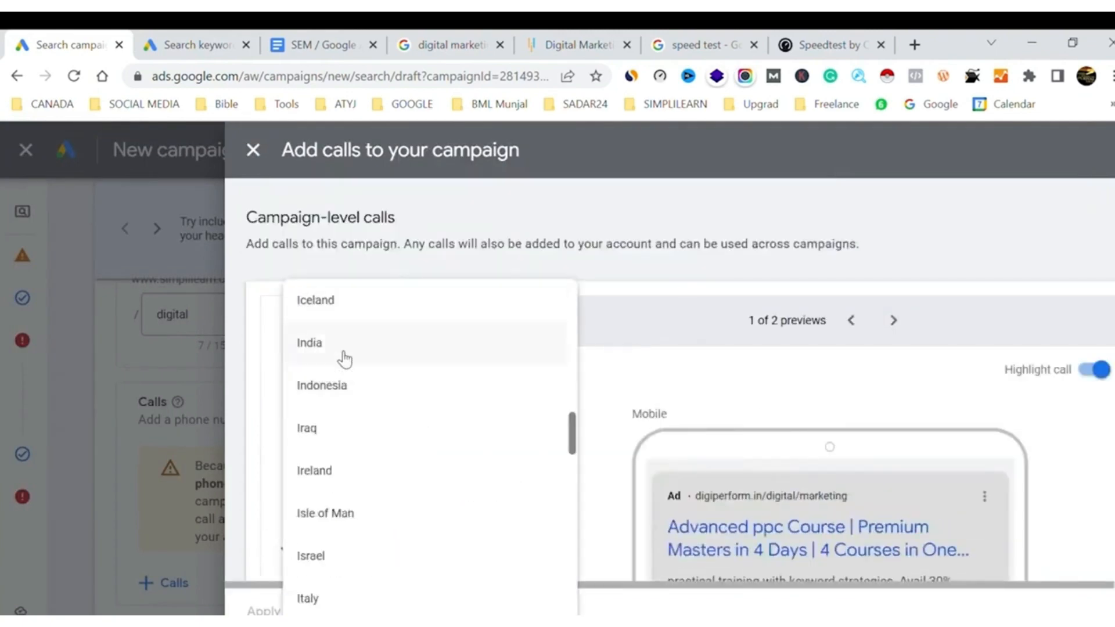
left_click(376, 355)
left_click(486, 366)
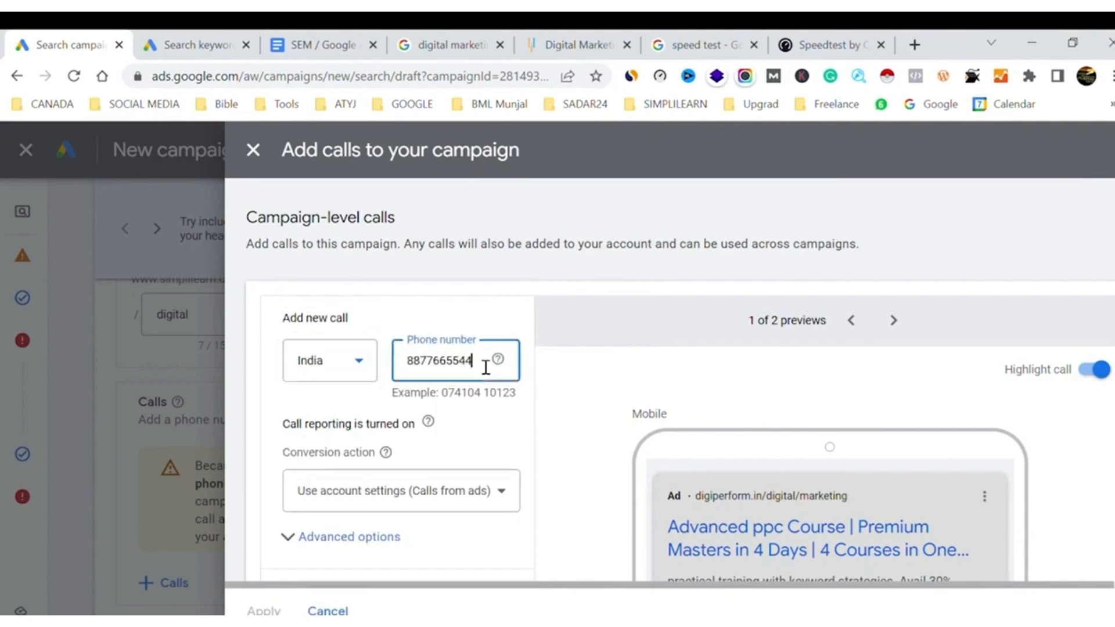
left_click(498, 419)
Save the new call asset and apply it to the campaign
scroll(498, 418, "down", 3)
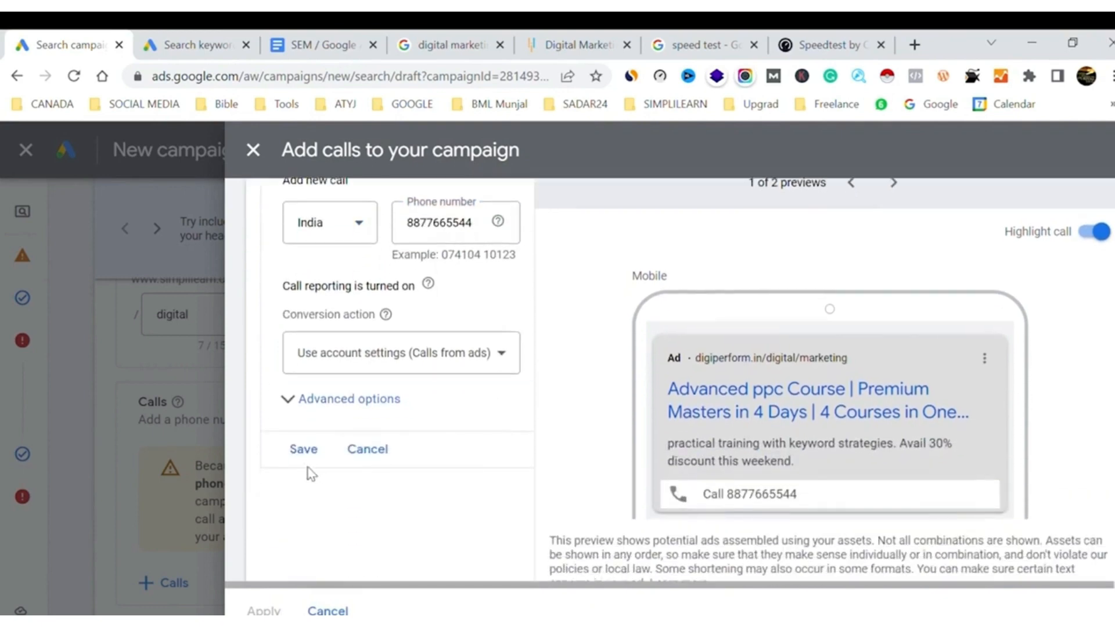
left_click(305, 449)
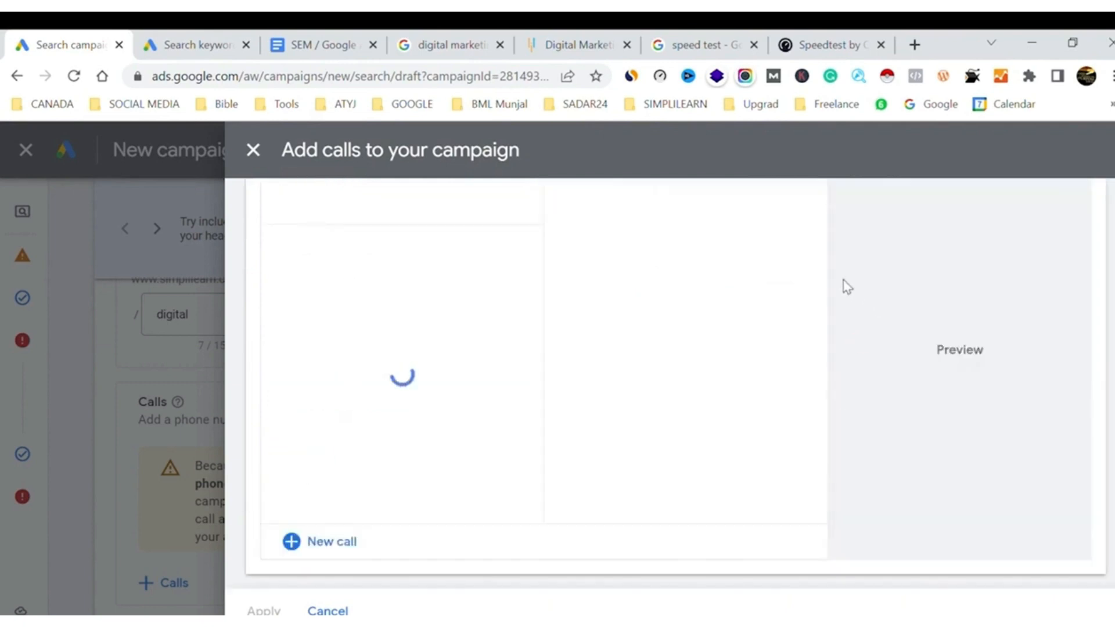
left_click(264, 607)
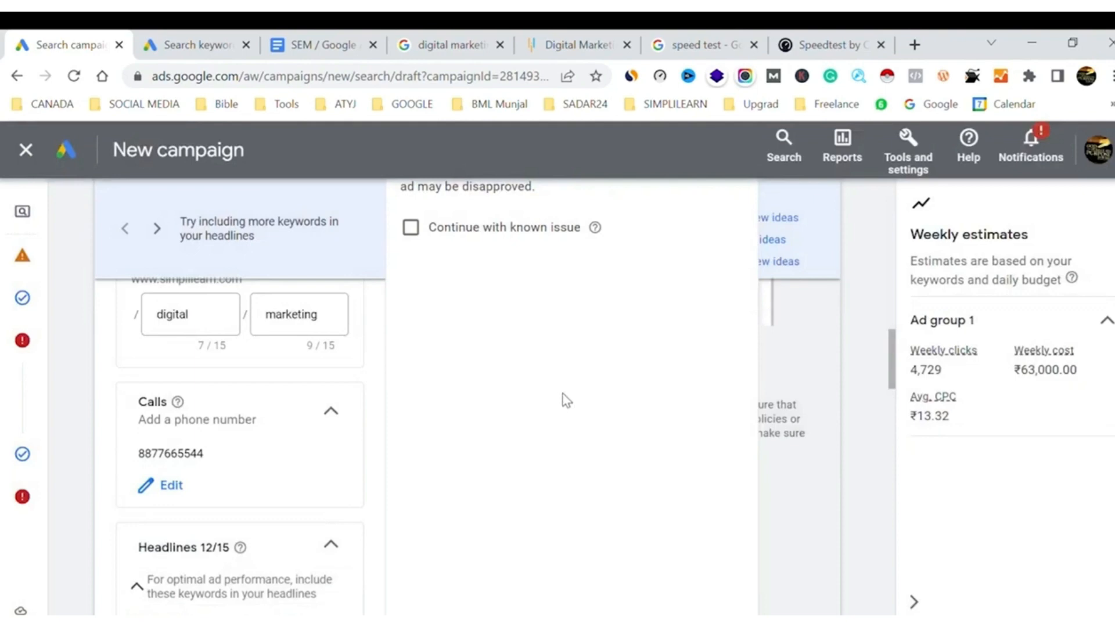
scroll(575, 426, "up", 6)
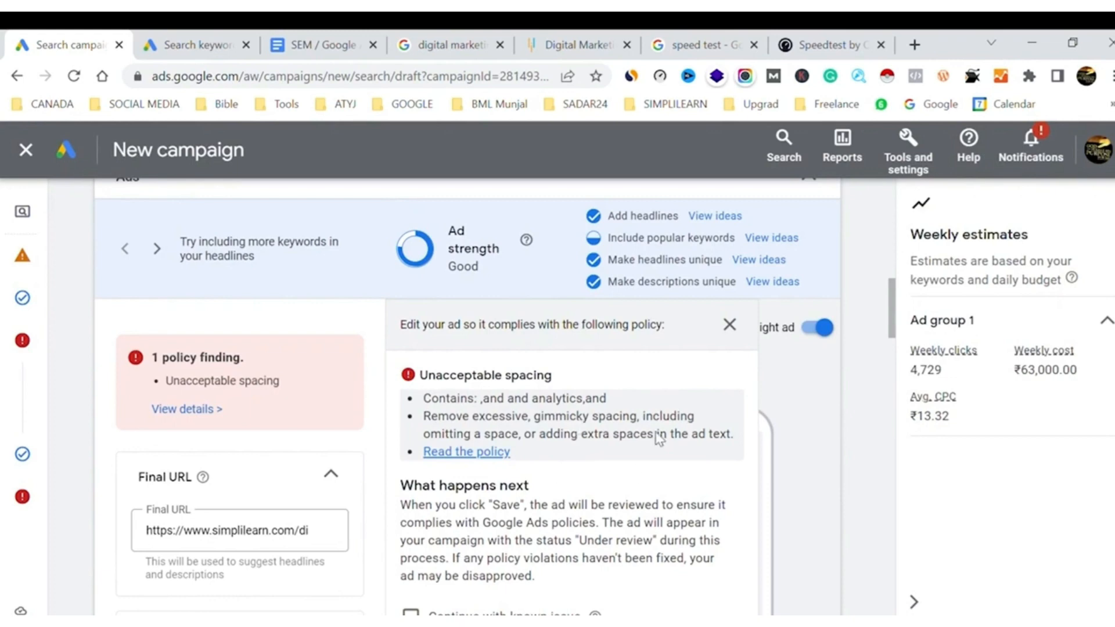
Finish the current ad edit and reopen the simplilearn.com ad flagged for unacceptable spacing
scroll(569, 512, "down", 15)
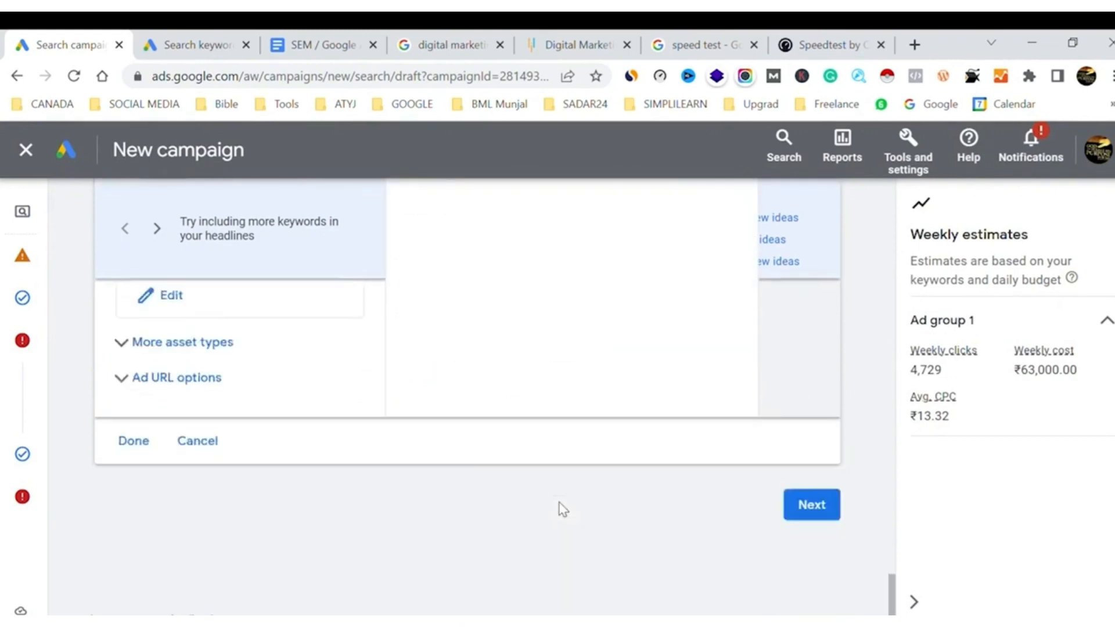
left_click(147, 447)
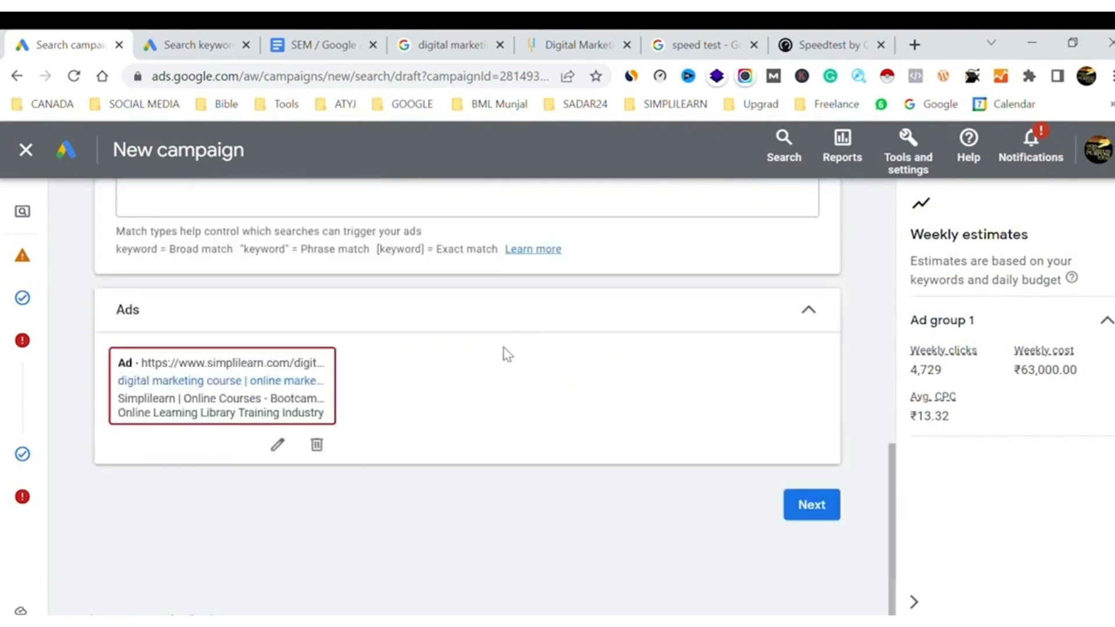
left_click(277, 445)
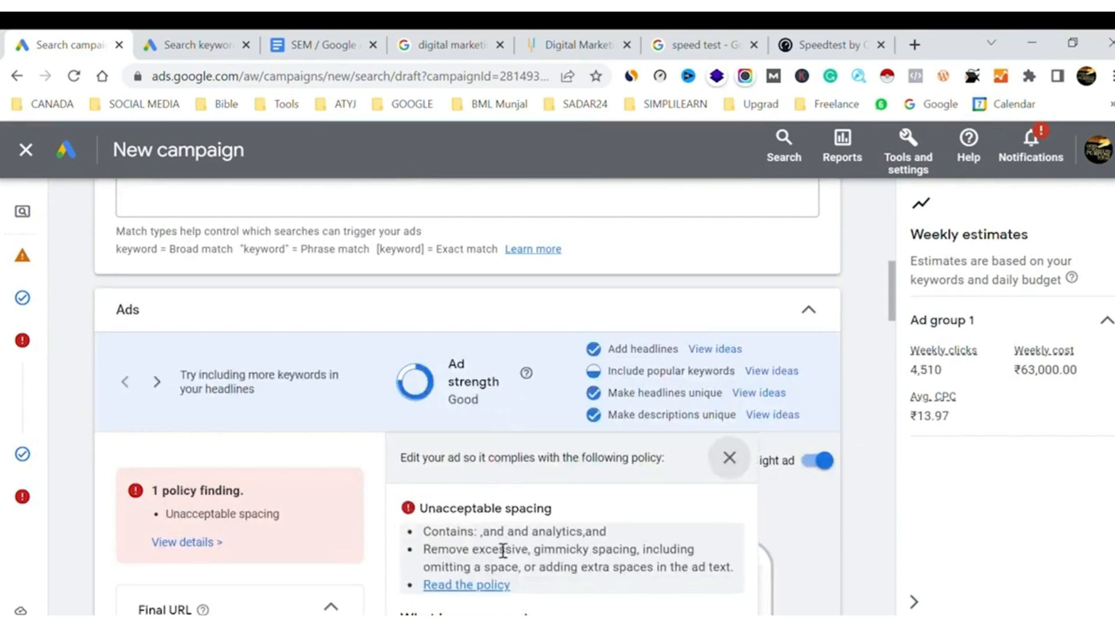
Clear the ad's fourth description about SEO, social media marketing and PPC skills, and finish editing the ad
scroll(616, 556, "down", 3)
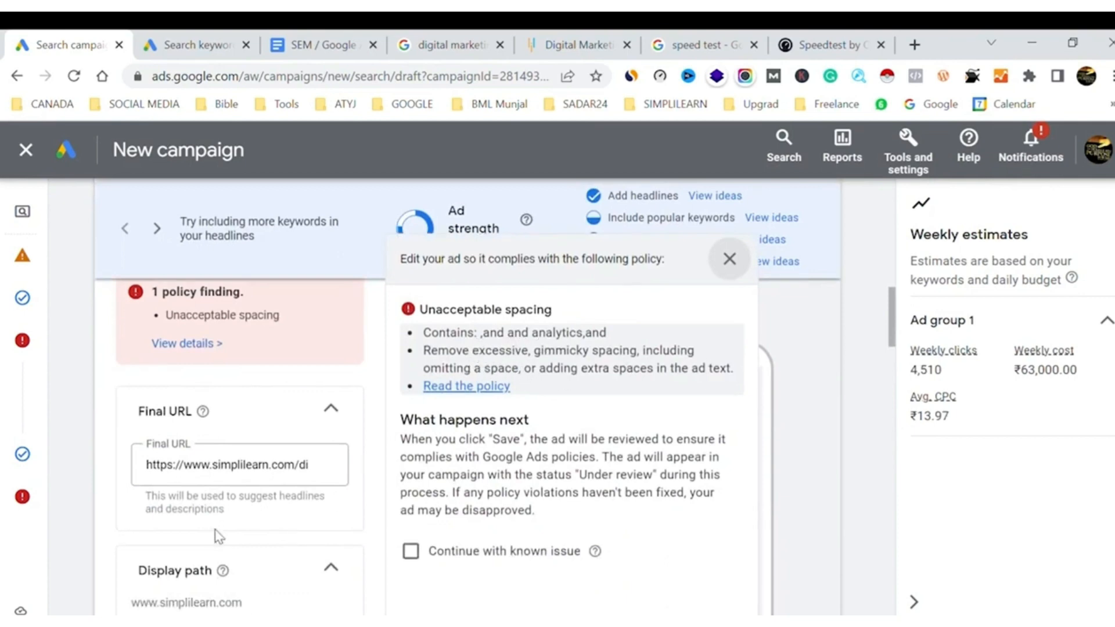
scroll(219, 537, "down", 10)
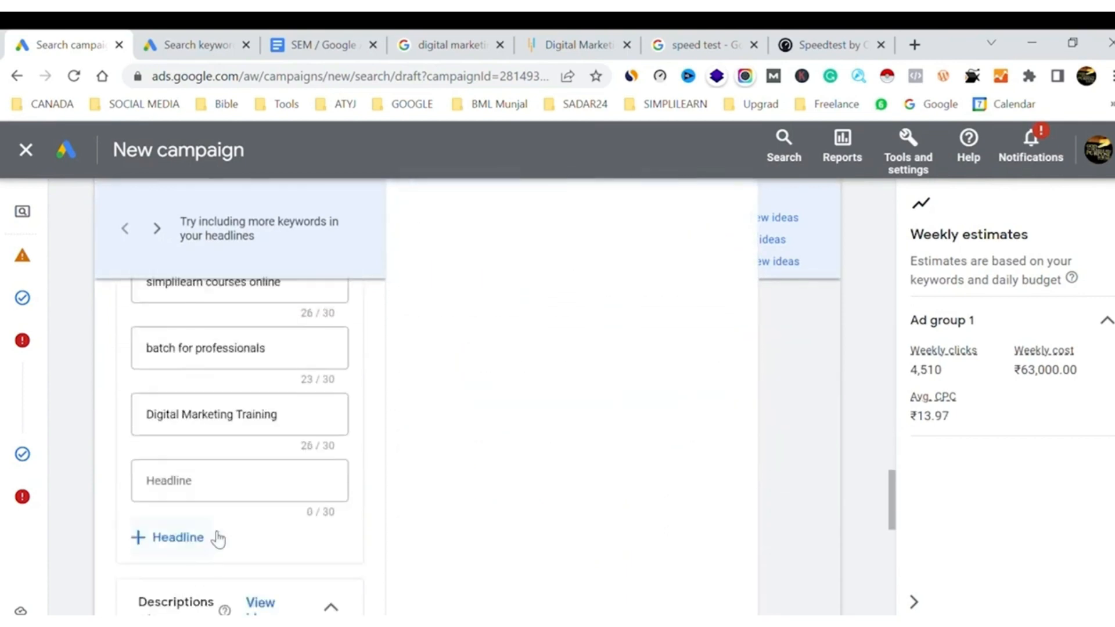
scroll(218, 539, "down", 5)
scroll(219, 539, "up", 3)
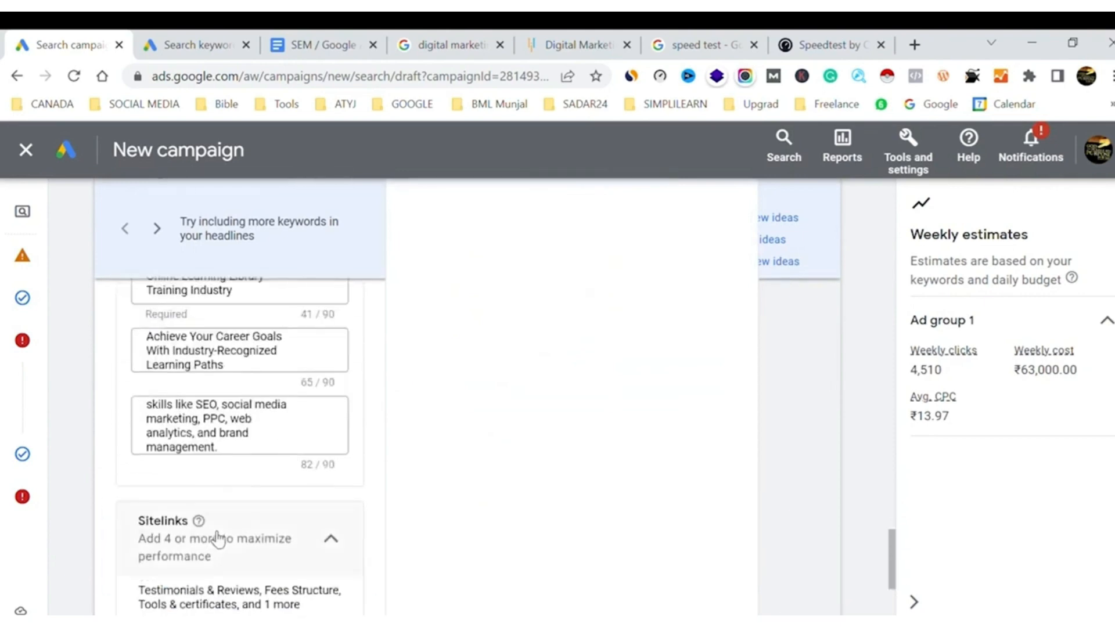
scroll(214, 536, "down", 5)
scroll(215, 536, "up", 4)
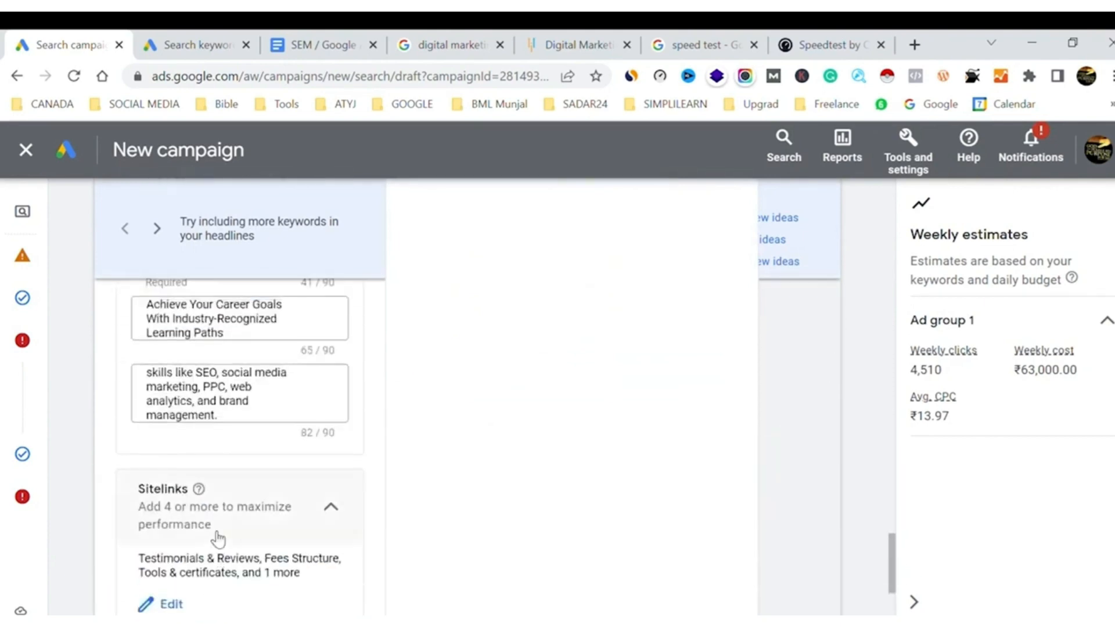
scroll(218, 539, "up", 2)
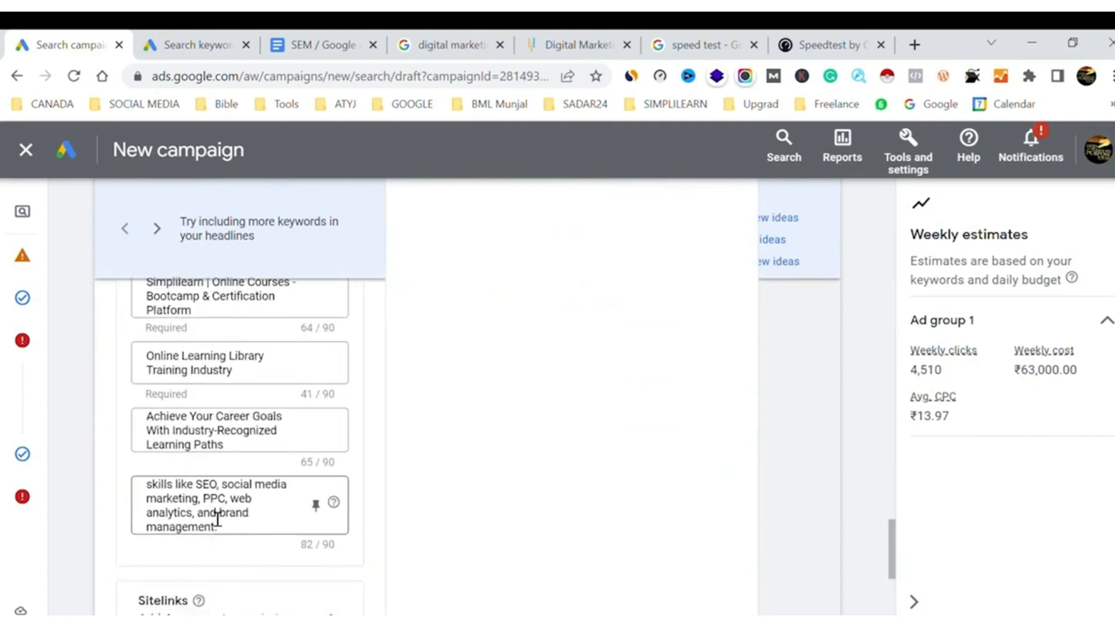
left_click(205, 518)
key("ctrl+a")
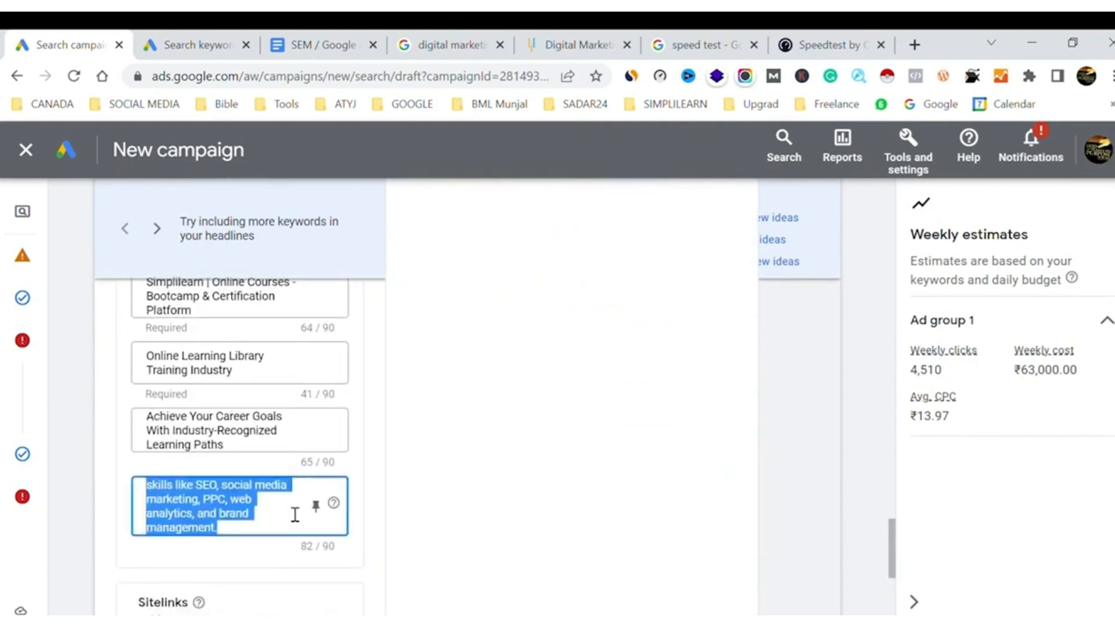
key("BackSpace")
left_click(514, 465)
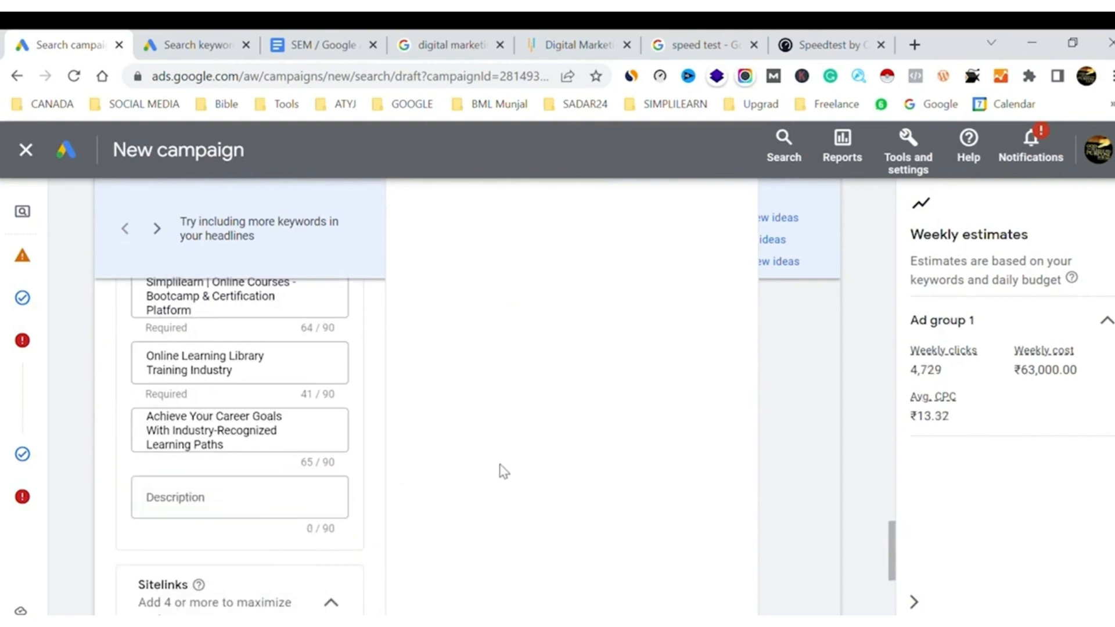
scroll(228, 547, "down", 8)
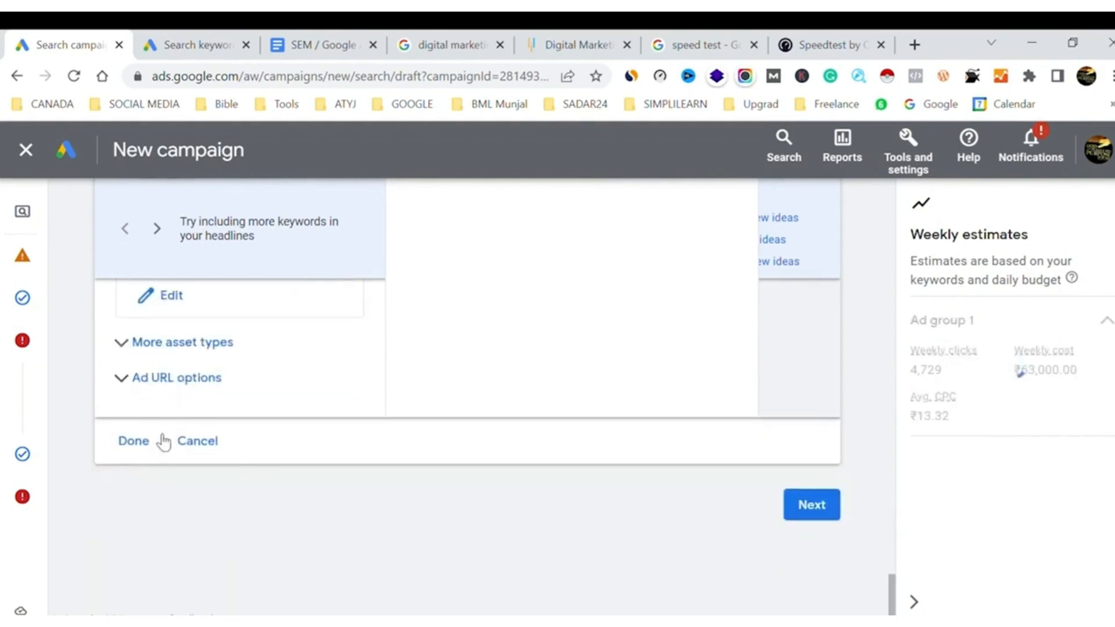
left_click(135, 444)
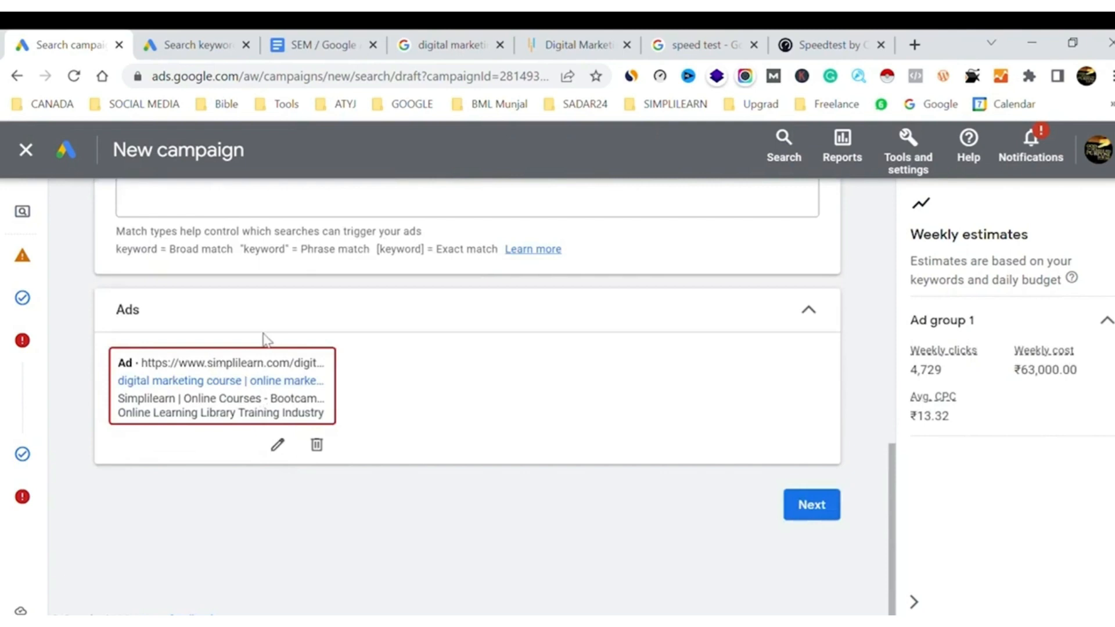
Proceed through the budget stage to the campaign review, keeping the custom daily budget of ₹9,000.00
left_click(824, 510)
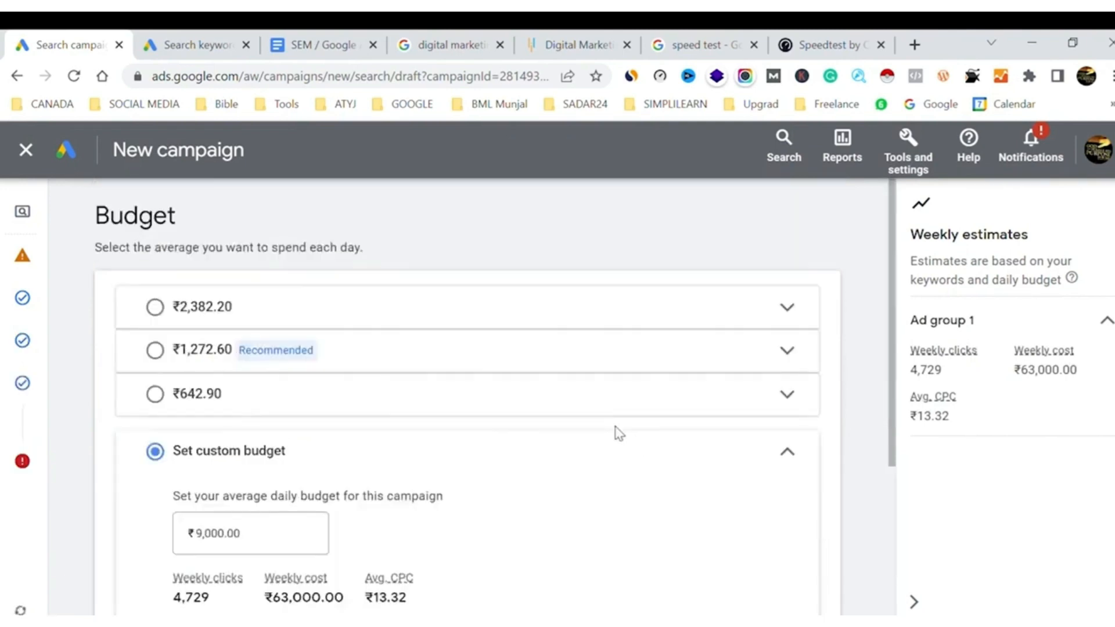
scroll(834, 398, "down", 5)
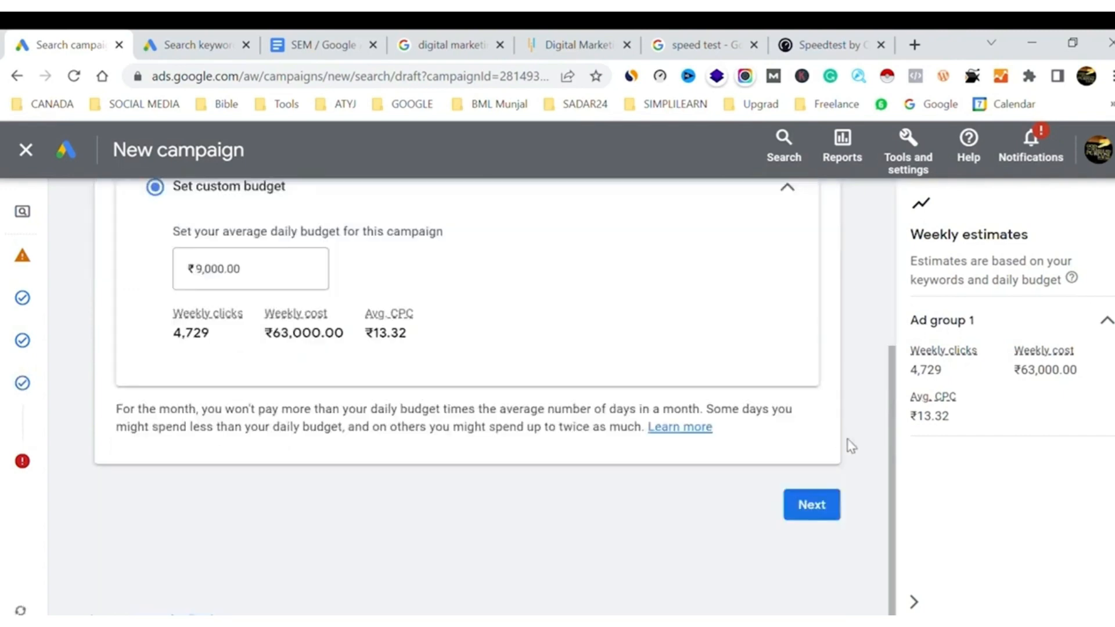
left_click(827, 509)
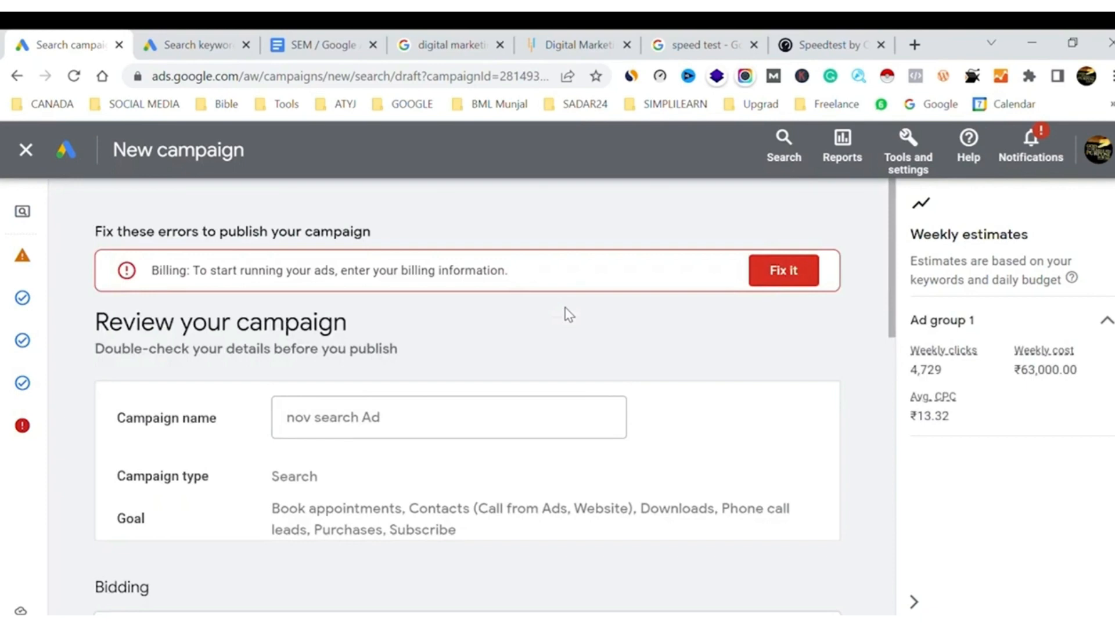
Publish the nov search Ad campaign despite the missing billing information and dismiss the billing and campaign-ending notices
scroll(764, 331, "down", 10)
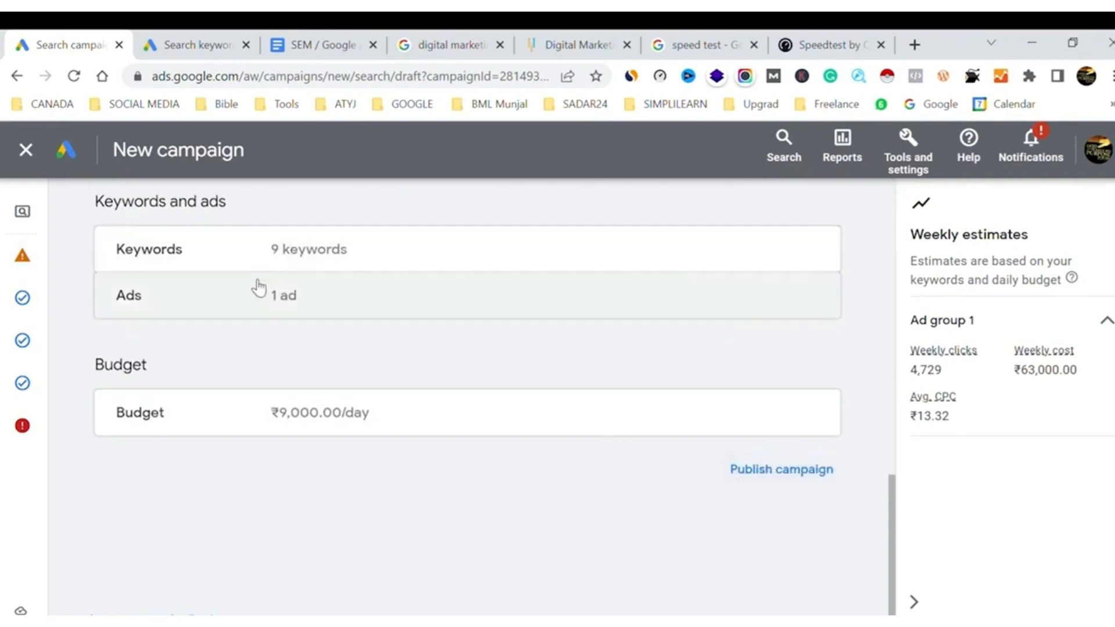
left_click(775, 474)
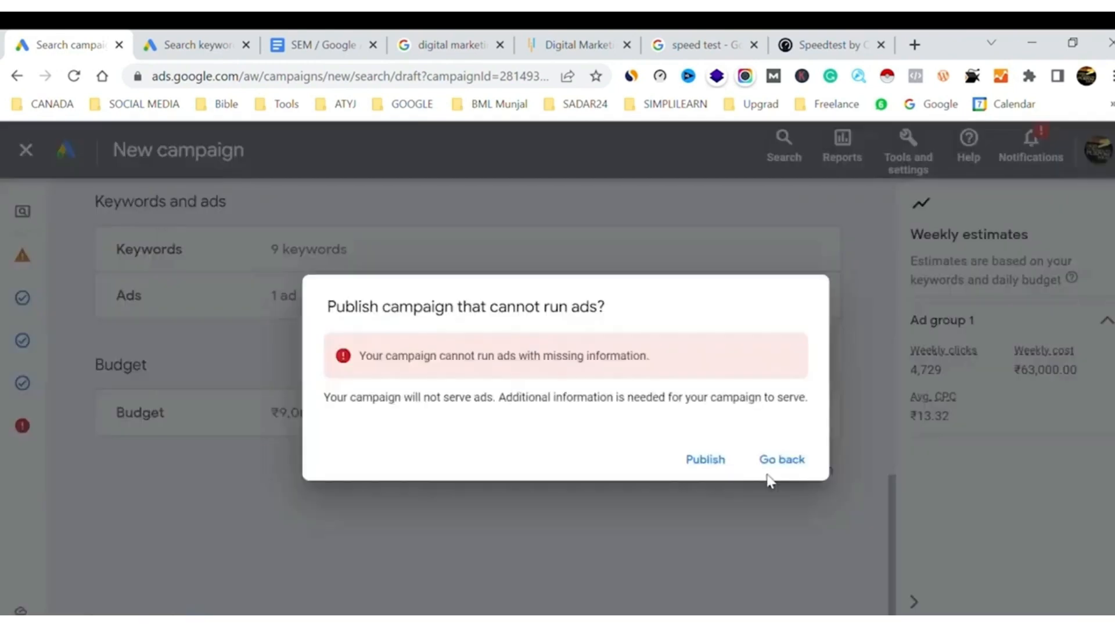
left_click(711, 460)
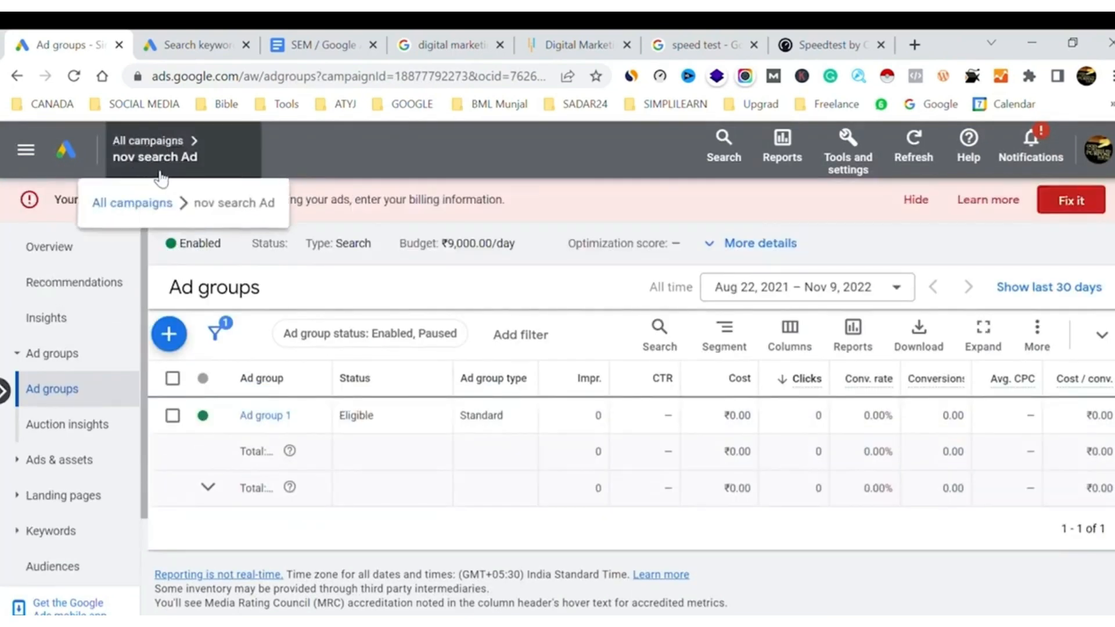
left_click(918, 201)
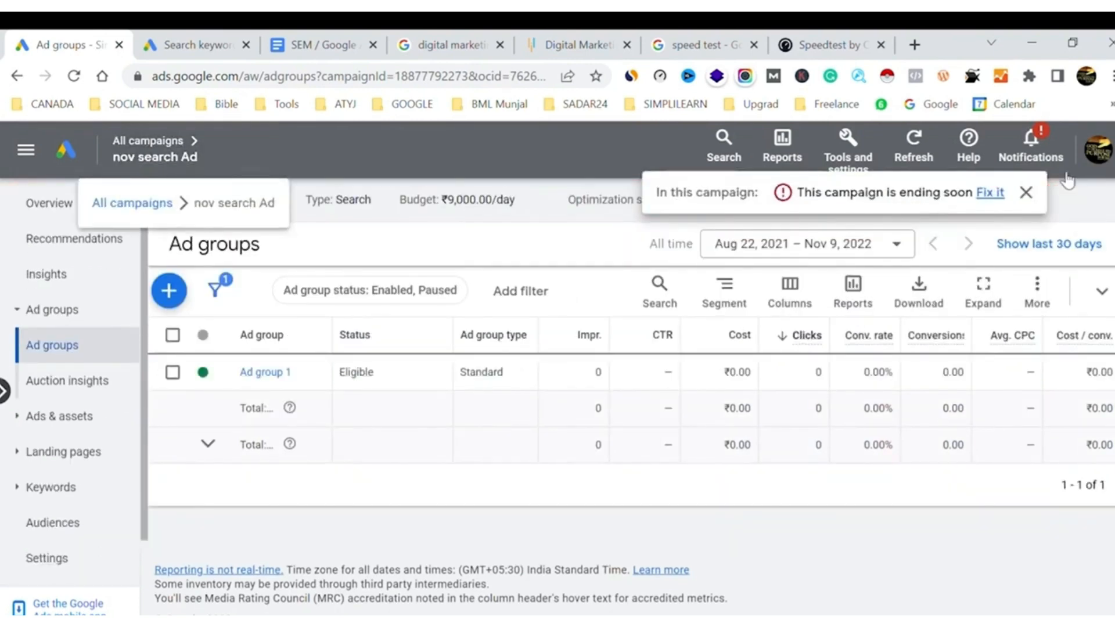
left_click(1027, 193)
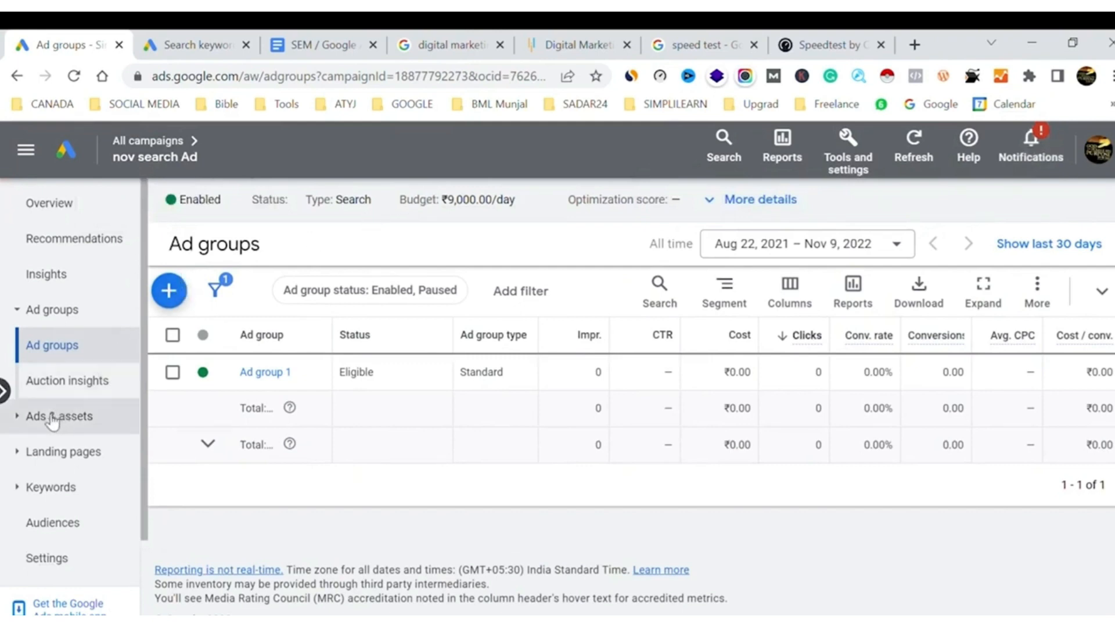
Open Ad group 1 and look through its search keywords, recommendations and ads
left_click(264, 374)
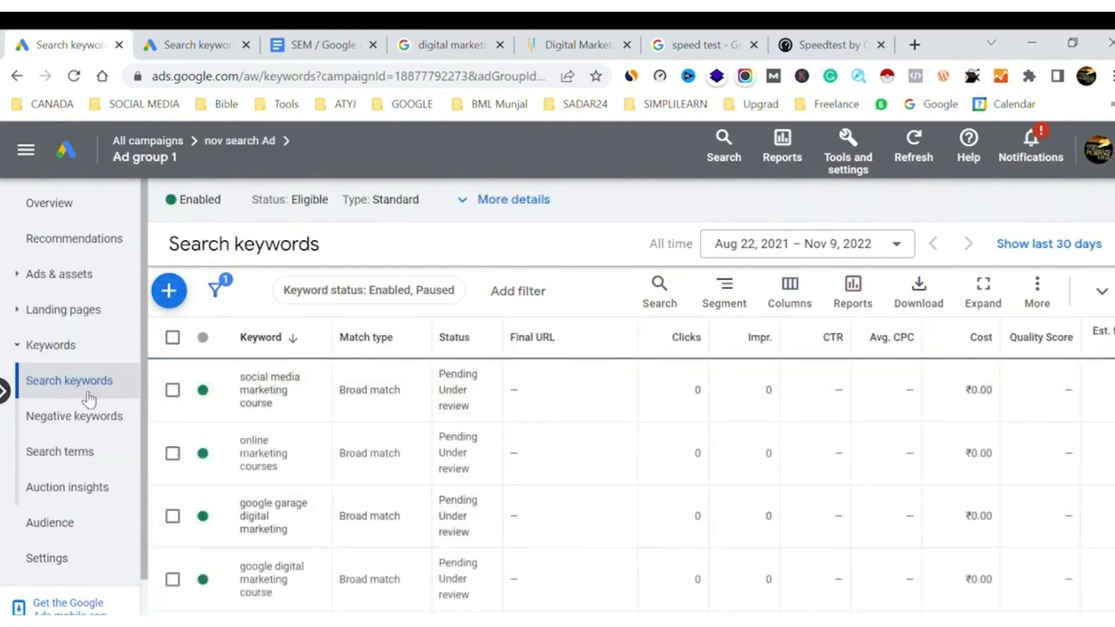
left_click(29, 281)
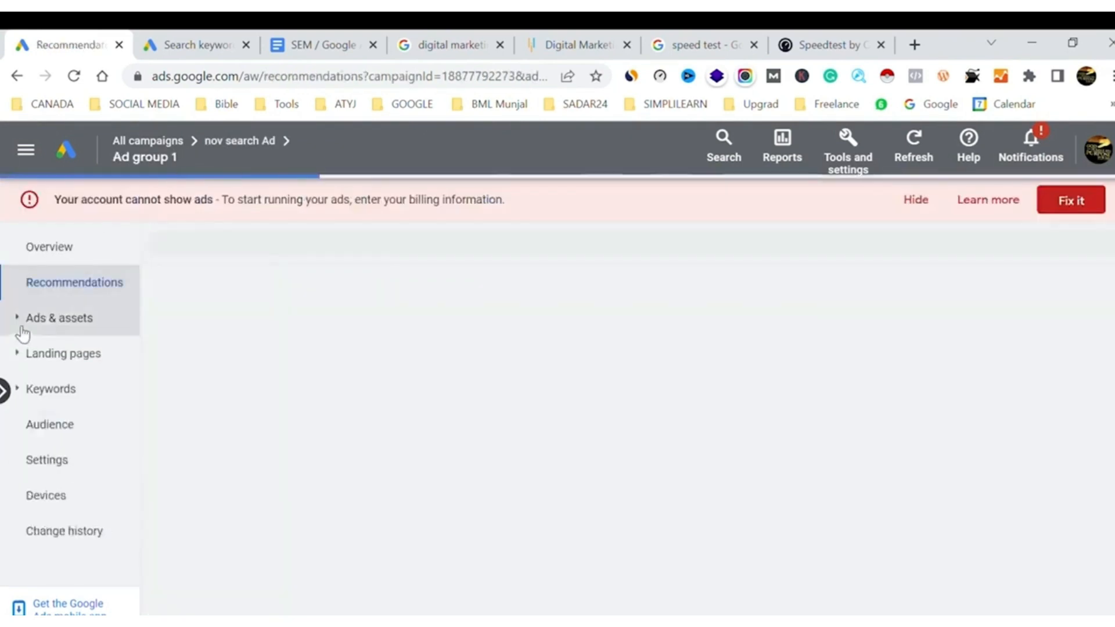
left_click(22, 329)
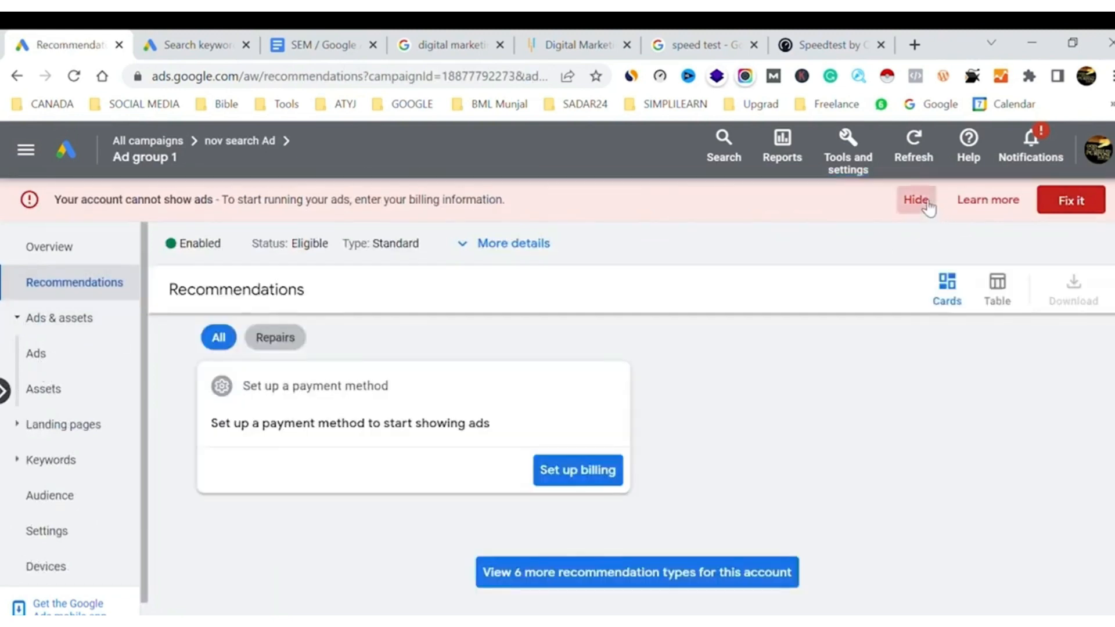
left_click(928, 206)
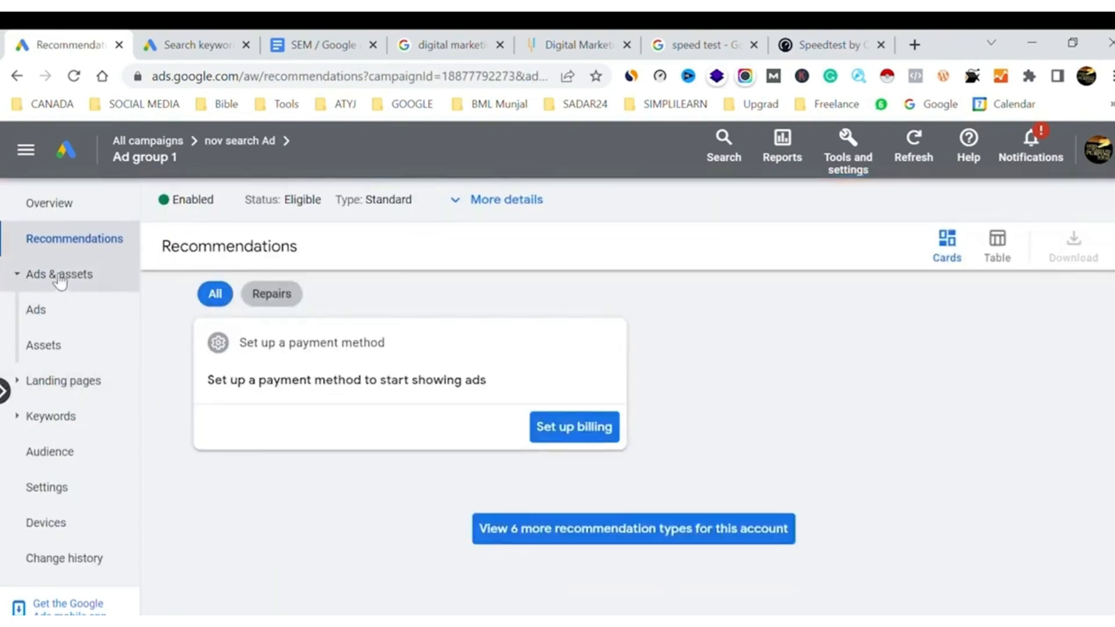
left_click(44, 309)
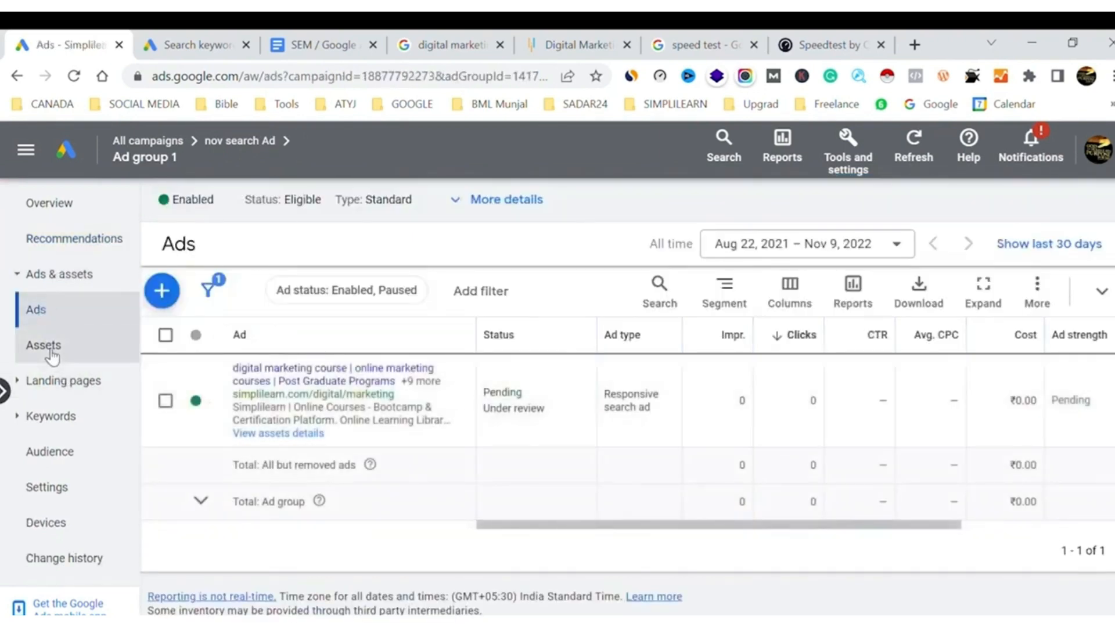
Open the ad group's assets in the Associations view and review the sitelink and call assets
left_click(51, 351)
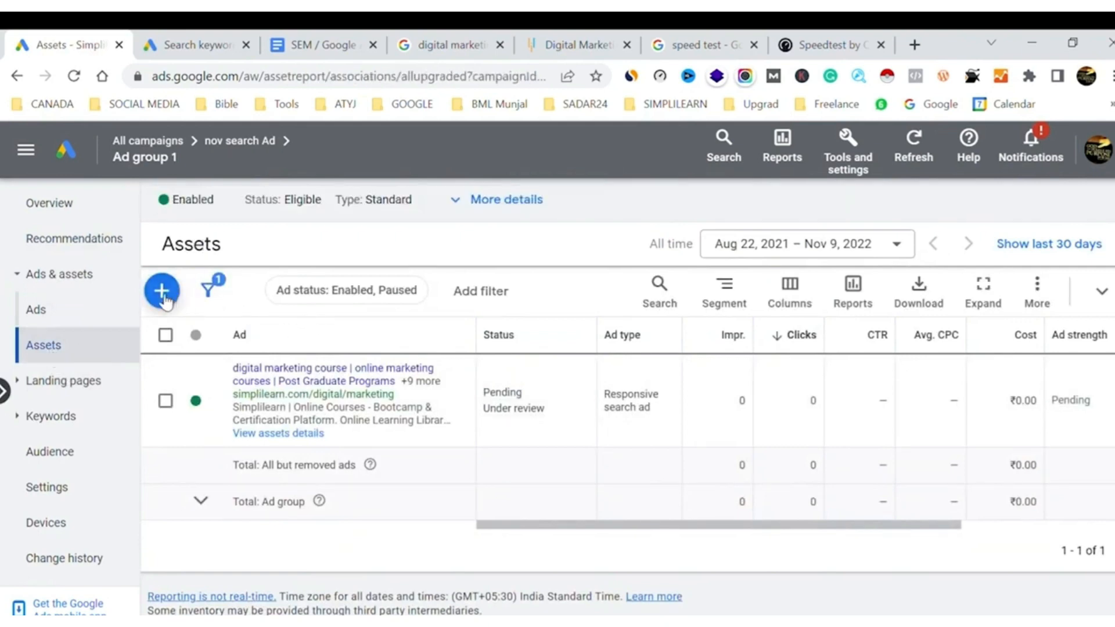
left_click(166, 302)
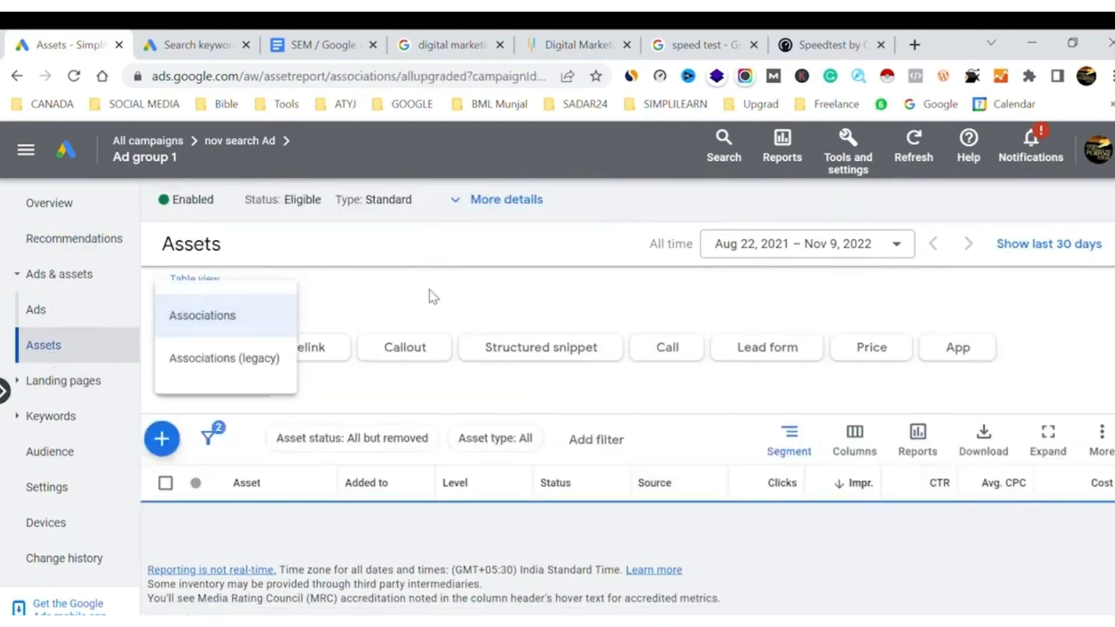
left_click(433, 296)
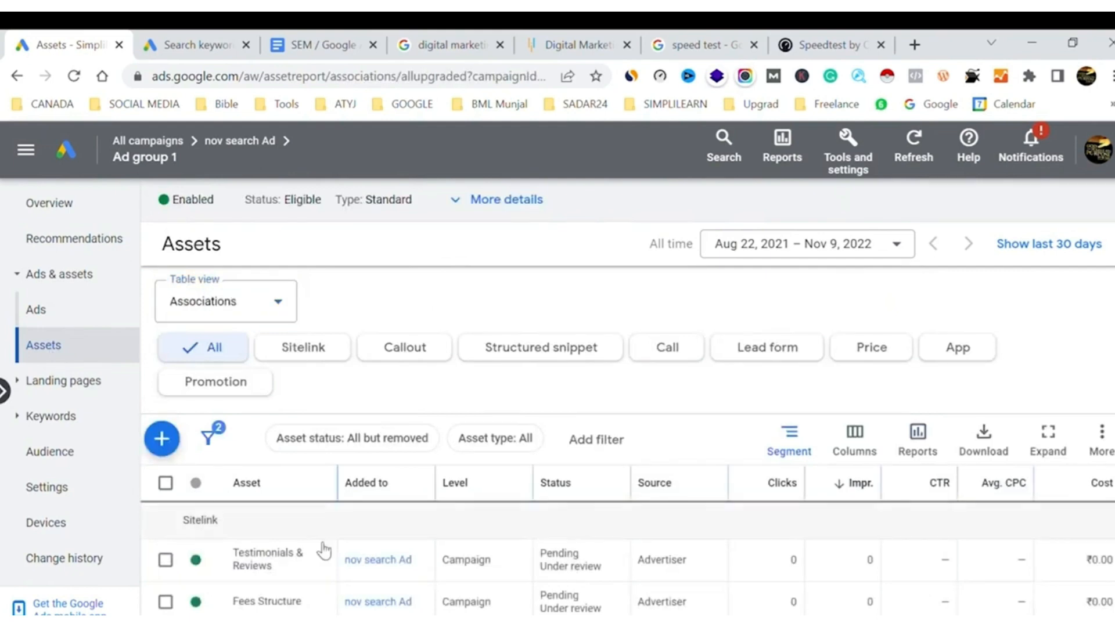
scroll(328, 551, "down", 3)
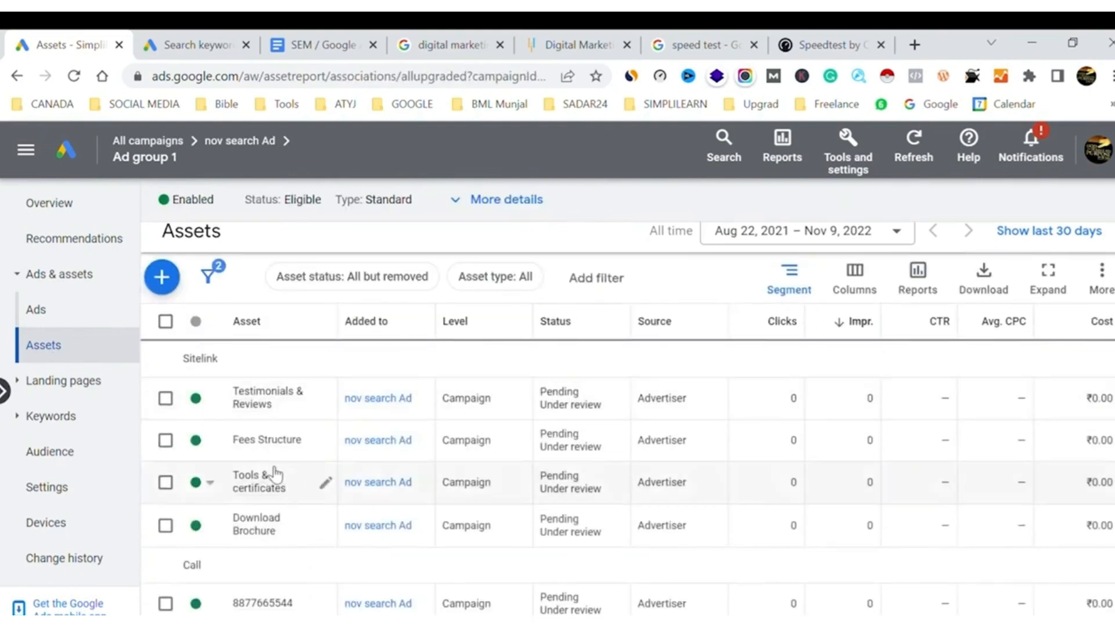
scroll(319, 603, "down", 2)
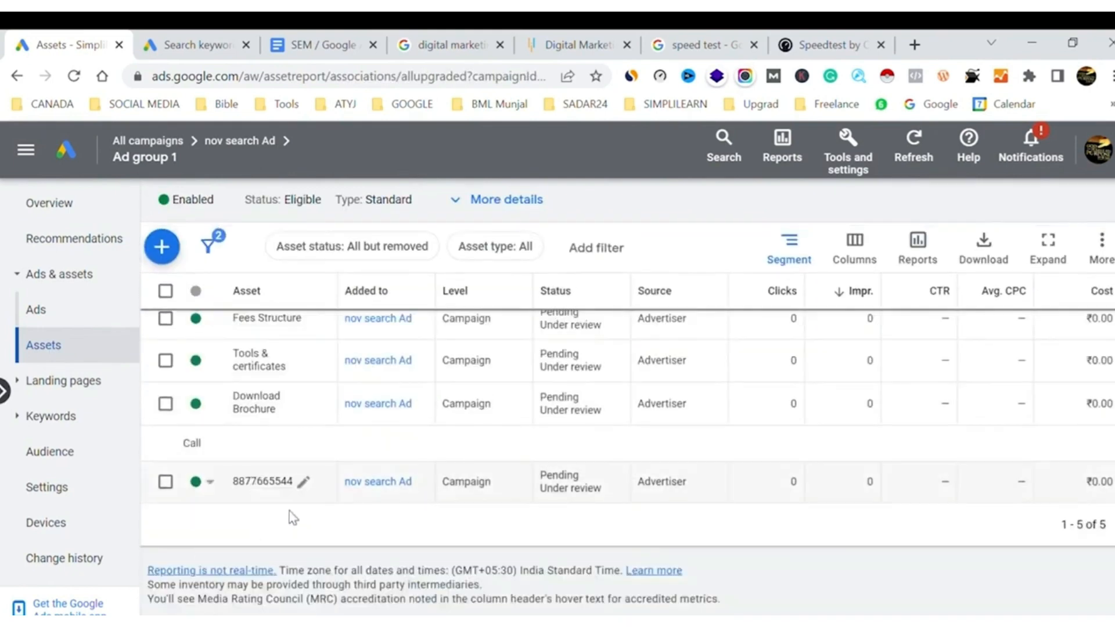
scroll(250, 494, "up", 4)
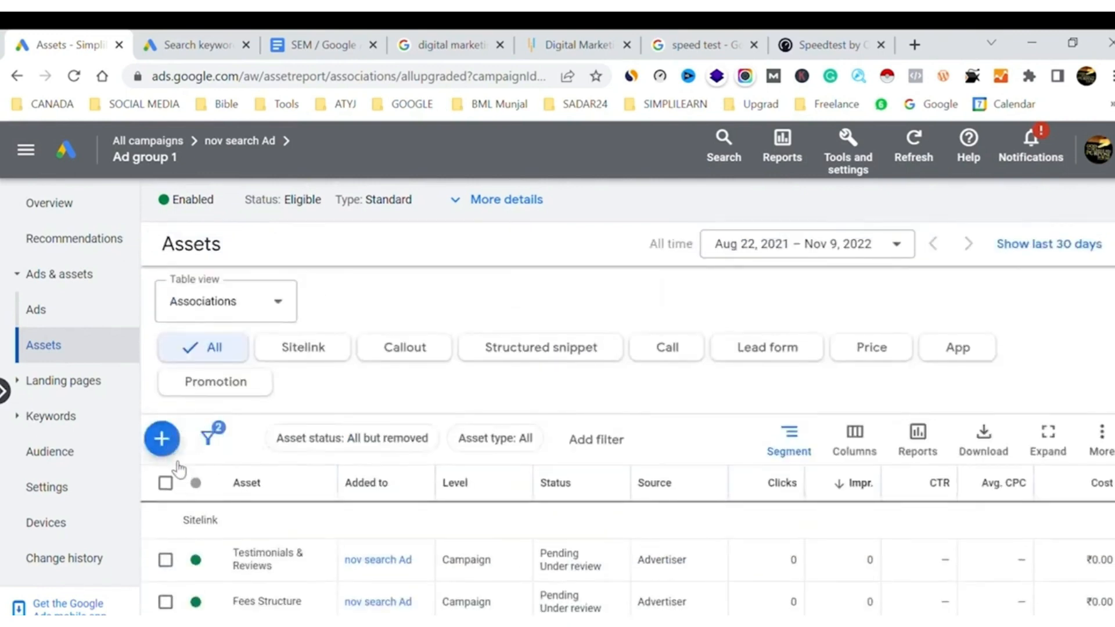
Review the asset types available to add and examine the new call asset form for Ad group 1 without saving it
left_click(165, 440)
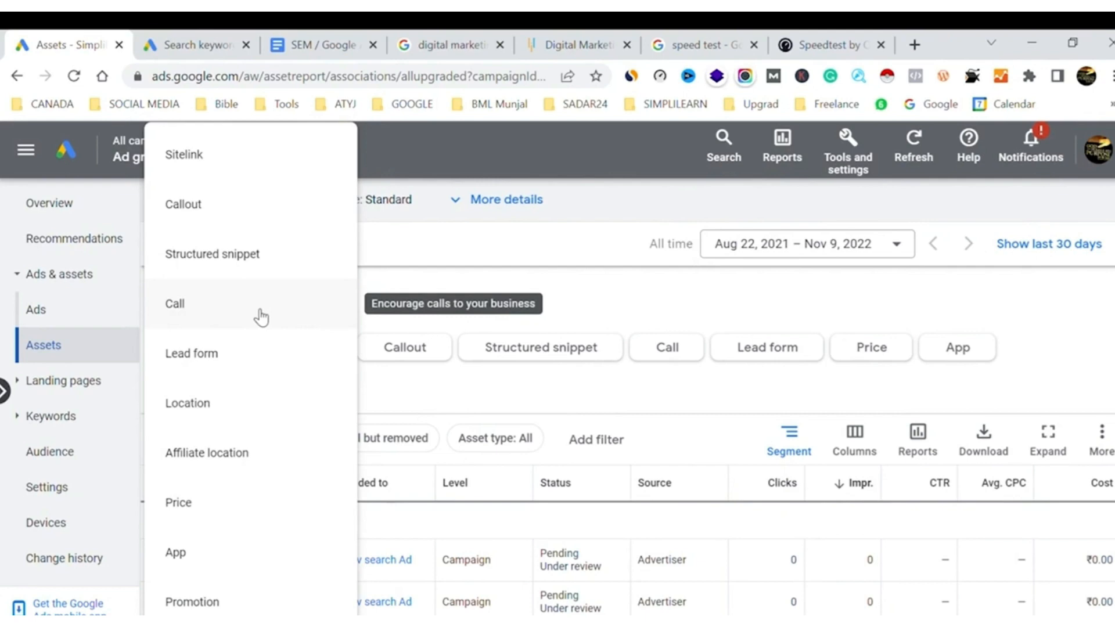
left_click(465, 260)
left_click(162, 438)
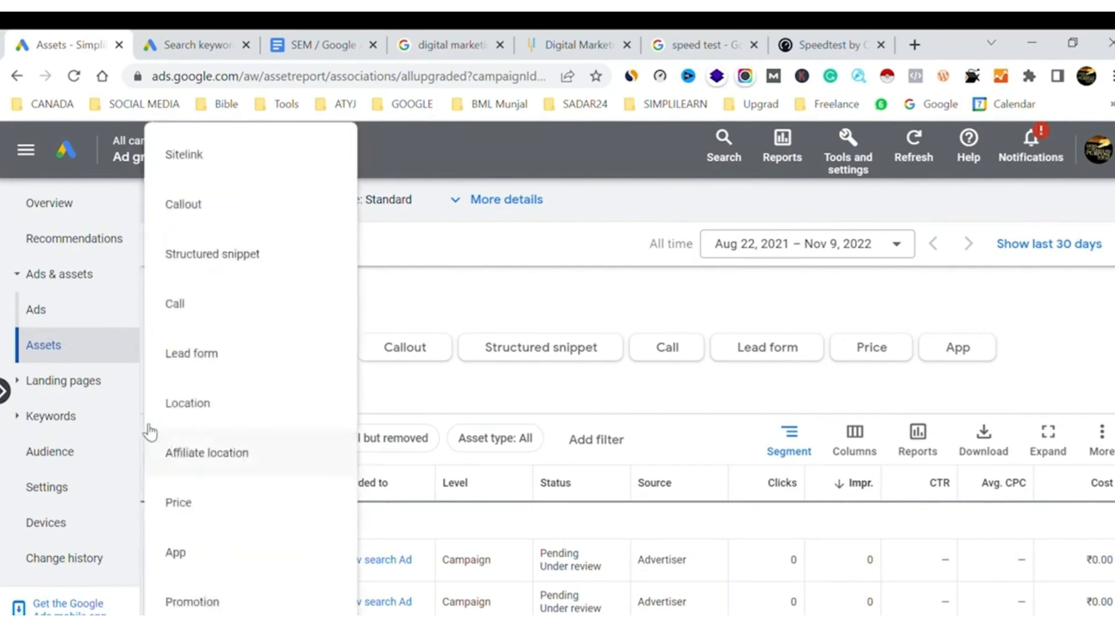
left_click(225, 307)
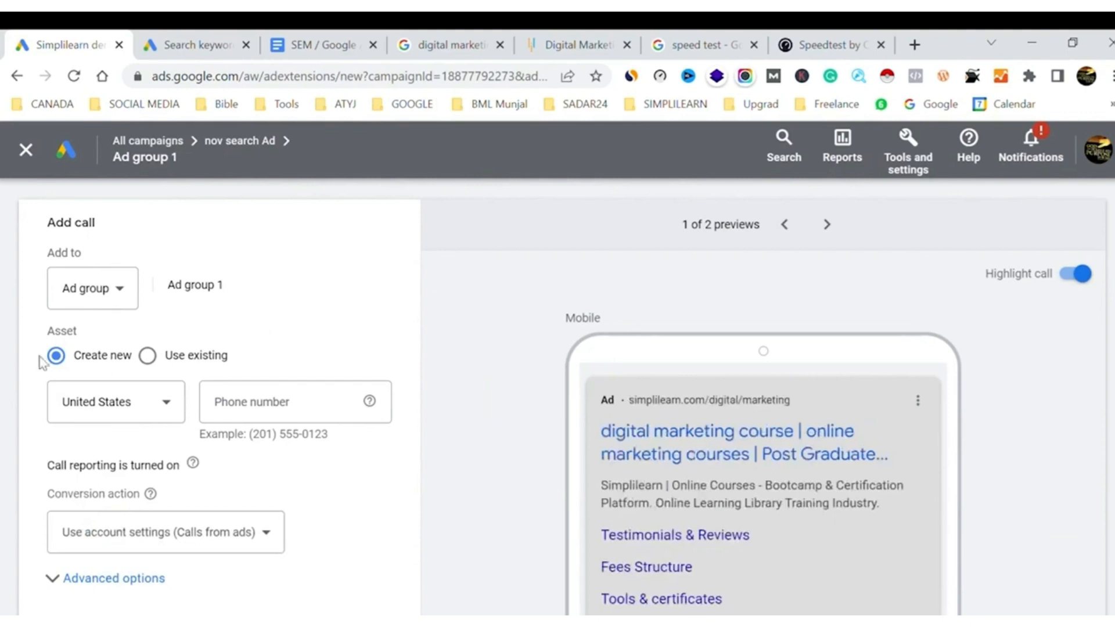
scroll(343, 292, "down", 4)
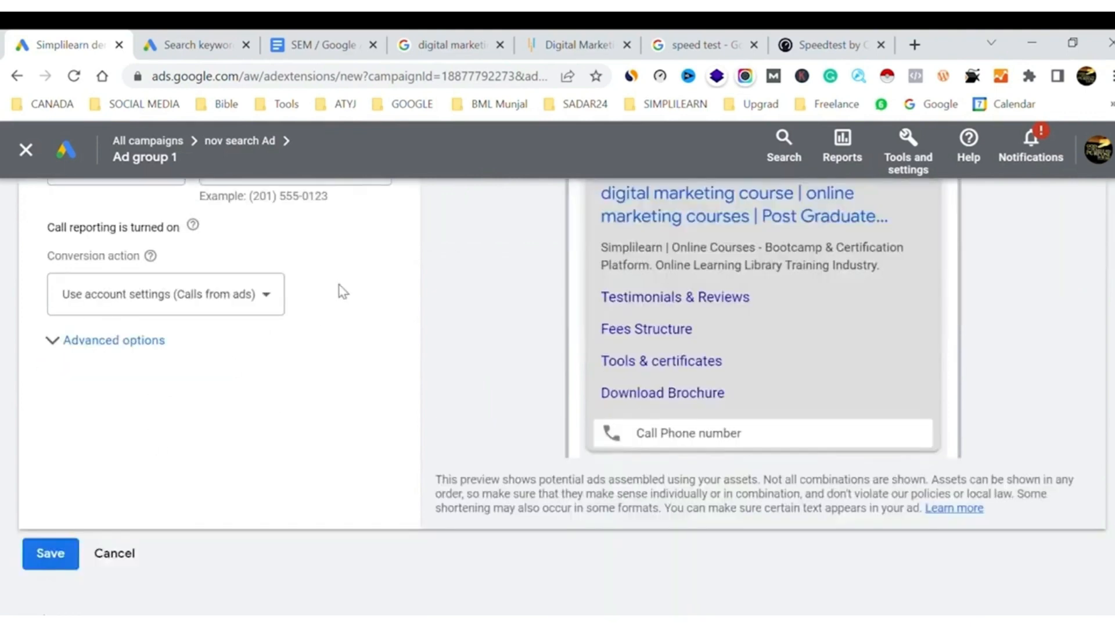
scroll(343, 291, "up", 4)
scroll(344, 292, "down", 4)
left_click(130, 559)
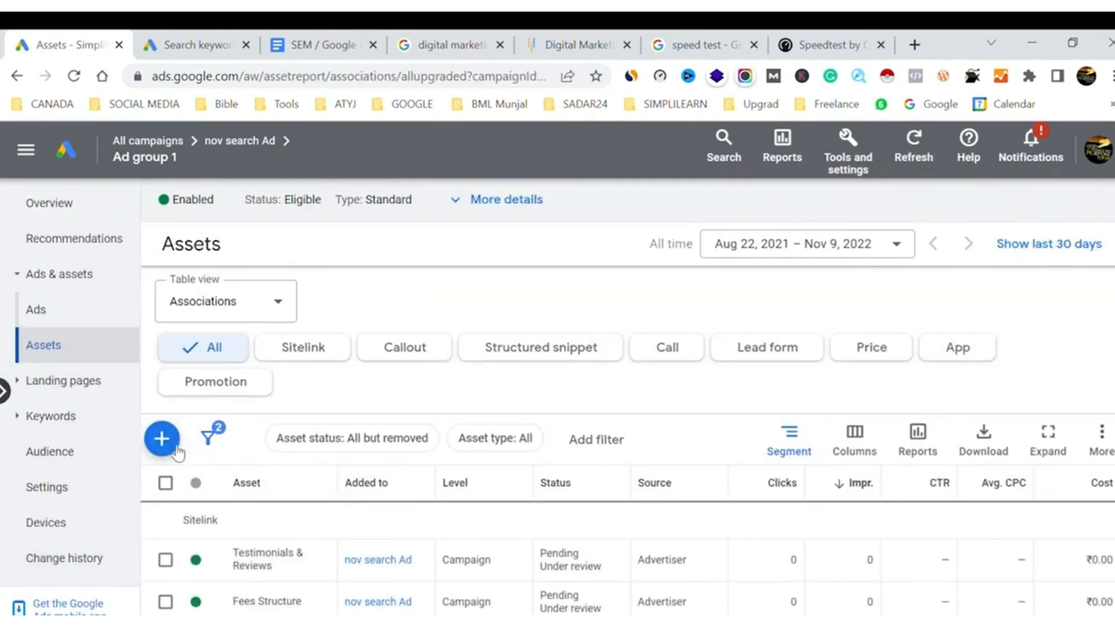
left_click(175, 451)
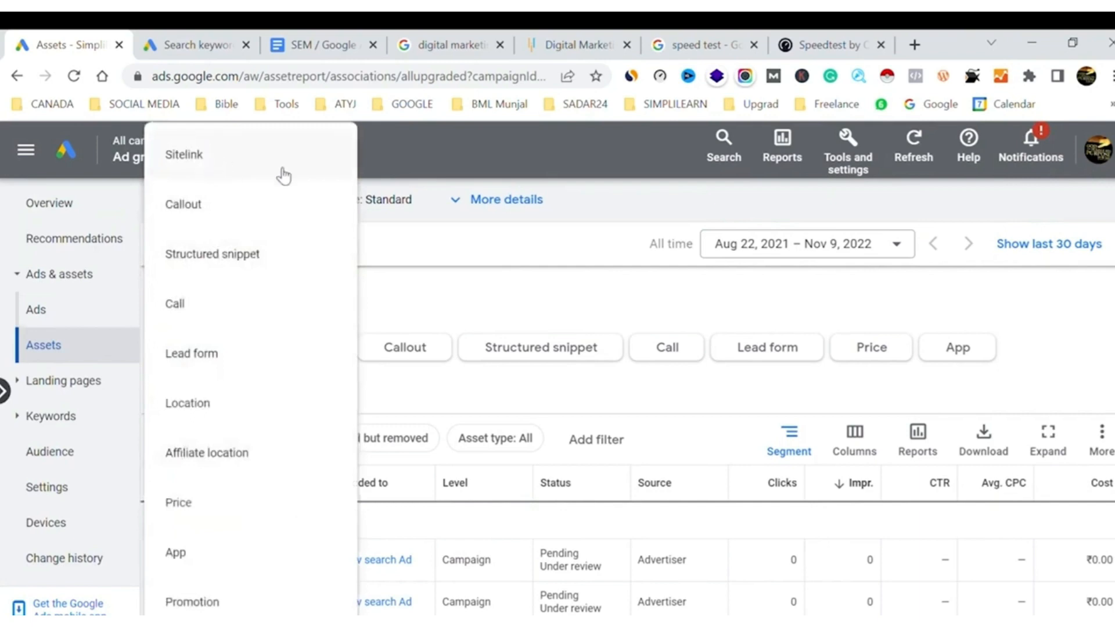
left_click(506, 256)
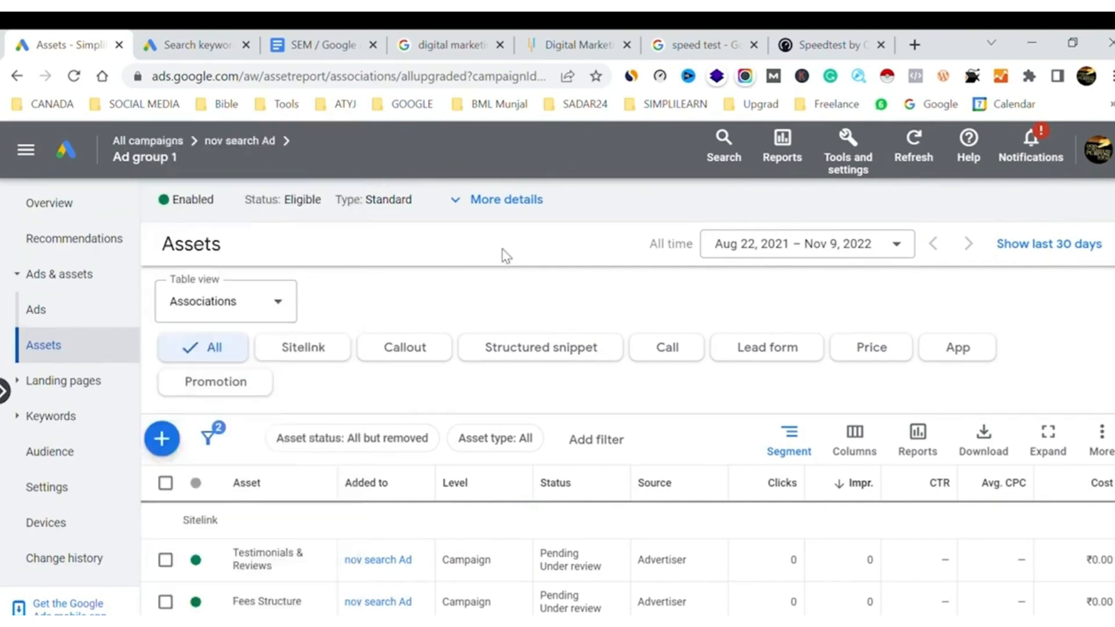